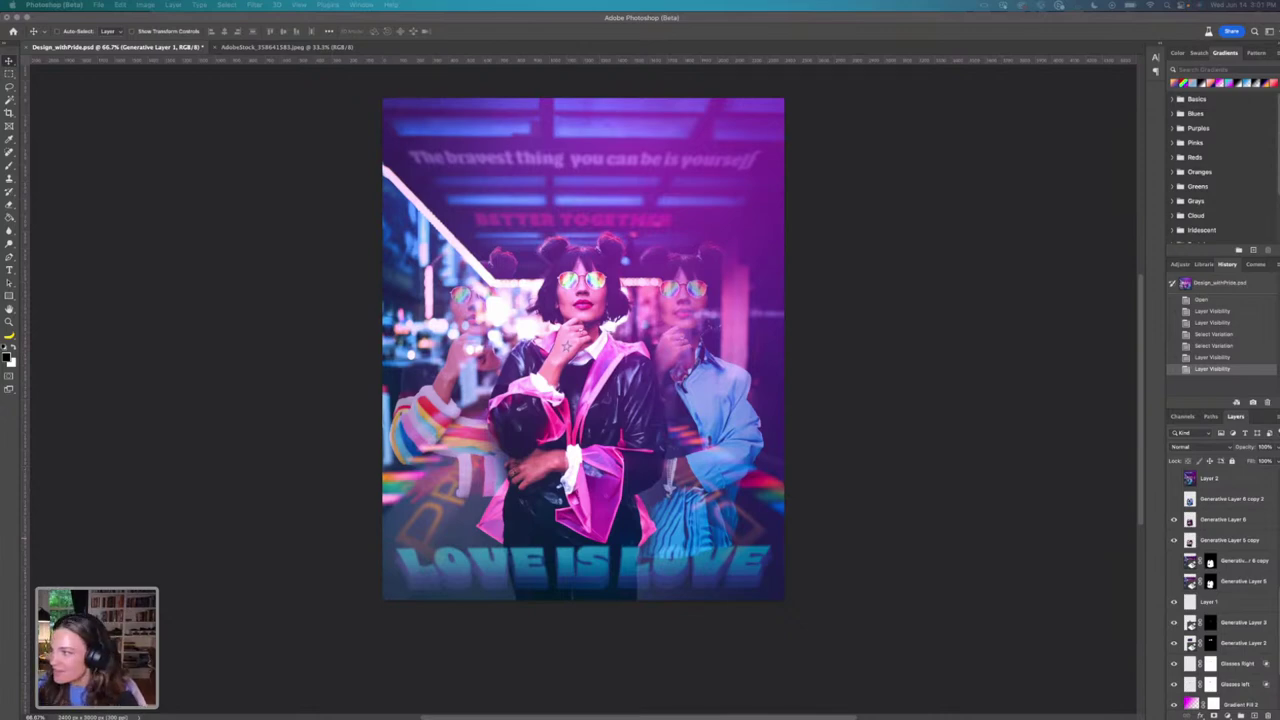
Zoom the Pride poster to full size, toggle the guides, and zoom back out.
left_click(853, 386)
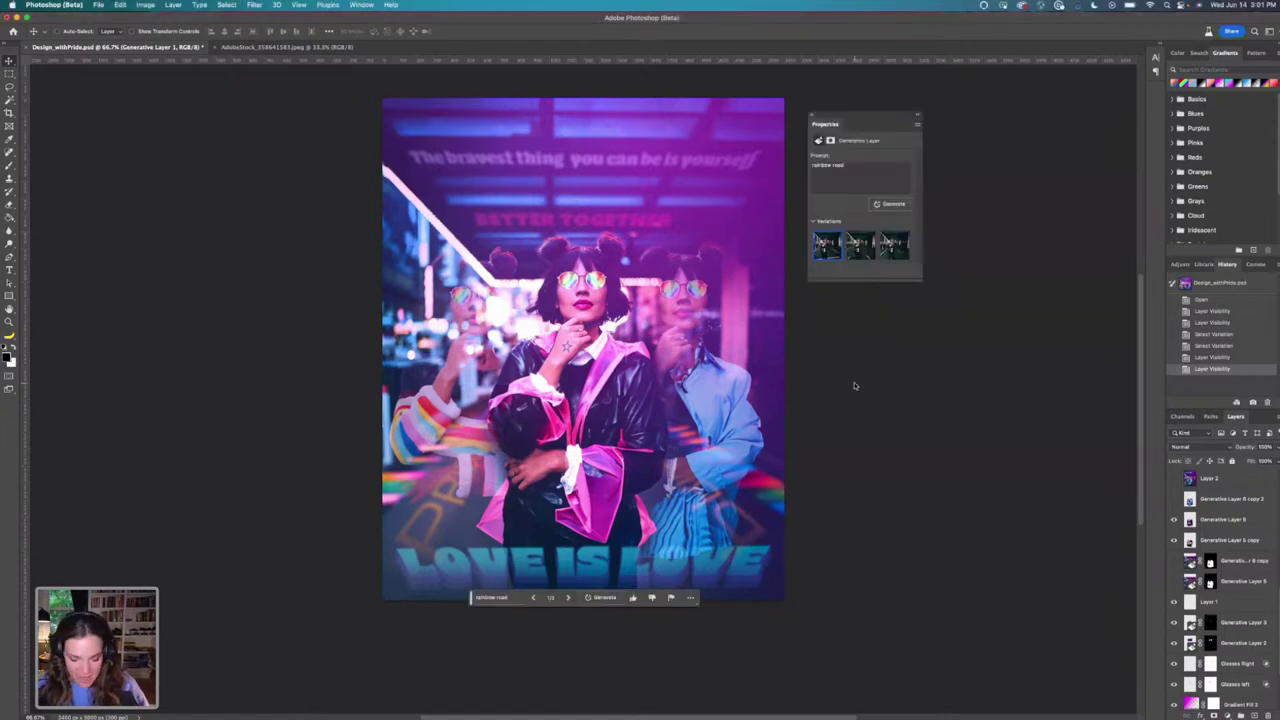
key("super+1")
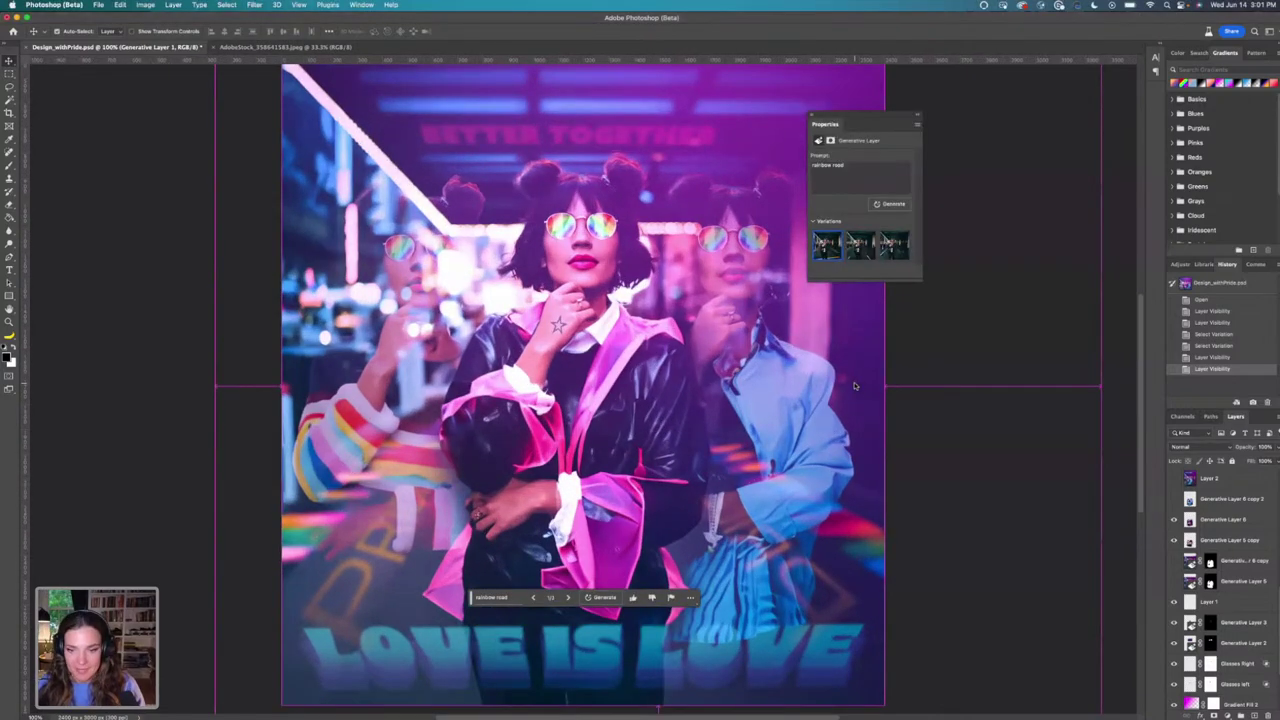
key("super+semicolon")
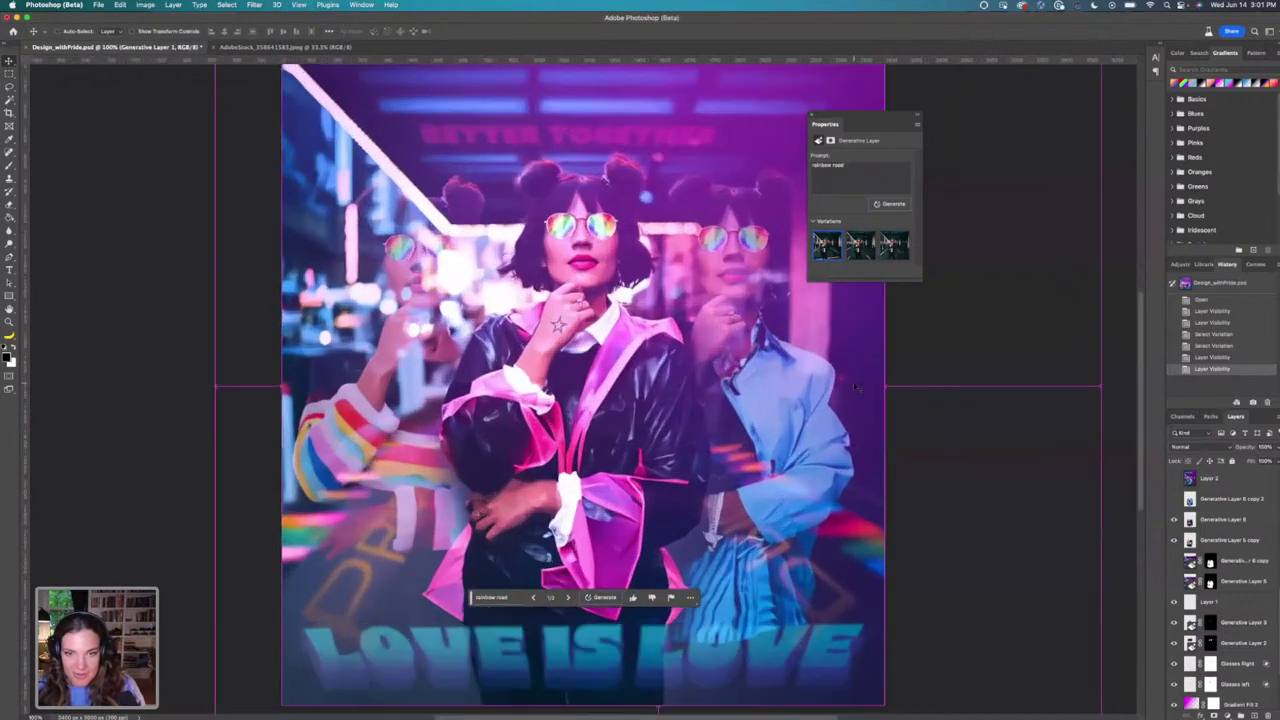
key("super+semicolon")
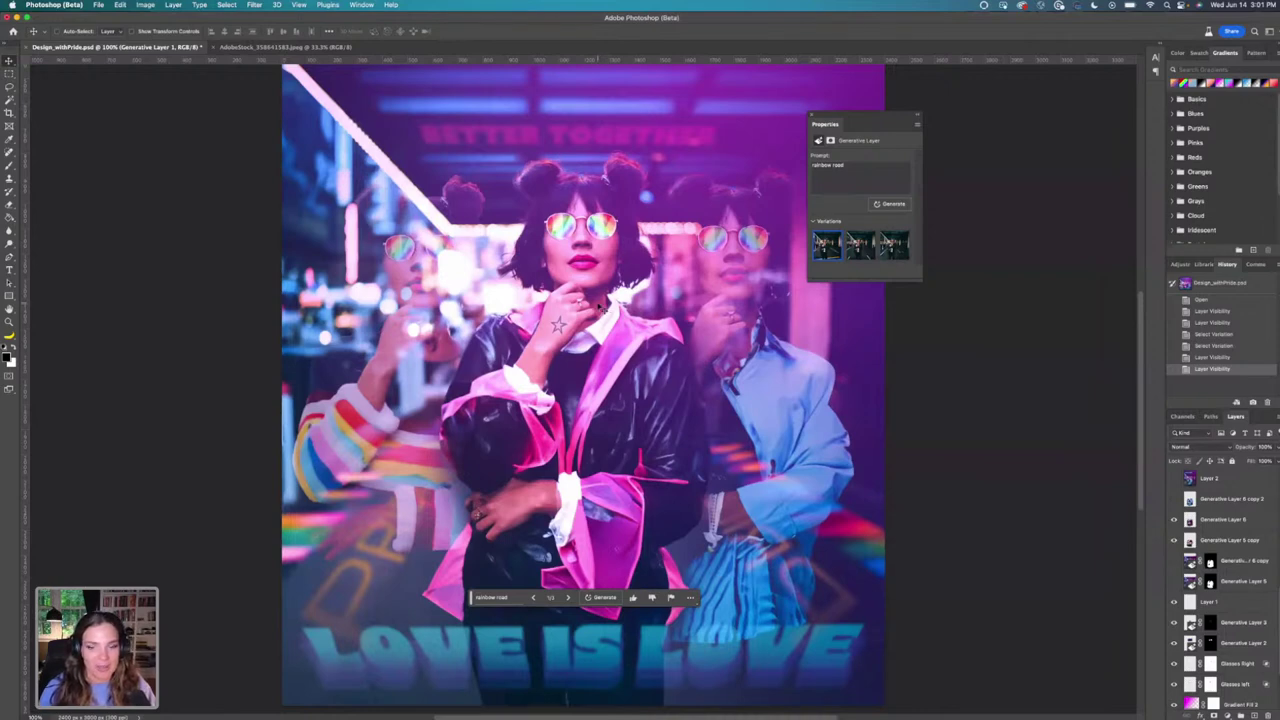
key("super+minus")
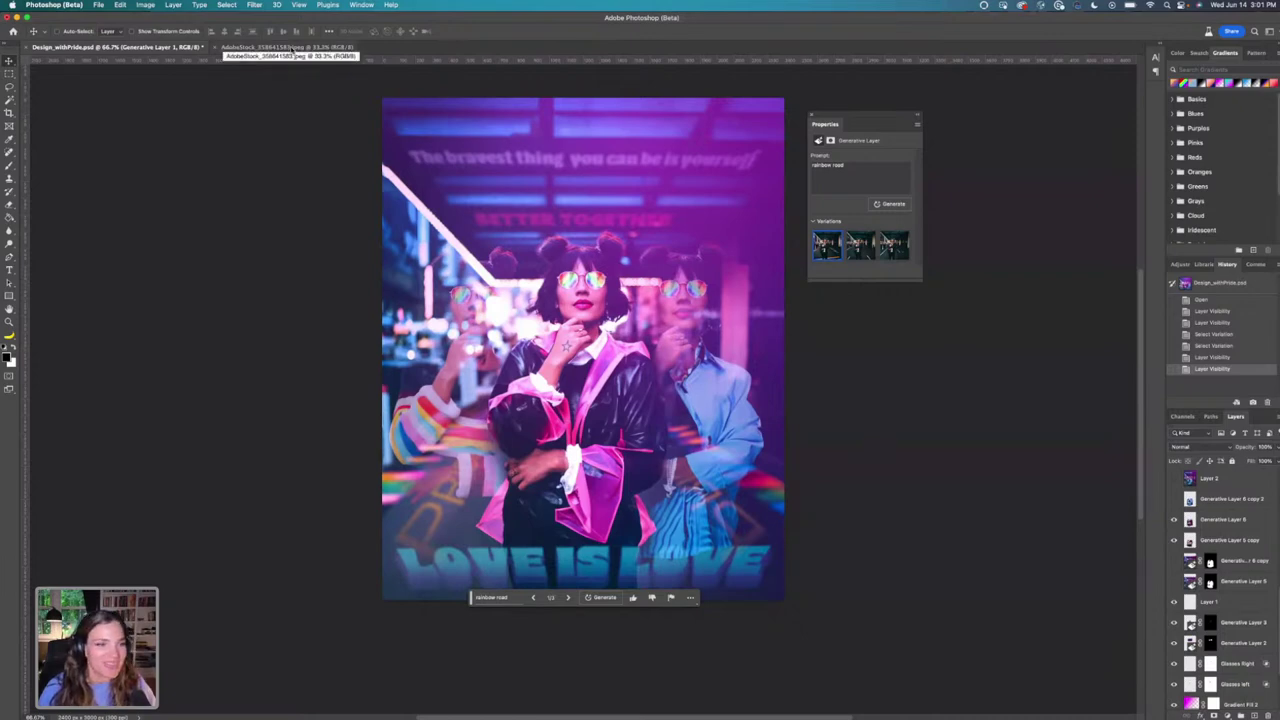
Compare the AdobeStock street photo with the poster, zoom out the photo, and open the File menu.
left_click(291, 47)
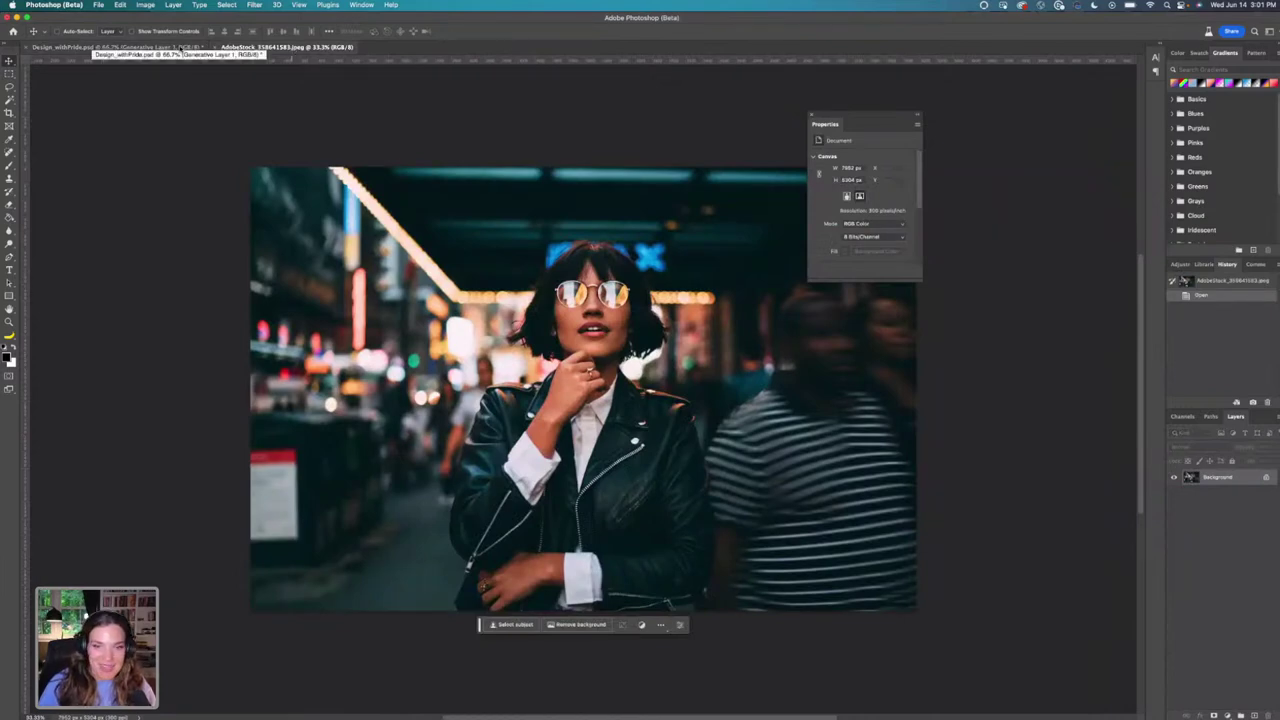
left_click(95, 47)
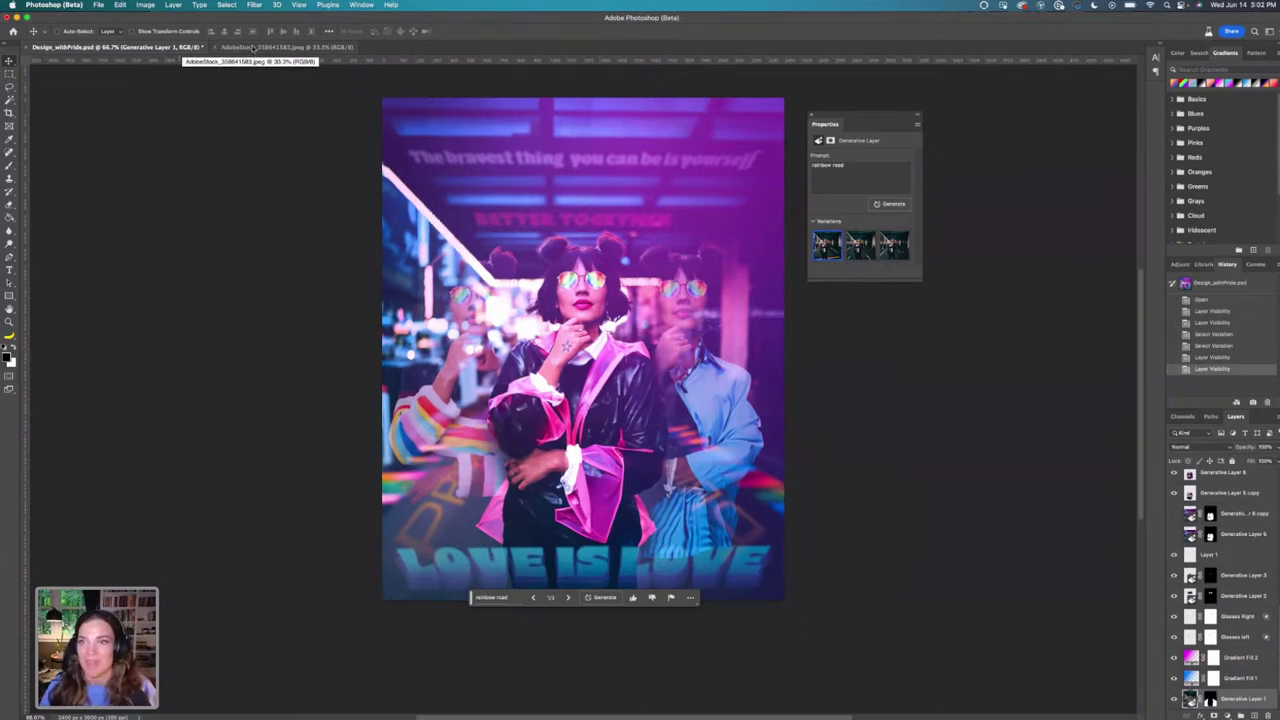
left_click(253, 47)
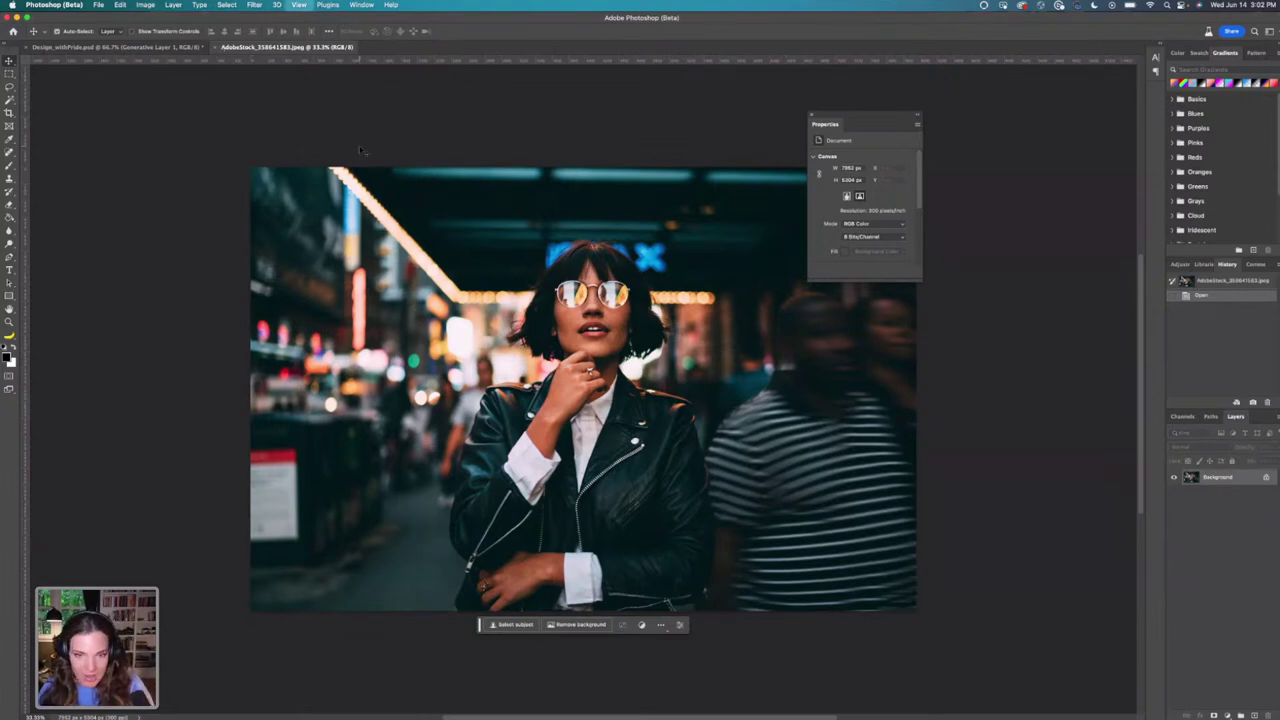
key("super+minus")
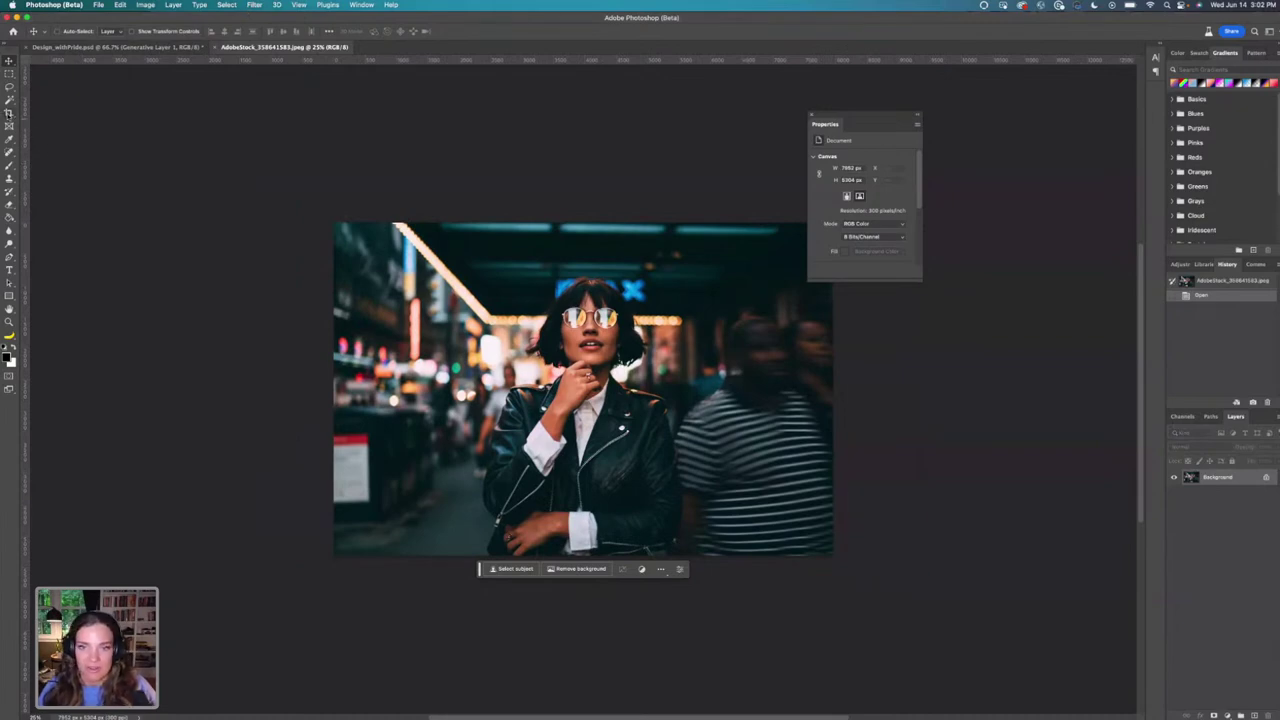
left_click(125, 47)
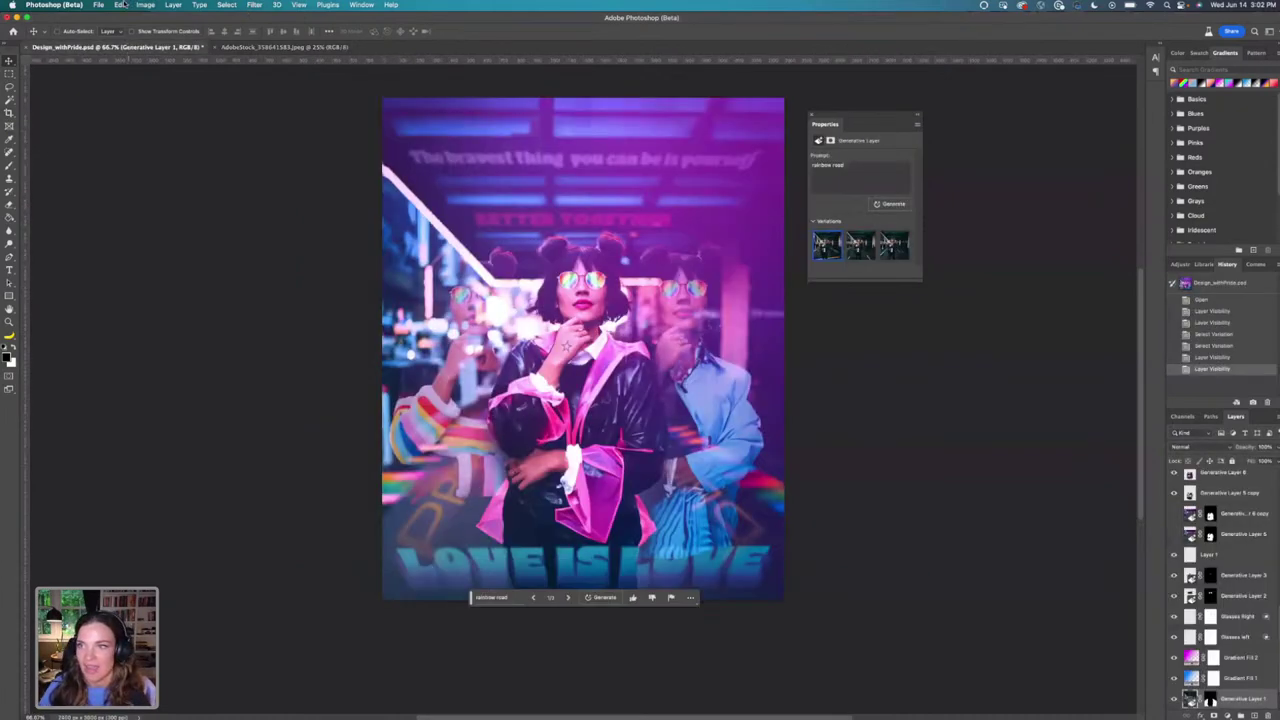
left_click(99, 5)
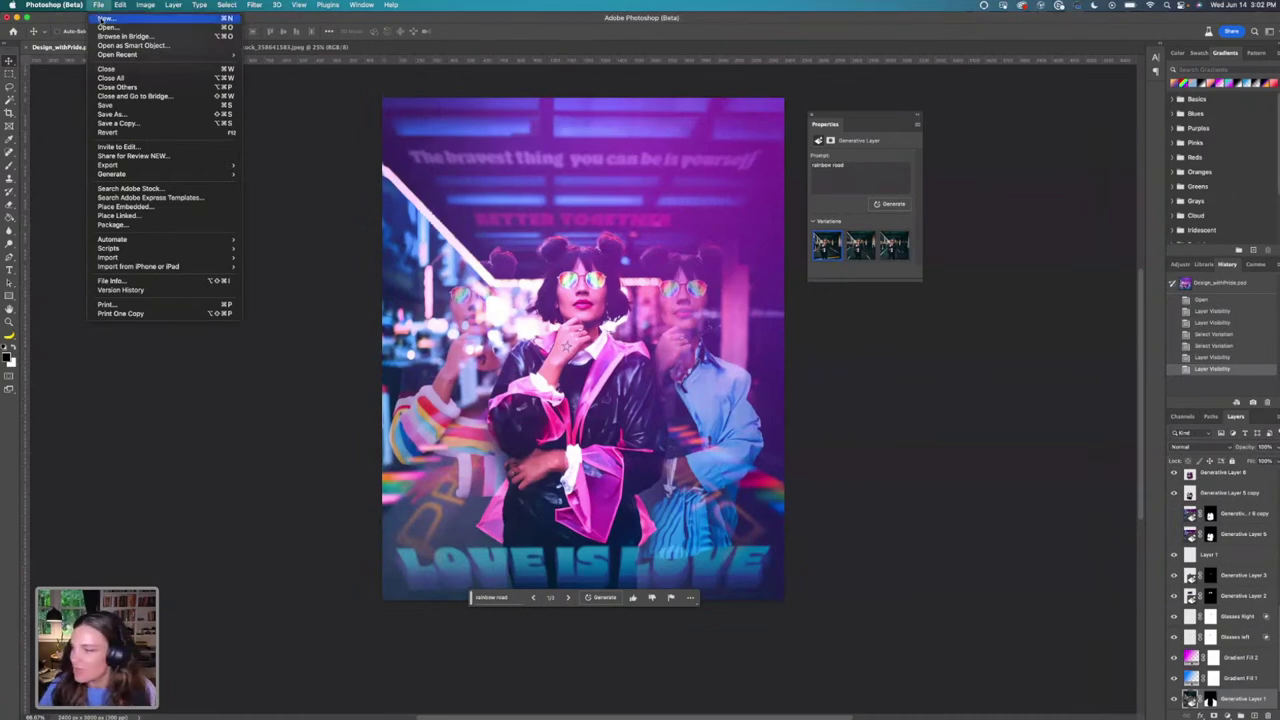
Create a new blank document 8 inches wide.
left_click(105, 19)
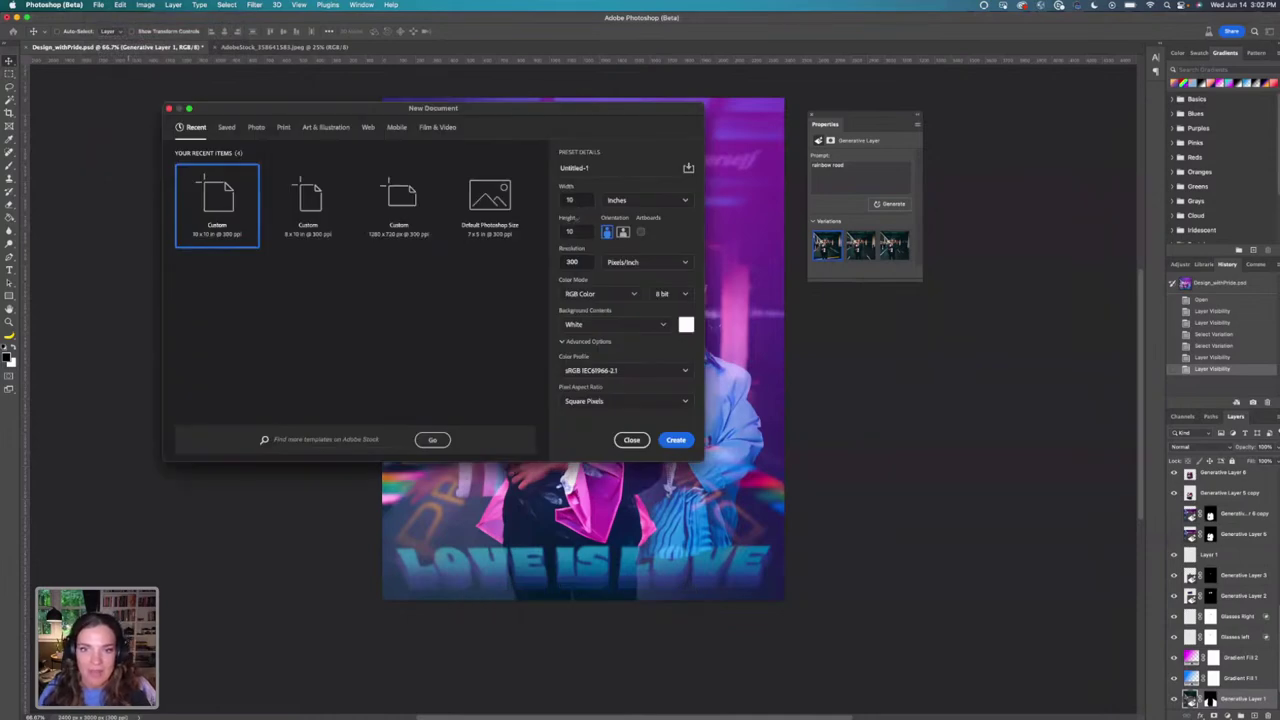
double_click(575, 200)
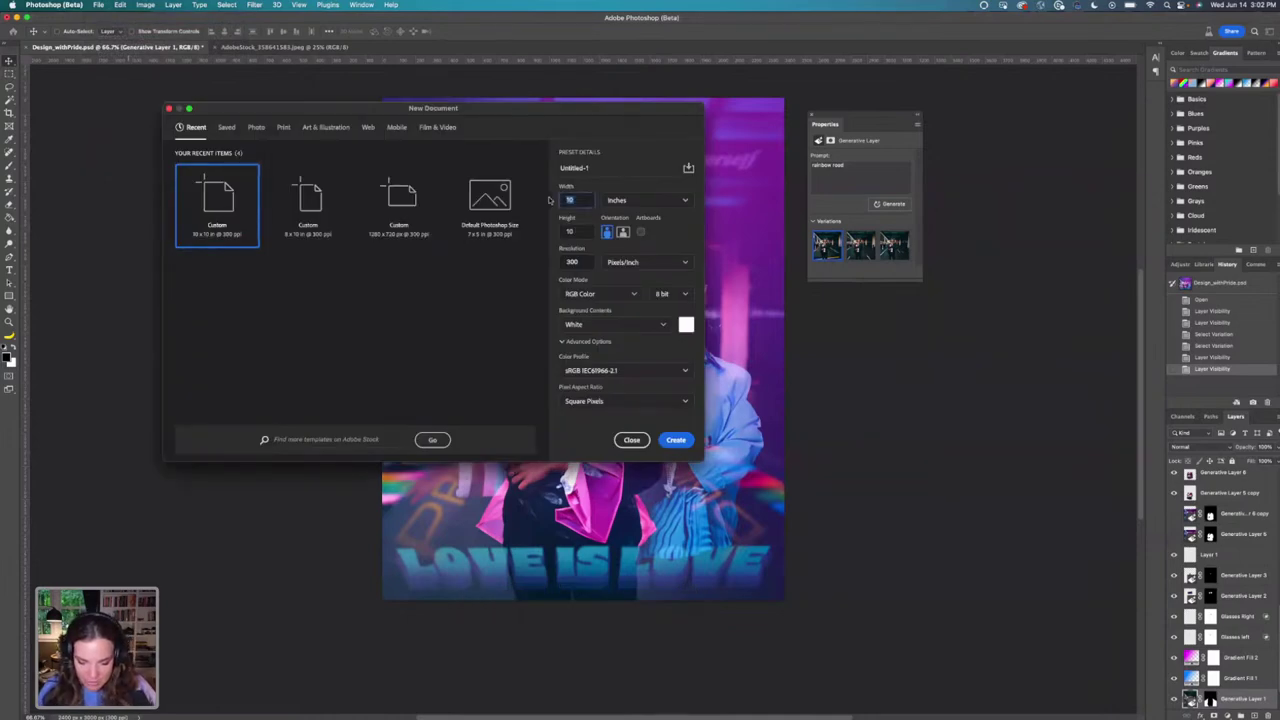
type("8")
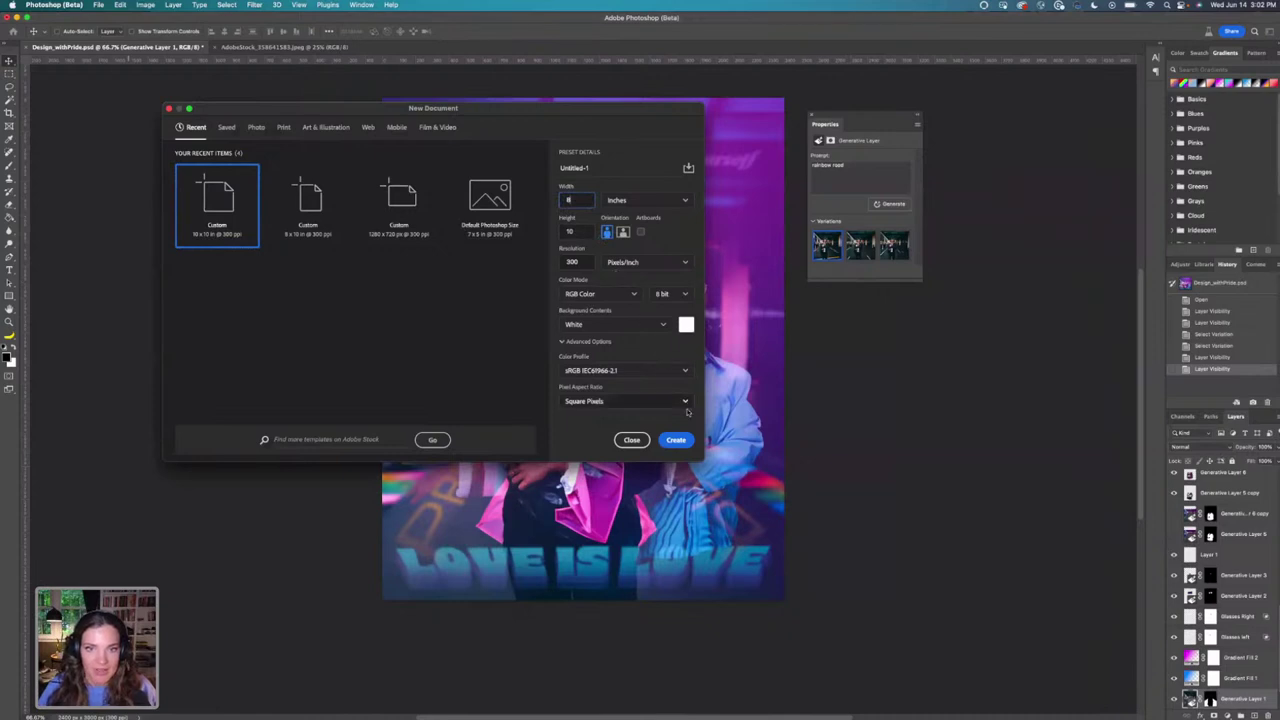
left_click(677, 442)
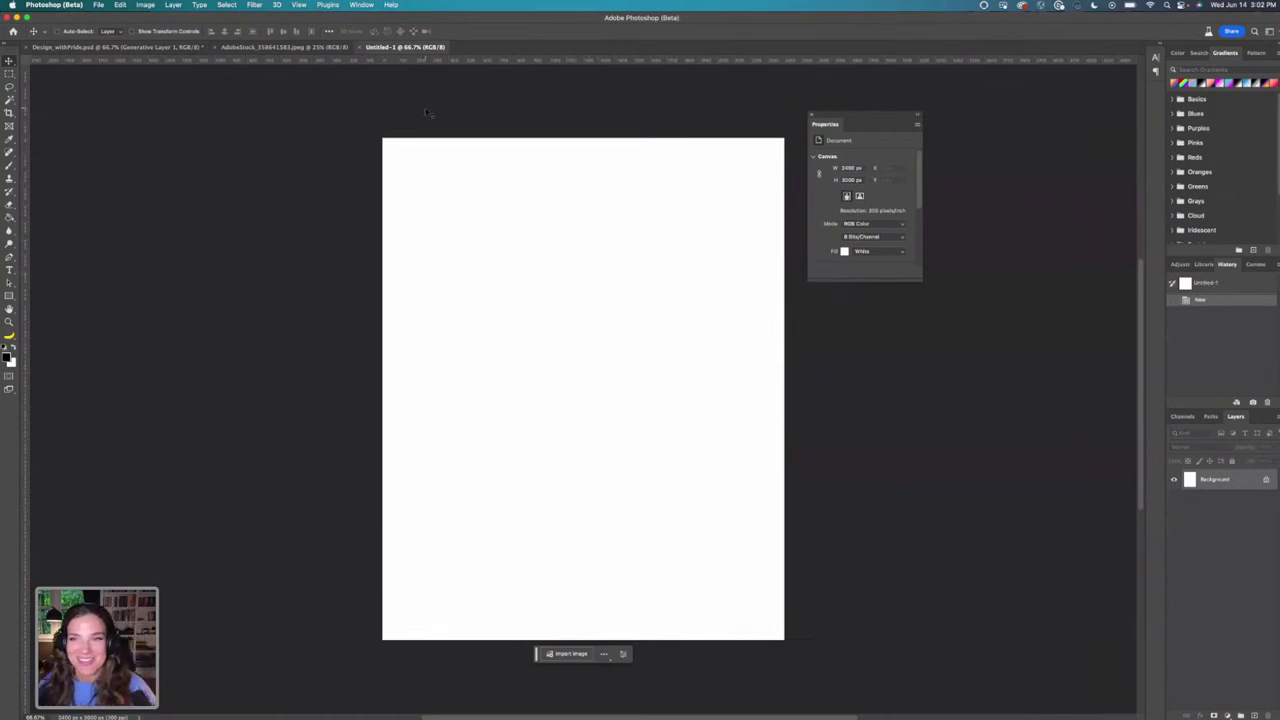
Save the new document as Pride Live.psd.
left_click(97, 5)
left_click(120, 114)
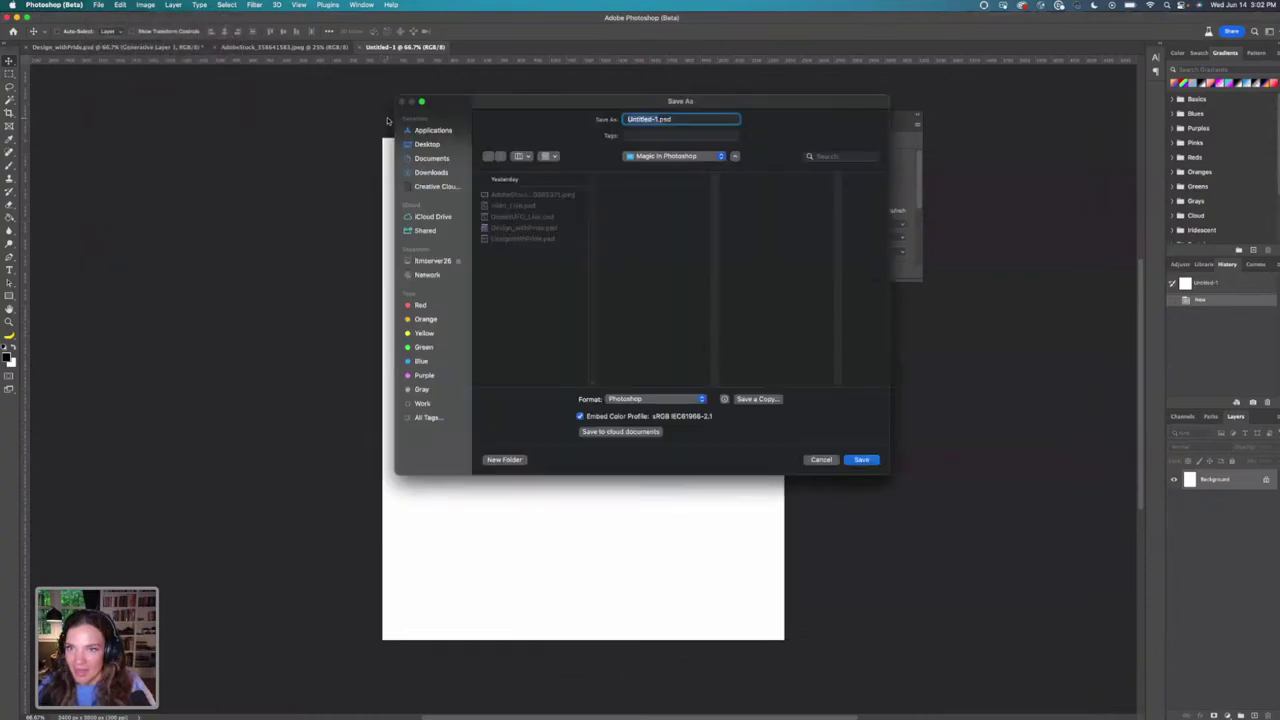
type("B")
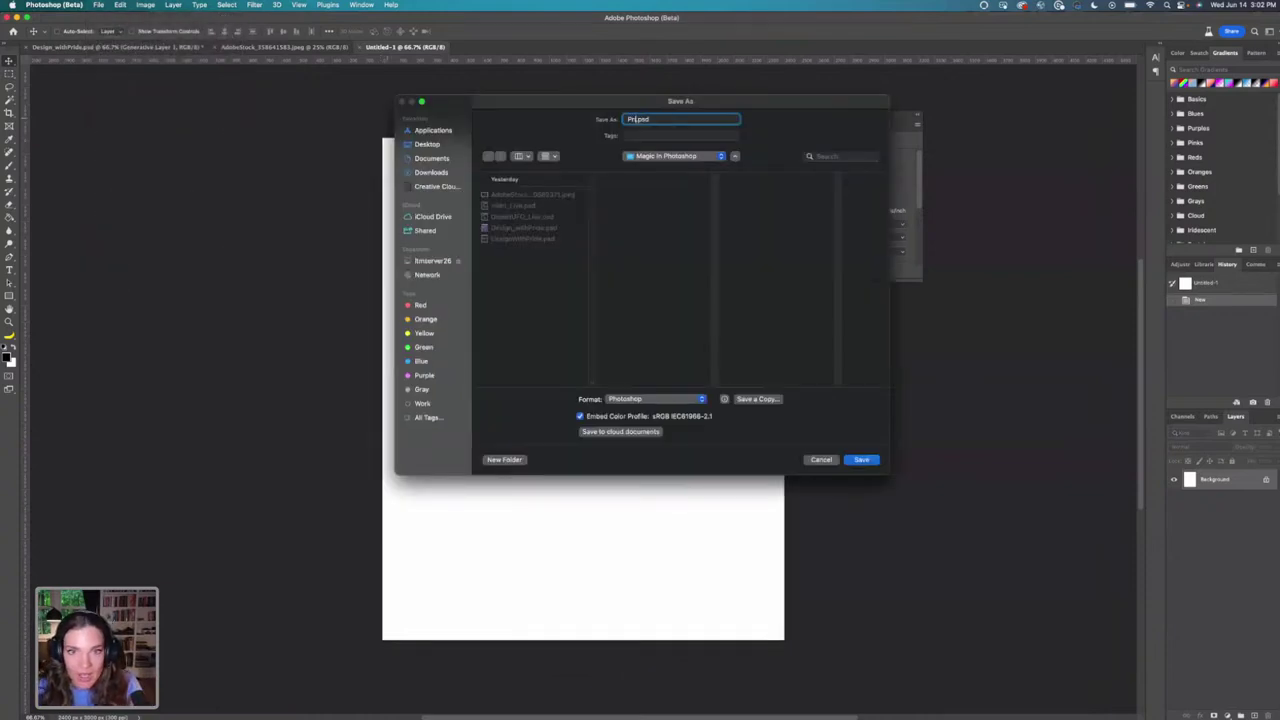
type("ide Live")
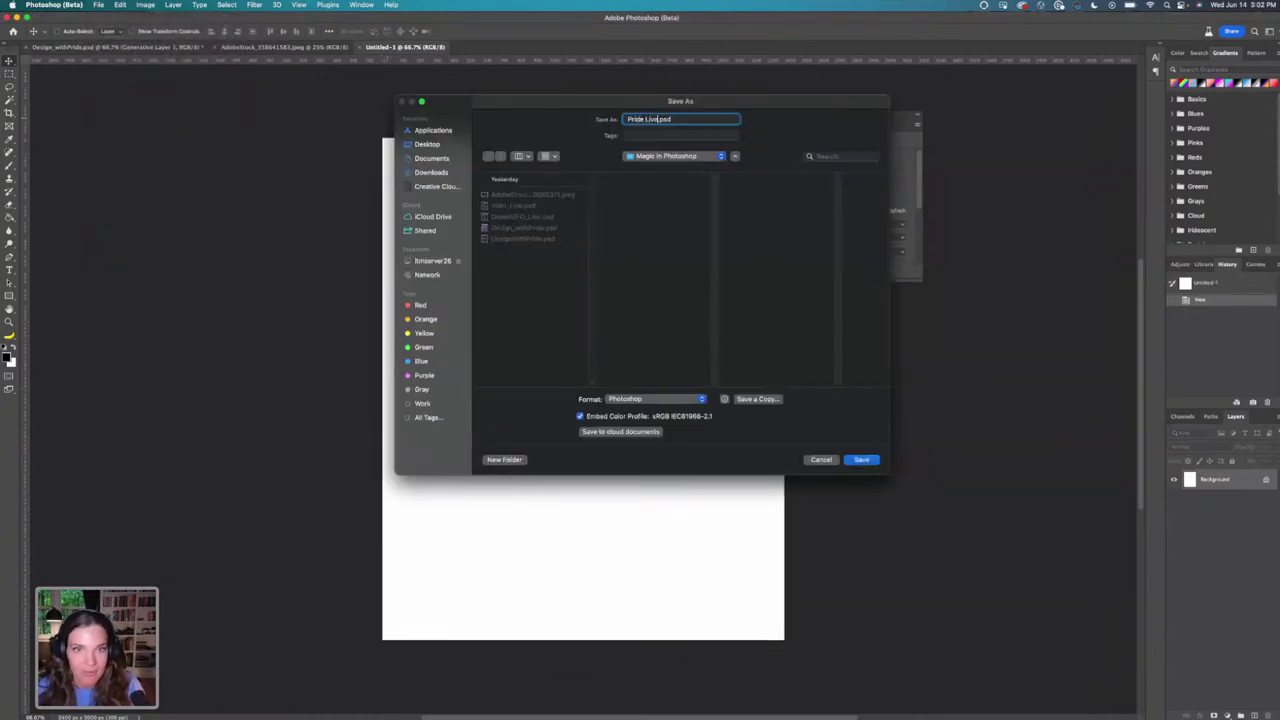
key("Return")
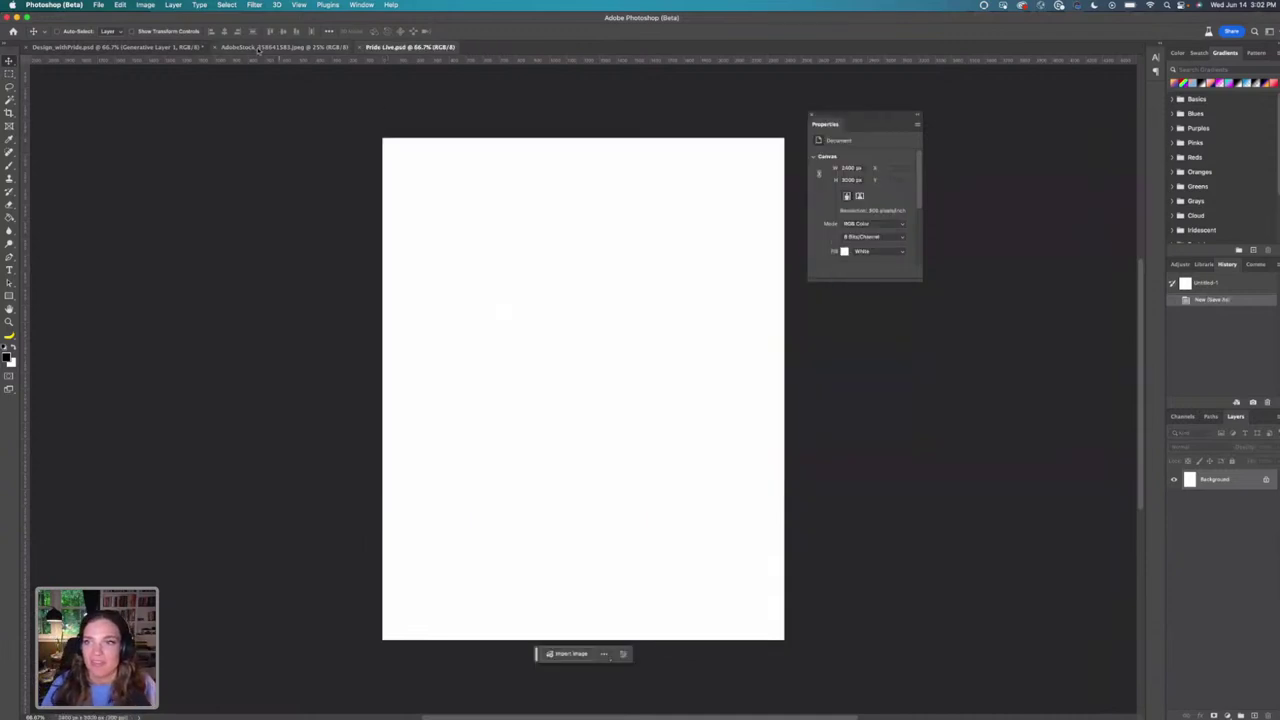
left_click(279, 47)
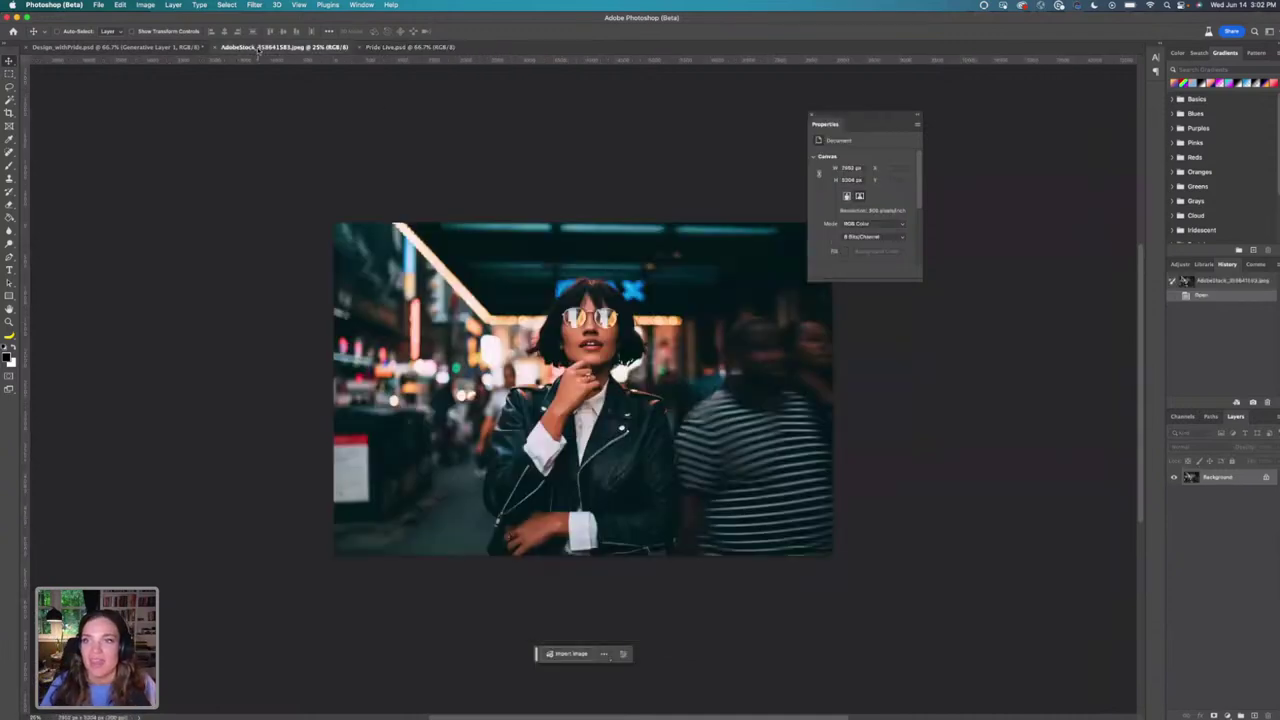
Use the Crop tool to extend the street photo's canvas upward and downward into a tall portrait.
left_click(10, 113)
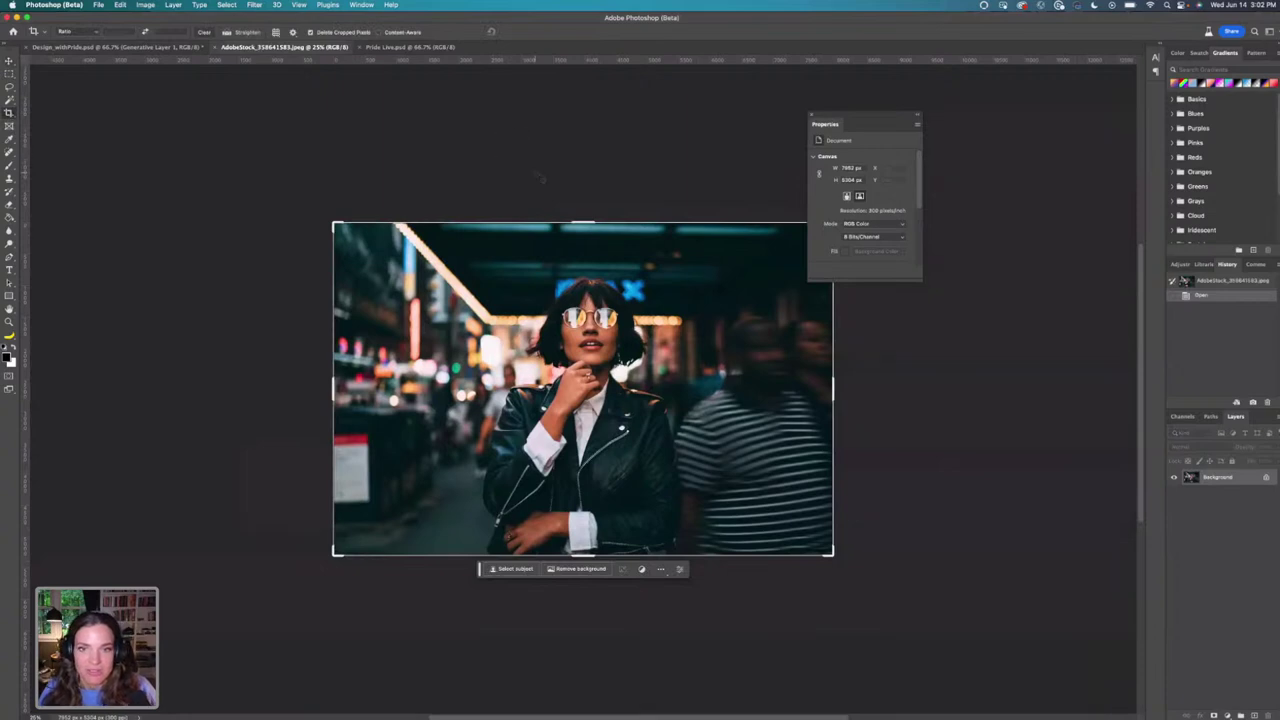
left_click_drag(582, 222, 573, 132)
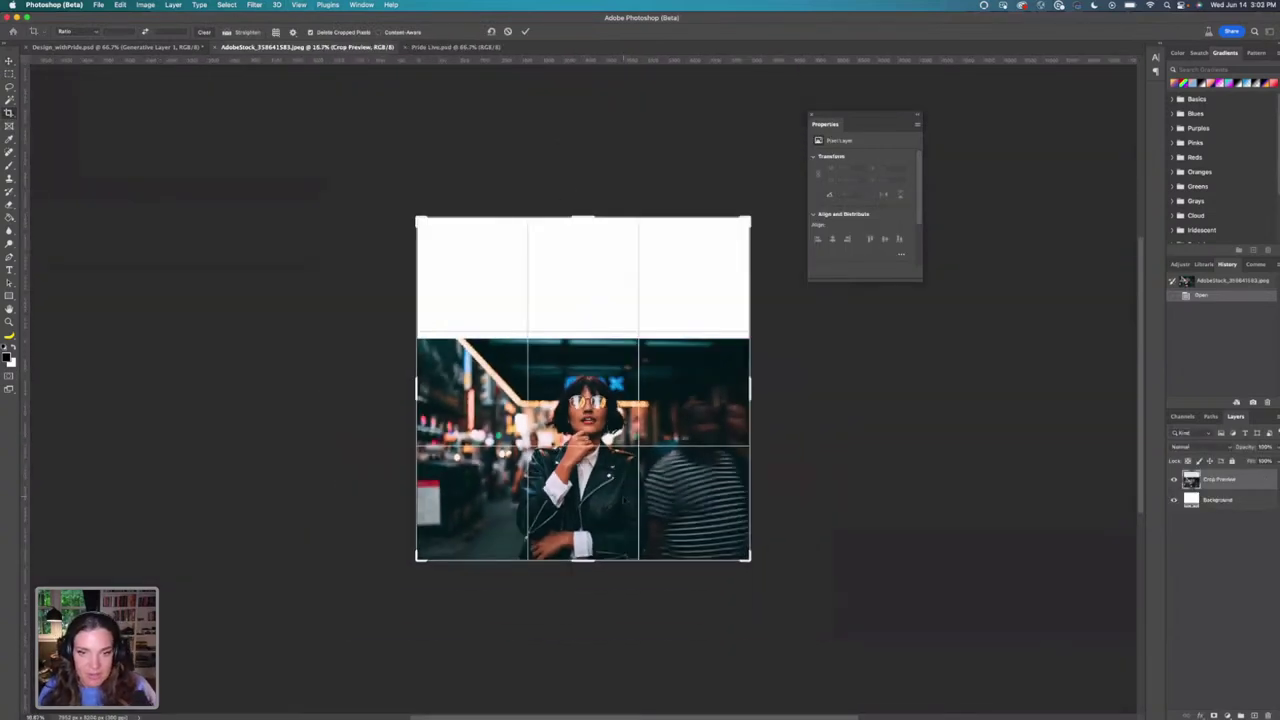
left_click_drag(583, 546, 585, 586)
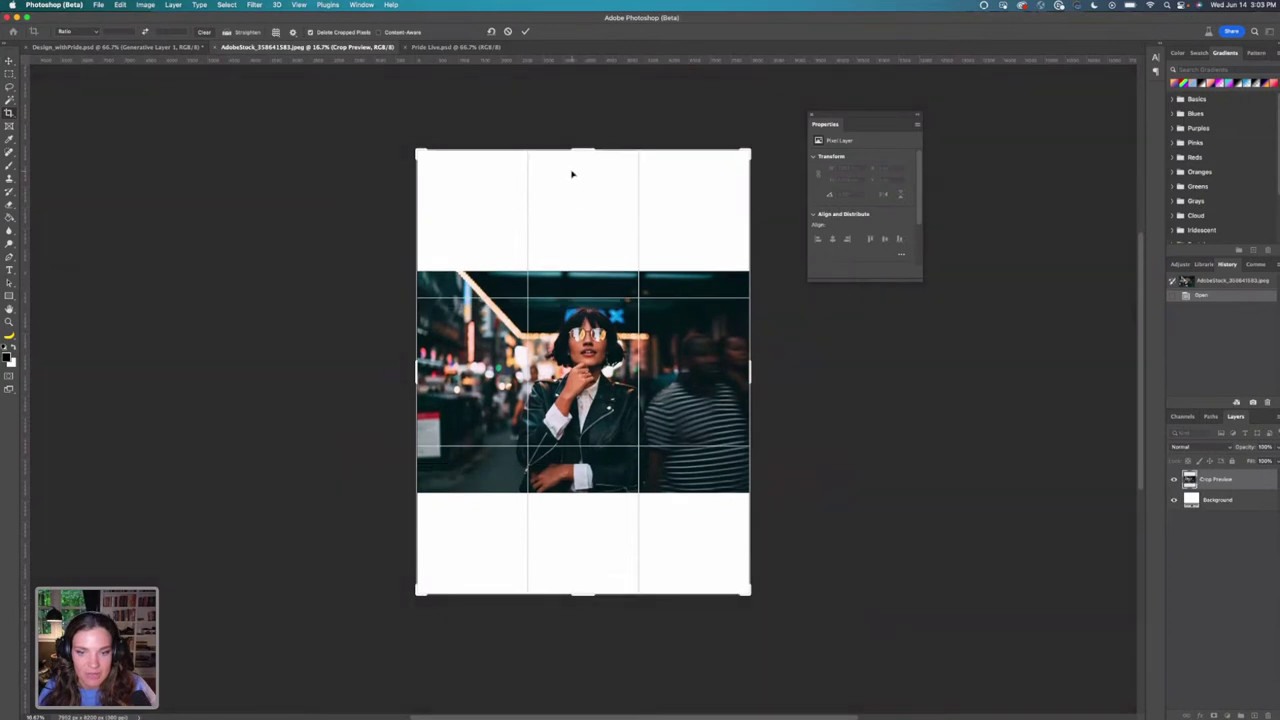
left_click_drag(586, 153, 586, 134)
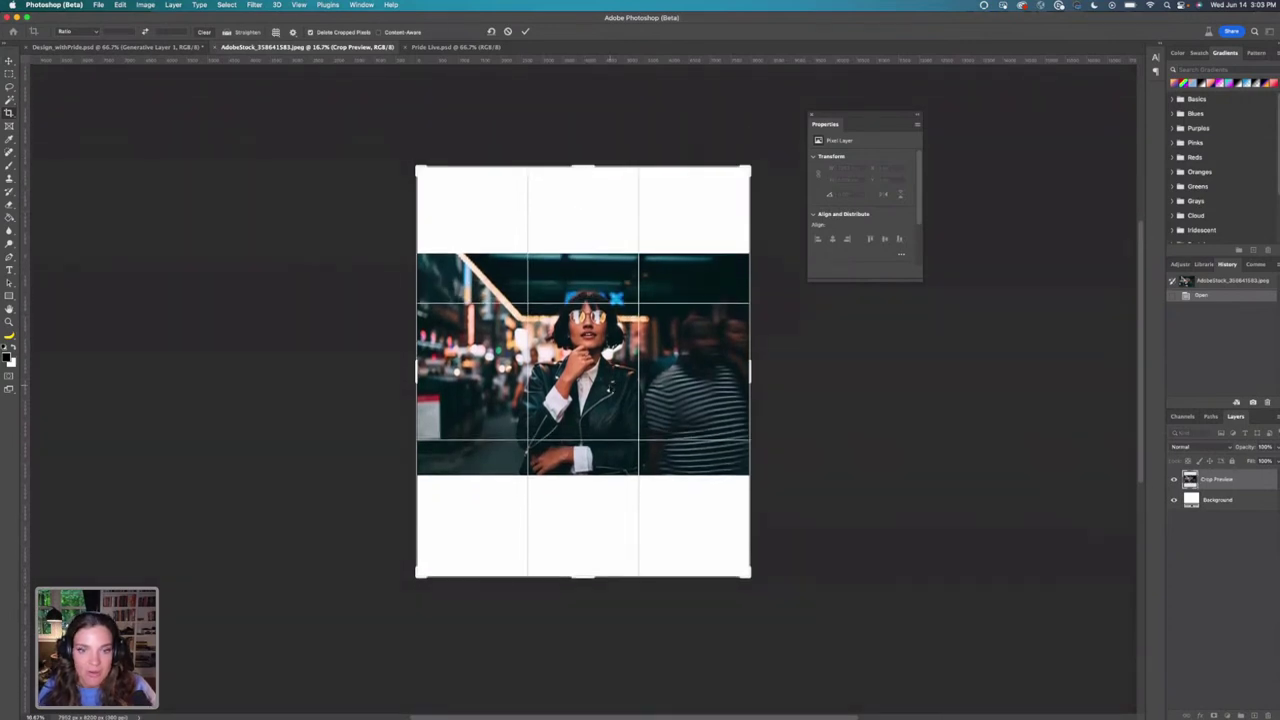
key("Return")
Select the top and bottom white bands and fill them with Generative Fill using an empty prompt.
left_click(9, 87)
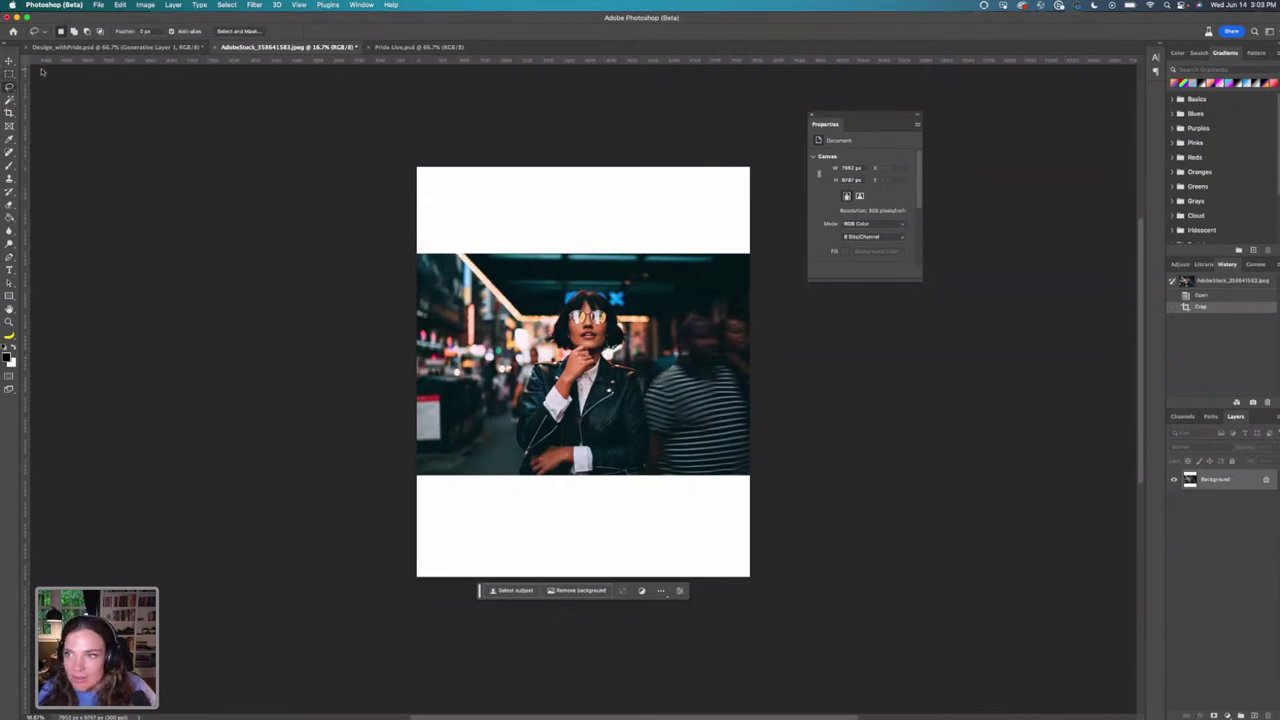
left_click(9, 74)
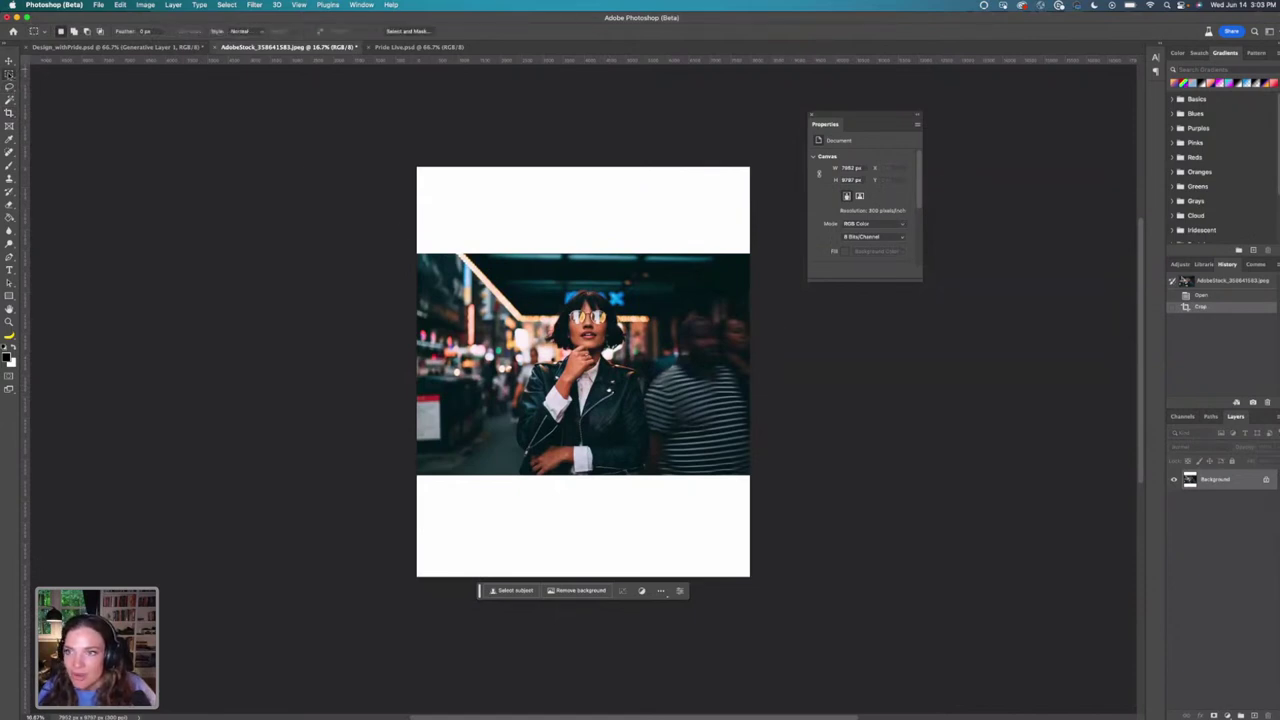
right_click(9, 74)
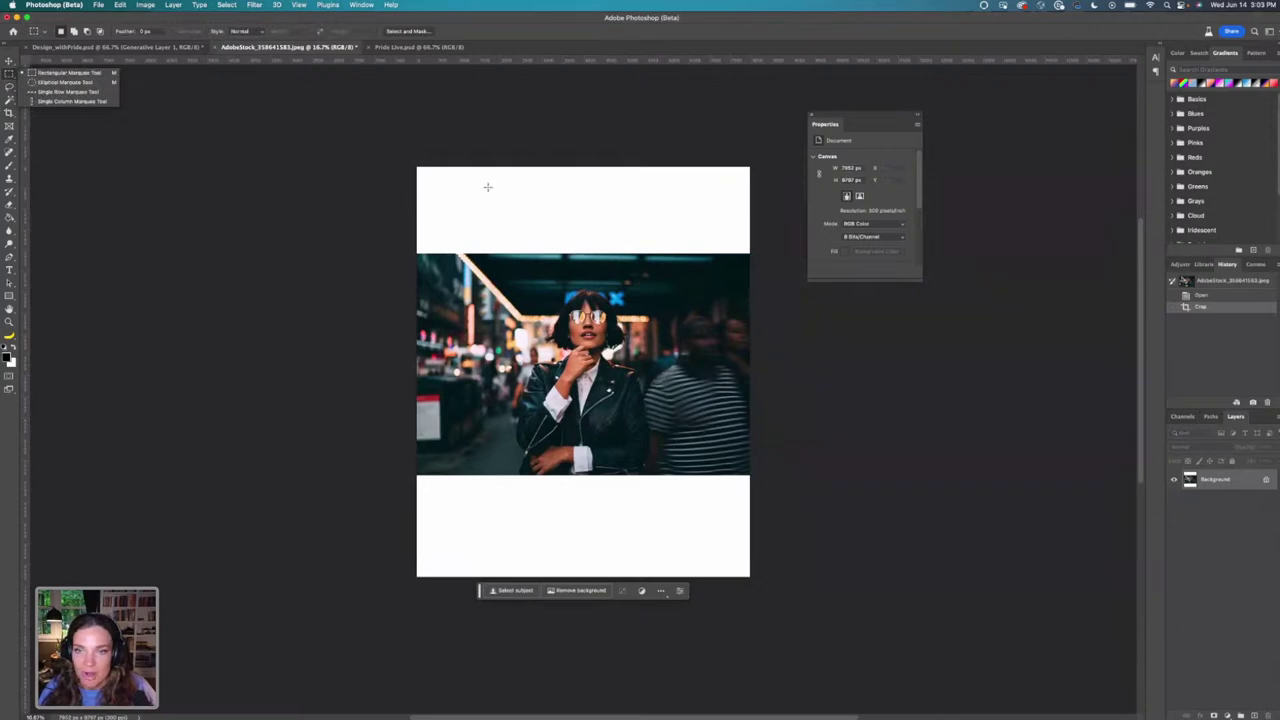
mouse_move(414, 145)
left_mouse_down()
mouse_move(800, 240)
mouse_move(776, 260)
left_mouse_up()
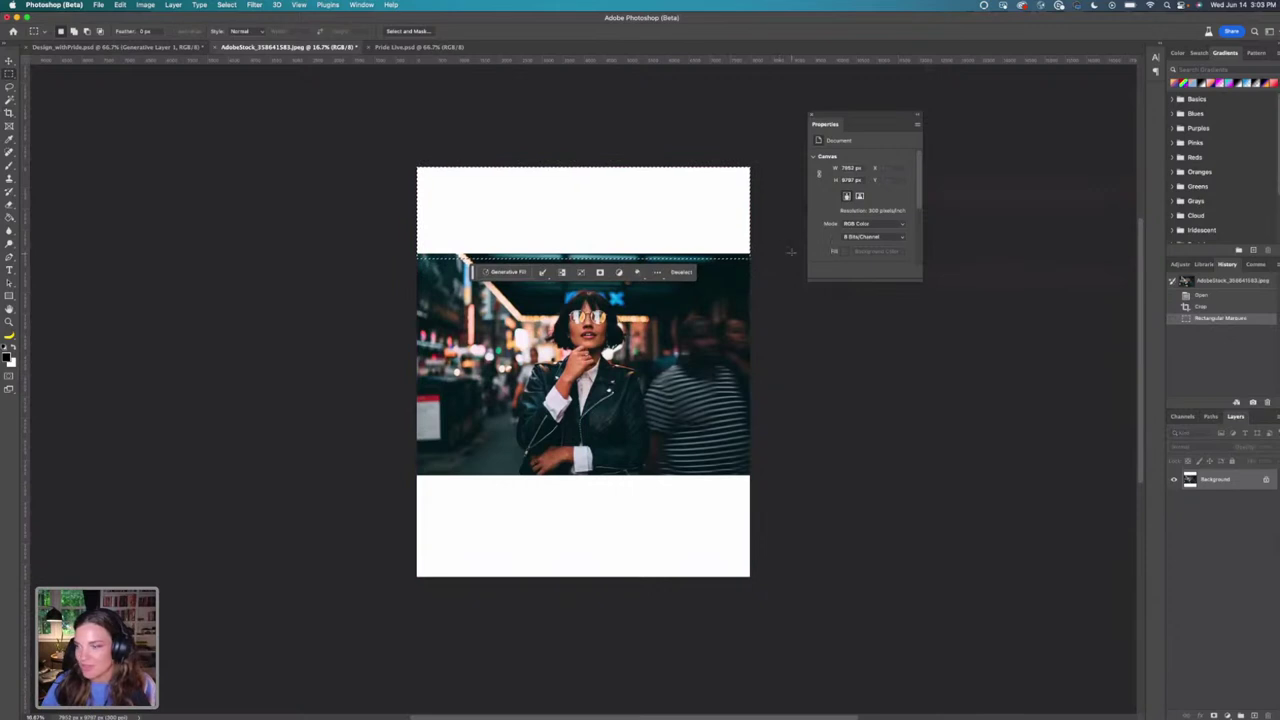
left_click_drag(750, 580, 374, 466)
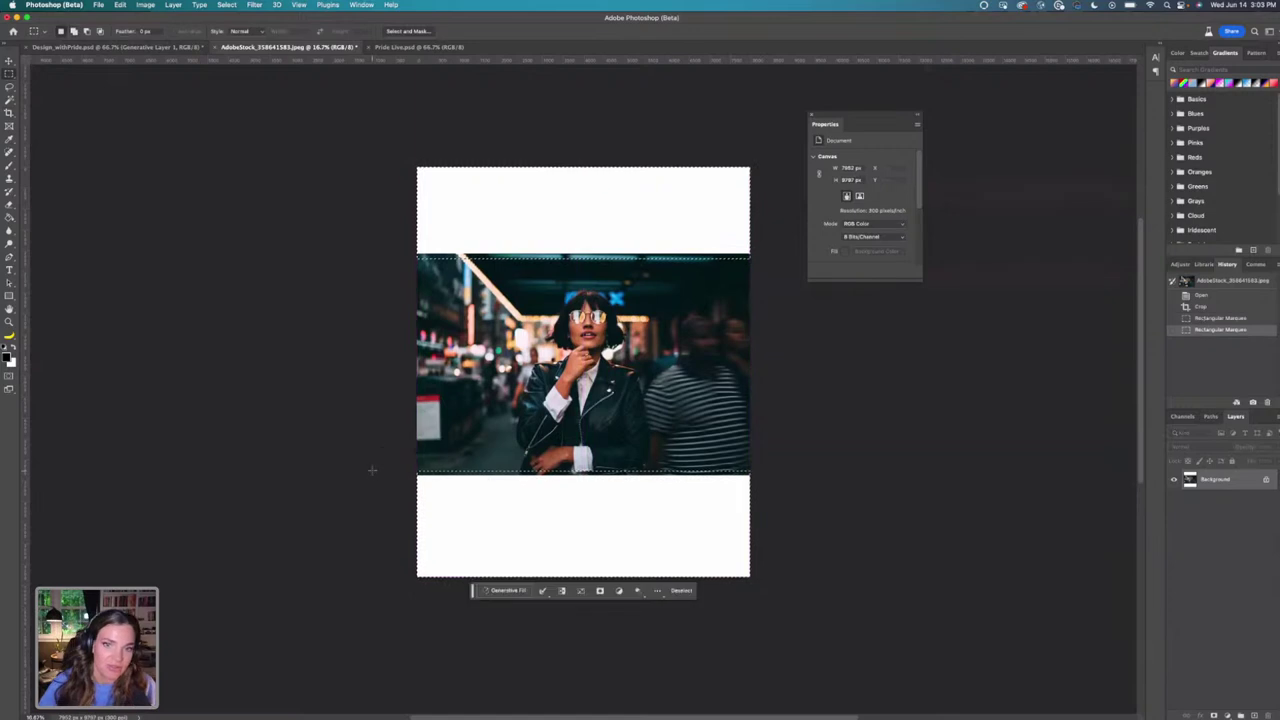
left_click(506, 590)
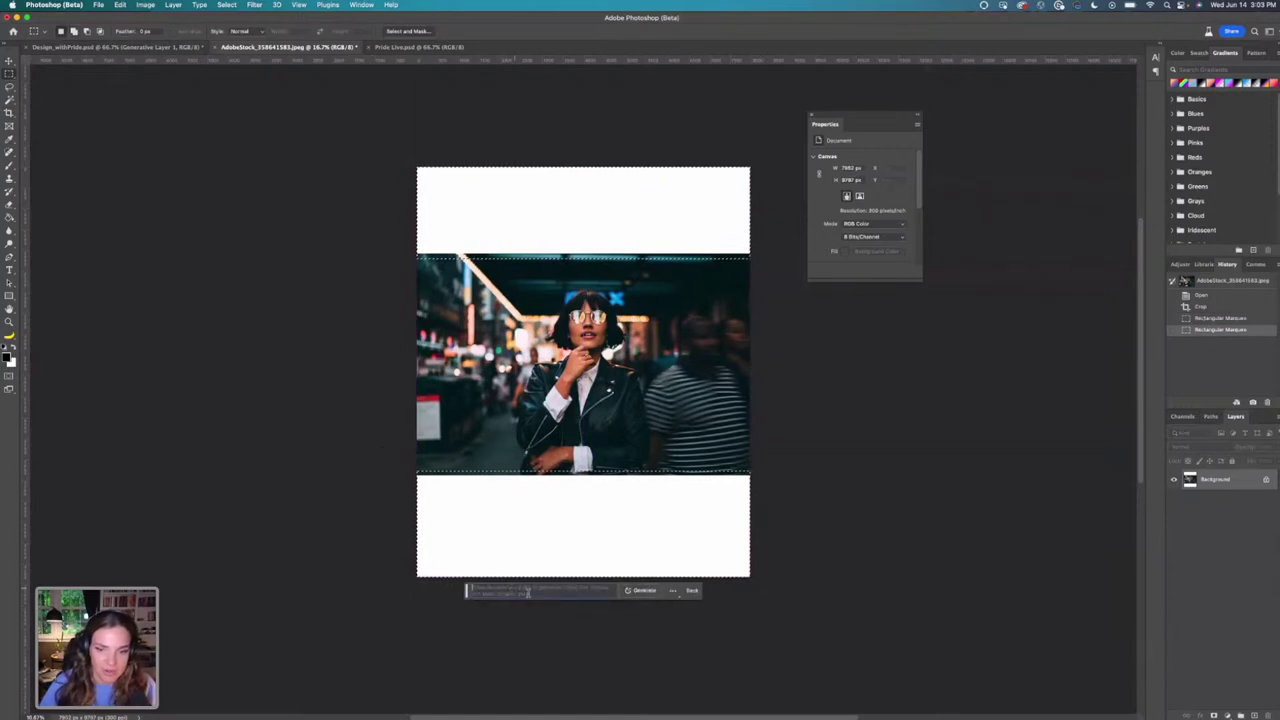
left_click(636, 590)
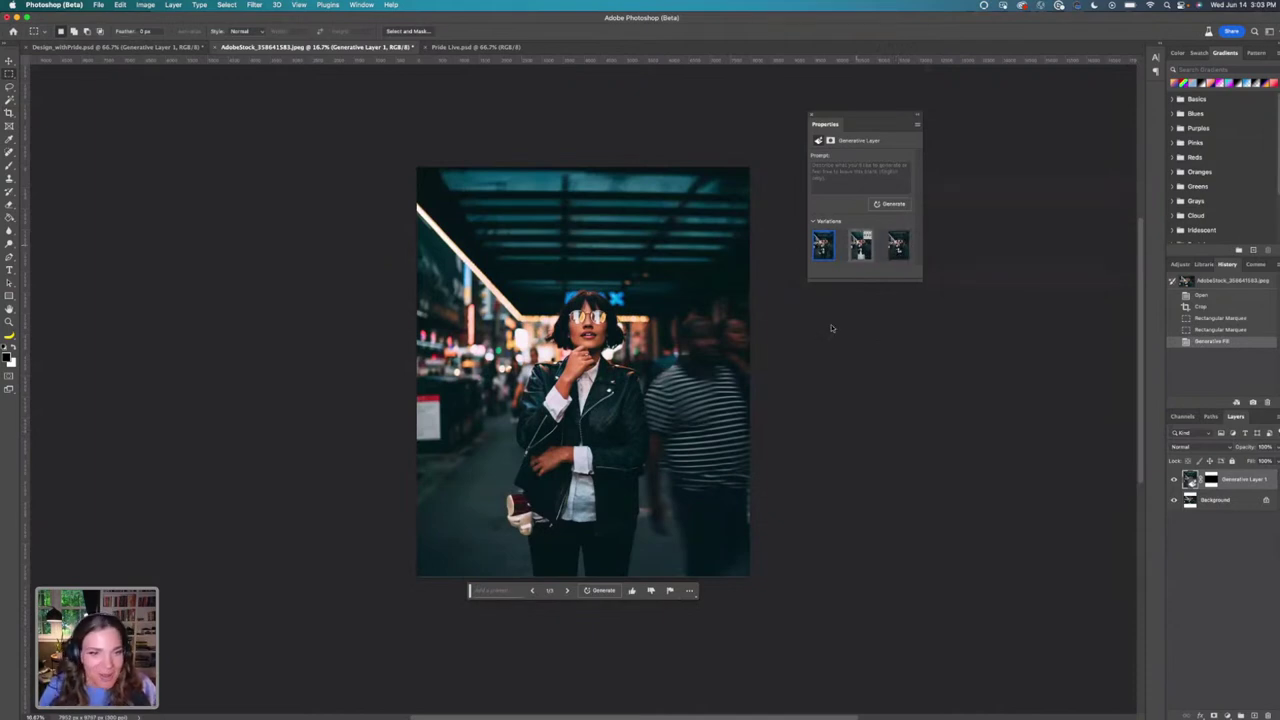
Compare the fill variations, keep the second one with white trousers, and return to the poster.
left_click(858, 250)
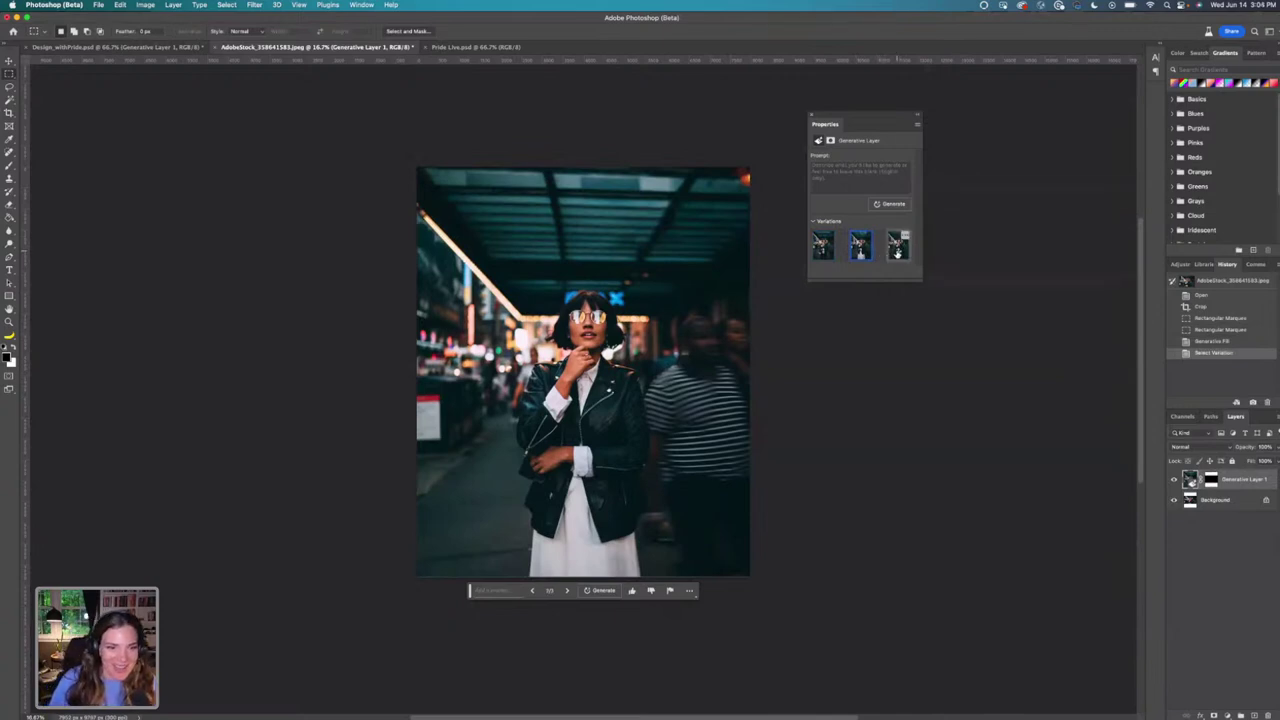
left_click(897, 250)
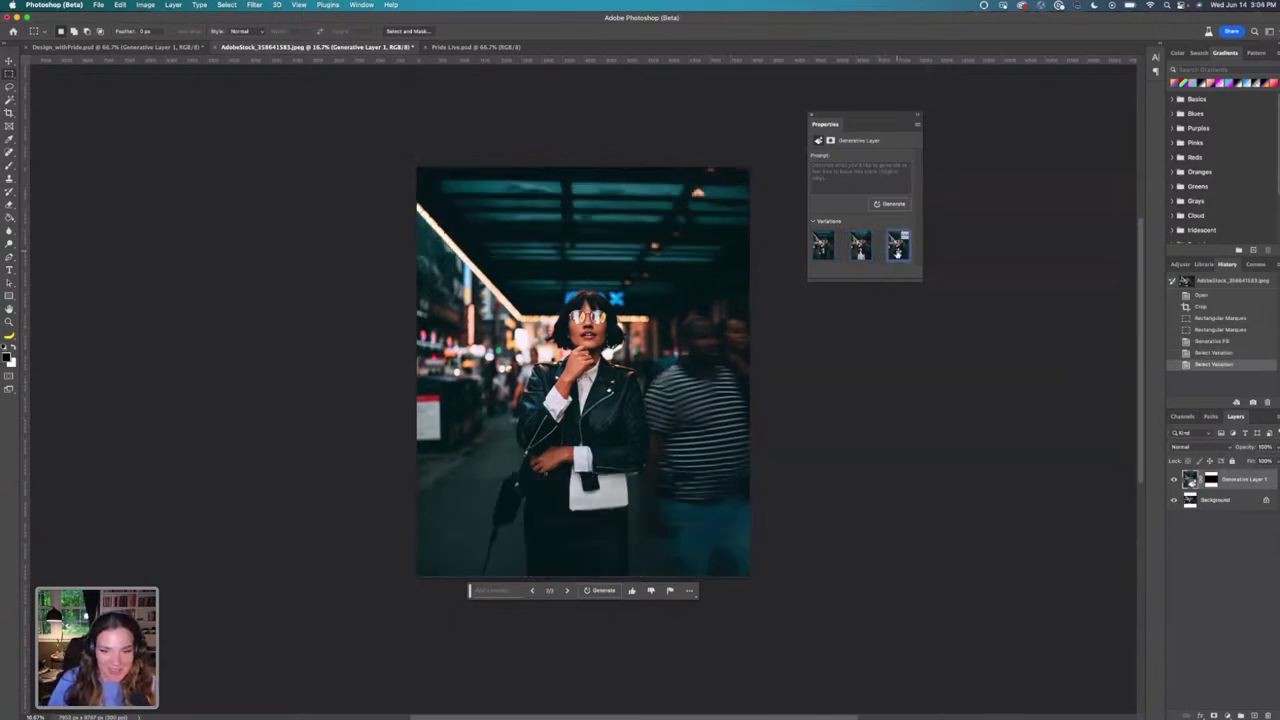
left_click(861, 250)
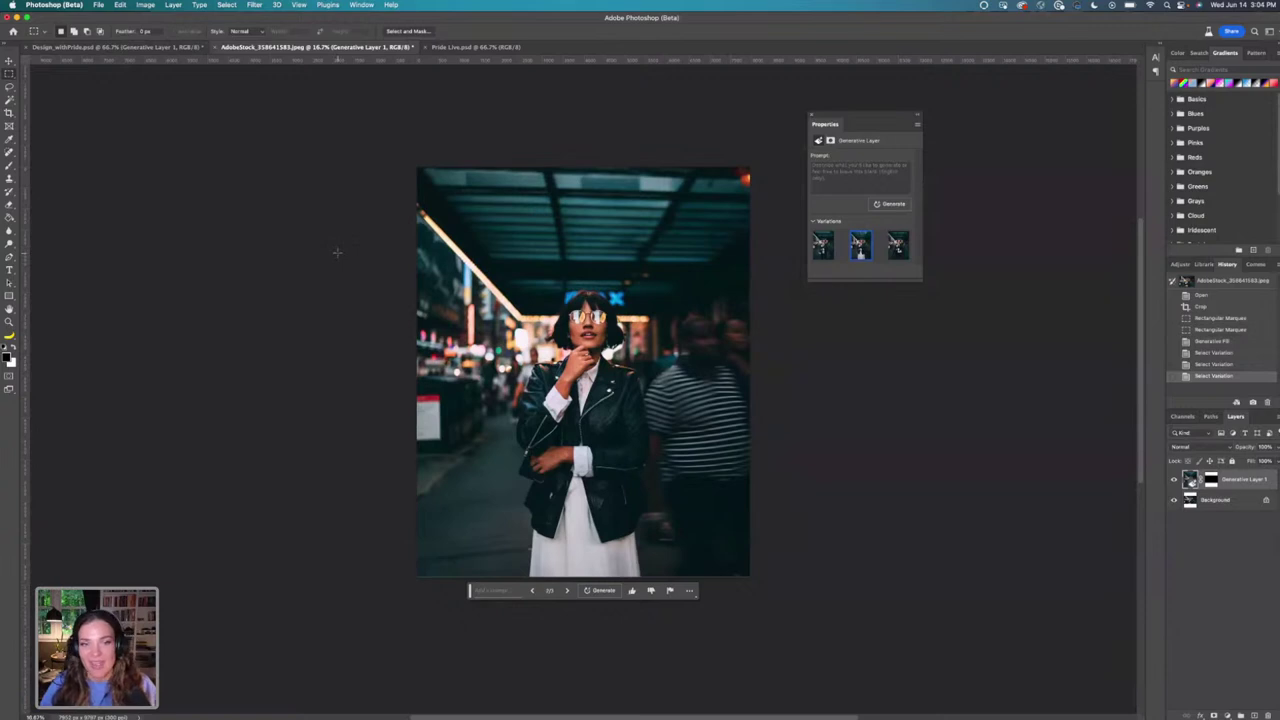
left_click(120, 47)
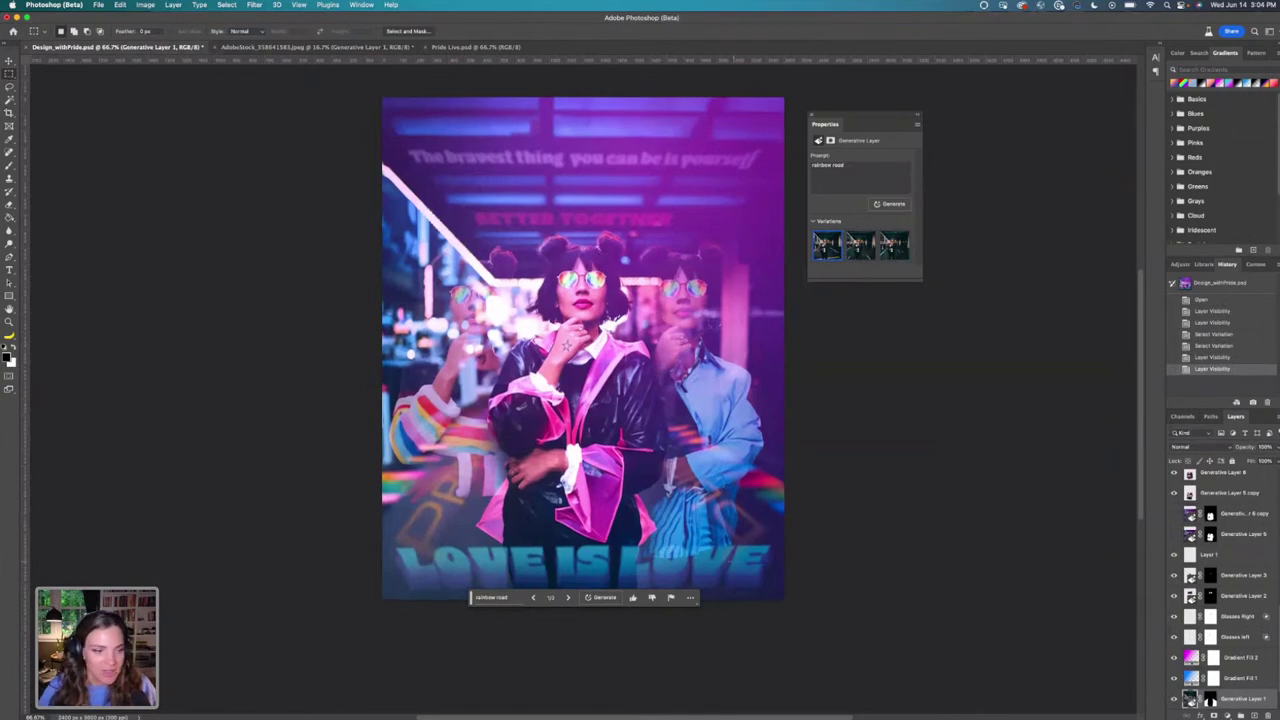
In the poster, hide the generated road layer and show the original woman photo in Group 1 copy.
left_click(1174, 699, "alt")
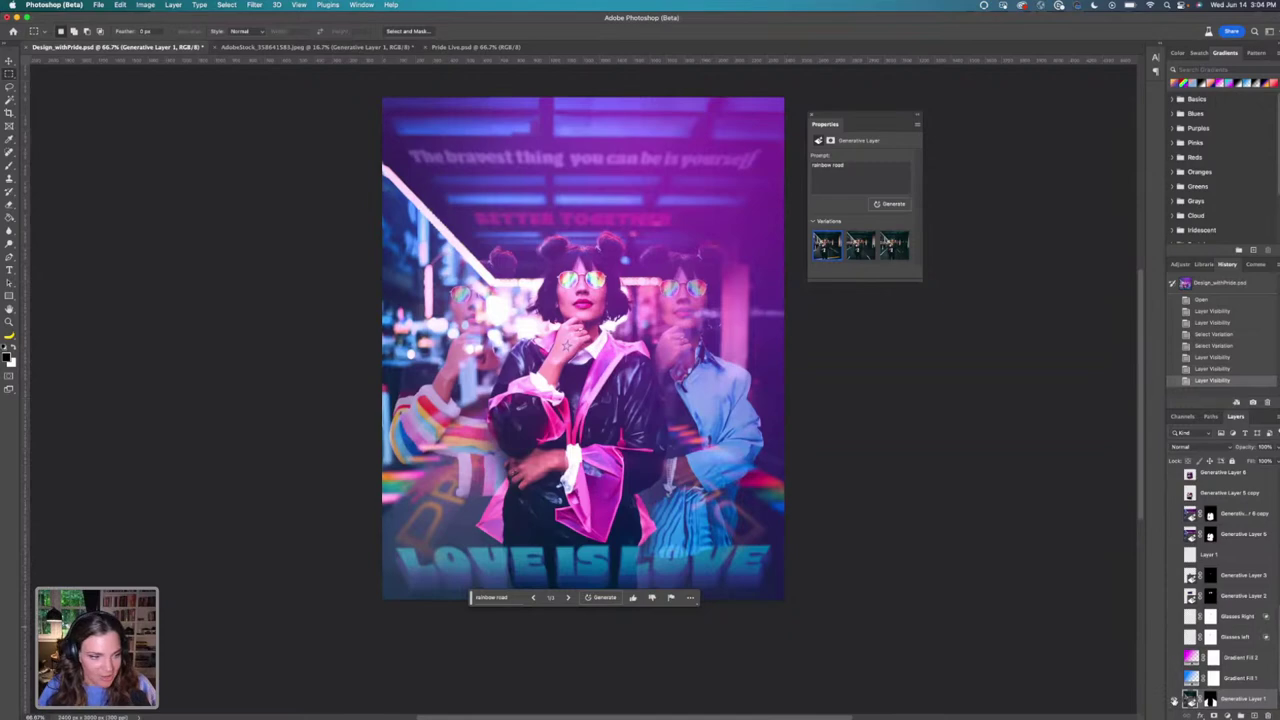
scroll(1190, 660, "down", 2)
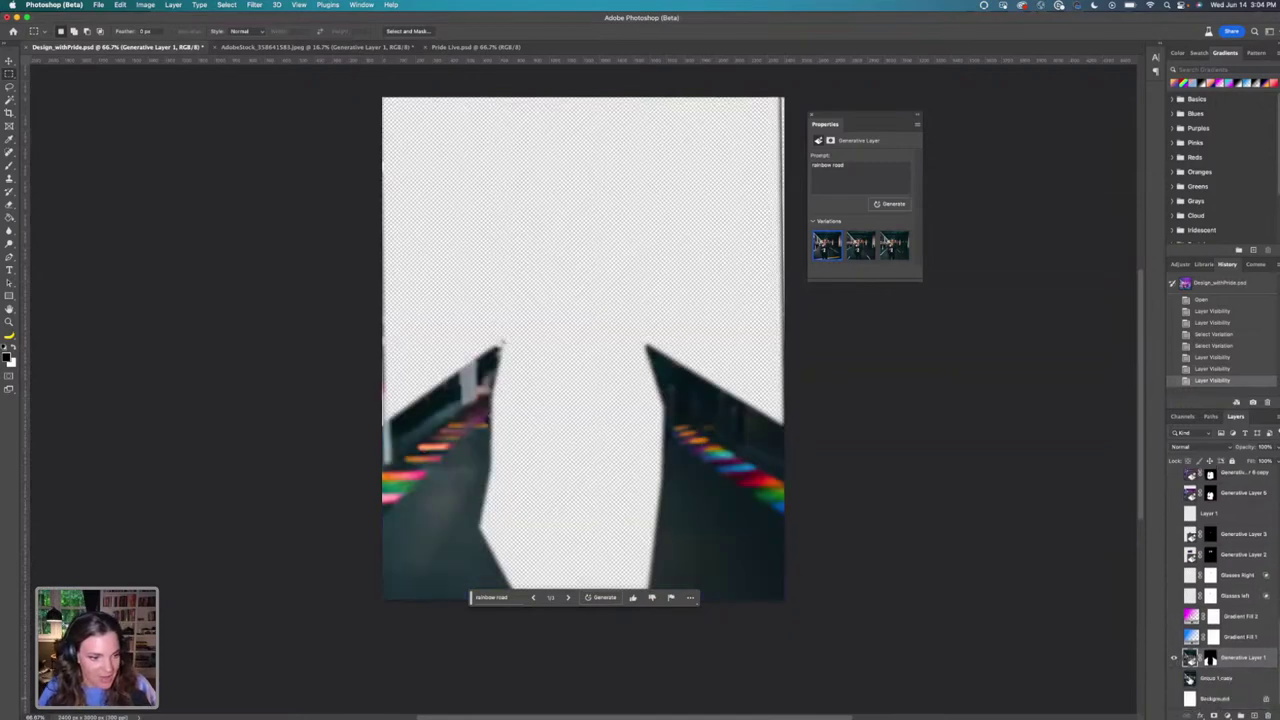
left_click(1174, 658)
left_click(1175, 679)
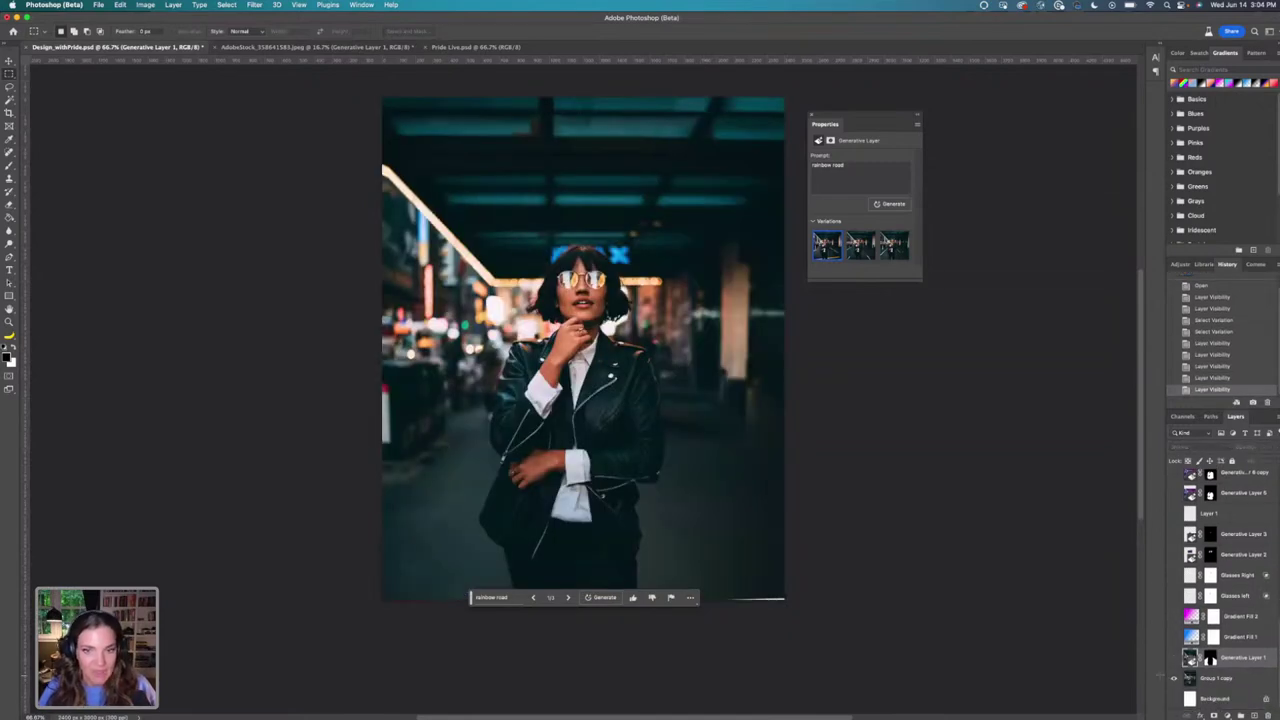
left_click_drag(472, 599, 470, 637)
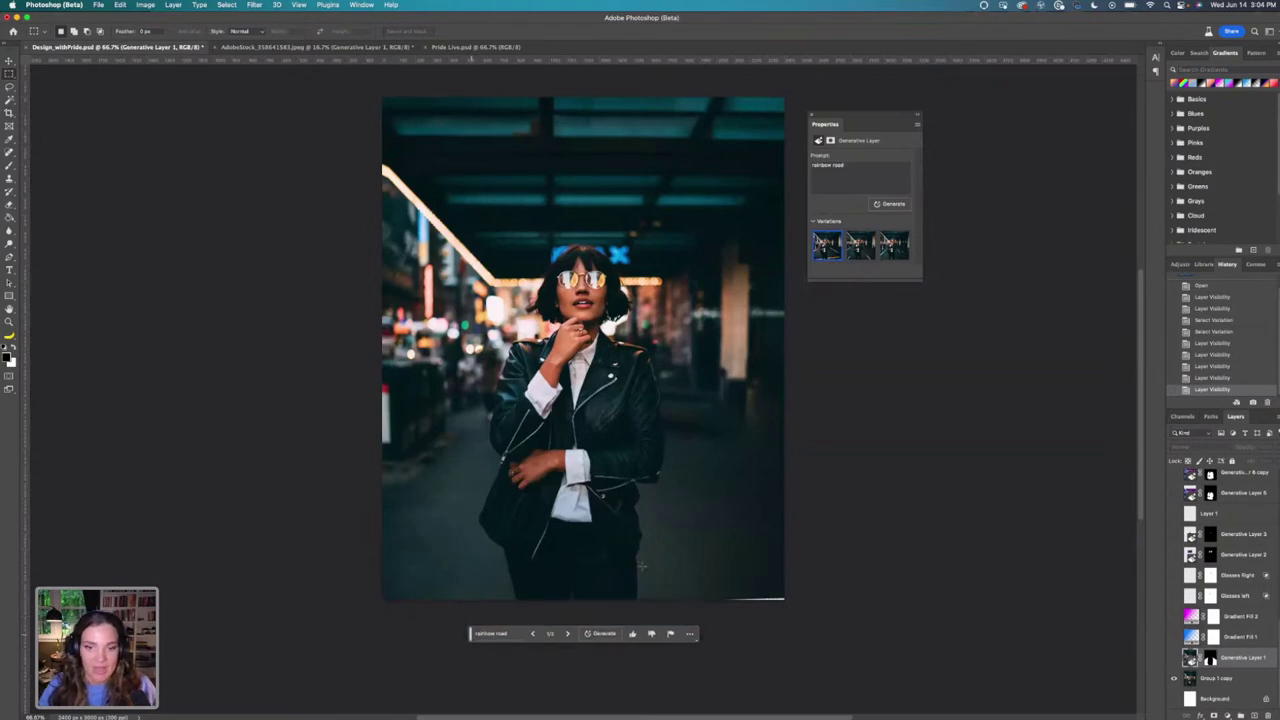
Make the full poster composite visible again and go back to the extended street photo.
left_click(327, 48)
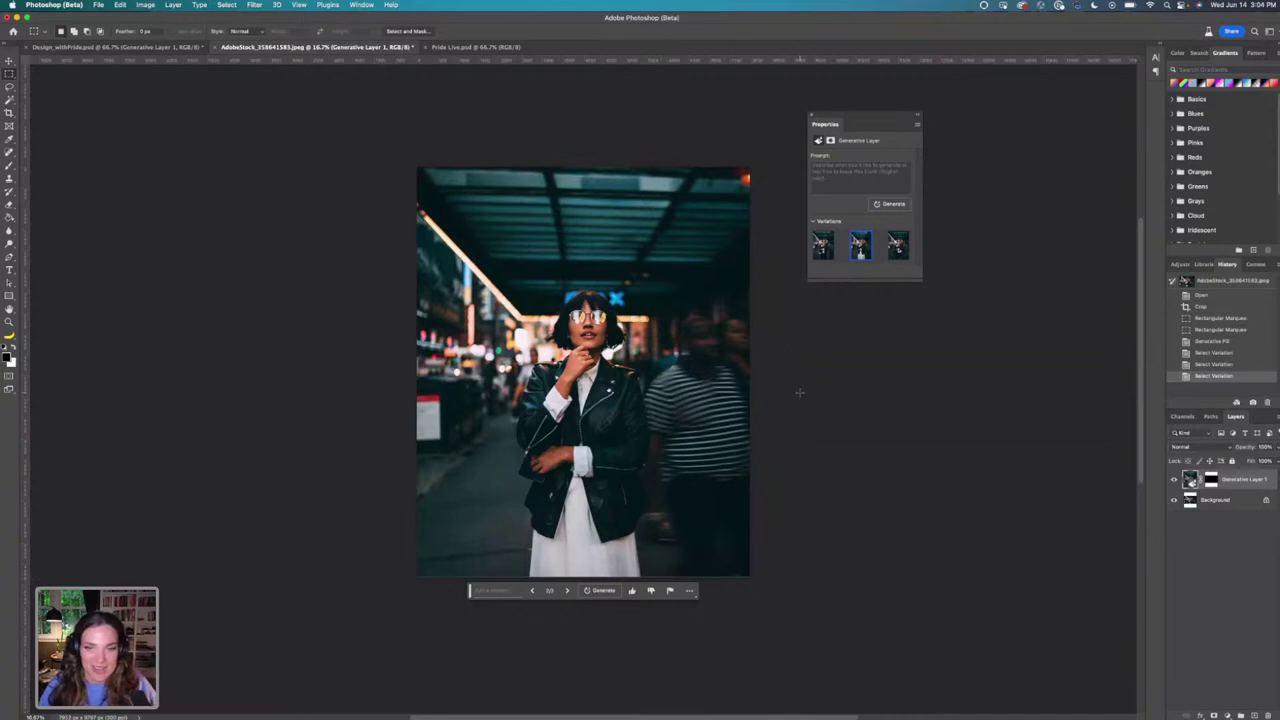
left_click(110, 47)
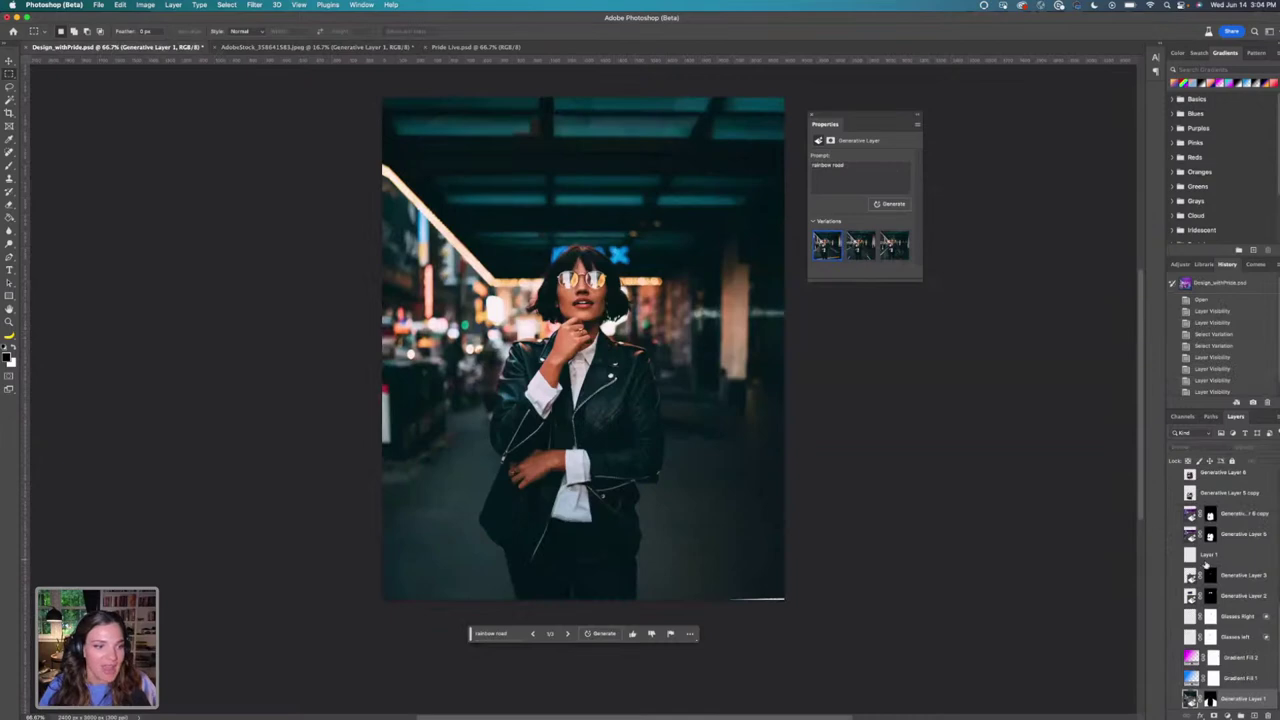
scroll(1203, 565, "up", 5)
left_click(1173, 521)
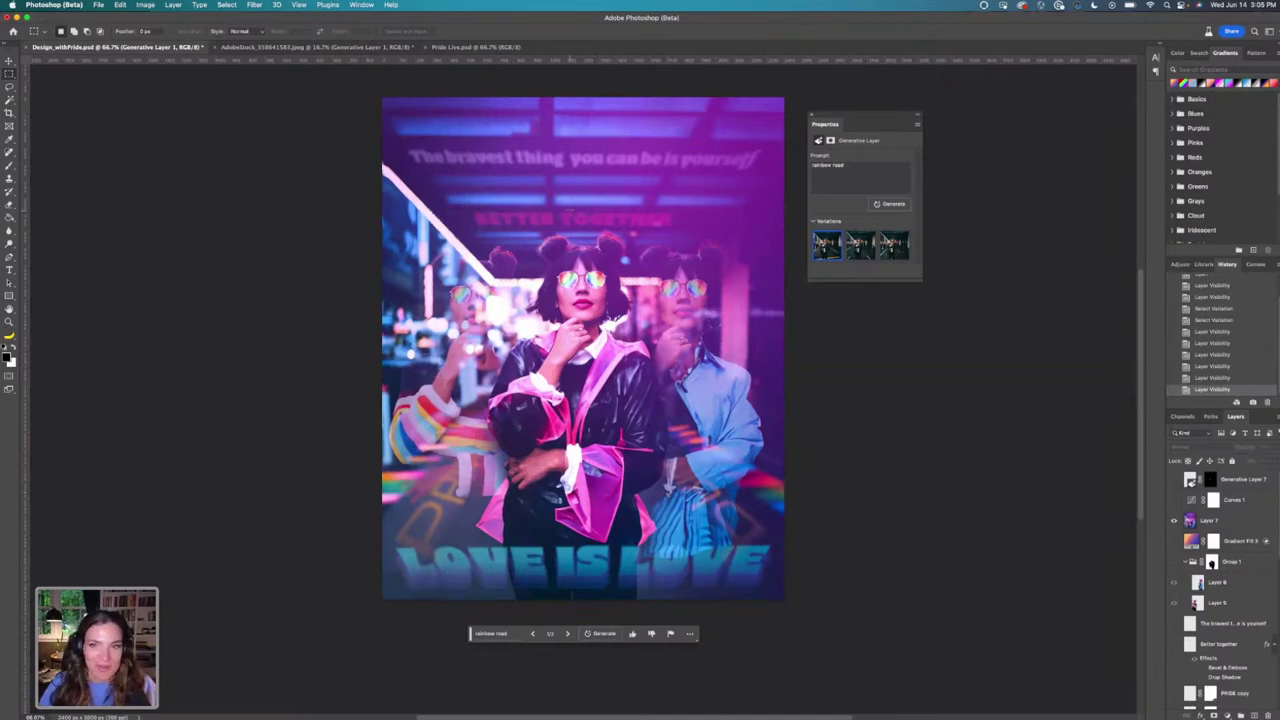
left_click(330, 47)
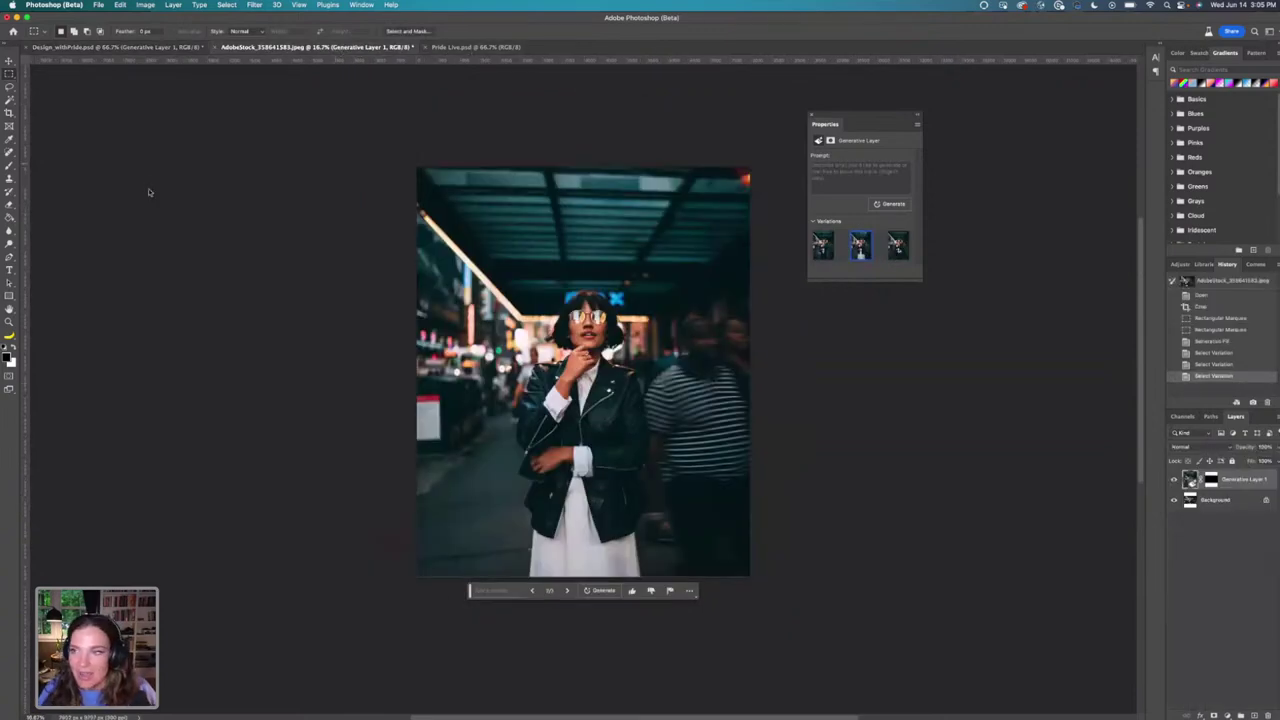
left_click(10, 87)
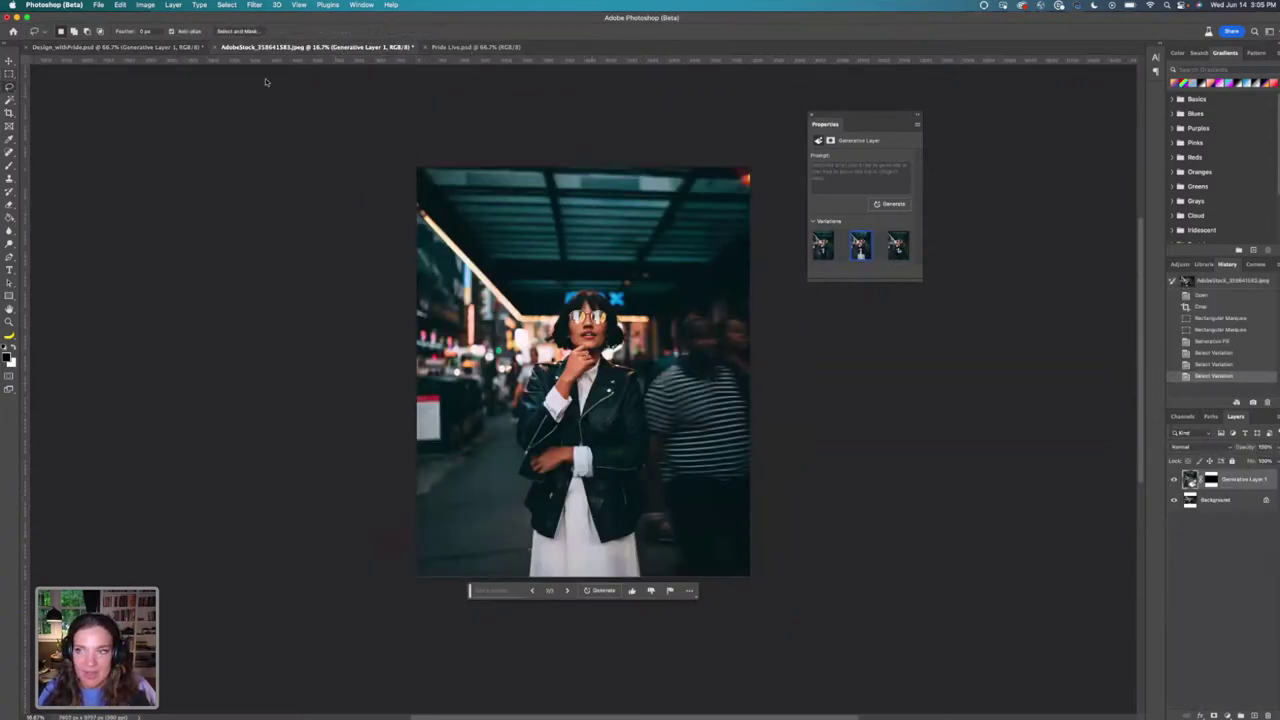
Rotate the street photo about -1.3° to straighten it and crop each side slightly tighter.
left_click(10, 113)
left_click_drag(406, 155, 405, 156)
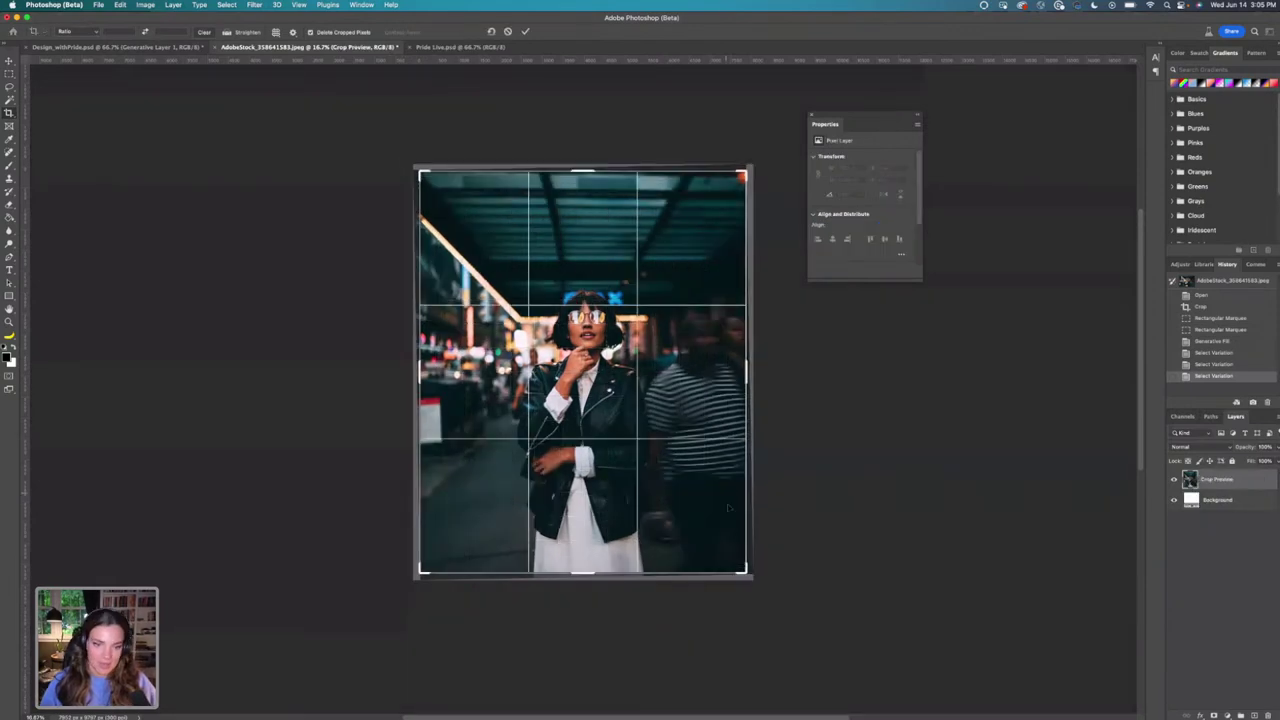
left_click_drag(746, 572, 742, 569)
left_click_drag(412, 160, 428, 156)
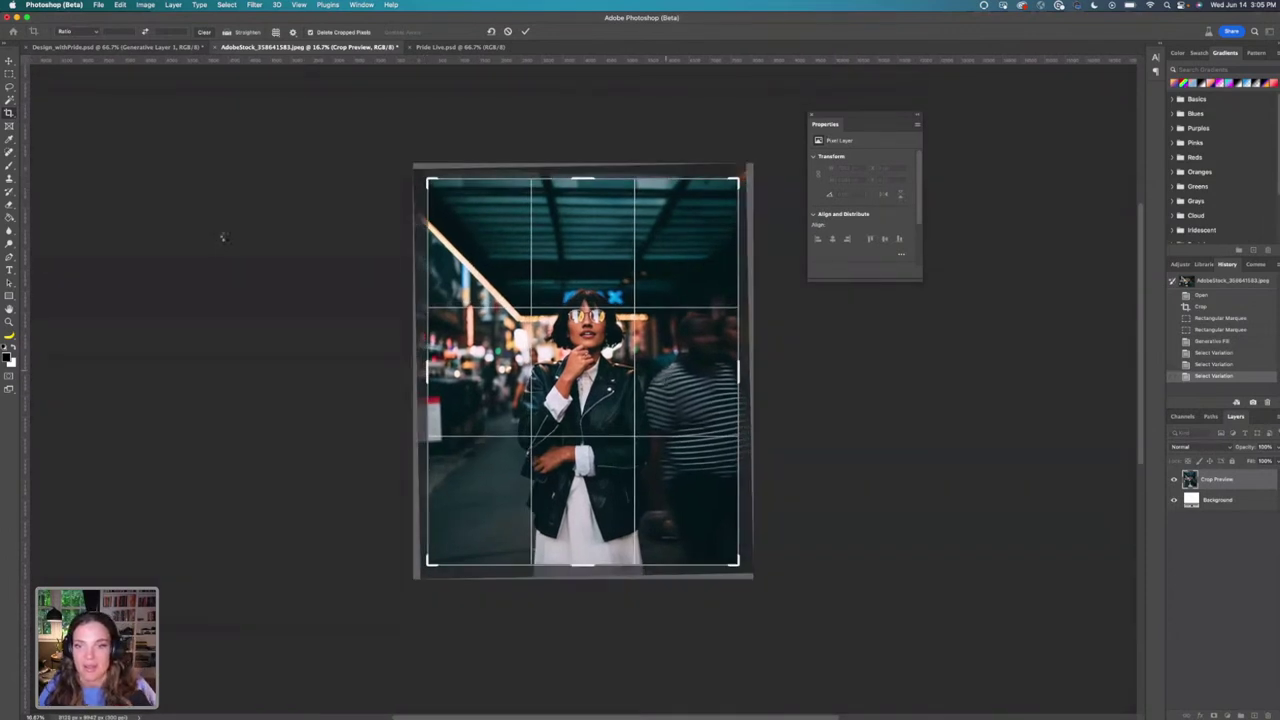
key("Return")
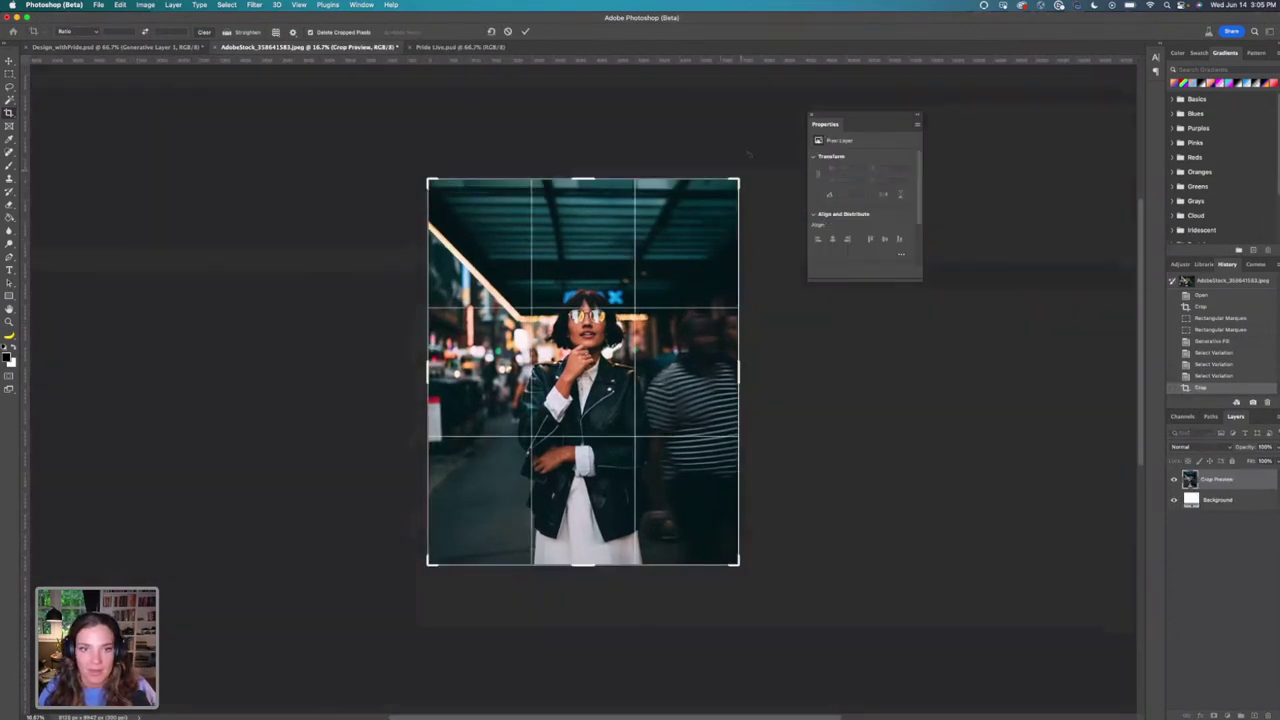
left_click_drag(739, 180, 736, 181)
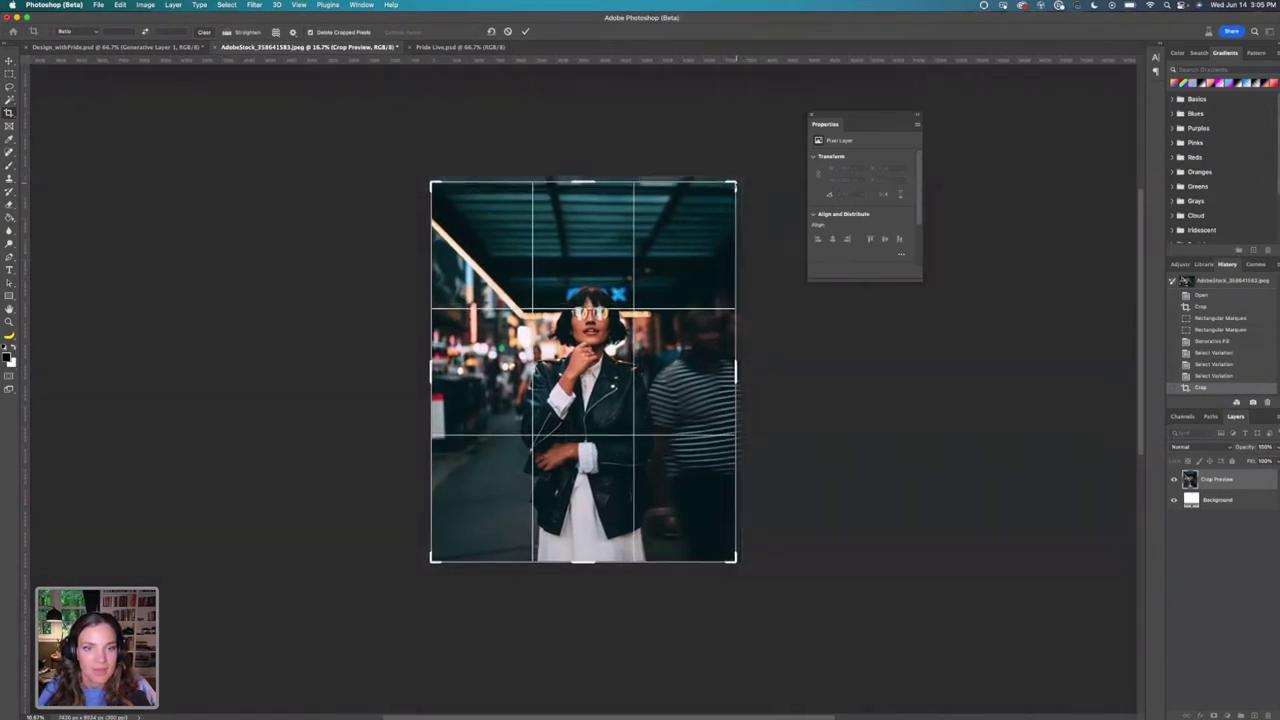
key("Return")
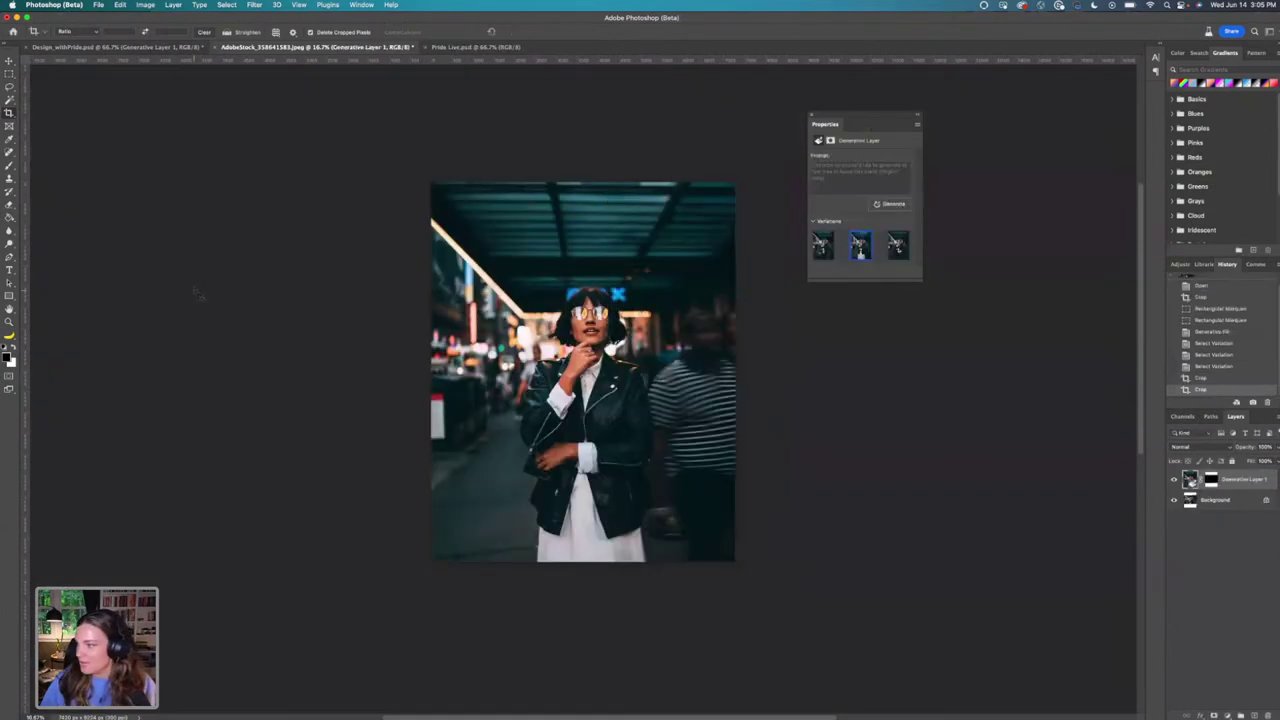
Lasso the striped-shirt man on the right and generate background to remove him.
left_click(9, 87)
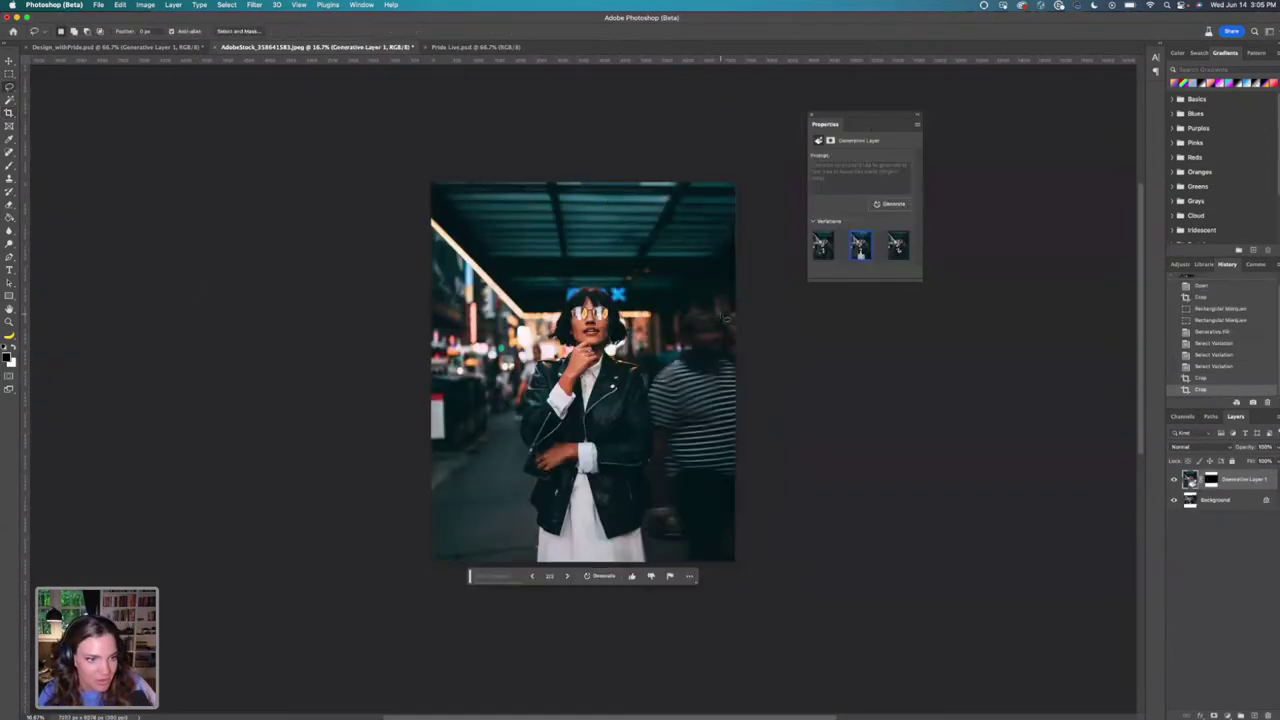
mouse_move(727, 312)
left_mouse_down()
mouse_move(684, 314)
mouse_move(646, 402)
mouse_move(671, 515)
mouse_move(740, 566)
mouse_move(763, 357)
mouse_move(753, 297)
mouse_move(730, 290)
left_mouse_up()
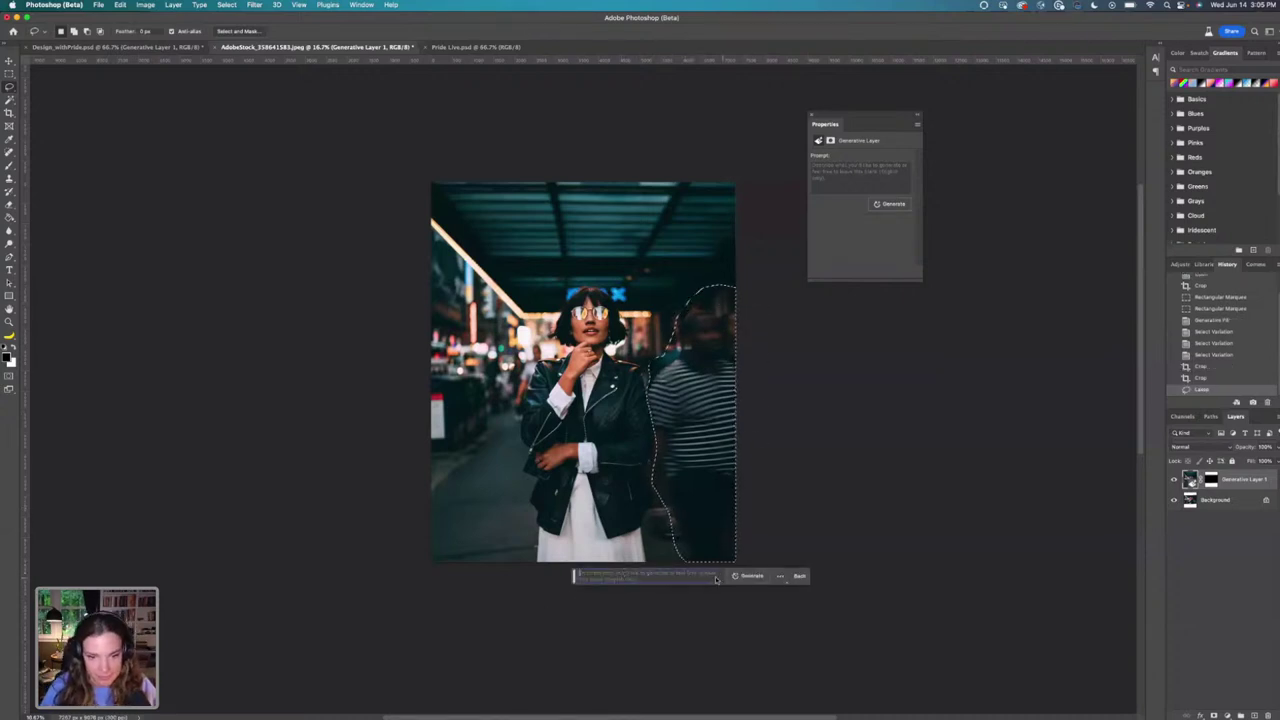
left_click(748, 576)
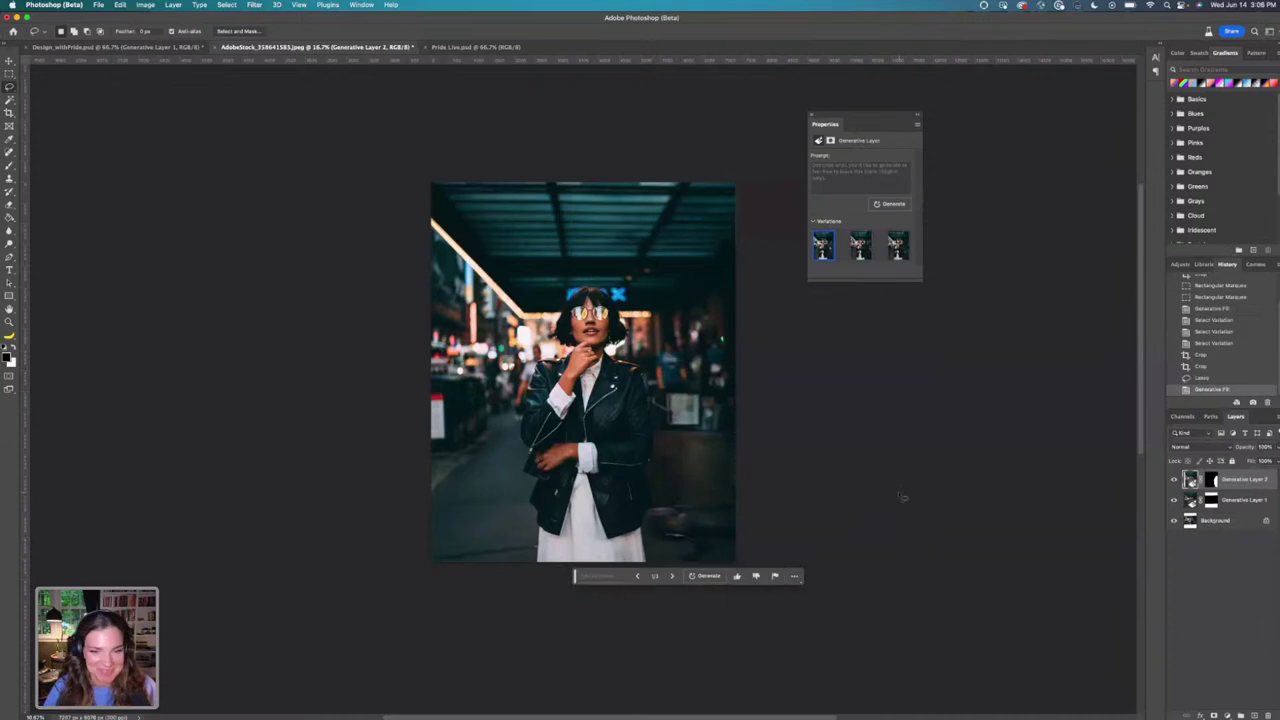
Preview the three removal variations and pick the first.
left_click(861, 248)
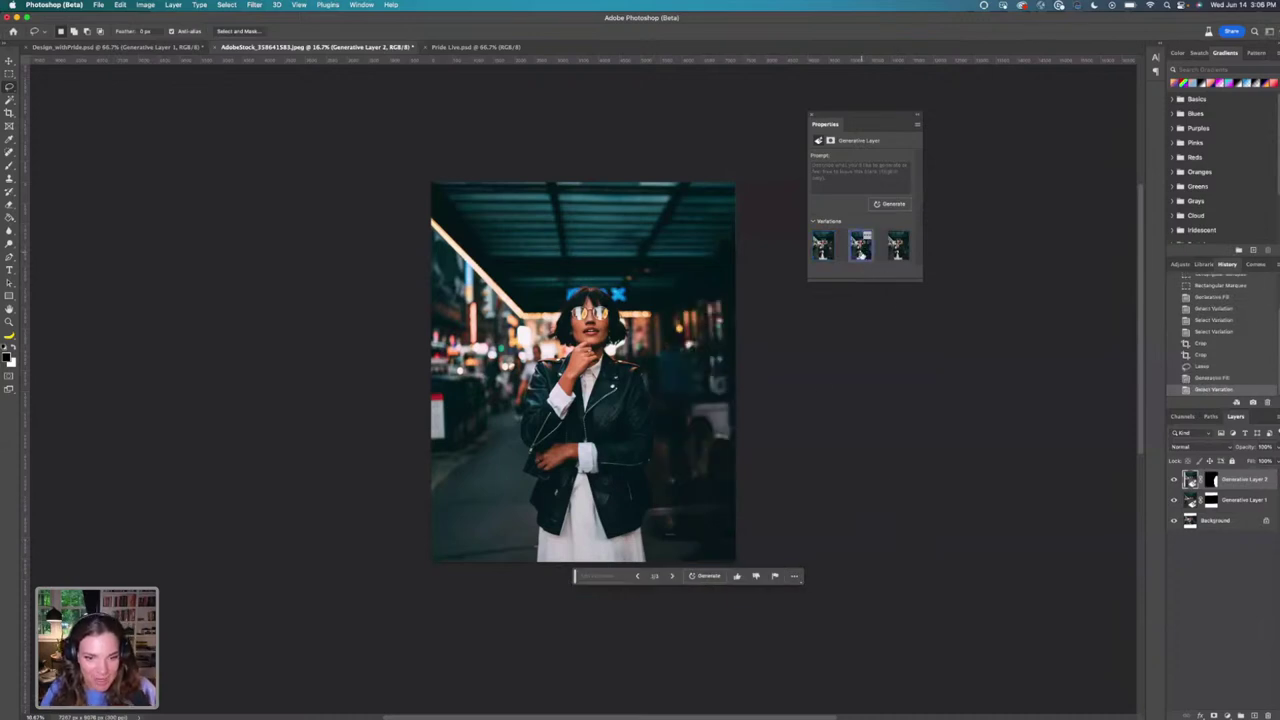
left_click(897, 246)
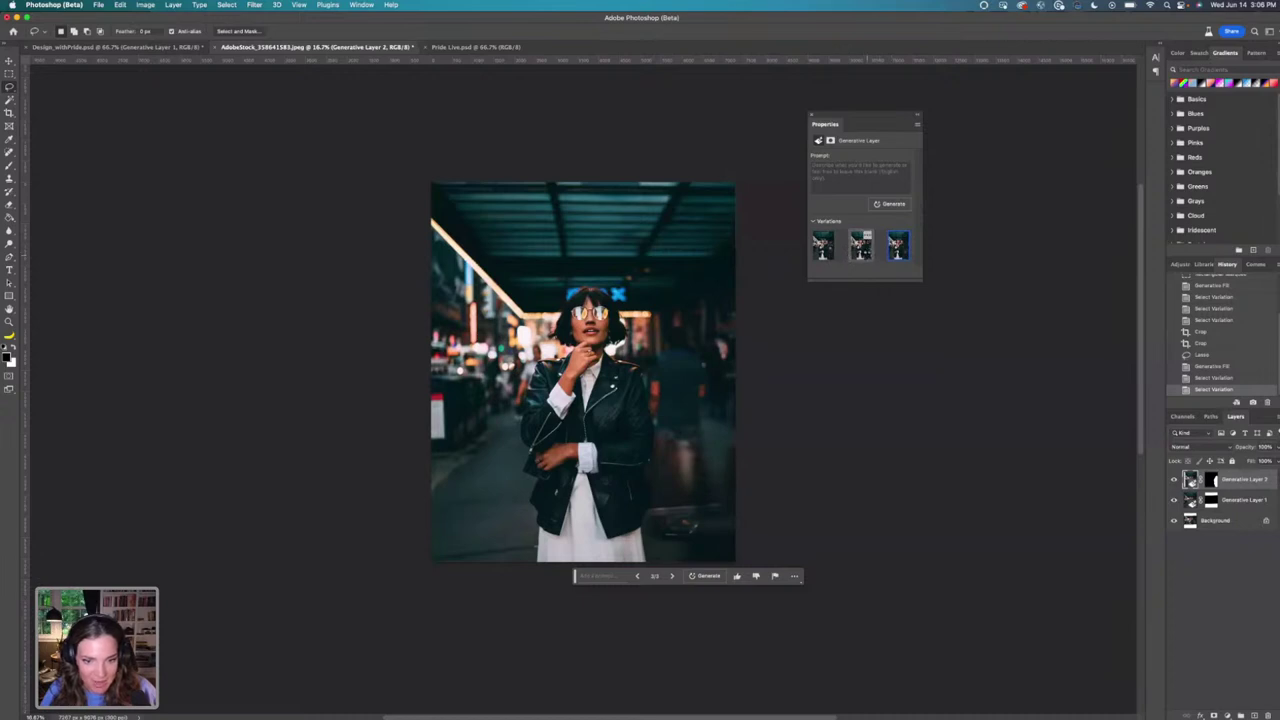
left_click(861, 246)
left_click(822, 246)
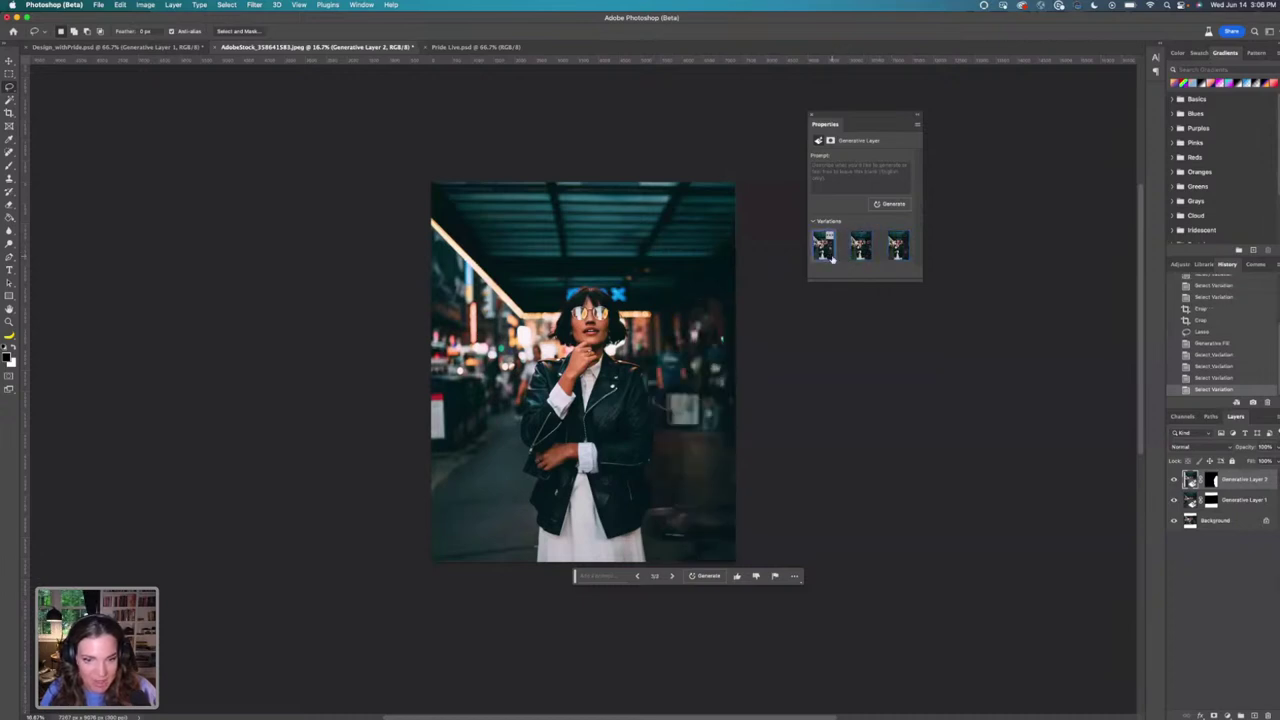
Delete Generative Layer 2 and outline the striped-shirt man again with the Lasso.
left_click(1174, 481)
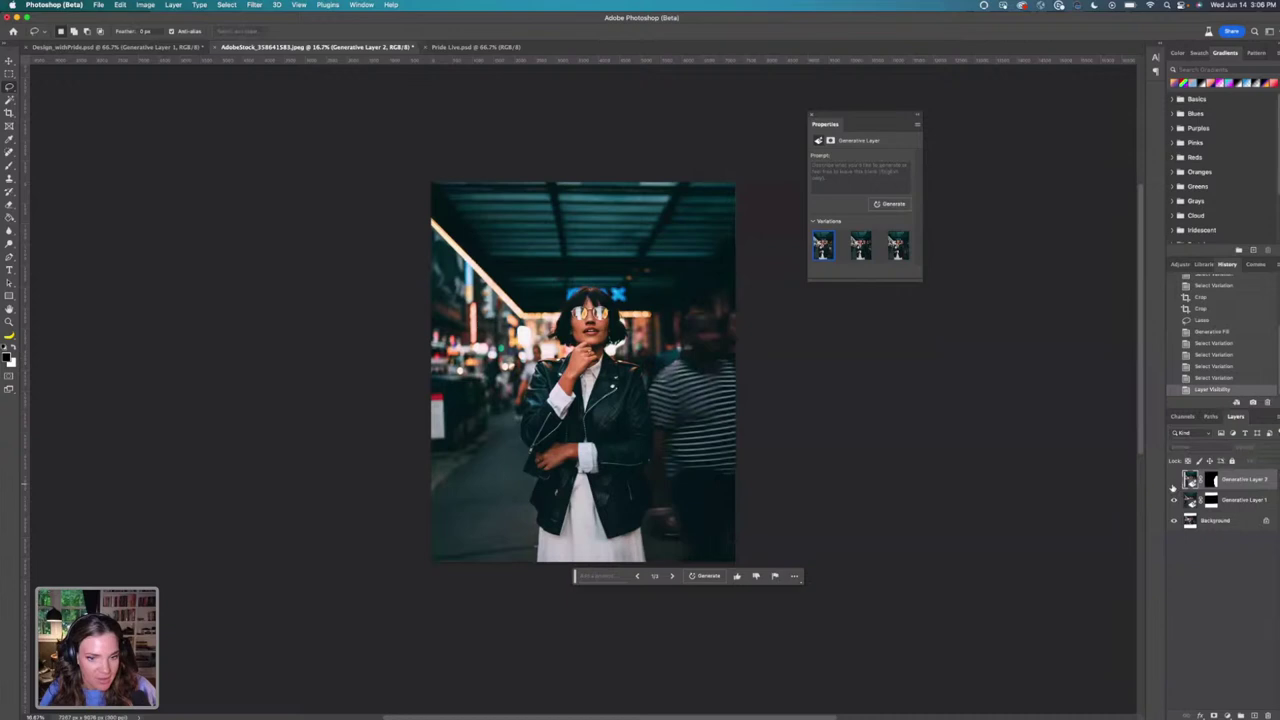
left_click(1174, 481)
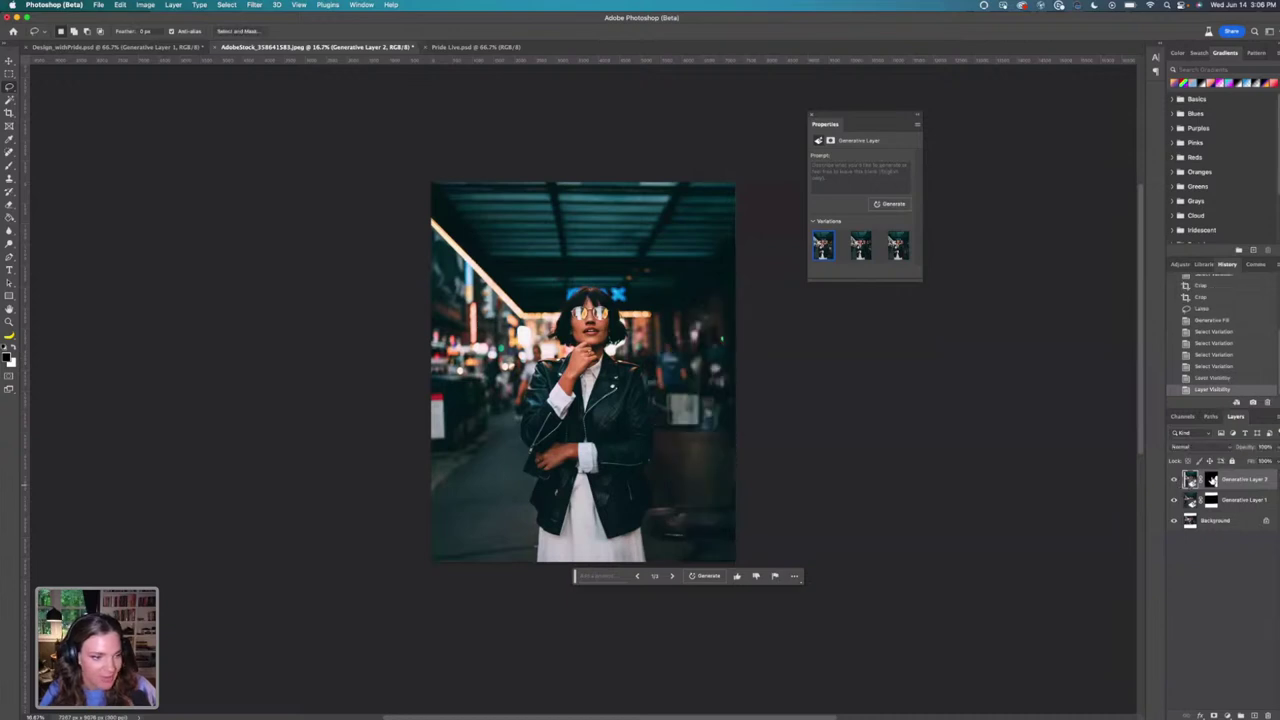
left_click_drag(1232, 477, 1267, 716)
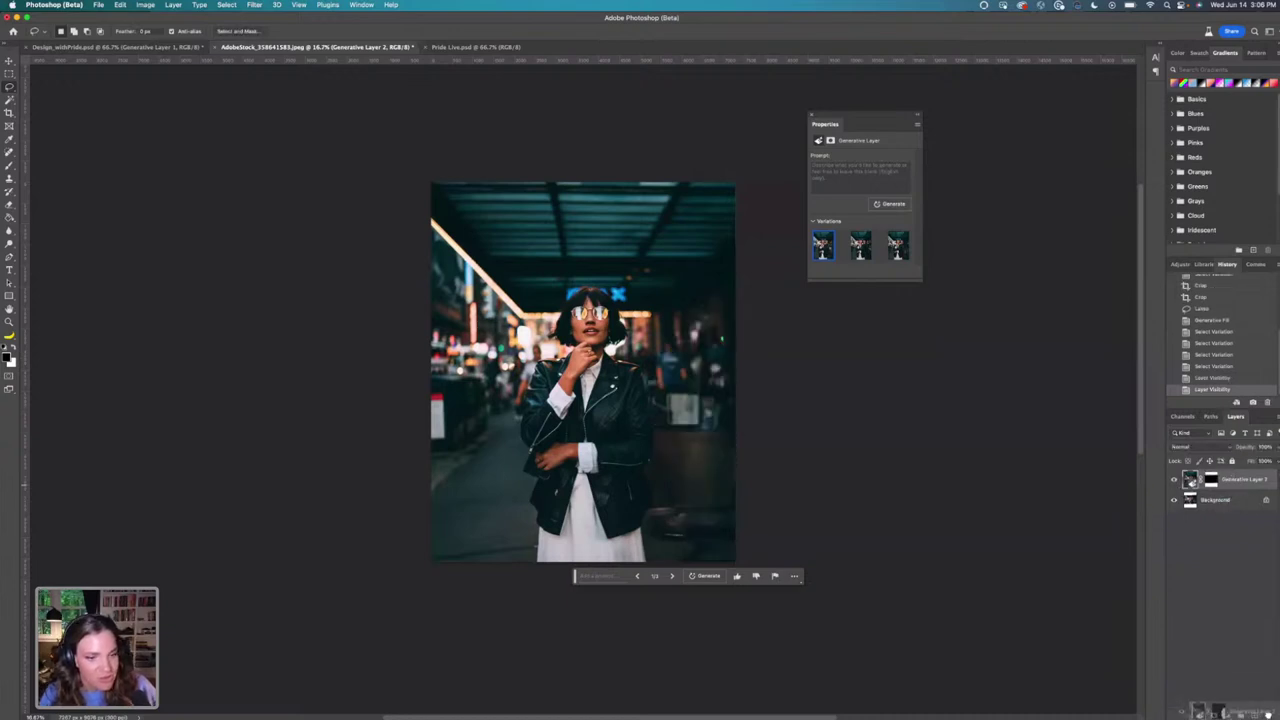
mouse_move(690, 304)
left_mouse_down()
mouse_move(646, 387)
mouse_move(654, 551)
mouse_move(711, 571)
mouse_move(749, 471)
mouse_move(753, 385)
mouse_move(735, 301)
mouse_move(697, 297)
left_mouse_up()
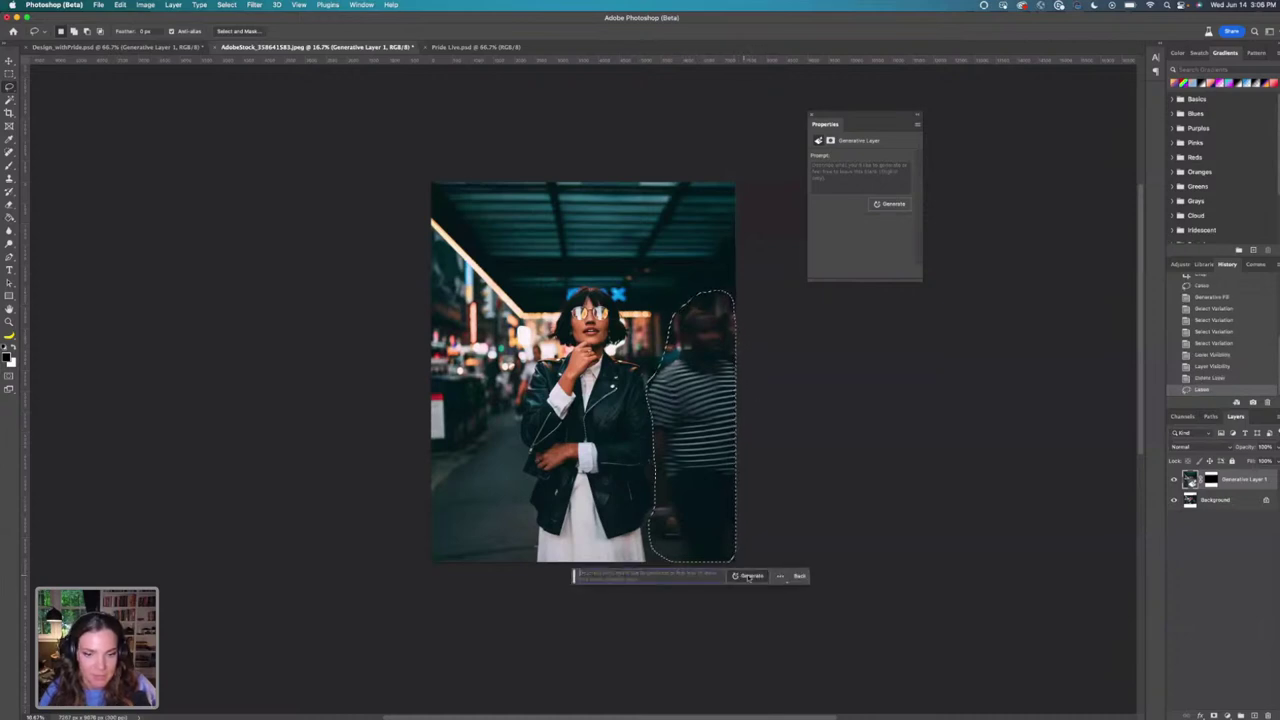
Regenerate the fill over the outlined man and keep the first of three variations.
left_click(741, 575)
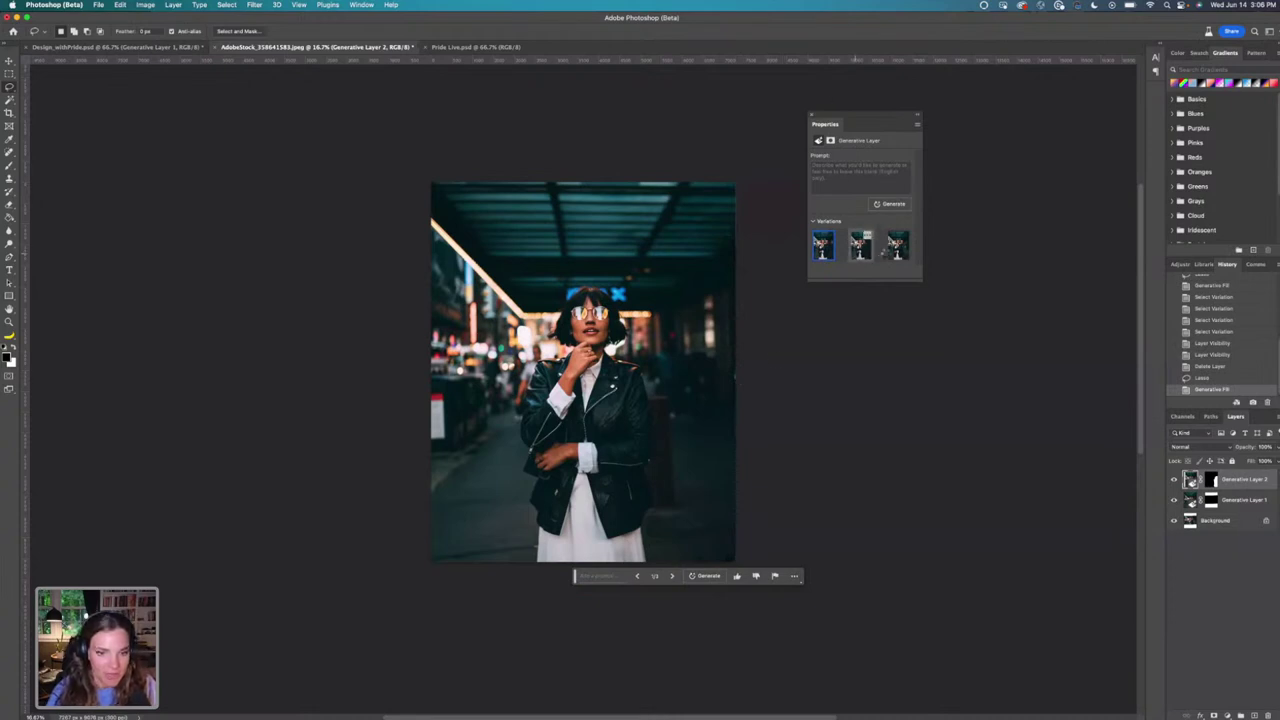
left_click(860, 246)
left_click(897, 246)
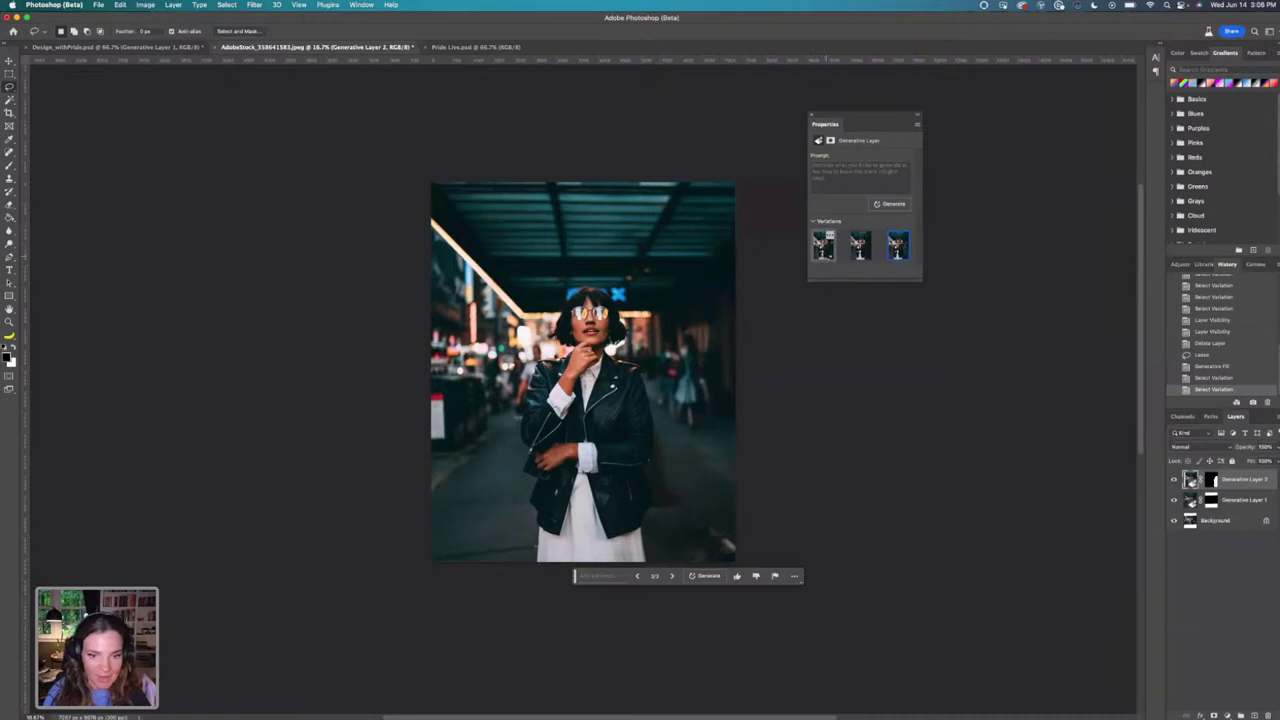
left_click(824, 252)
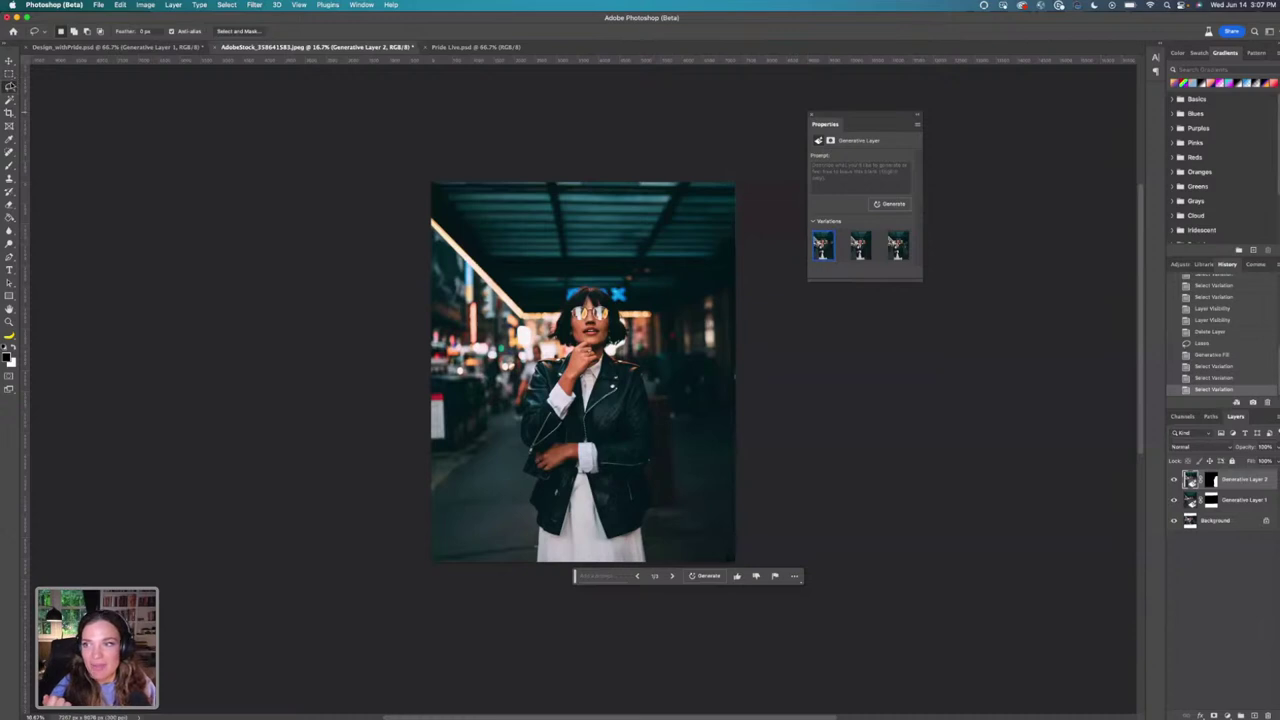
Lasso the parked-car area at the photo's left edge and run Generative Fill without a prompt.
mouse_move(434, 372)
left_mouse_down()
mouse_move(498, 376)
mouse_move(503, 405)
mouse_move(494, 438)
mouse_move(460, 468)
mouse_move(418, 465)
left_mouse_up()
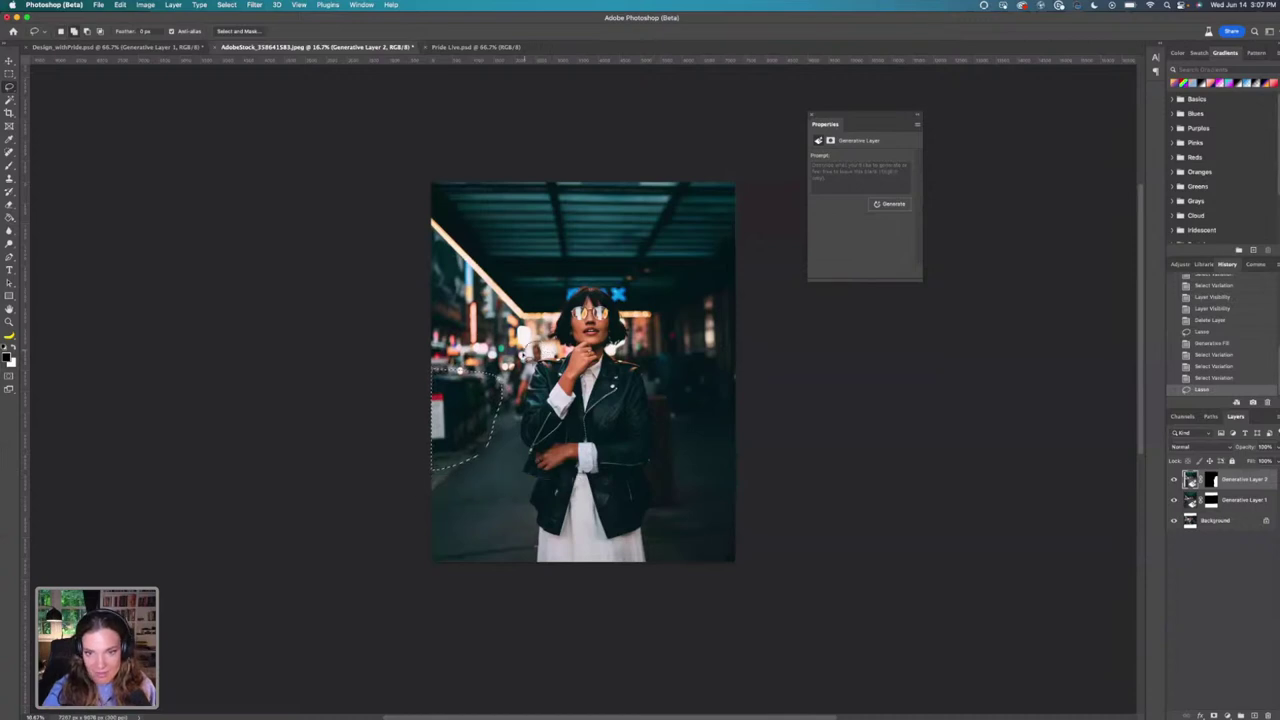
mouse_move(525, 358)
left_mouse_down()
mouse_move(520, 425)
mouse_move(520, 412)
left_mouse_up()
left_click(415, 484)
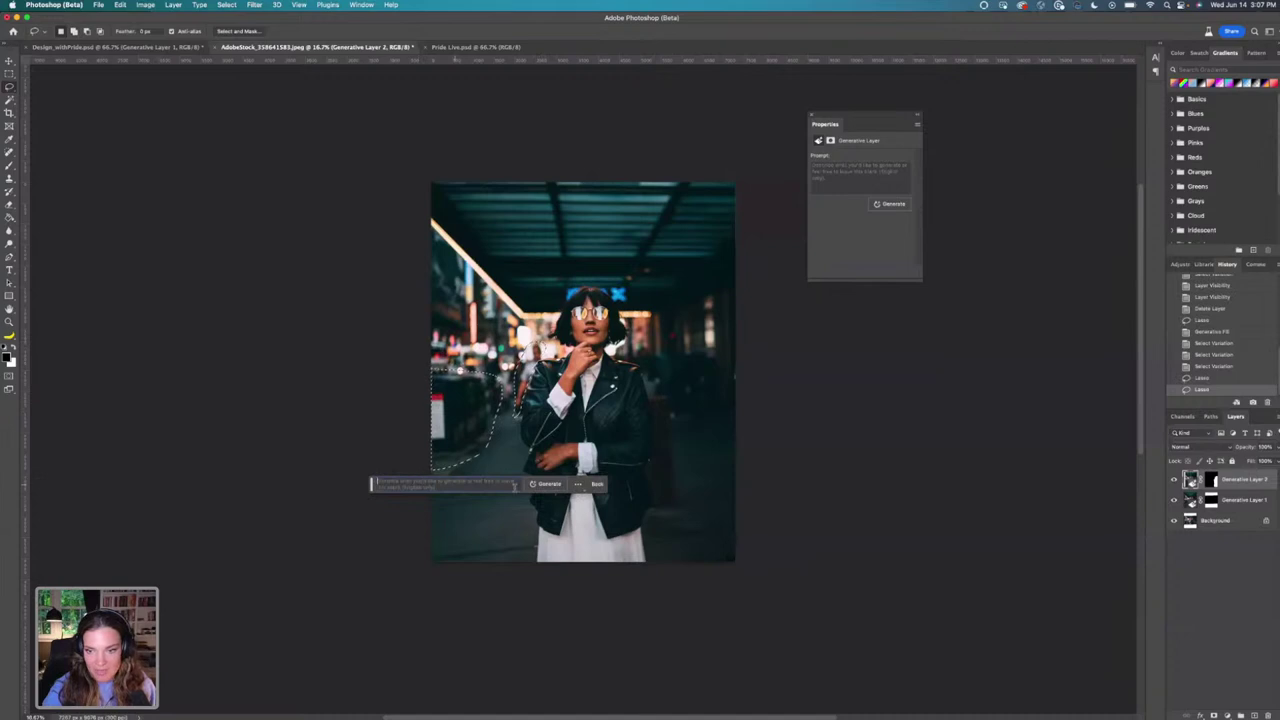
left_click(549, 484)
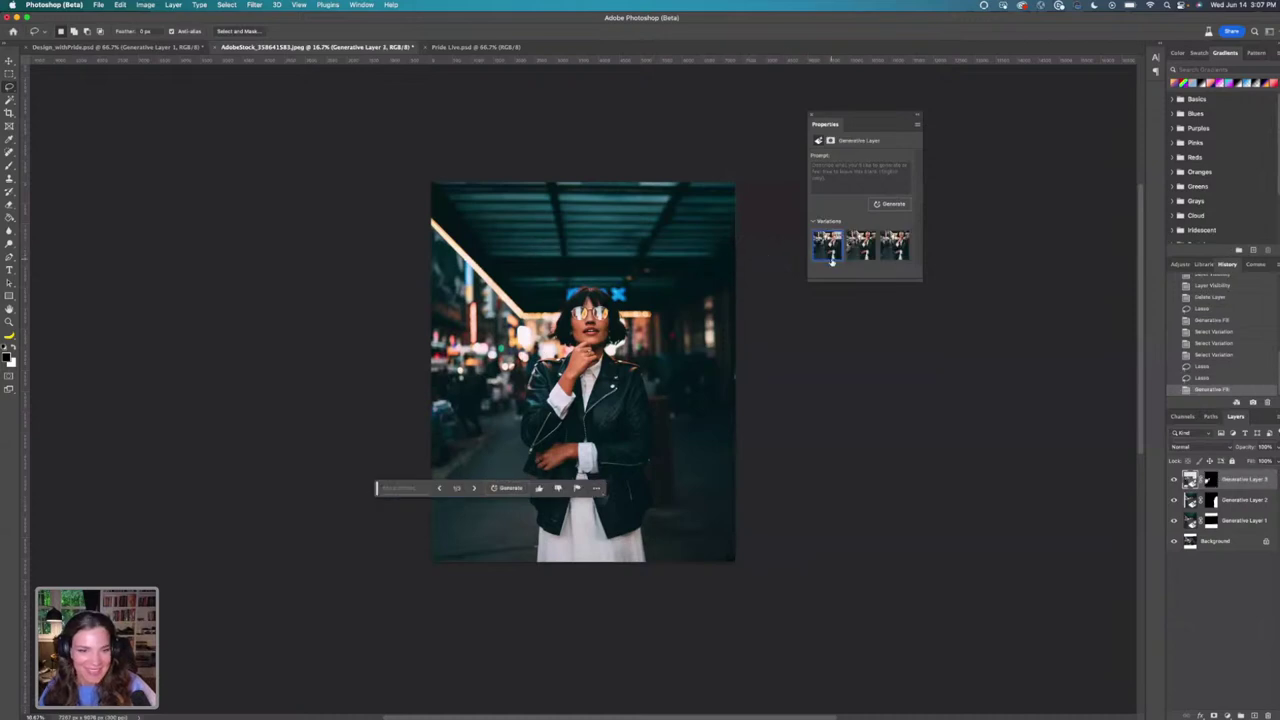
Choose the third variation, toggle Generative Layer 3 to compare, then select the Background layer.
left_click(852, 250)
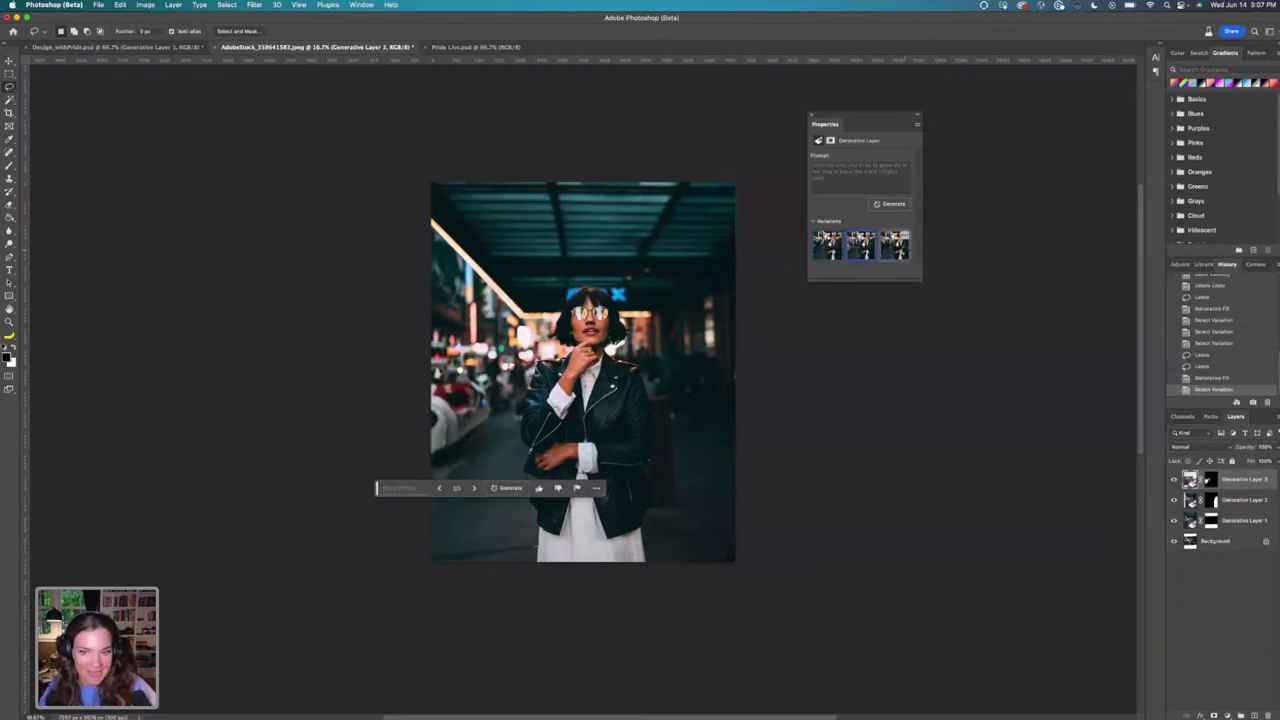
left_click(895, 248)
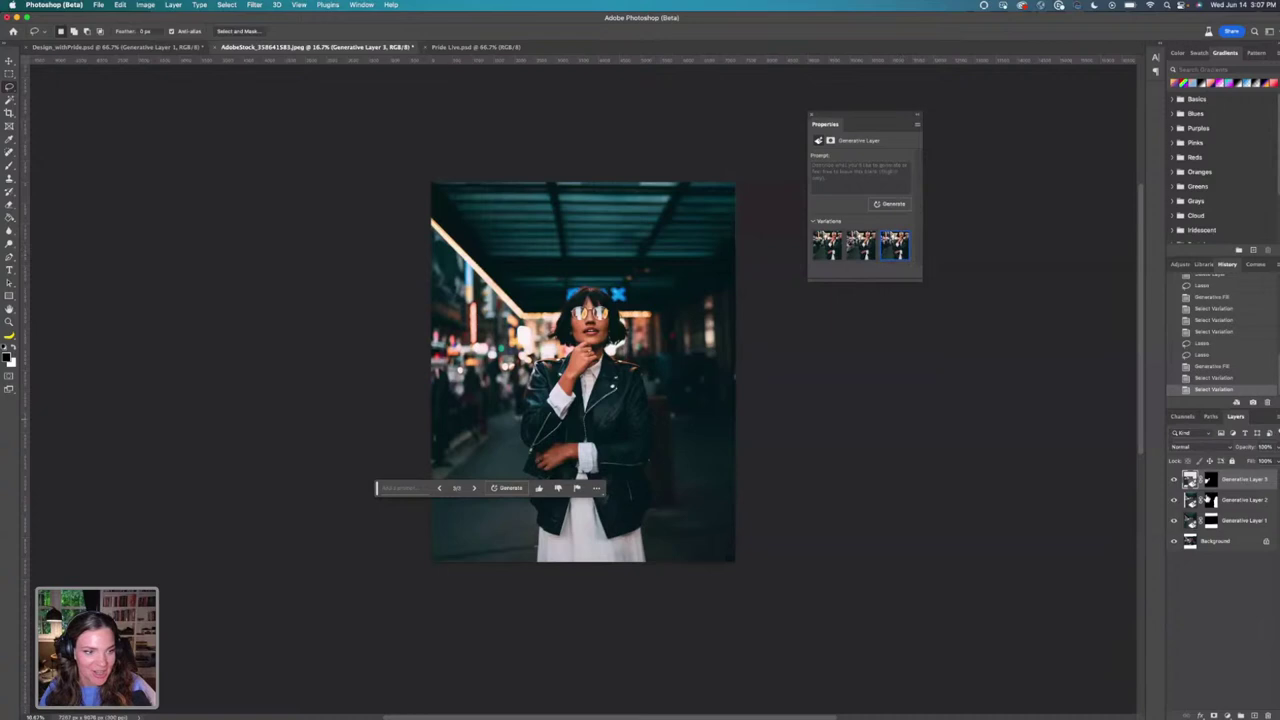
left_click(1174, 480)
left_click(1174, 480)
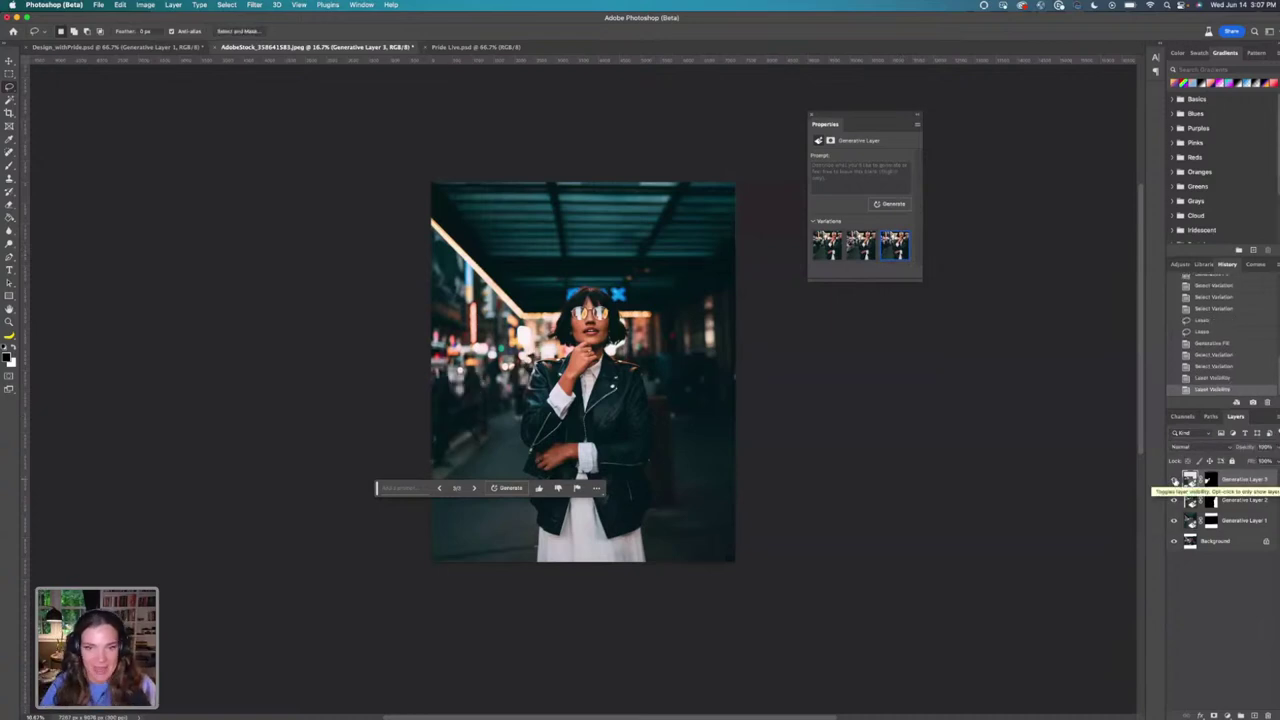
left_click(1215, 541)
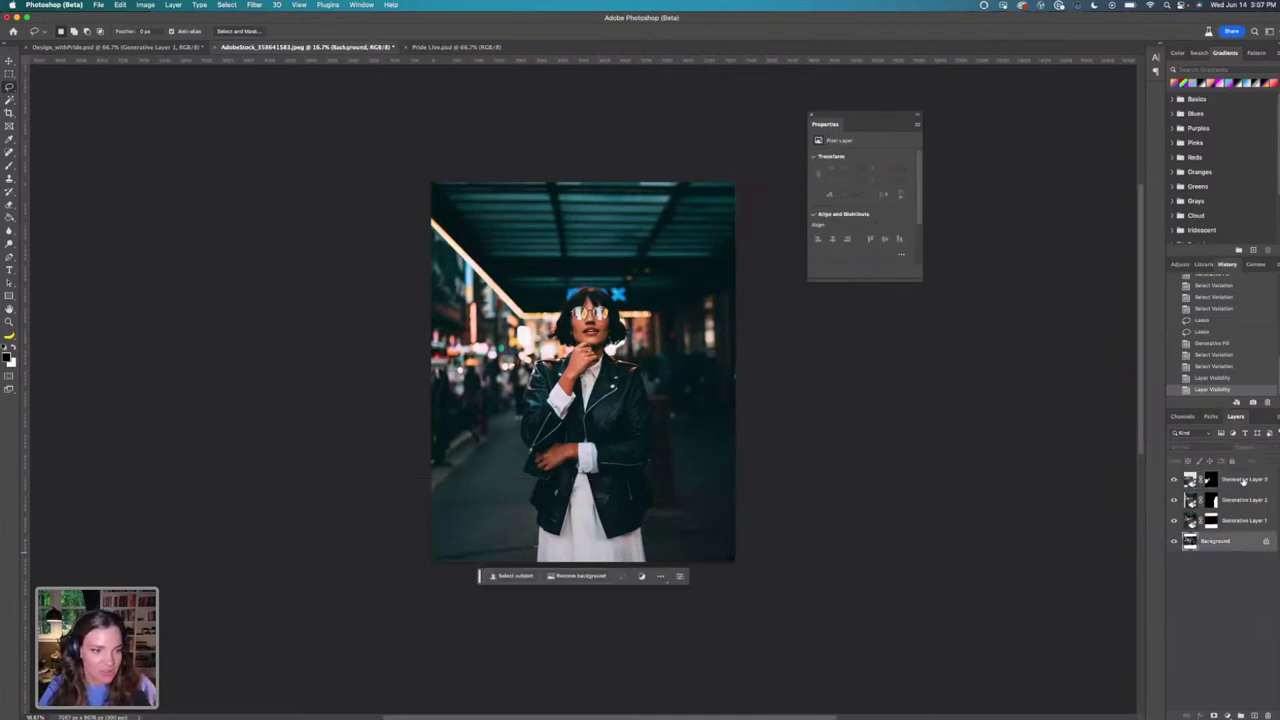
Merge all layers with Cmd+Shift+E and float the AdobeStock photo over the Pride Live canvas.
left_click(1243, 481)
key("super+shift+e")
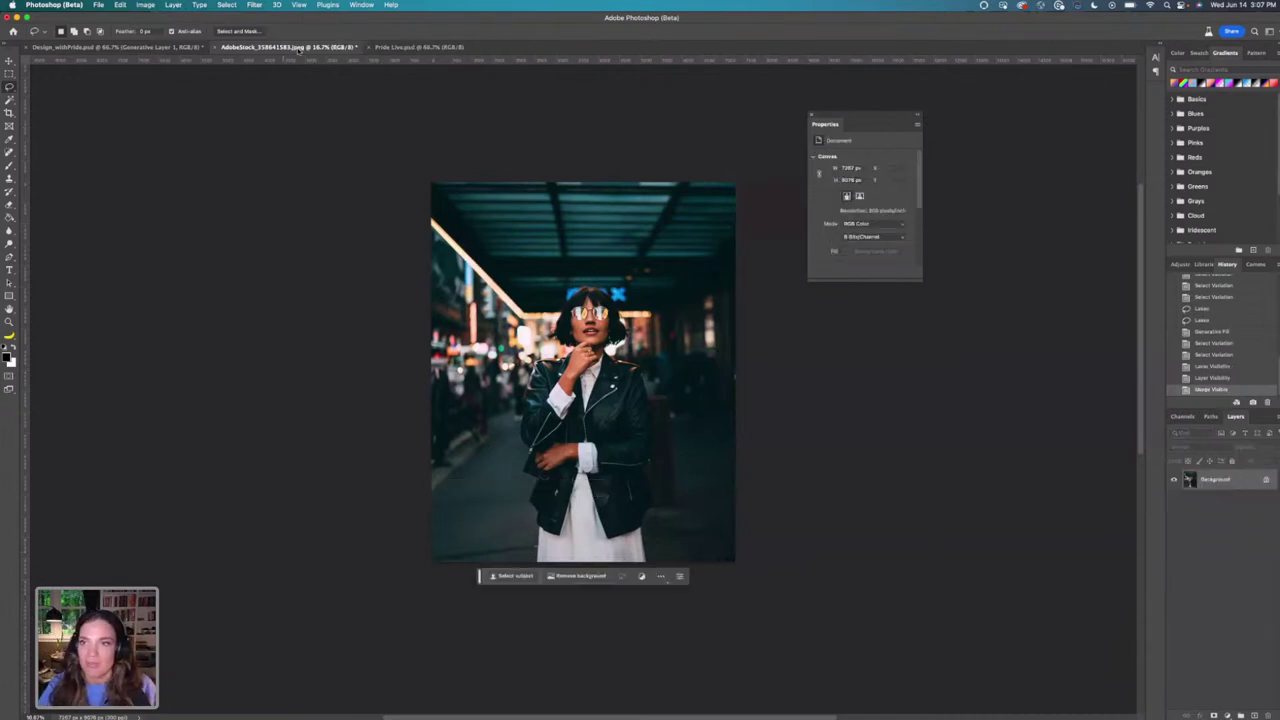
left_click_drag(288, 47, 124, 514)
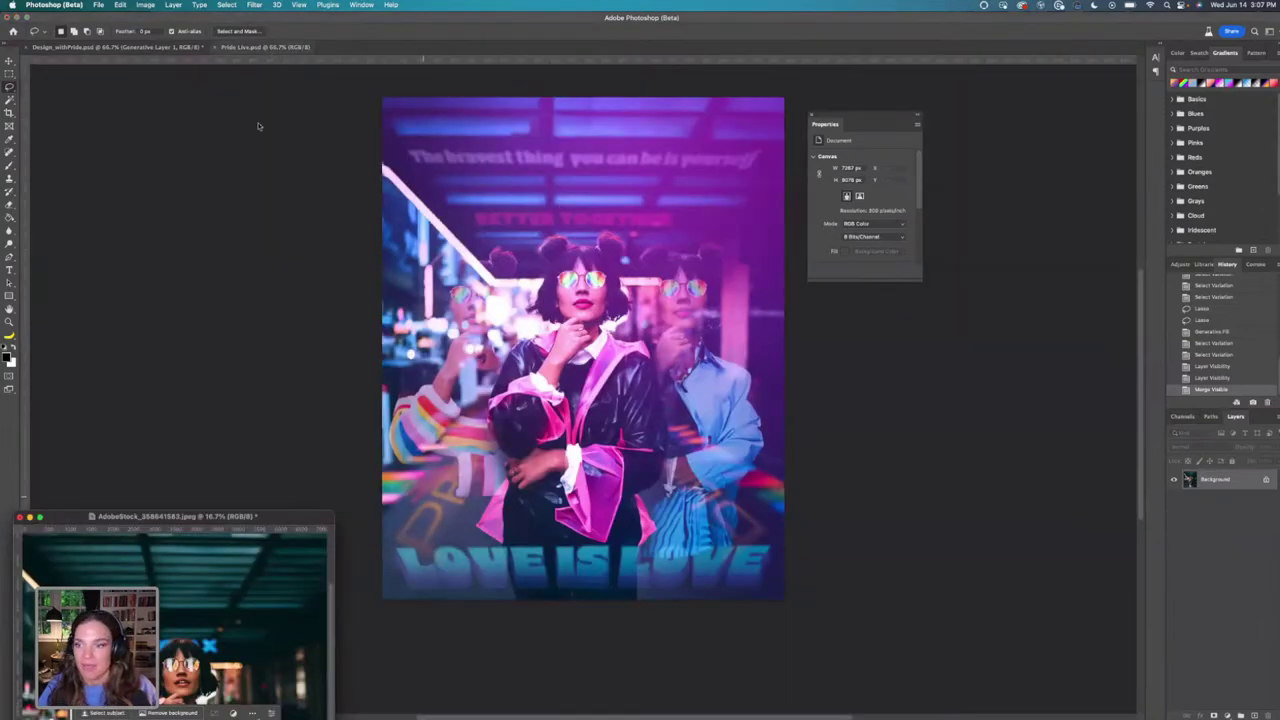
left_click_drag(169, 516, 544, 45)
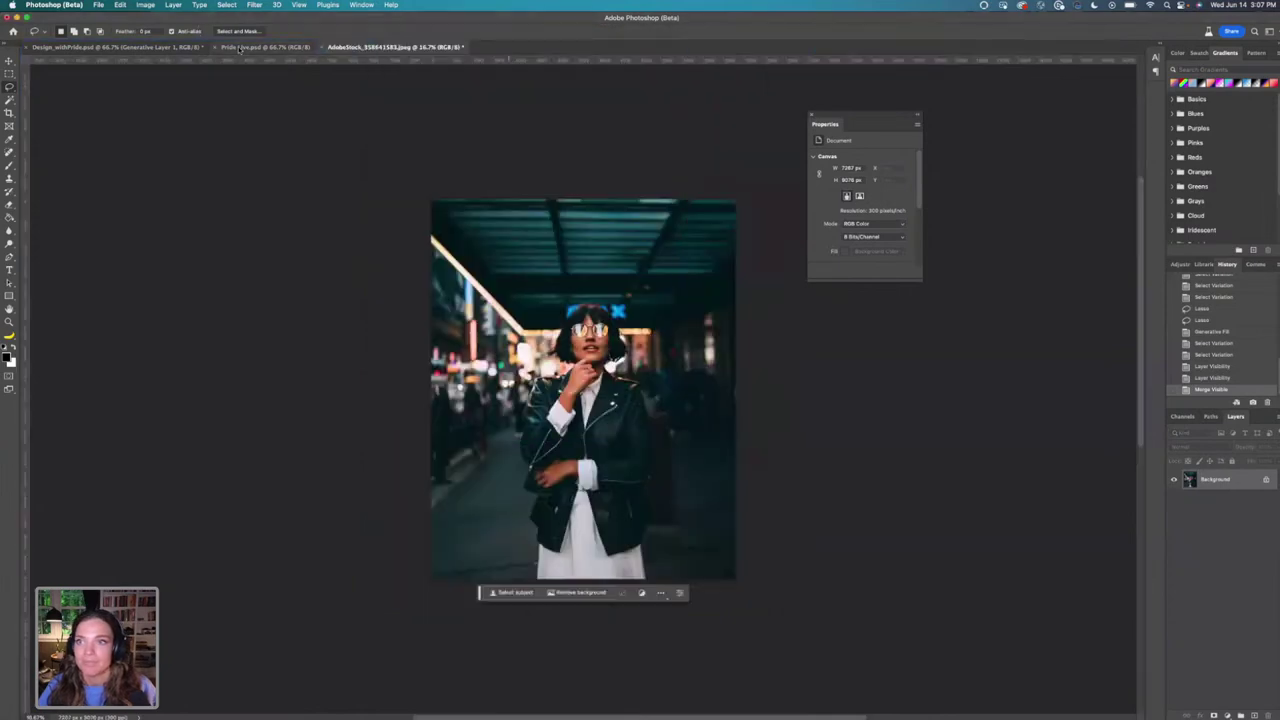
left_click(240, 48)
left_click_drag(395, 47, 310, 340)
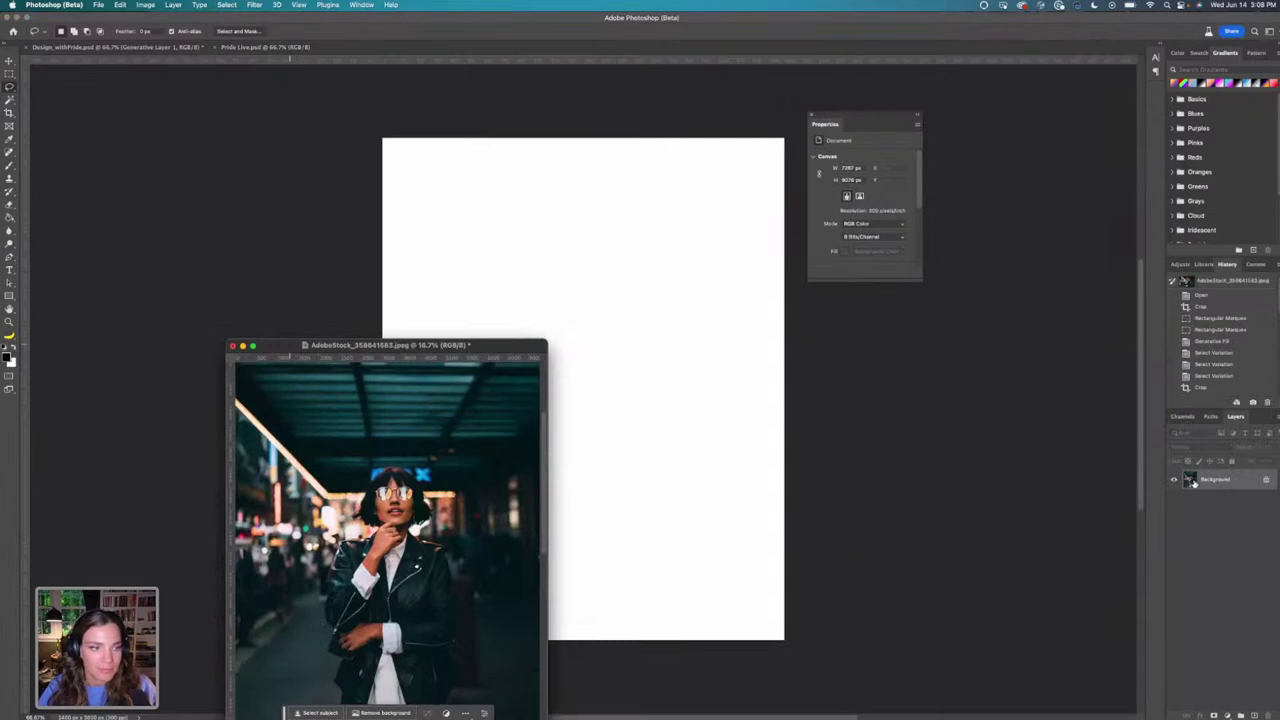
Drag the street photo into Pride Live and scale it down to fill the canvas.
left_click_drag(1195, 482, 504, 286)
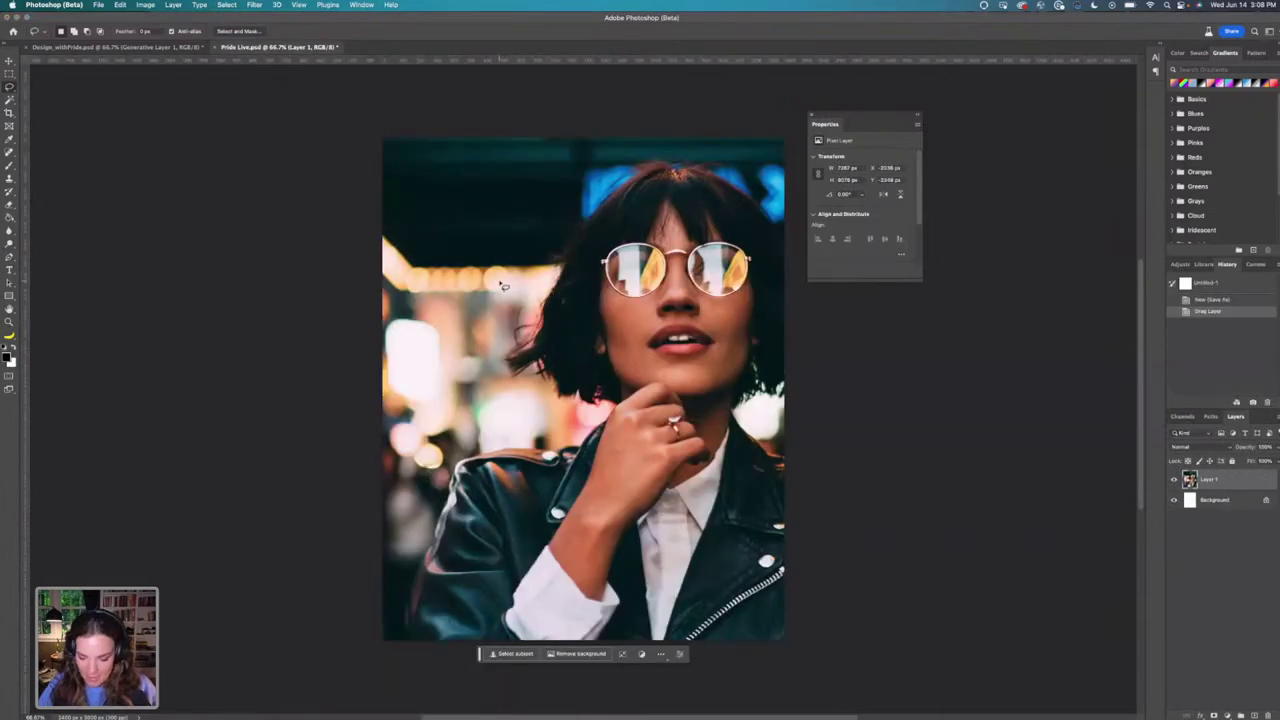
key("super+minus")
key("super+t")
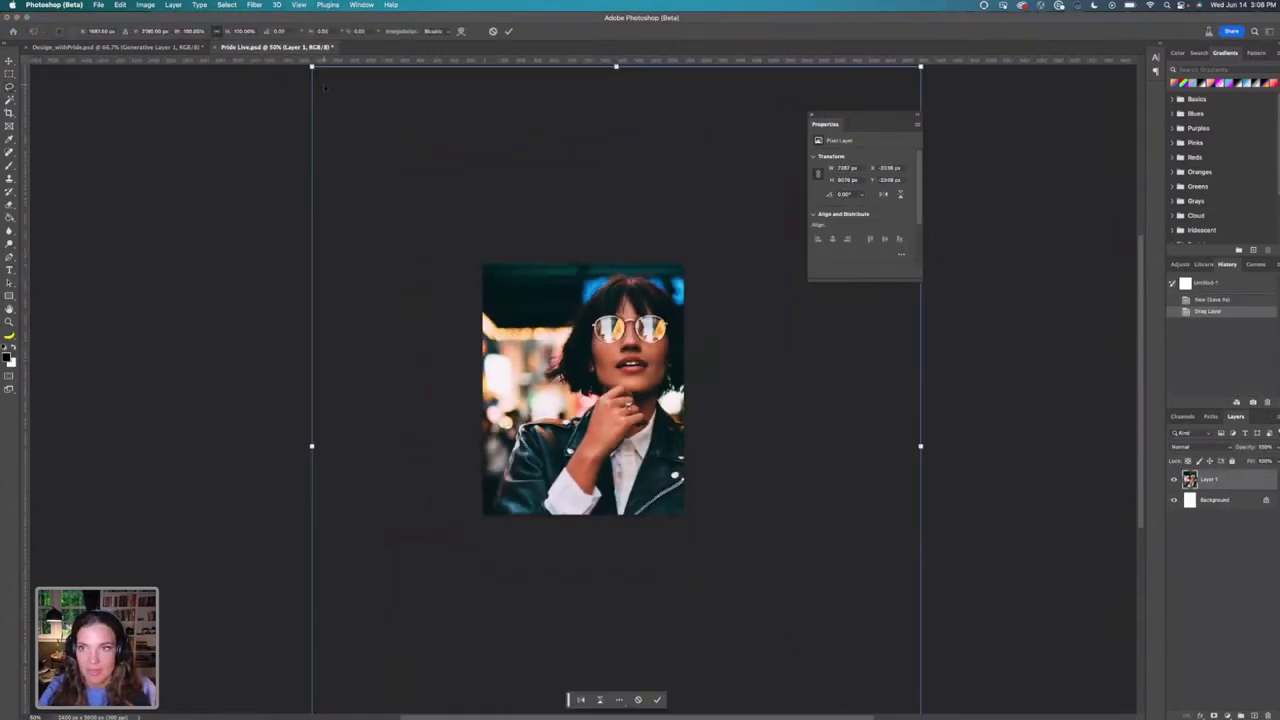
left_click_drag(312, 65, 460, 200)
left_click_drag(778, 145, 688, 288)
mouse_move(685, 412)
left_mouse_down()
mouse_move(680, 455)
mouse_move(676, 425)
left_mouse_up()
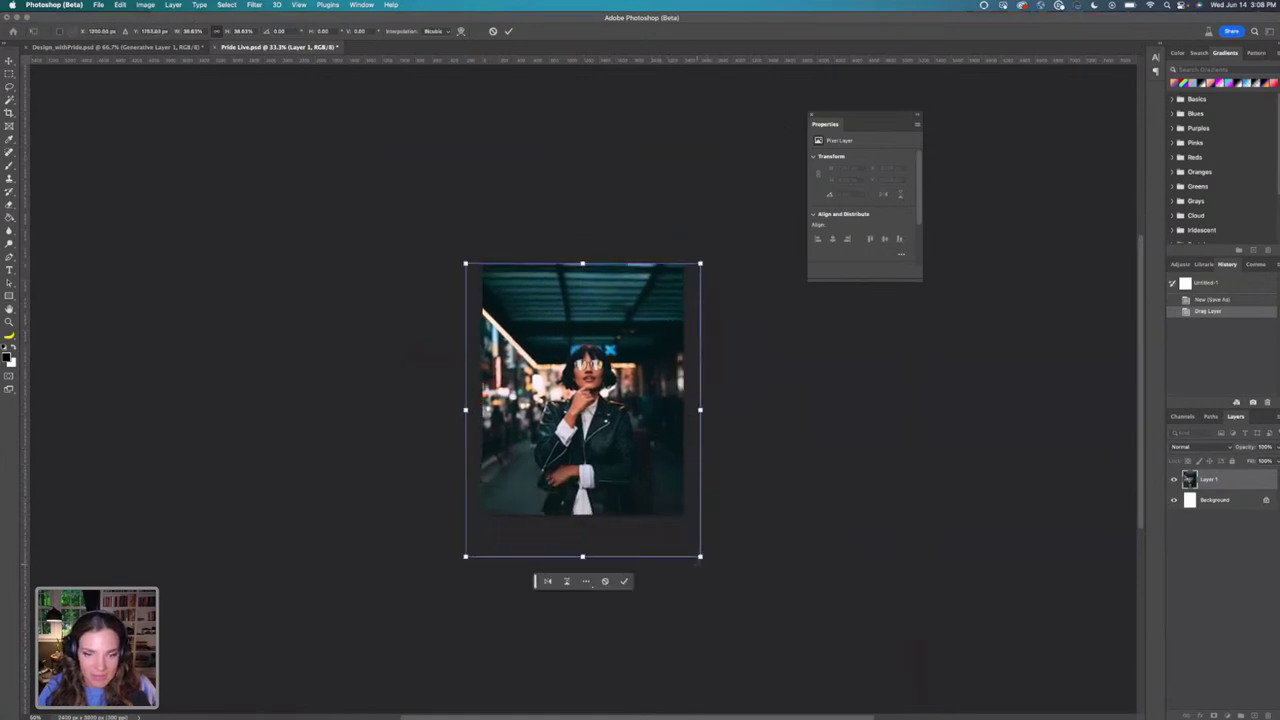
left_click_drag(700, 556, 659, 465)
key("super+equal")
key("super+equal")
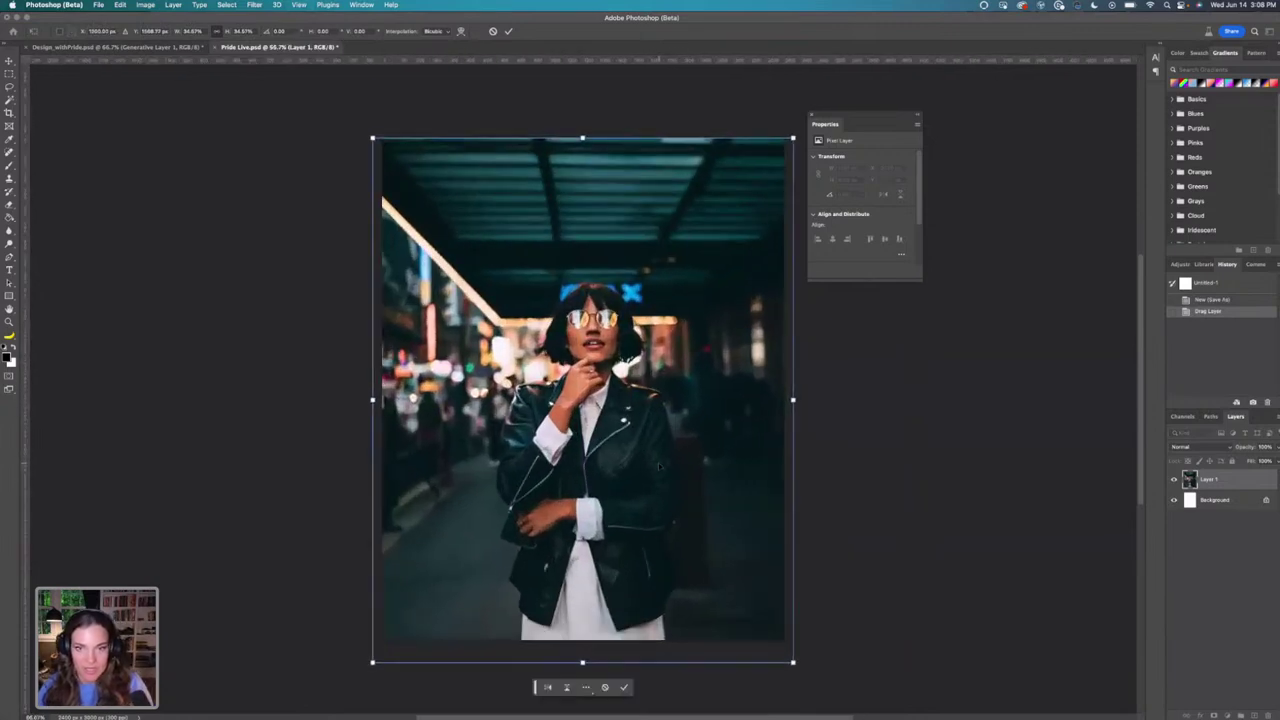
key("Return")
key("l")
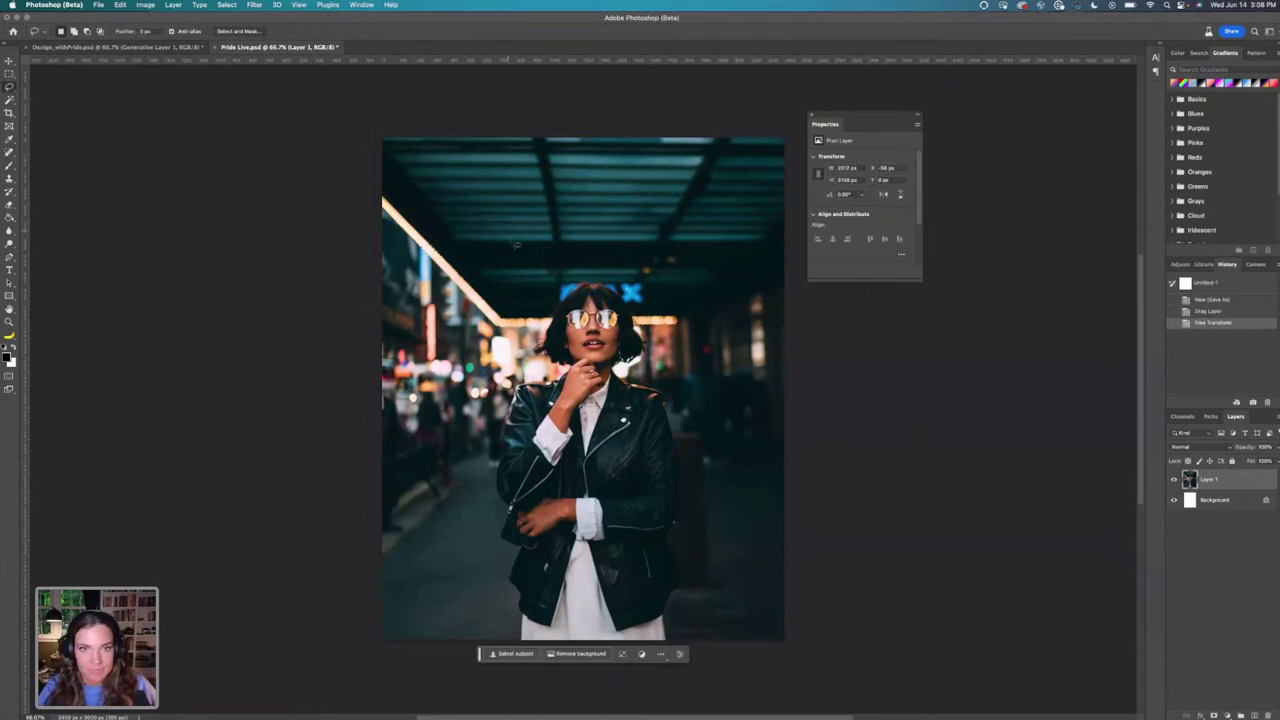
Nudge the photo slightly left, confirm, and bring up the Design_withPride poster.
key("super+t")
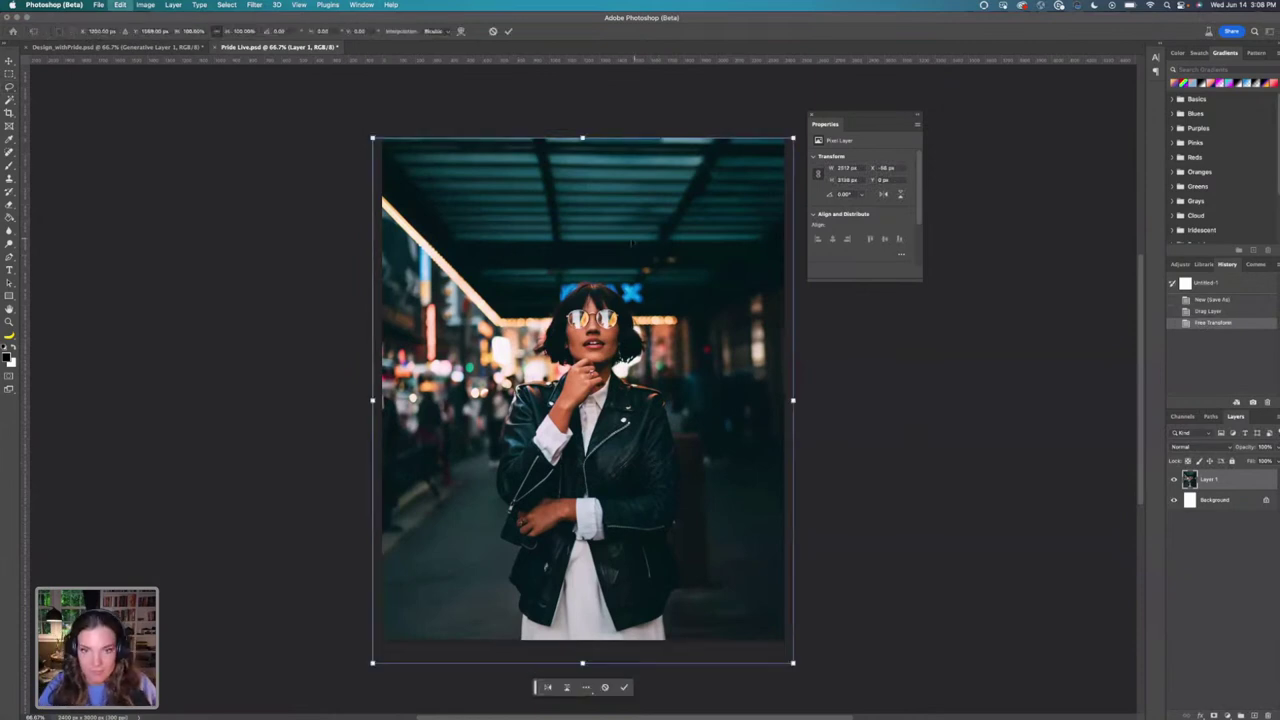
left_click_drag(738, 231, 728, 229)
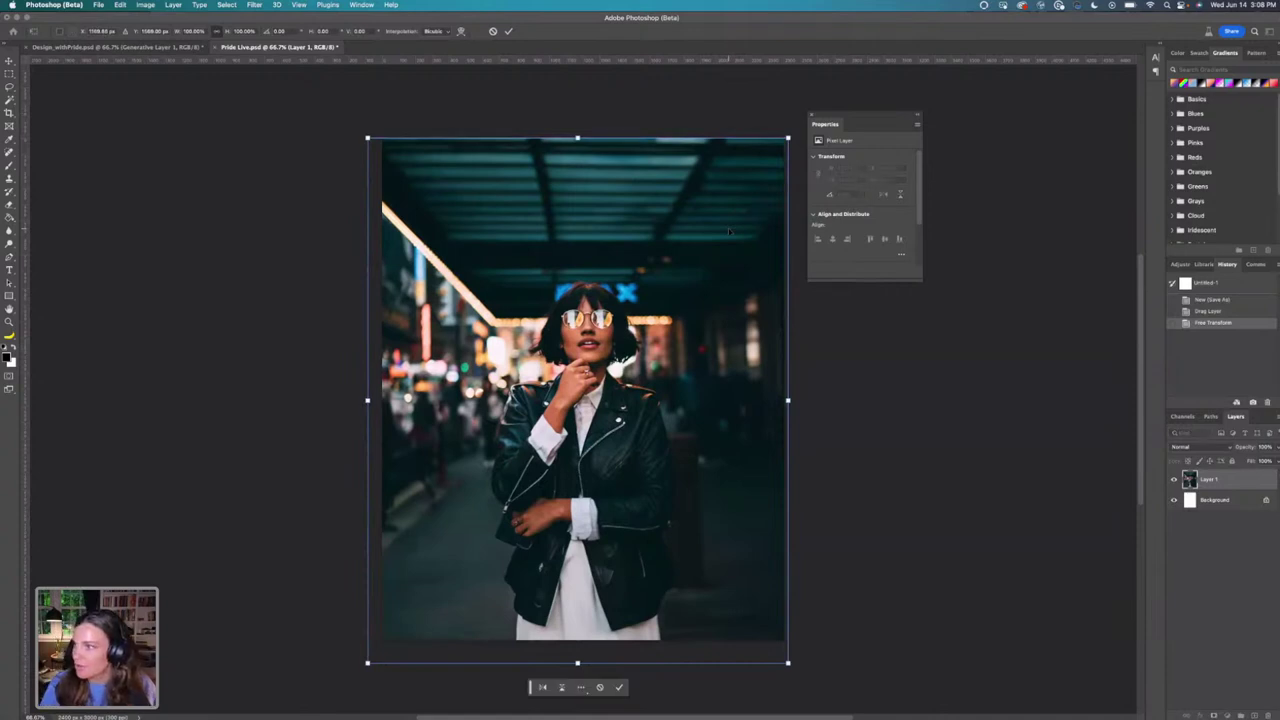
key("Return")
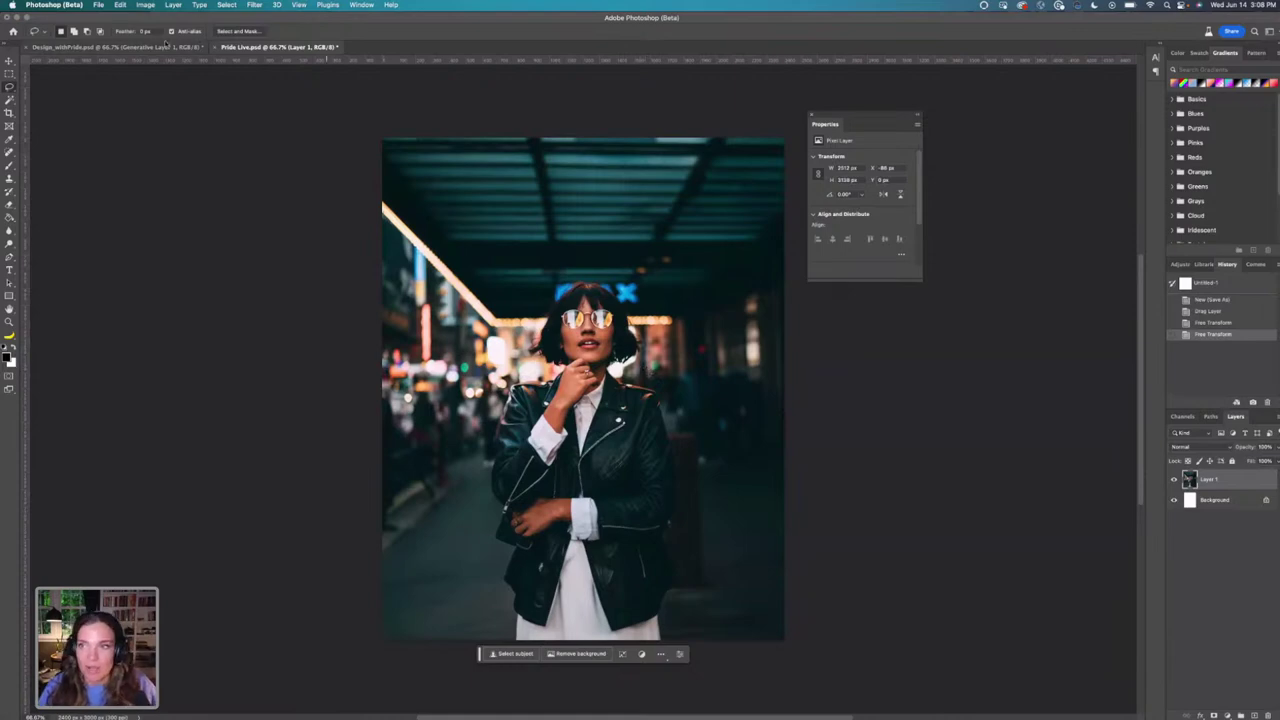
left_click(165, 47)
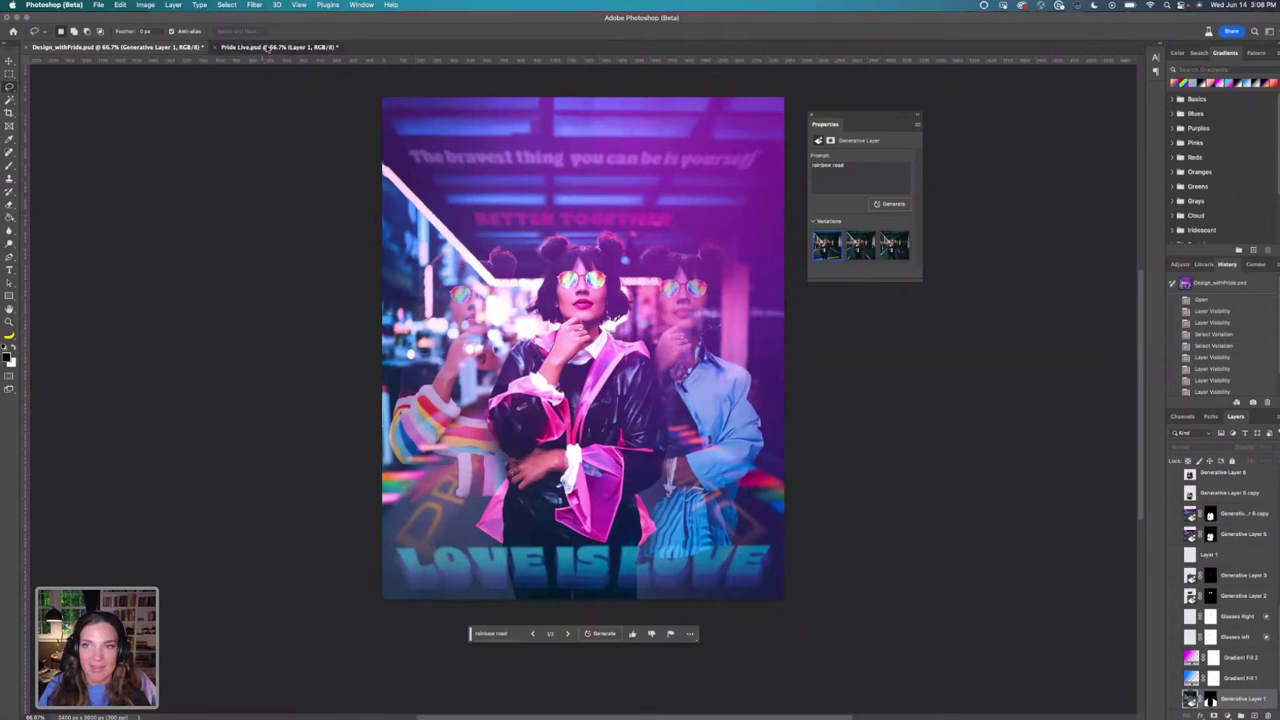
In Pride Live, lasso the street around the woman and generate fill with the prompt 'rainbow road'.
left_click(267, 47)
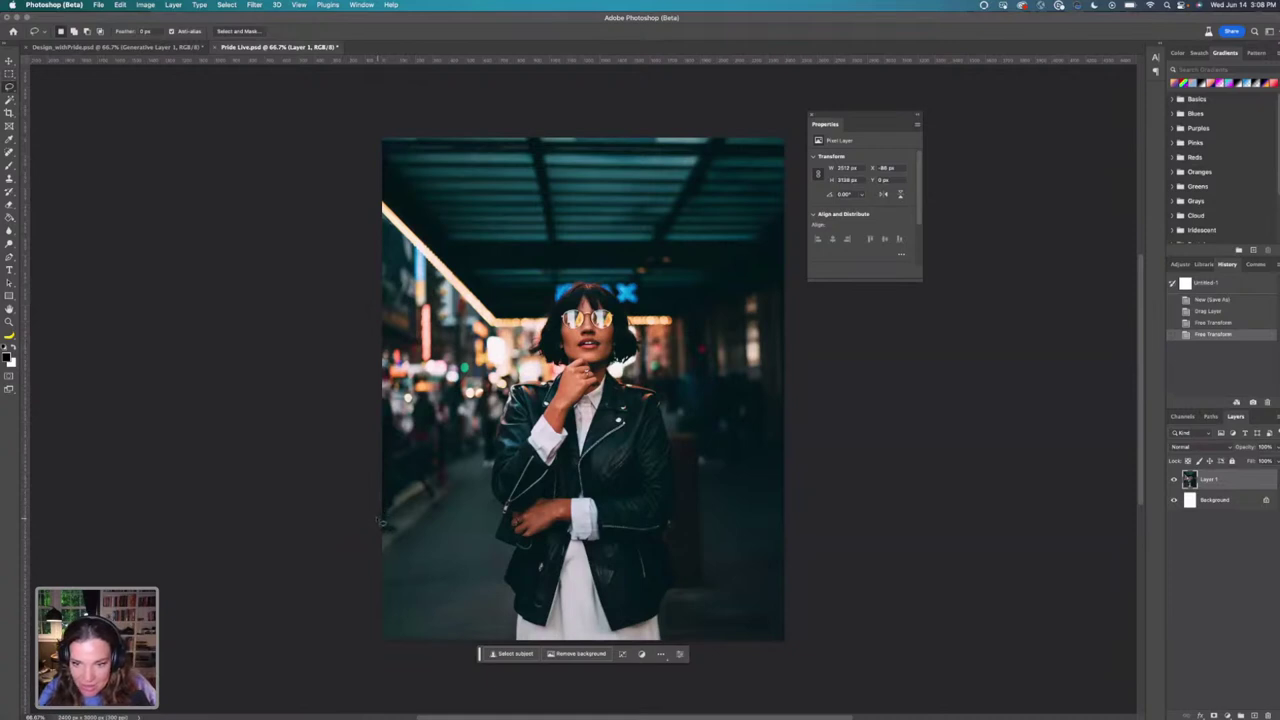
mouse_move(382, 521)
left_mouse_down()
mouse_move(493, 451)
mouse_move(488, 560)
mouse_move(452, 689)
mouse_move(363, 669)
mouse_move(354, 528)
mouse_move(380, 512)
left_mouse_up()
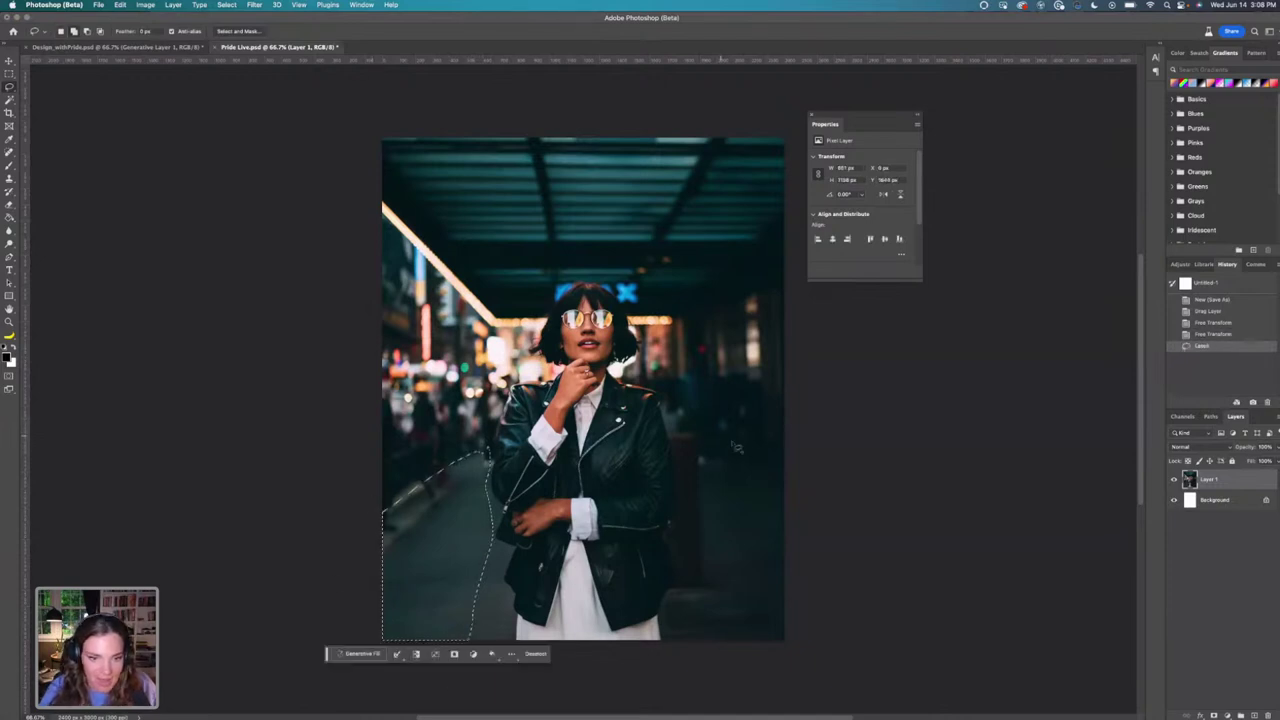
mouse_move(768, 446)
left_mouse_down()
mouse_move(665, 413)
mouse_move(694, 552)
mouse_move(693, 649)
mouse_move(733, 669)
mouse_move(818, 643)
mouse_move(771, 451)
mouse_move(816, 521)
mouse_move(756, 503)
left_mouse_up()
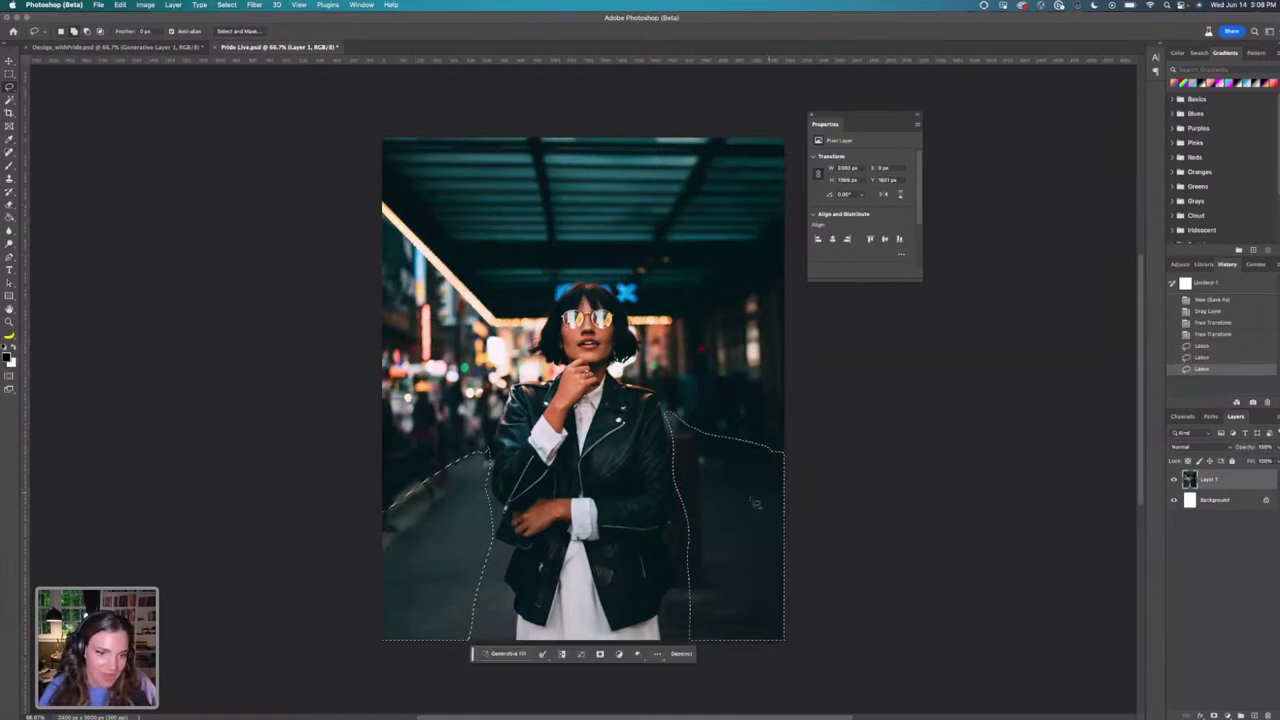
left_click(504, 653)
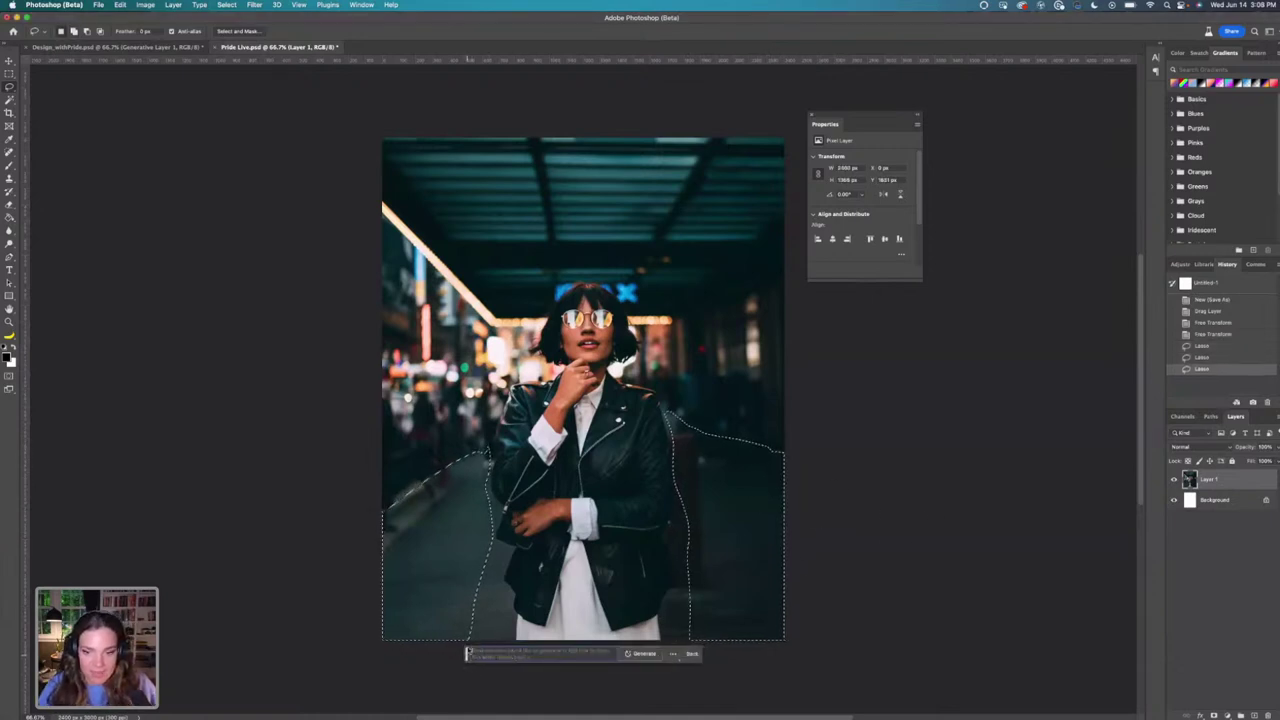
left_click_drag(468, 653, 475, 220)
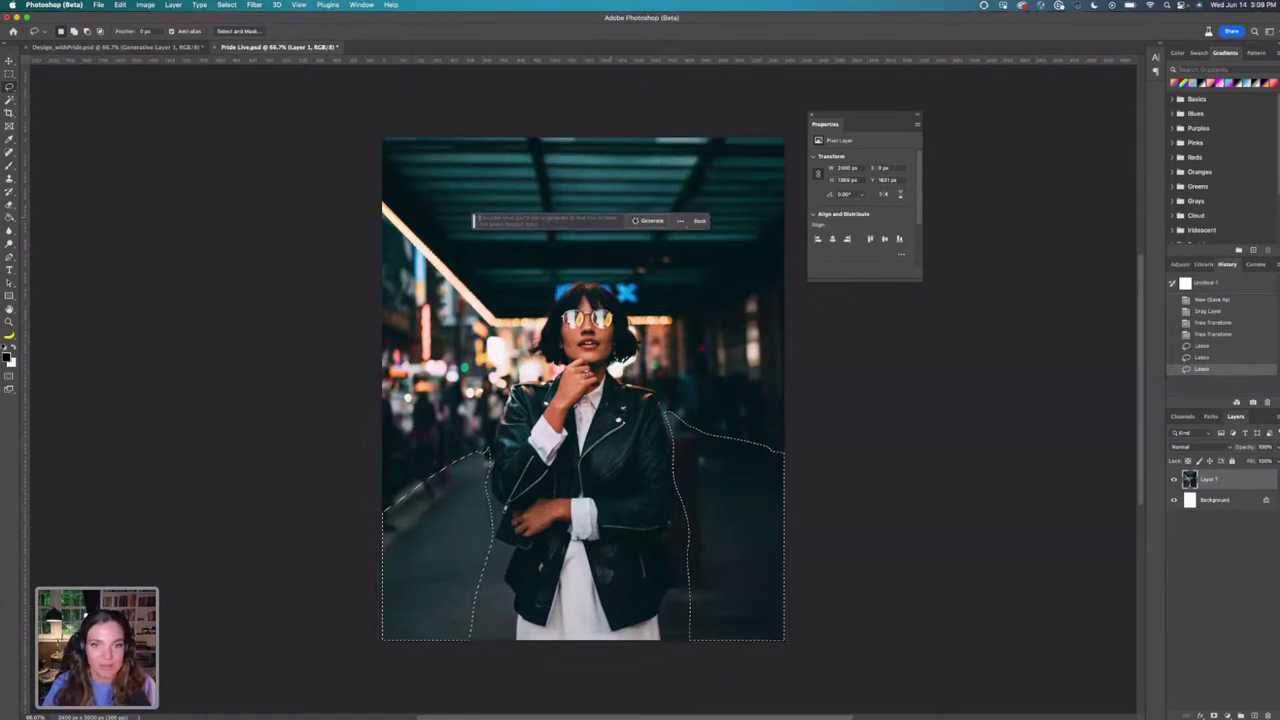
left_click(680, 221)
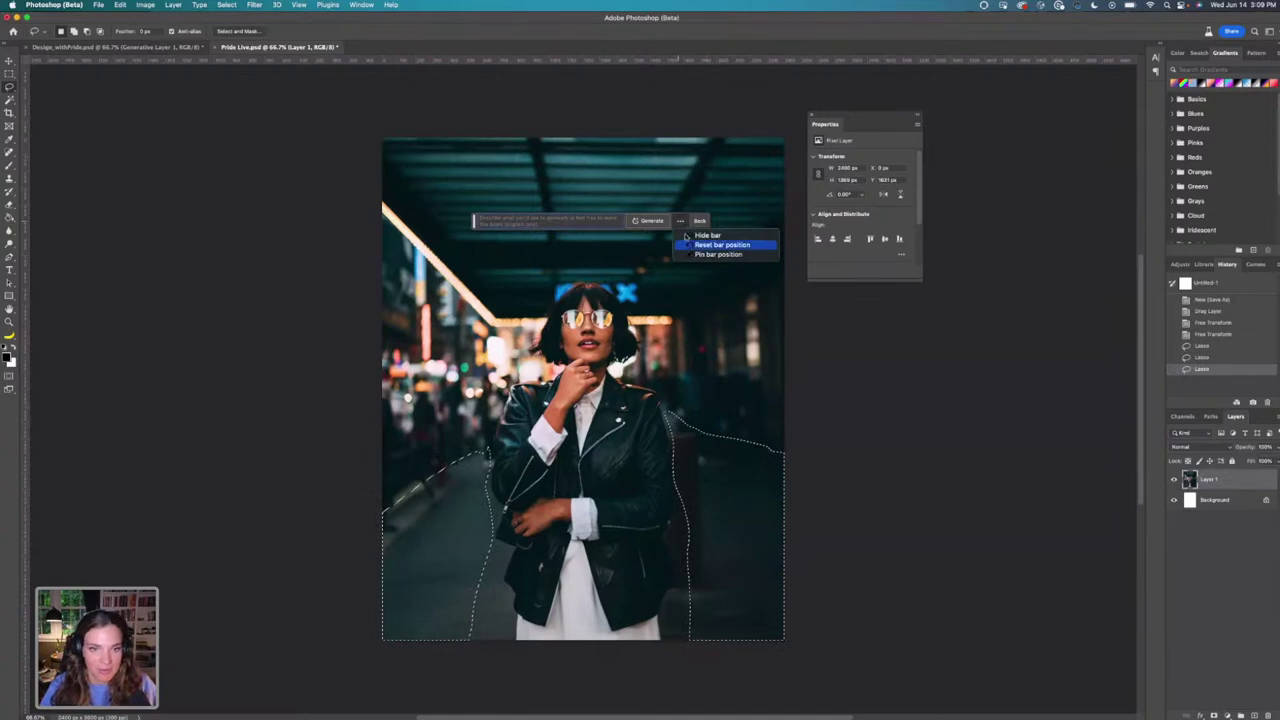
left_click(682, 222)
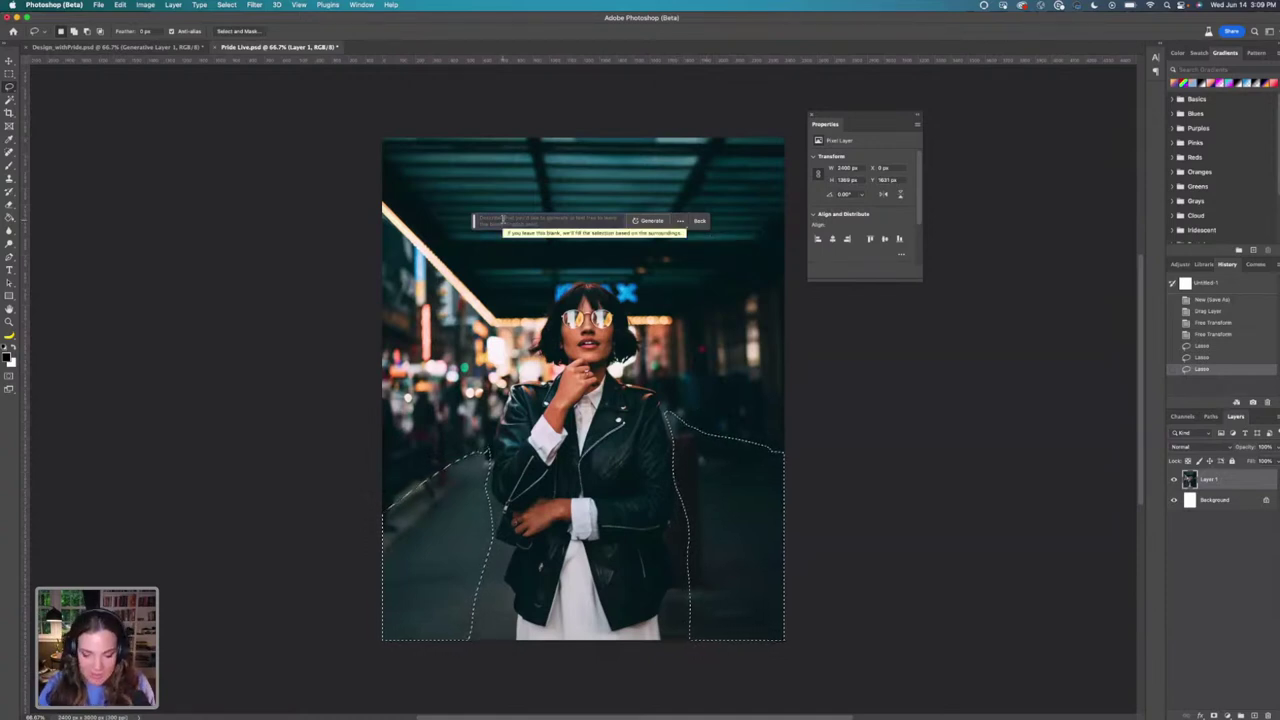
type("Heon")
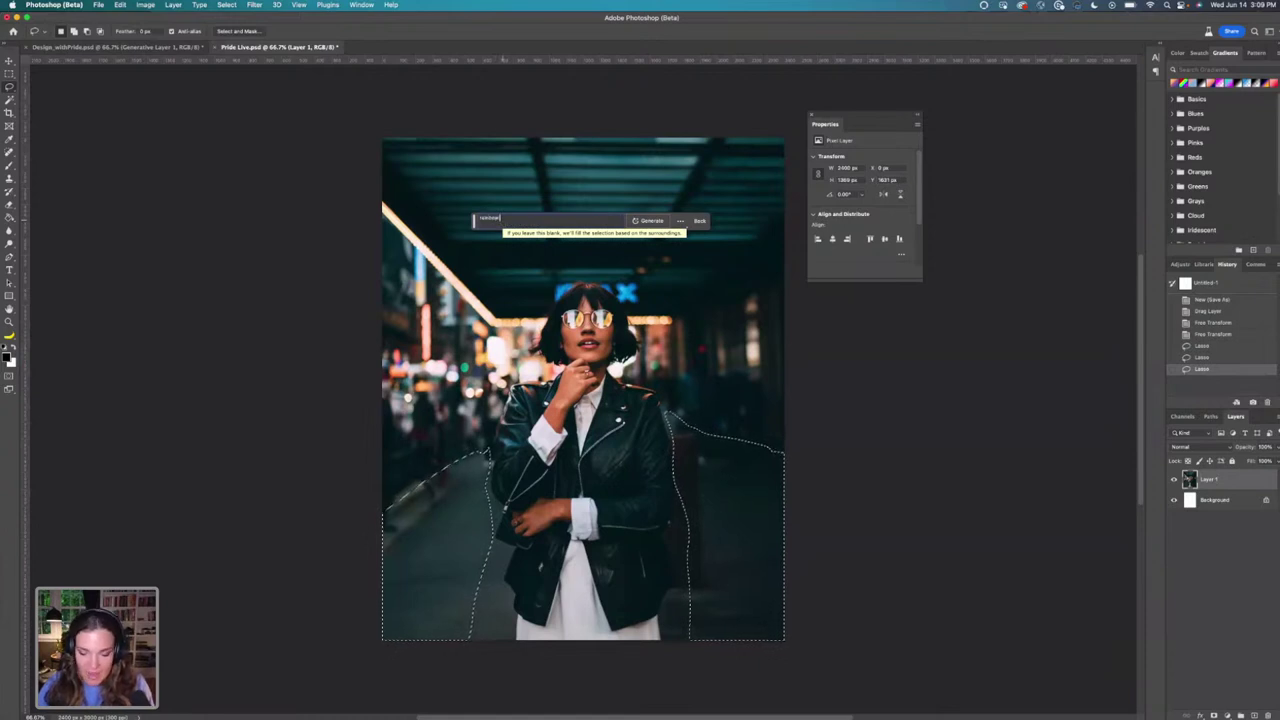
key("Return")
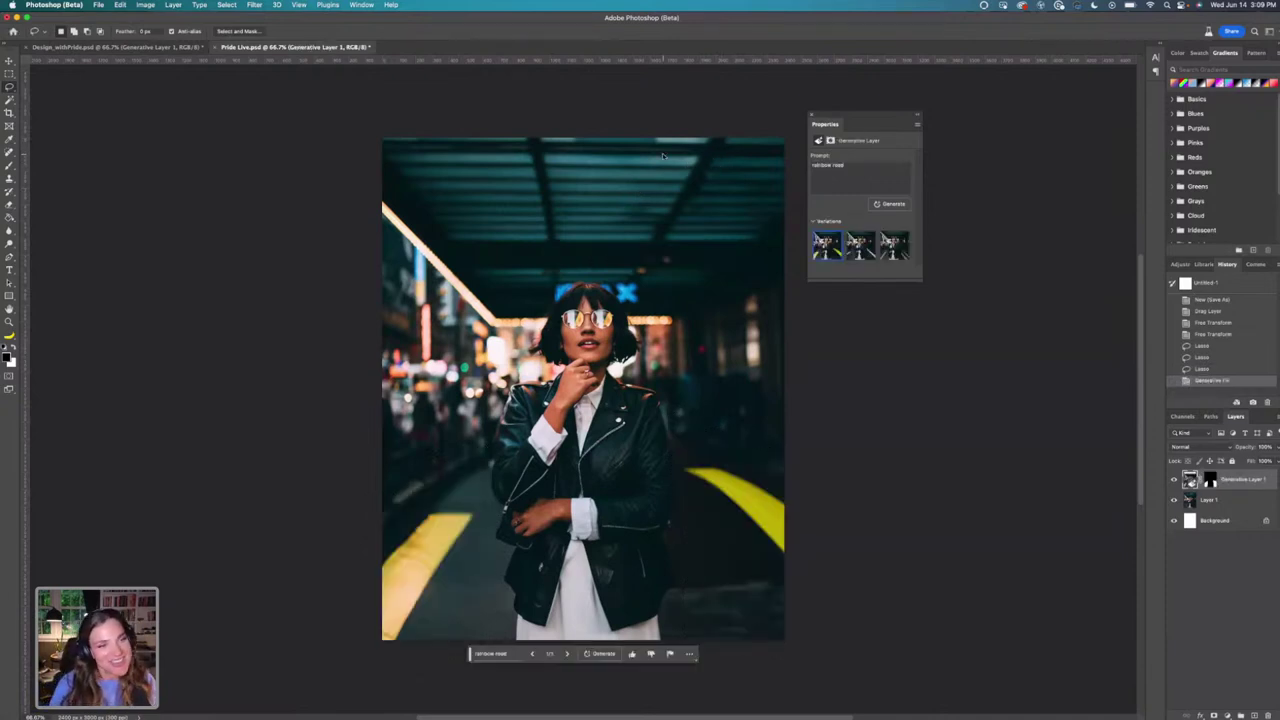
Generate a fresh set of variations and settle on the one with orange road lines.
left_click(860, 247)
left_click(895, 255)
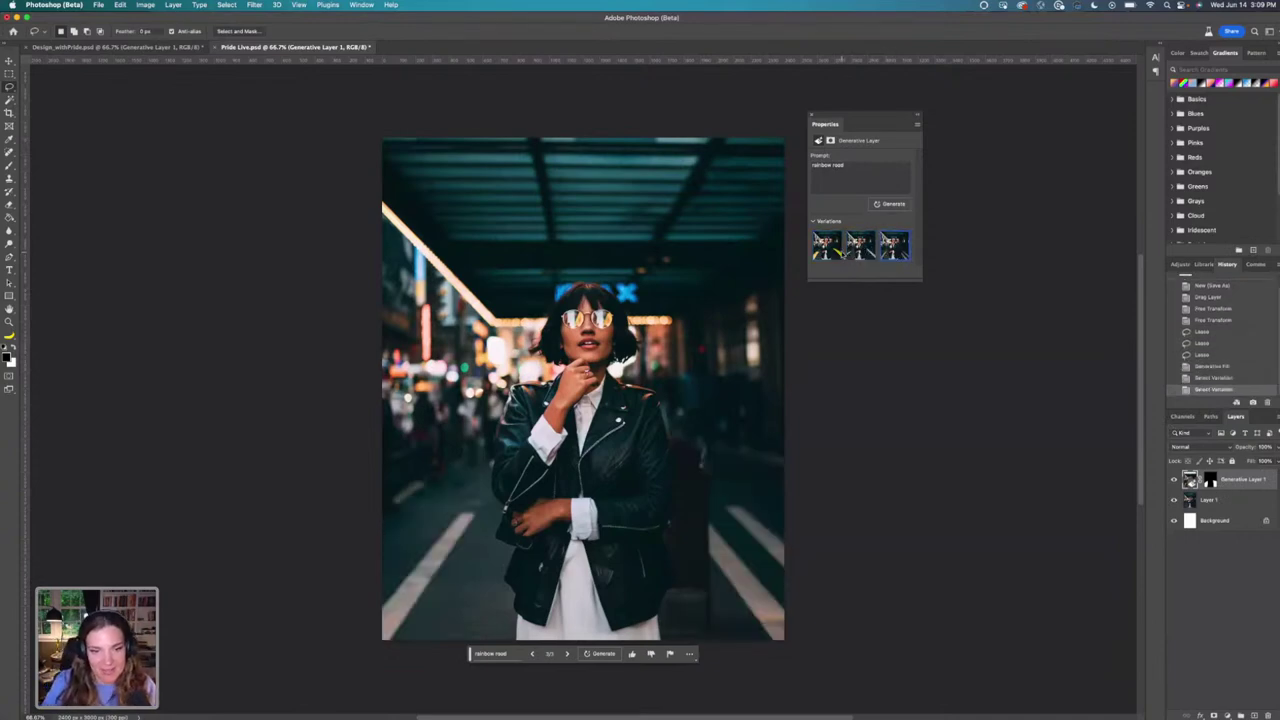
left_click(890, 204)
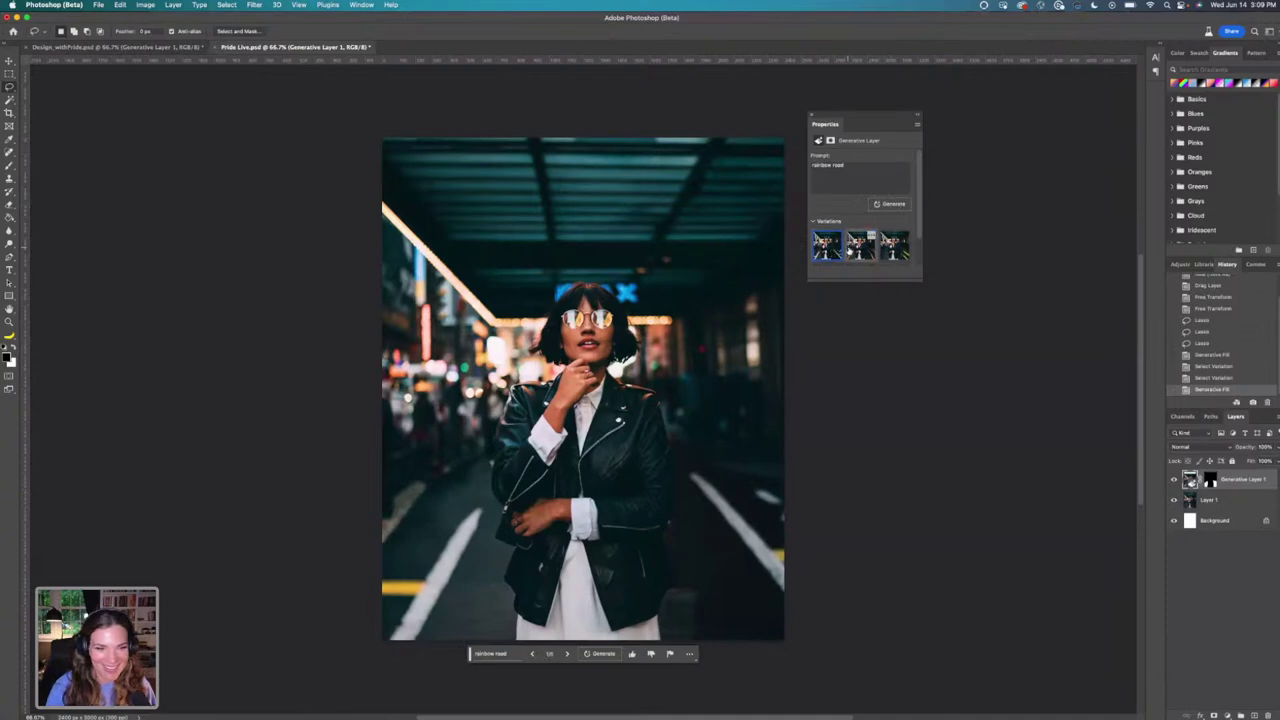
left_click(857, 250)
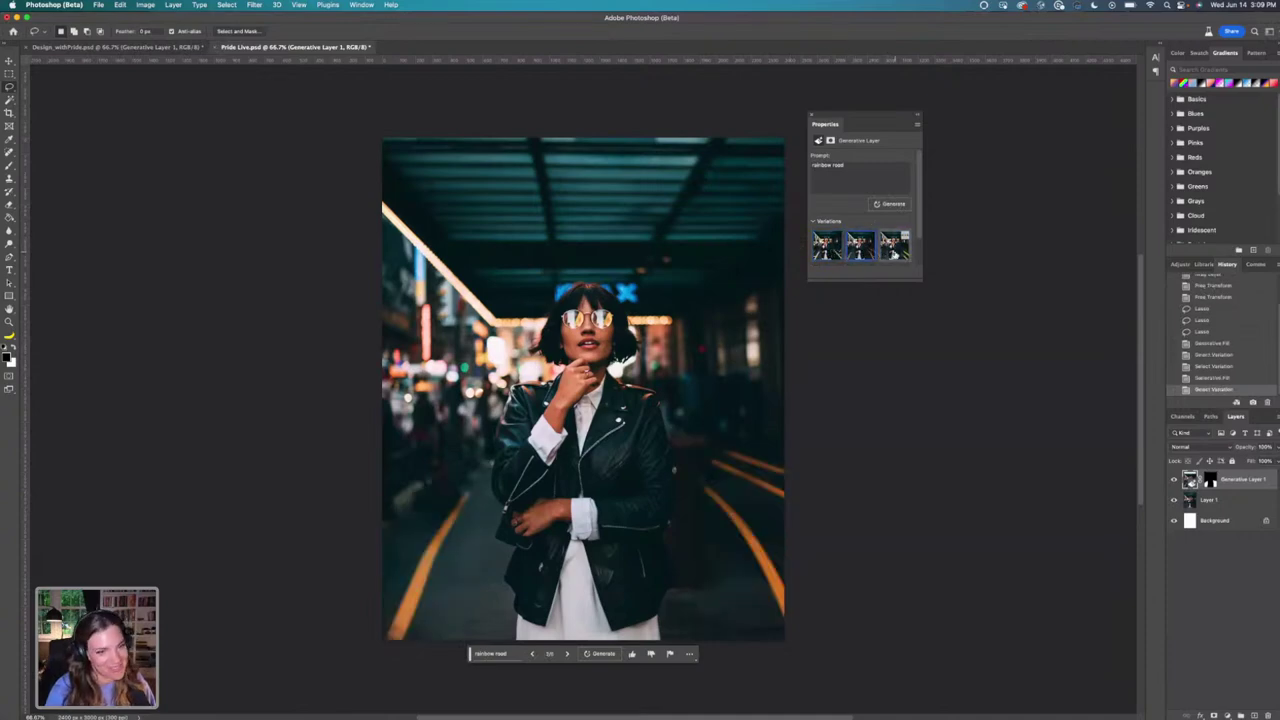
left_click(892, 255)
left_click(870, 254)
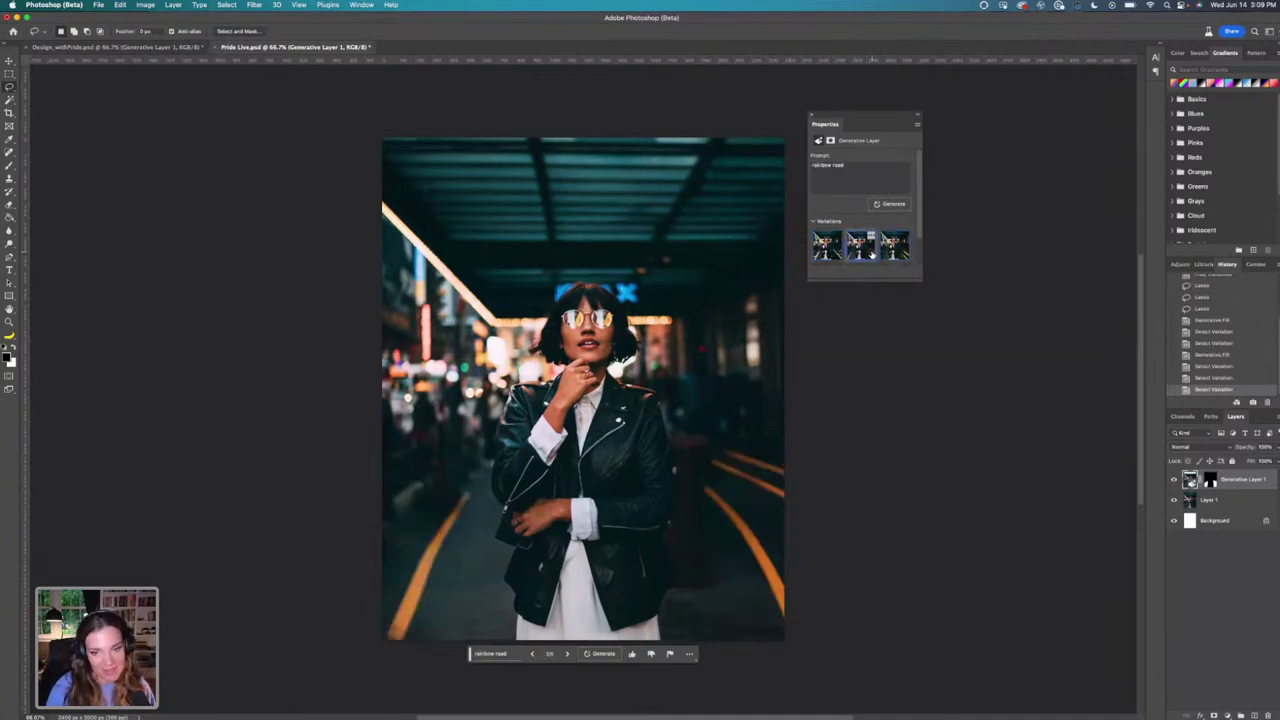
left_click(150, 50)
scroll(1220, 620, "down", 2)
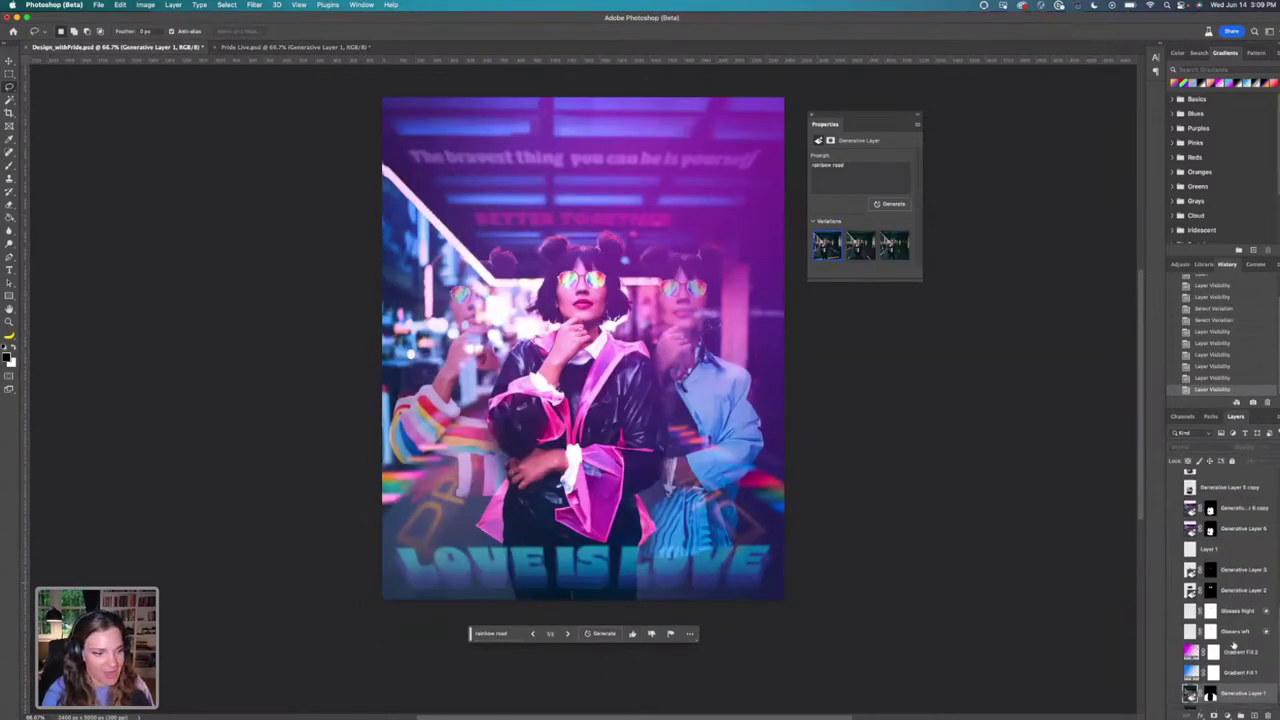
scroll(1212, 553, "up", 3)
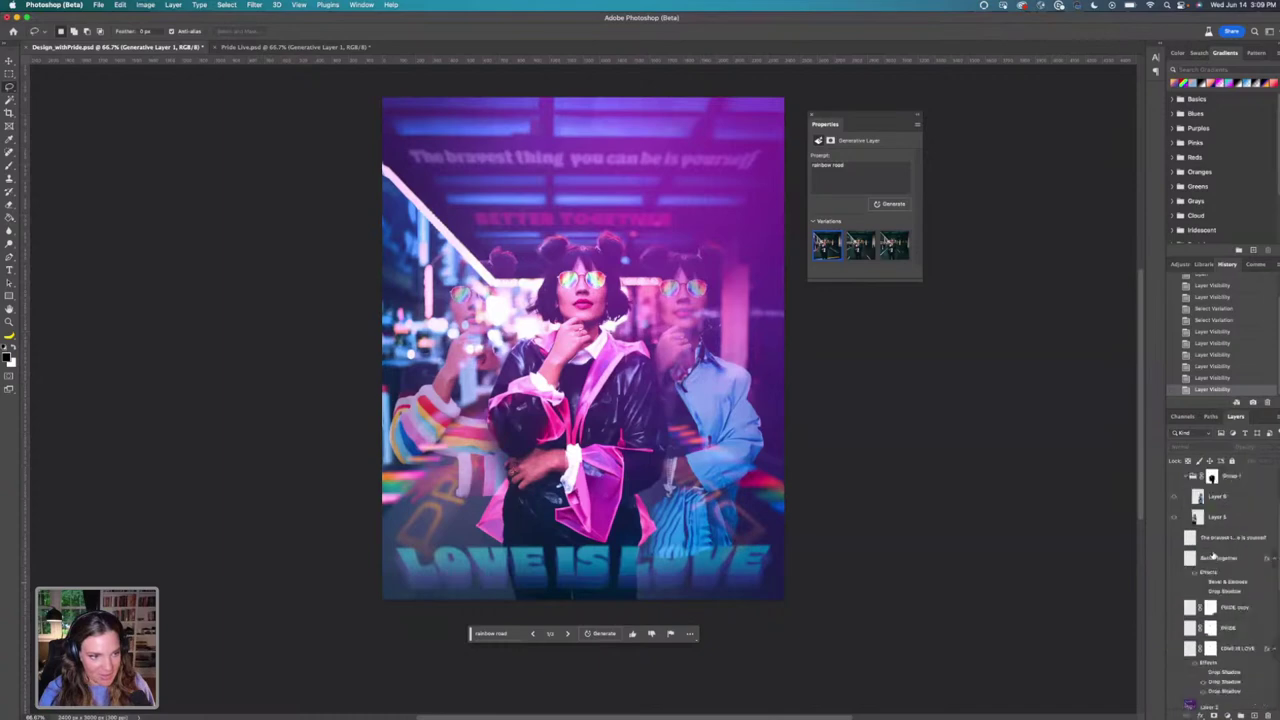
left_click(1175, 524)
scroll(1206, 567, "down", 5)
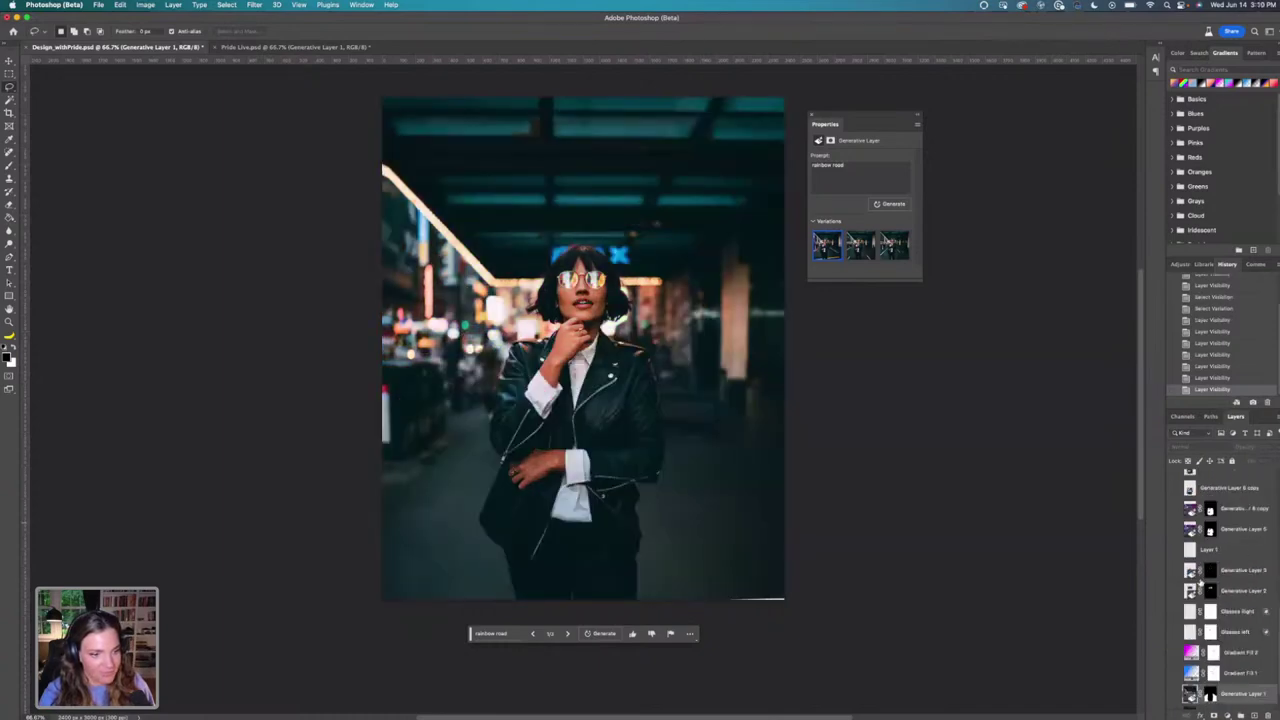
left_click(1175, 658)
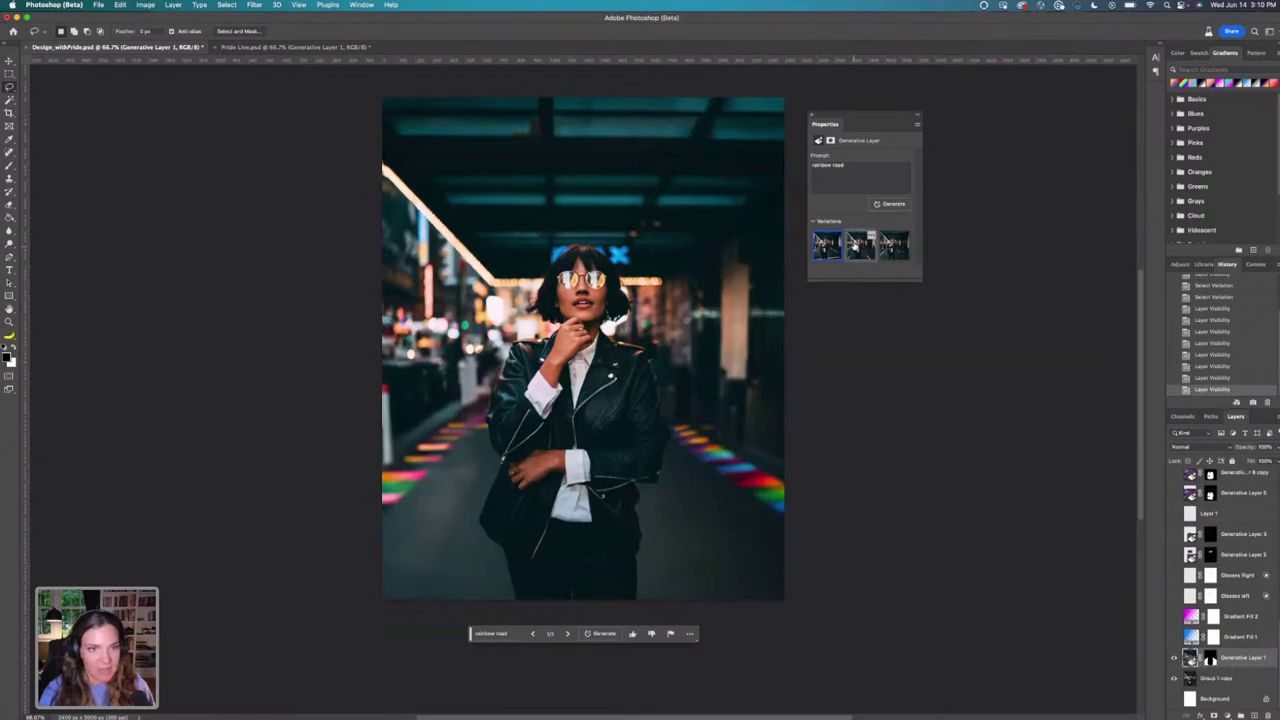
left_click(860, 246)
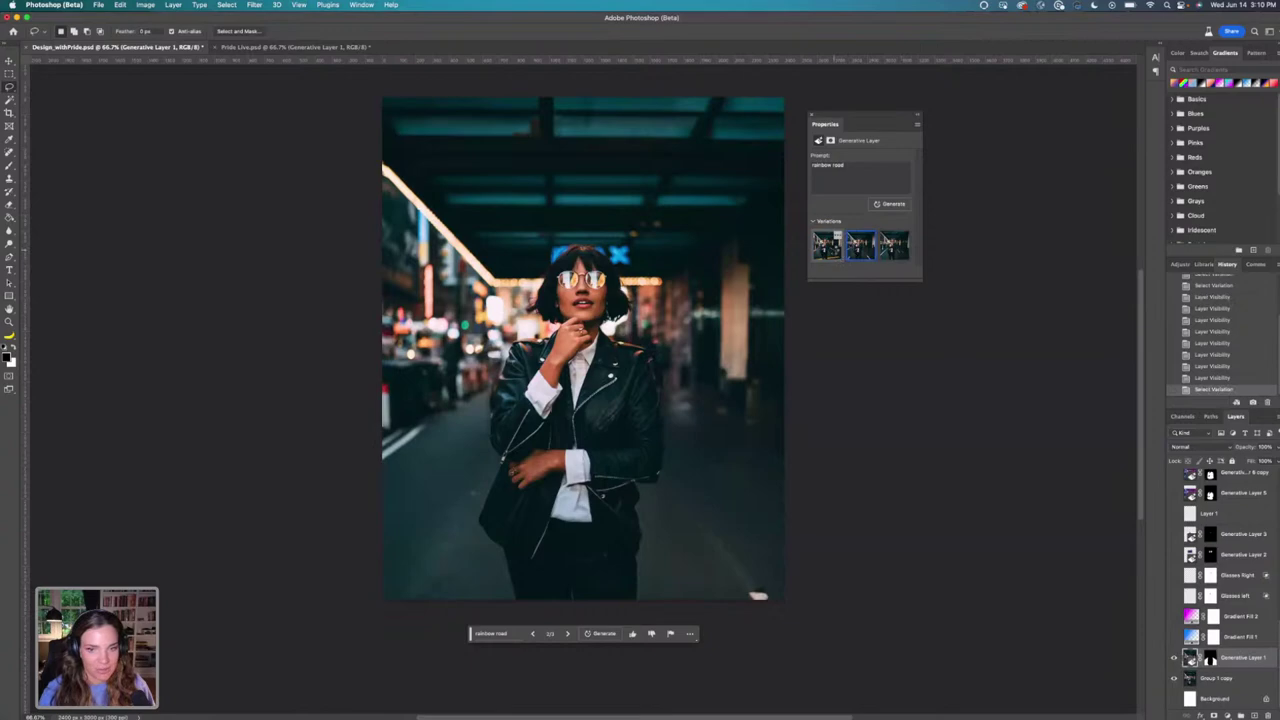
left_click(832, 250)
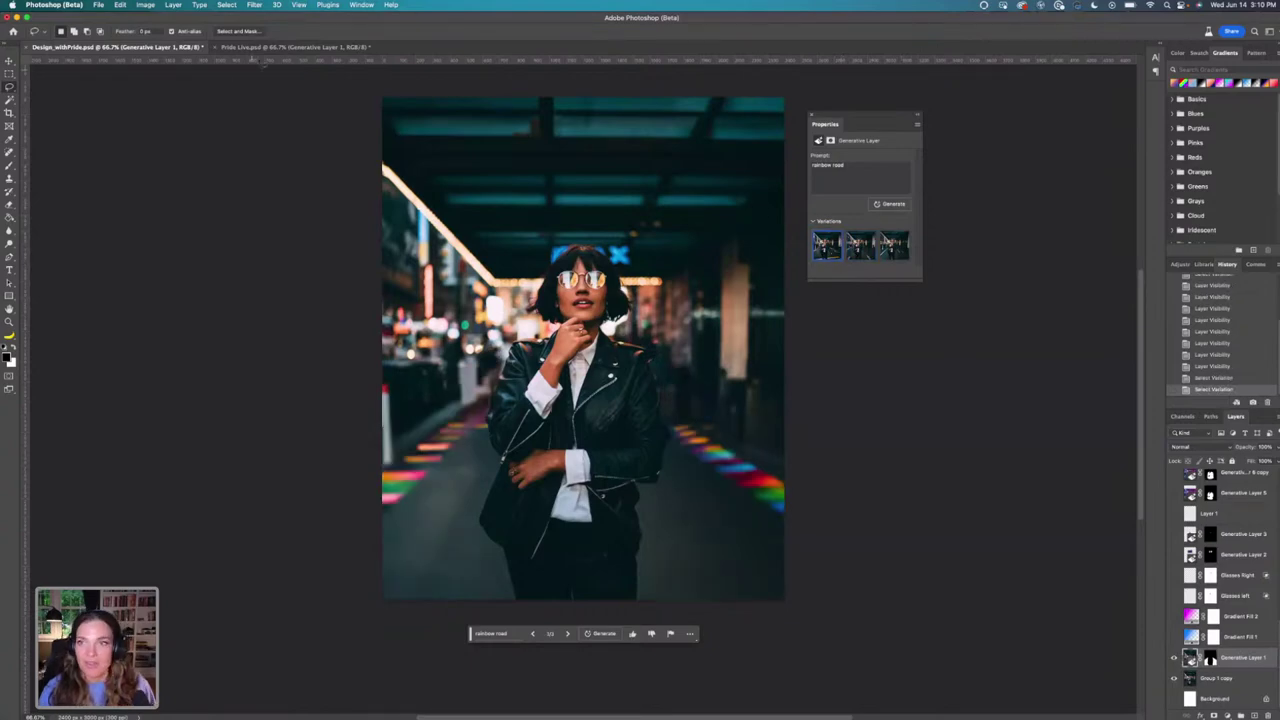
left_click(262, 47)
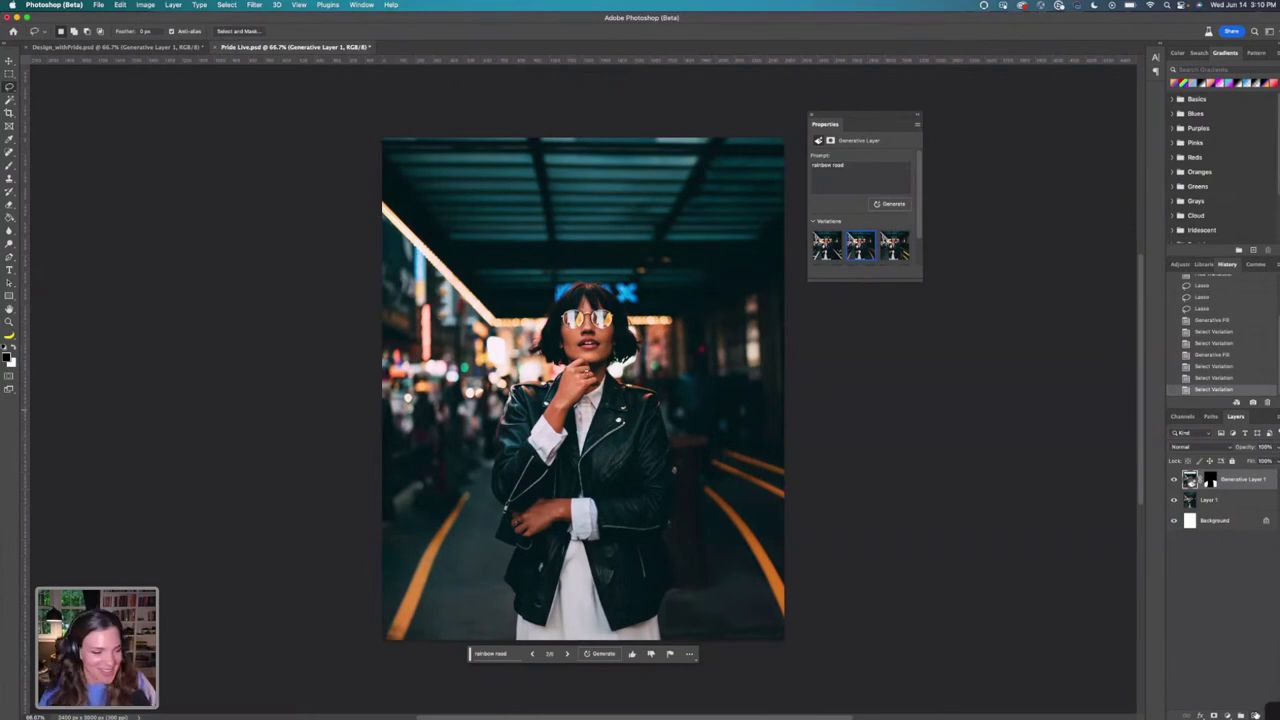
Add a new layer and pick the Gradient Tool with a Basics gradient preset.
left_click(1256, 714)
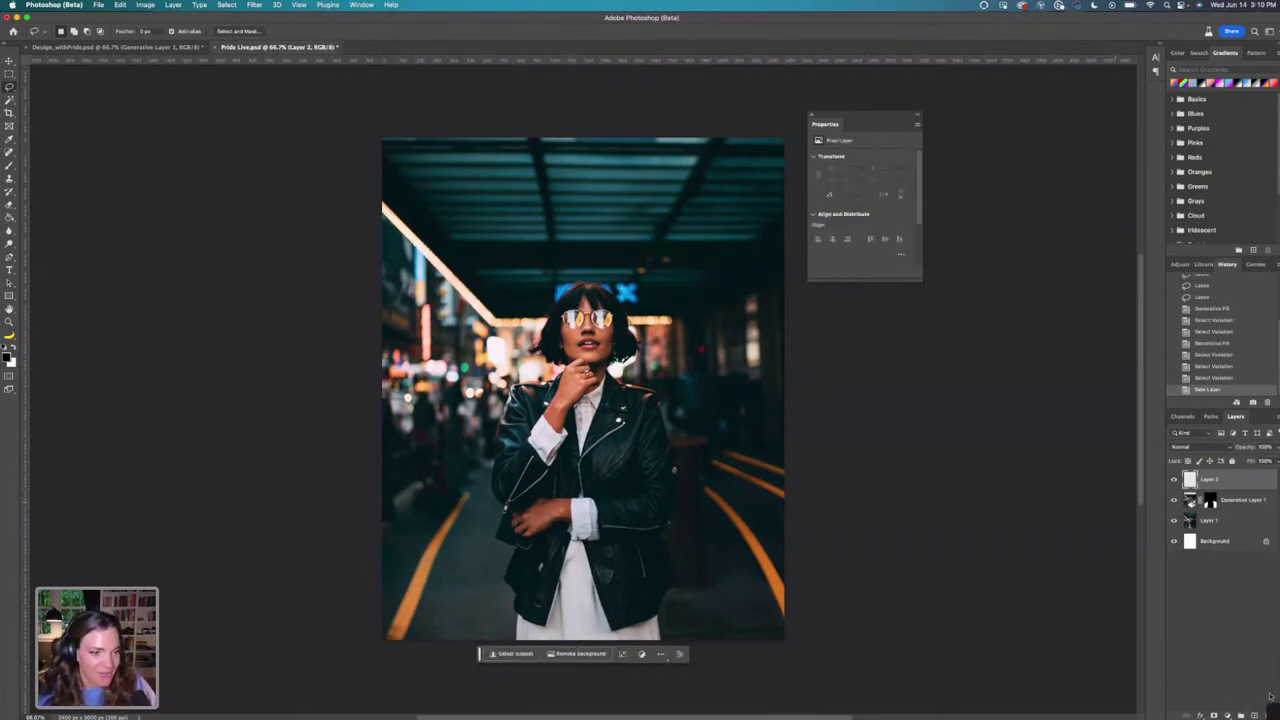
left_click(9, 296)
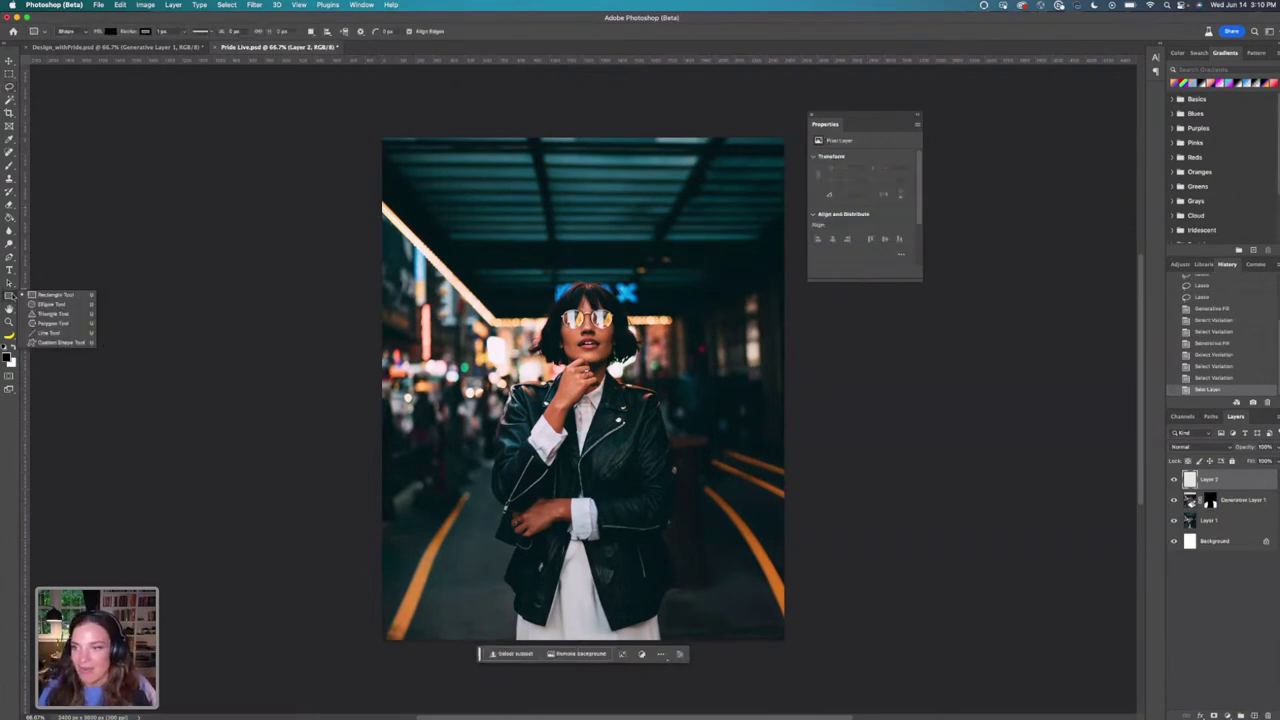
left_click(9, 218)
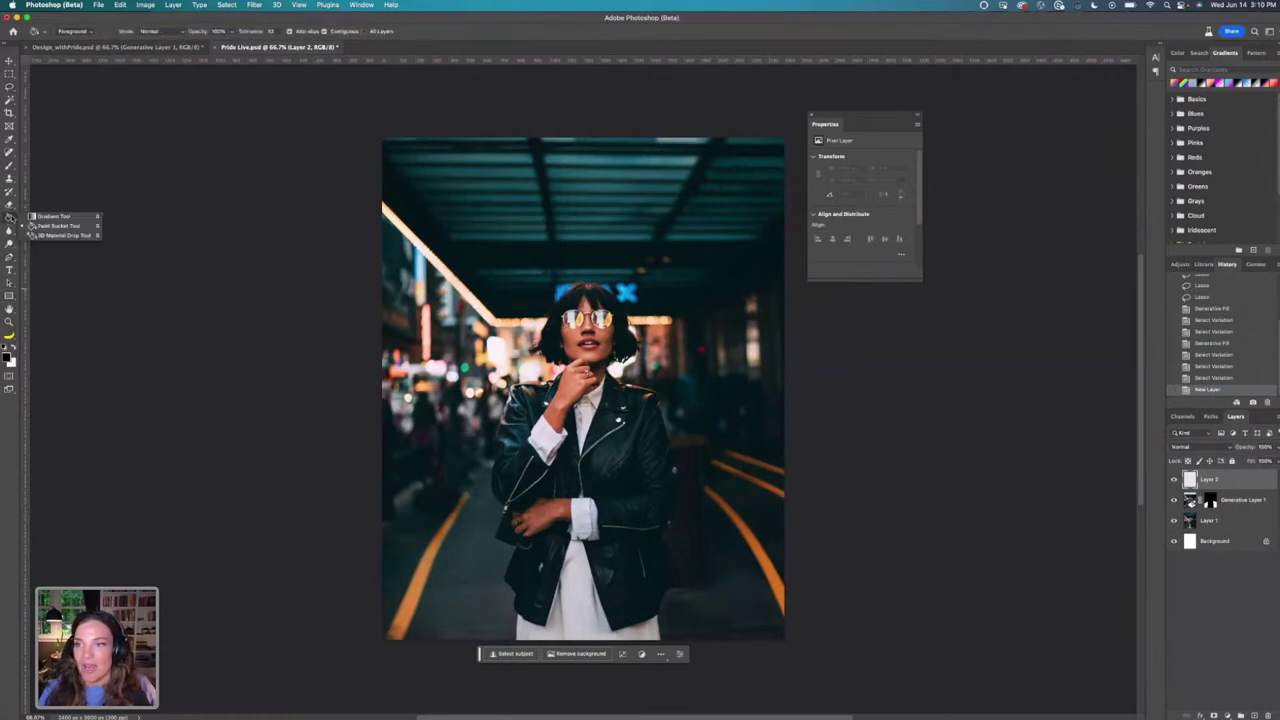
left_click(58, 217)
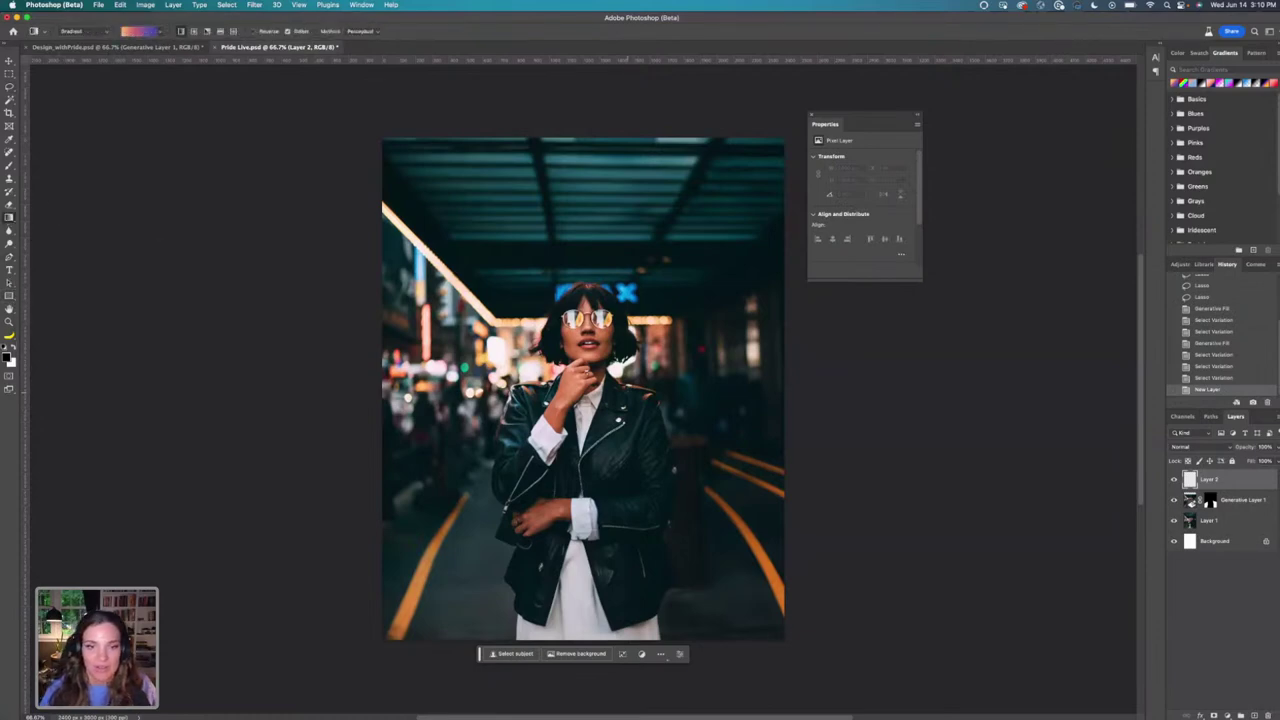
left_click(158, 32)
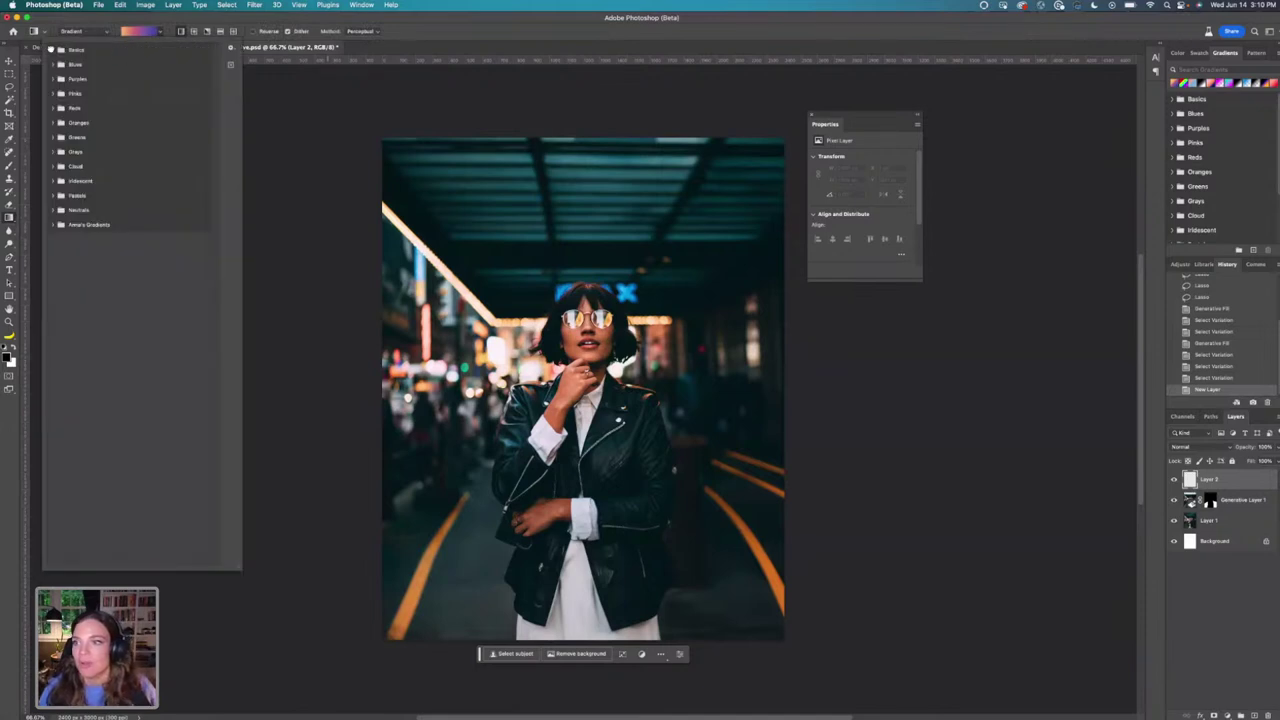
left_click(52, 49)
left_click(78, 66)
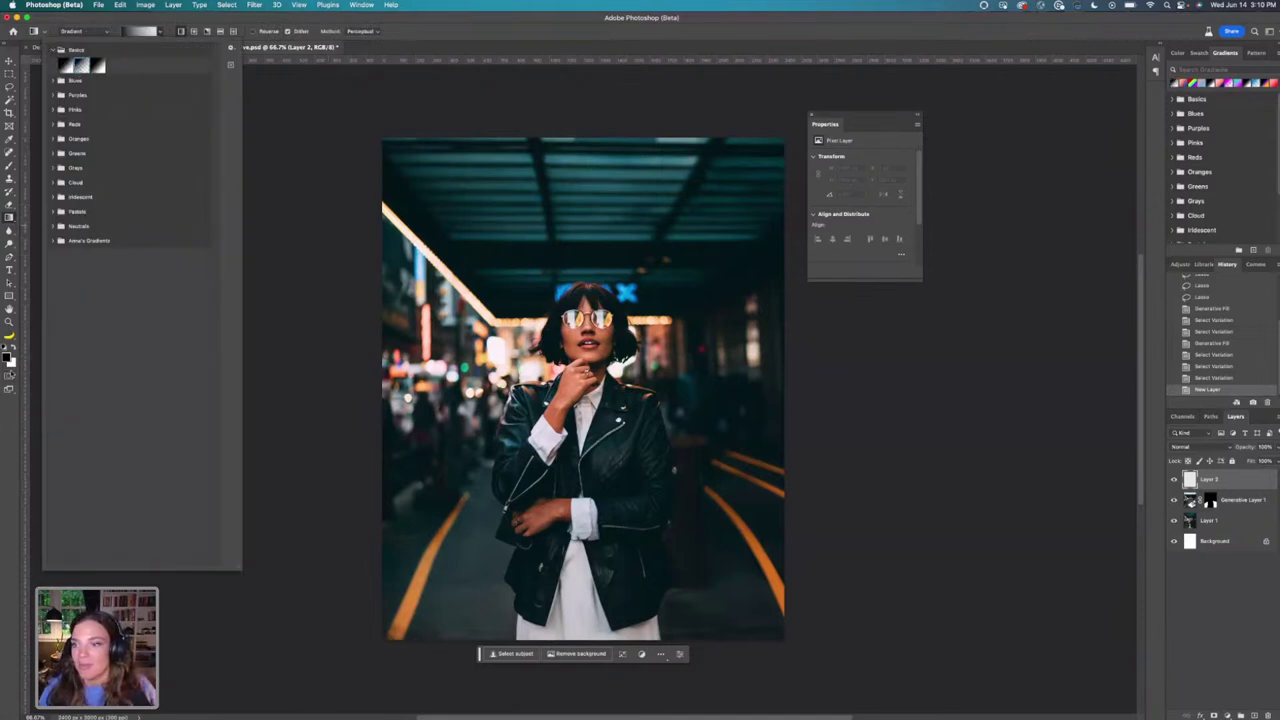
Draw a magenta gradient from the top-right toward the bottom-left corner, then add an empty layer.
left_click(10, 362)
left_click(552, 444)
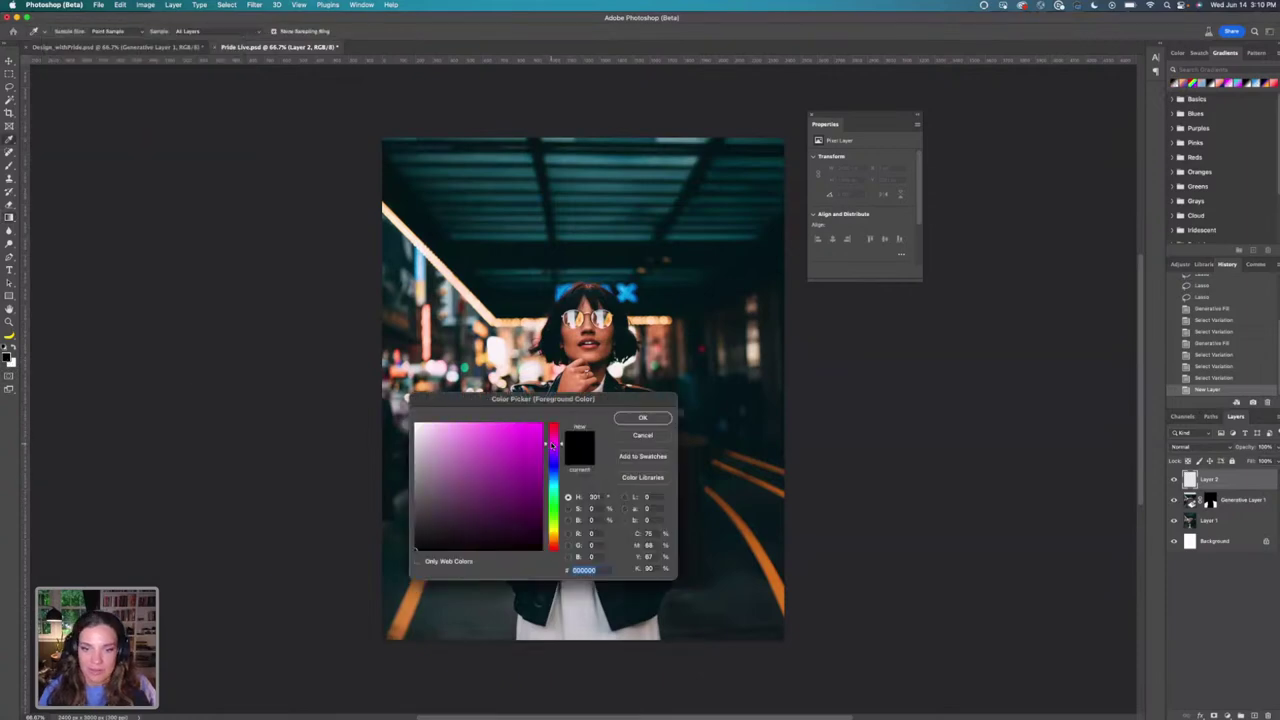
left_click(521, 422)
left_click(646, 420)
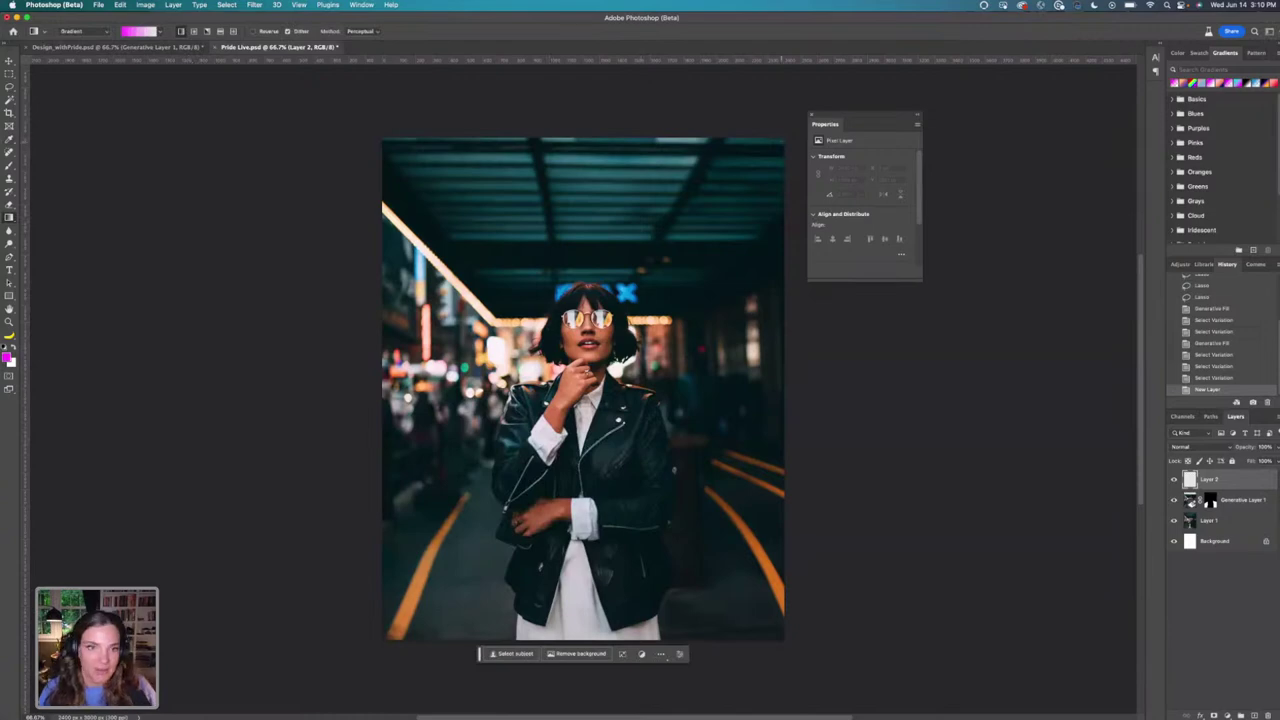
left_click_drag(786, 139, 444, 620)
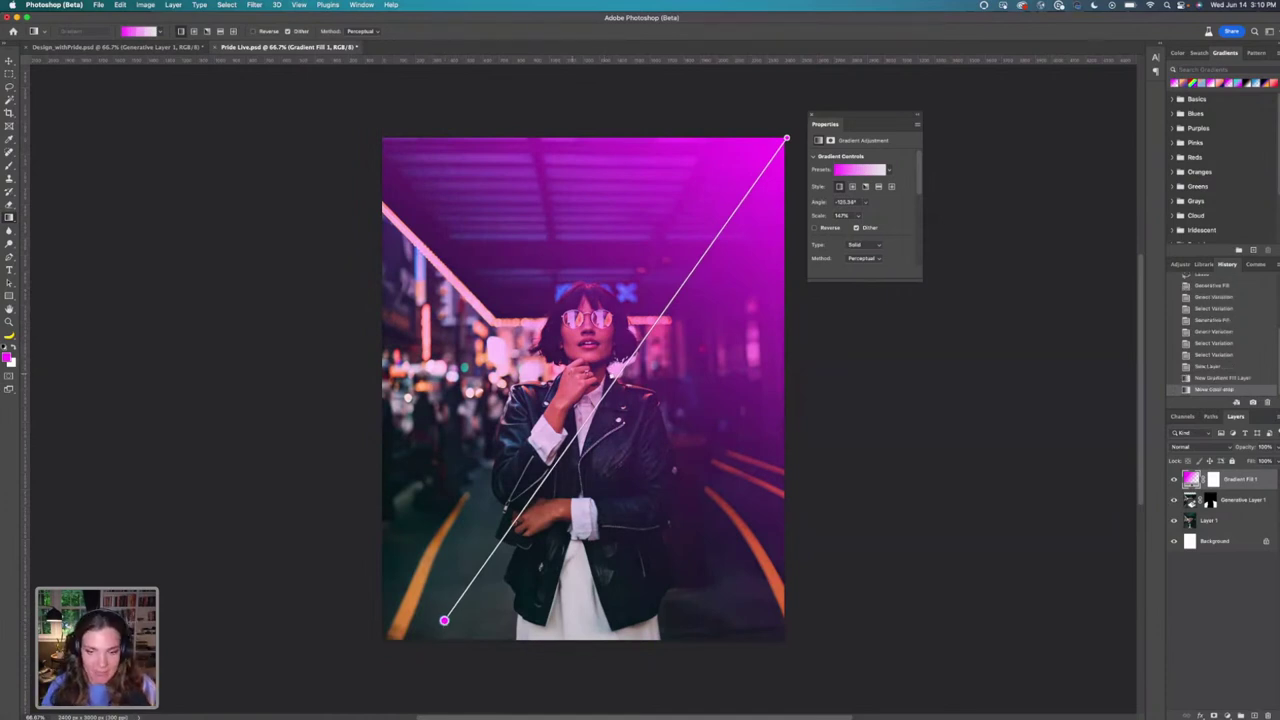
left_click_drag(444, 620, 405, 613)
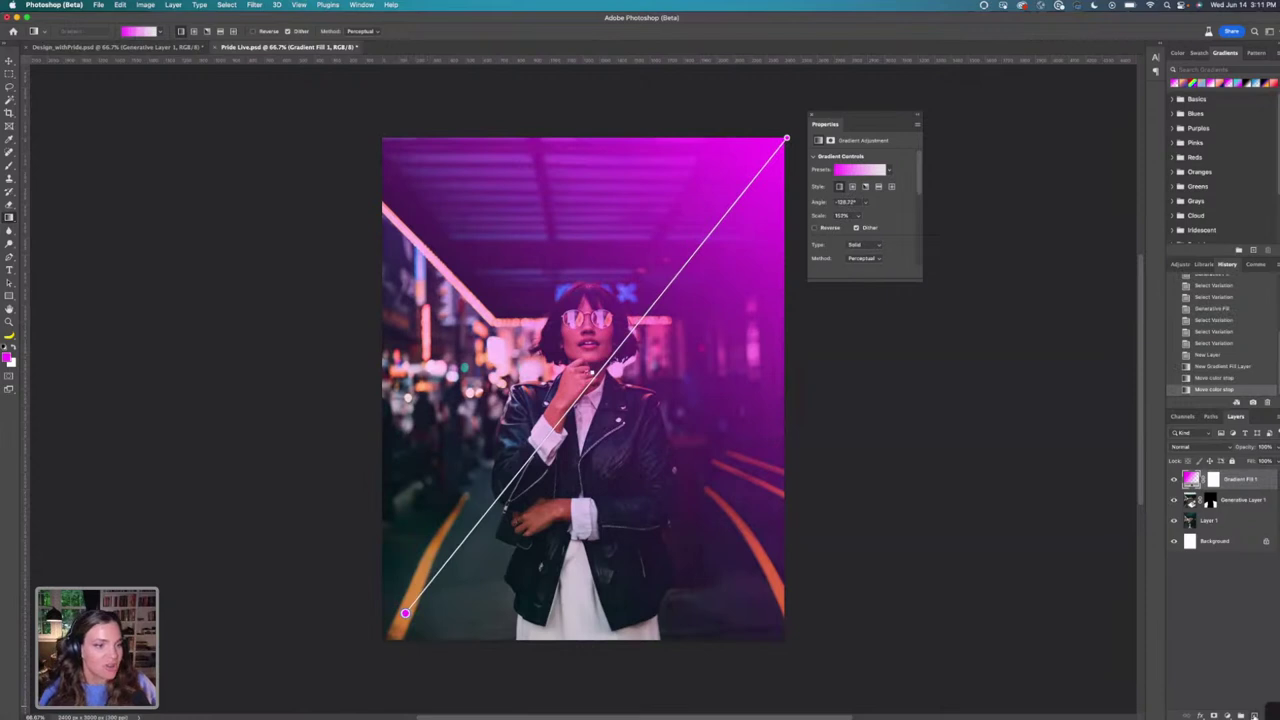
left_click(1256, 714)
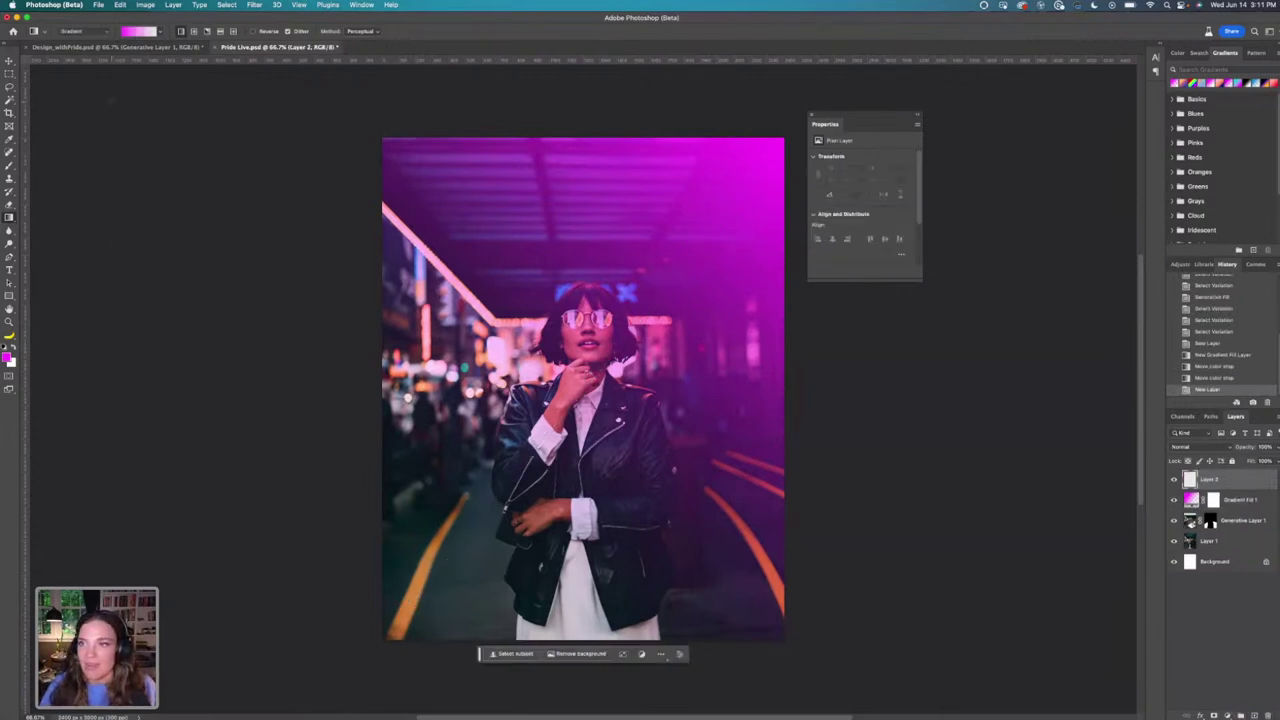
Set the foreground colour to light cyan #48d2ff and undo a trial gradient.
left_click(9, 357)
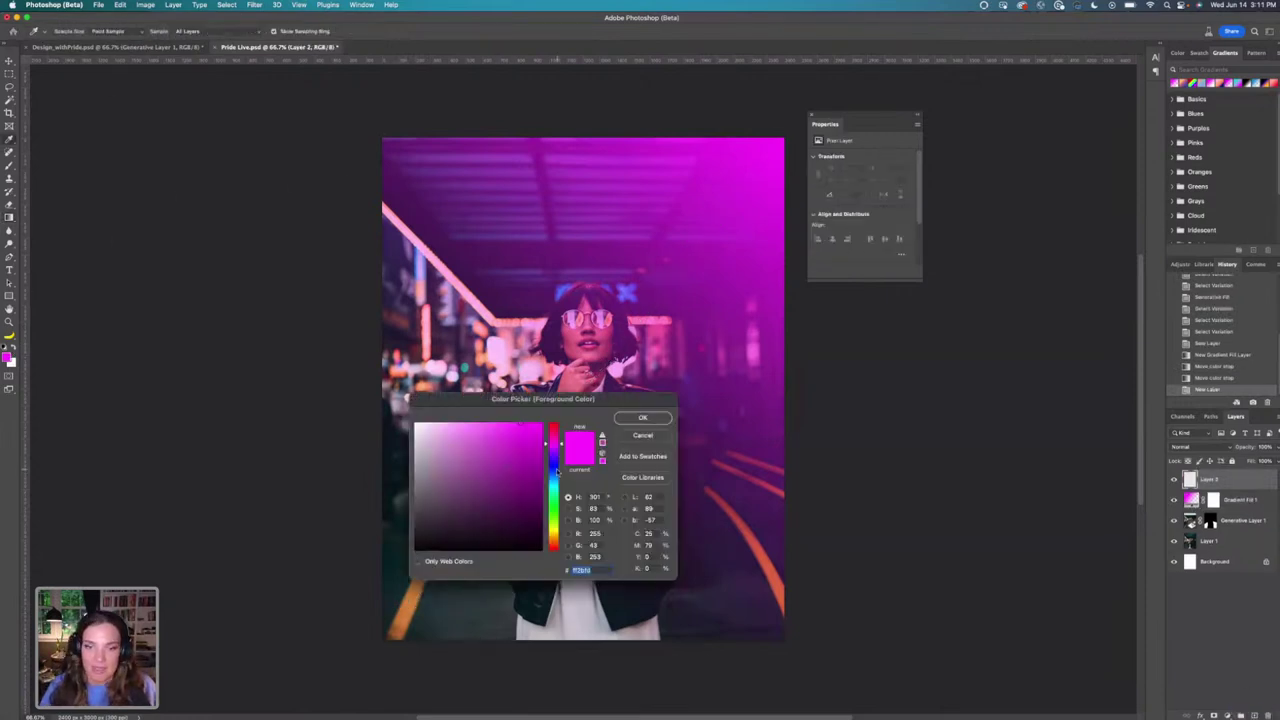
left_click(553, 482)
left_click_drag(490, 428, 506, 422)
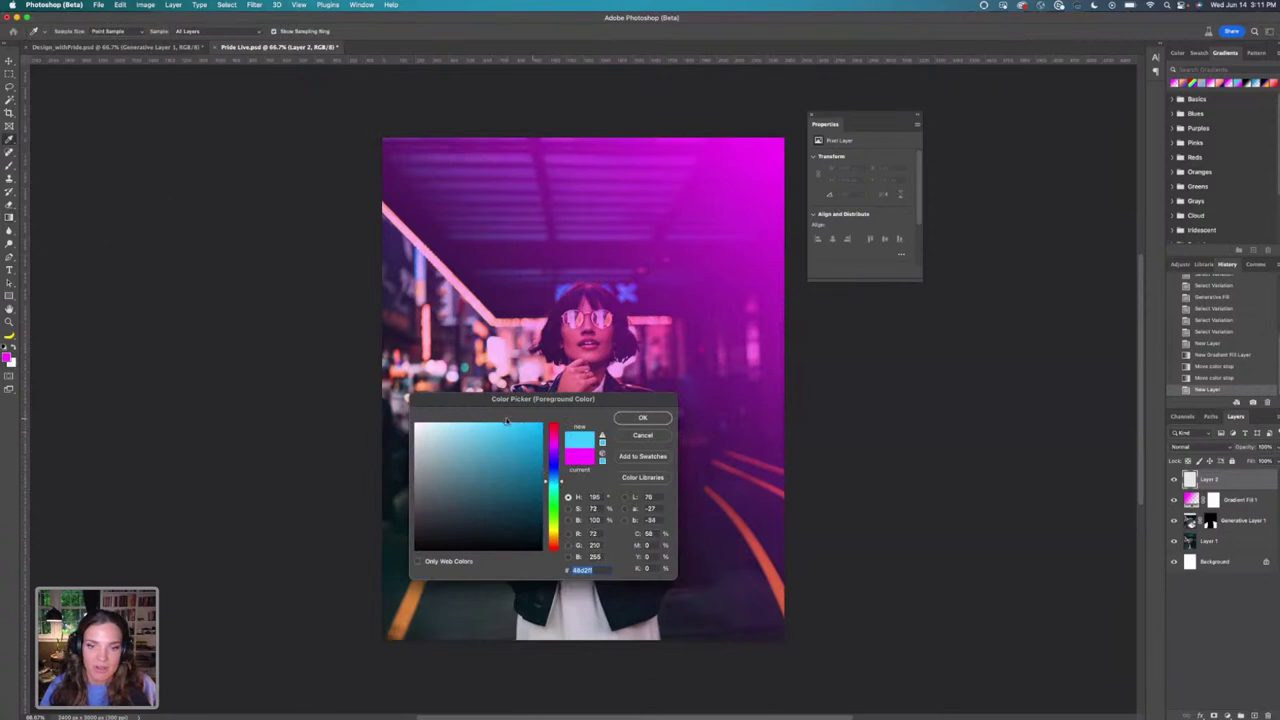
left_click(643, 418)
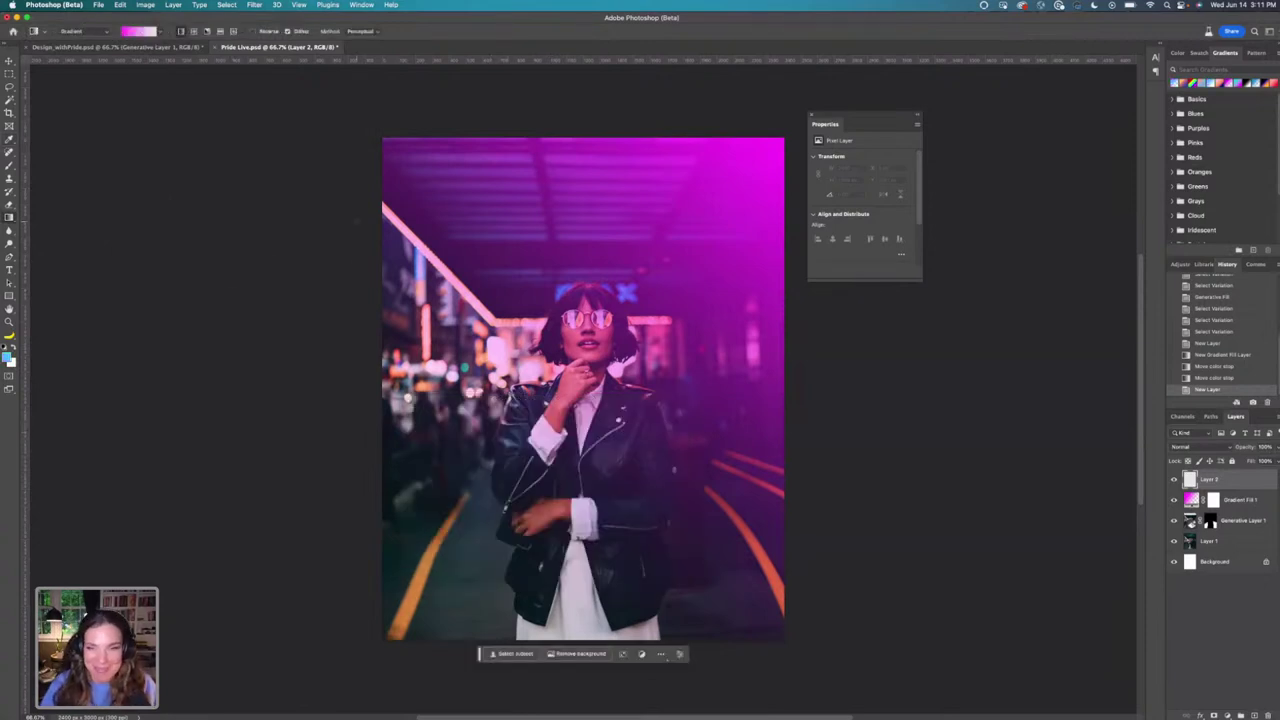
left_click_drag(382, 136, 500, 277)
key("ctrl+z")
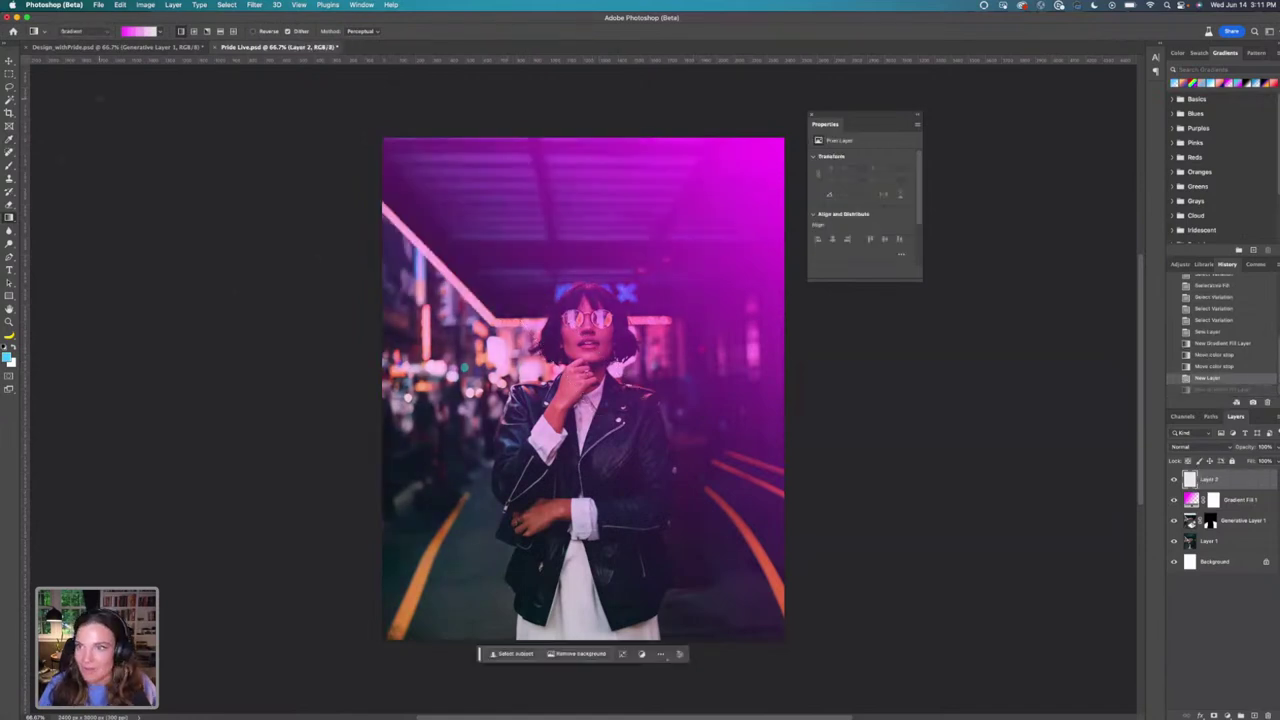
left_click(8, 358)
key("Return")
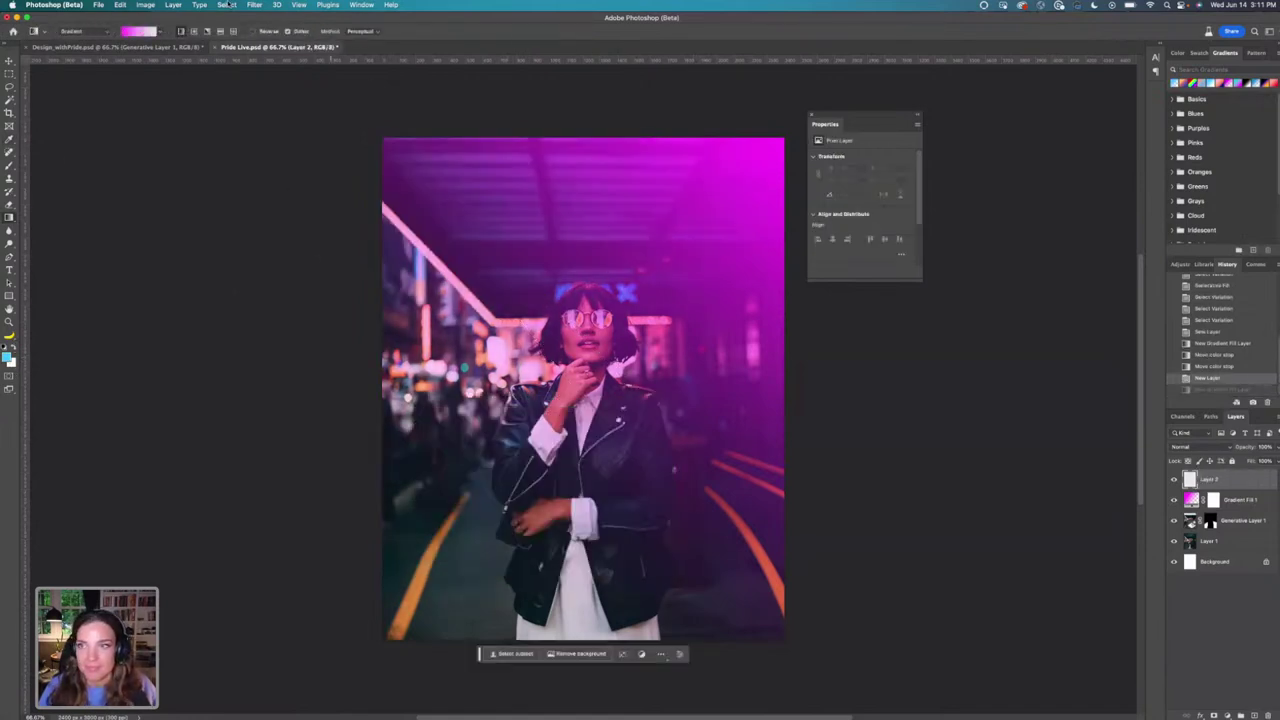
Draw a blue preset gradient from the top-left corner and blend it in Overlay mode.
left_click(158, 31)
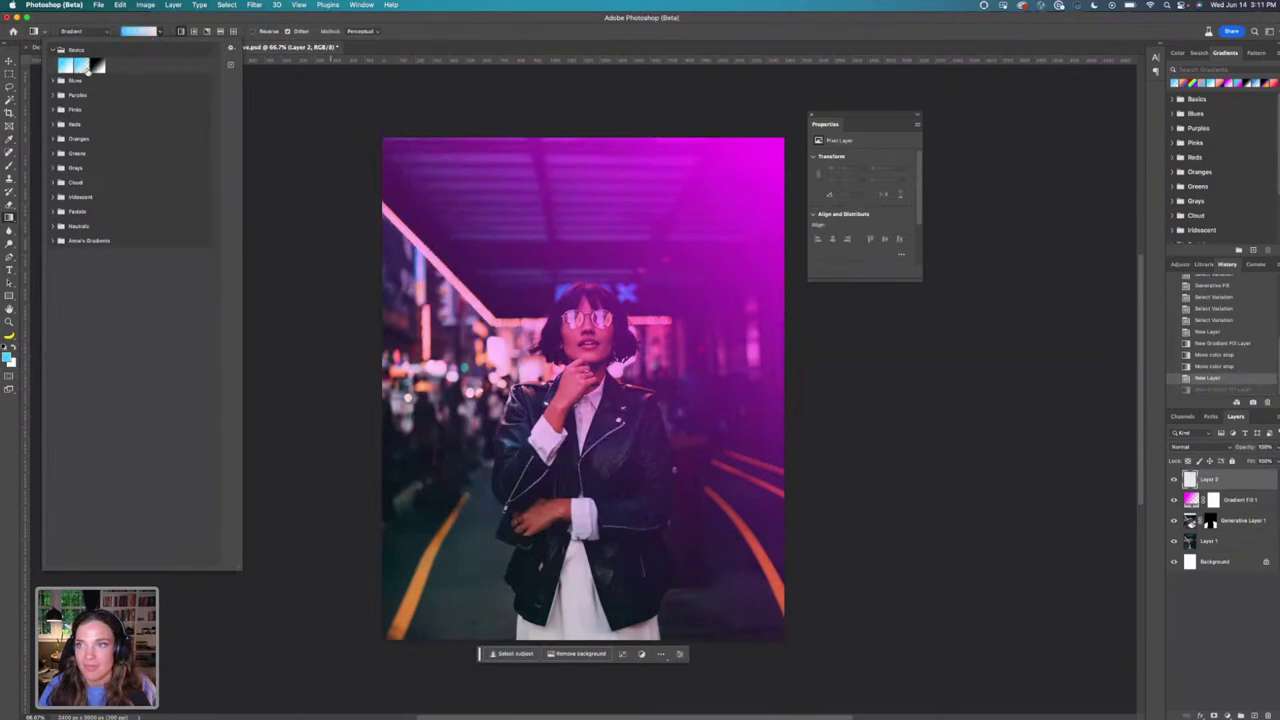
left_click(84, 68)
left_click_drag(383, 137, 697, 576)
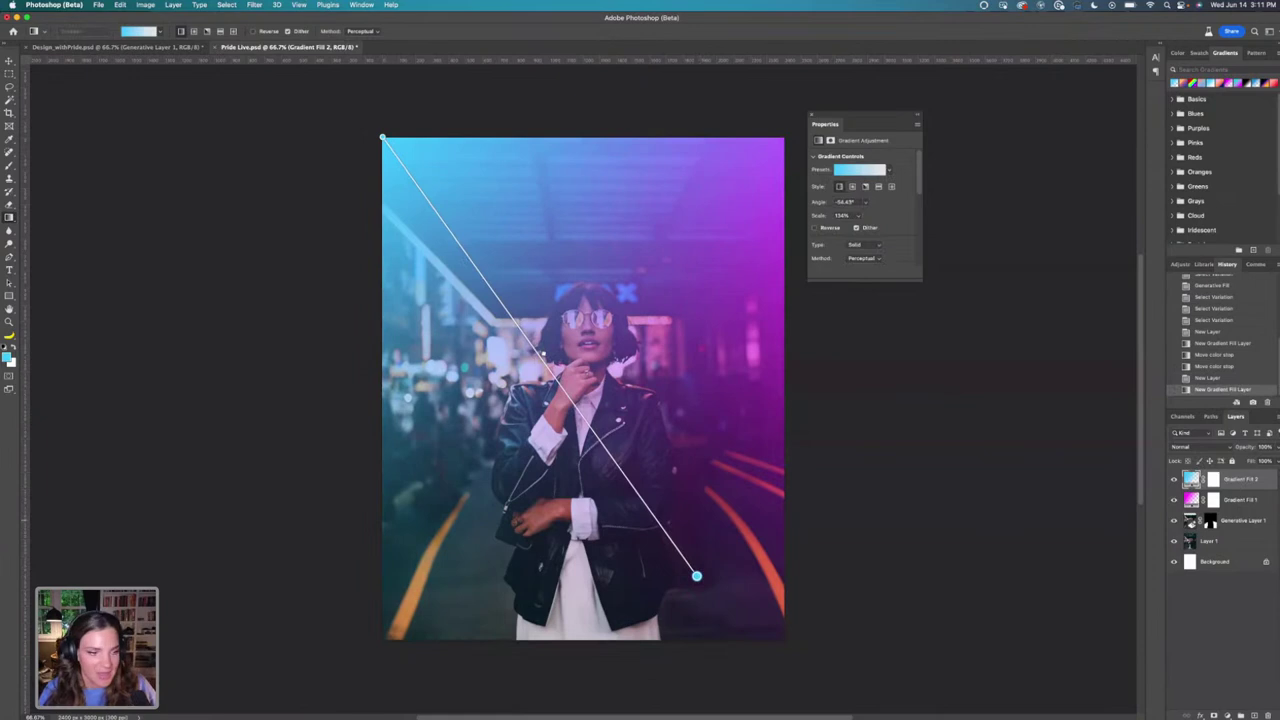
left_click(1218, 447)
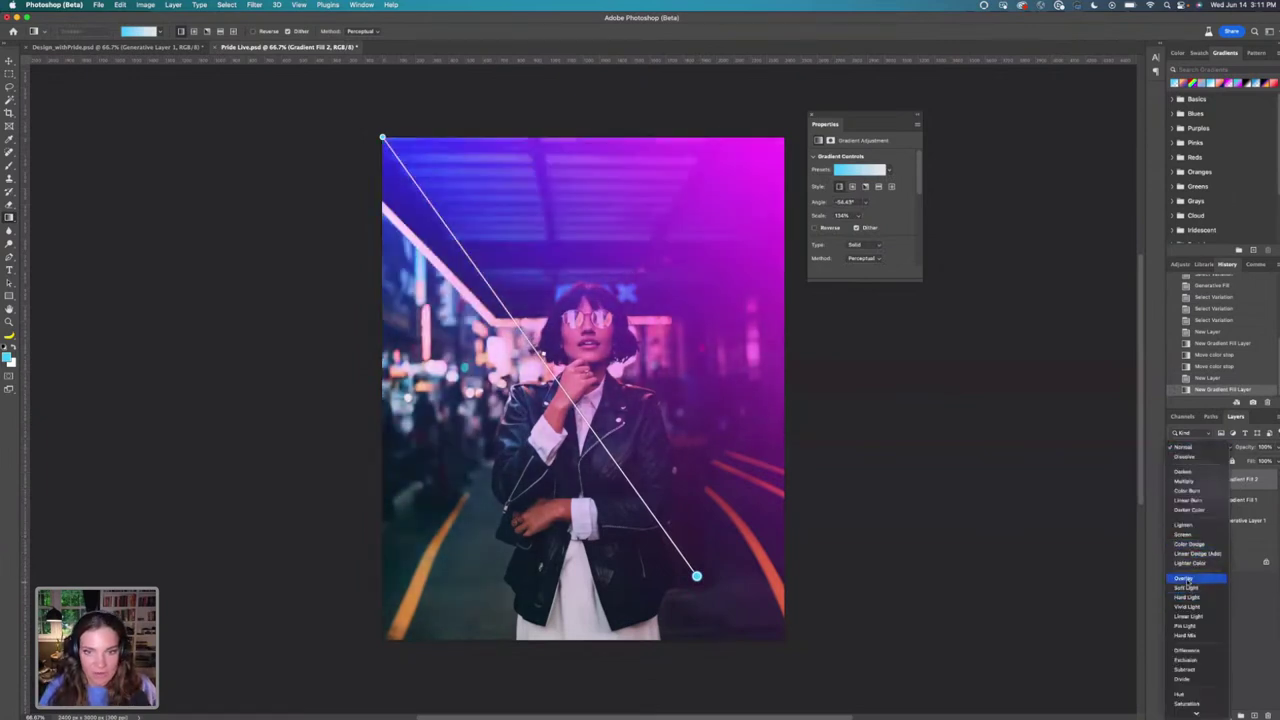
left_click(1183, 579)
Keep Gradient Fill 1 in Normal mode, lower its opacity, then view Design_withPride.psd.
left_click(1240, 498)
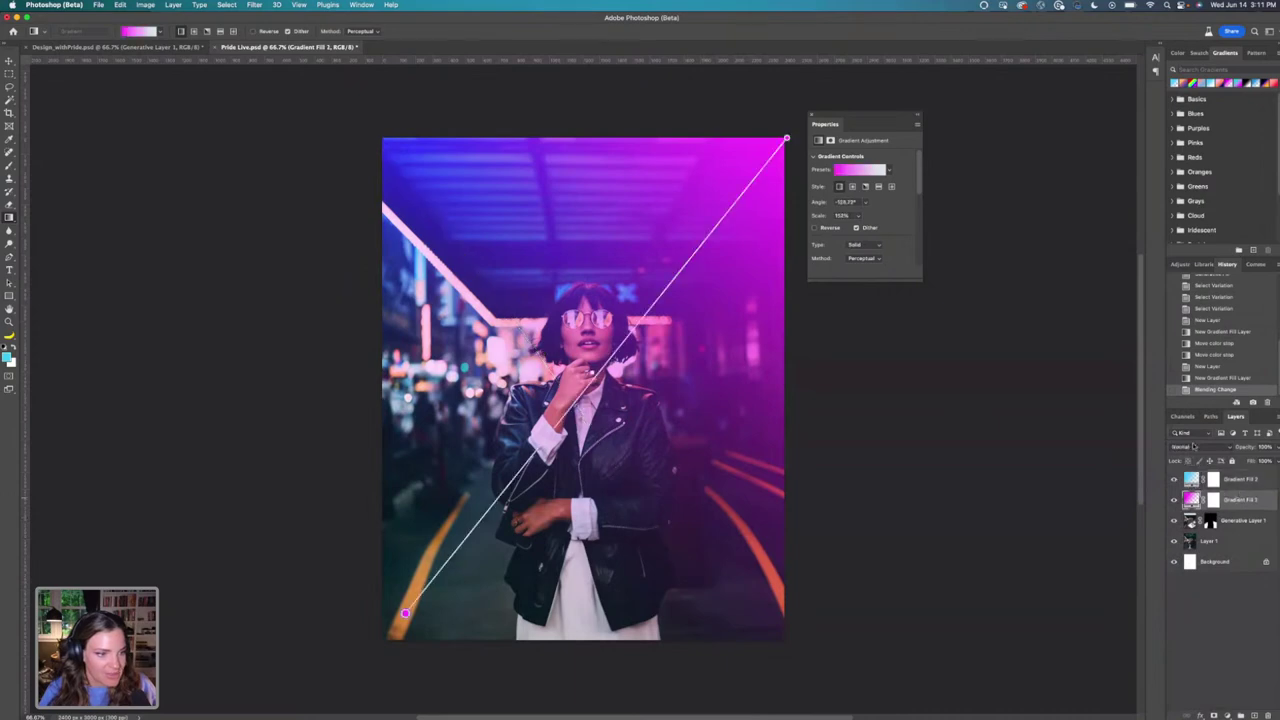
left_click(1193, 447)
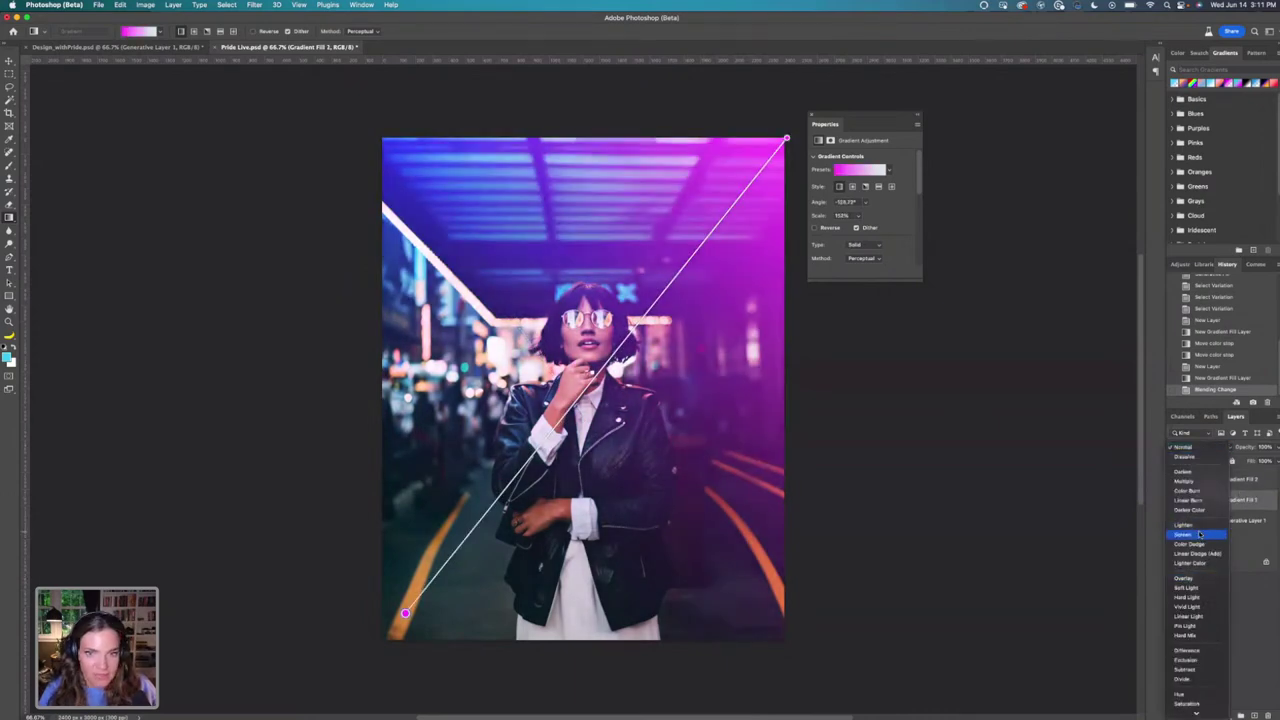
left_click(1190, 447)
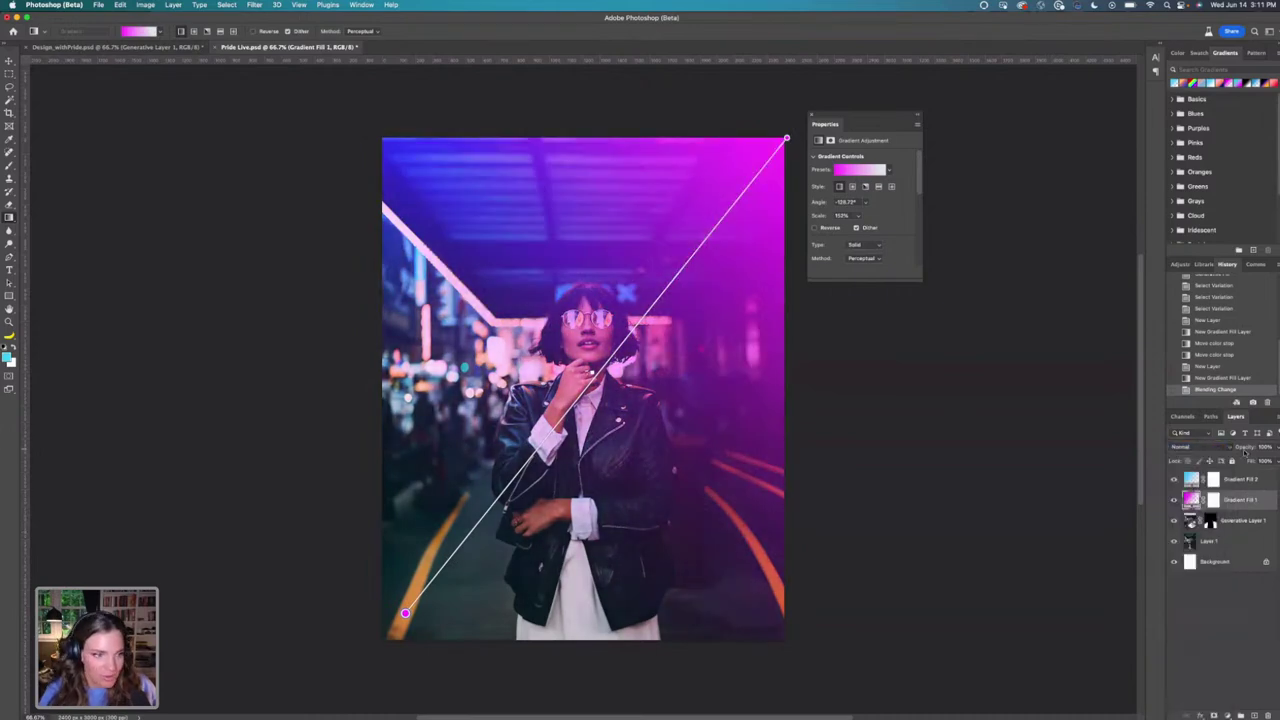
left_click(1266, 447)
left_click(1262, 460)
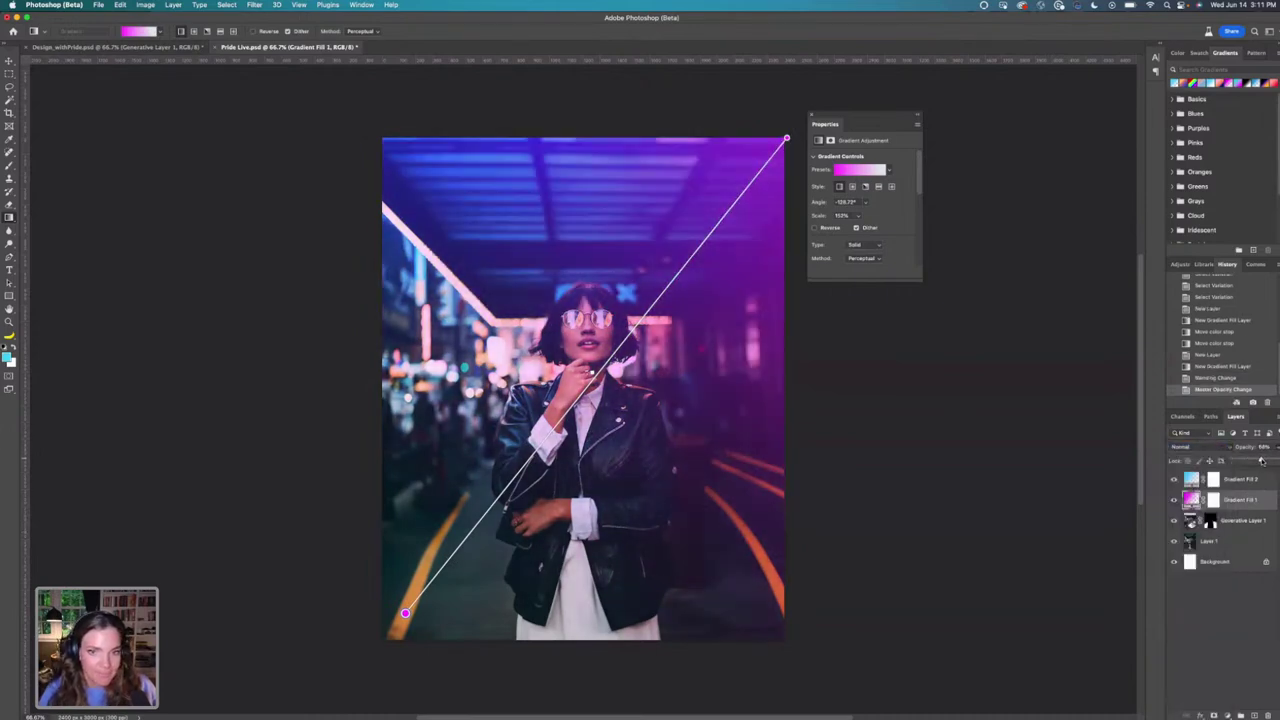
left_click(143, 47)
Inspect the Gradient Fill layers in Design_withPride, then return to Pride Live.psd.
left_click(1258, 679)
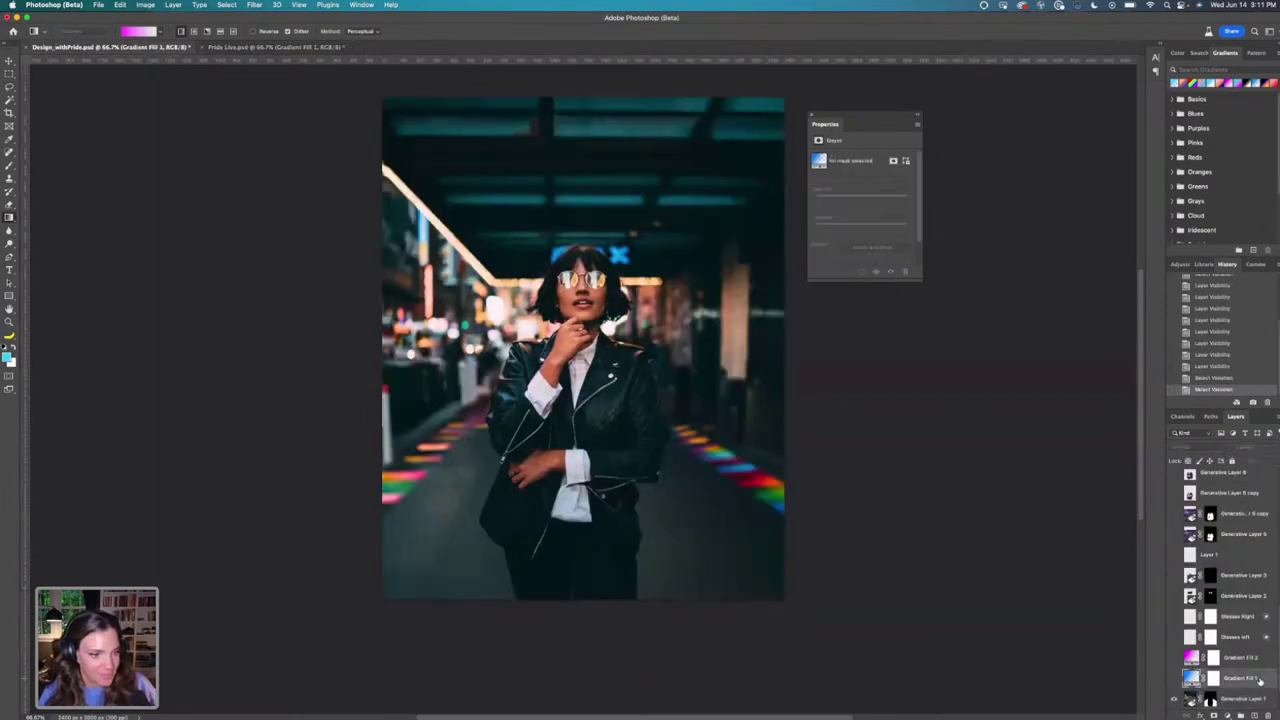
left_click(1253, 657)
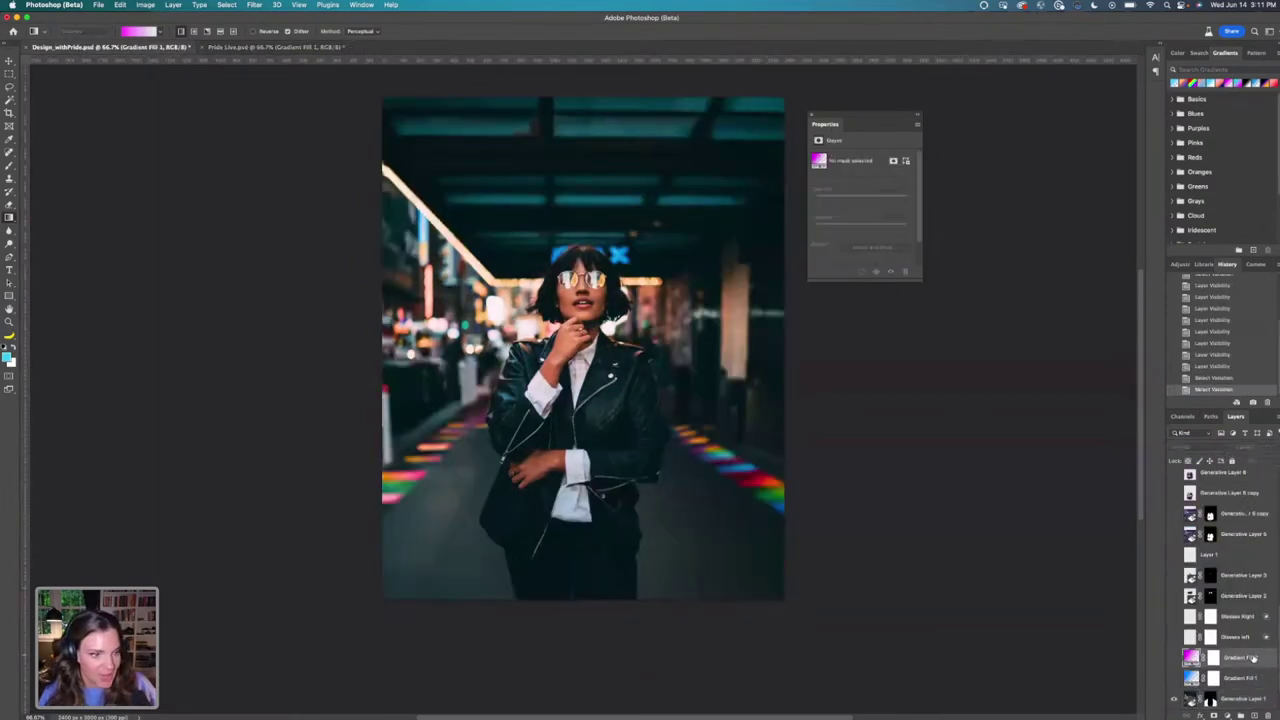
left_click(276, 47)
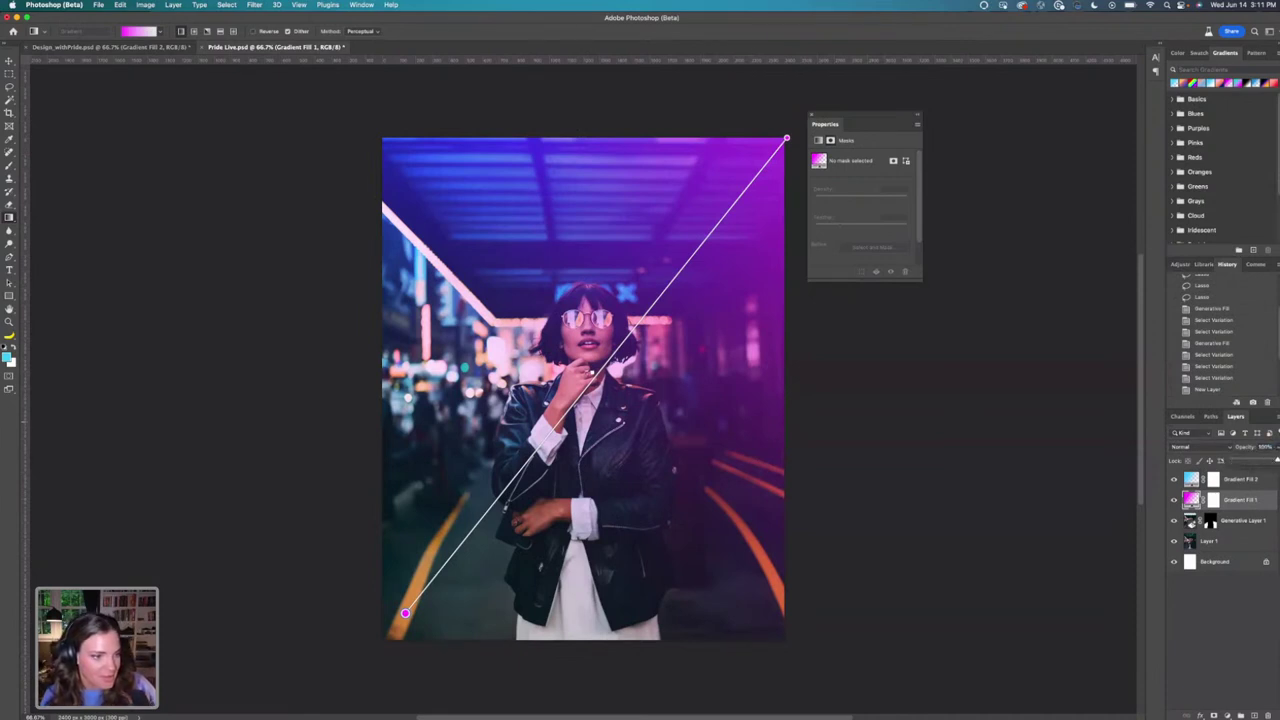
Raise the magenta gradient's opacity, nudge its bottom-left end, and view at actual size.
left_click_drag(1270, 447, 1272, 461)
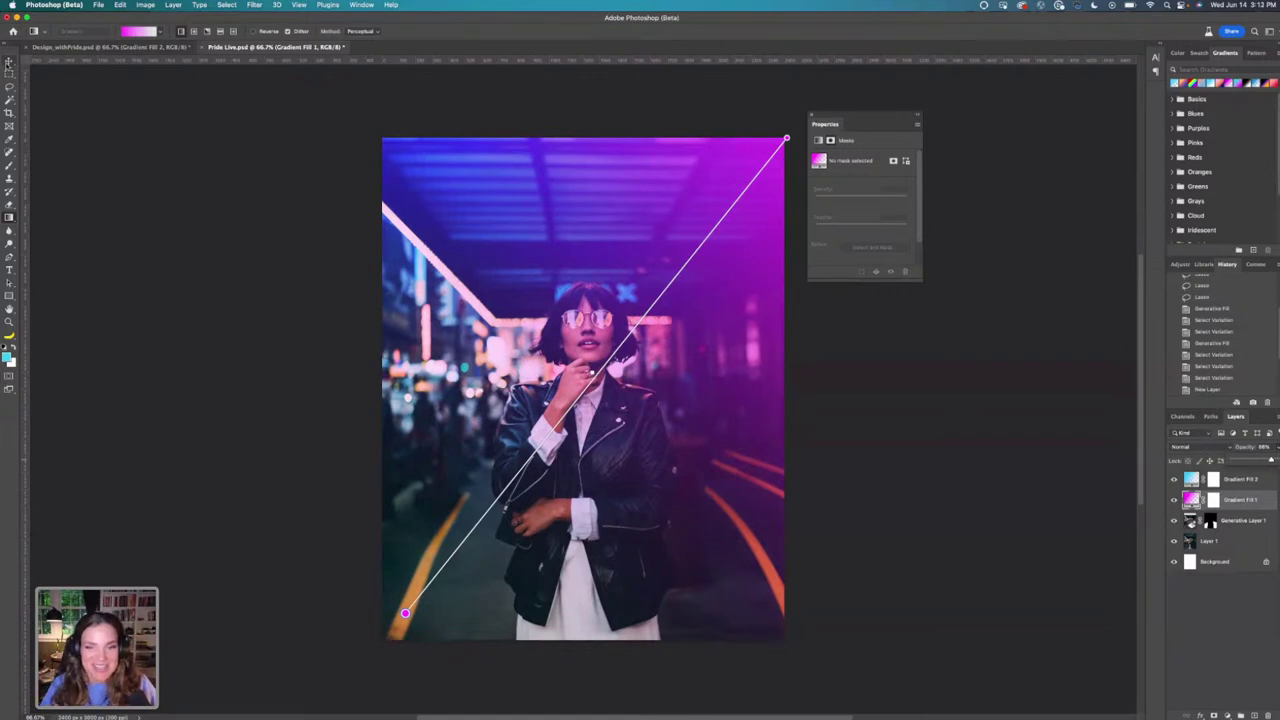
mouse_move(405, 613)
left_mouse_down()
mouse_move(443, 517)
mouse_move(377, 600)
mouse_move(398, 620)
mouse_move(440, 607)
mouse_move(388, 630)
mouse_move(404, 607)
left_mouse_up()
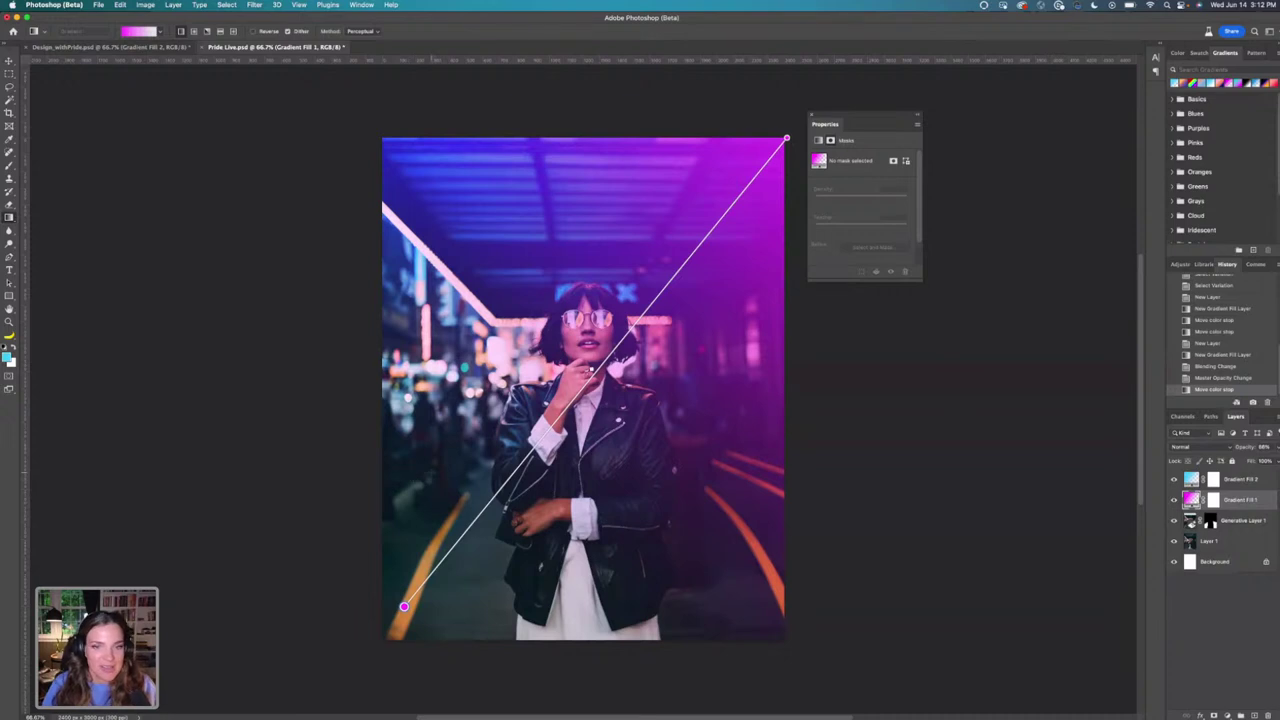
left_click(9, 61)
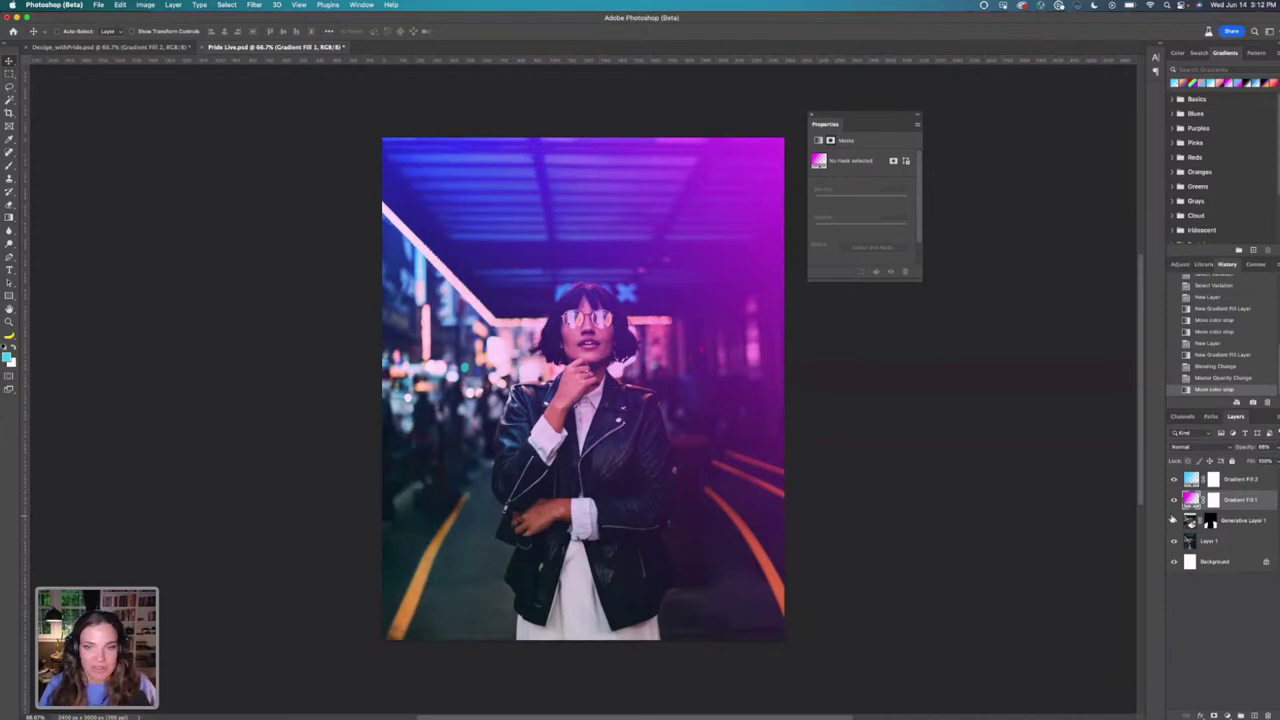
key("super+equal")
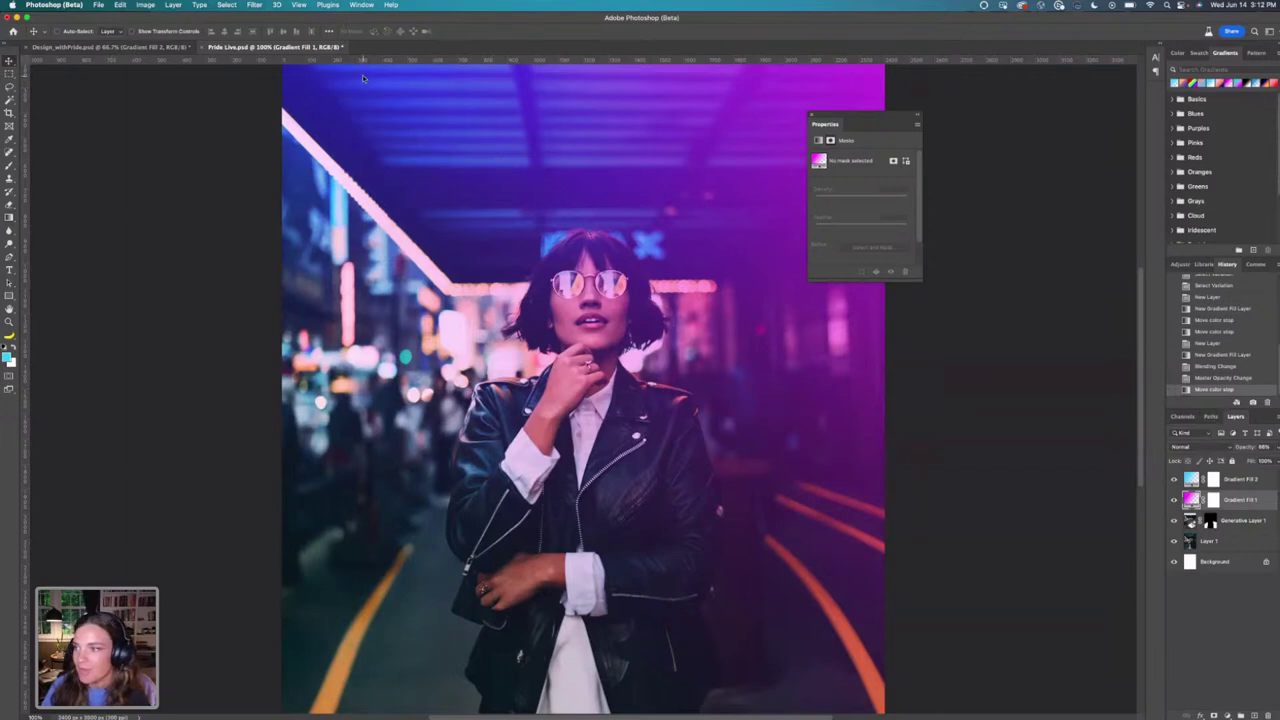
Create a new 8 × 8 inch document via File > New.
left_click(101, 5)
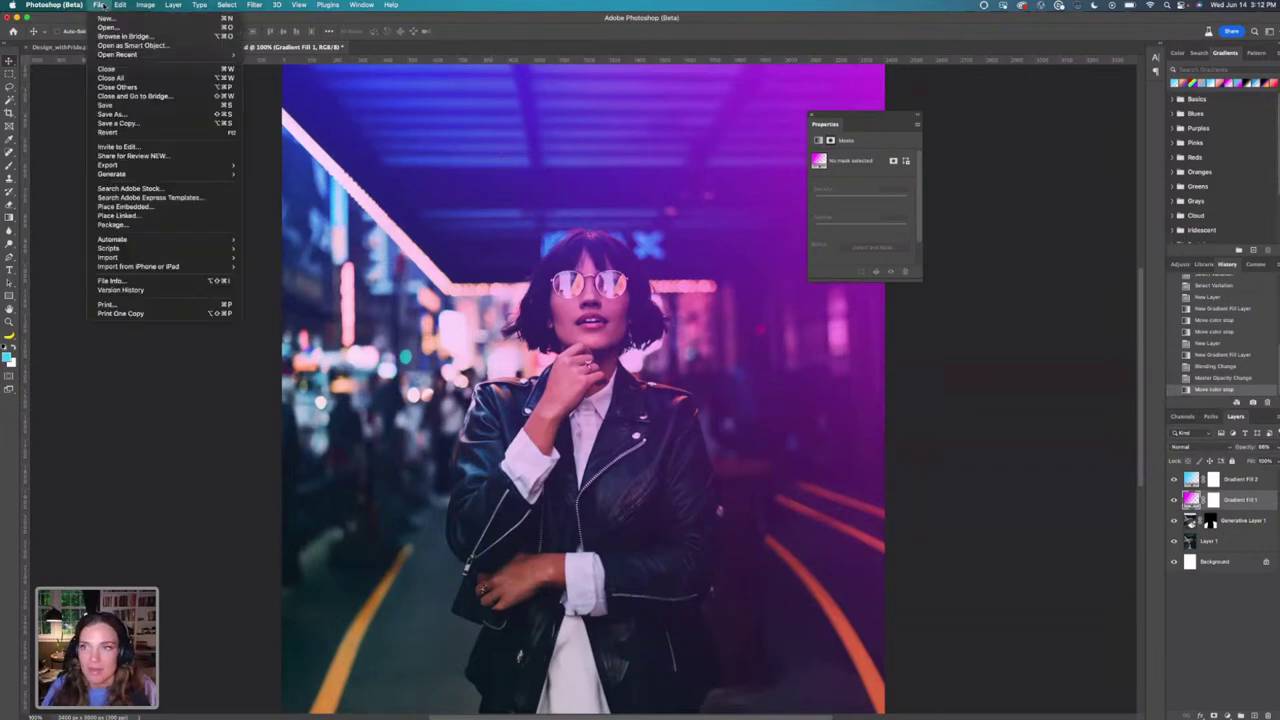
left_click(111, 20)
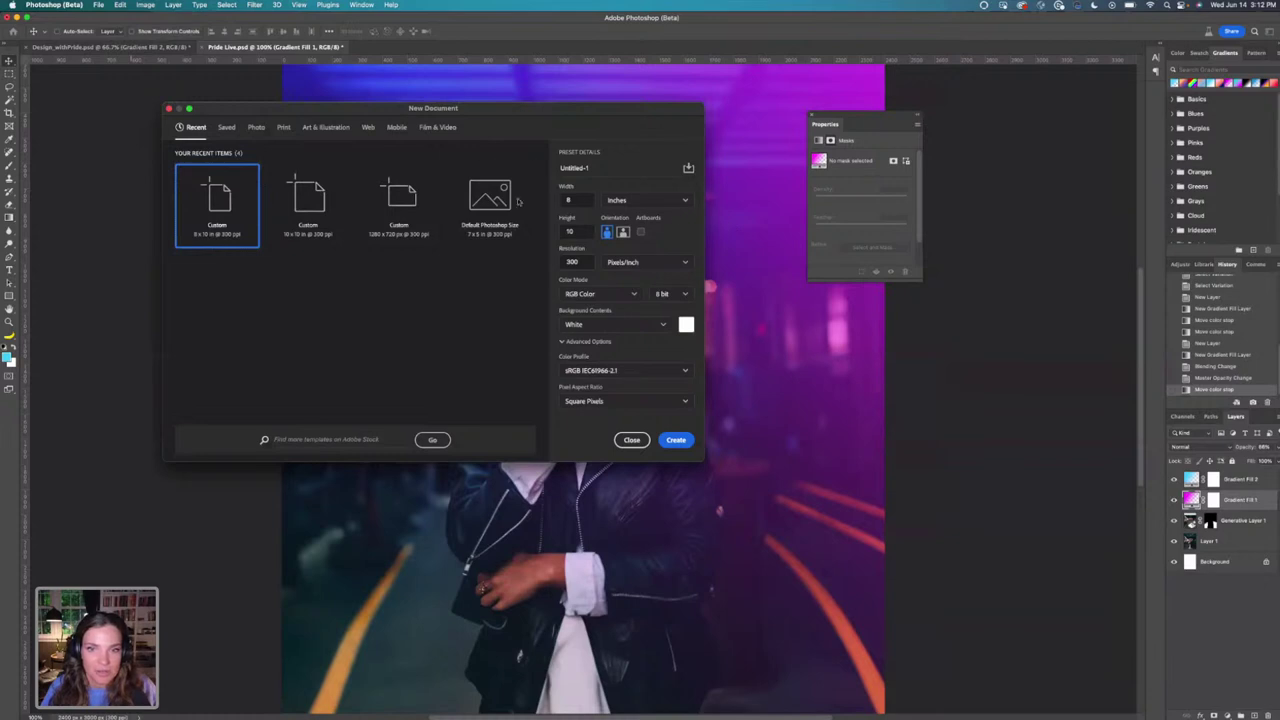
double_click(571, 231)
type("8")
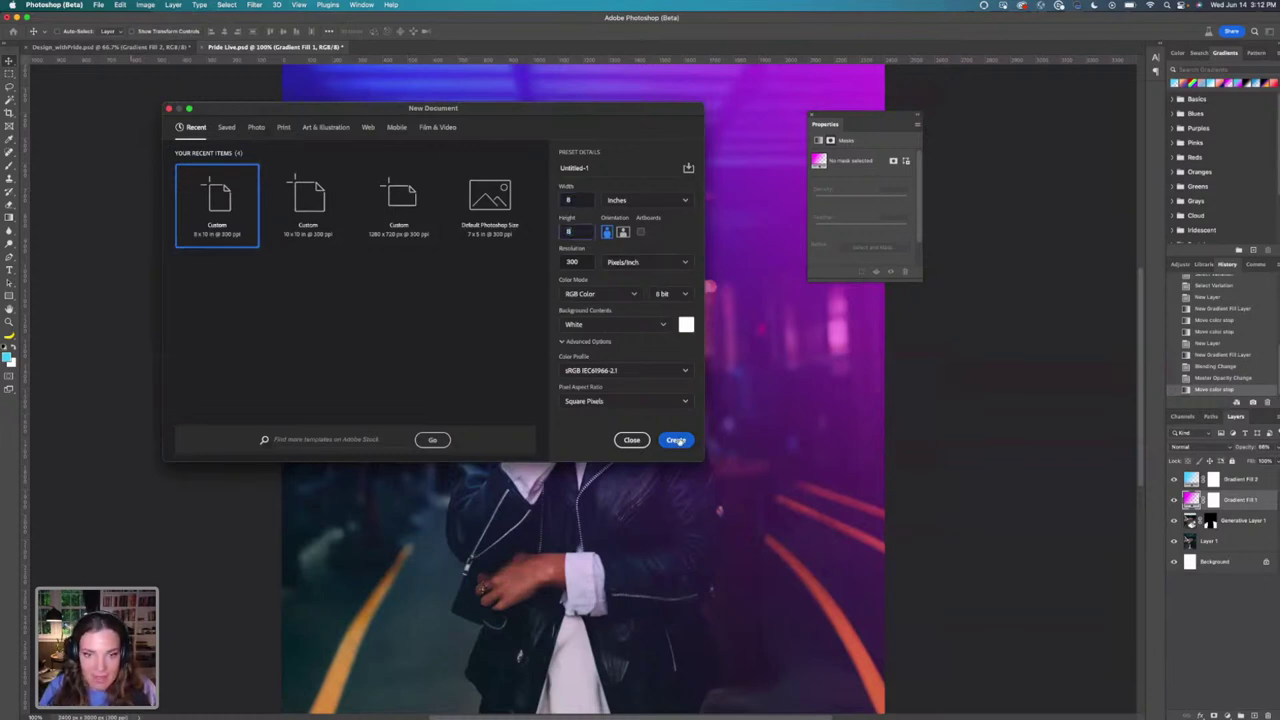
left_click(677, 441)
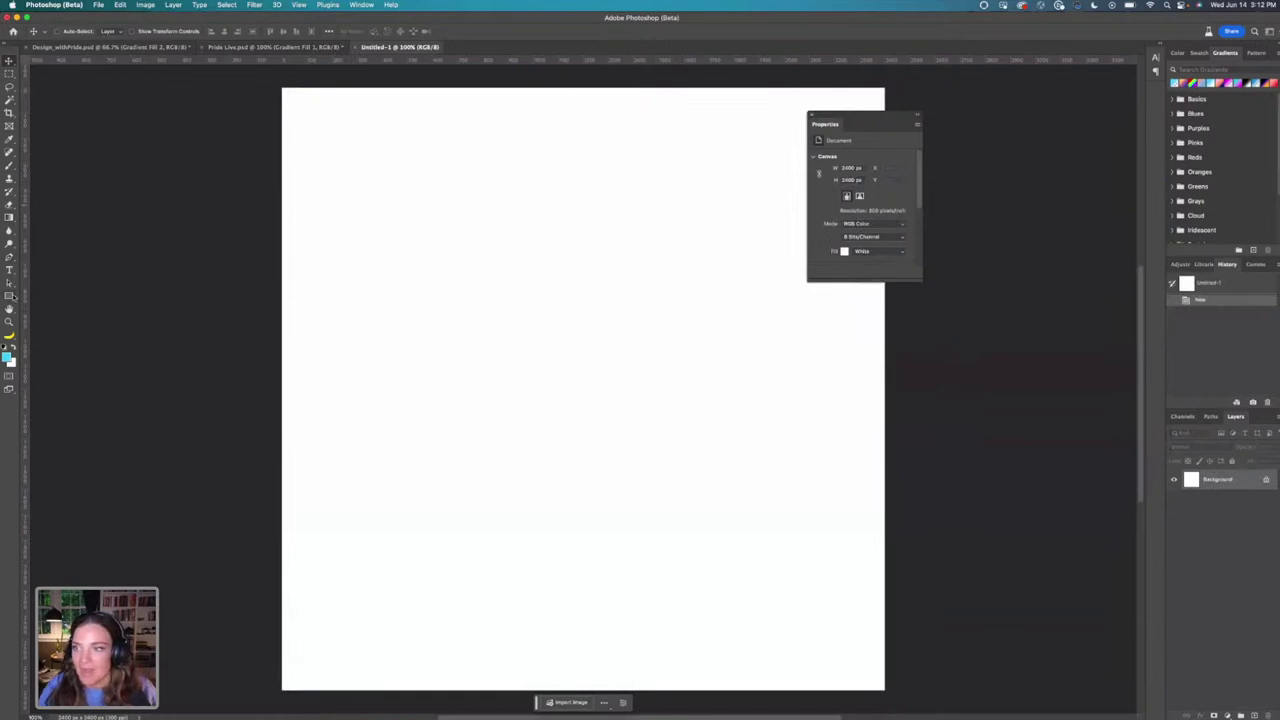
Select the Gradient tool with the rainbow preset from the custom gradient folder.
left_click(8, 216)
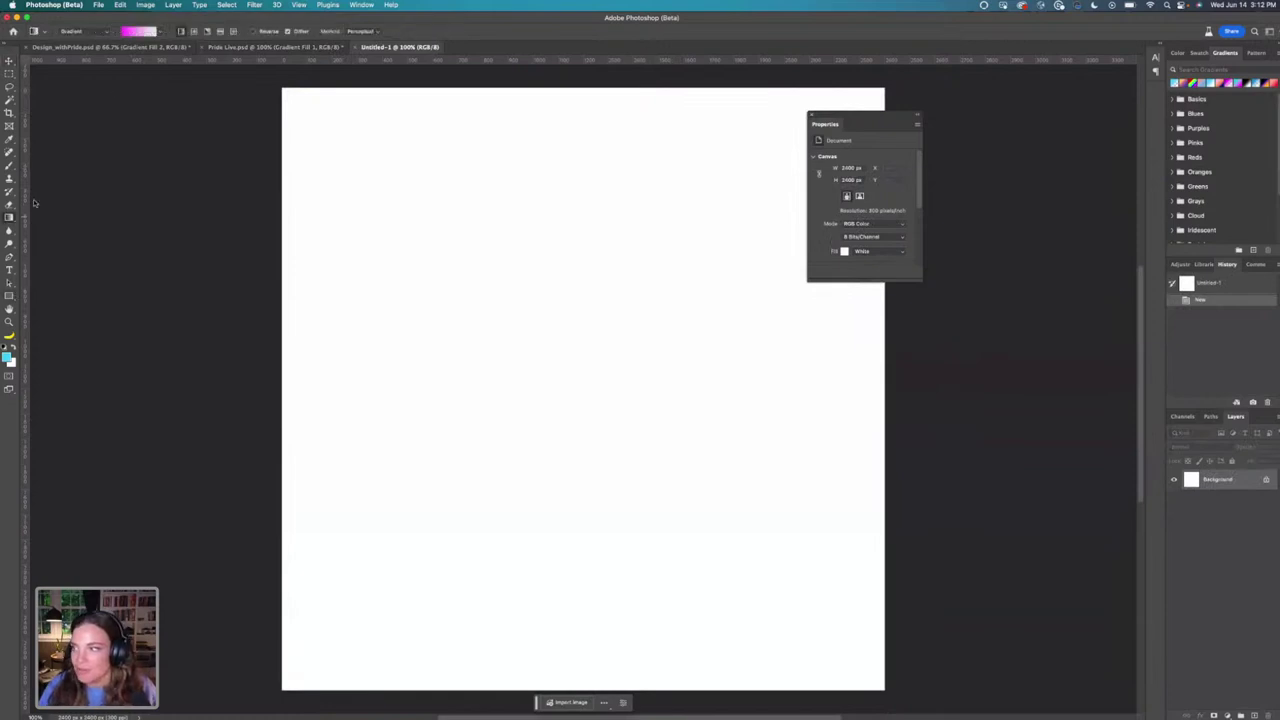
left_click(161, 33)
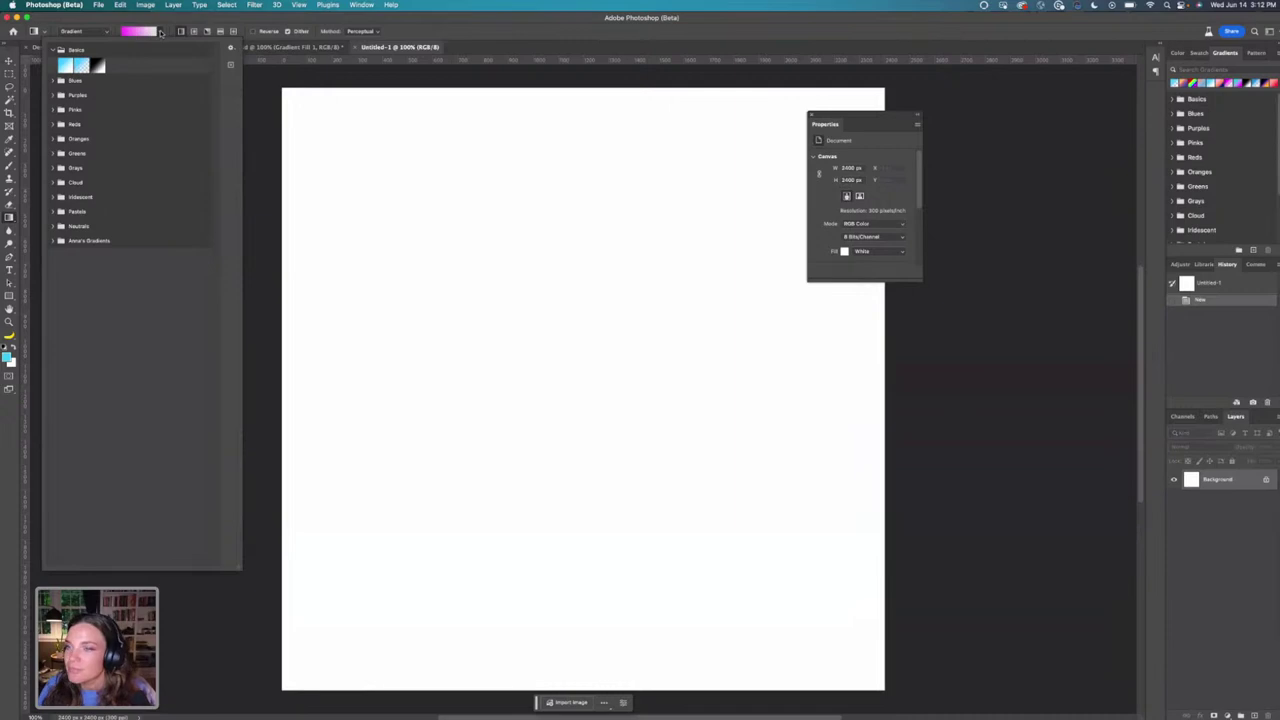
left_click(53, 241)
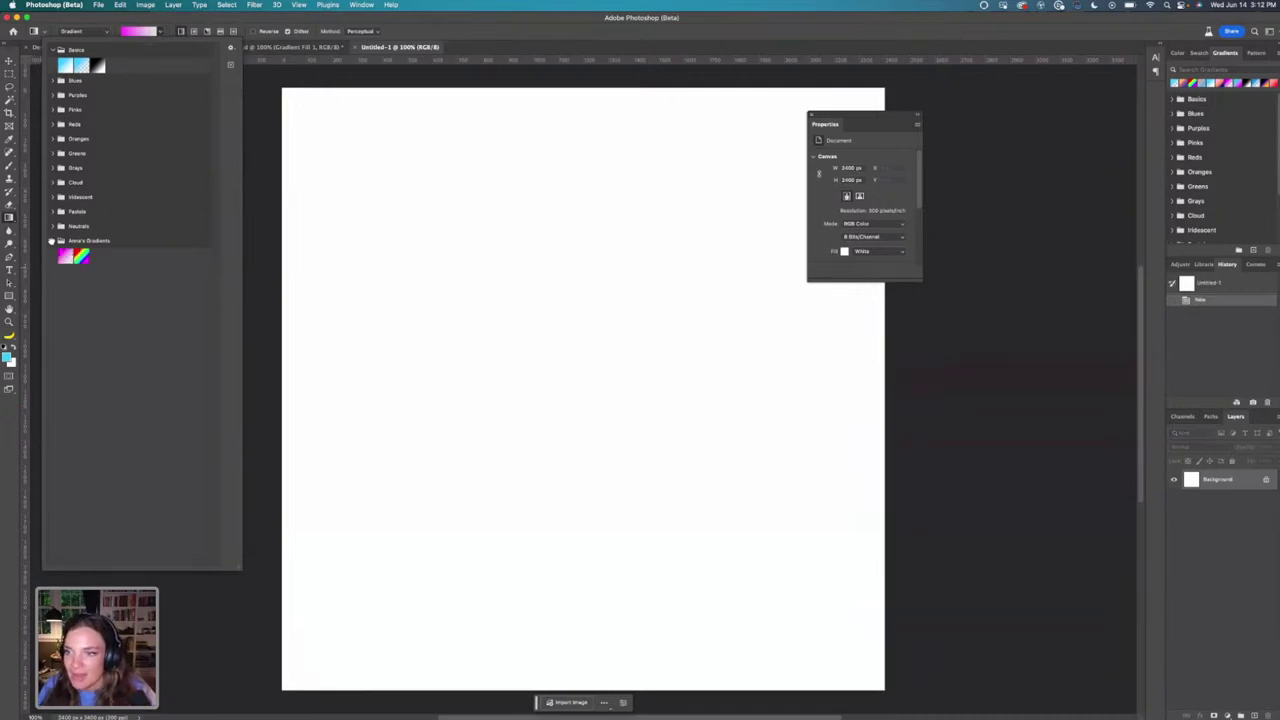
left_click(82, 262)
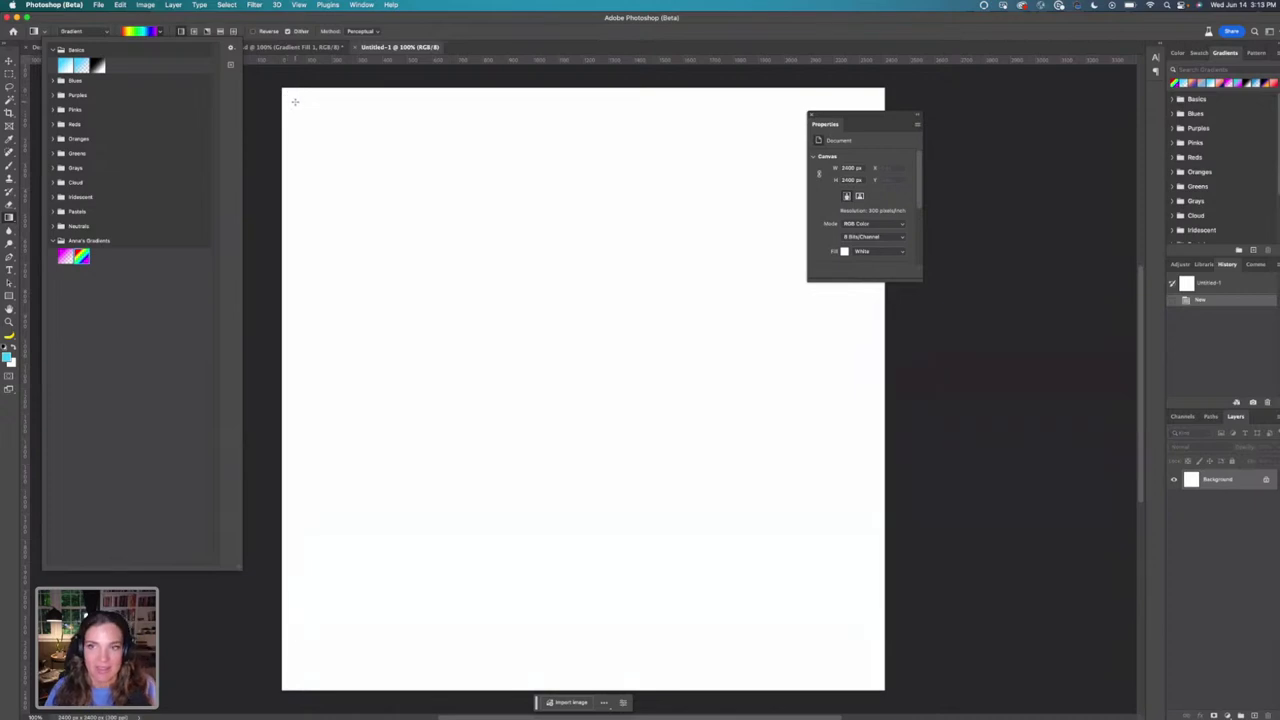
Draw a diagonal rainbow gradient top-left to bottom-right, then respace its colour stops and end handles.
left_click(295, 102)
left_click_drag(295, 102, 752, 540)
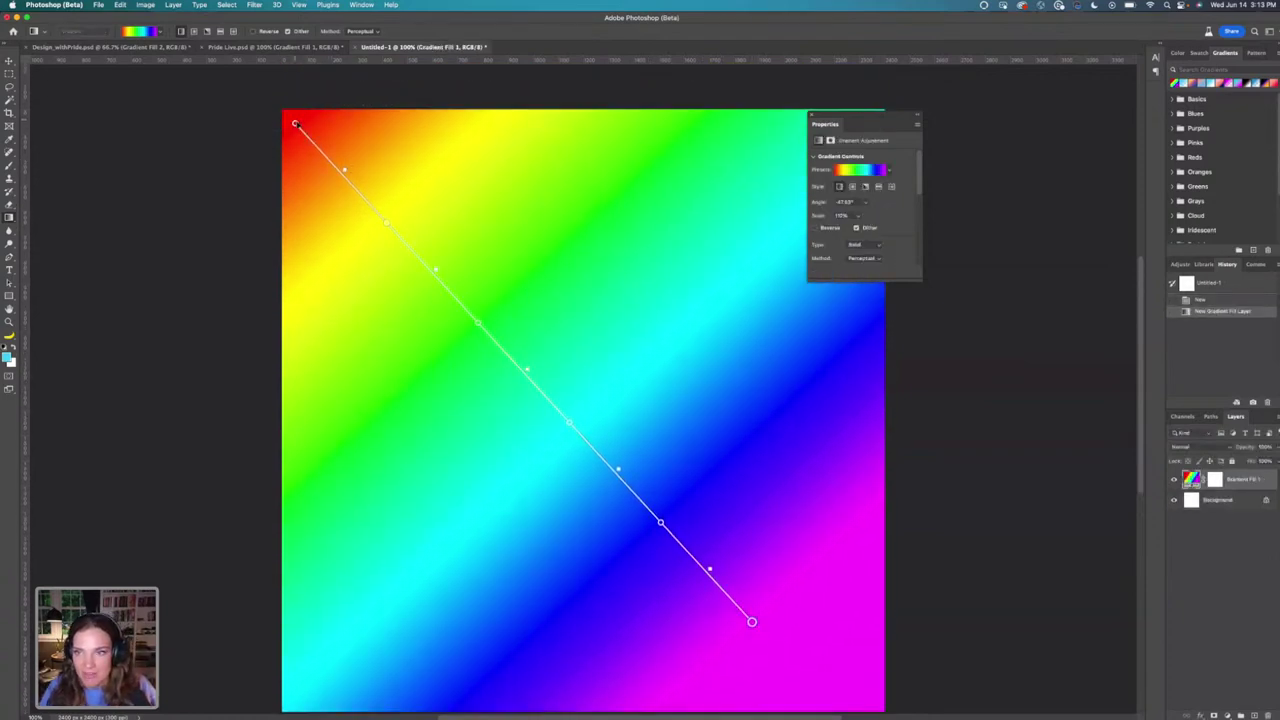
left_click_drag(295, 123, 325, 181)
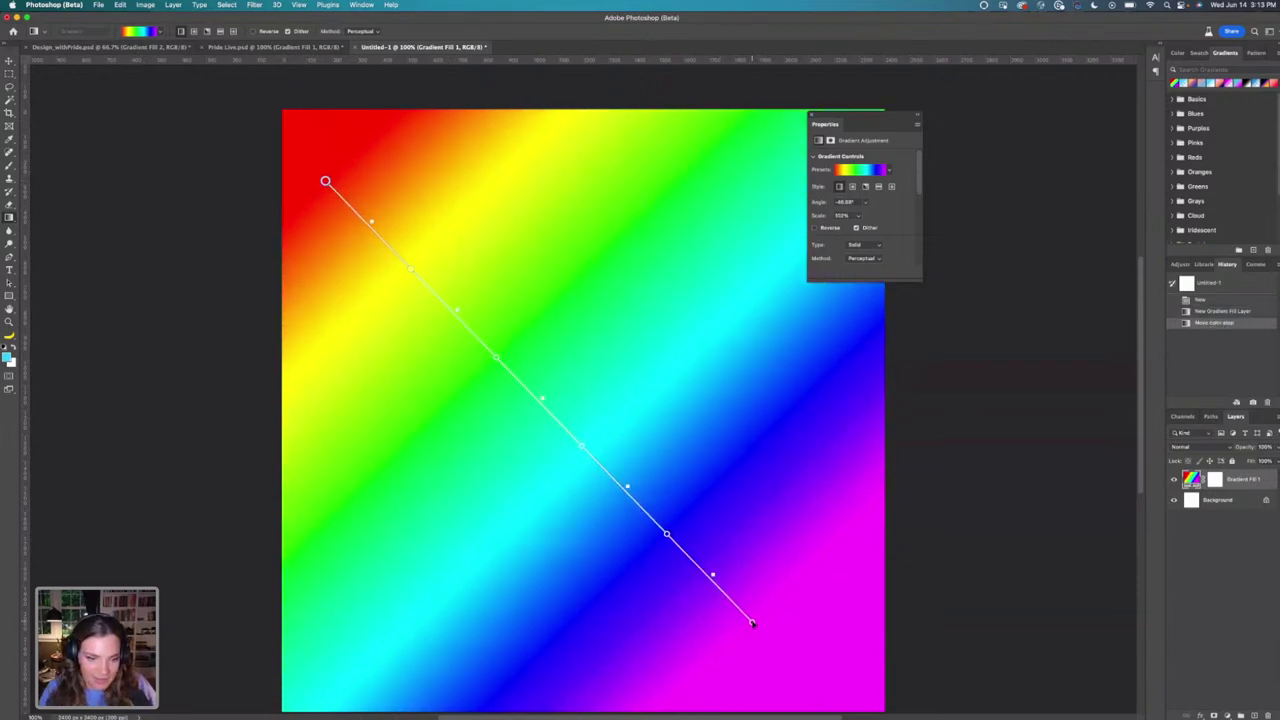
left_click_drag(752, 622, 817, 653)
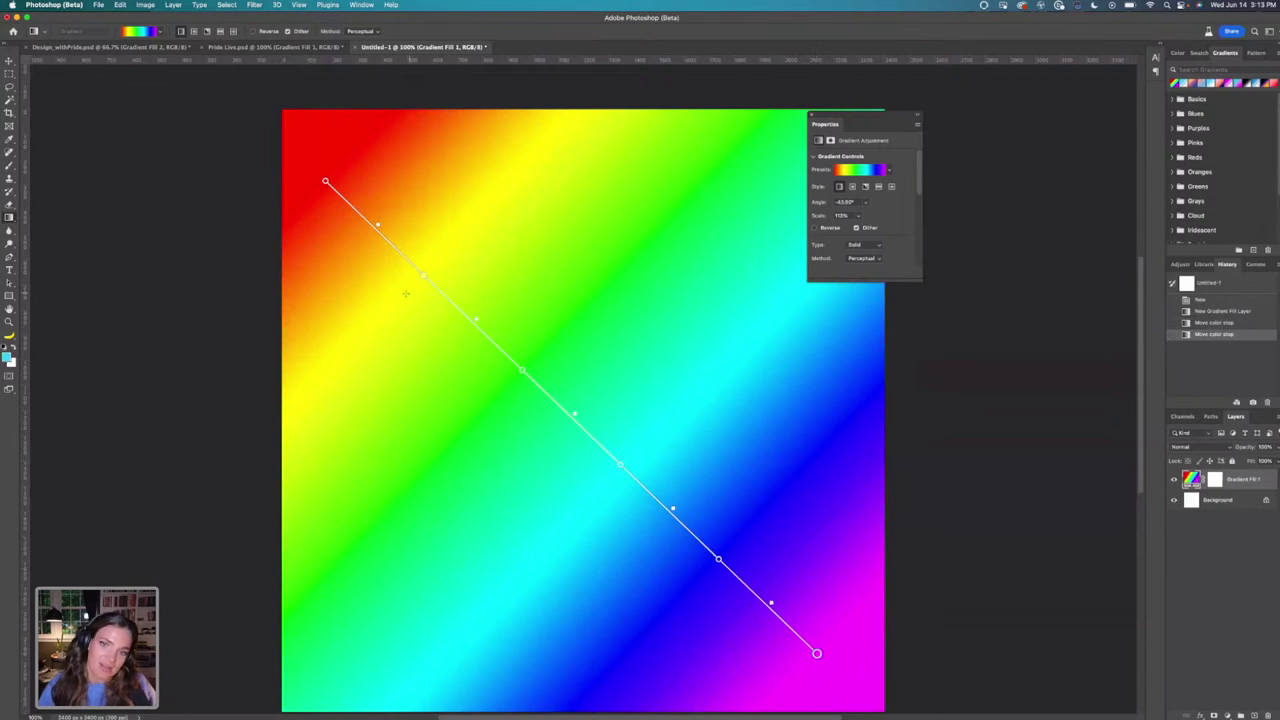
mouse_move(424, 276)
left_mouse_down()
mouse_move(451, 297)
mouse_move(436, 287)
left_mouse_up()
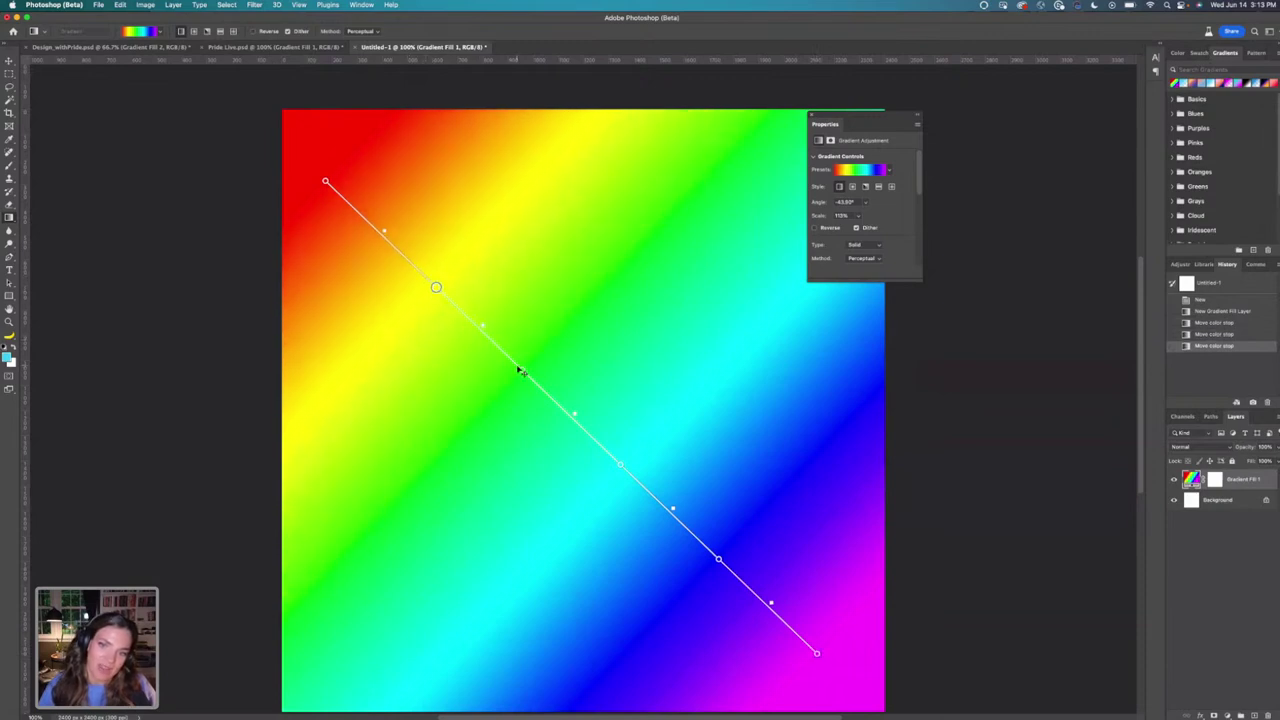
left_click_drag(575, 416, 566, 407)
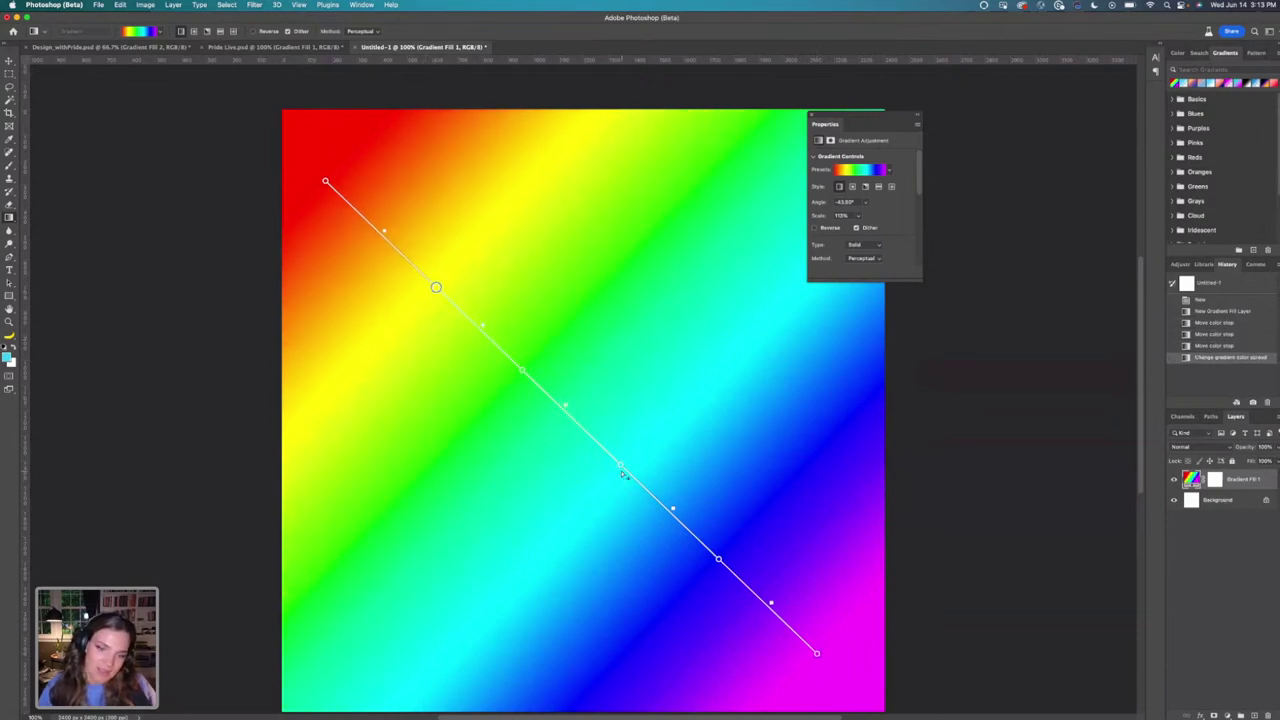
mouse_move(621, 469)
left_mouse_down()
mouse_move(588, 429)
mouse_move(615, 459)
left_mouse_up()
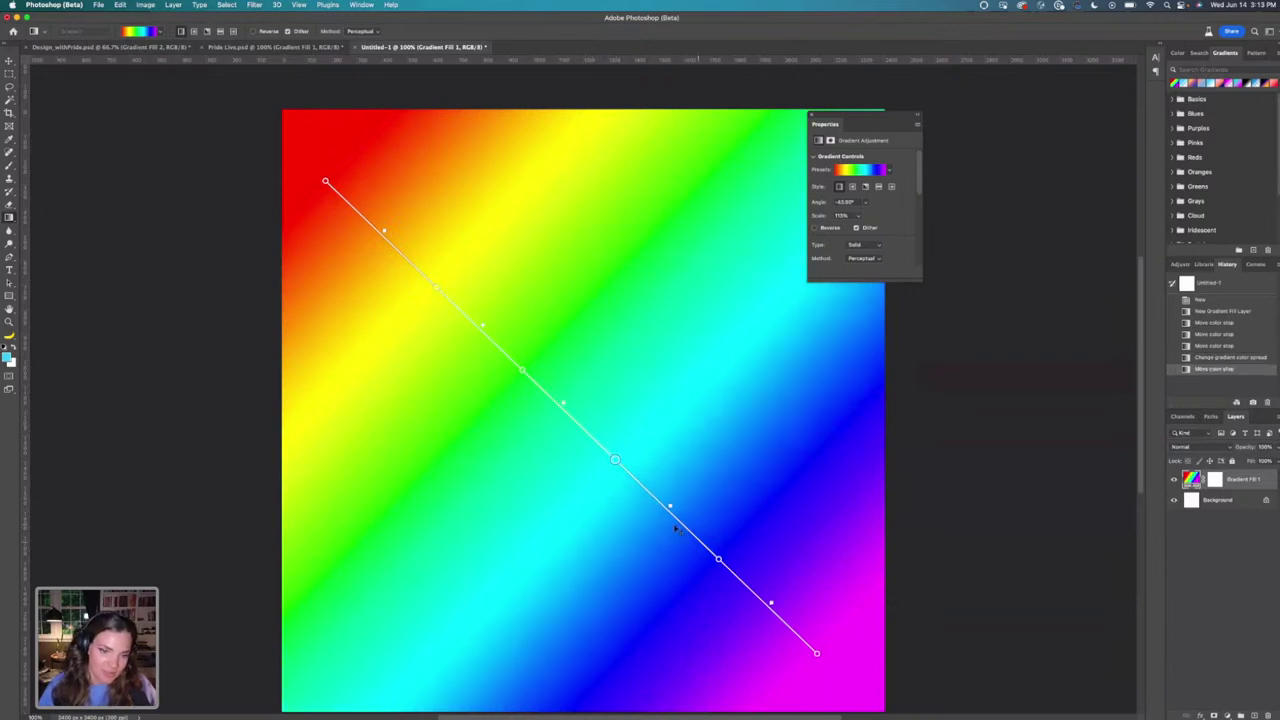
left_click_drag(718, 559, 734, 574)
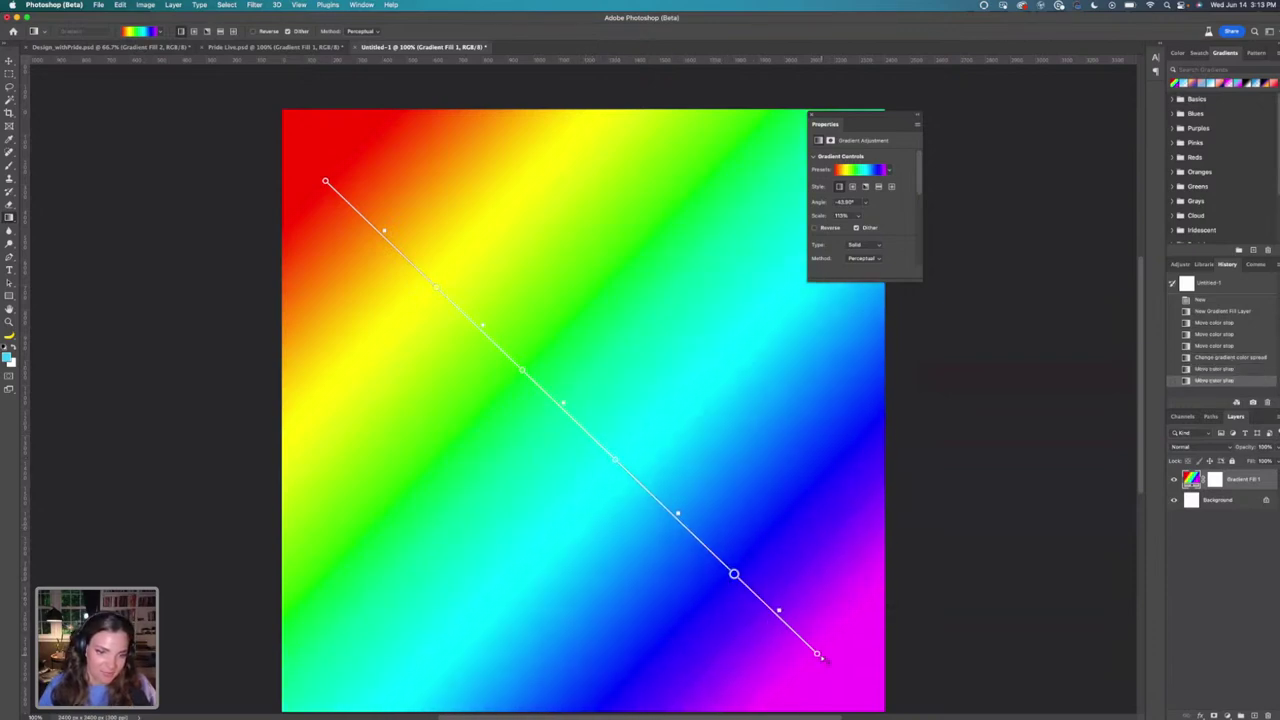
left_click_drag(818, 656, 816, 661)
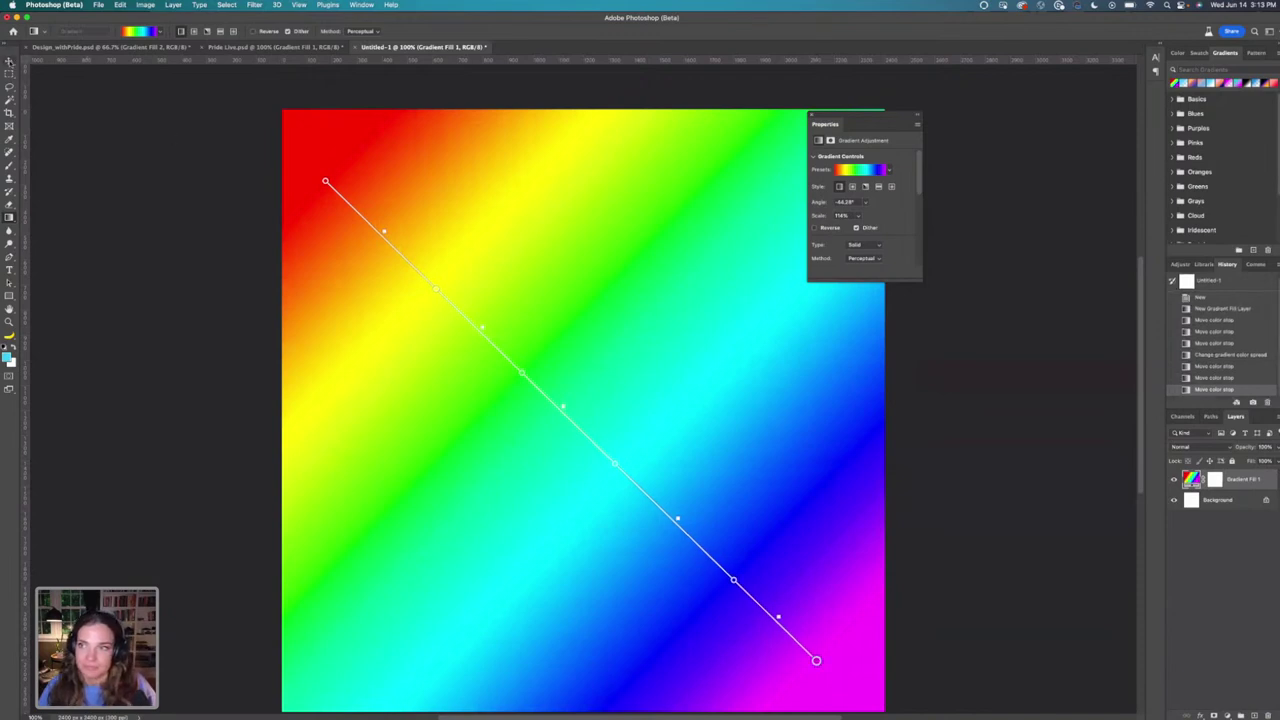
left_click(9, 61)
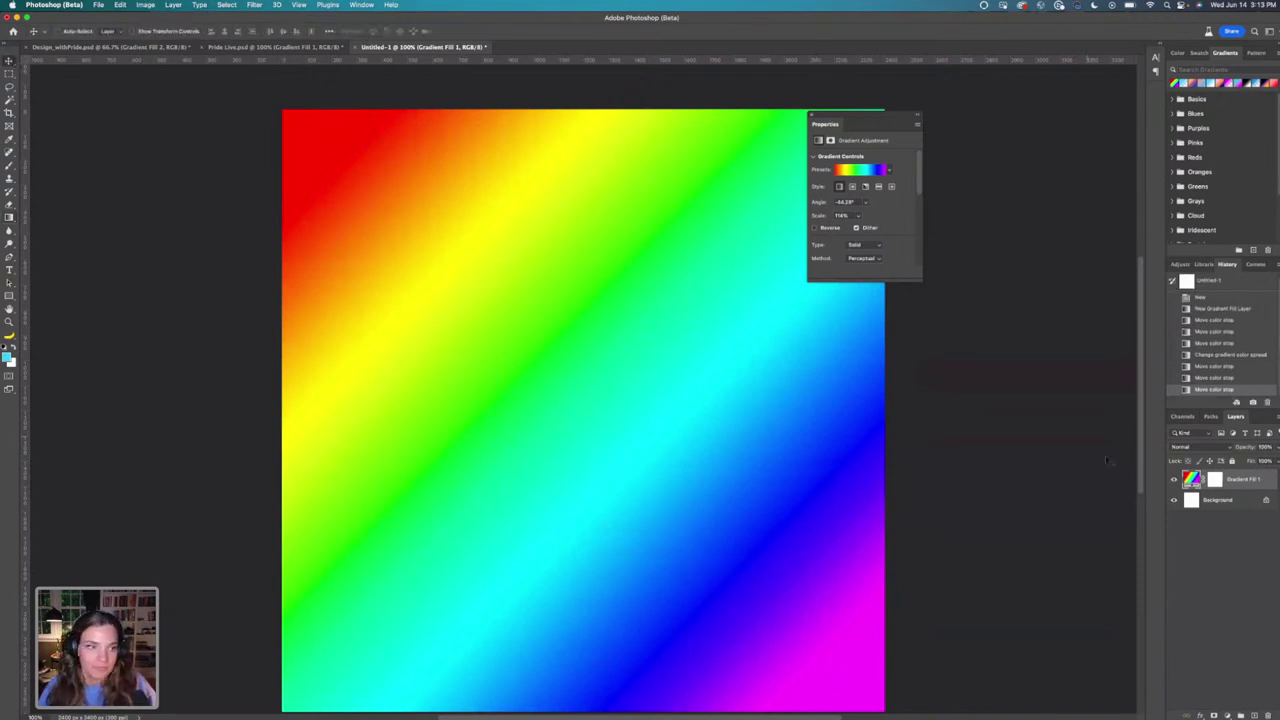
Rasterize the rainbow Gradient Fill layer and drag it into the Pride Live poster.
right_click(1217, 481)
right_click(1190, 480)
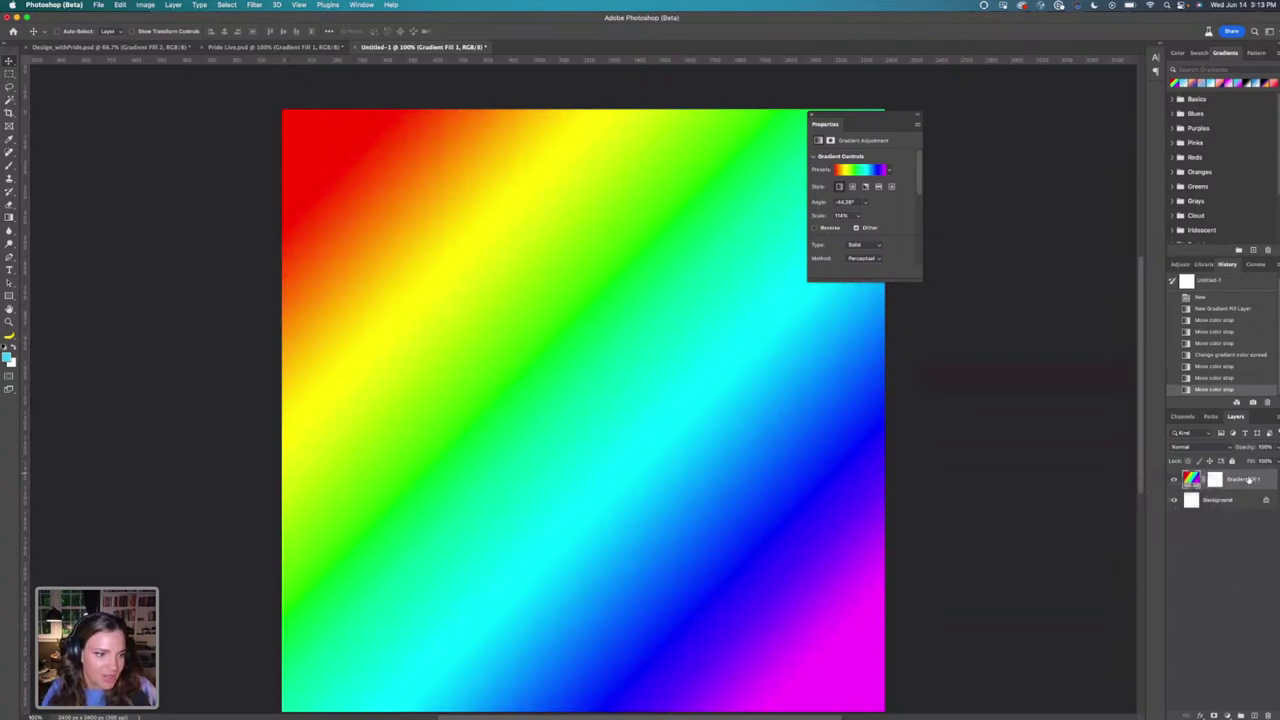
right_click(1190, 480)
left_click(1240, 430)
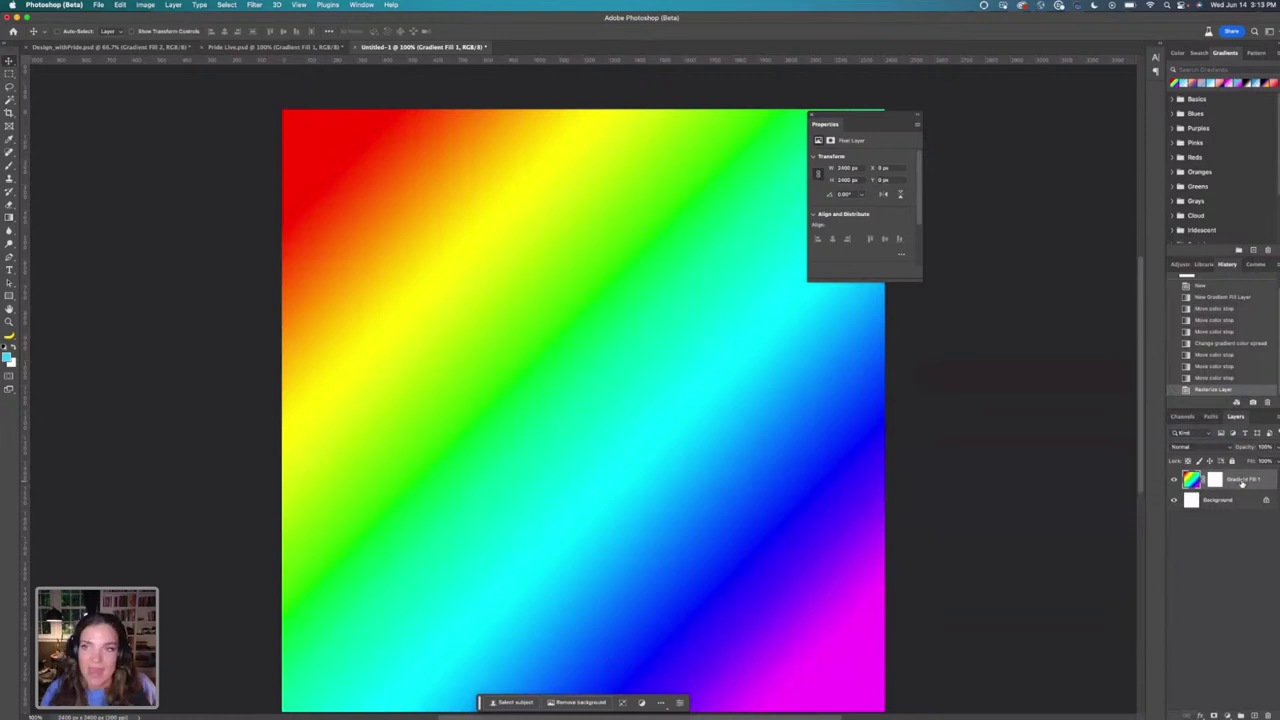
left_click_drag(1241, 483, 613, 307)
Scale the rainbow layer down to a small square positioned over the left lens.
key("super+minus")
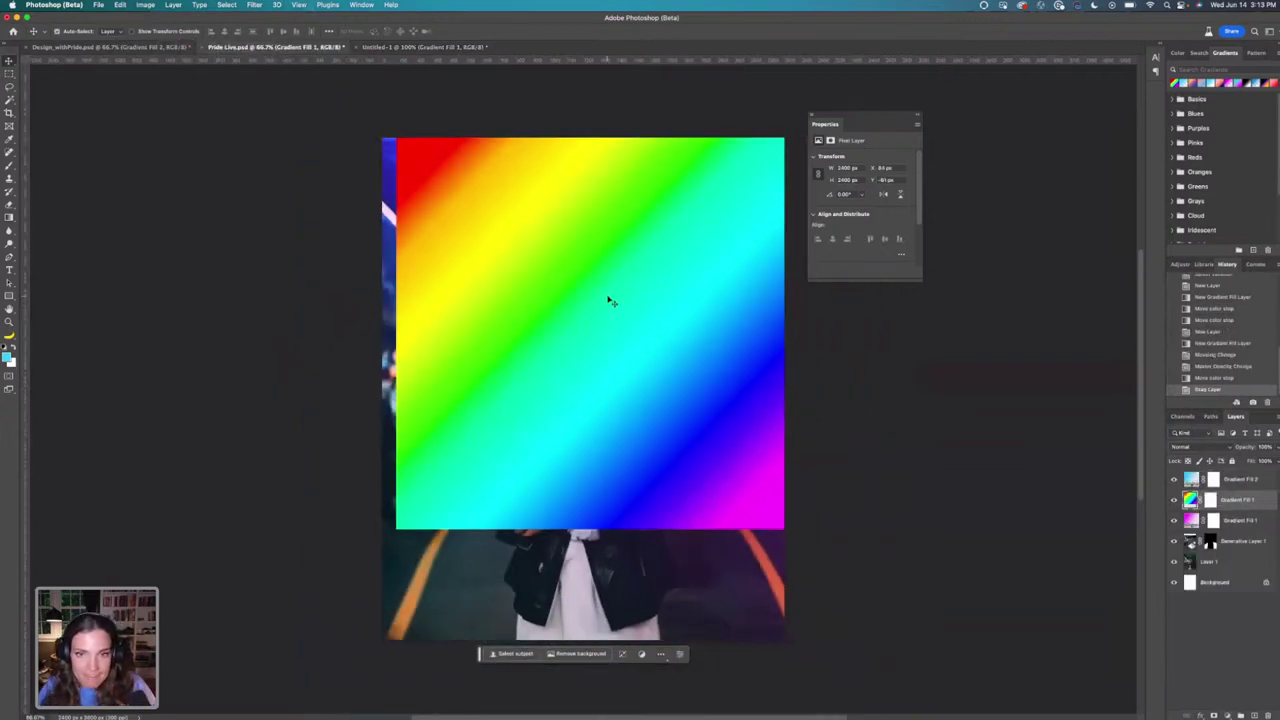
key("super+t")
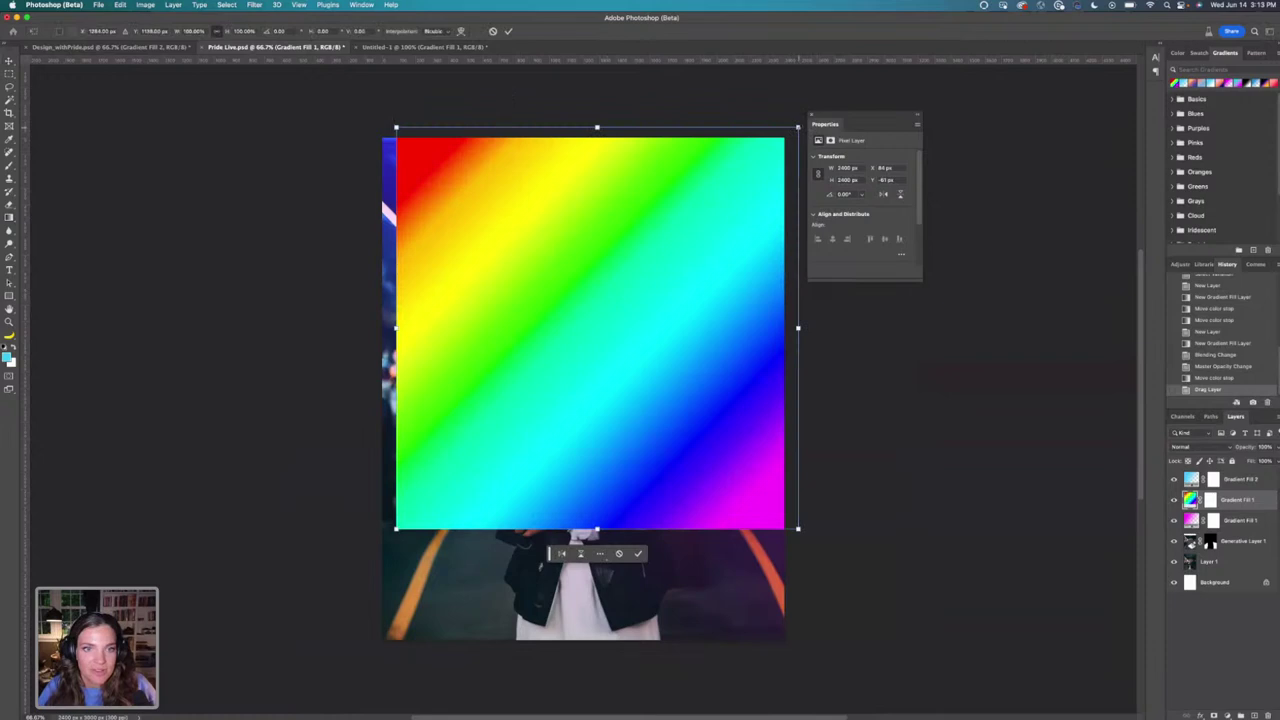
left_click_drag(797, 128, 572, 326)
scroll(572, 326, "up", 5)
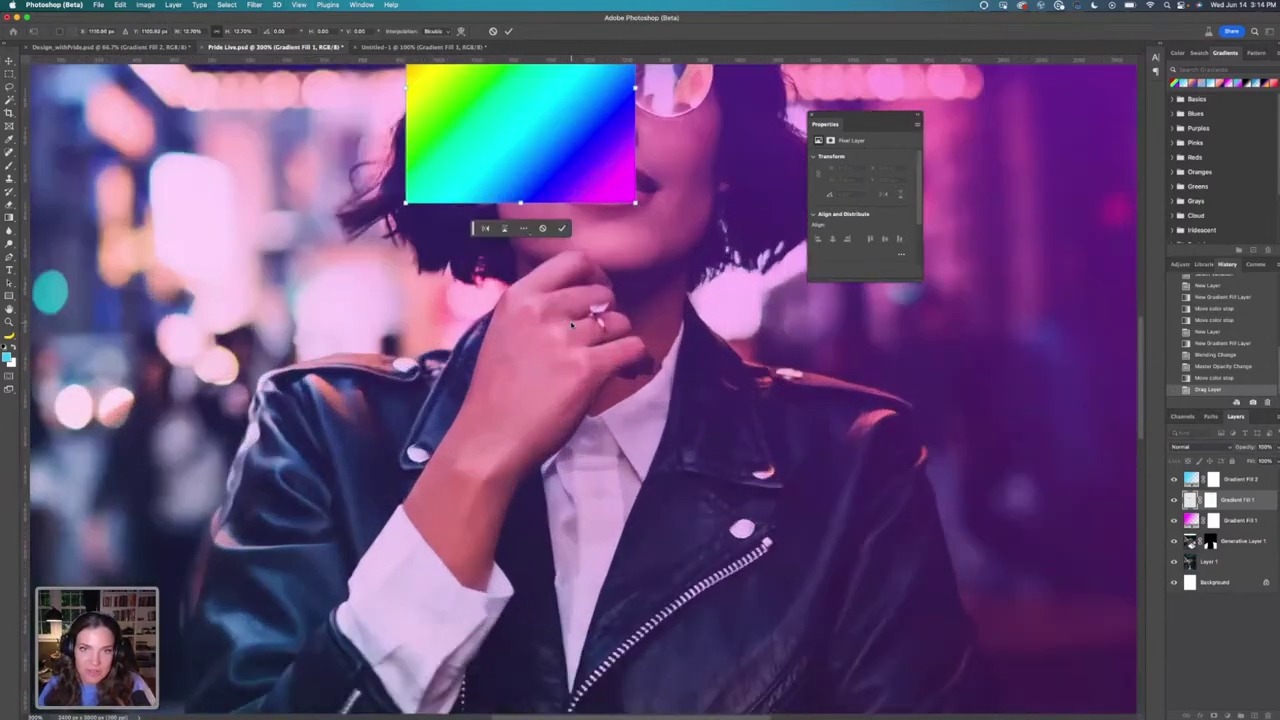
scroll(548, 264, "up", 5)
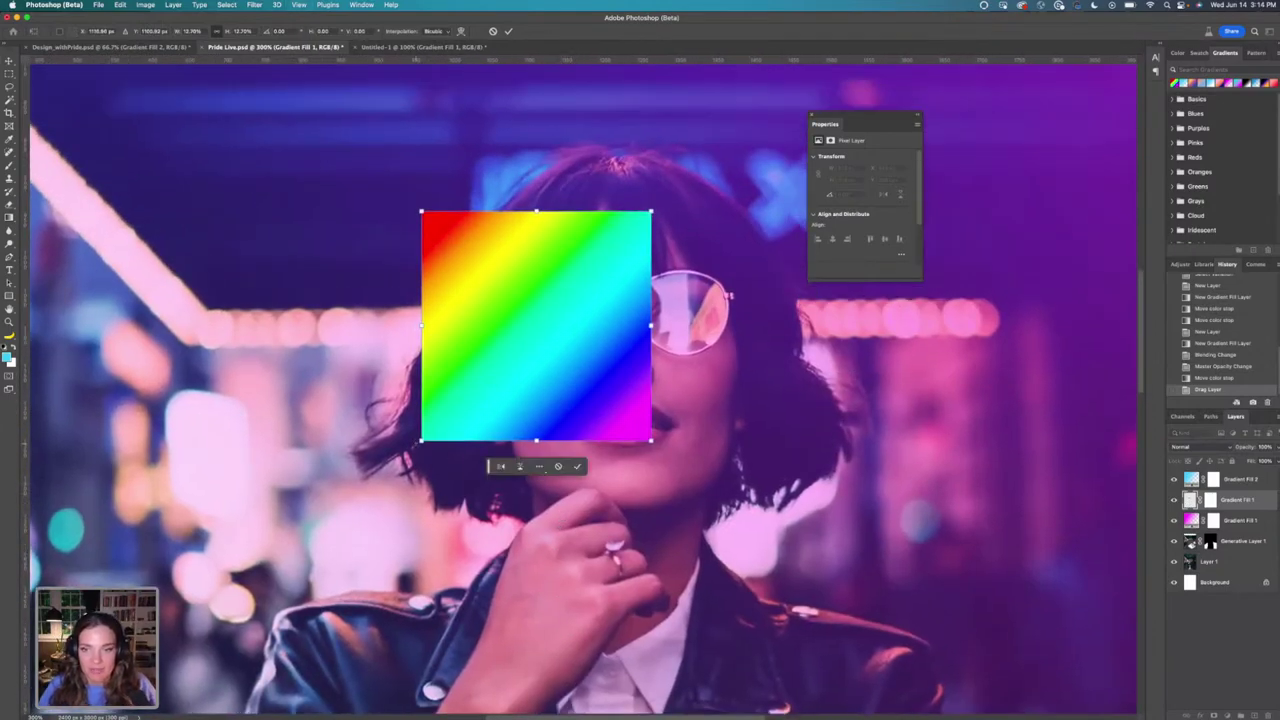
left_click_drag(423, 441, 521, 341)
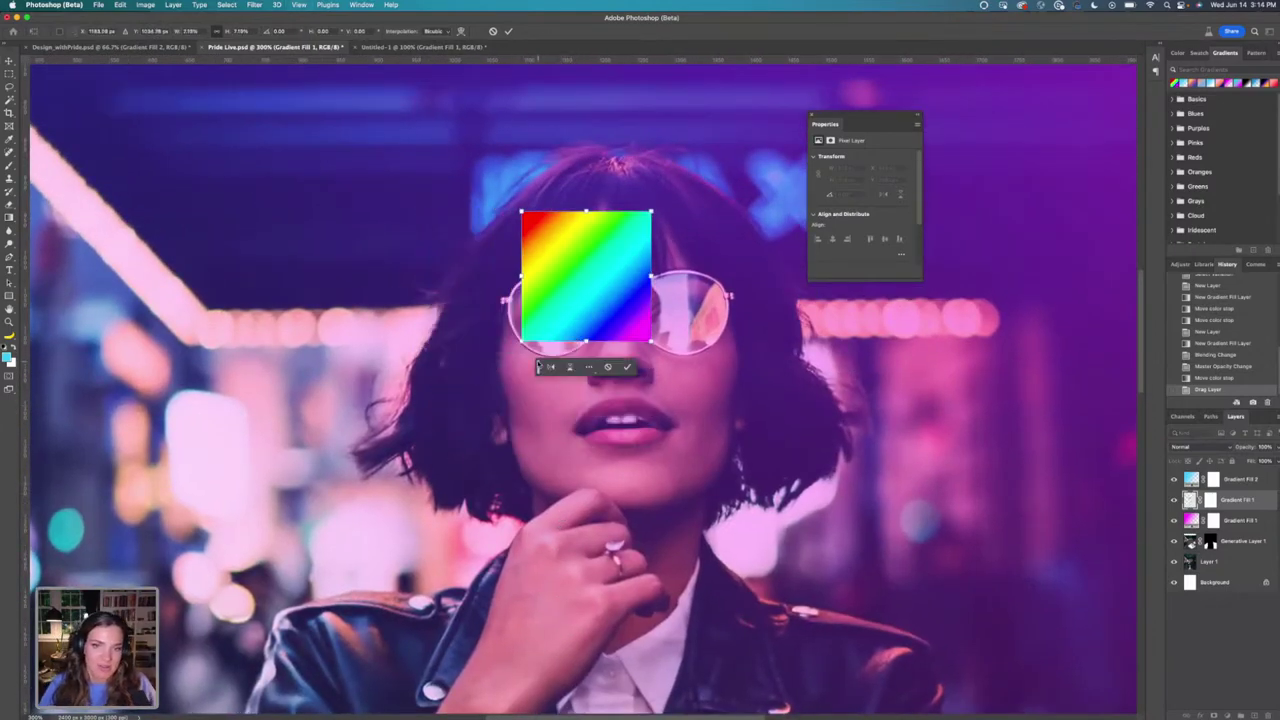
left_click_drag(603, 265, 572, 313)
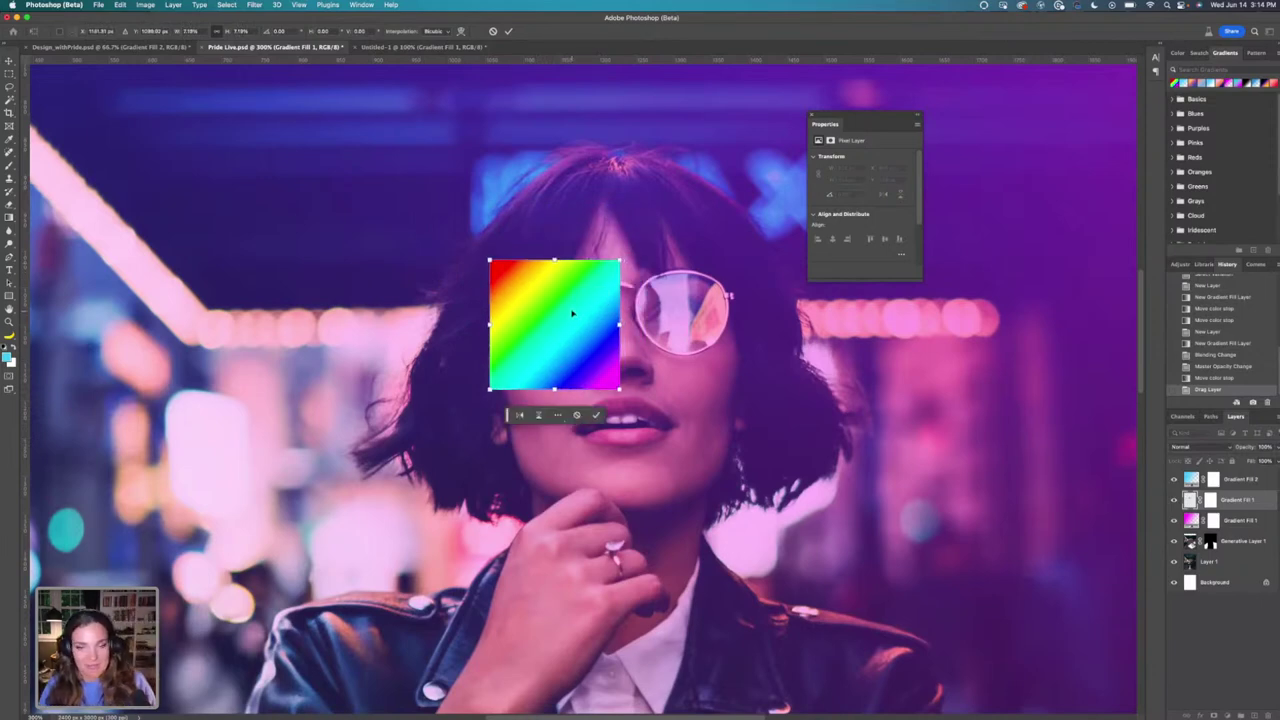
left_click_drag(613, 278, 575, 319)
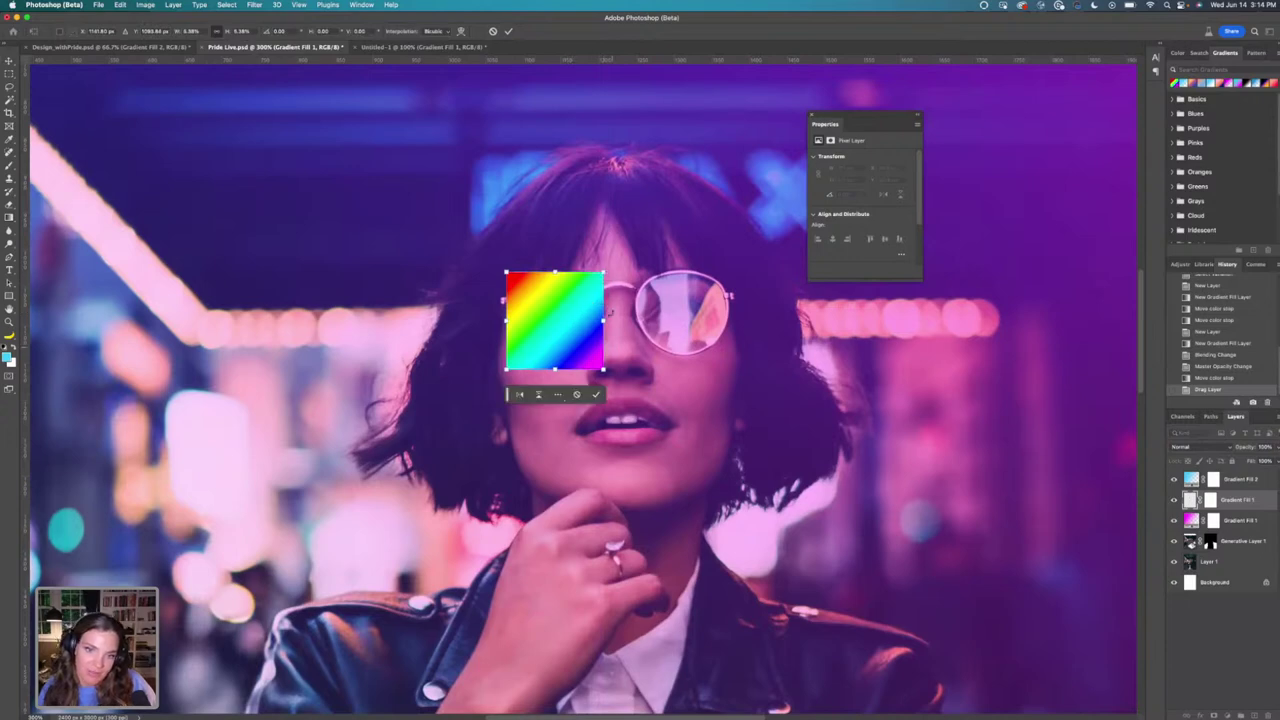
left_click_drag(608, 362, 596, 325)
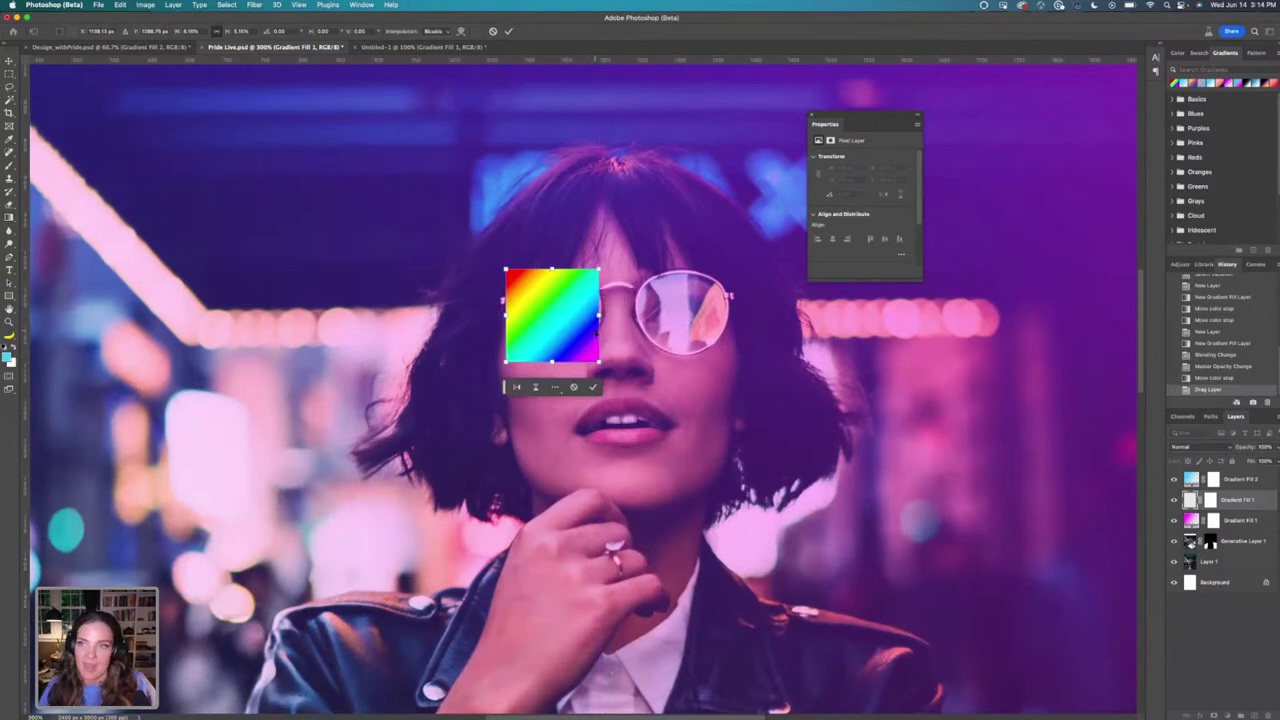
Warp the rainbow square's corners inward so it follows the round left-lens outline.
left_click(120, 5)
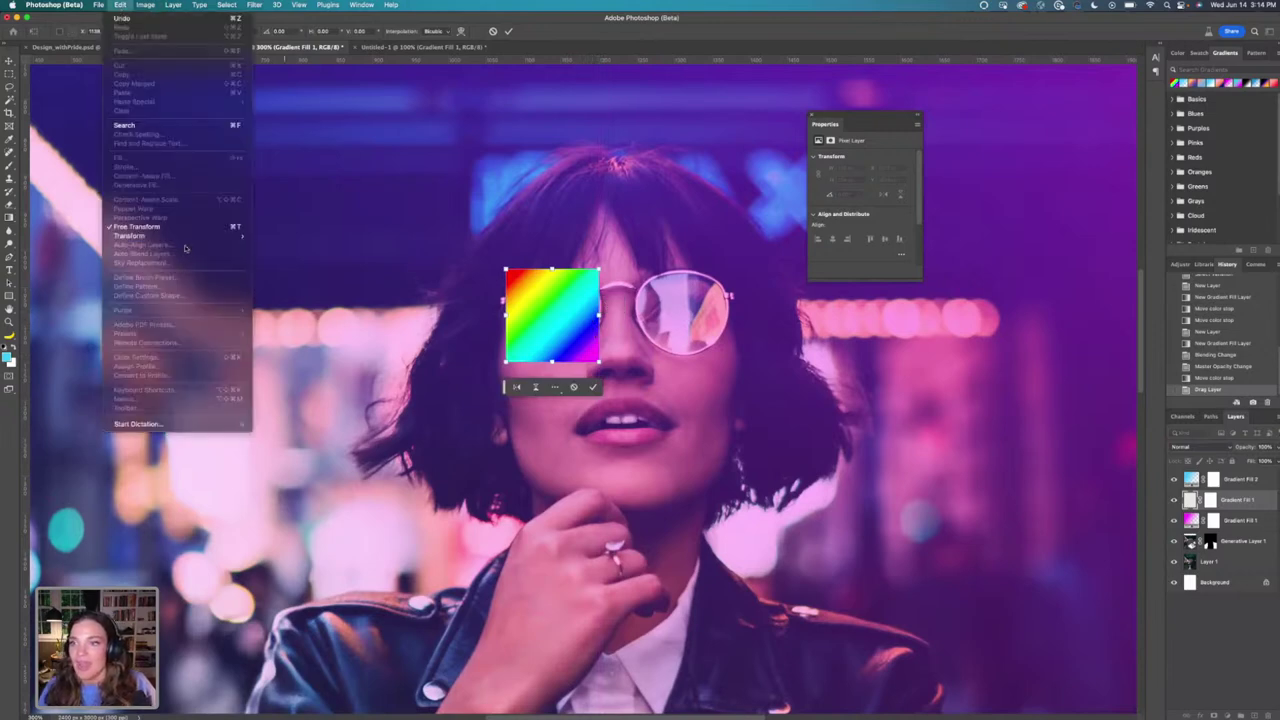
mouse_move(200, 235)
left_click(298, 303)
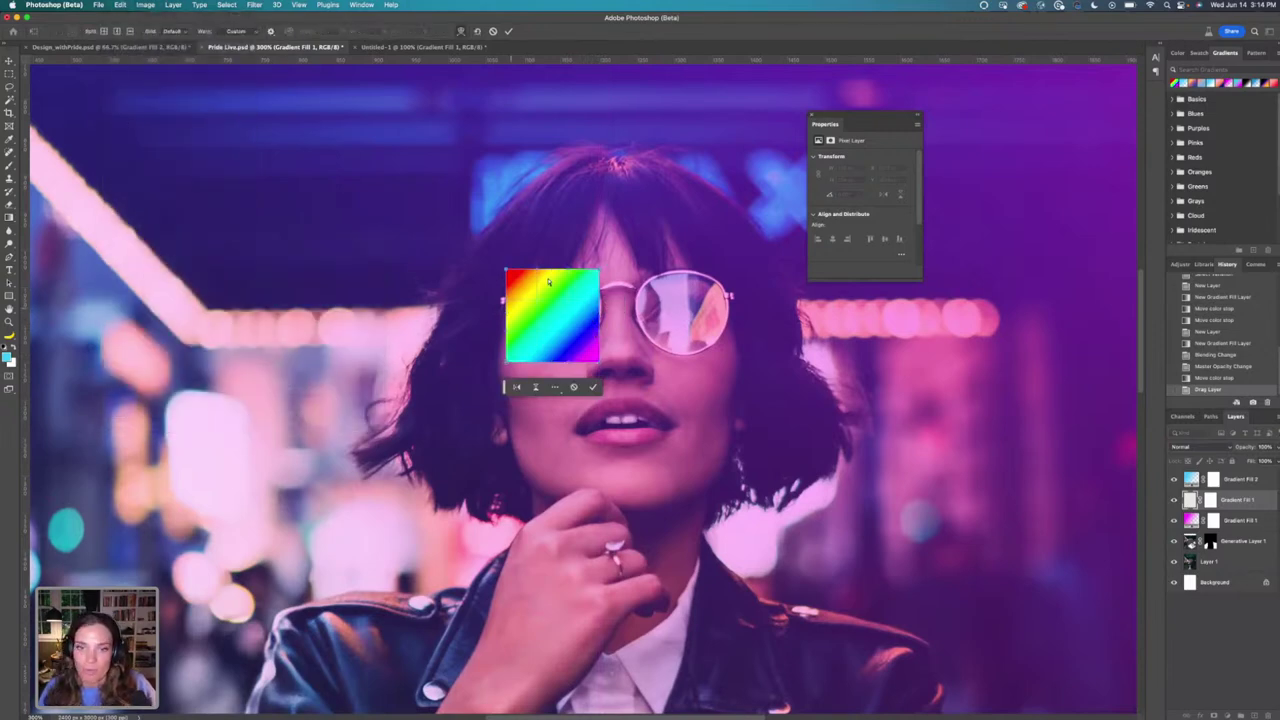
left_click_drag(598, 272, 602, 312)
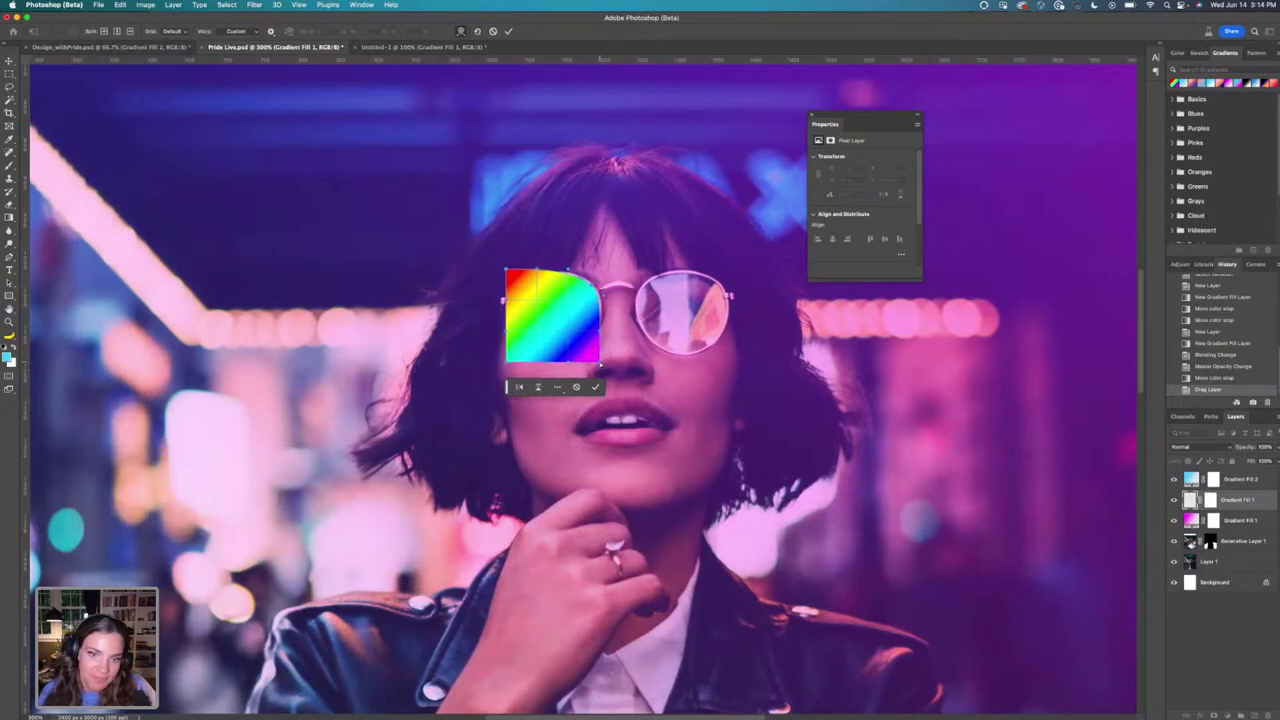
left_click_drag(600, 365, 521, 343)
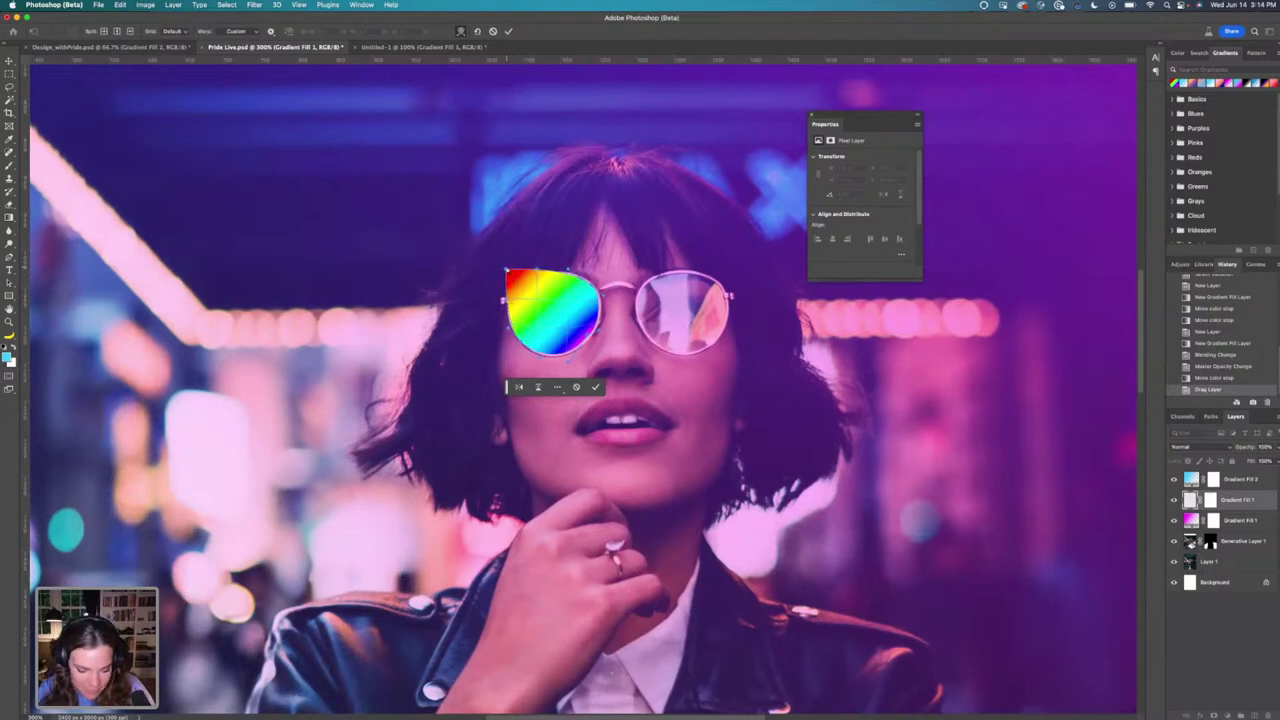
scroll(470, 296, "up", 3)
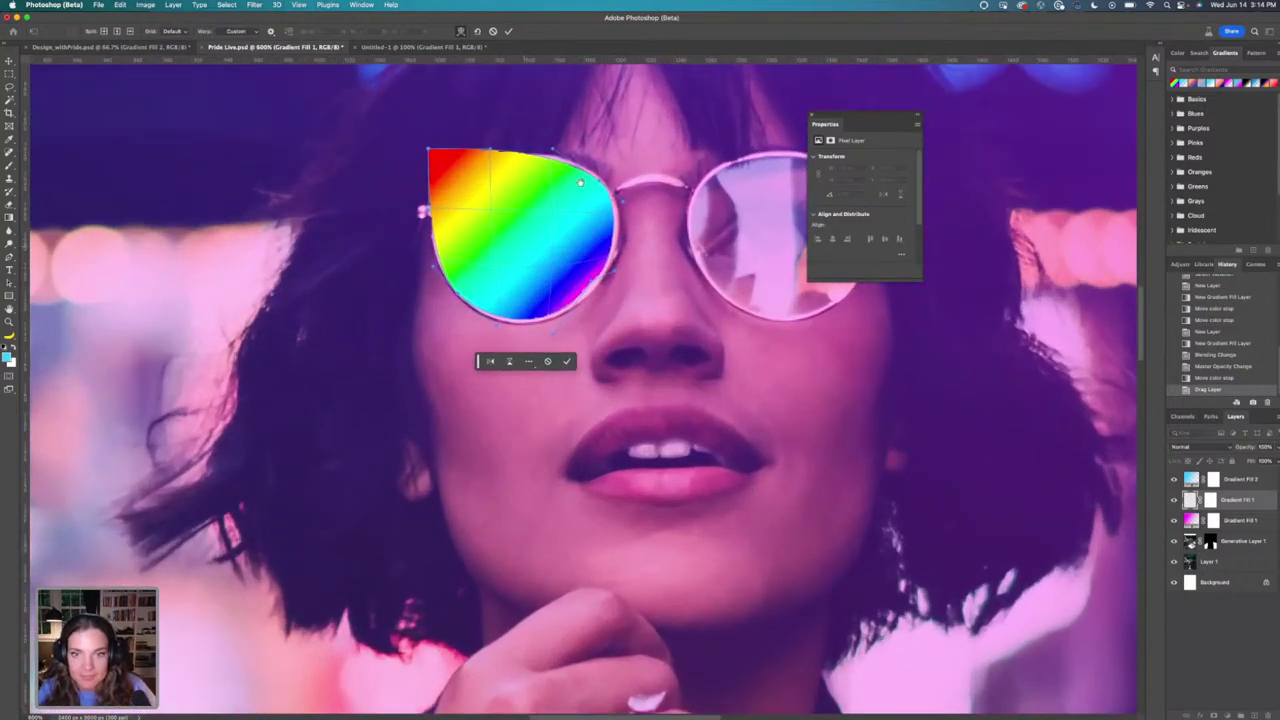
left_click_drag(580, 183, 730, 329)
left_click_drag(577, 276, 593, 312)
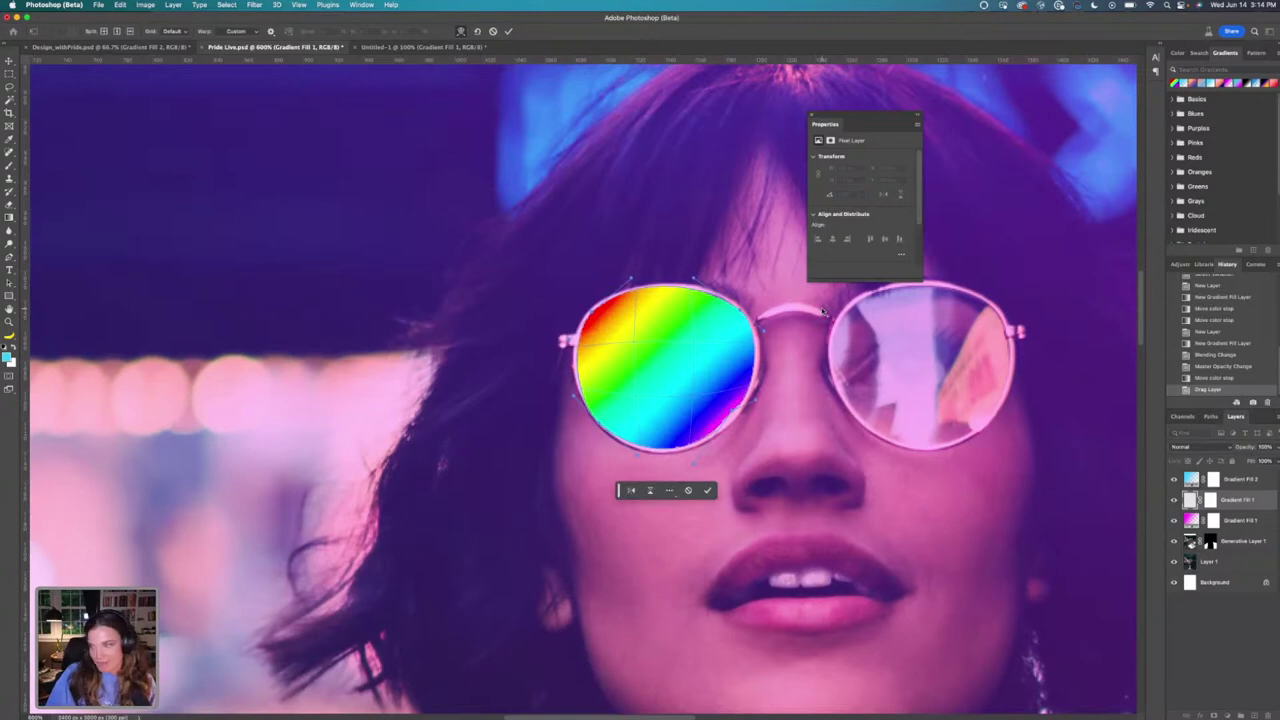
Commit the warp on the rainbow lens.
key("Return")
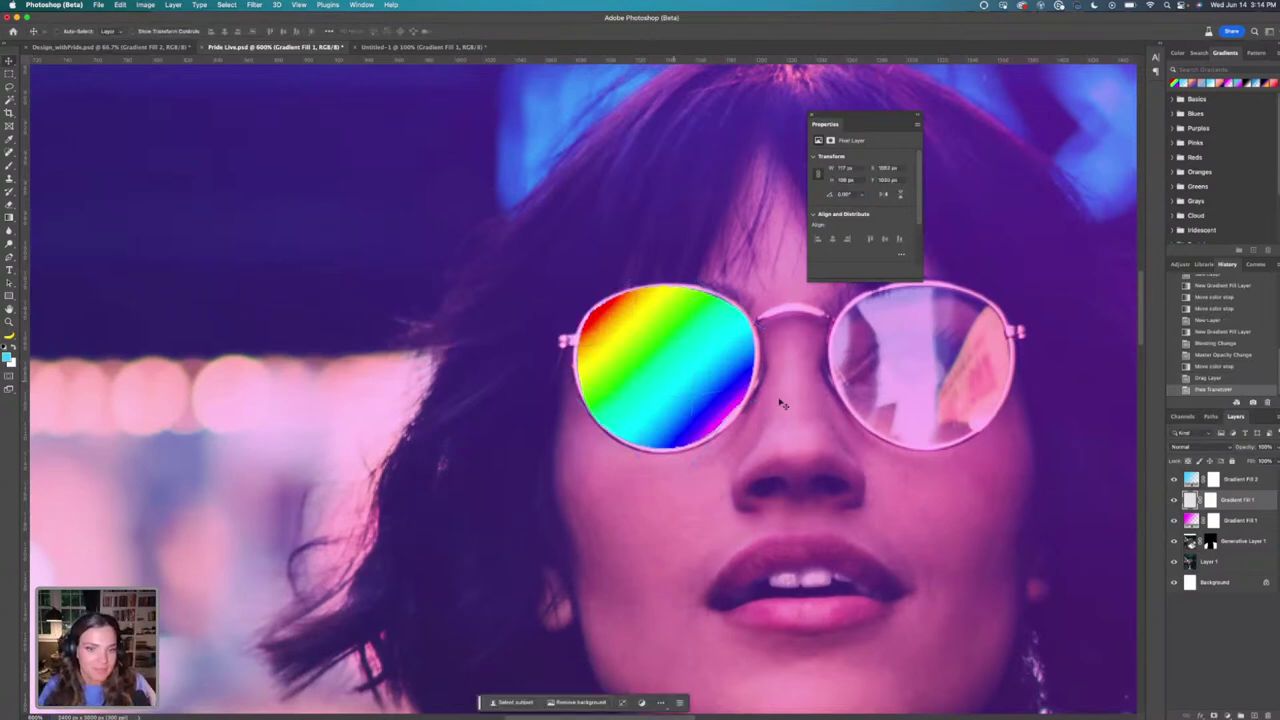
key("ctrl+minus")
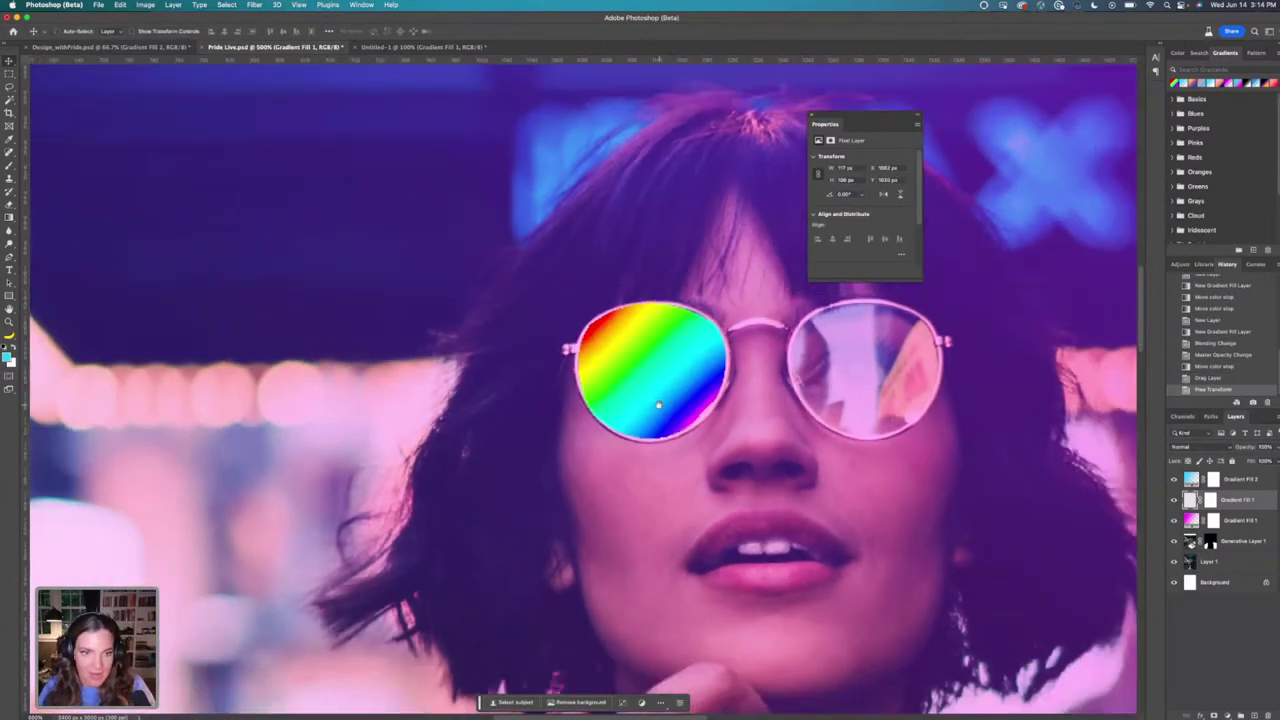
scroll(719, 355, "right", 5)
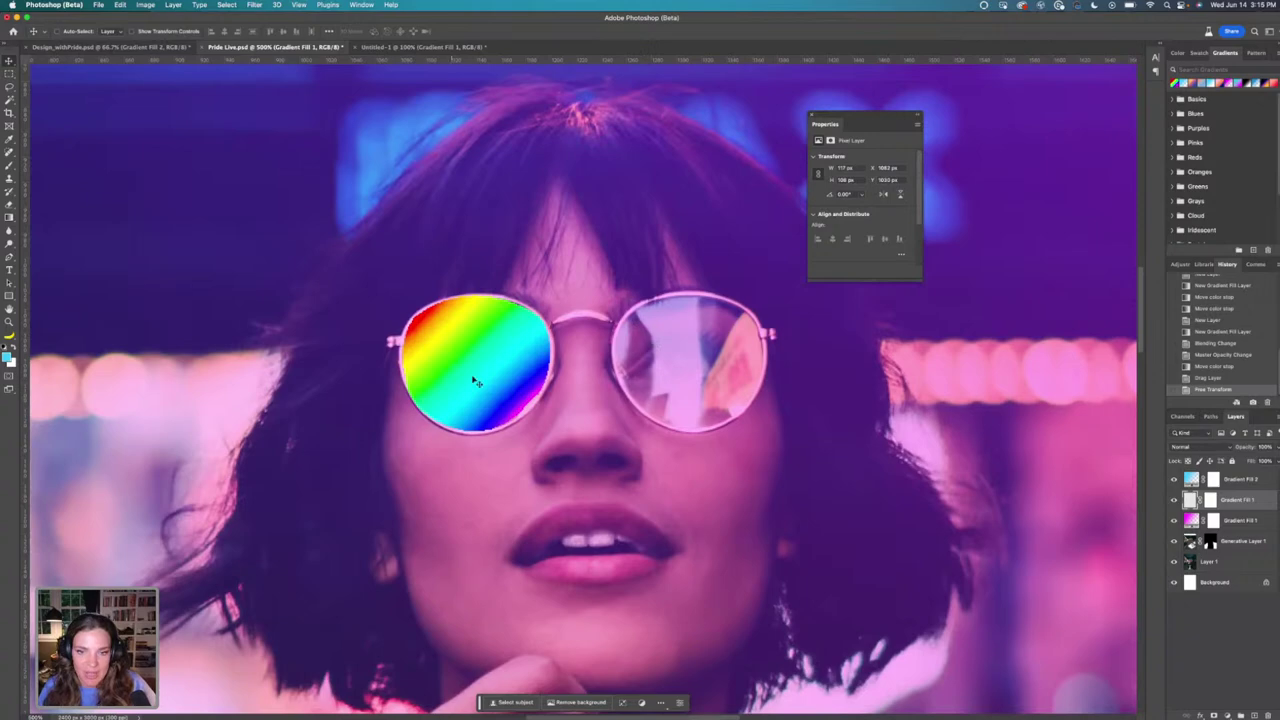
Move the rainbow lens layer to the top of the stack and name it Left Glasses.
left_click_drag(1260, 508, 1241, 484)
double_click(1238, 480)
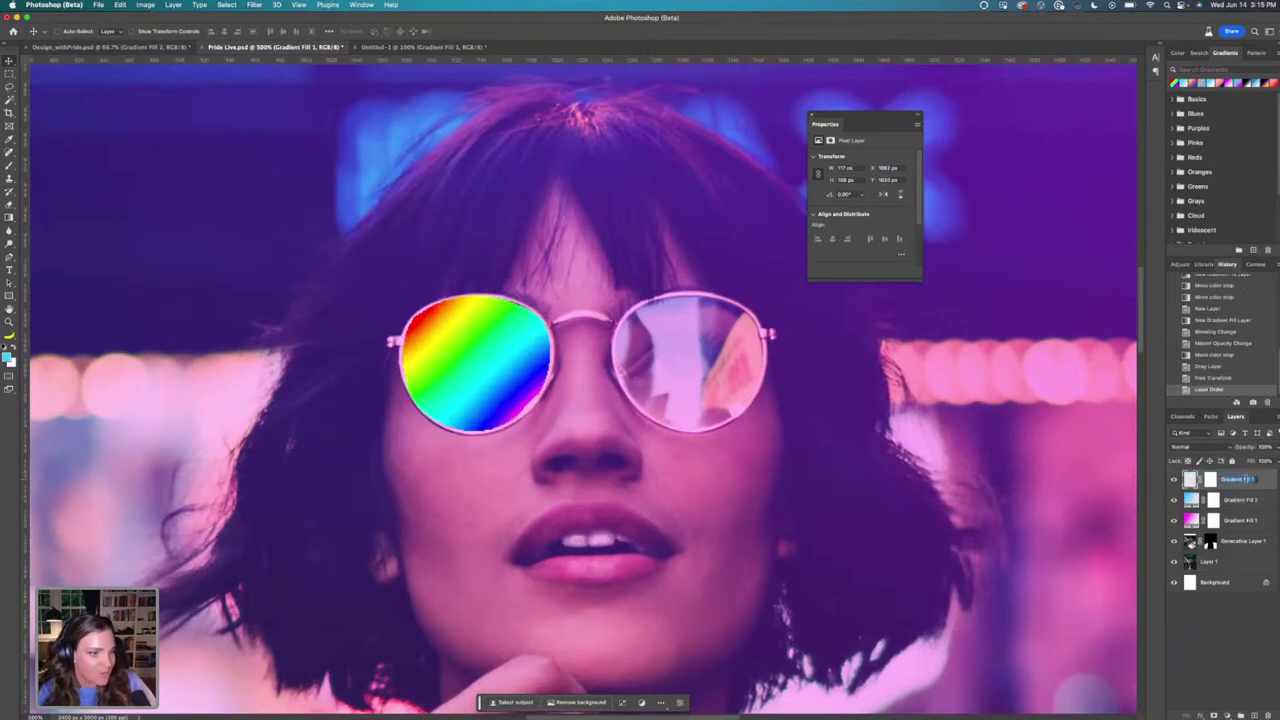
type("L")
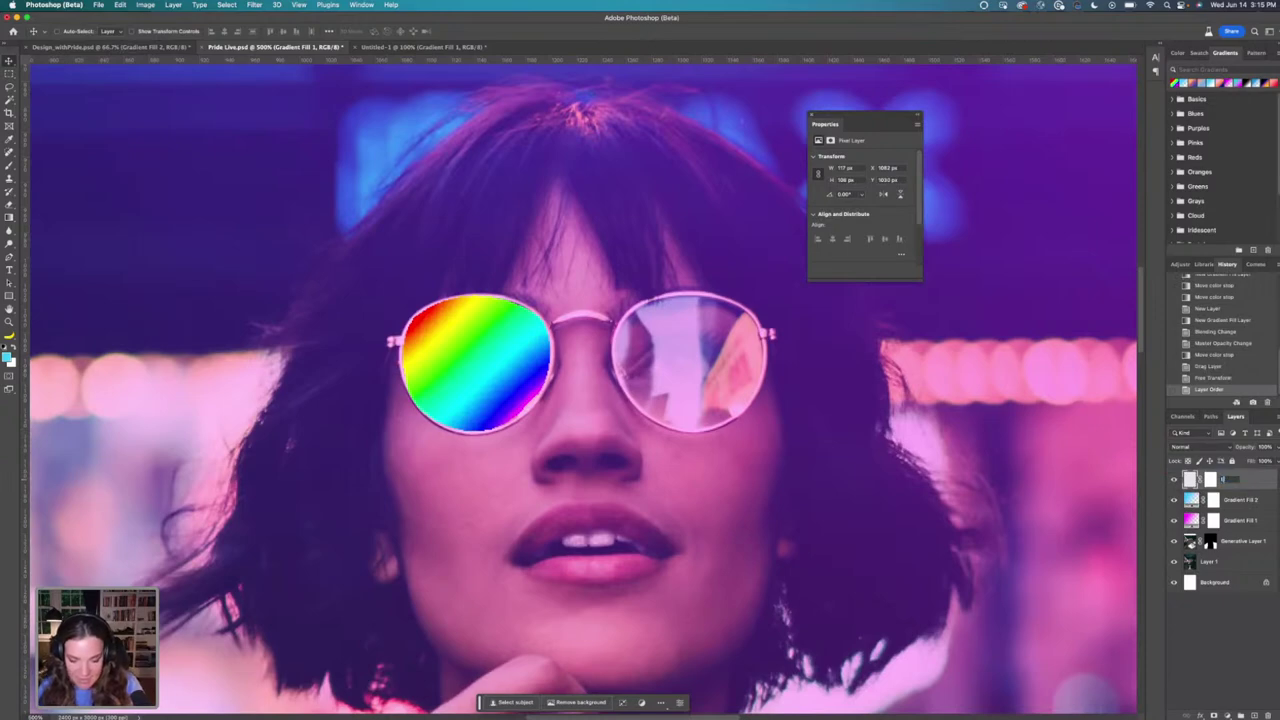
type("eft Glasses")
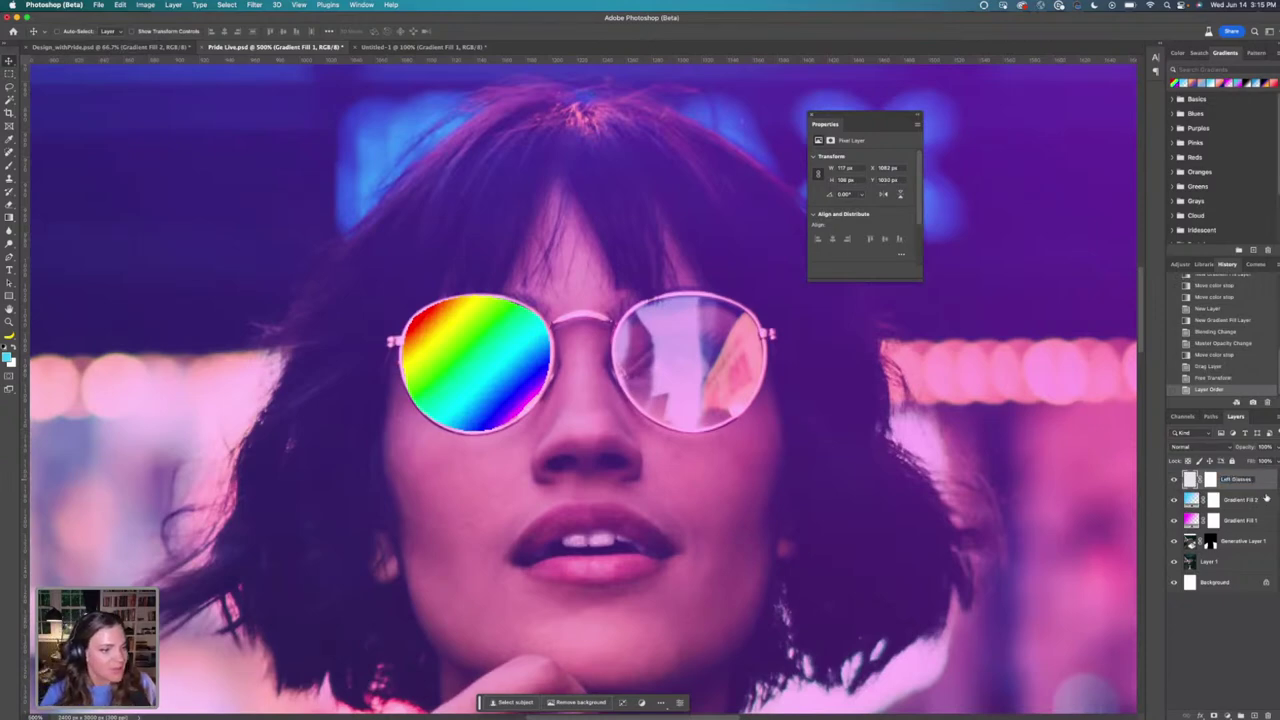
key("Return")
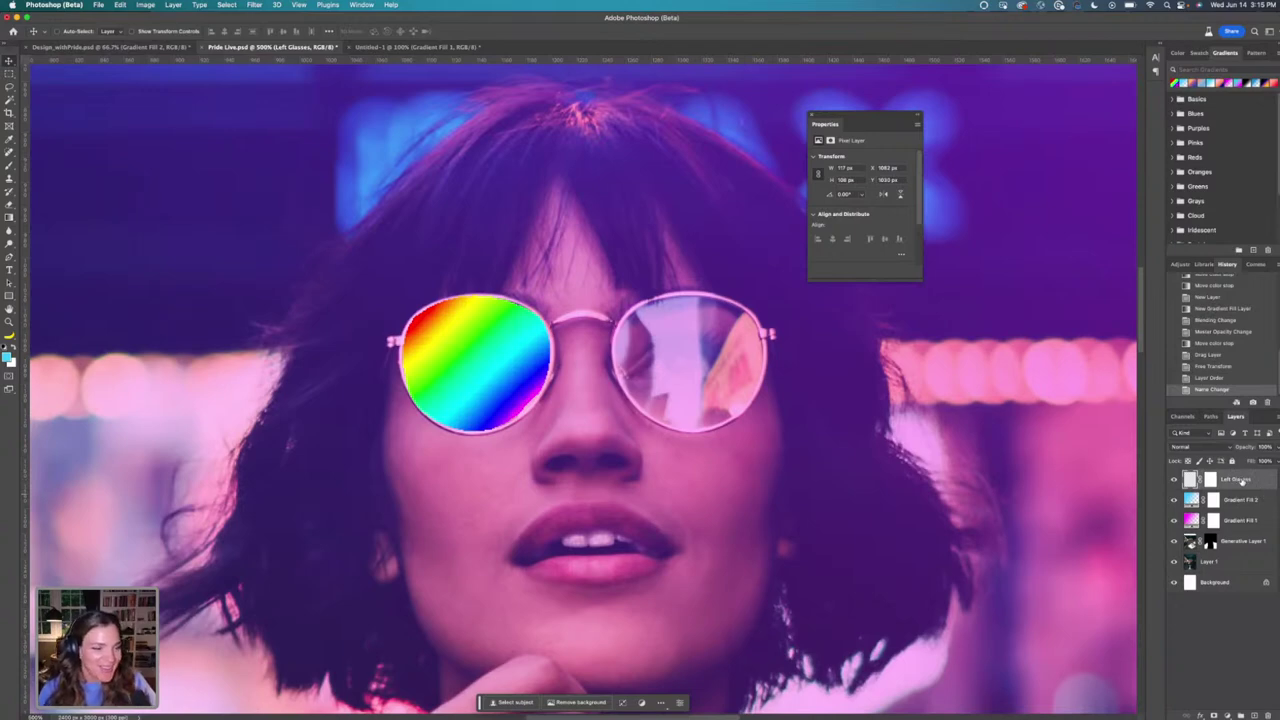
Split the Current Layer Blend If white slider at about 180 so lens reflections show through.
double_click(1262, 483)
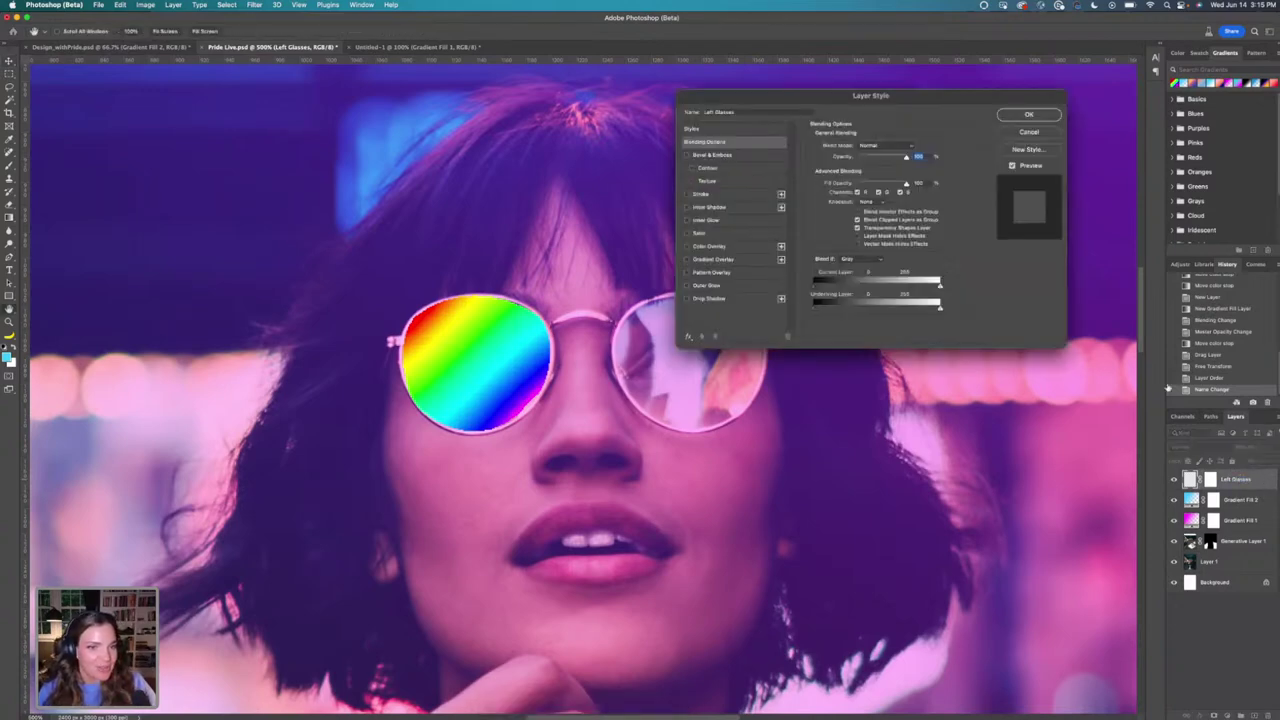
left_click_drag(903, 101, 848, 105)
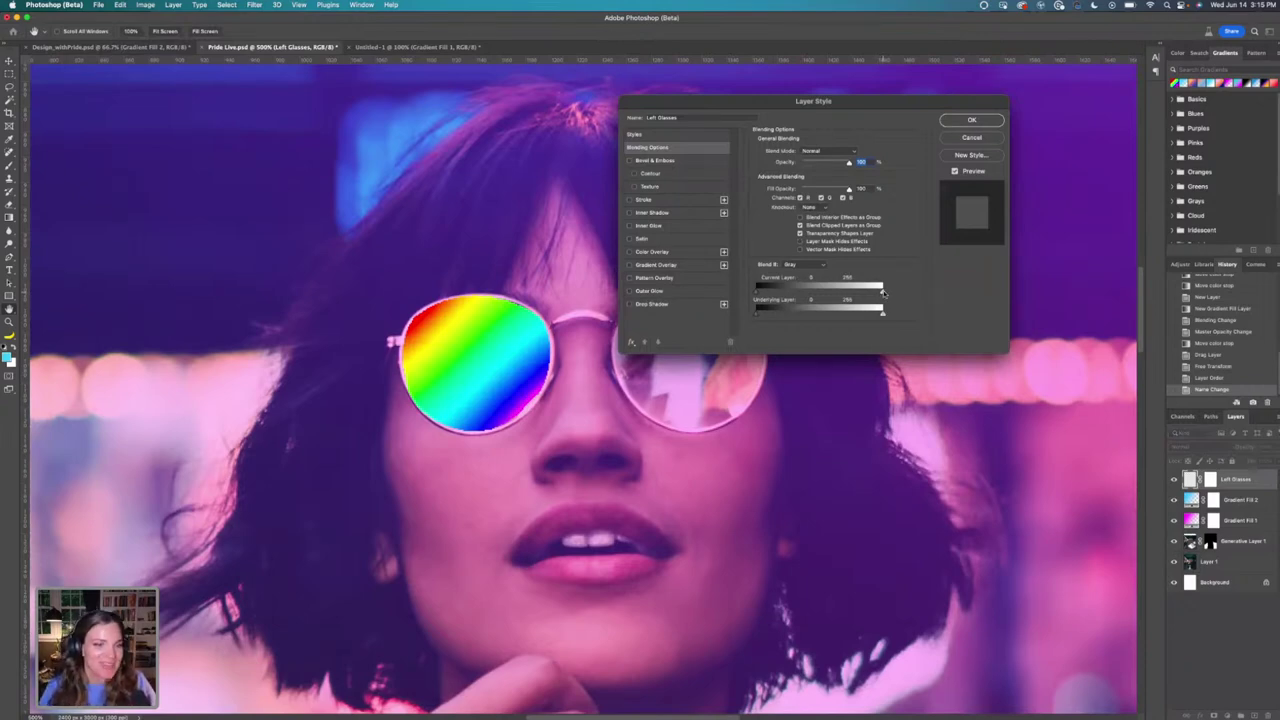
mouse_move(883, 291)
left_mouse_down()
mouse_move(824, 292)
mouse_move(894, 306)
left_mouse_up()
key("alt")
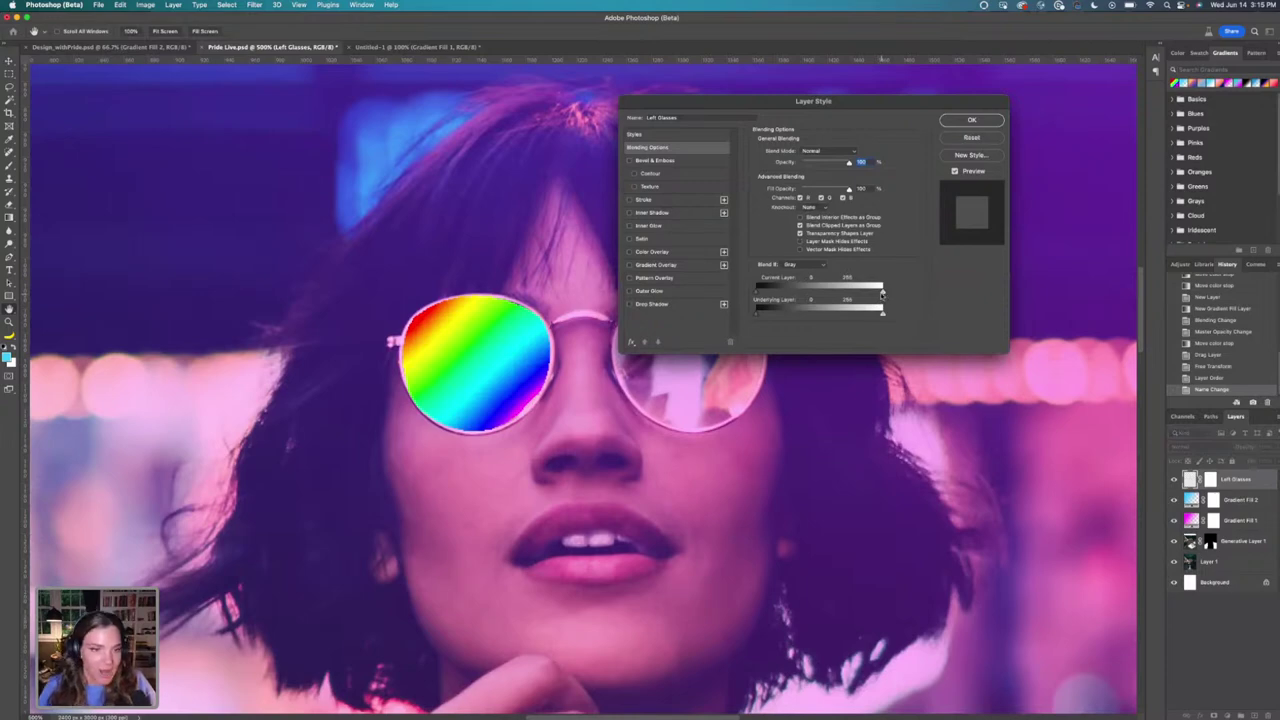
mouse_move(882, 293)
left_mouse_down()
mouse_move(757, 294)
mouse_move(800, 319)
mouse_move(882, 316)
left_mouse_up()
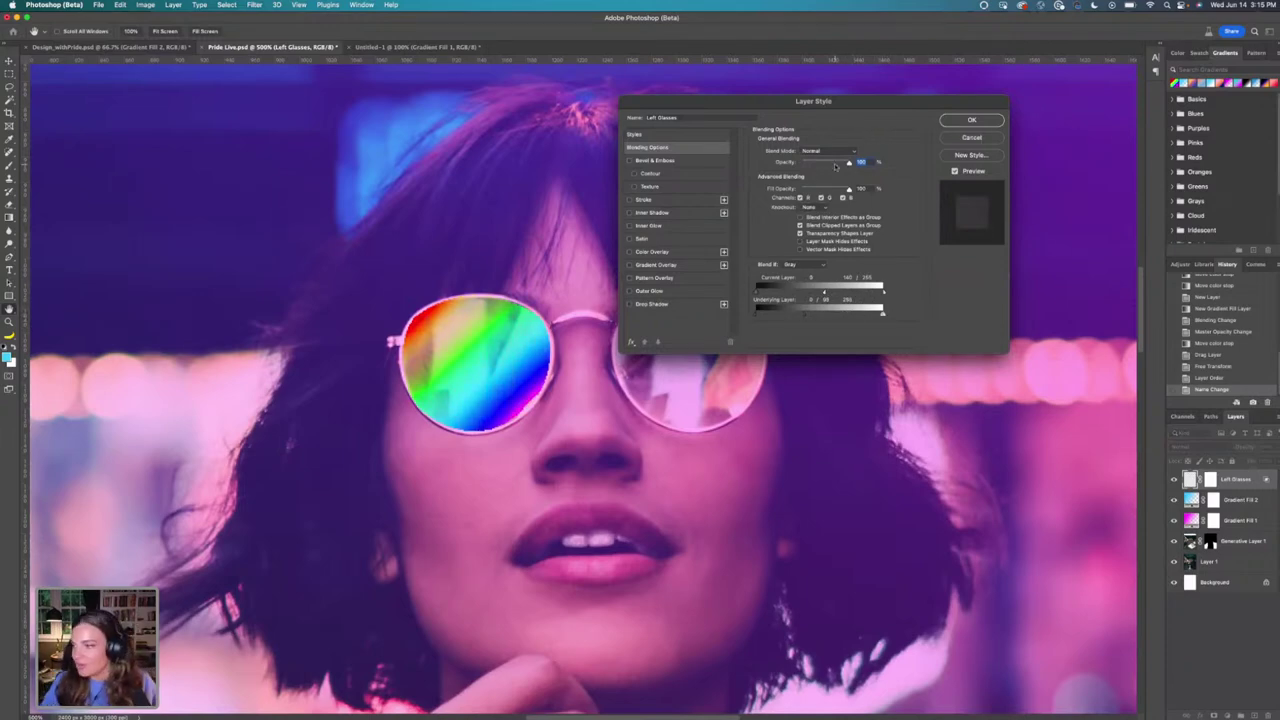
left_click(966, 120)
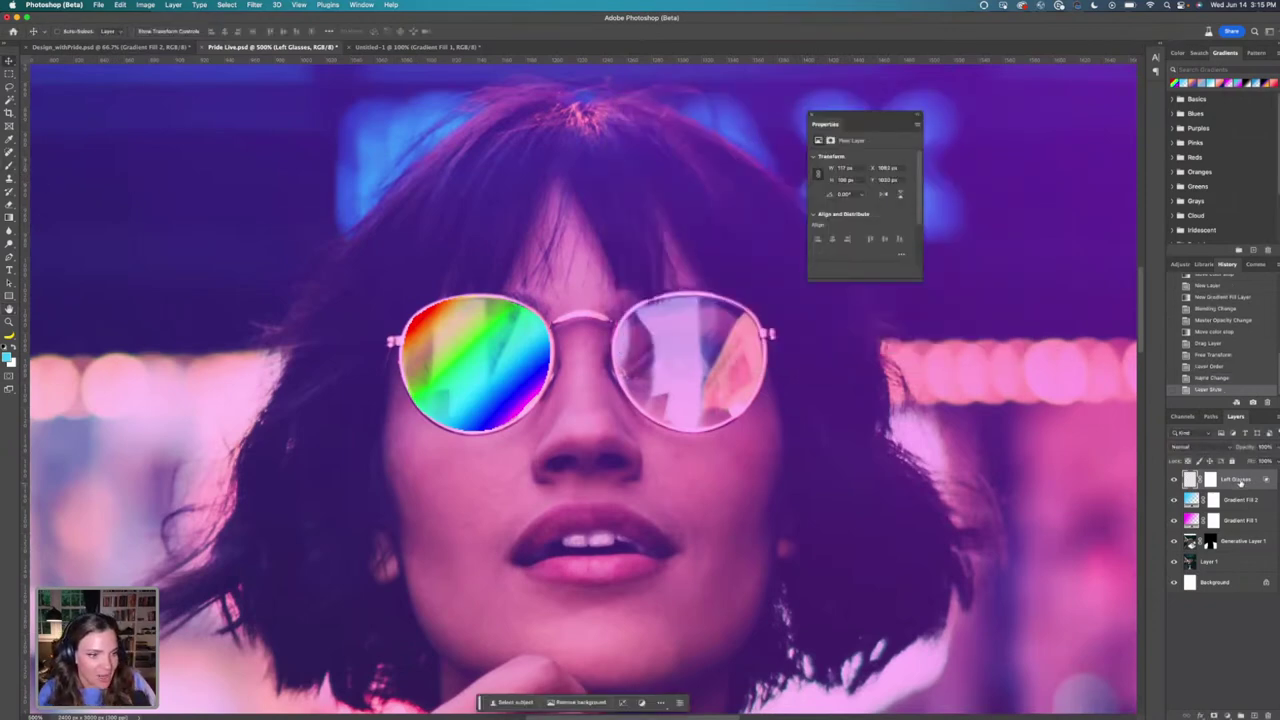
Duplicate Left Glasses, flip the copy horizontally and place it over the right lens.
left_click_drag(1240, 482, 1255, 716)
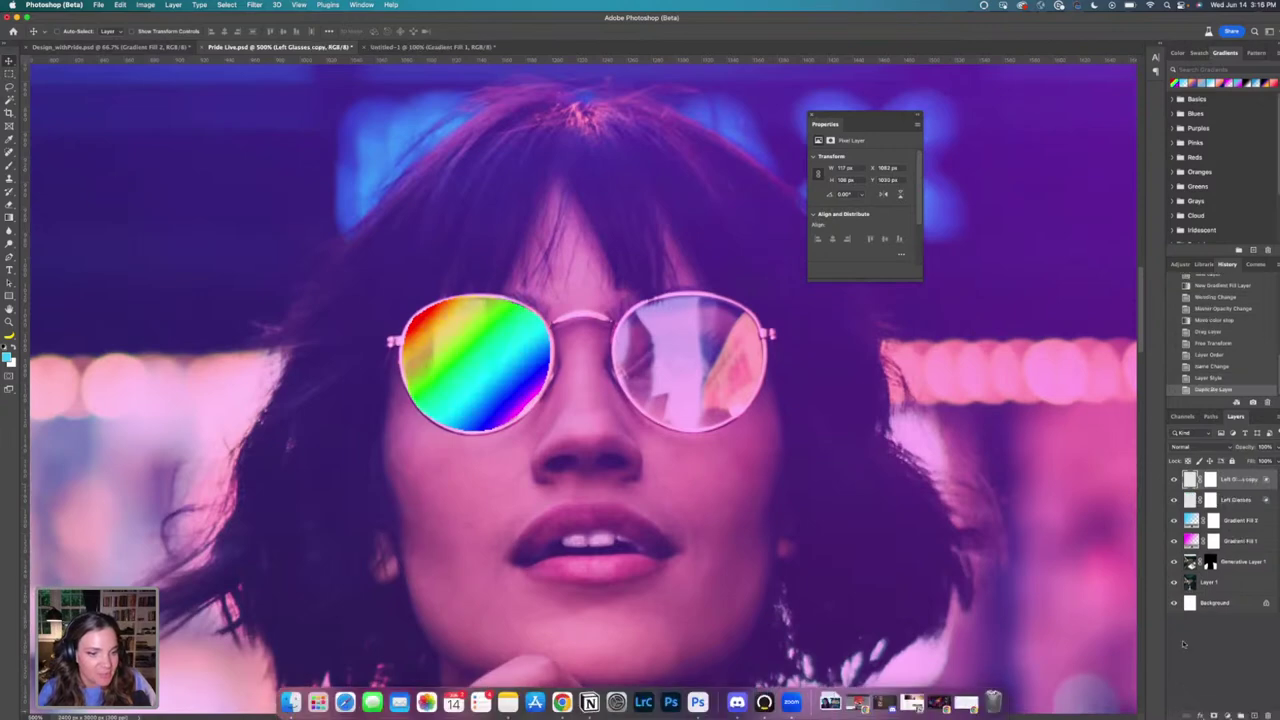
left_click(120, 5)
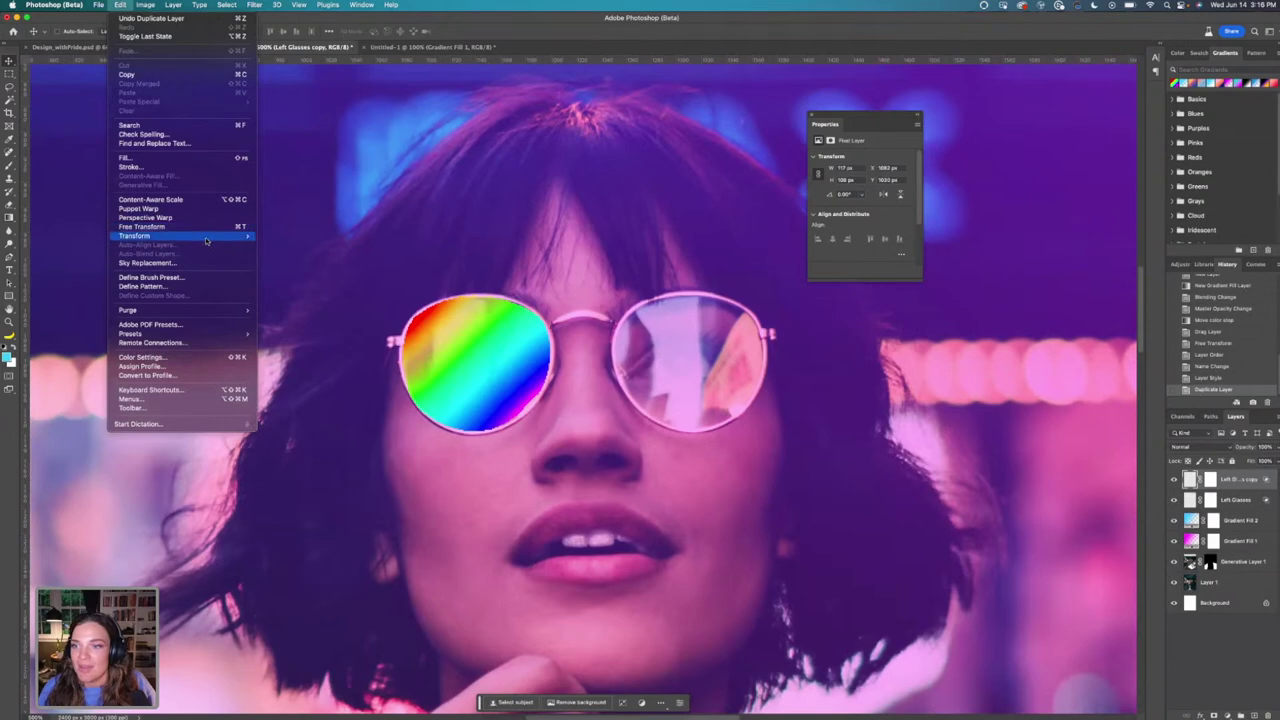
mouse_move(140, 235)
left_click(349, 412)
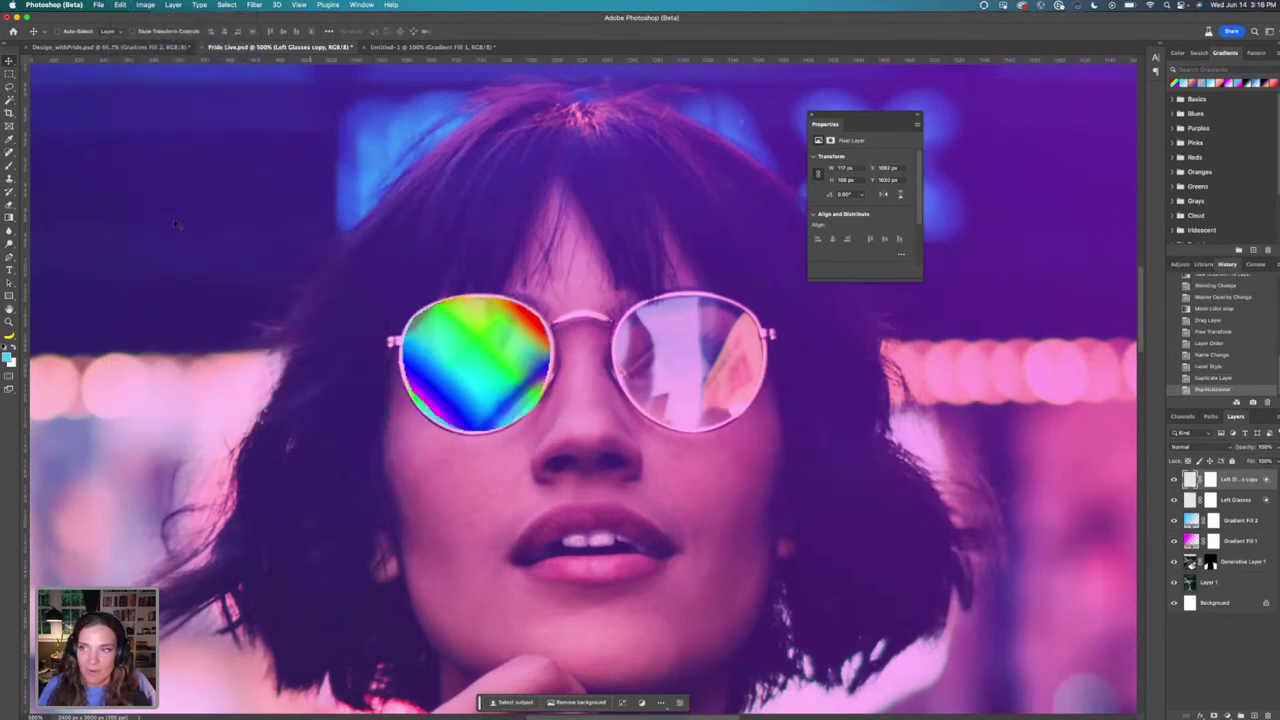
left_click_drag(471, 374, 674, 375)
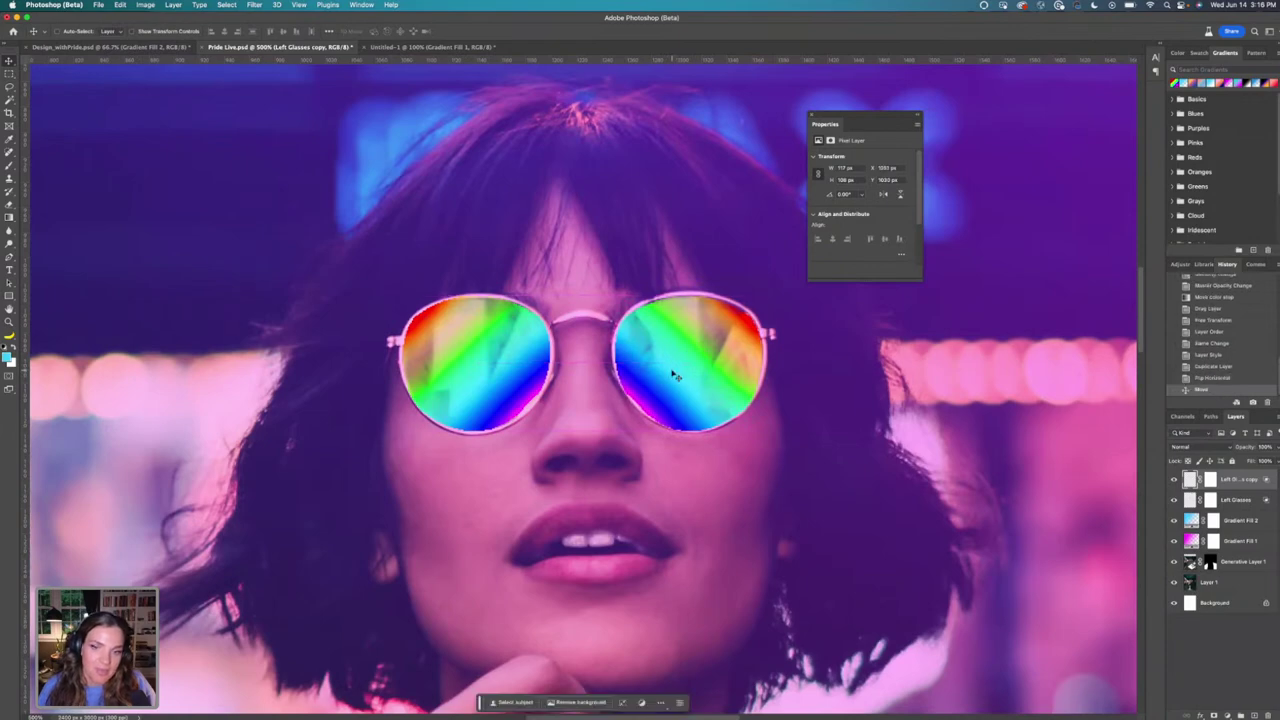
key("super+minus")
key("super+minus")
key("super+minus")
key("super+minus")
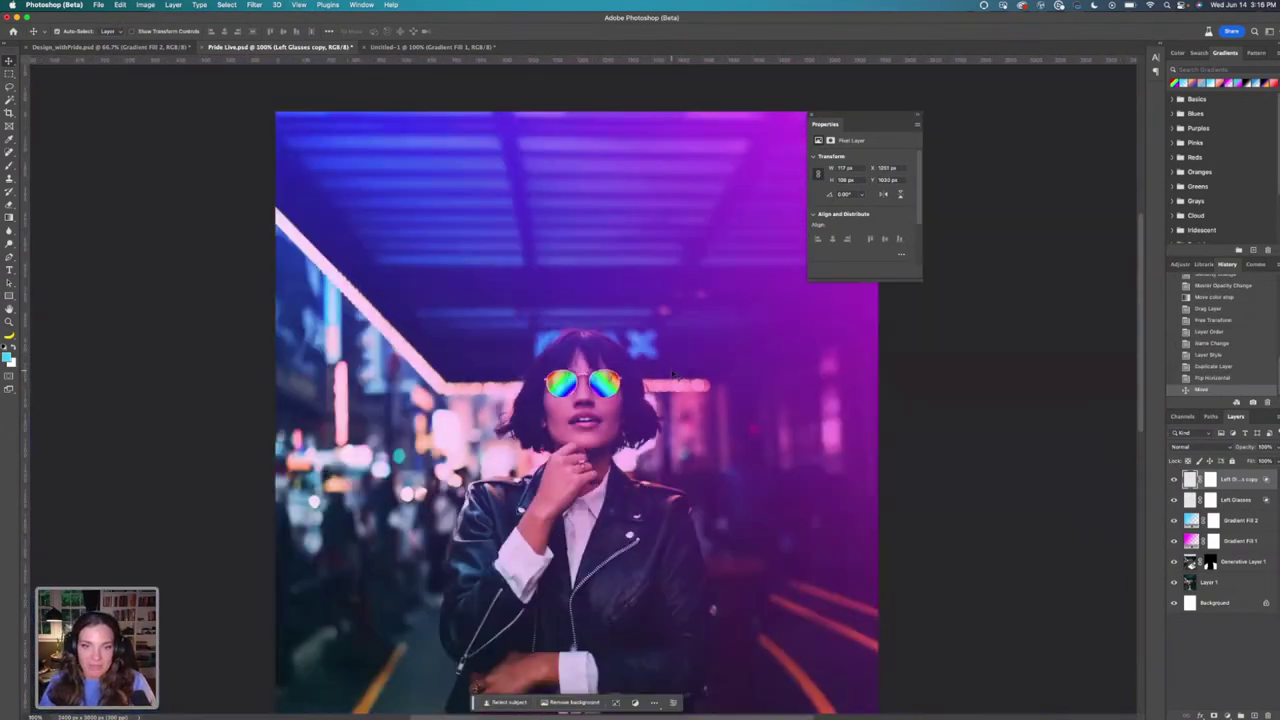
key("super+plus")
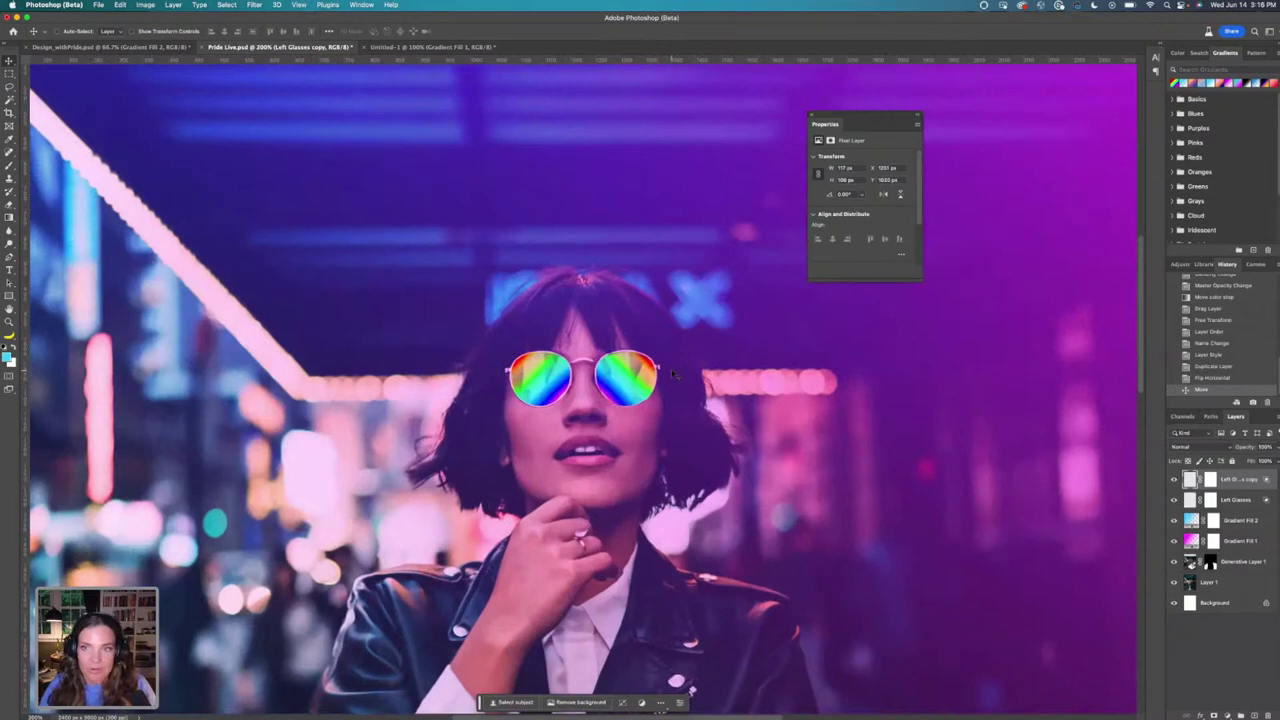
left_click(156, 47)
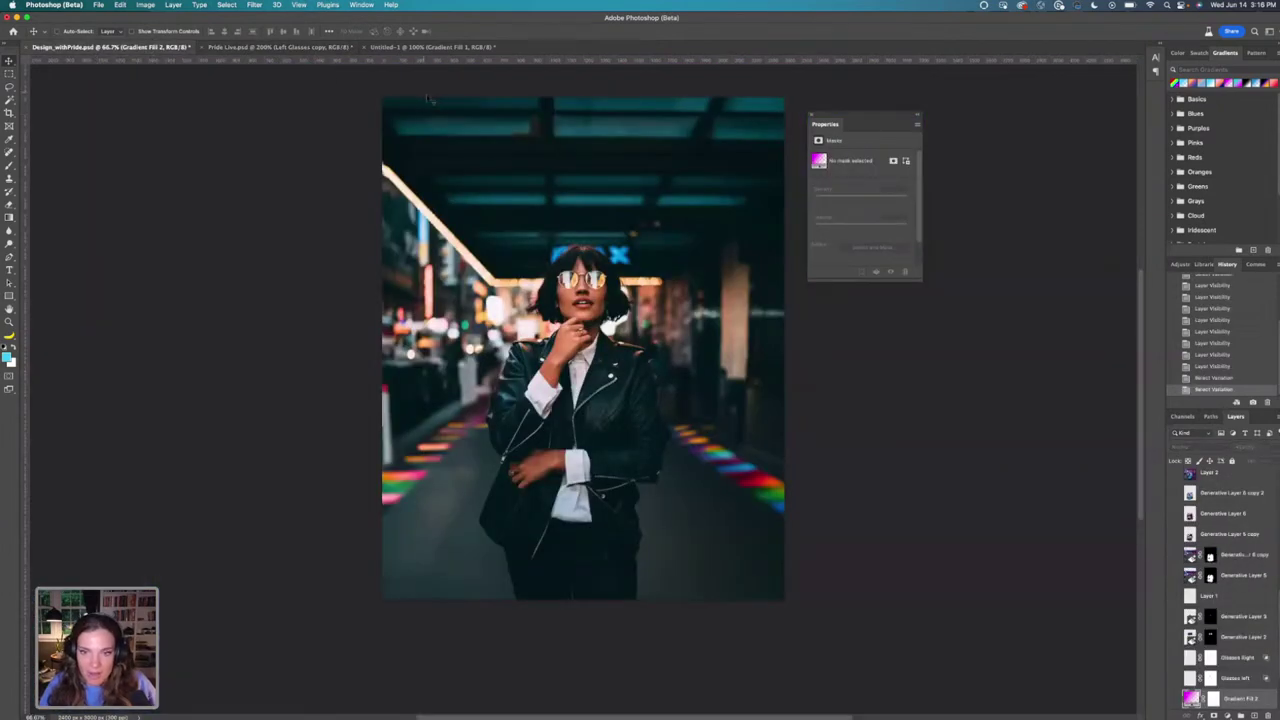
scroll(1210, 518, "down", 5)
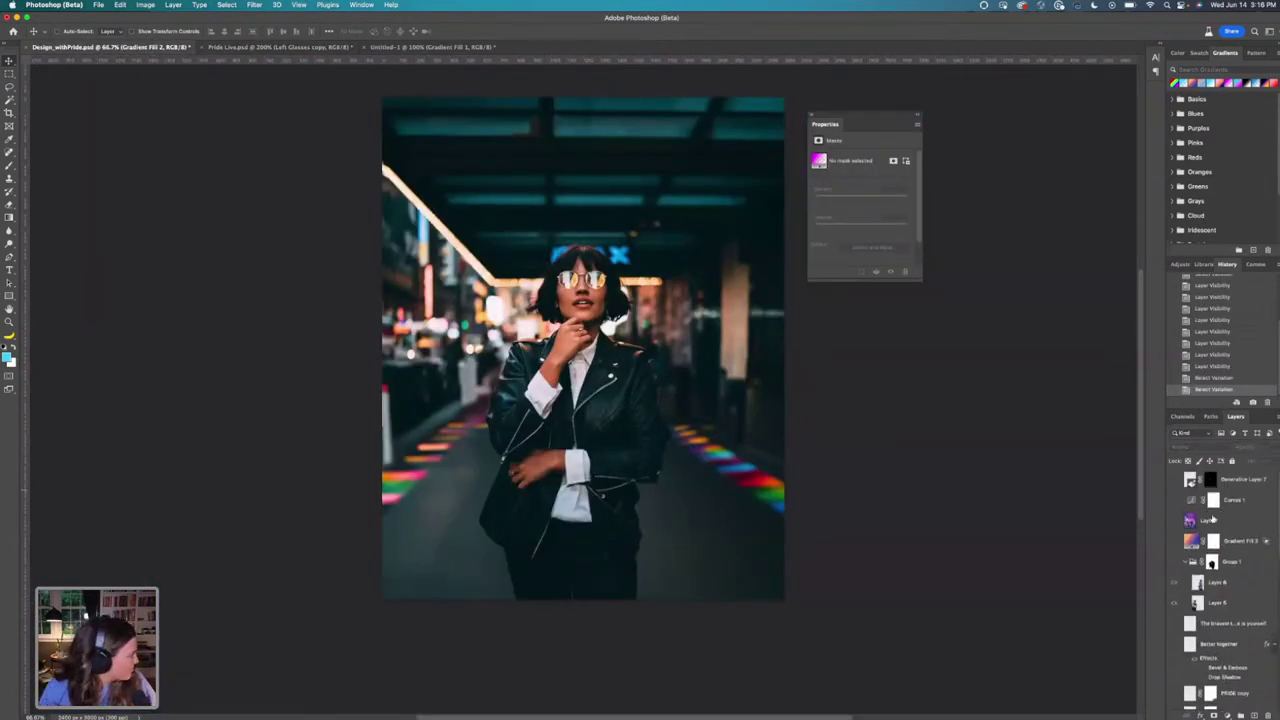
left_click(1175, 521)
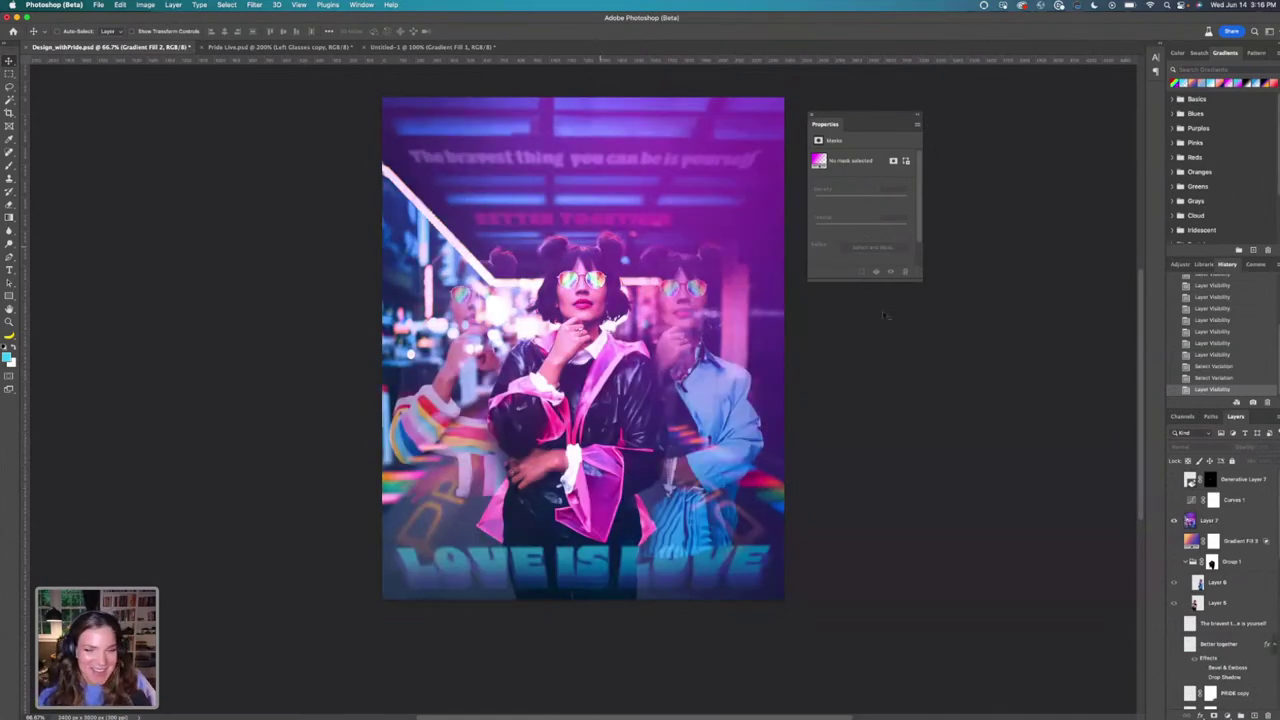
key("super+equal")
key("super+equal")
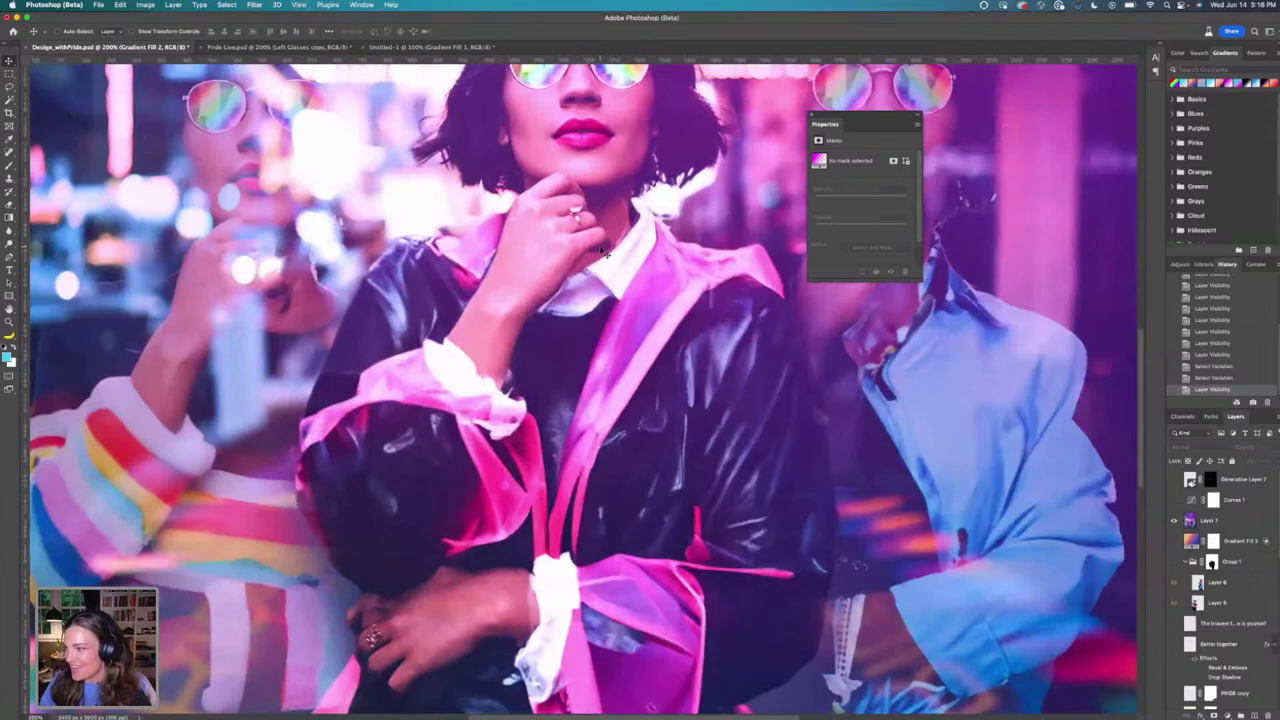
scroll(640, 180, "up", 5)
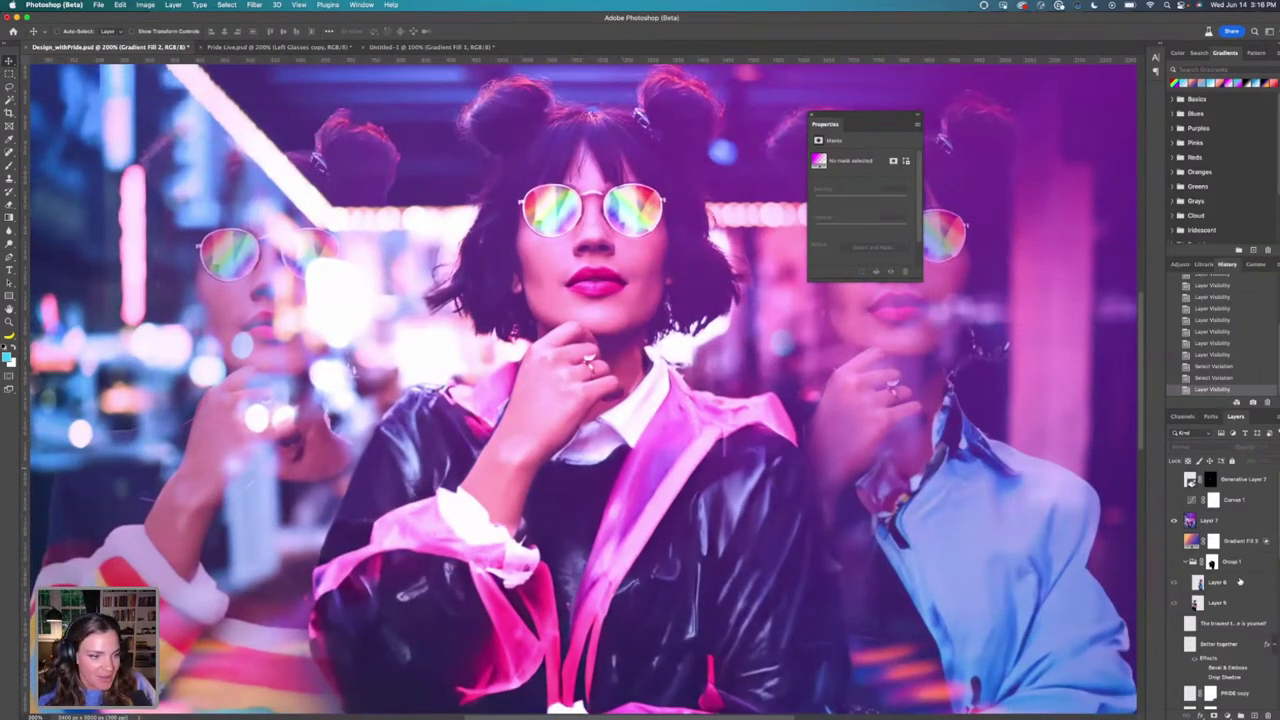
scroll(1240, 580, "down", 3)
scroll(1166, 570, "down", 2)
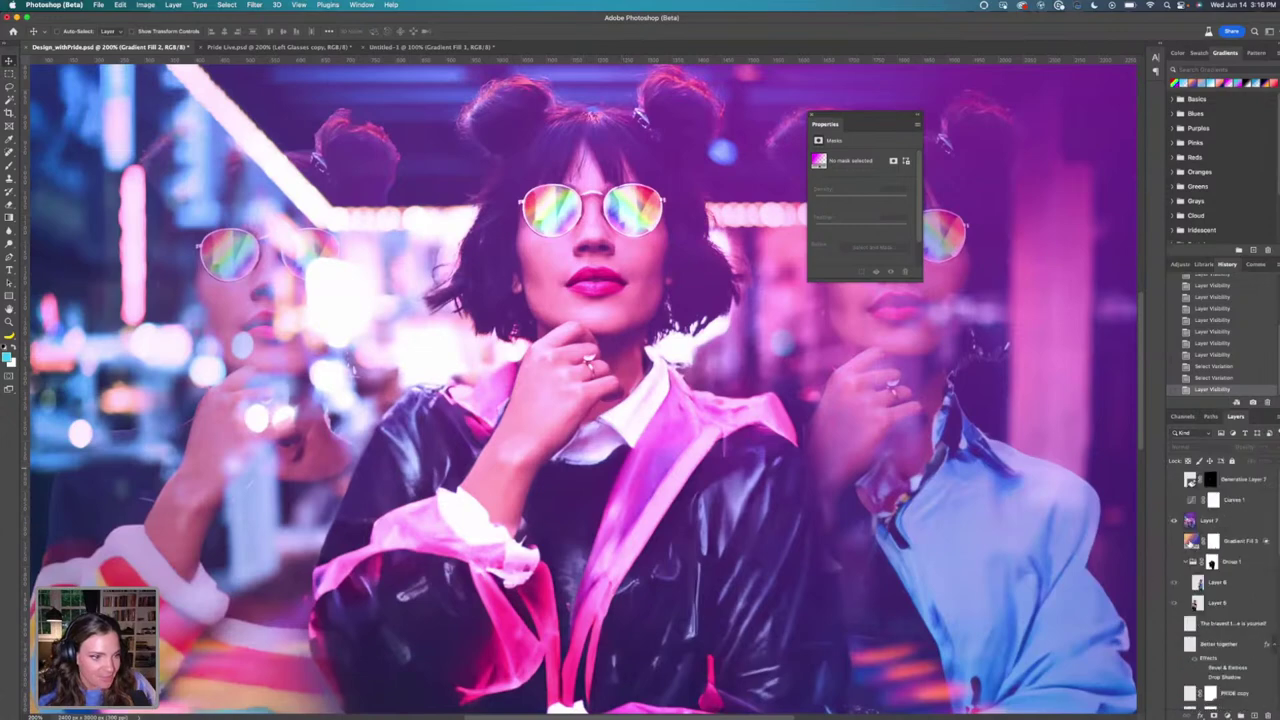
left_click(1177, 525)
scroll(1222, 558, "down", 6)
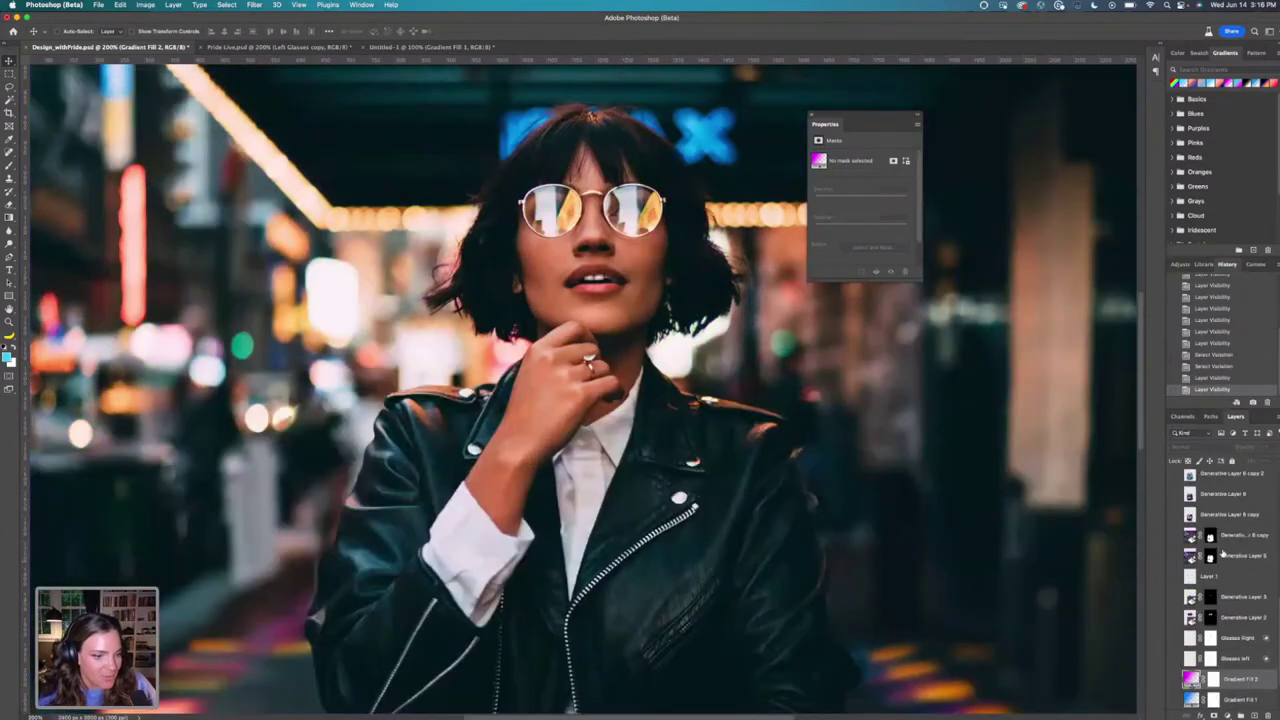
left_click(1175, 606)
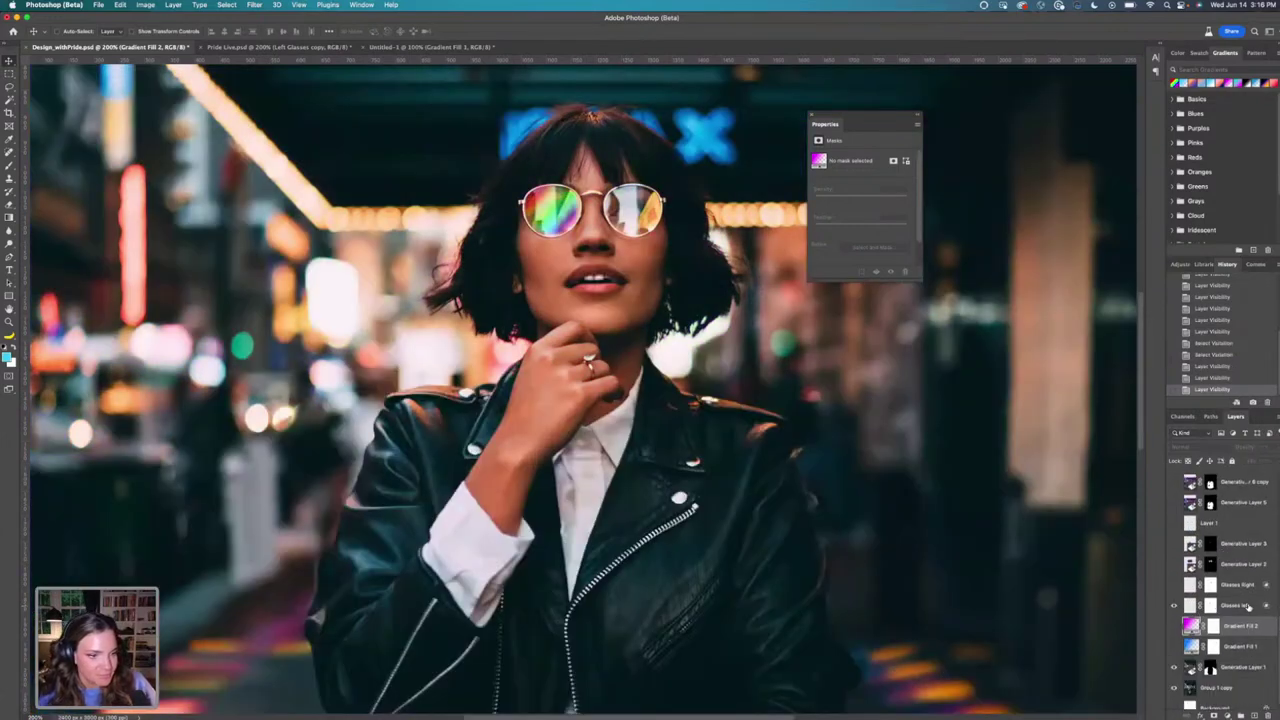
left_click(1252, 606)
double_click(1256, 606)
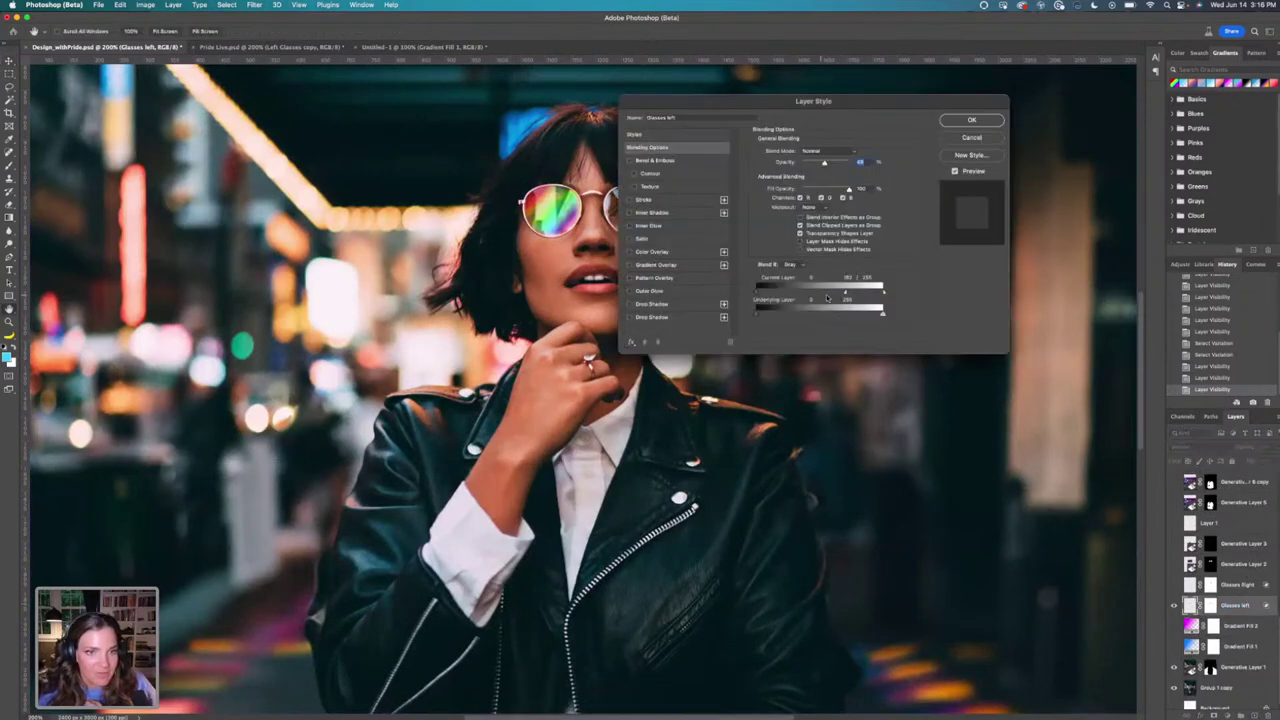
left_click(972, 121)
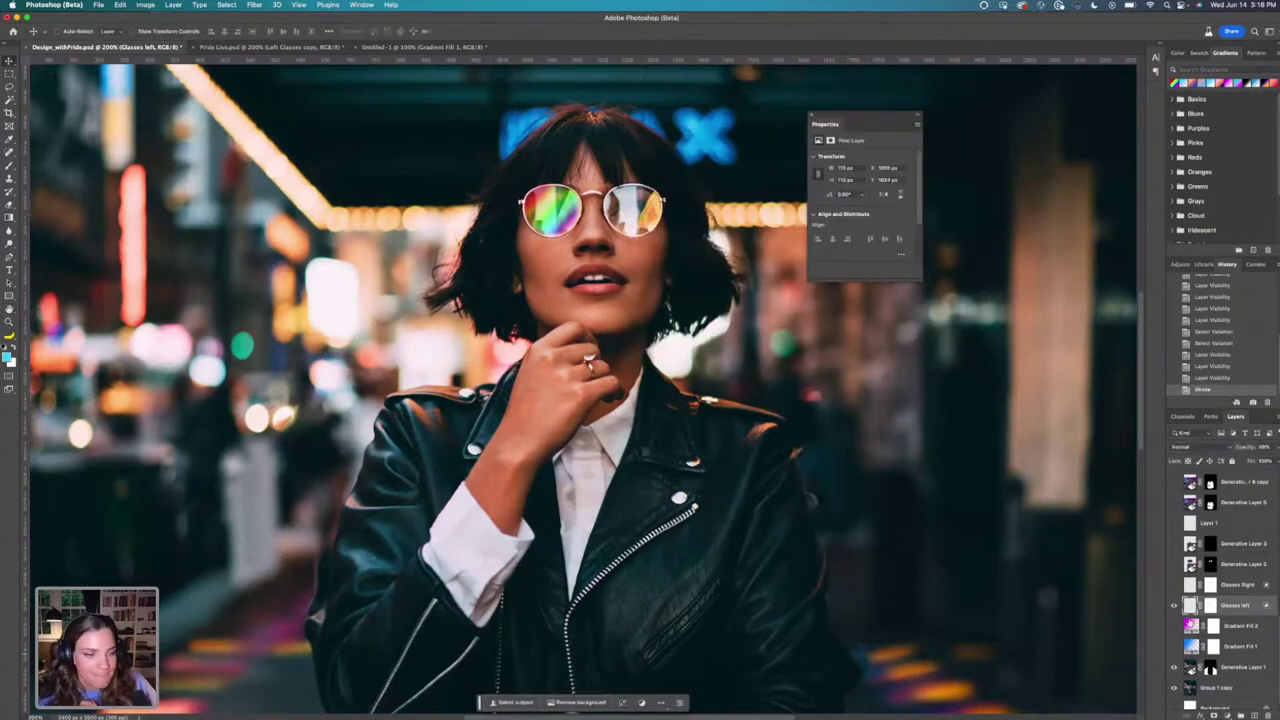
left_click(1174, 585)
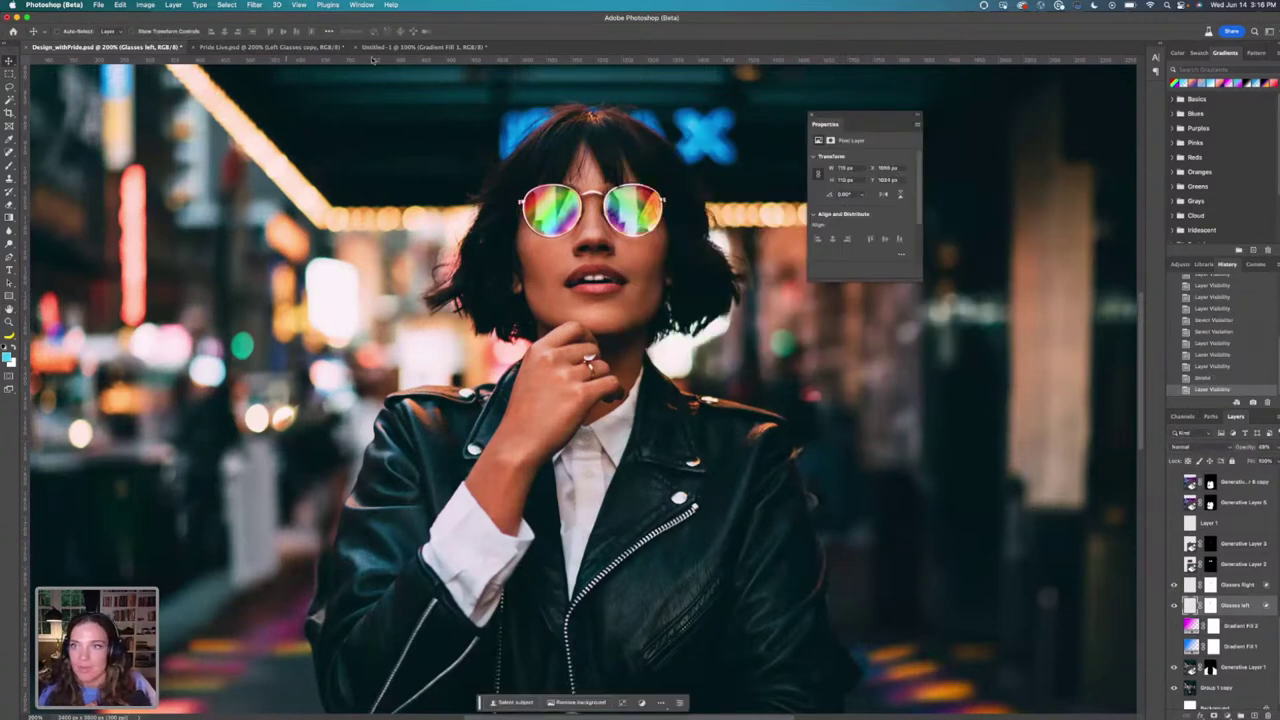
left_click(420, 47)
Start lowering the opacity of the right-lens rainbow and Left Glasses layers.
left_click(270, 47)
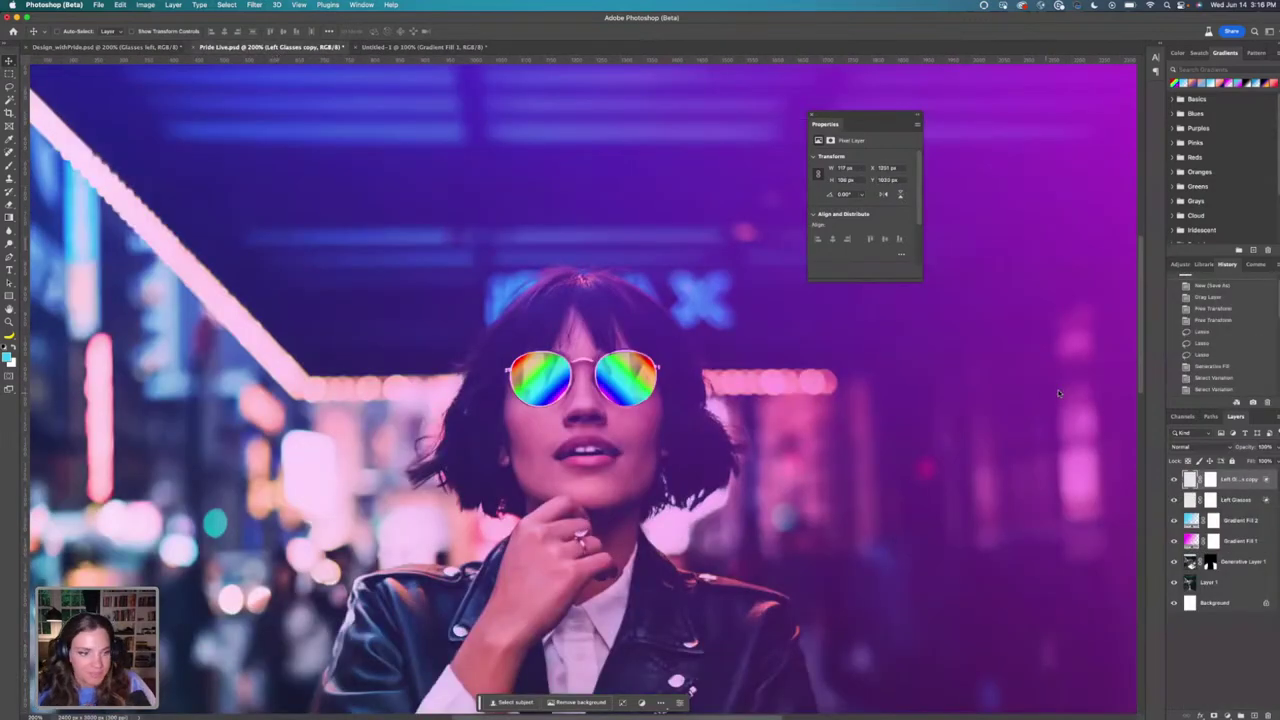
mouse_move(1256, 448)
left_mouse_down()
mouse_move(1261, 467)
mouse_move(1262, 447)
left_mouse_up()
left_click(1229, 506)
left_click(1238, 484)
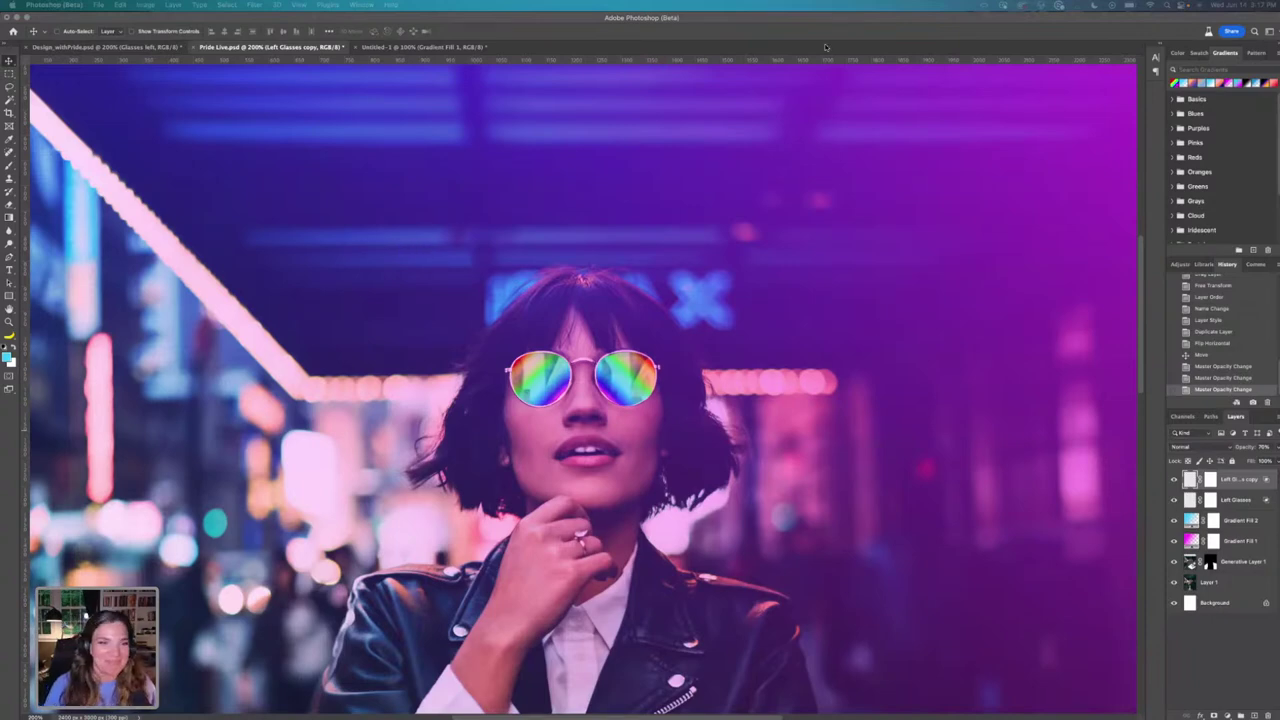
left_click(12, 167)
left_click(1211, 481)
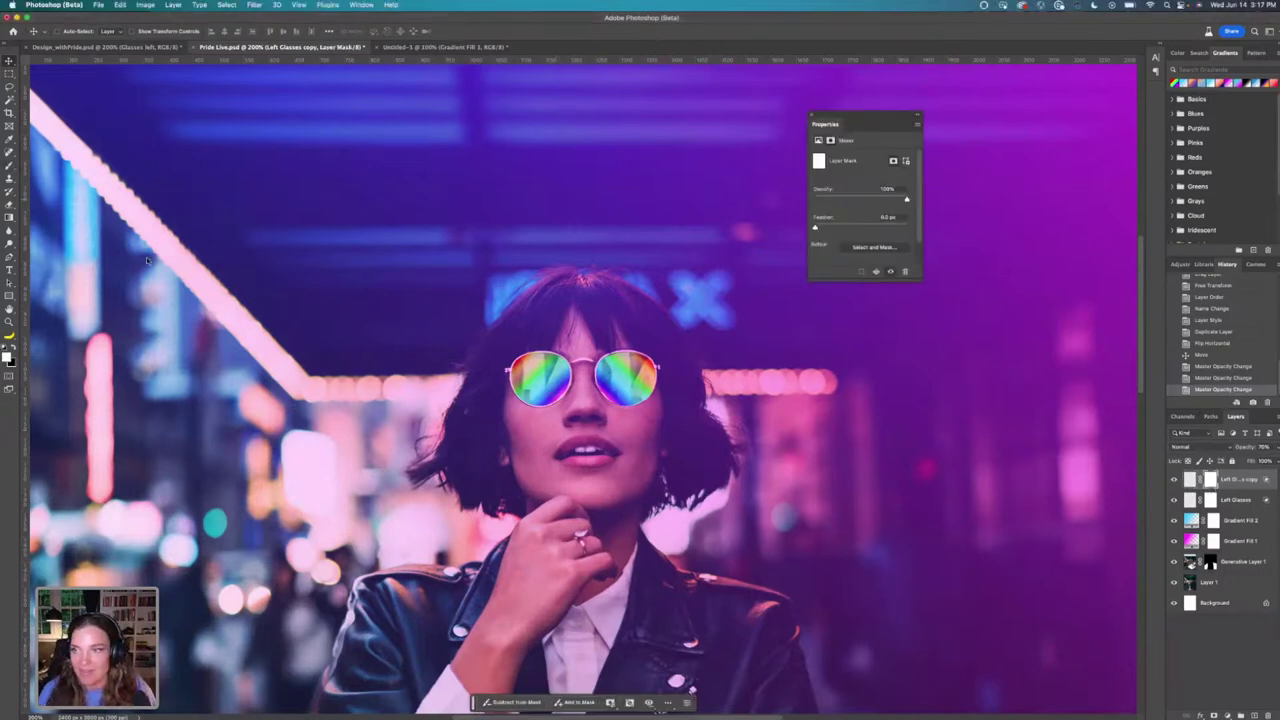
Reduce the opacity of both rainbow lens layers, then return to 200% on the face.
key("super+minus")
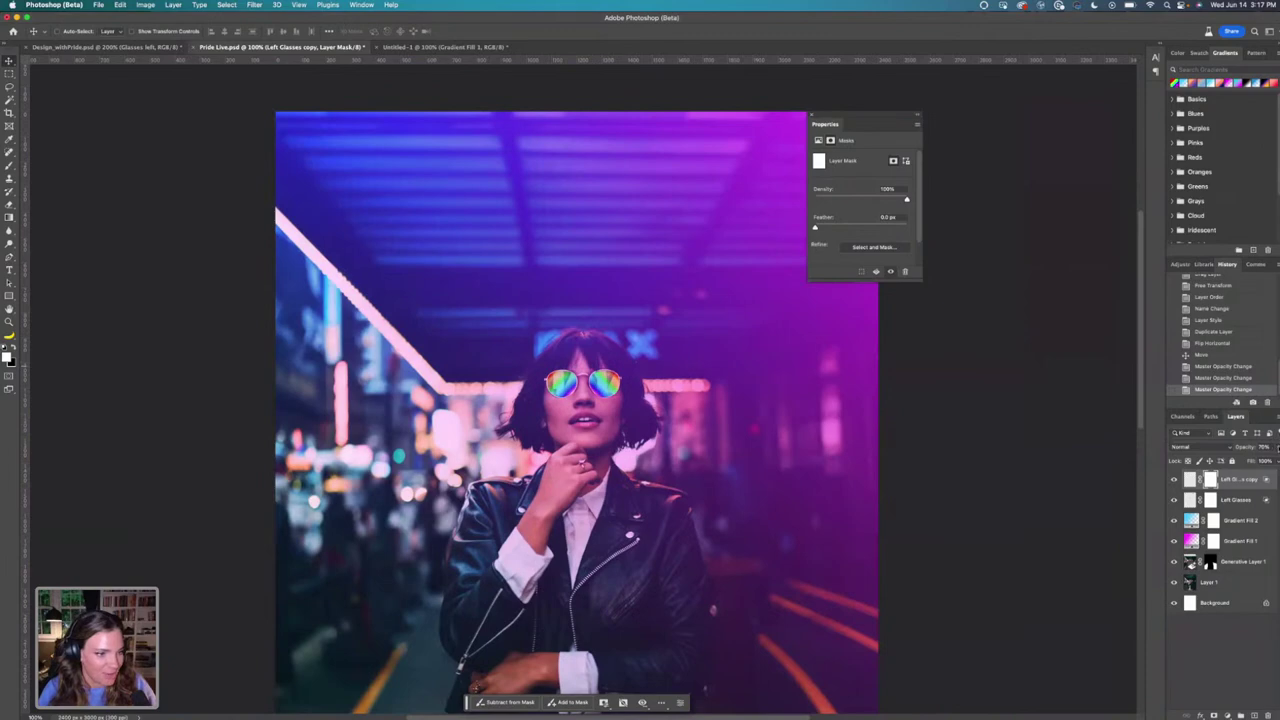
left_click_drag(1274, 447, 1260, 461)
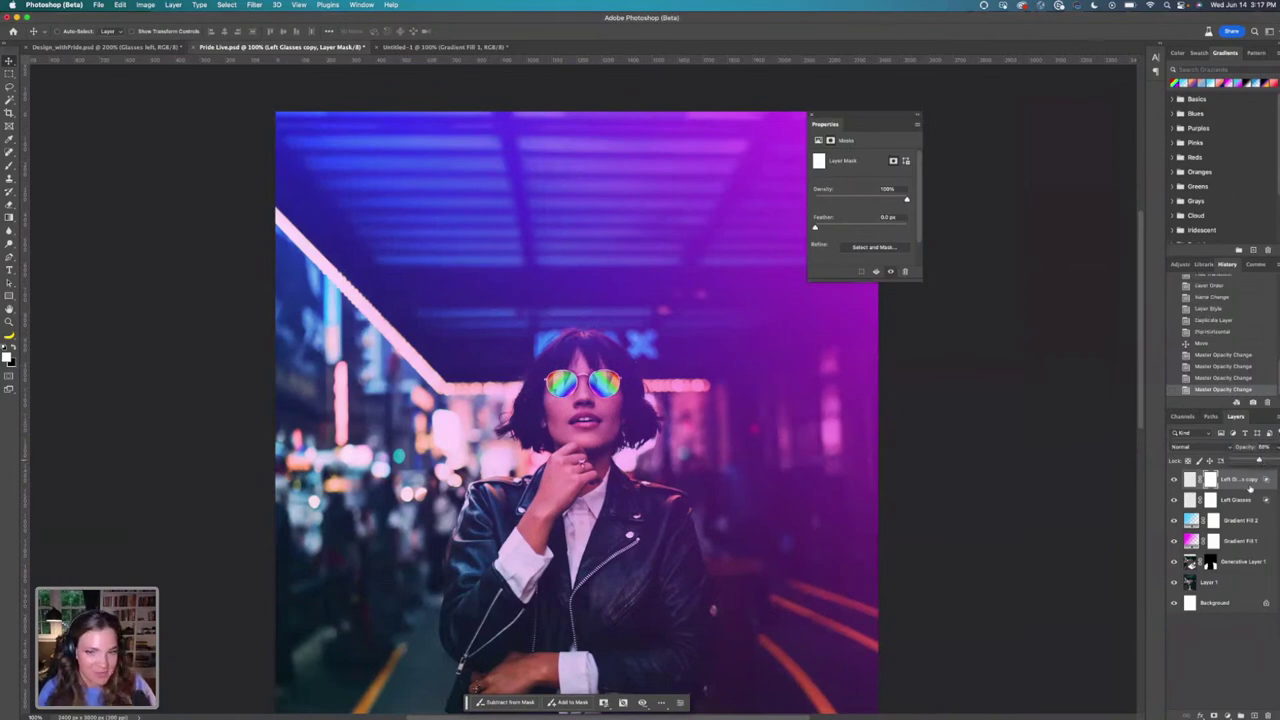
left_click(1247, 497)
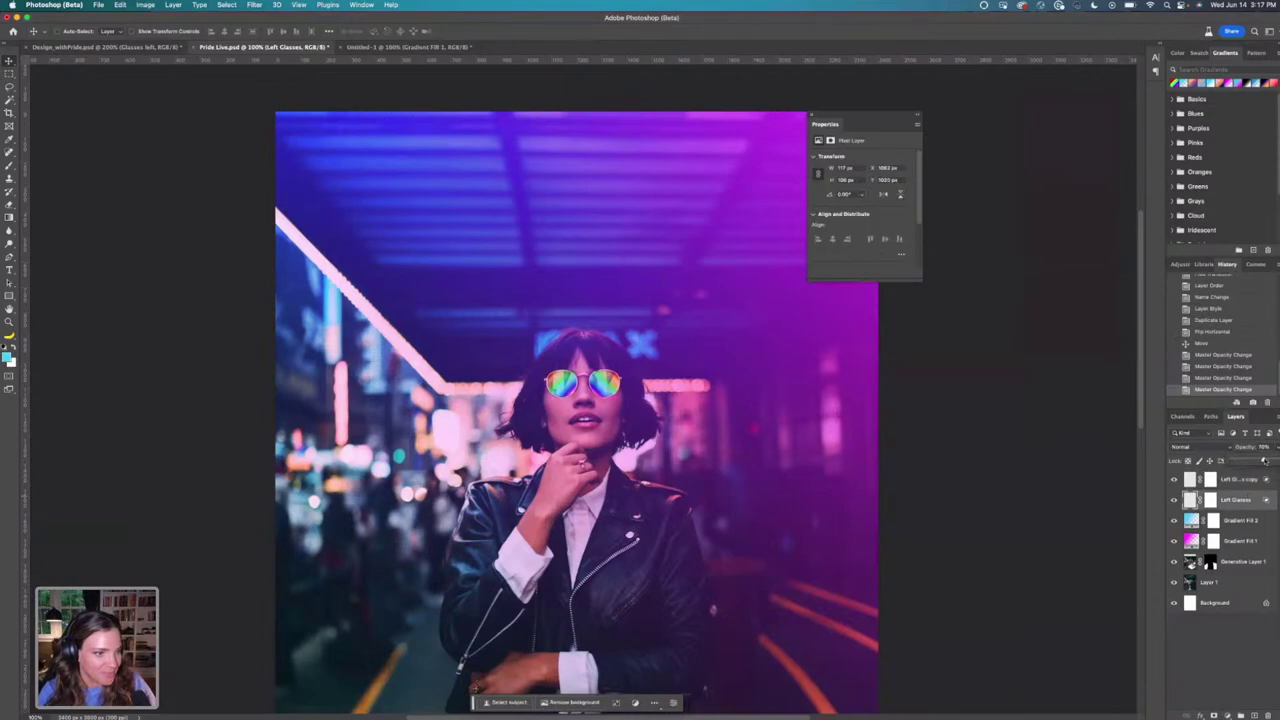
left_click_drag(1265, 460, 1260, 461)
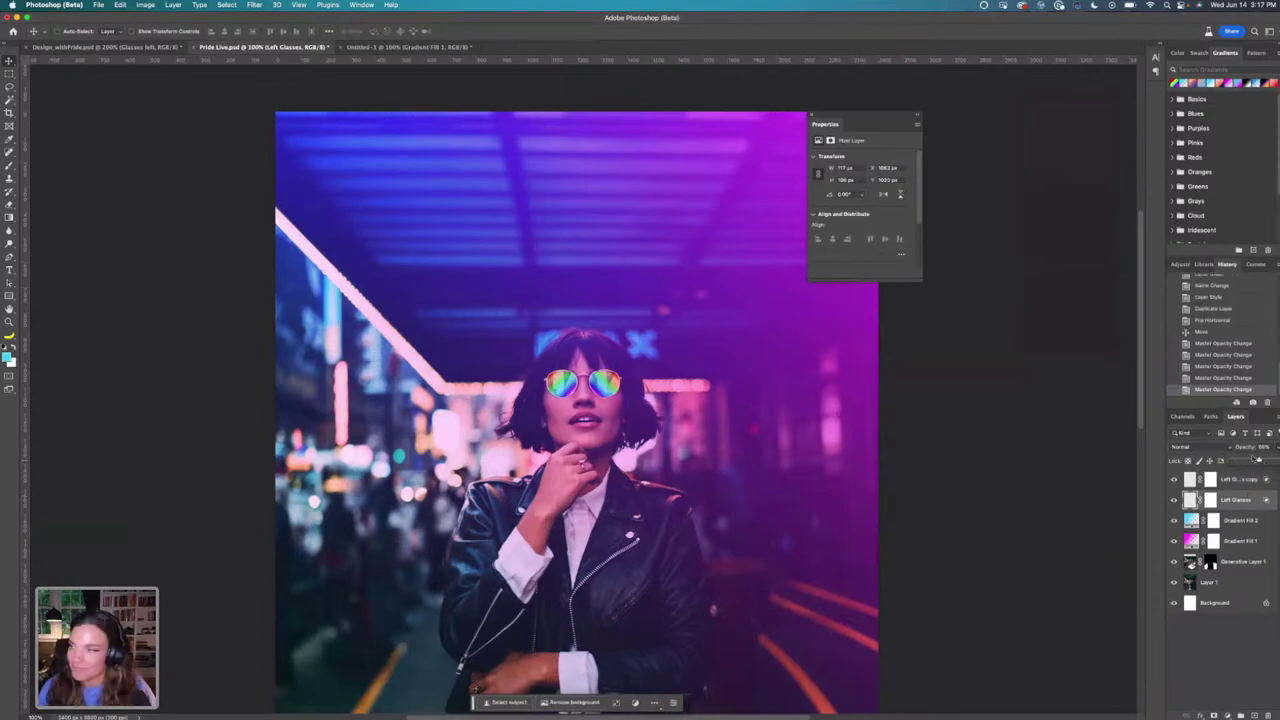
left_click(937, 400)
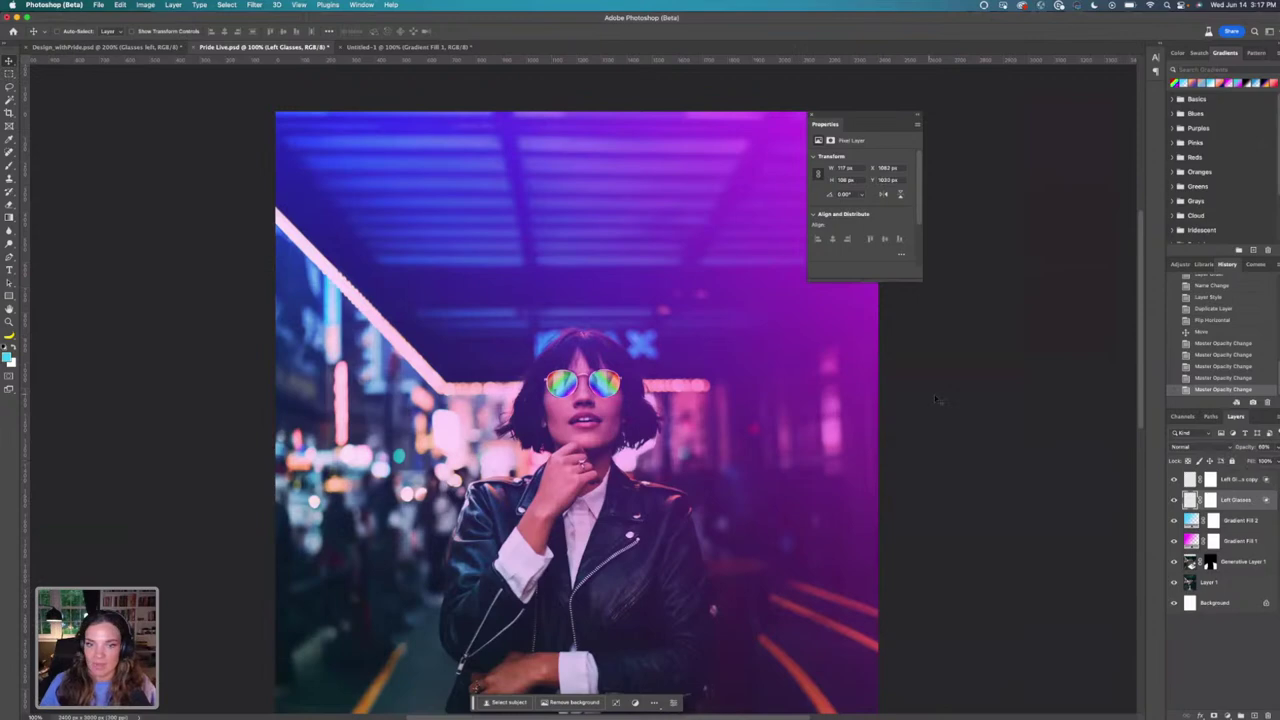
left_click(1237, 482)
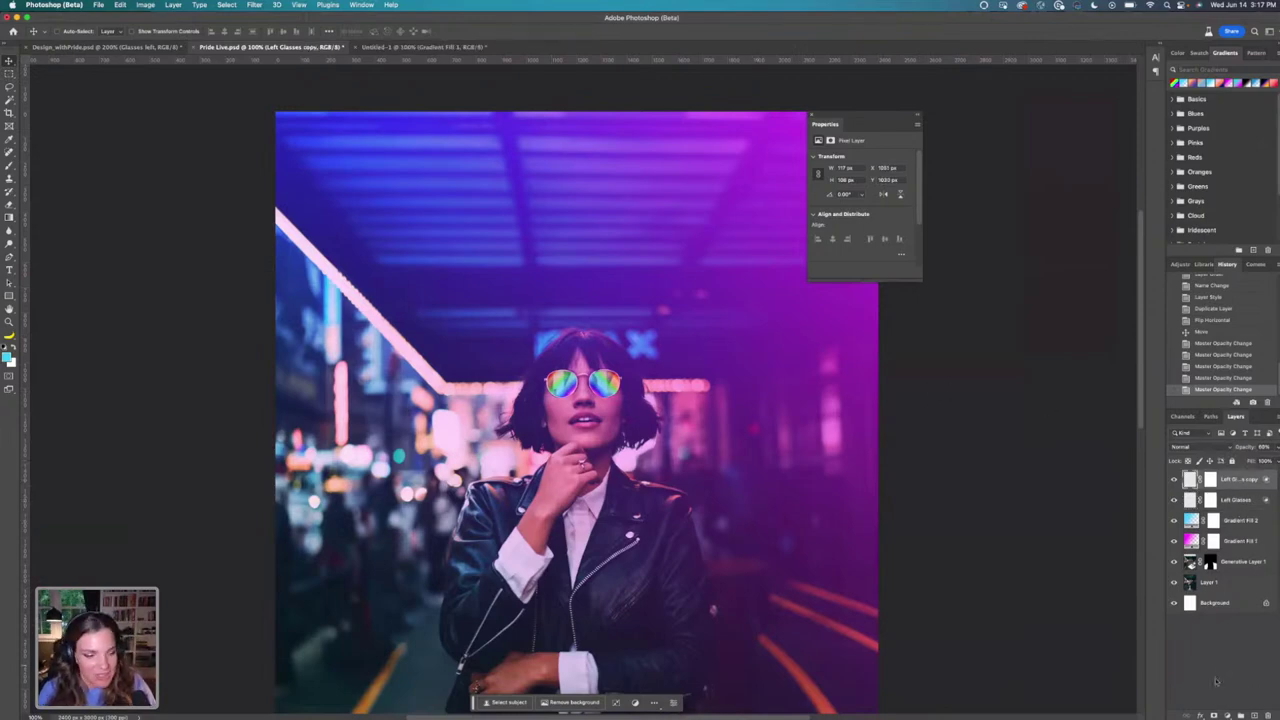
key("super+minus")
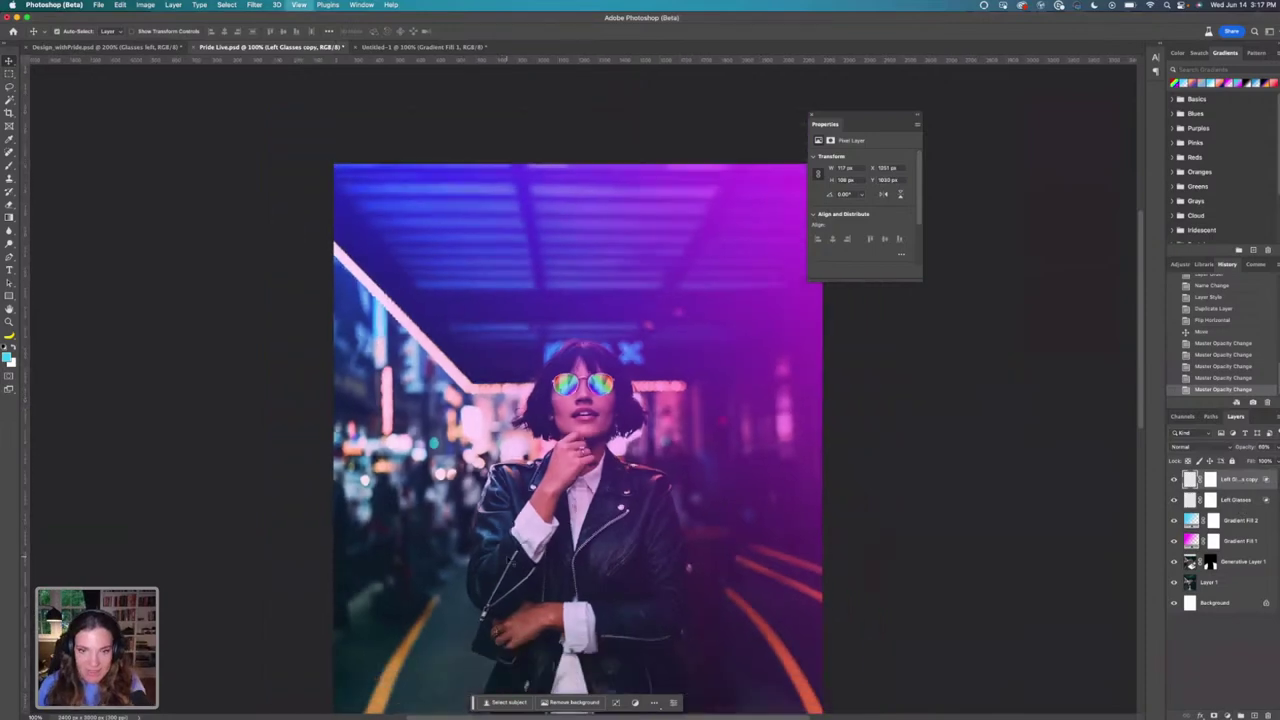
key("super+plus")
key("super+plus")
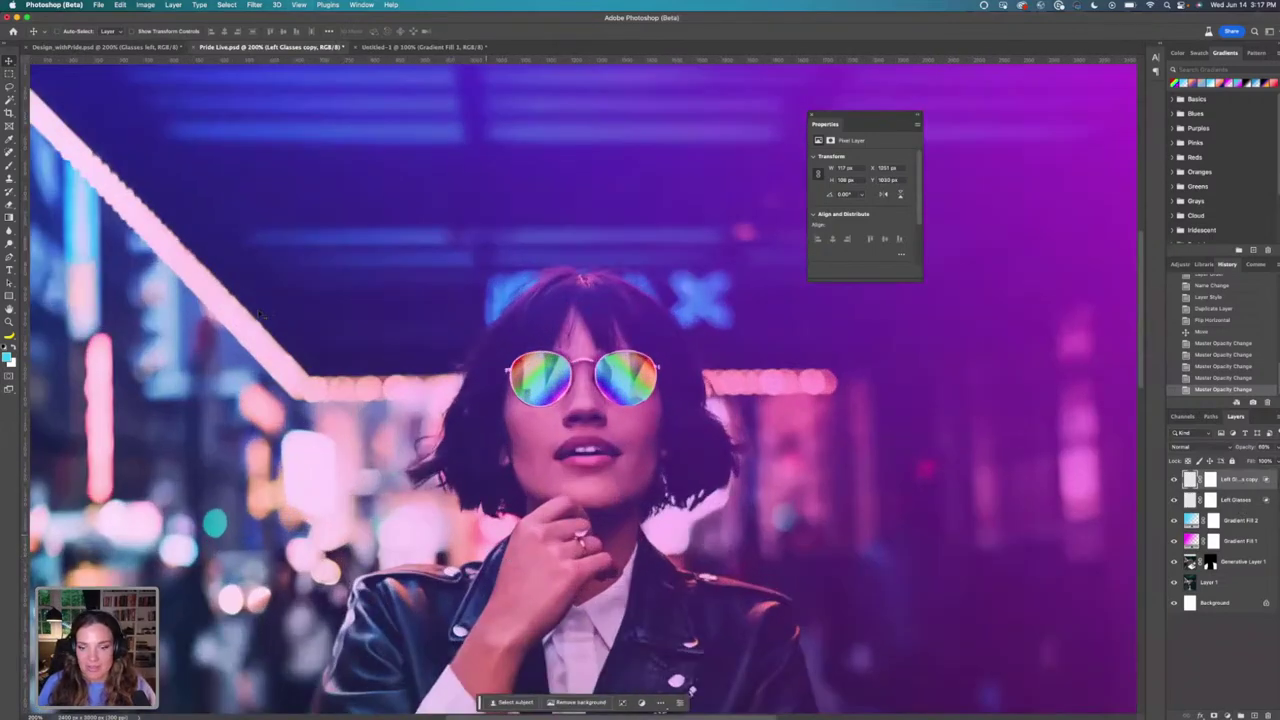
left_click(10, 88)
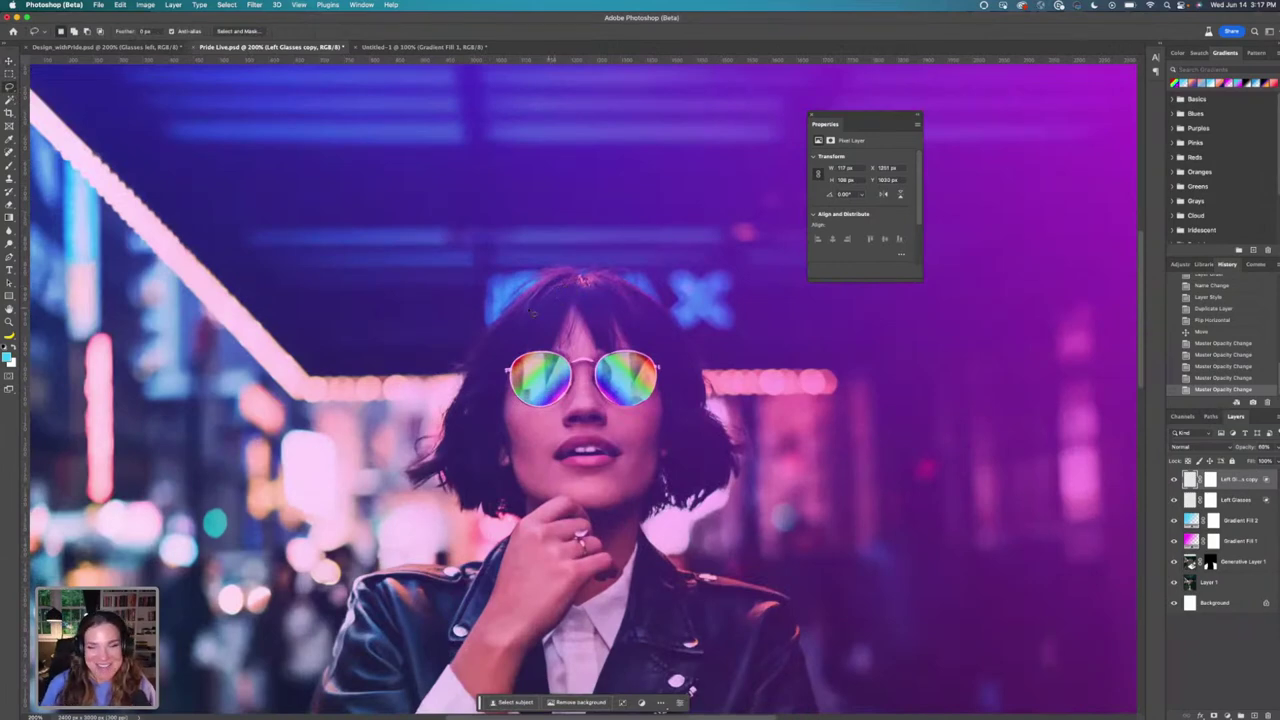
Lasso two bun-shaped areas above the woman's head.
mouse_move(494, 336)
left_mouse_down()
mouse_move(547, 296)
mouse_move(554, 252)
mouse_move(542, 237)
mouse_move(477, 210)
mouse_move(430, 233)
mouse_move(409, 300)
mouse_move(425, 331)
mouse_move(504, 336)
left_mouse_up()
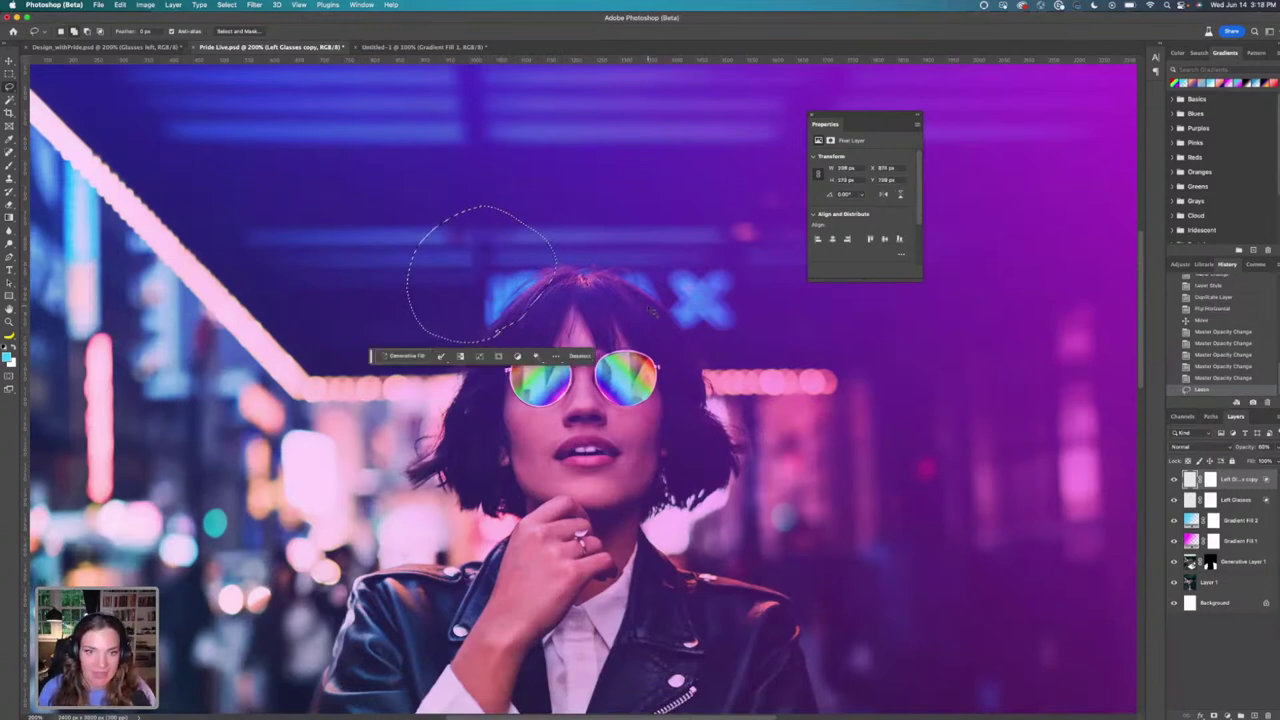
mouse_move(650, 314)
left_mouse_down()
mouse_move(616, 296)
mouse_move(609, 253)
mouse_move(642, 216)
mouse_move(724, 241)
mouse_move(757, 299)
mouse_move(731, 342)
mouse_move(687, 345)
mouse_move(630, 292)
left_mouse_up()
mouse_move(614, 222)
left_mouse_down()
mouse_move(718, 212)
mouse_move(692, 265)
mouse_move(656, 232)
left_mouse_up()
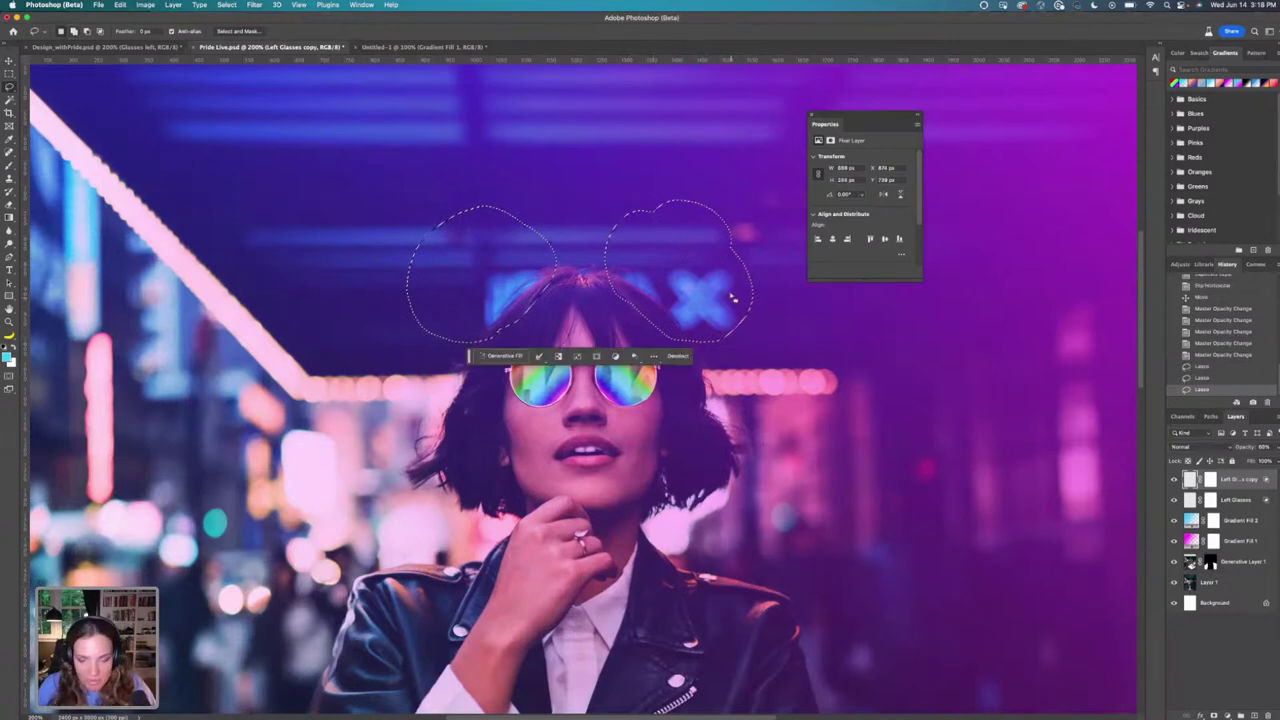
key("super+z")
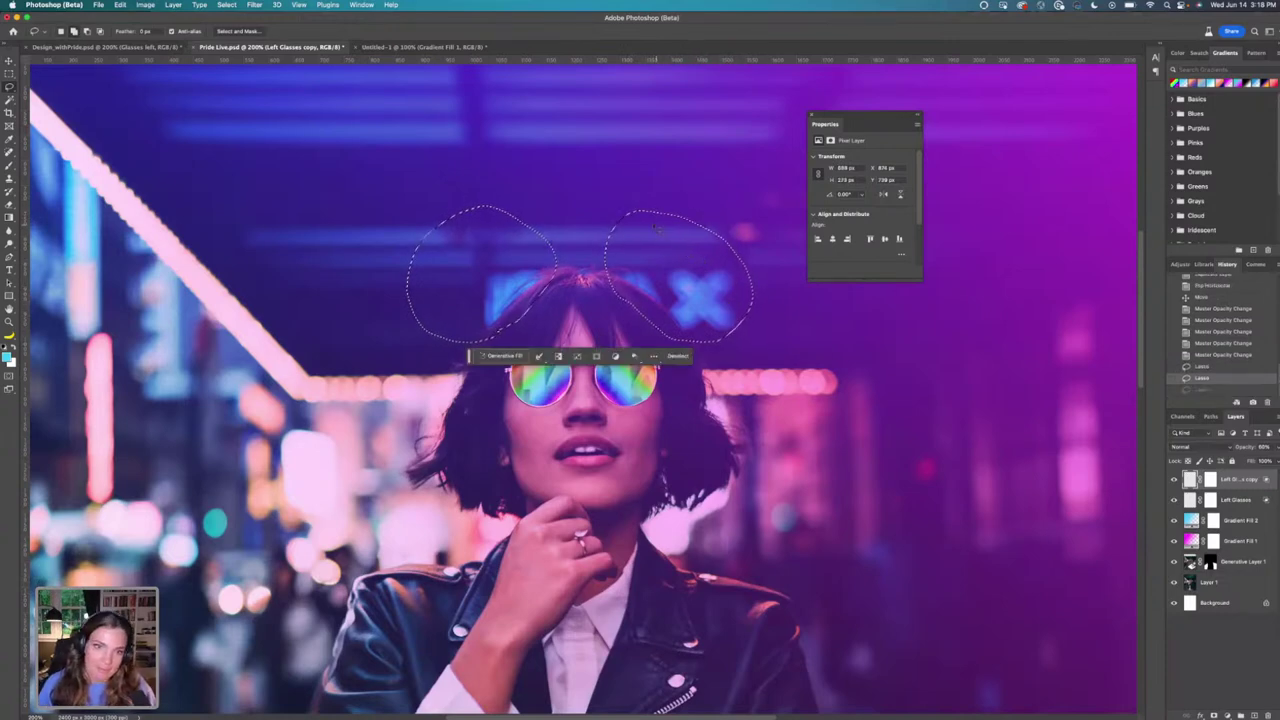
mouse_move(655, 228)
left_mouse_down()
mouse_move(686, 212)
mouse_move(739, 232)
mouse_move(758, 277)
mouse_move(649, 232)
left_mouse_up()
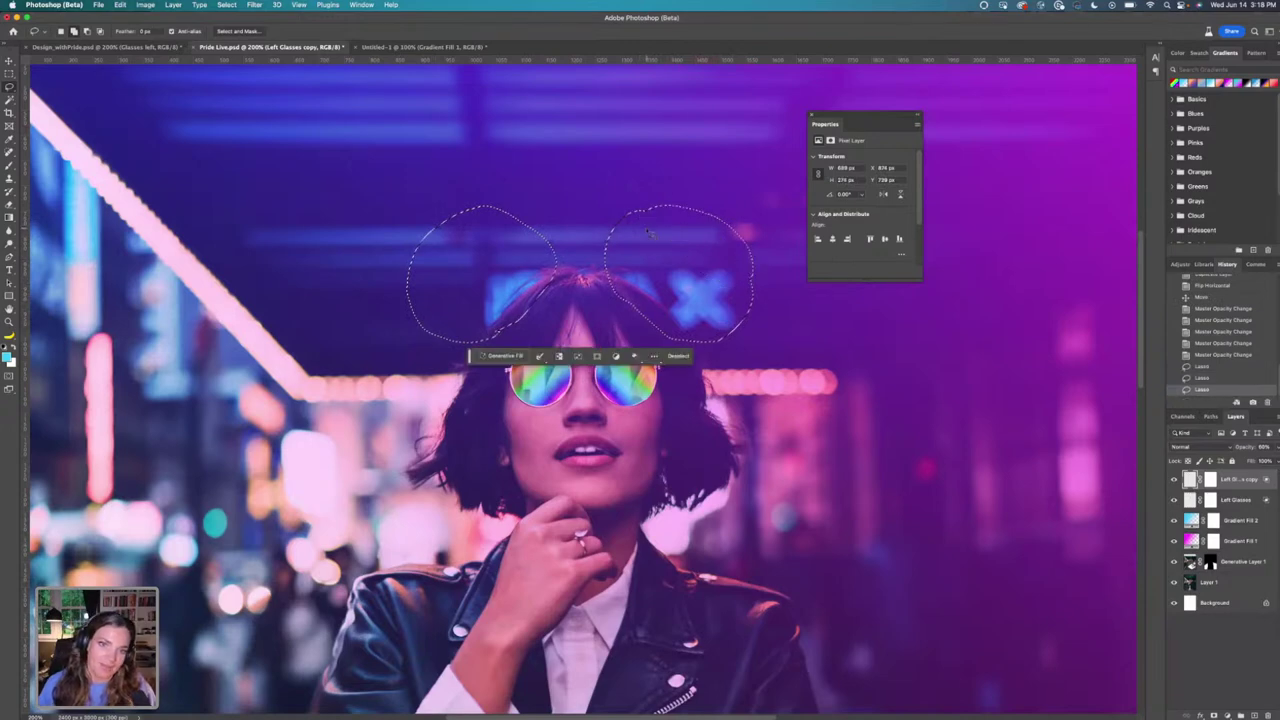
Run Generative Fill with the prompt 'hair' on the two bun selections.
left_click(503, 356)
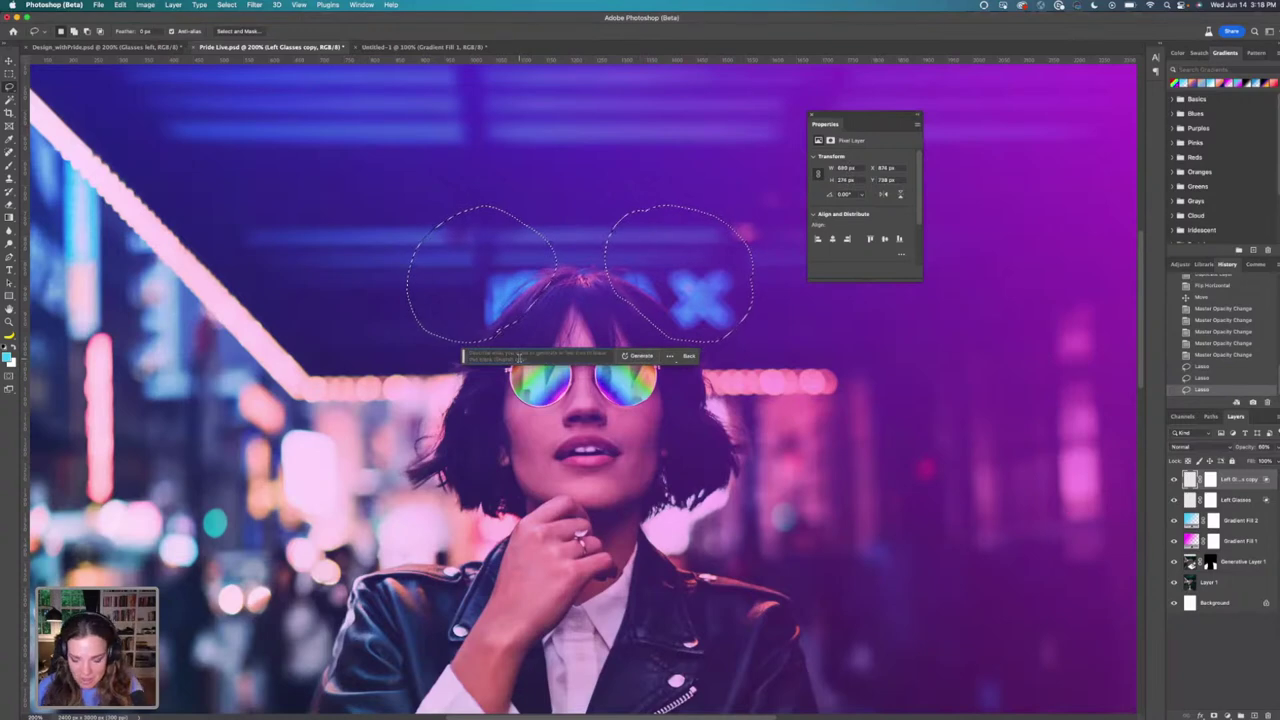
type("hea")
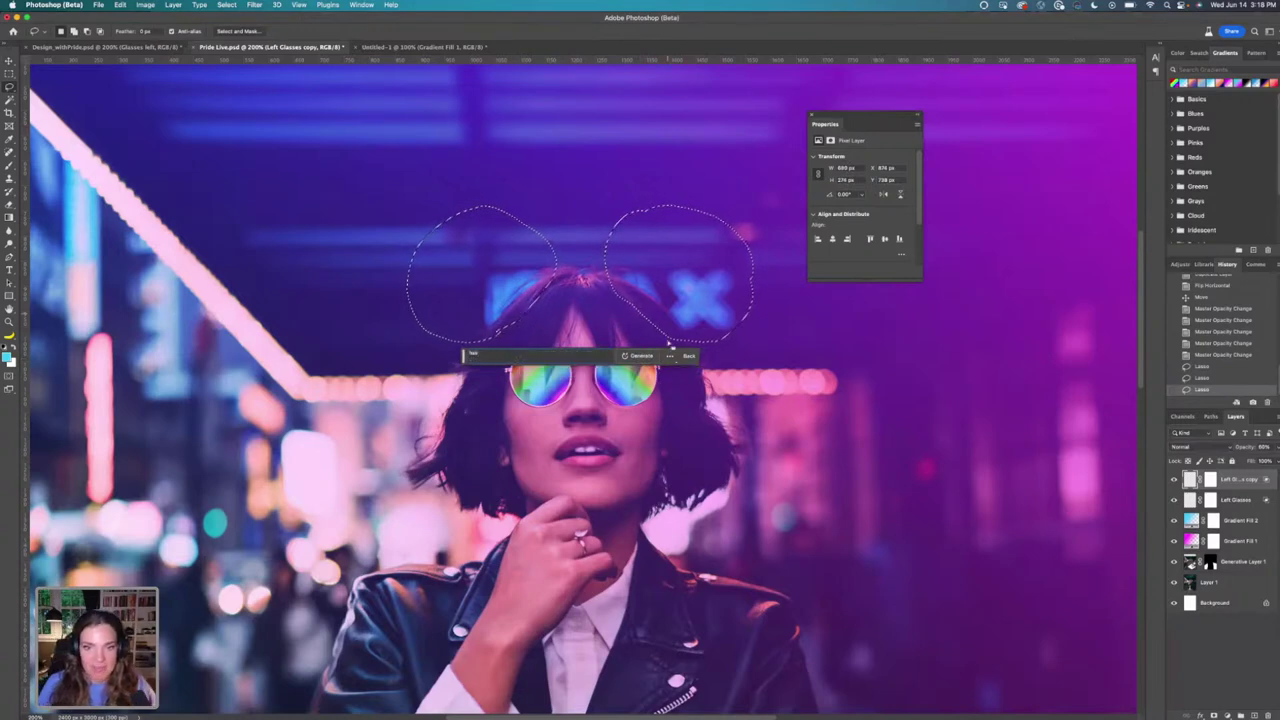
left_click(643, 356)
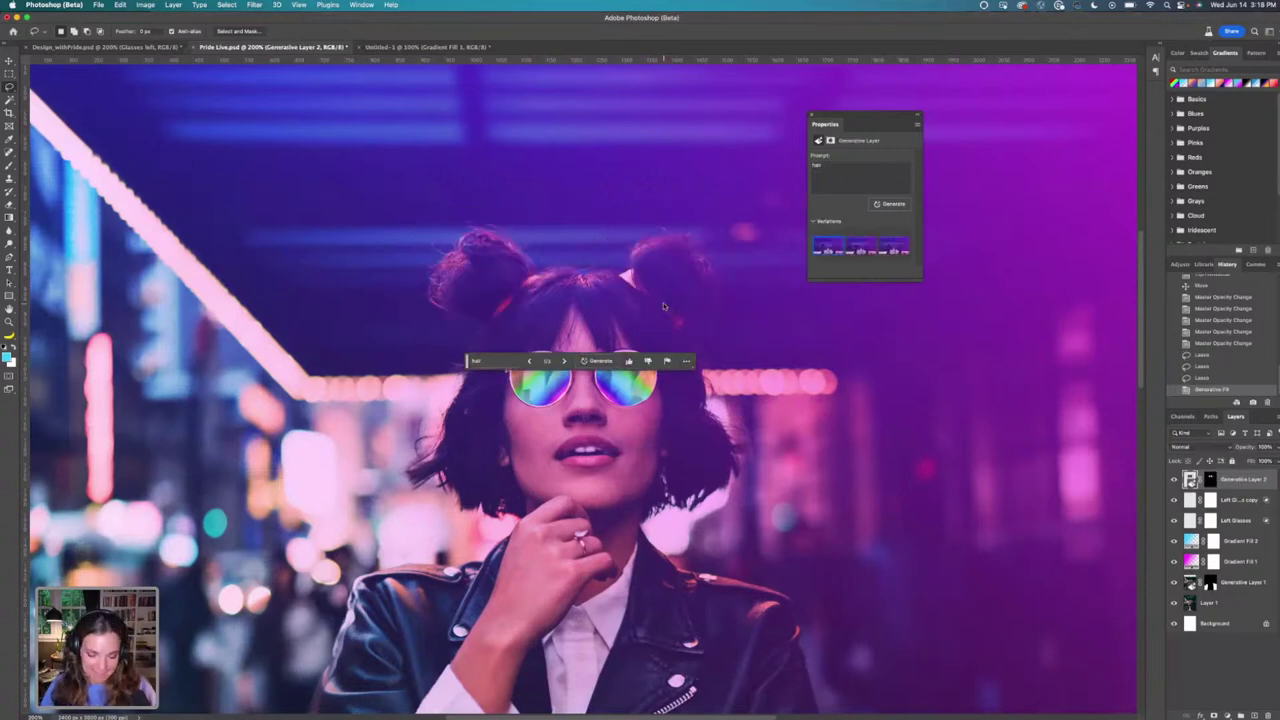
Compare the three hair bun variations and settle on the first one.
key("h")
left_click(664, 306)
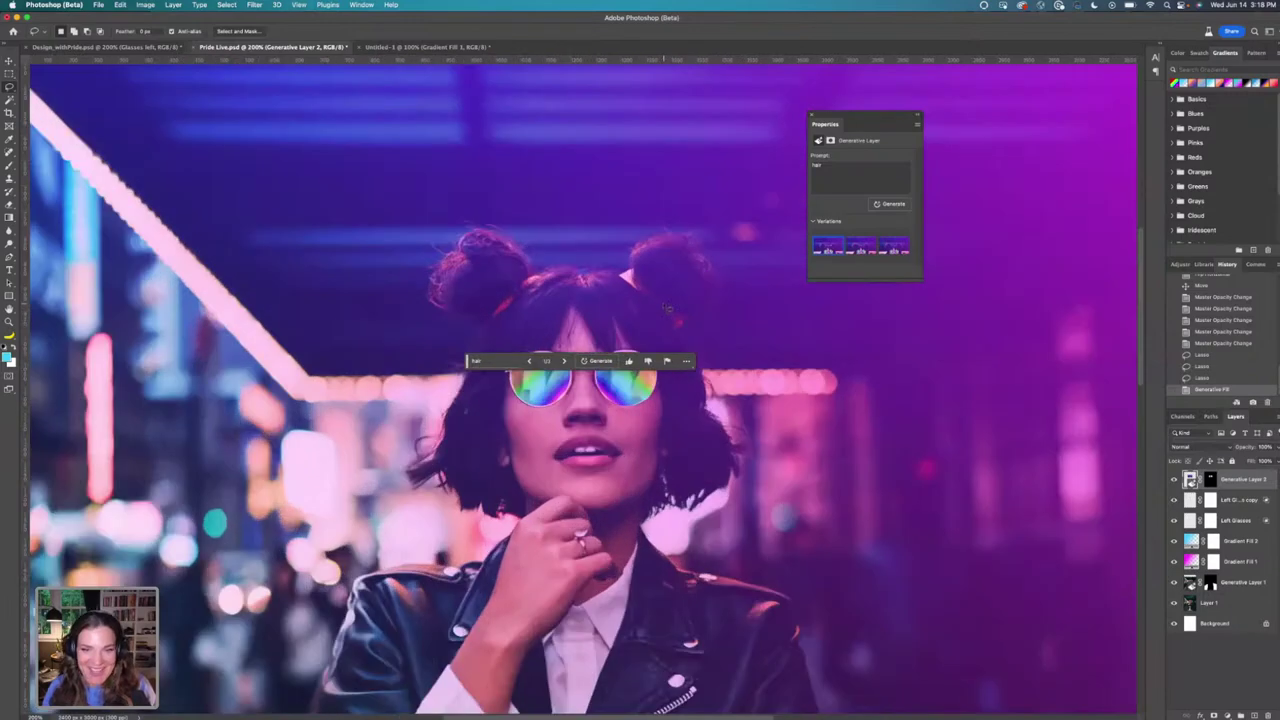
left_click(858, 248)
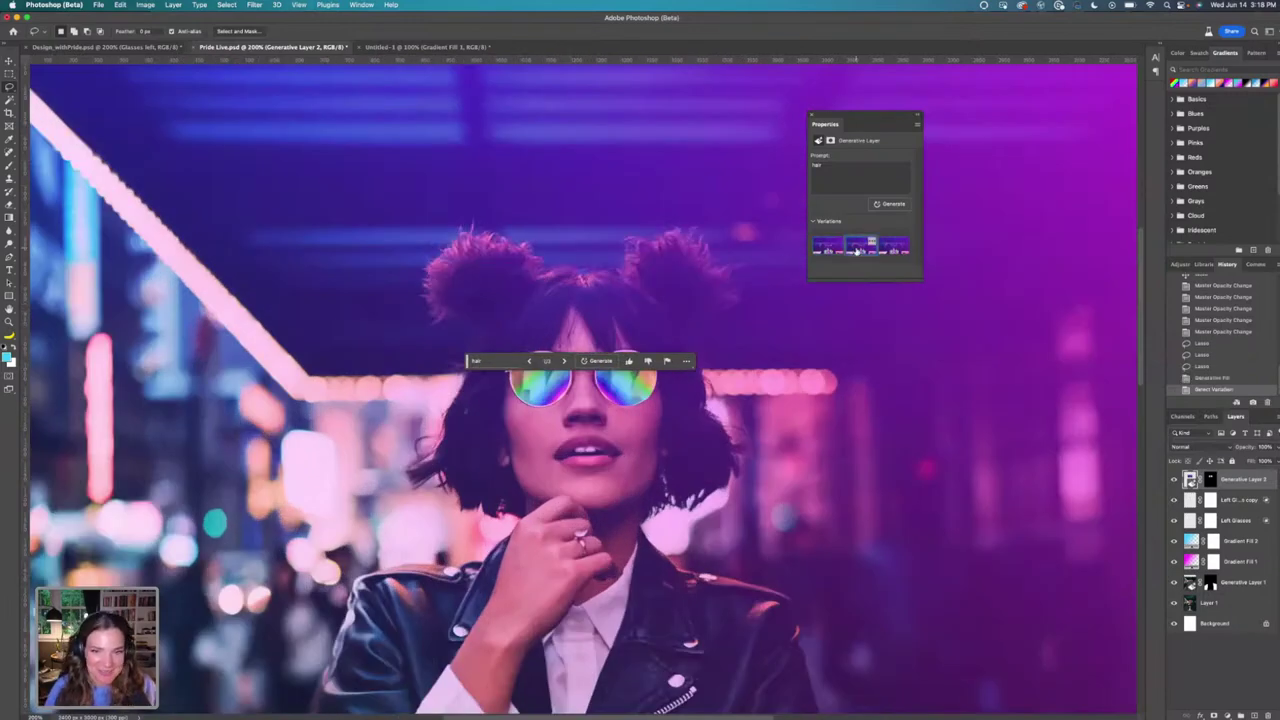
left_click(897, 254)
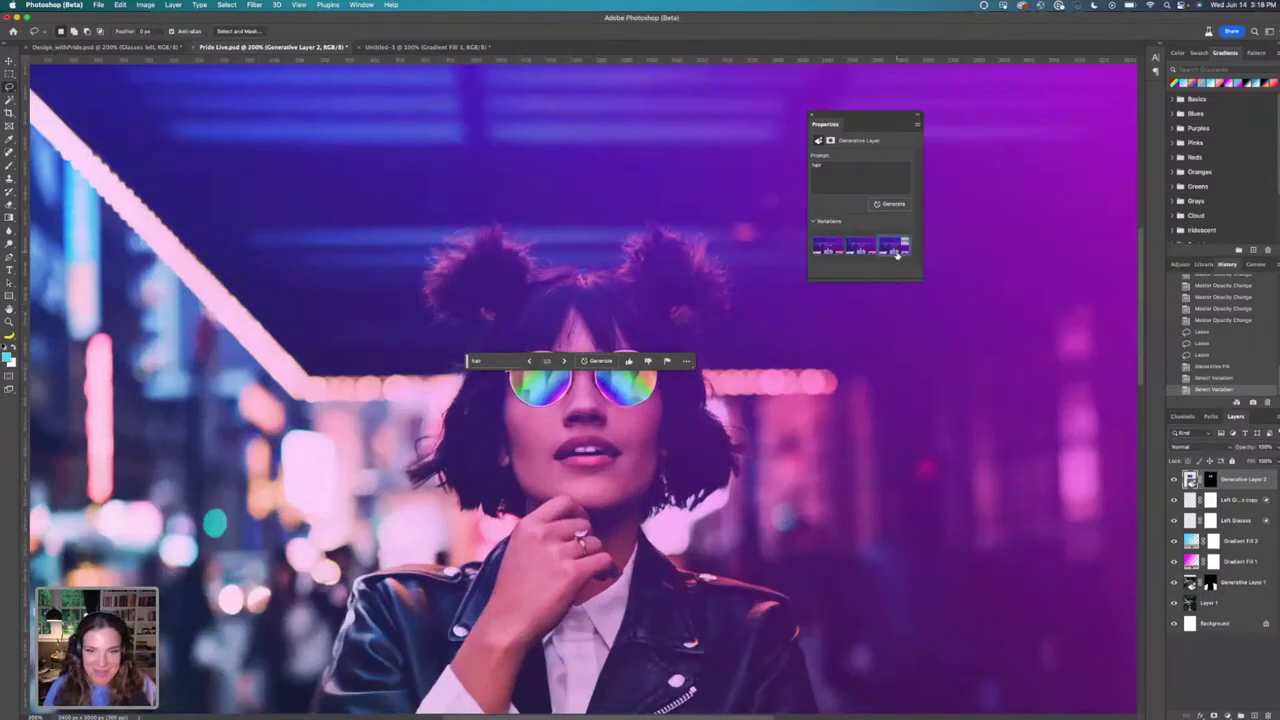
key("super+minus")
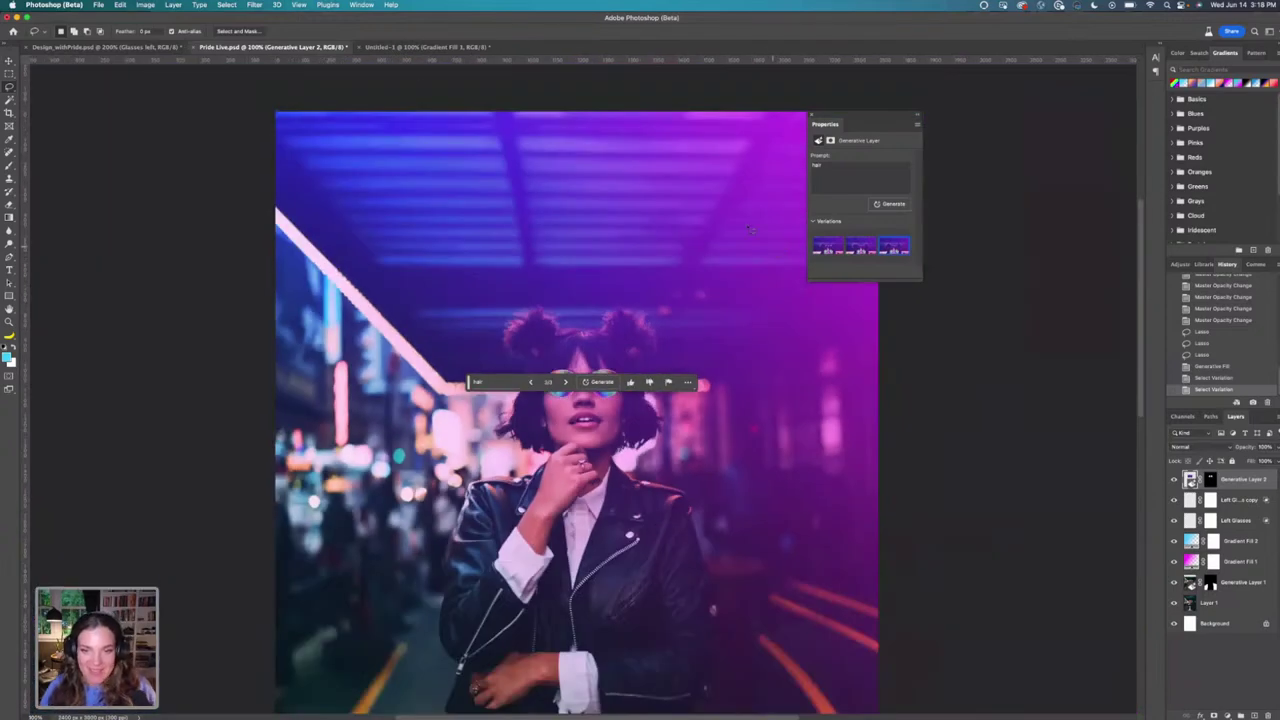
left_click_drag(458, 386, 486, 264)
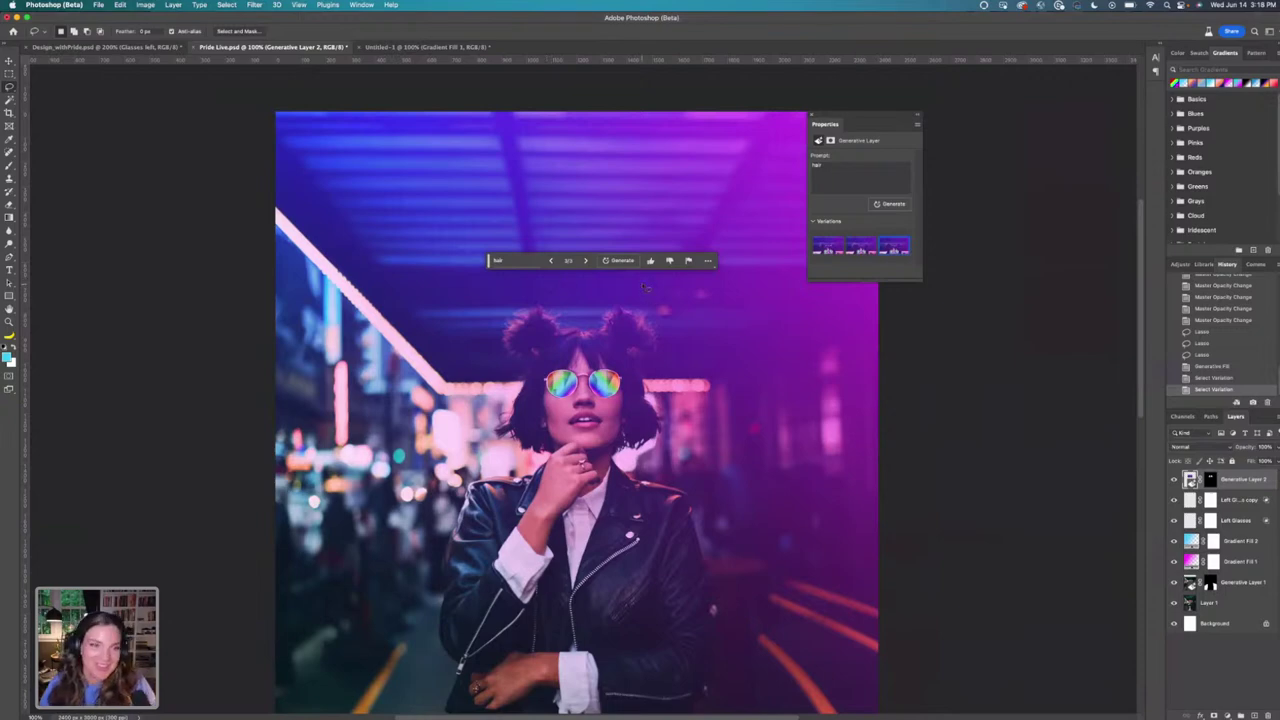
left_click(830, 250)
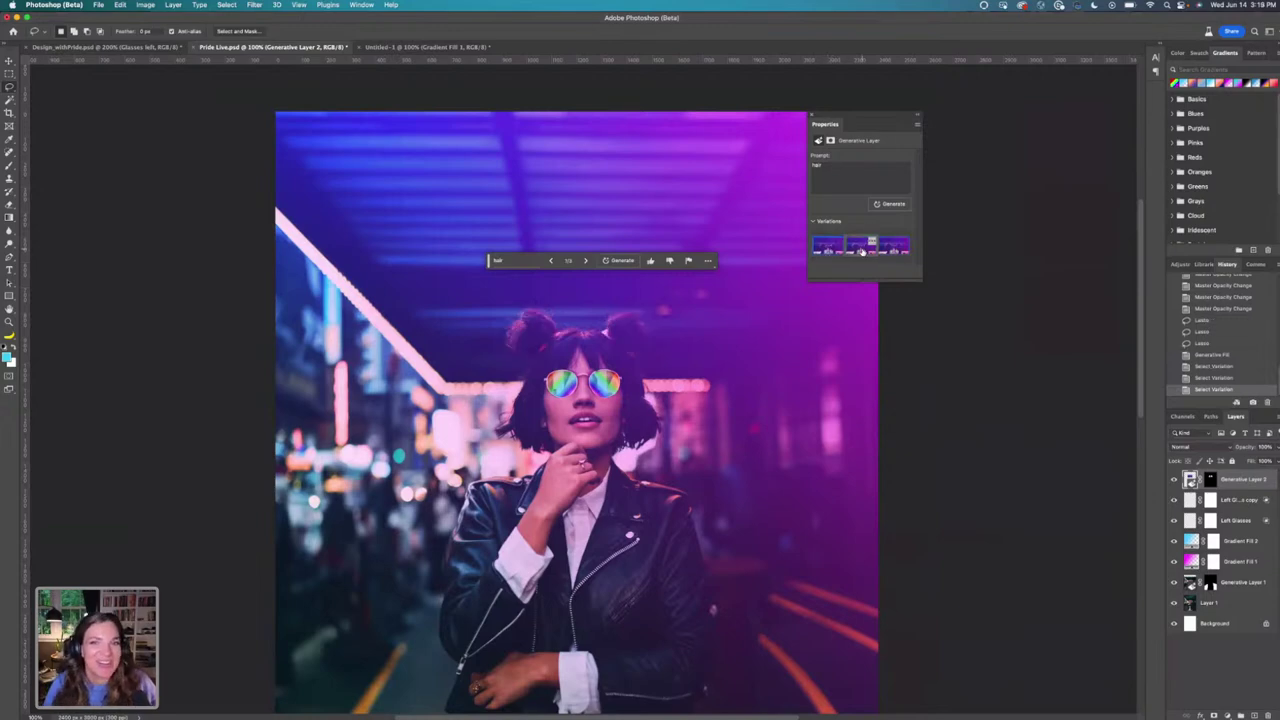
left_click(860, 251)
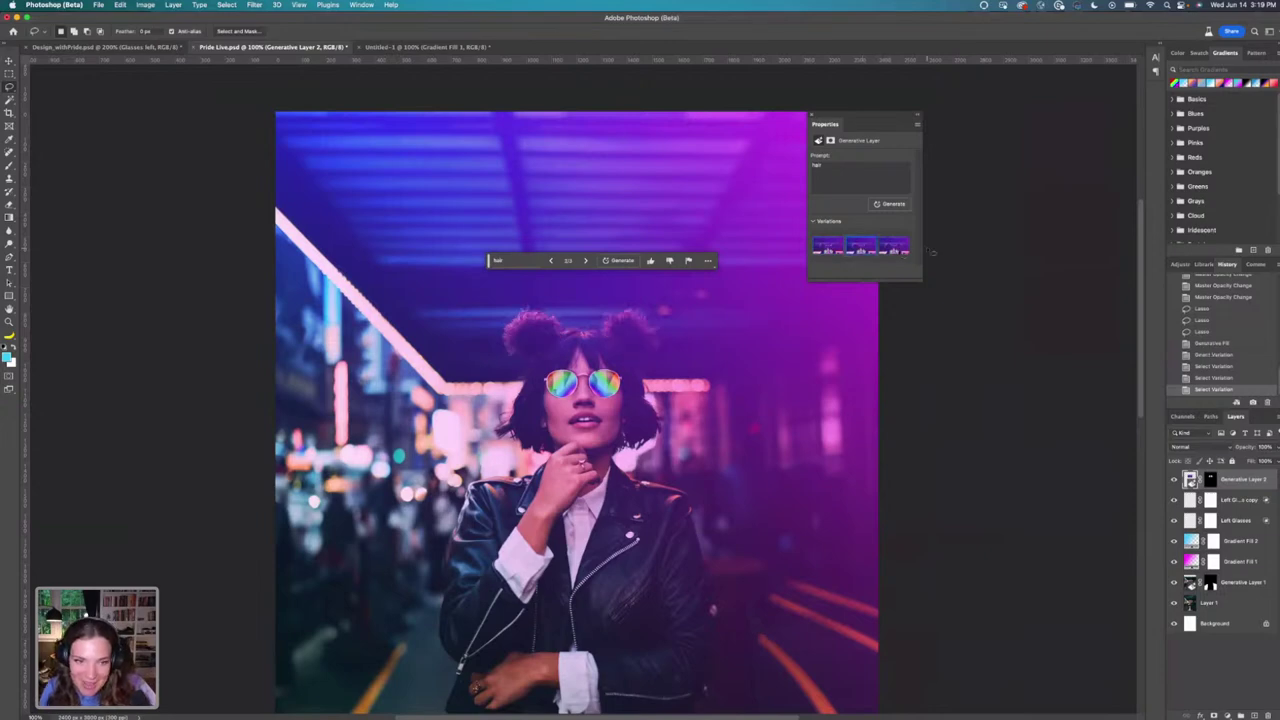
left_click(898, 250)
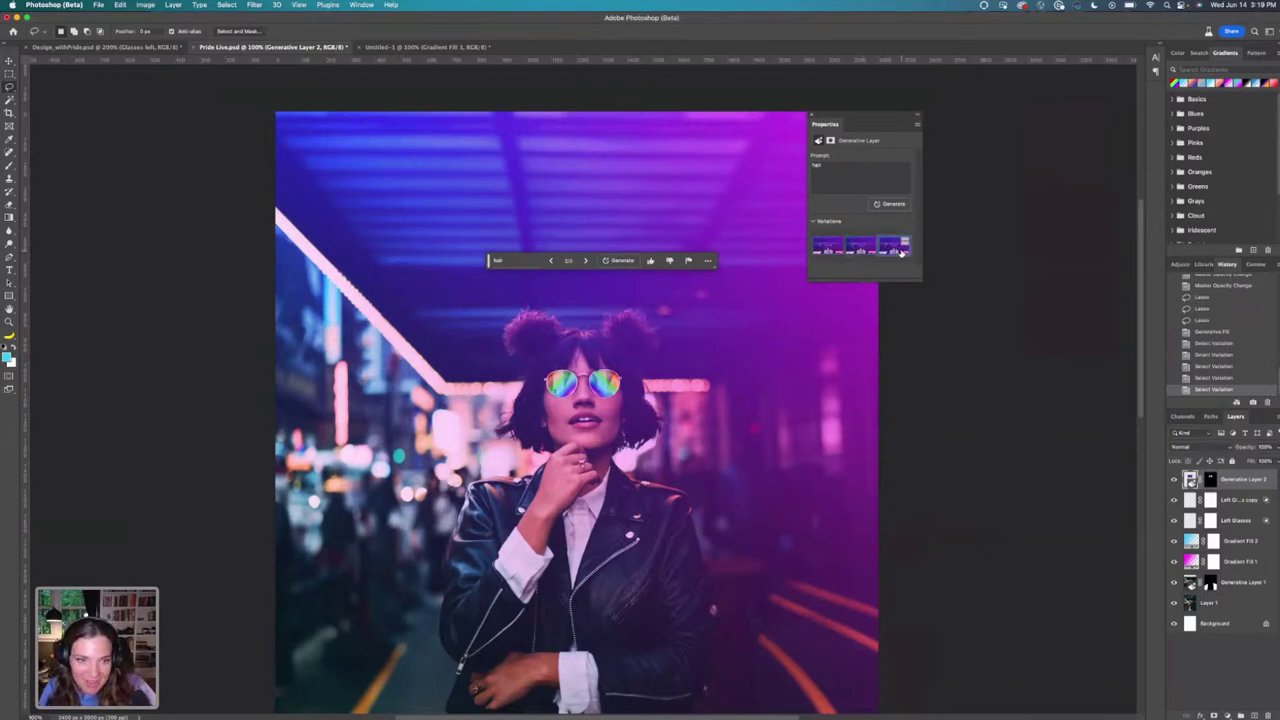
left_click(826, 250)
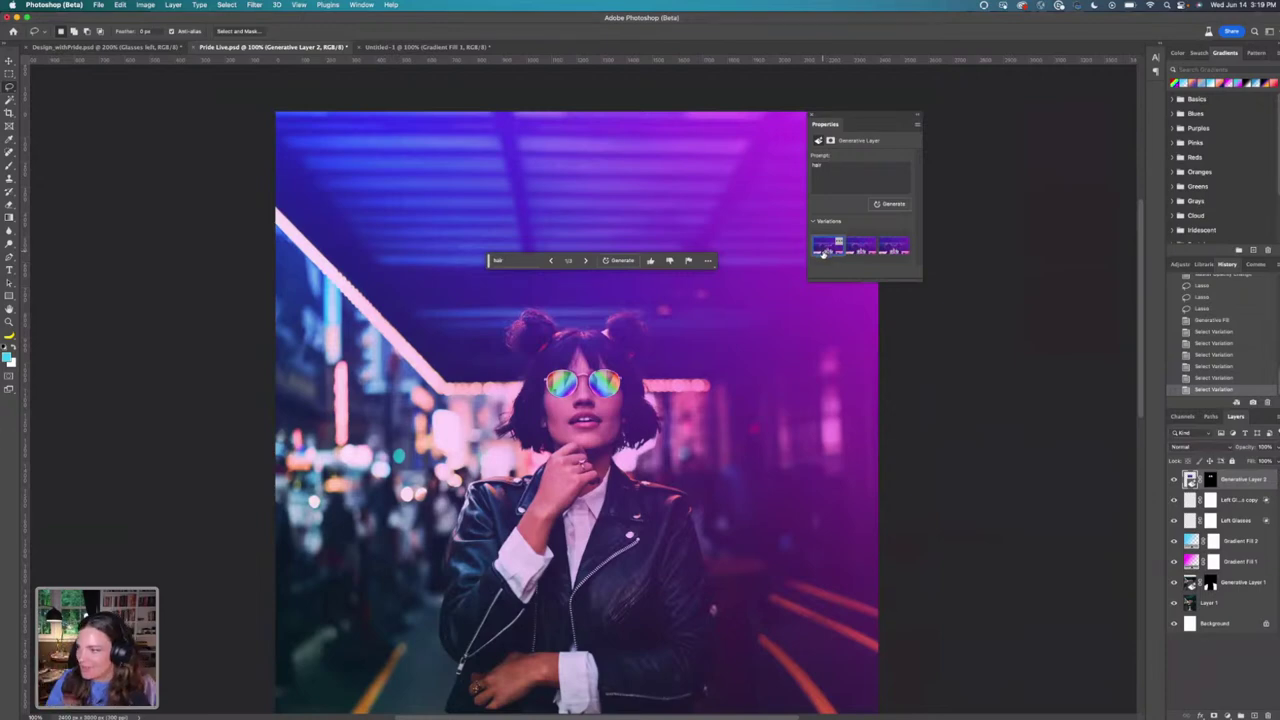
Toggle the Gradient Fill 1 and 2 tints to compare, then undo a trial lip selection.
key("super+equal")
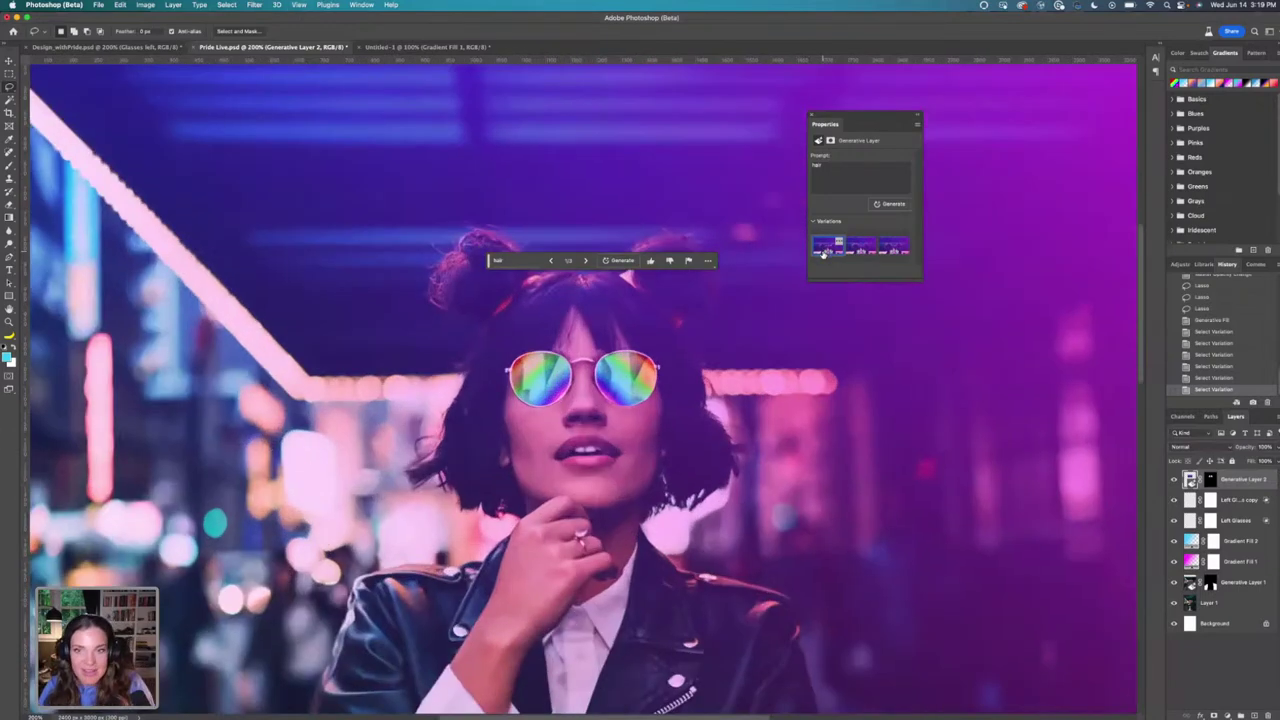
key("super+minus")
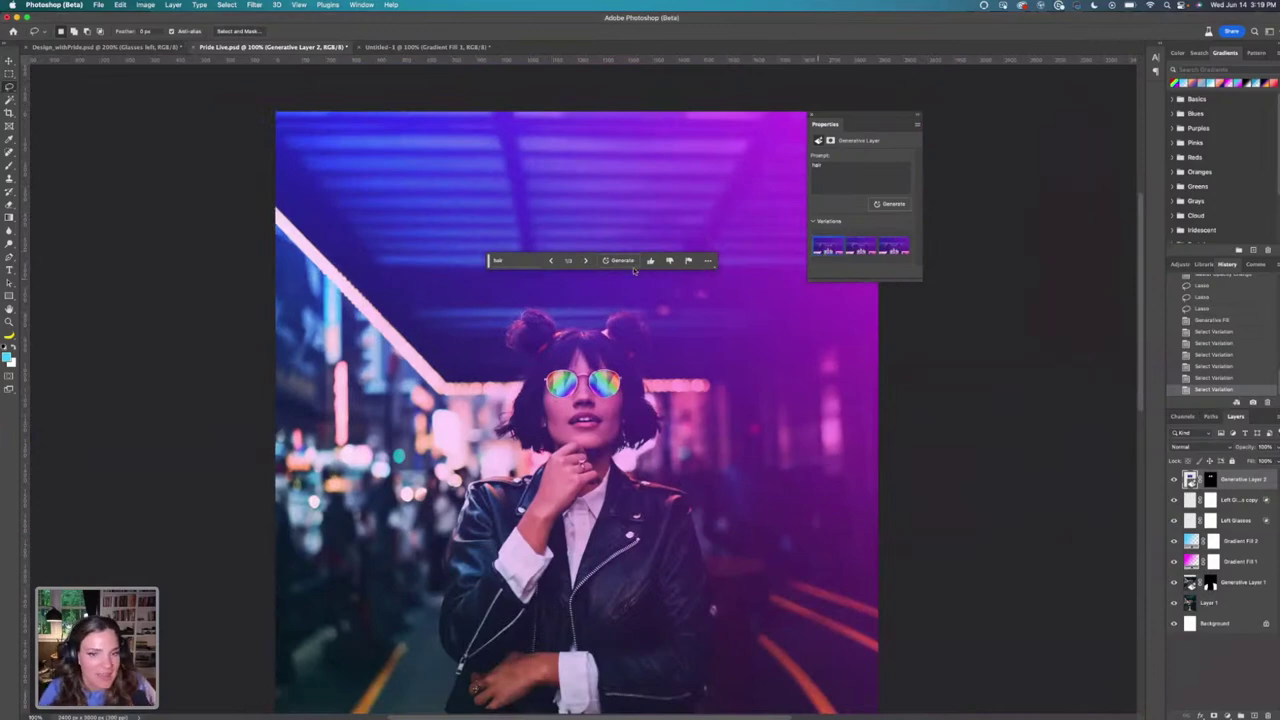
left_click_drag(487, 260, 471, 197)
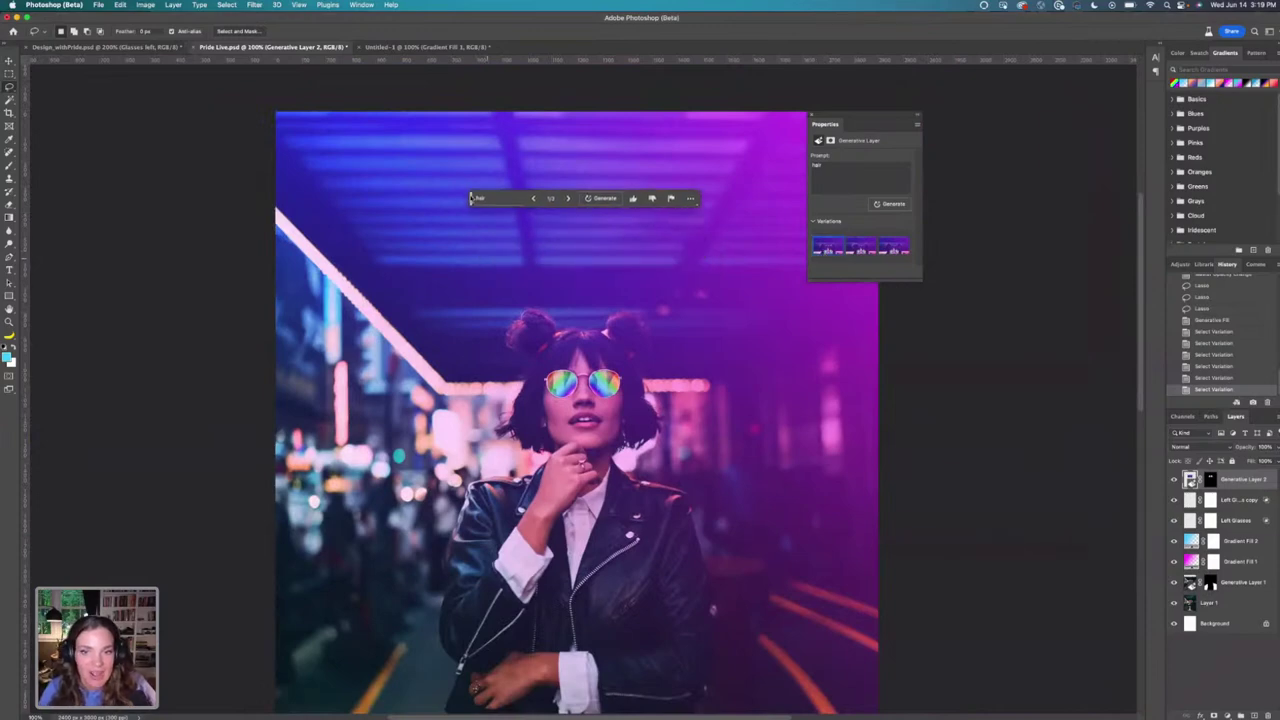
key("super+equal")
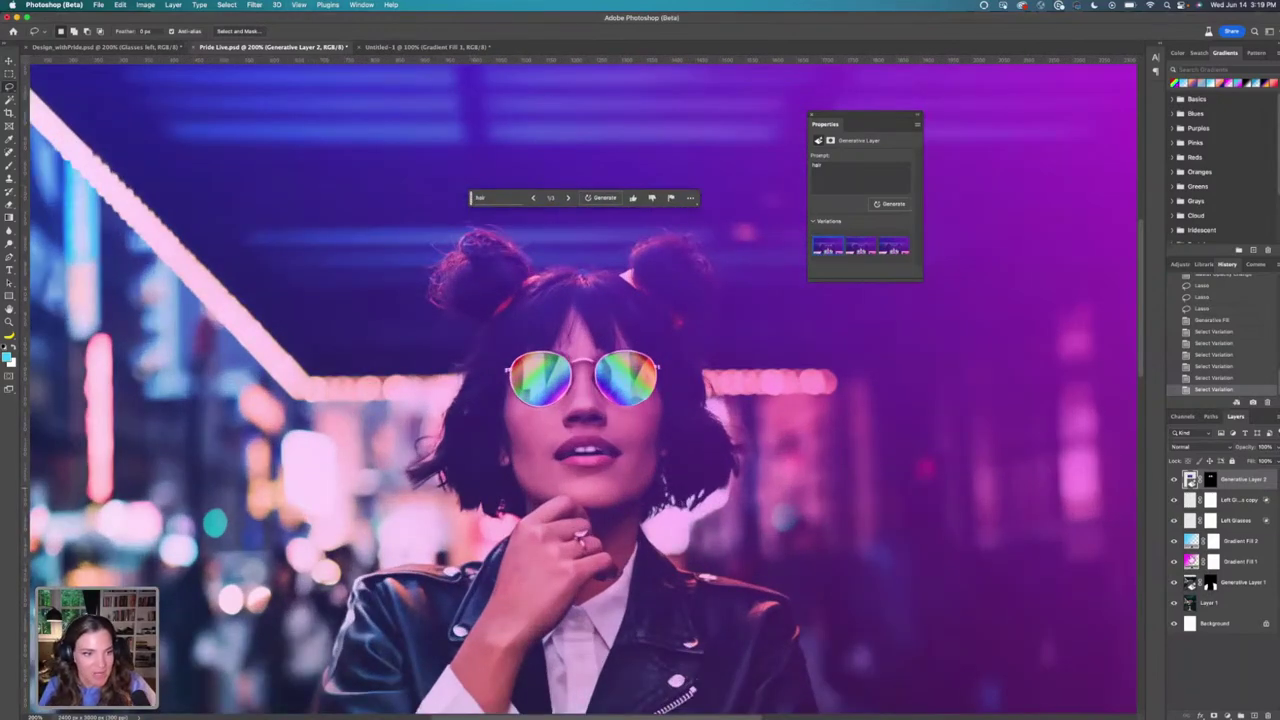
left_click(1174, 541)
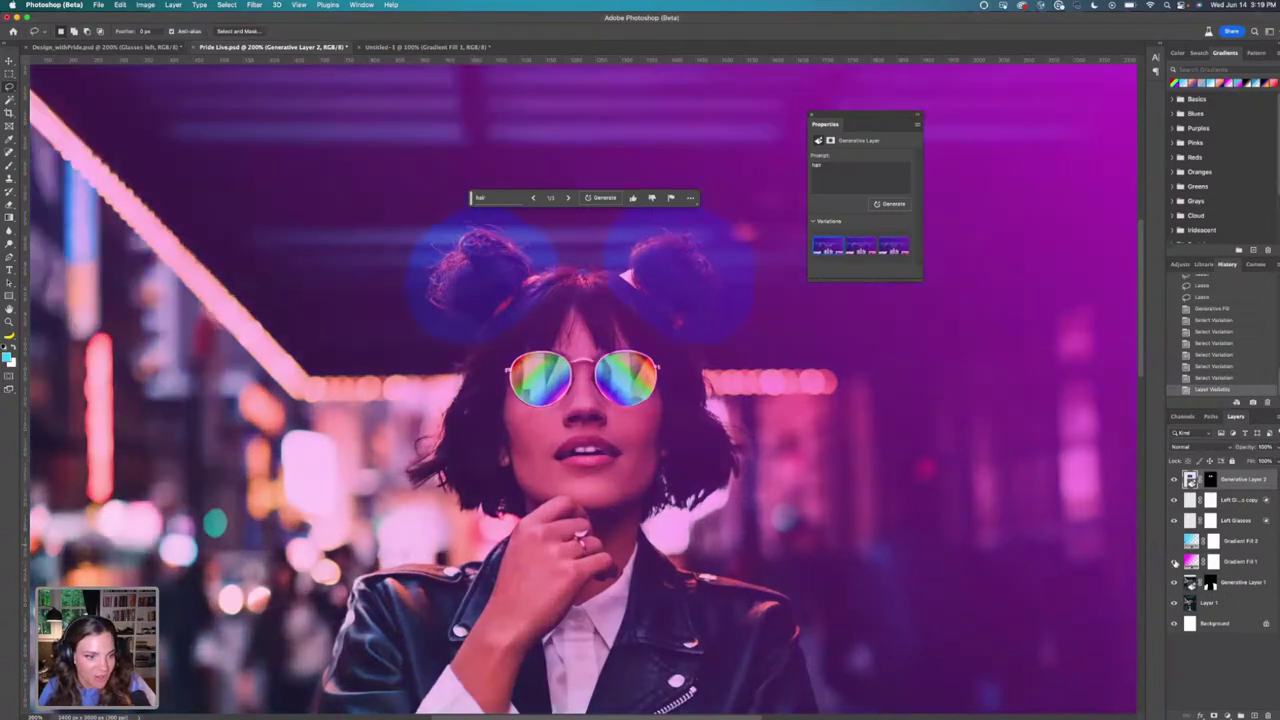
left_click(1174, 561)
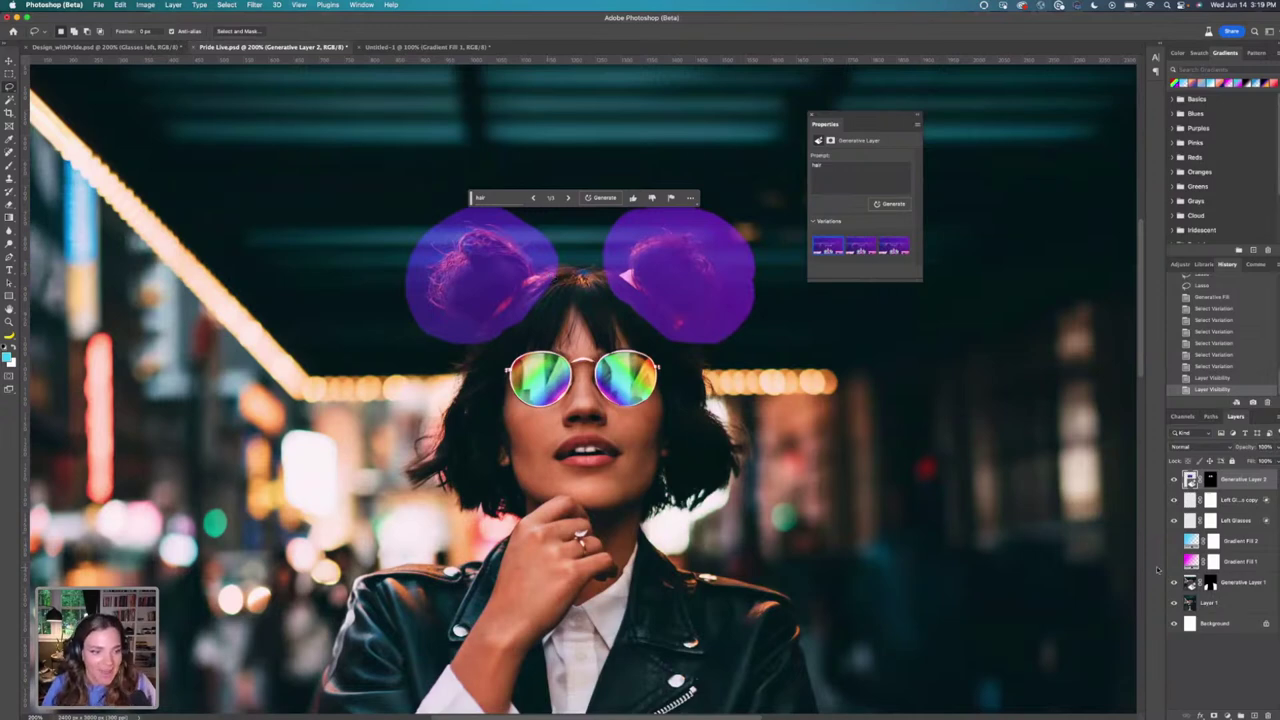
left_click(1174, 541)
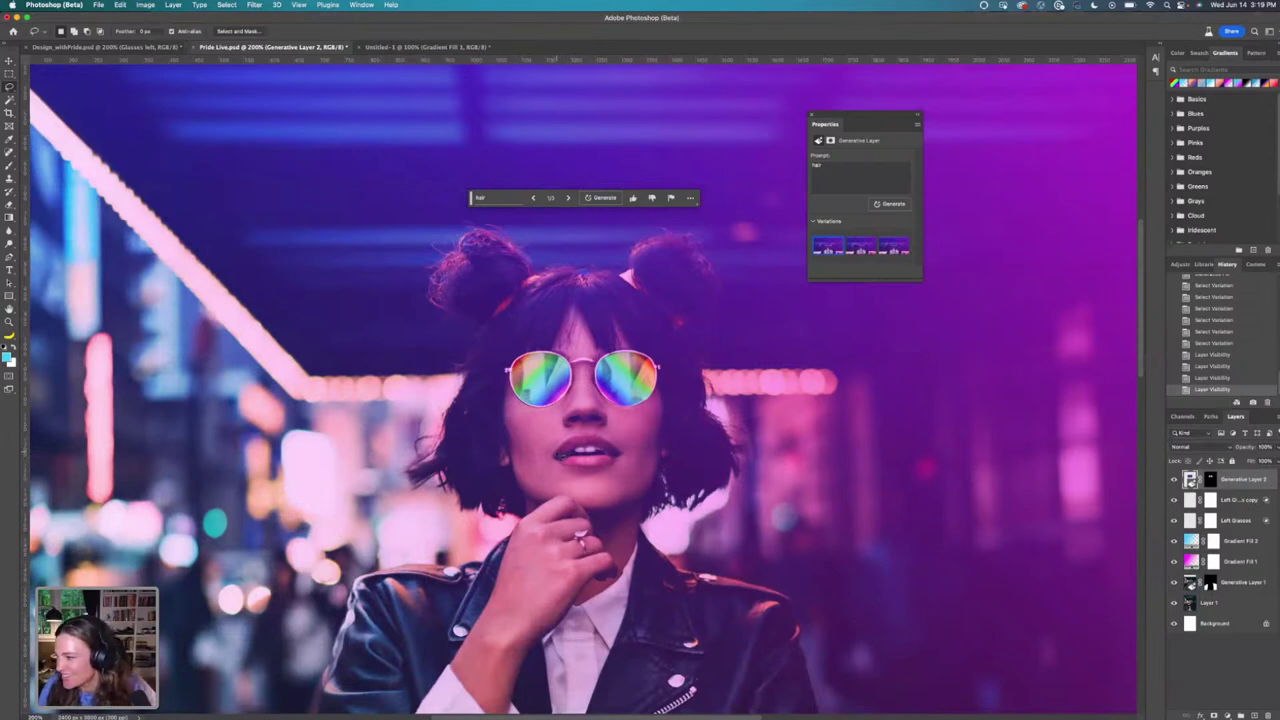
mouse_move(557, 452)
left_mouse_down()
mouse_move(567, 438)
mouse_move(606, 438)
mouse_move(622, 453)
mouse_move(601, 479)
mouse_move(556, 478)
mouse_move(546, 462)
mouse_move(570, 436)
mouse_move(613, 443)
left_mouse_up()
key("super+z")
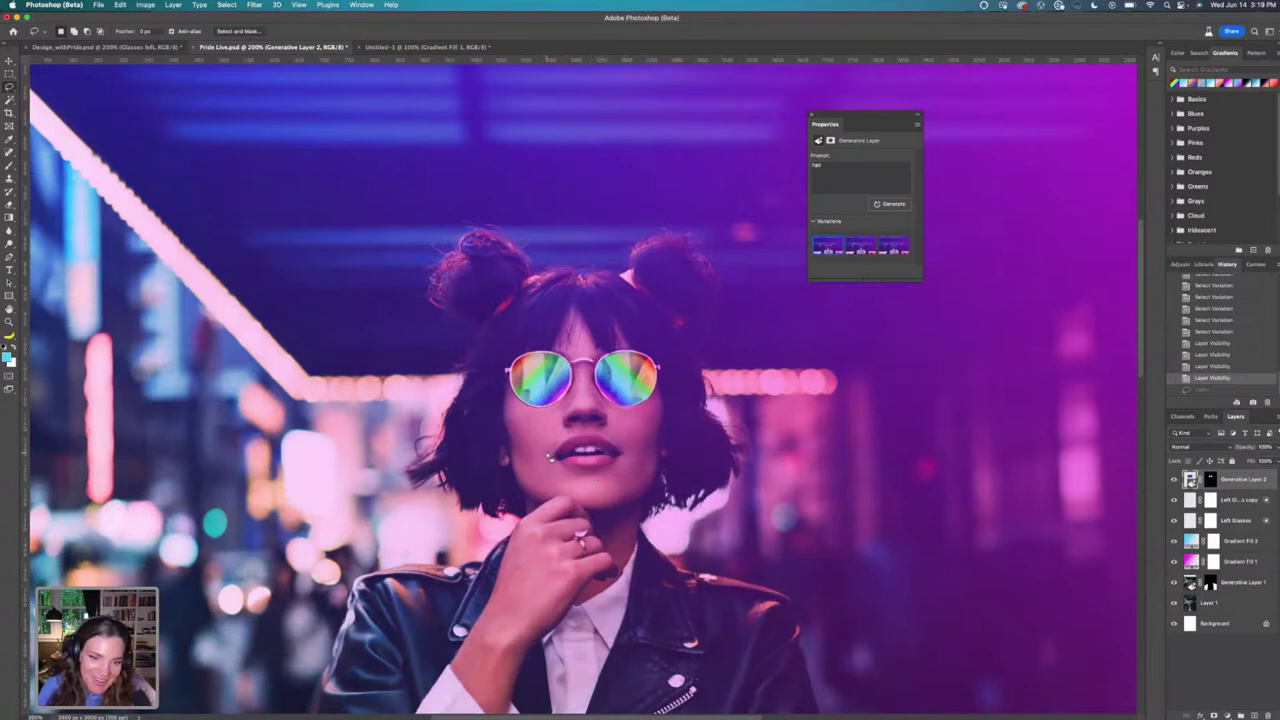
Select the lips and generate a 'pink lipstick' Generative Fill.
left_click_drag(549, 457, 548, 450)
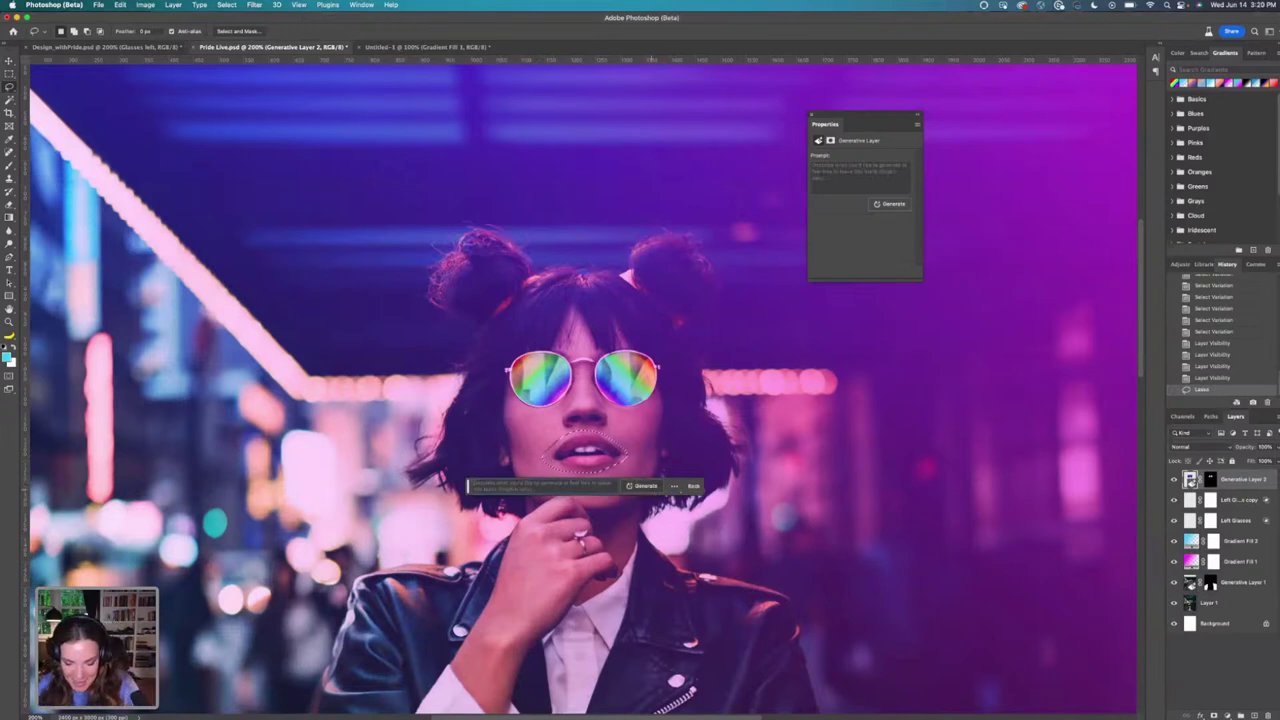
type("pink lipstick")
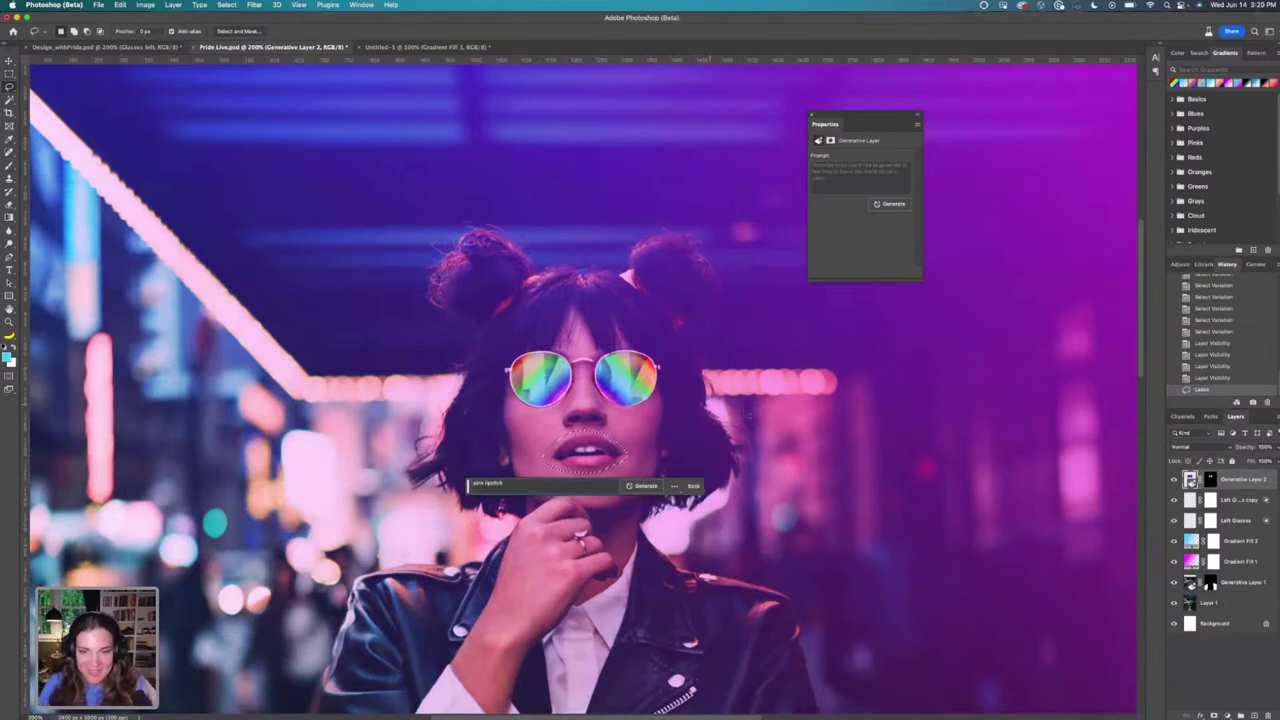
left_click(645, 485)
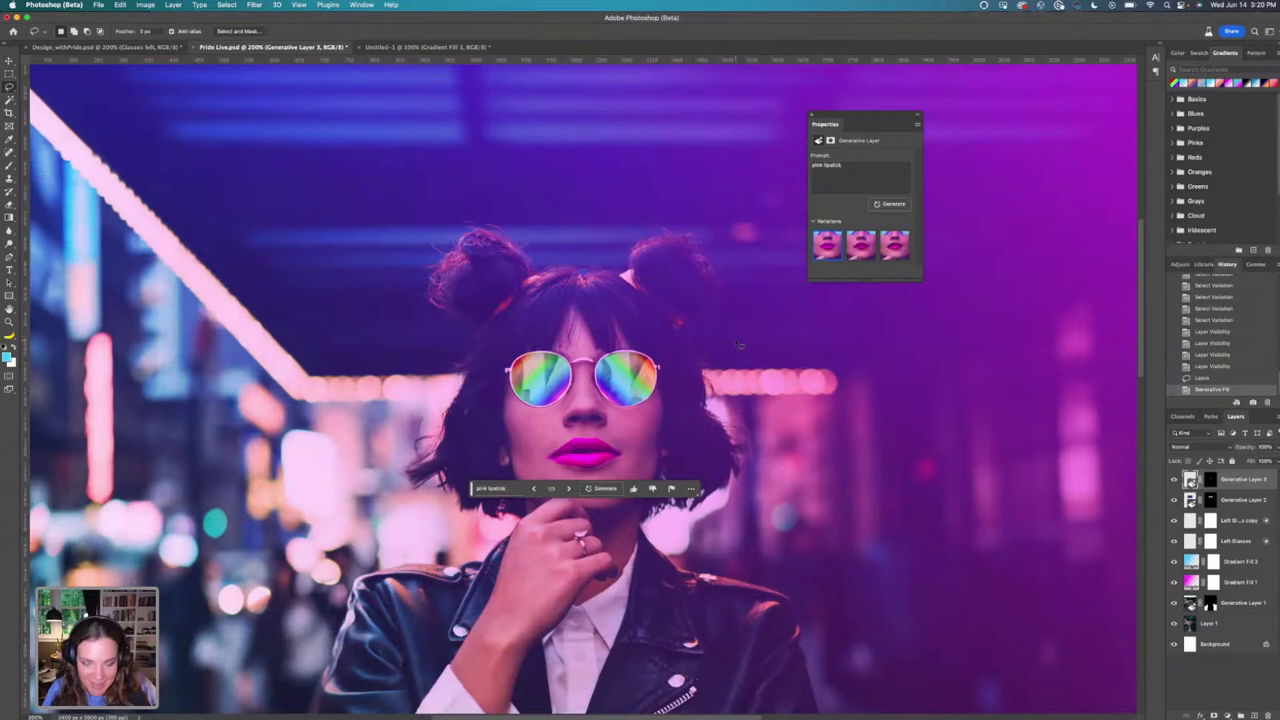
Compare the lipstick variations and apply the second one.
left_click(894, 245)
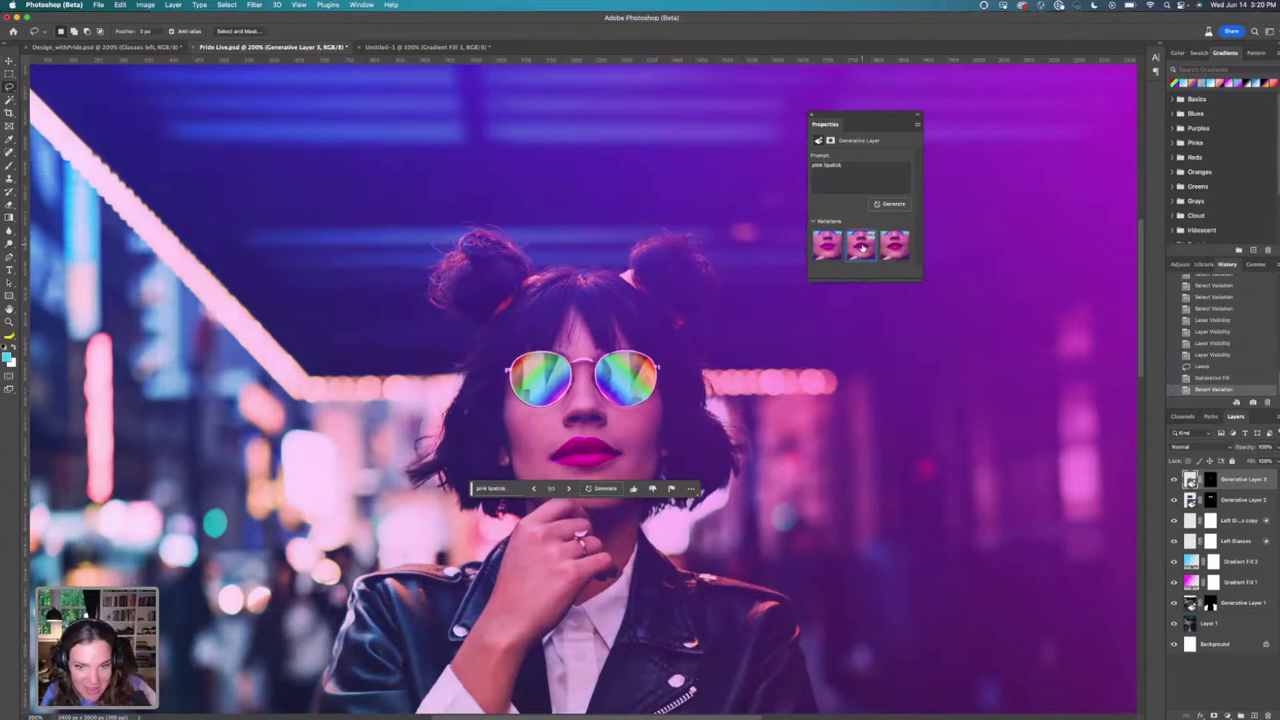
left_click(897, 250)
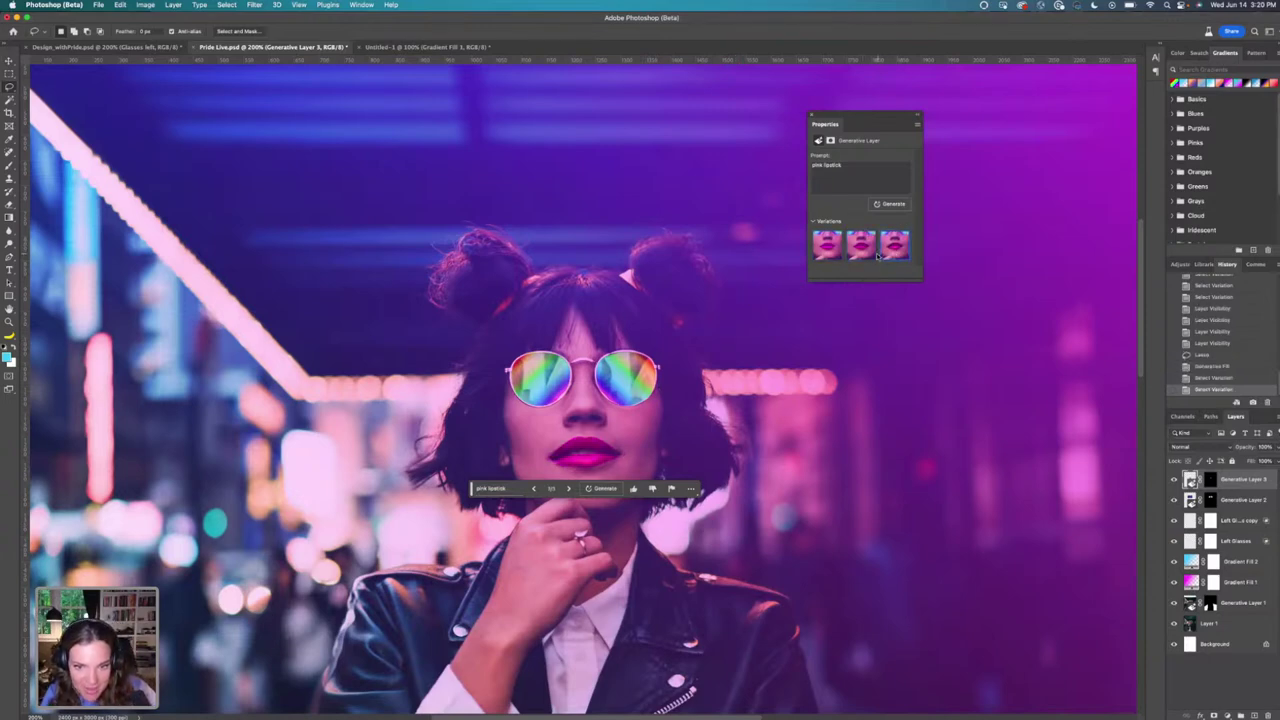
left_click(868, 256)
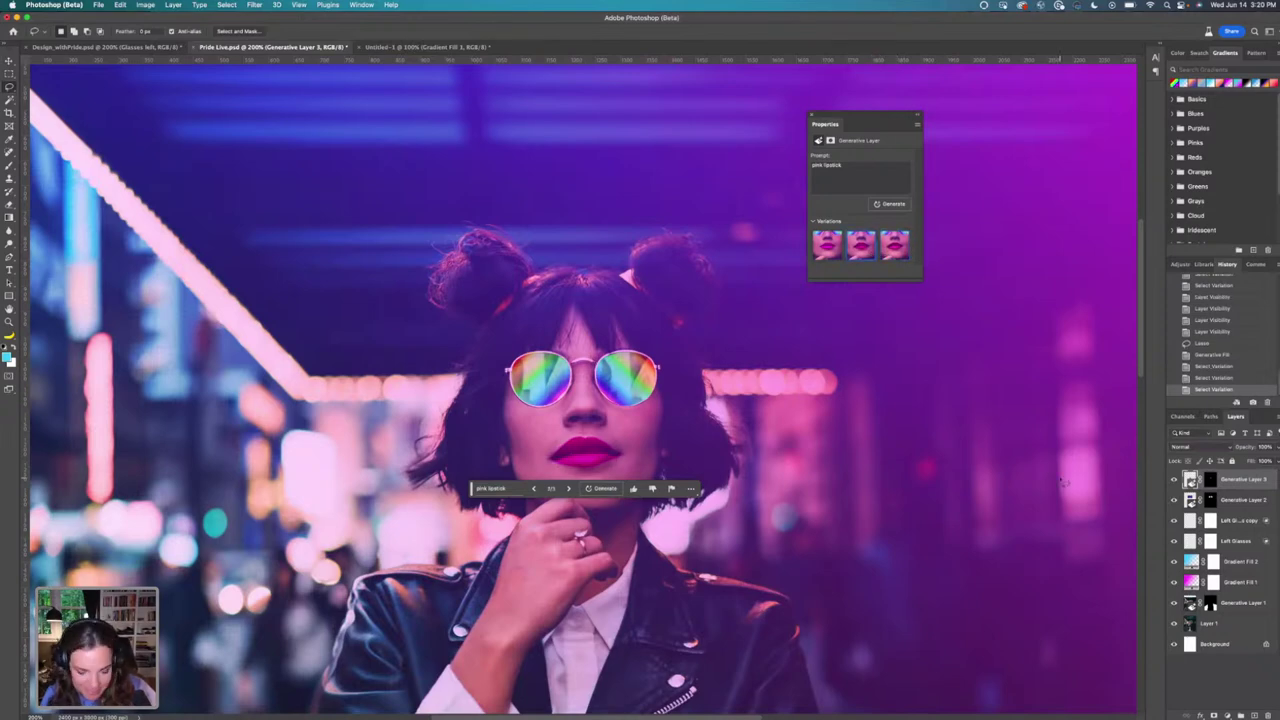
key("super+h")
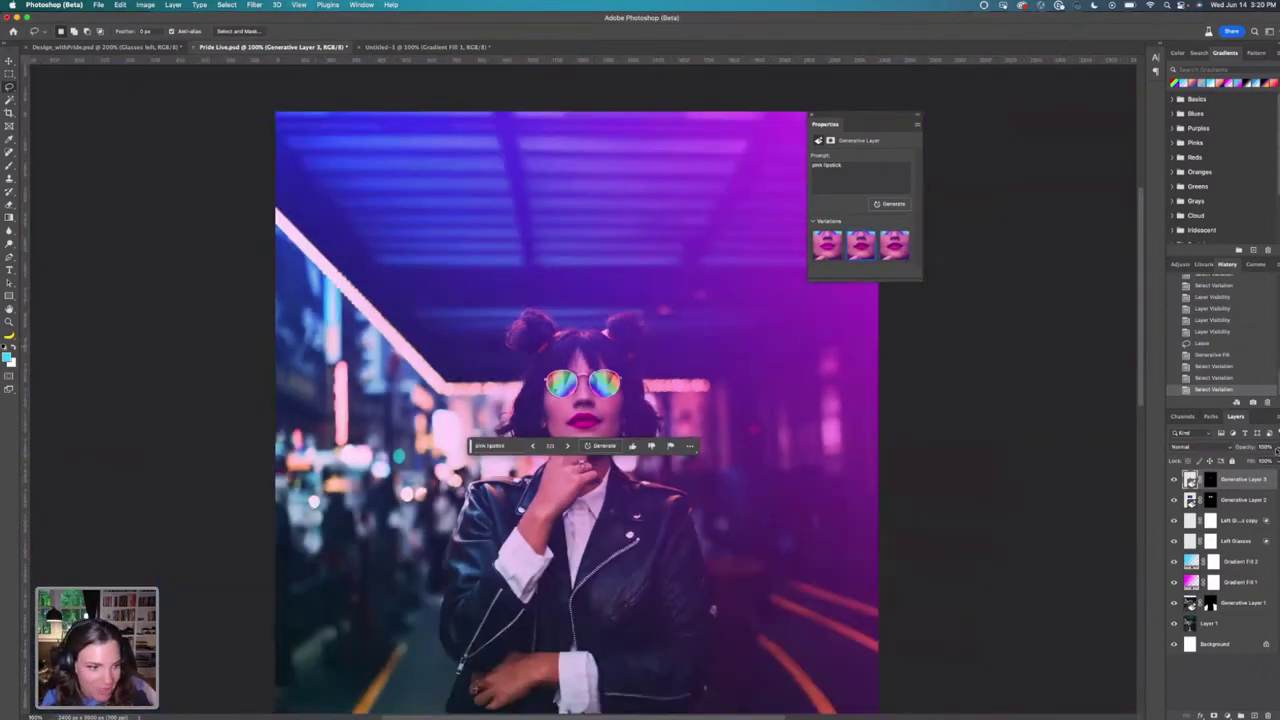
Delete the old lipstick layer and outline the lips again.
left_click_drag(1257, 479, 1267, 715)
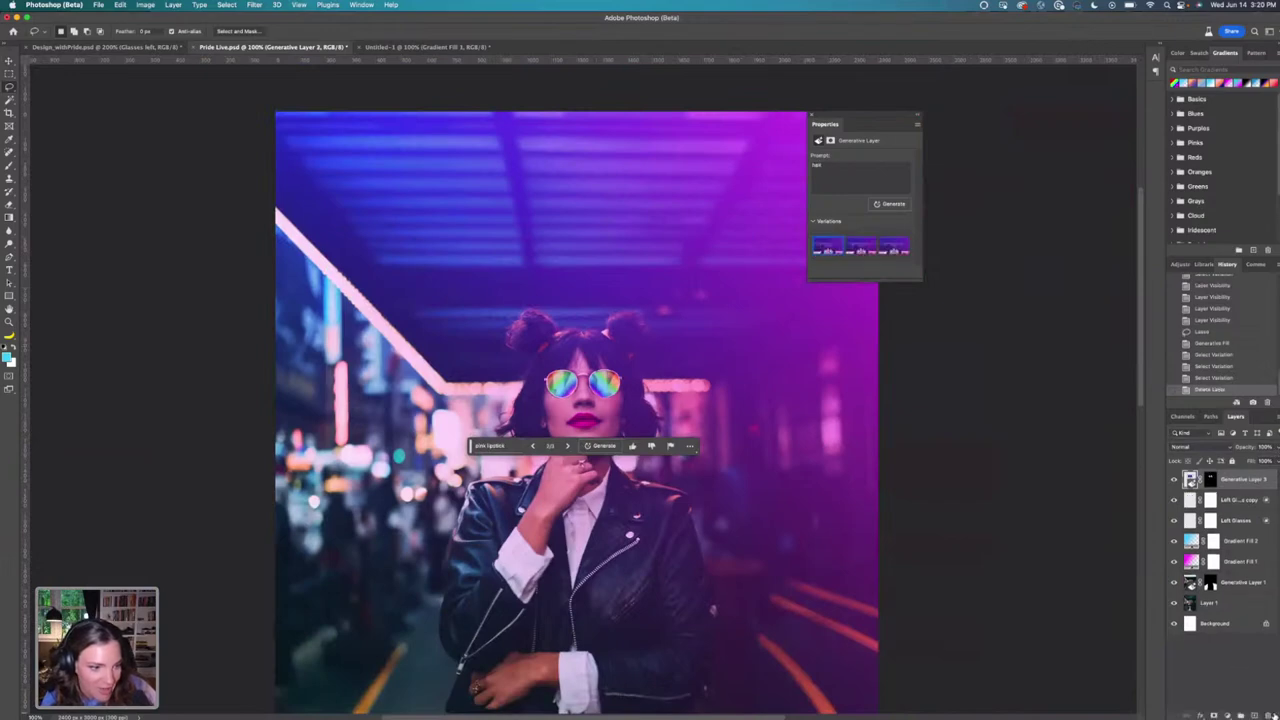
key("super+plus")
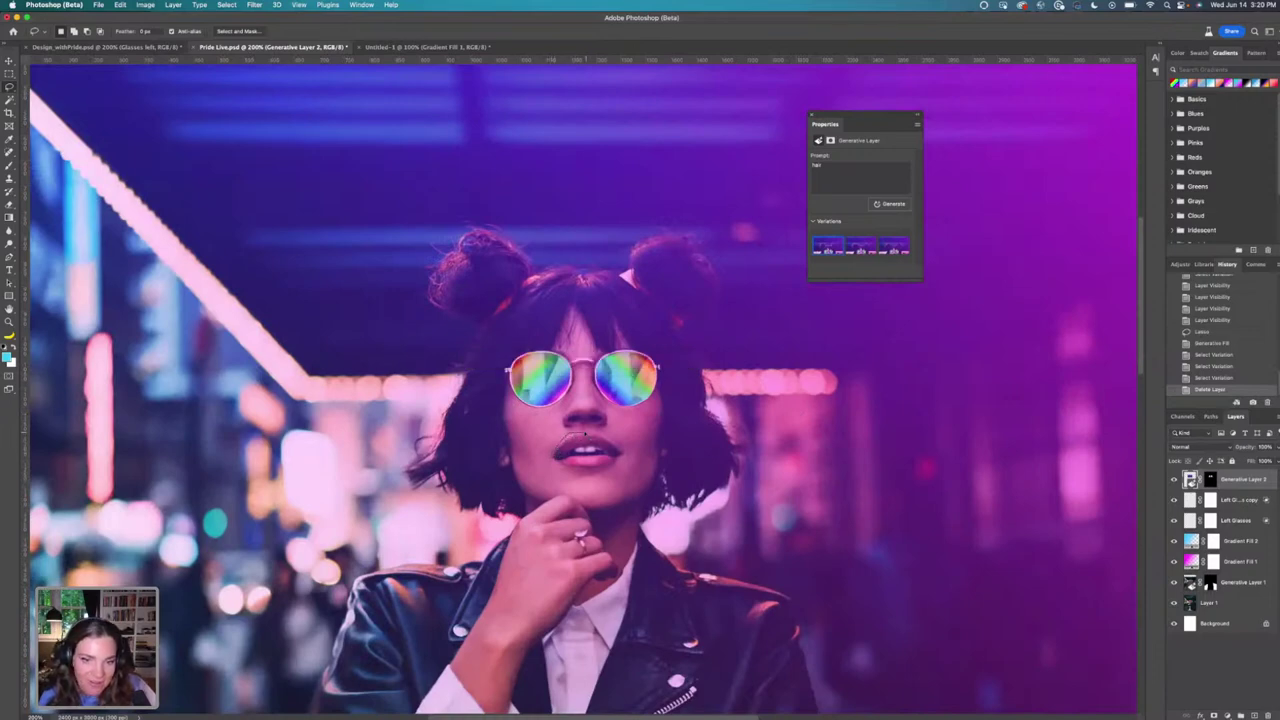
mouse_move(622, 452)
left_mouse_down()
mouse_move(588, 479)
mouse_move(552, 455)
left_mouse_up()
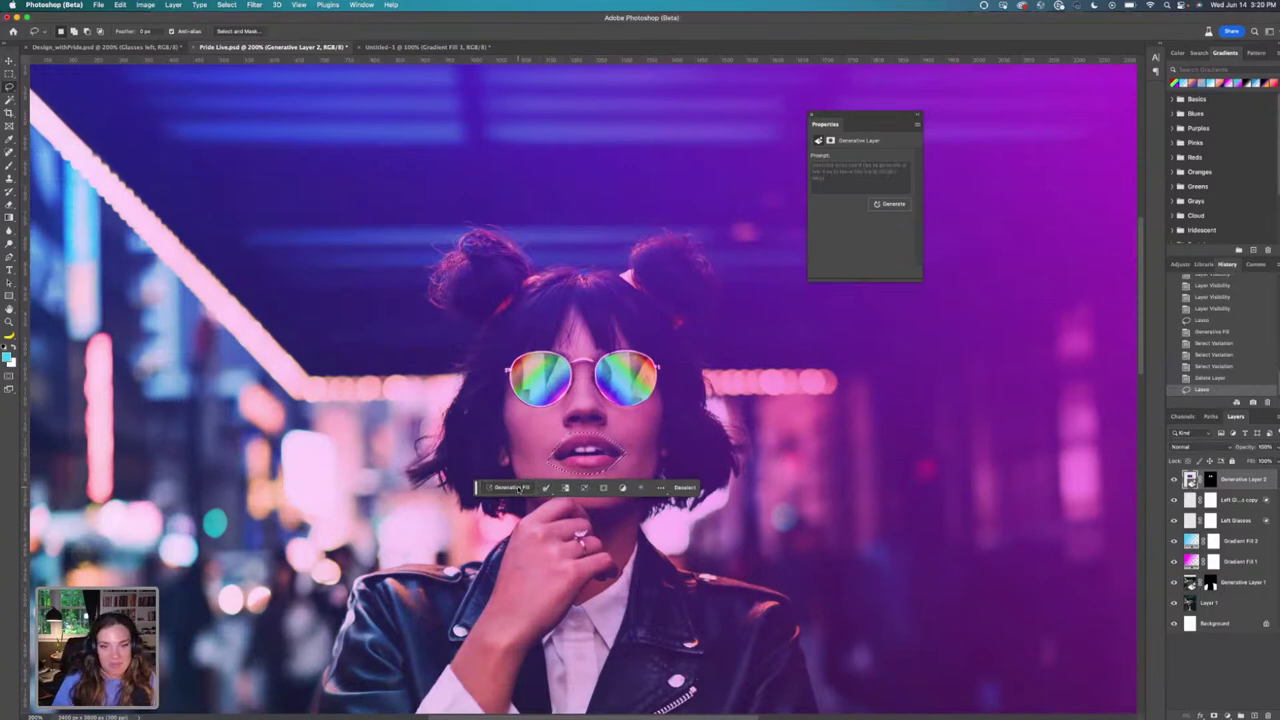
Generate a 'pink lipstick' fill on the lips and apply its third variation.
left_click(518, 488)
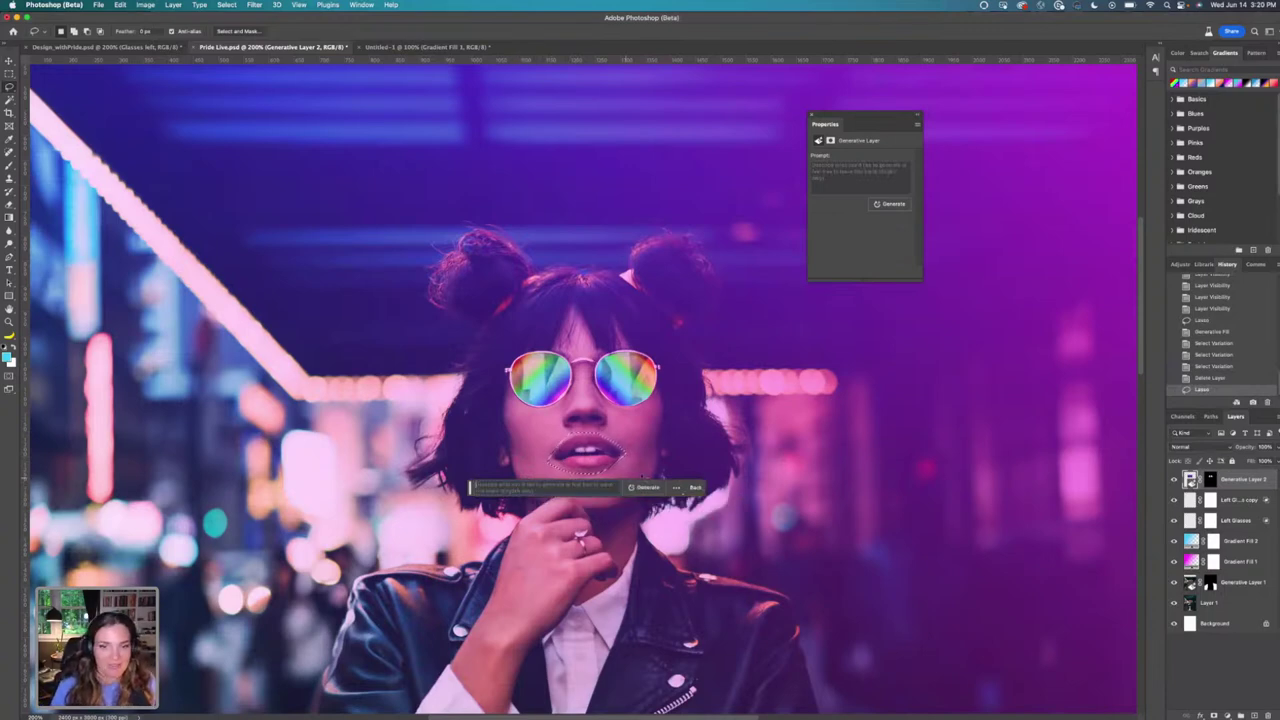
type("r")
type("ink")
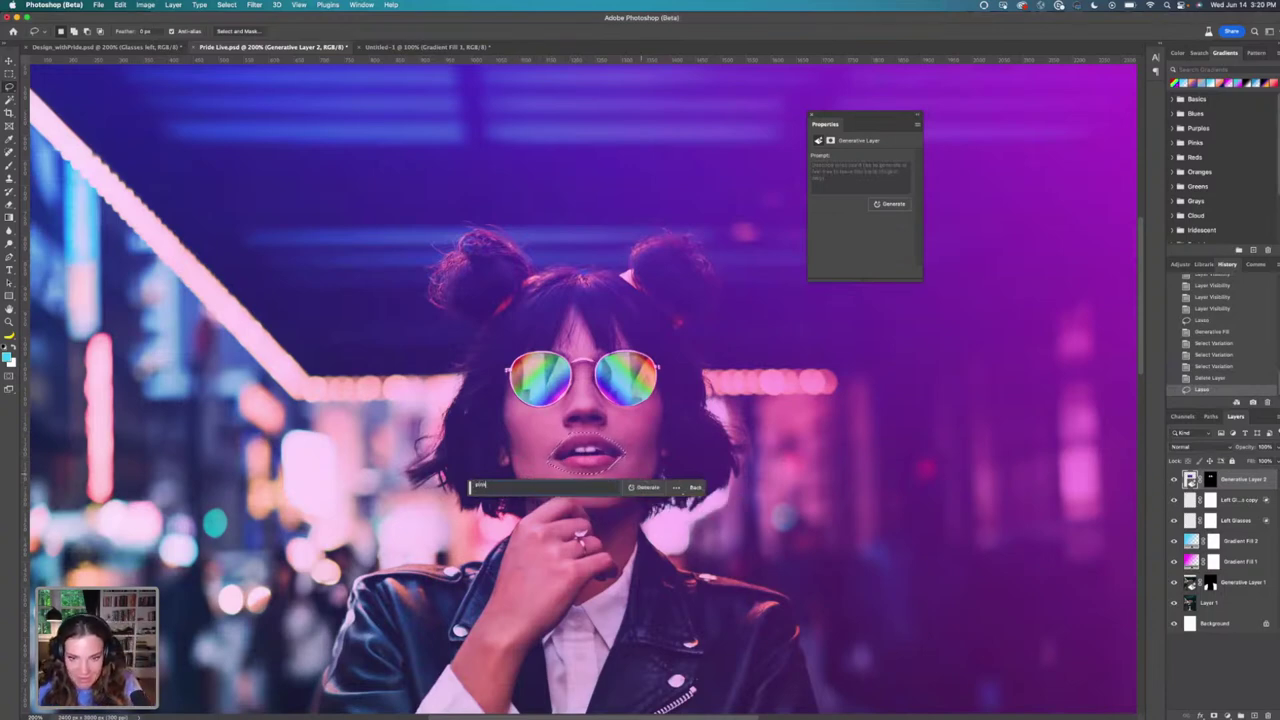
type(" lipstick")
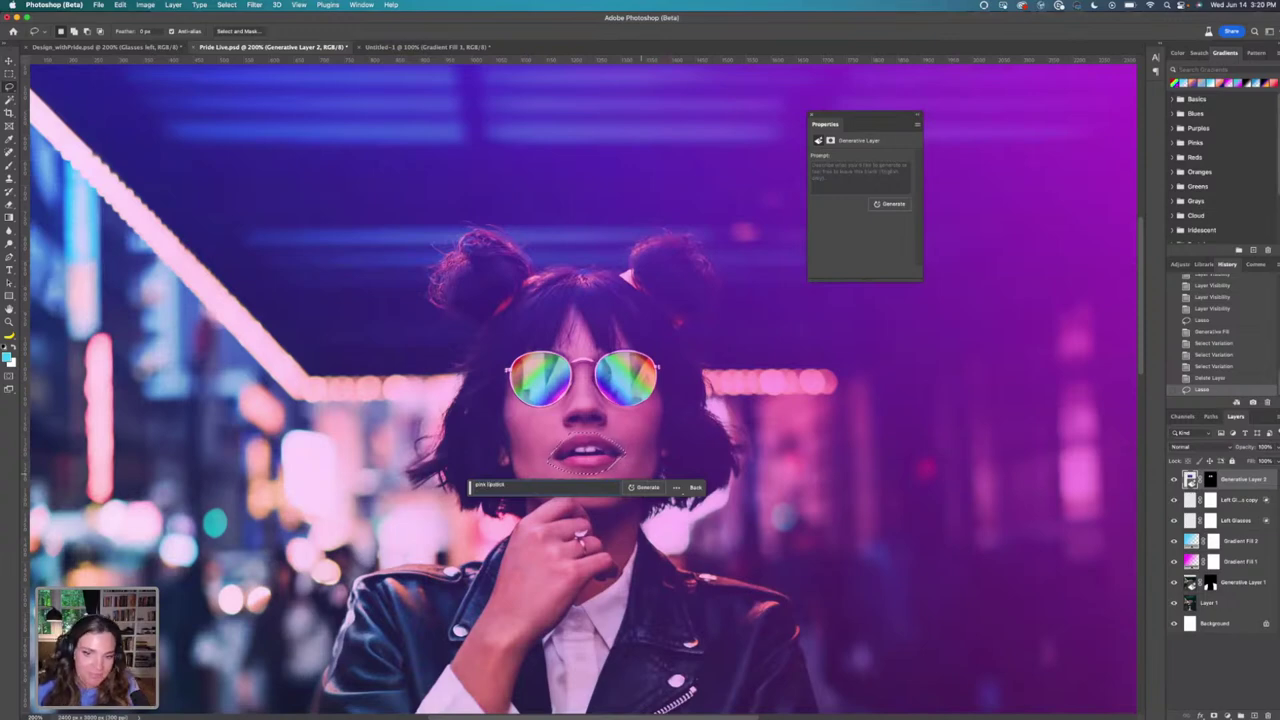
key("Return")
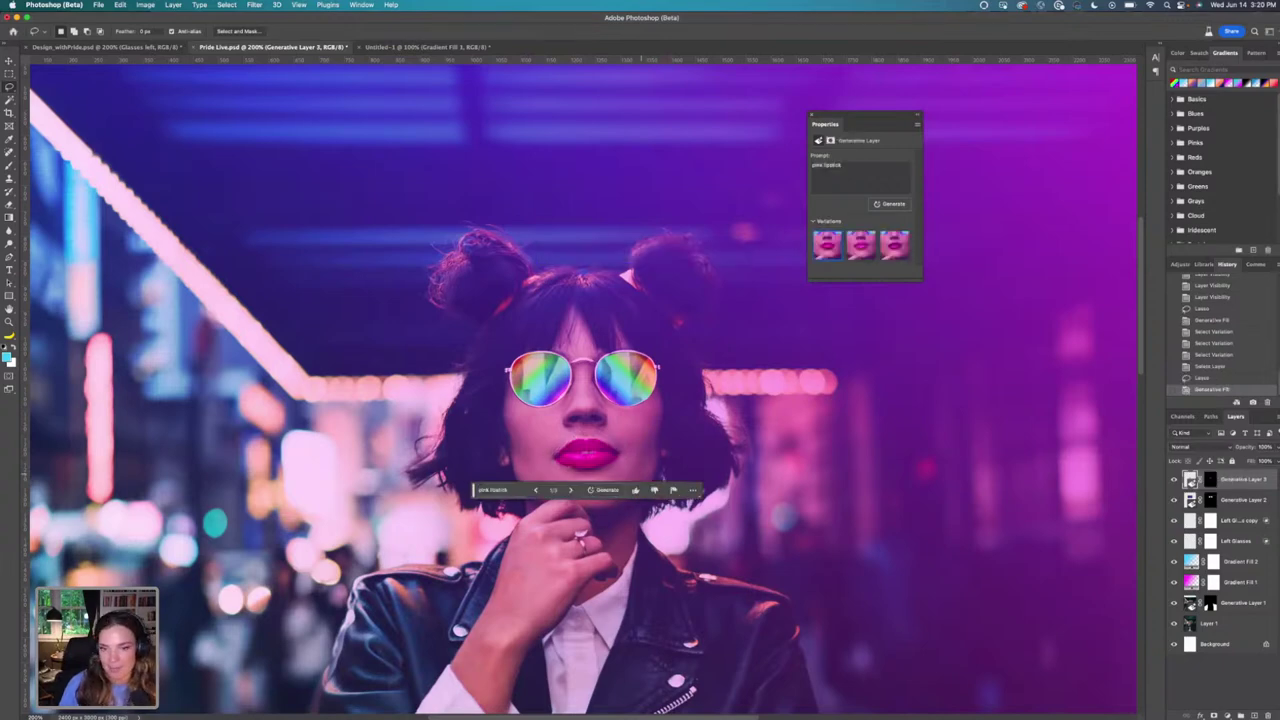
left_click(893, 246)
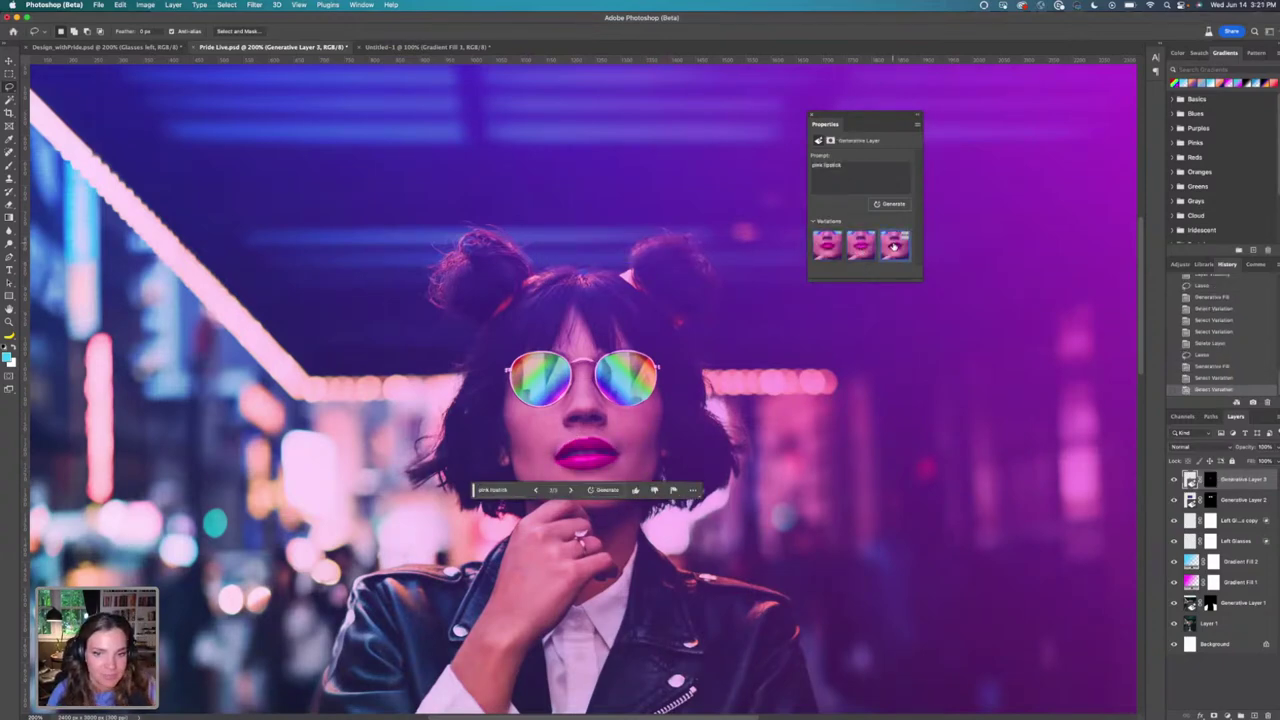
Hide and re-show the lipstick layer to compare it with the bare lips.
key("super+minus")
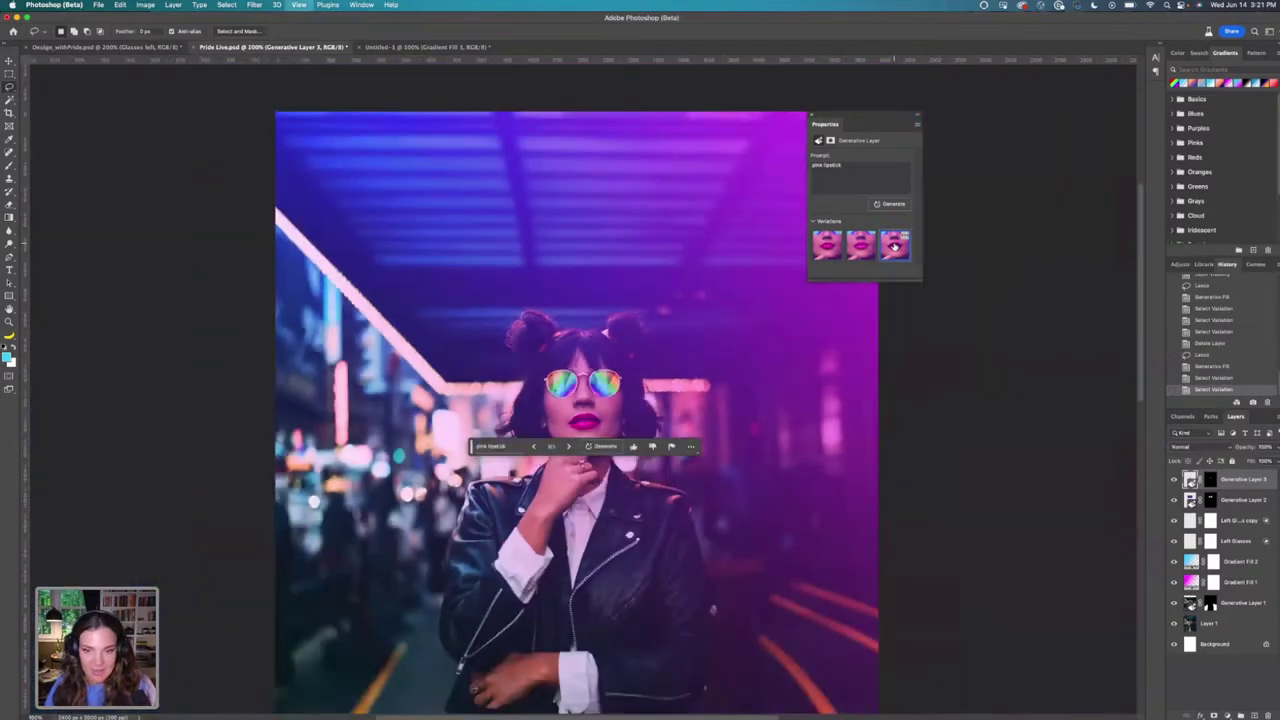
key("super+minus")
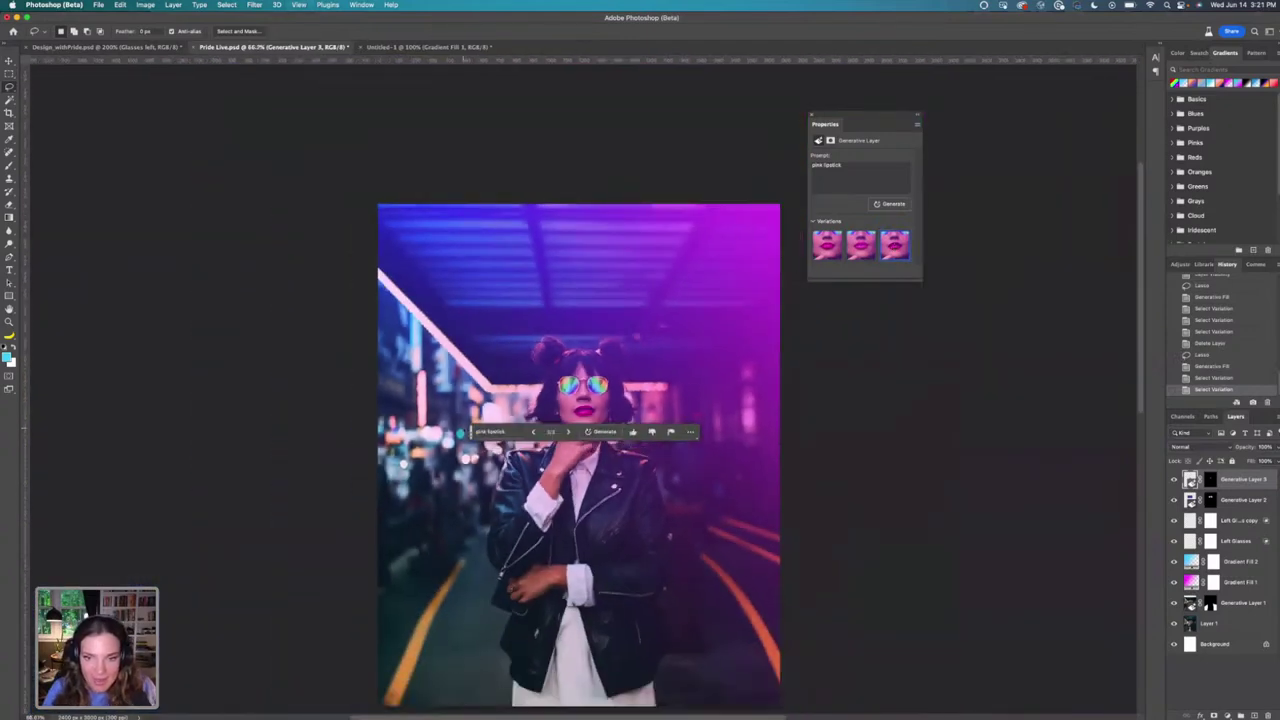
left_click_drag(473, 432, 467, 571)
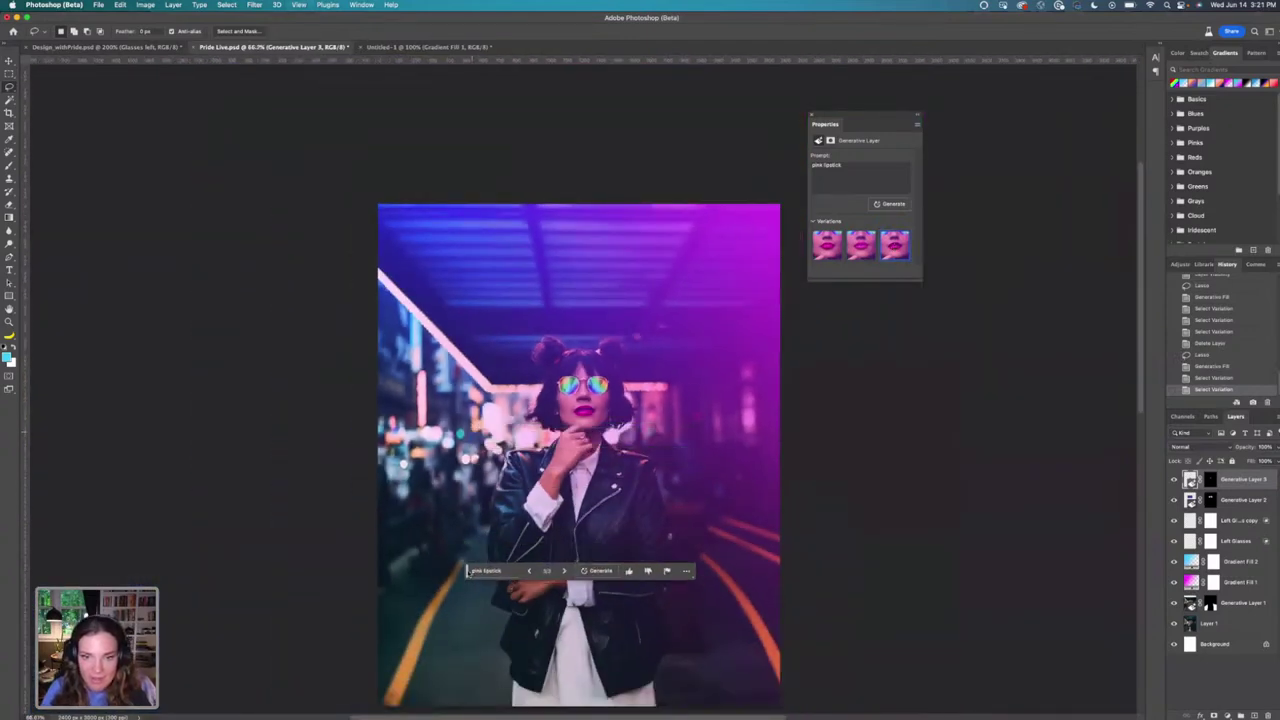
left_click(1174, 479)
left_click(1174, 479)
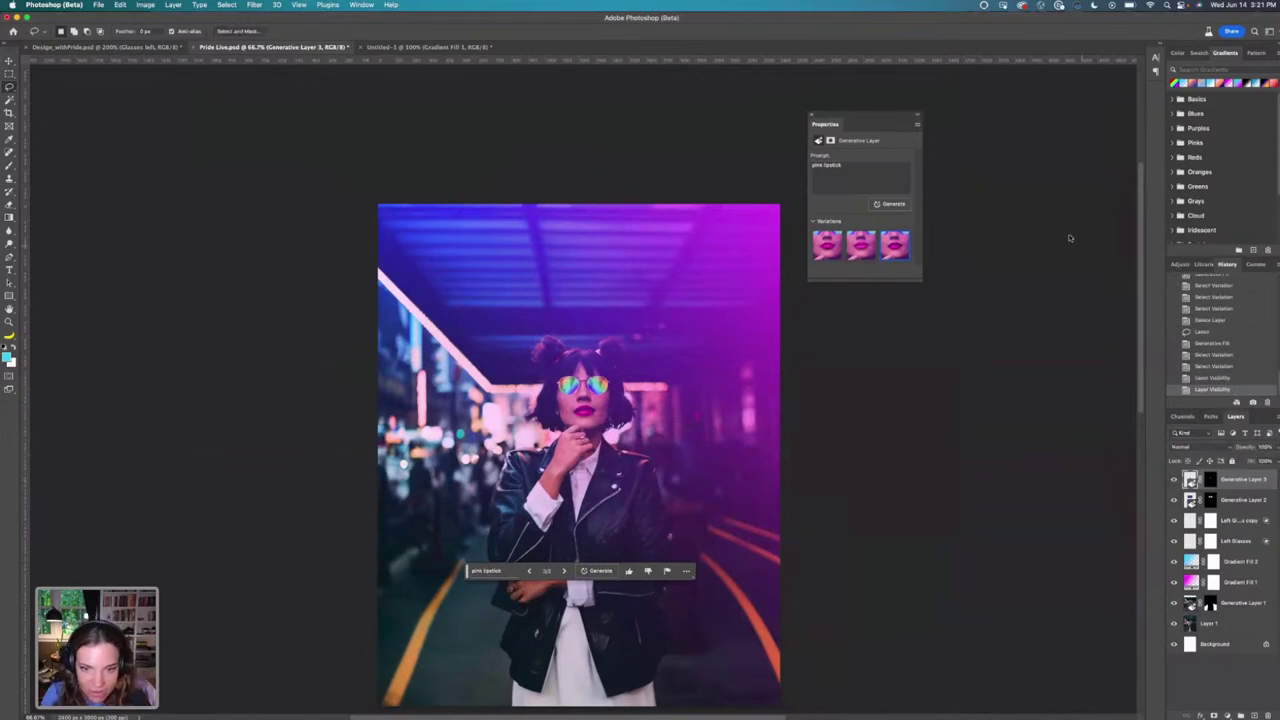
Generate three more lipstick variations and apply the first one.
left_click(890, 203)
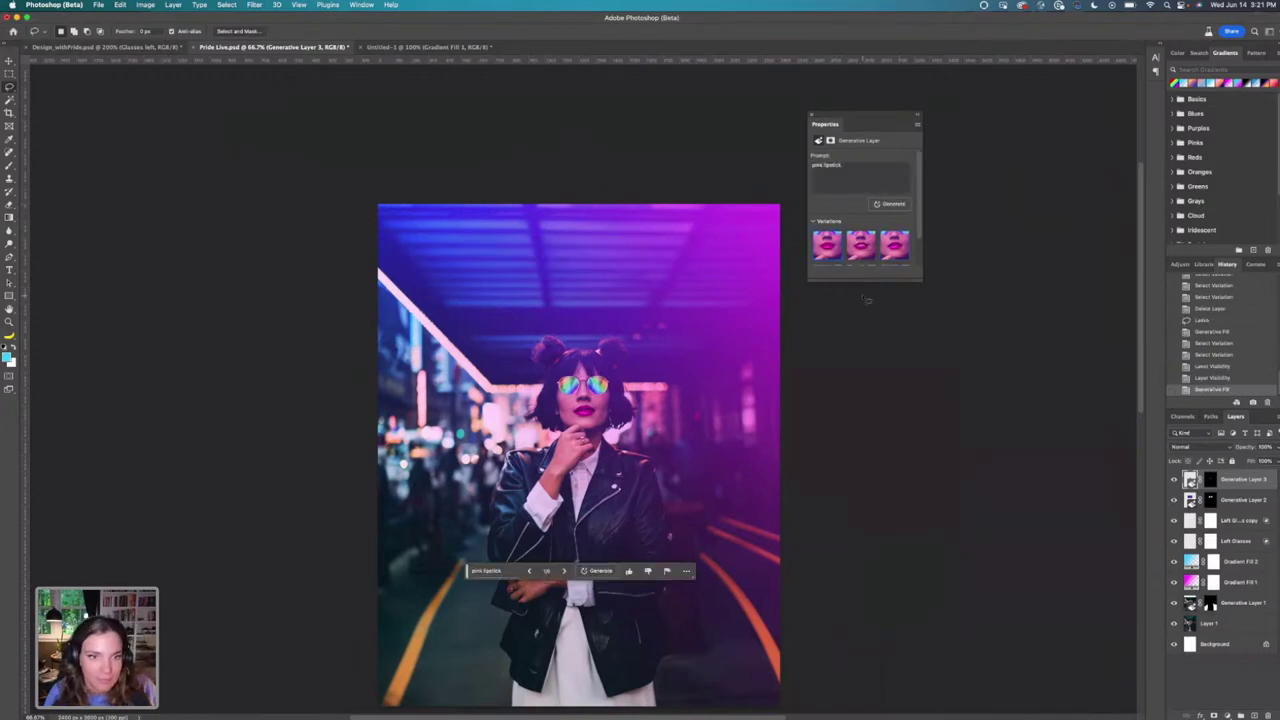
key("super+equal")
key("super+equal")
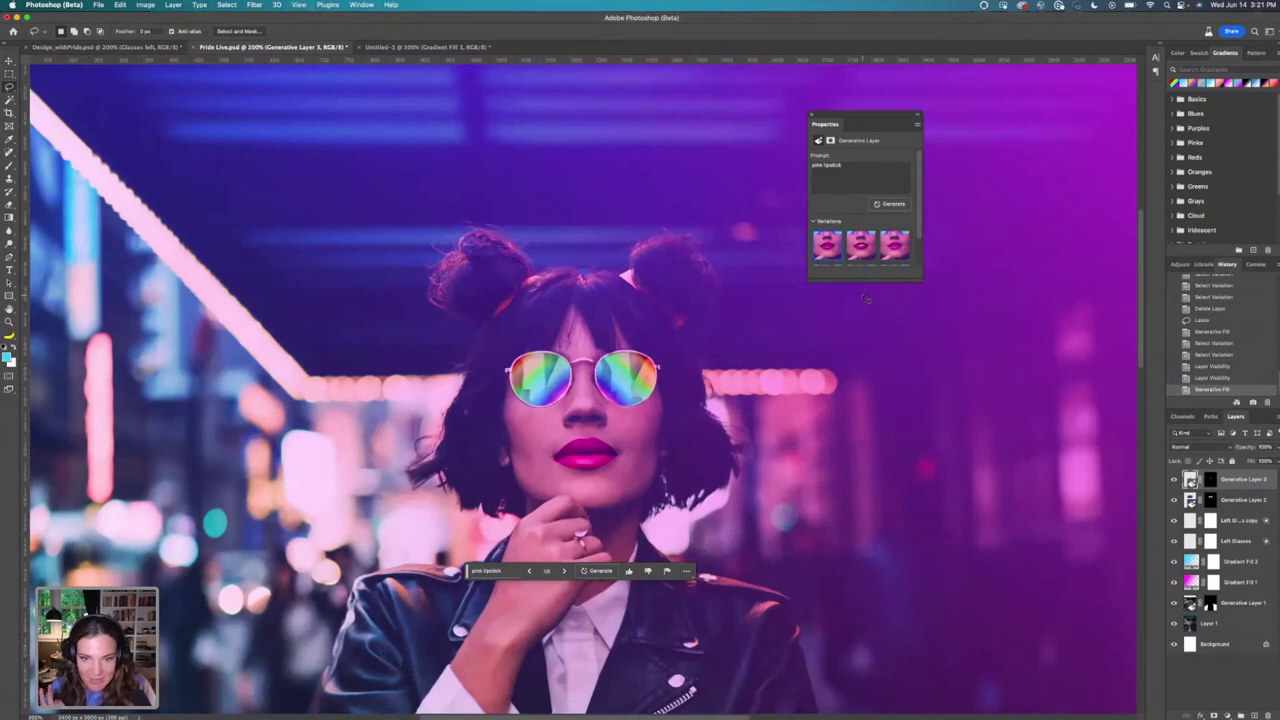
left_click(894, 245)
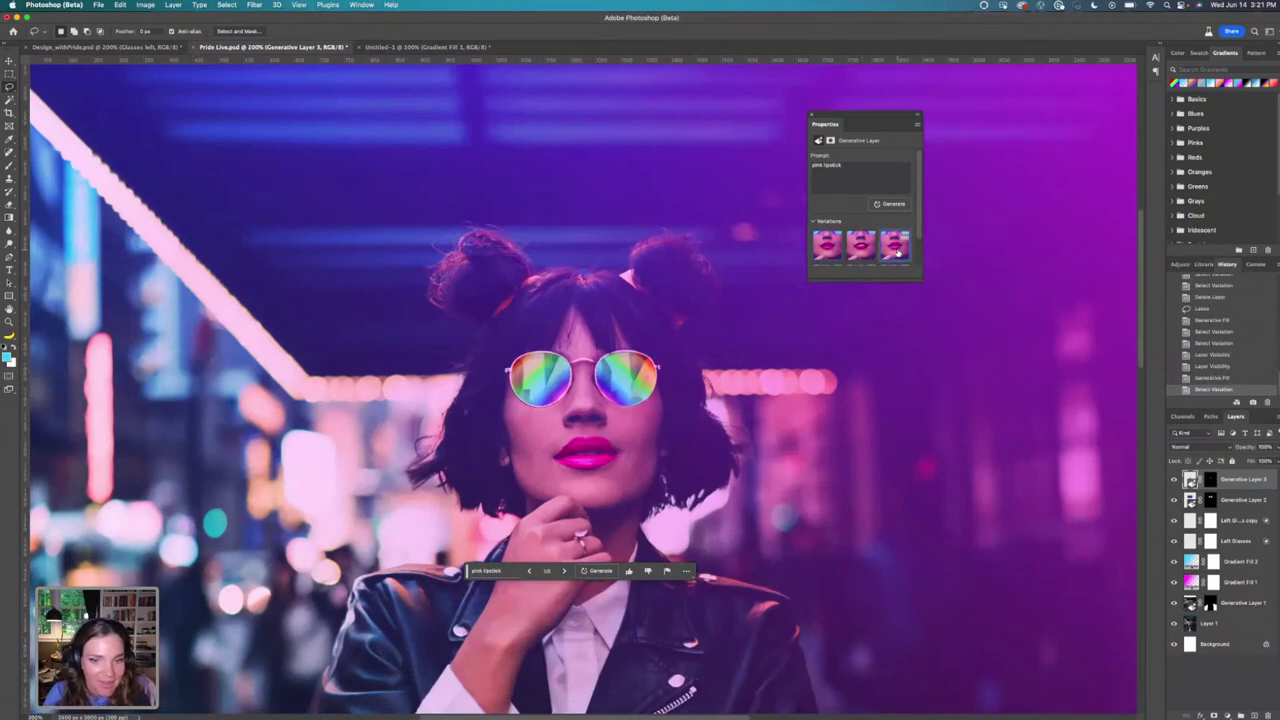
left_click(836, 250)
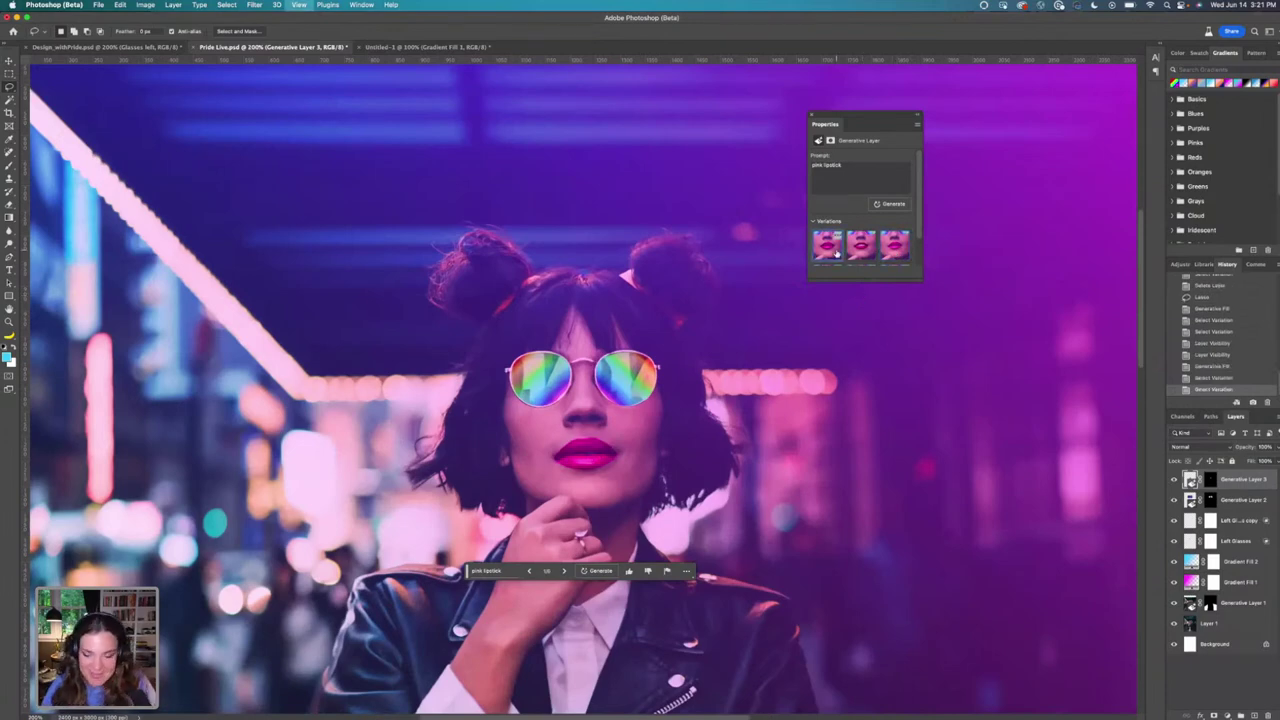
key("super+minus")
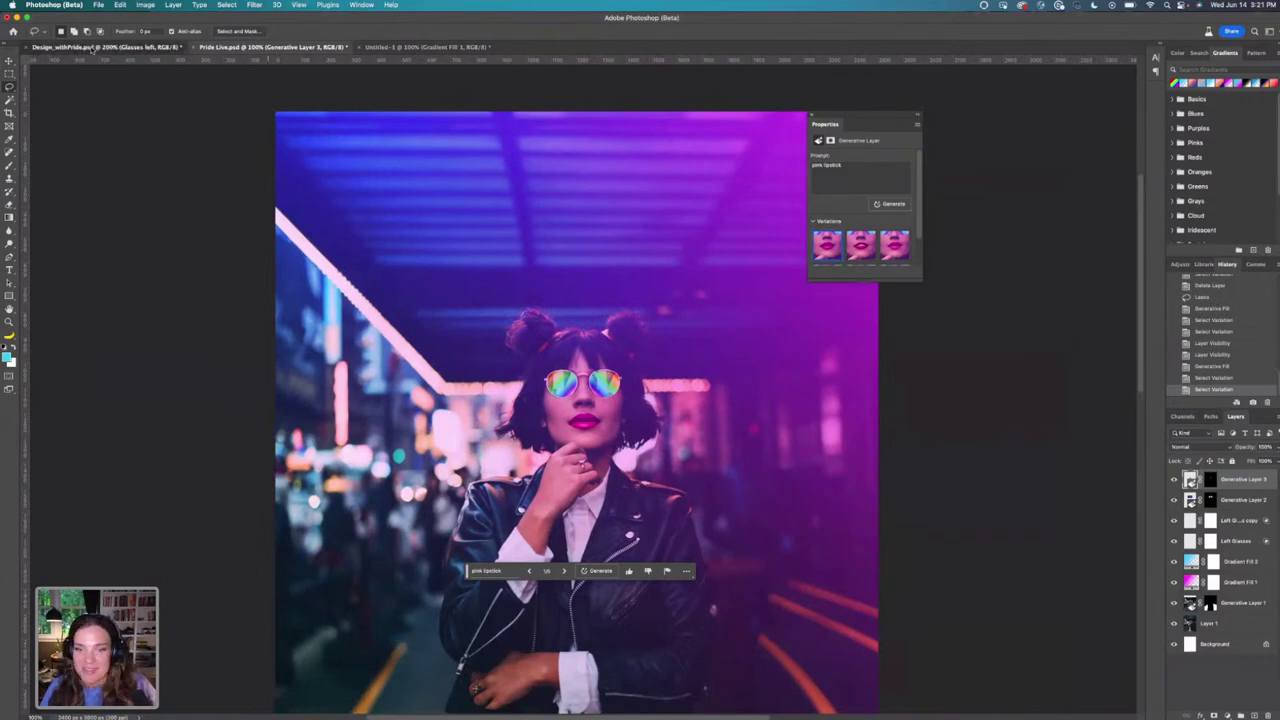
In Design_withPride.psd, make the hair buns, purple gradient tint and pink lips layers visible.
left_click(92, 47)
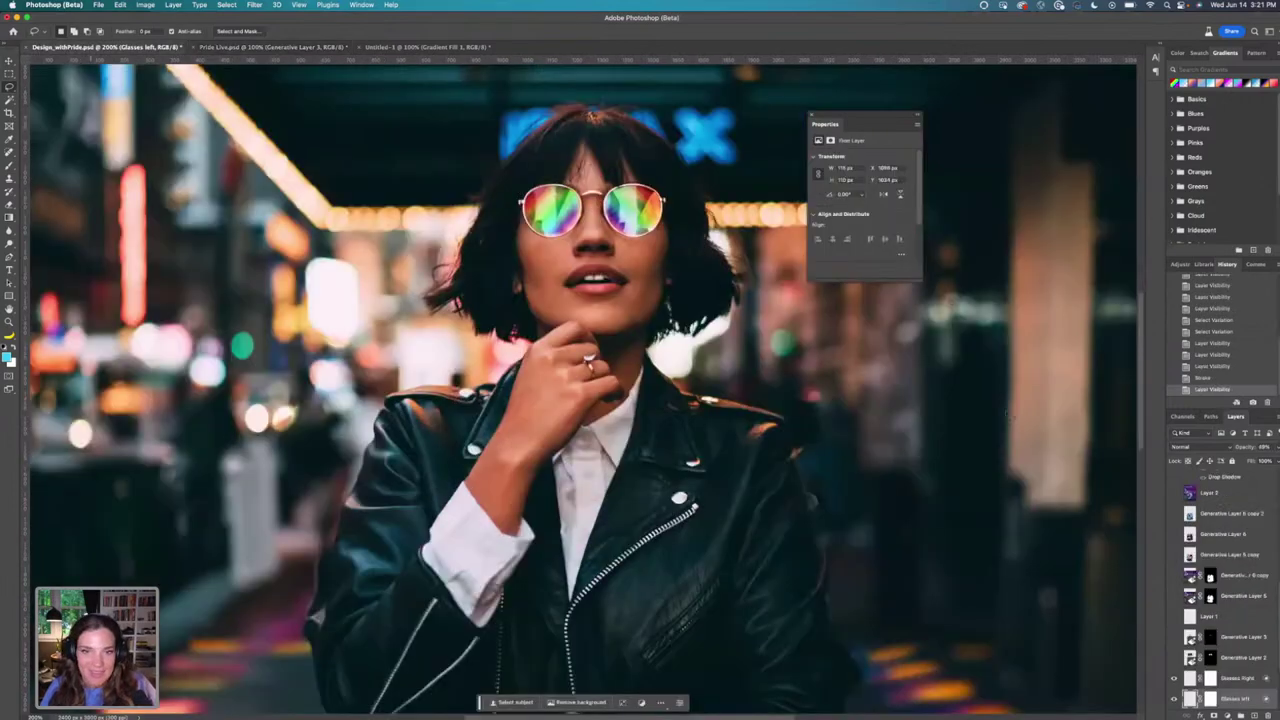
left_click(1175, 657)
scroll(1220, 600, "down", 2)
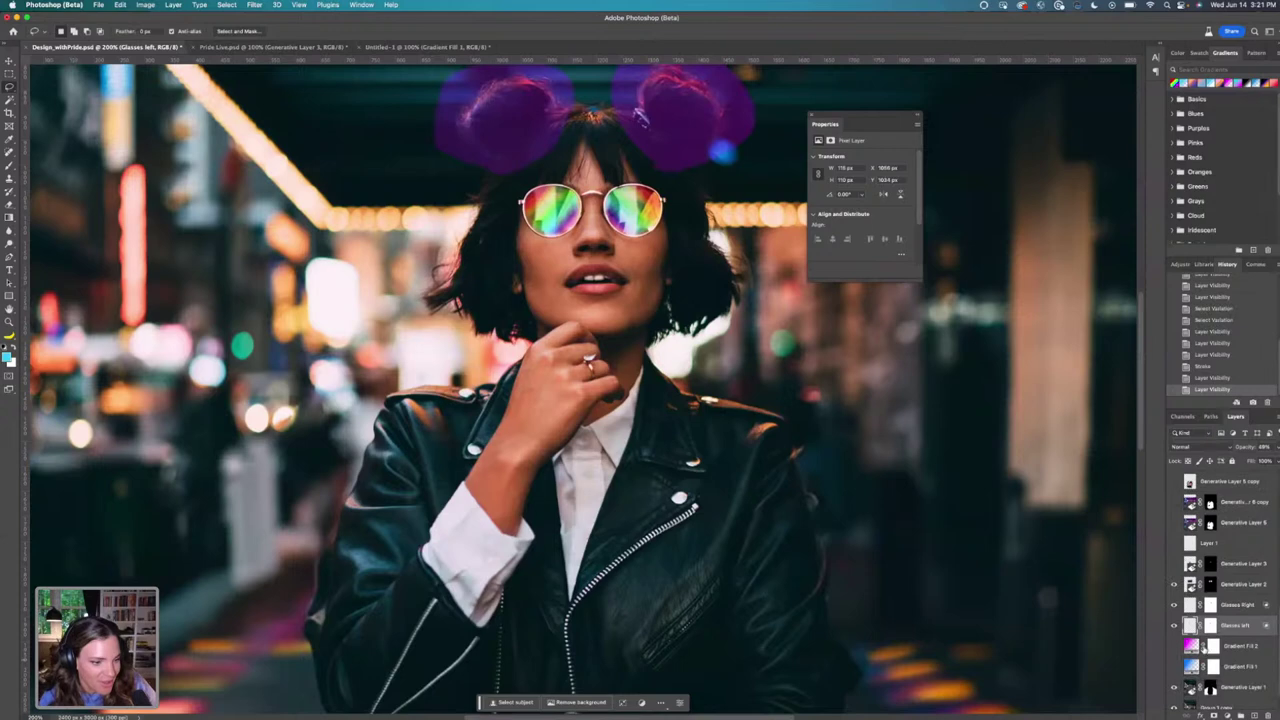
left_click(1175, 666)
left_click(1175, 563)
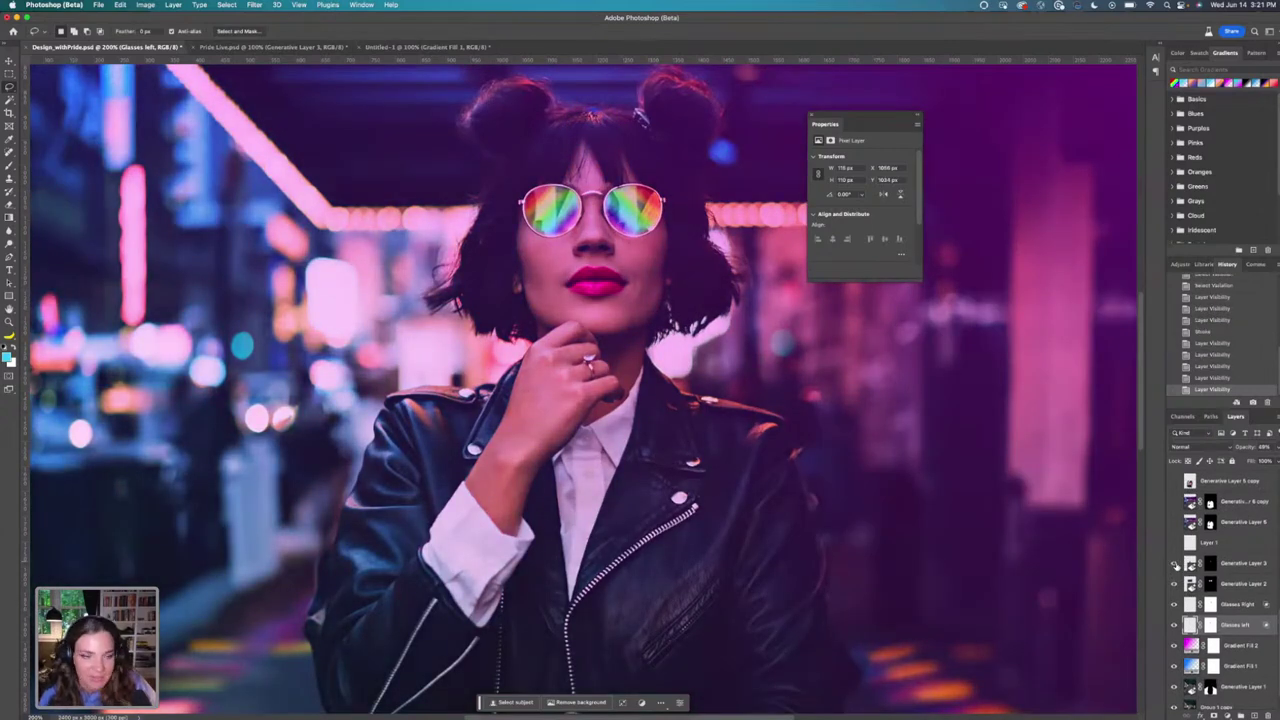
Return to Pride Live.psd, zoom out to the whole image and move the generation bar to the top.
left_click(263, 47)
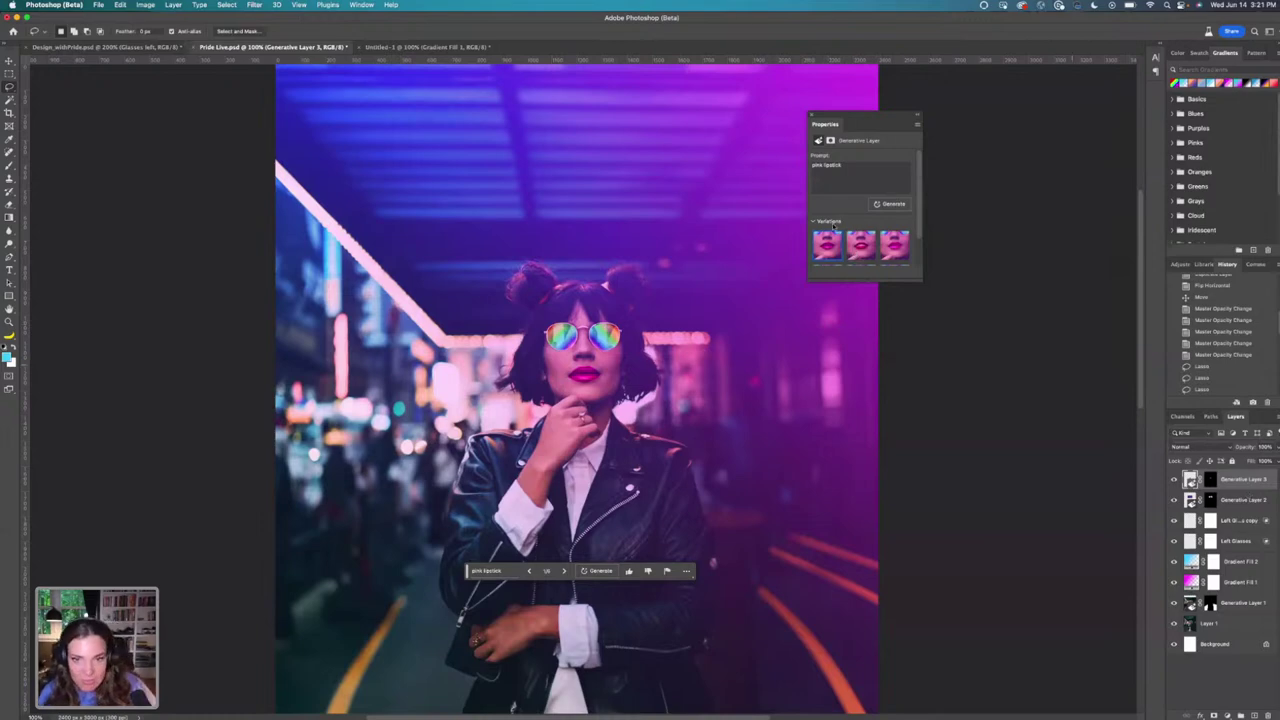
key("super+minus")
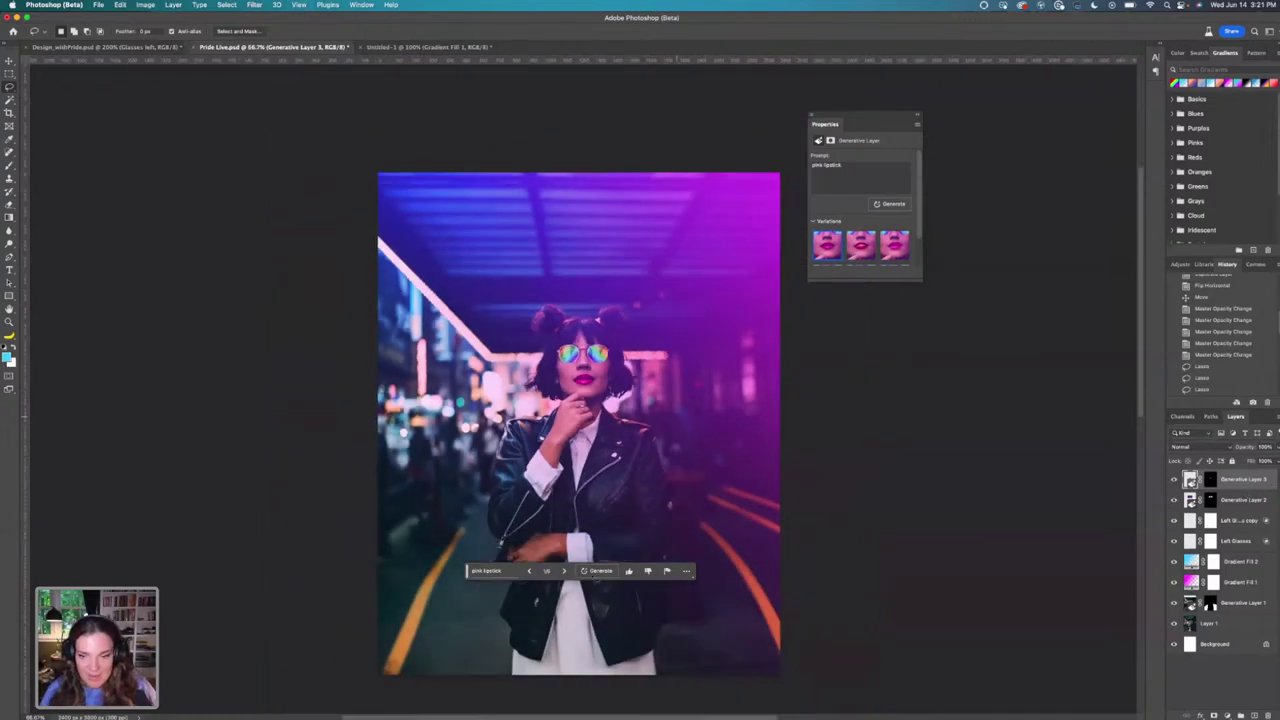
left_click_drag(467, 572, 487, 213)
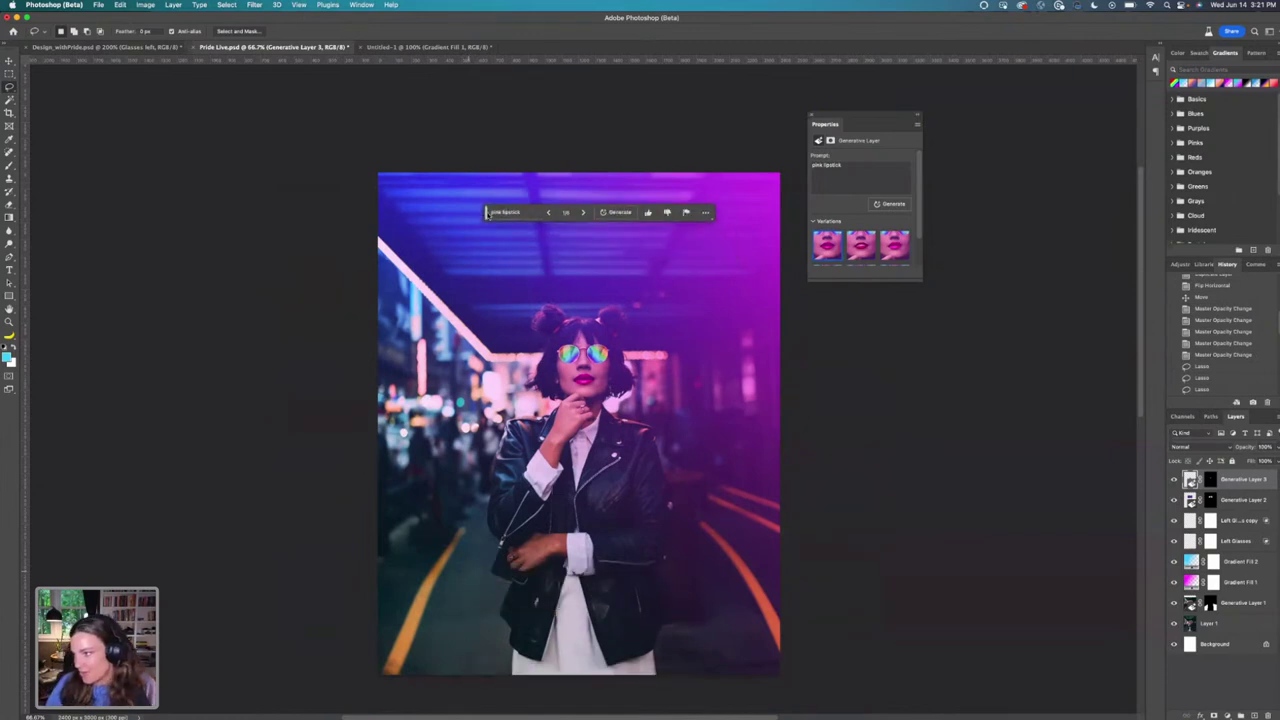
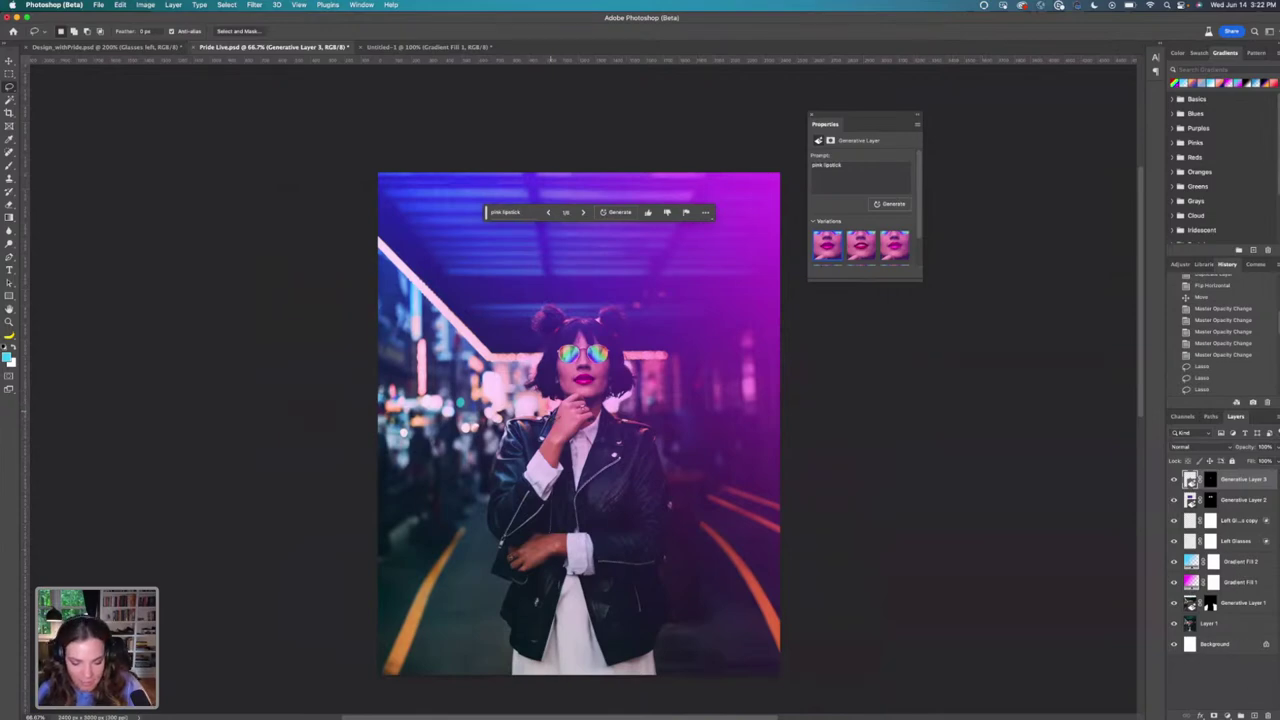
Inspect the pink lips up close, return to the normal view, and dismiss the floating prompt bar.
scroll(584, 389, "up", 3)
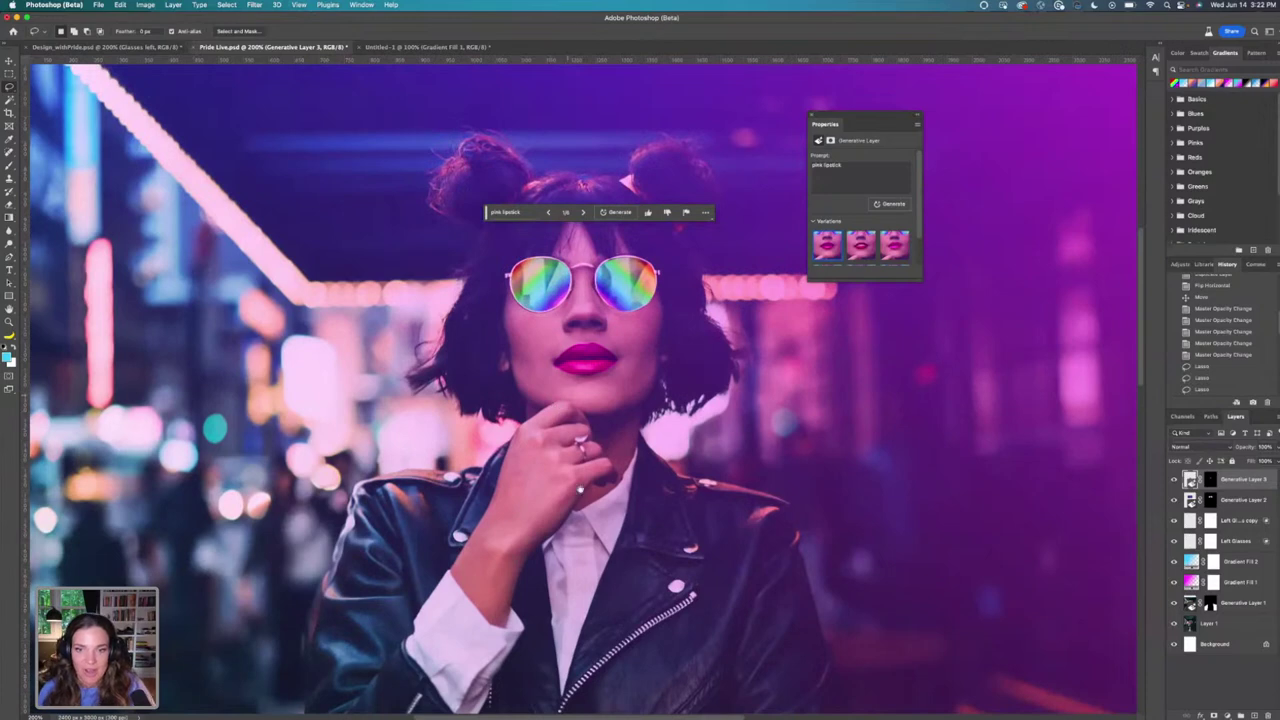
scroll(634, 382, "down", 3)
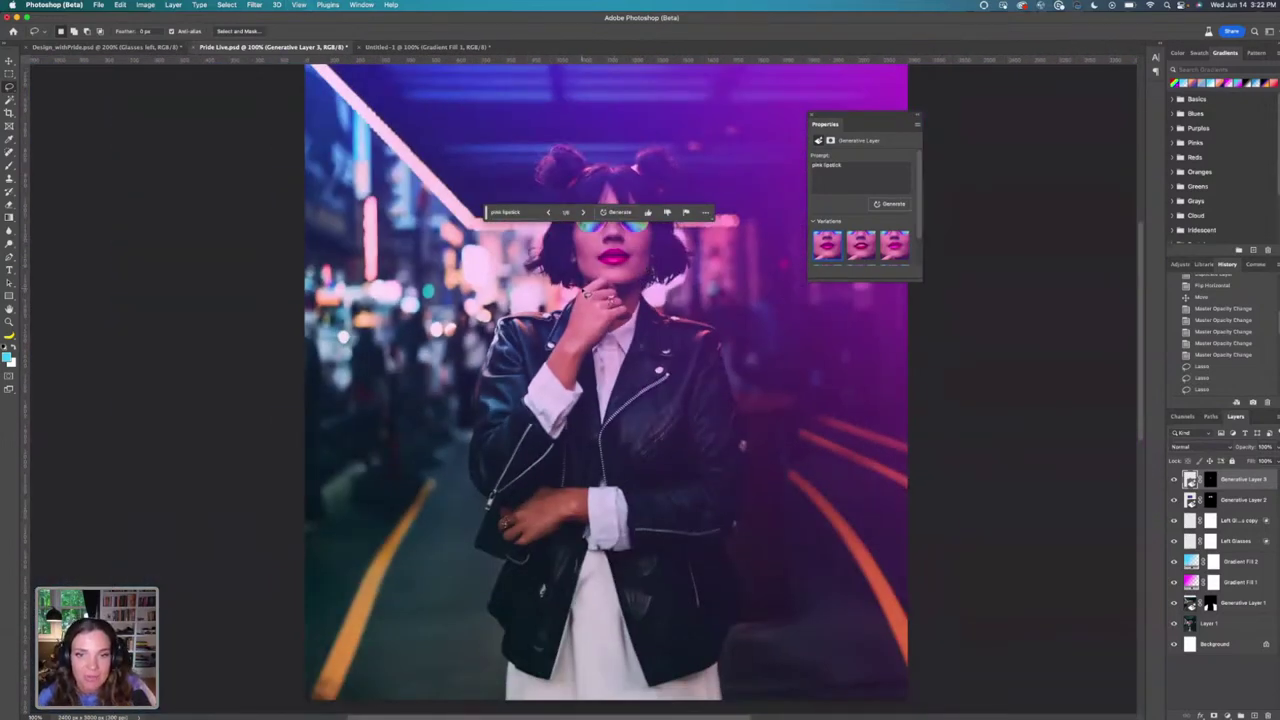
left_click(582, 302)
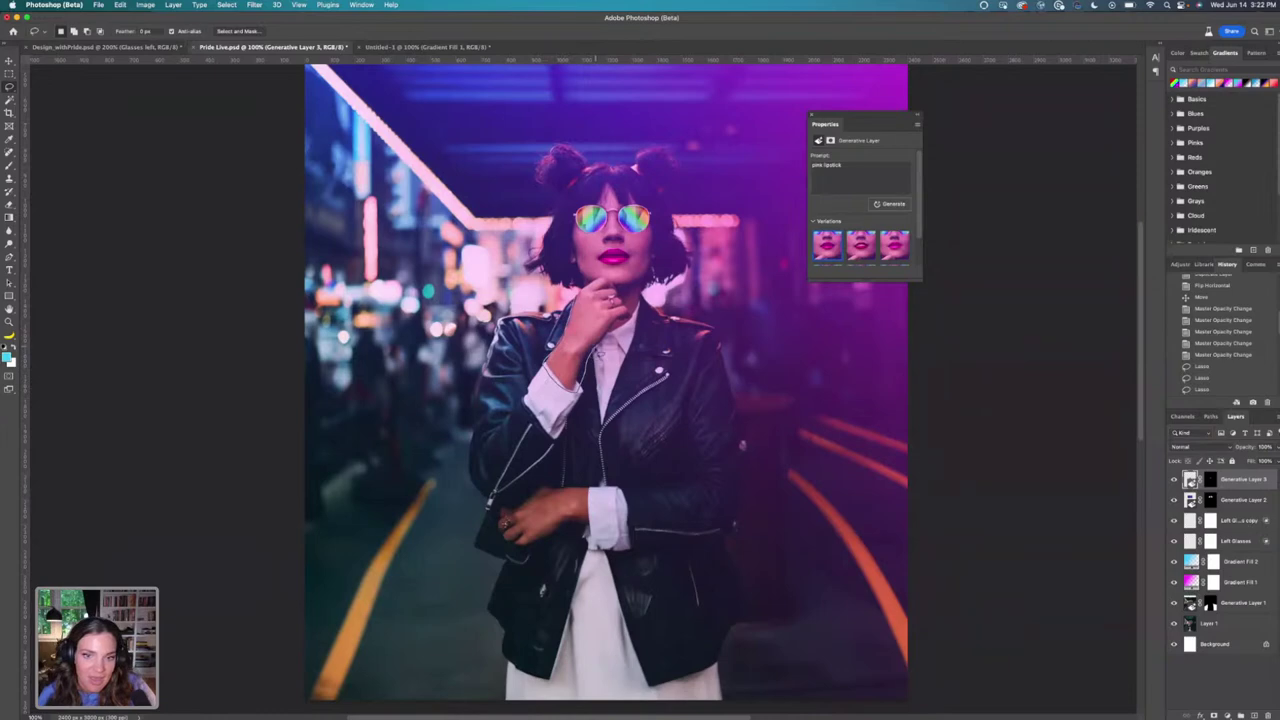
Lasso-trace the leather jacket from collar to shoulder, adding the area around the hand.
mouse_move(622, 328)
left_mouse_down()
mouse_move(650, 297)
mouse_move(716, 330)
mouse_move(746, 390)
mouse_move(750, 632)
mouse_move(733, 664)
mouse_move(658, 690)
mouse_move(530, 688)
mouse_move(497, 669)
mouse_move(482, 612)
mouse_move(494, 572)
mouse_move(470, 538)
mouse_move(478, 518)
left_mouse_up()
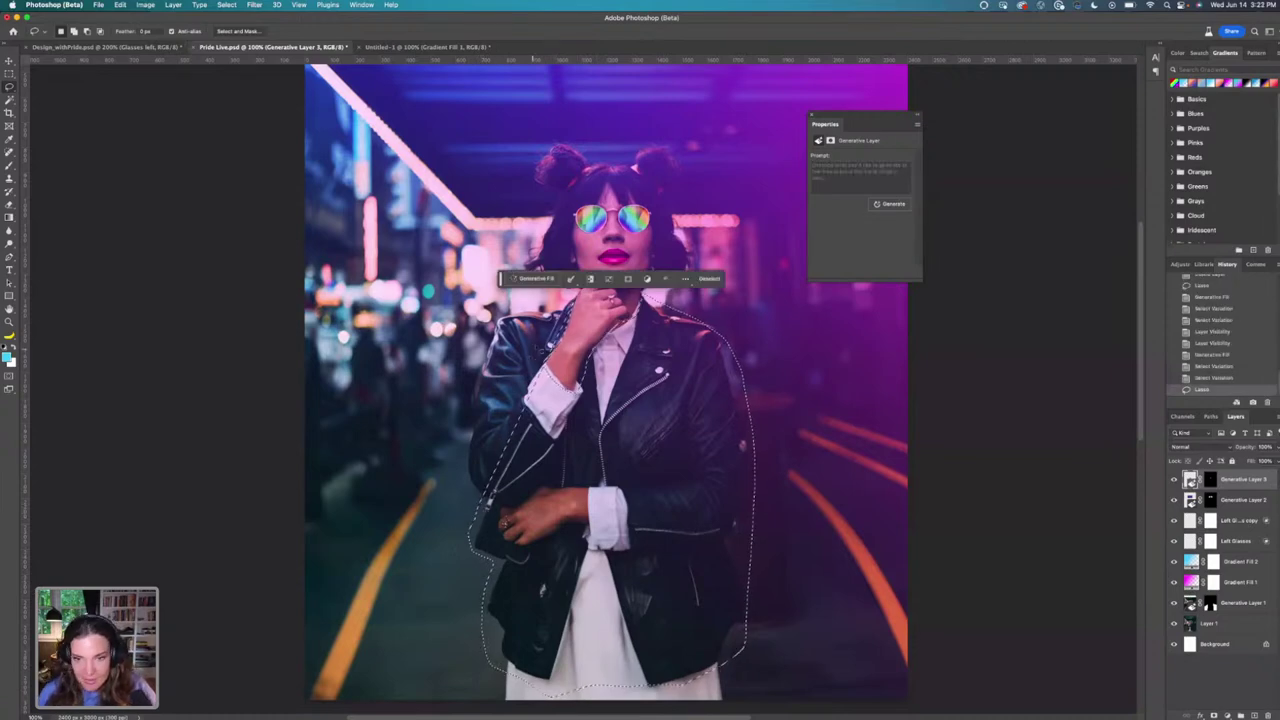
mouse_move(484, 508)
left_mouse_down()
mouse_move(462, 436)
mouse_move(506, 310)
mouse_move(575, 306)
mouse_move(550, 386)
left_mouse_up()
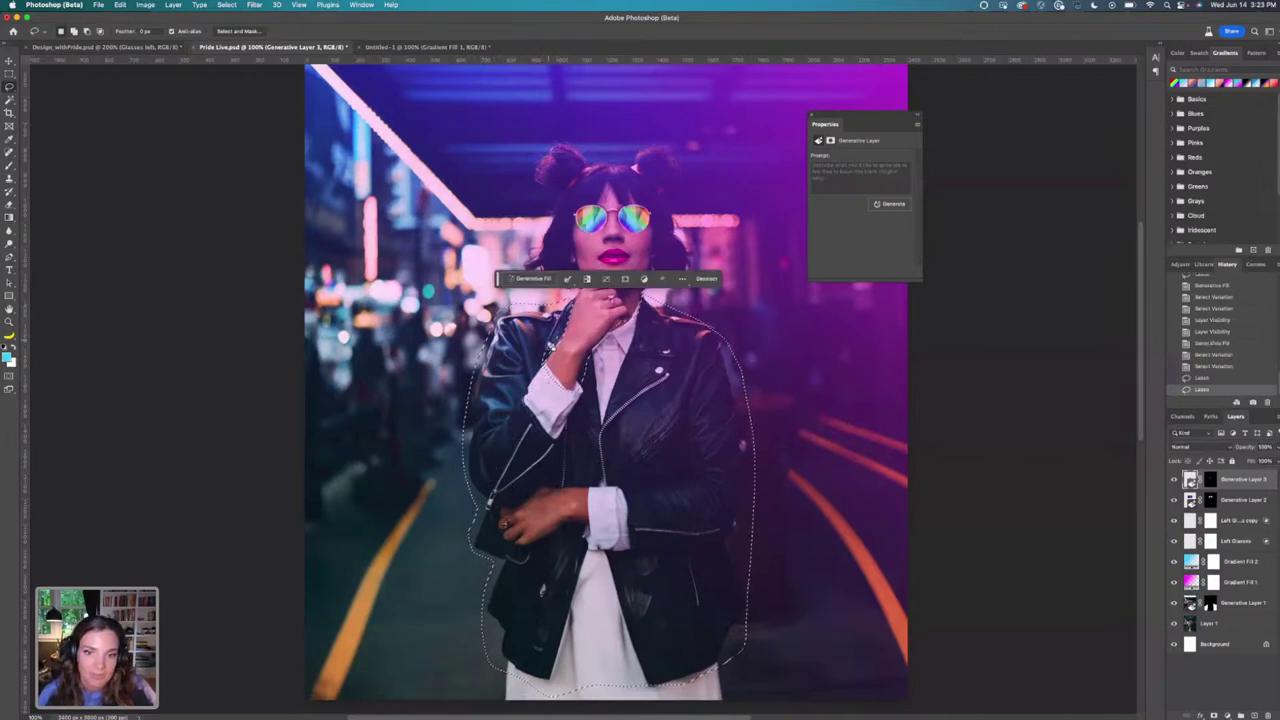
mouse_move(556, 338)
left_mouse_down()
mouse_move(537, 374)
mouse_move(556, 338)
left_mouse_up()
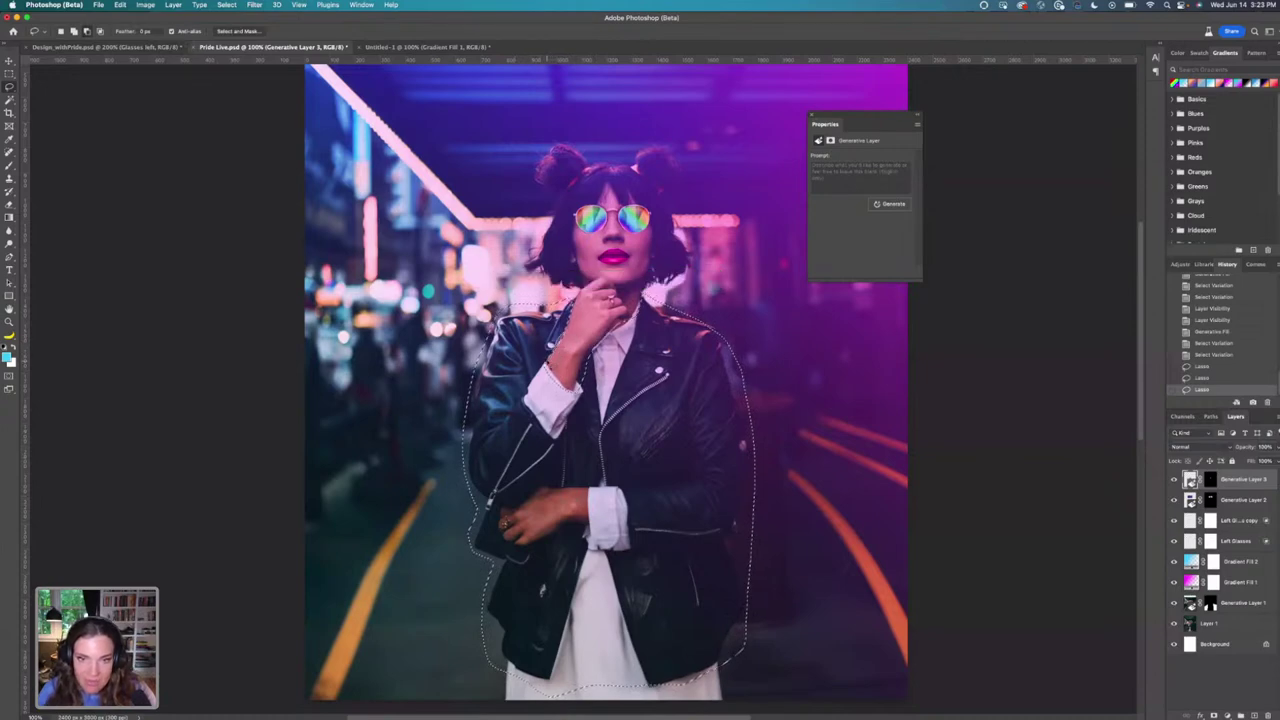
left_click(592, 494)
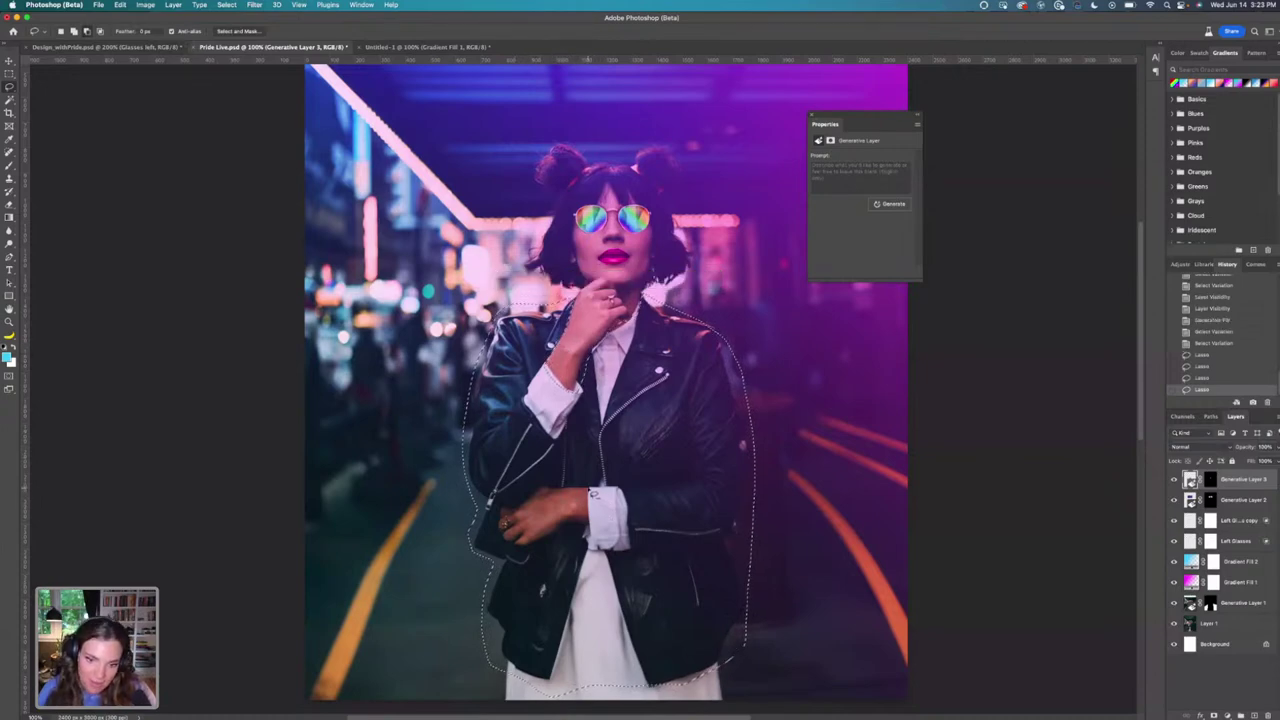
mouse_move(592, 494)
left_mouse_down()
mouse_move(529, 493)
mouse_move(500, 526)
mouse_move(523, 556)
mouse_move(600, 526)
mouse_move(598, 494)
mouse_move(542, 490)
left_mouse_up()
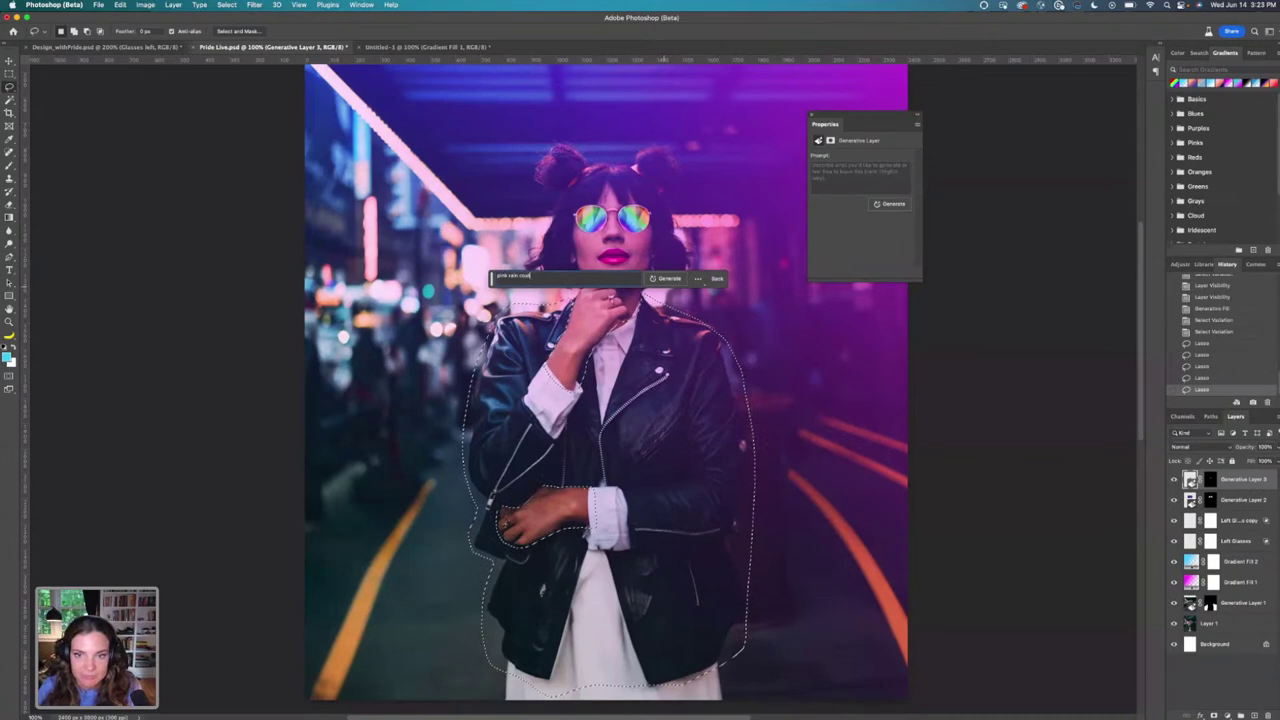
Generate a pink rain coat in the jacket selection and preview the second and third variations.
key("Return")
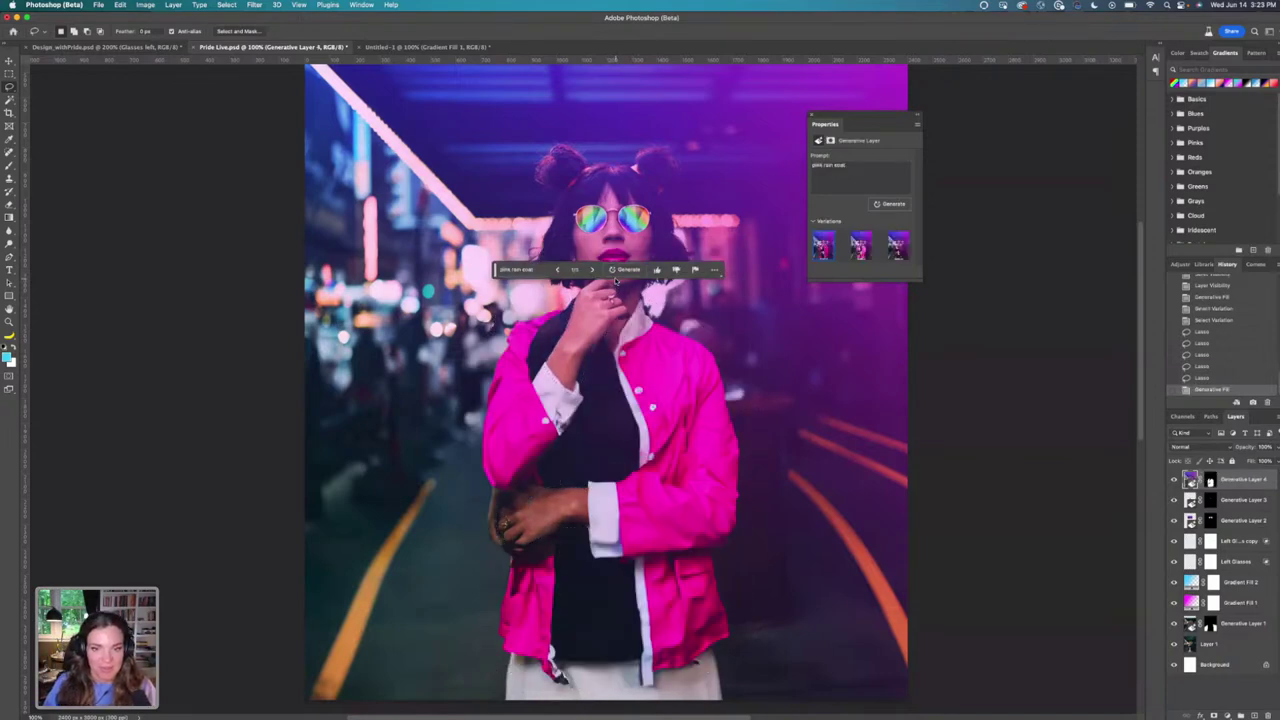
left_click(861, 247)
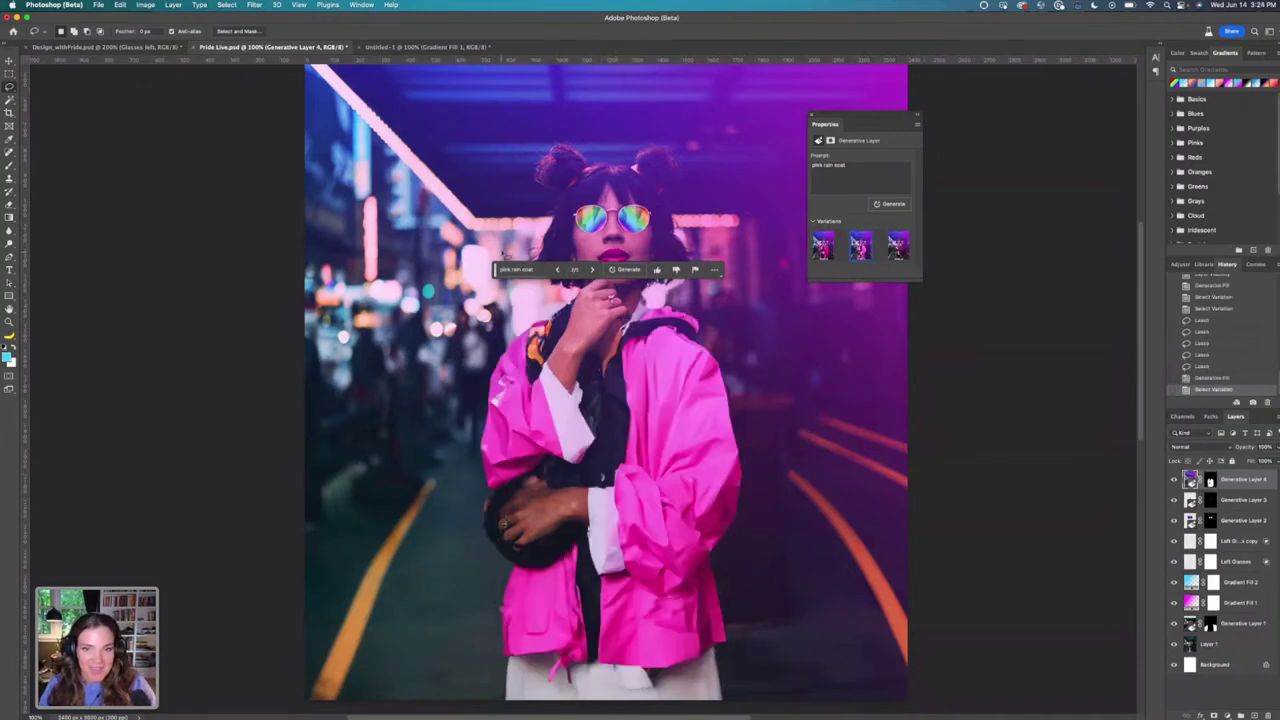
left_click_drag(497, 269, 232, 208)
left_click(889, 258)
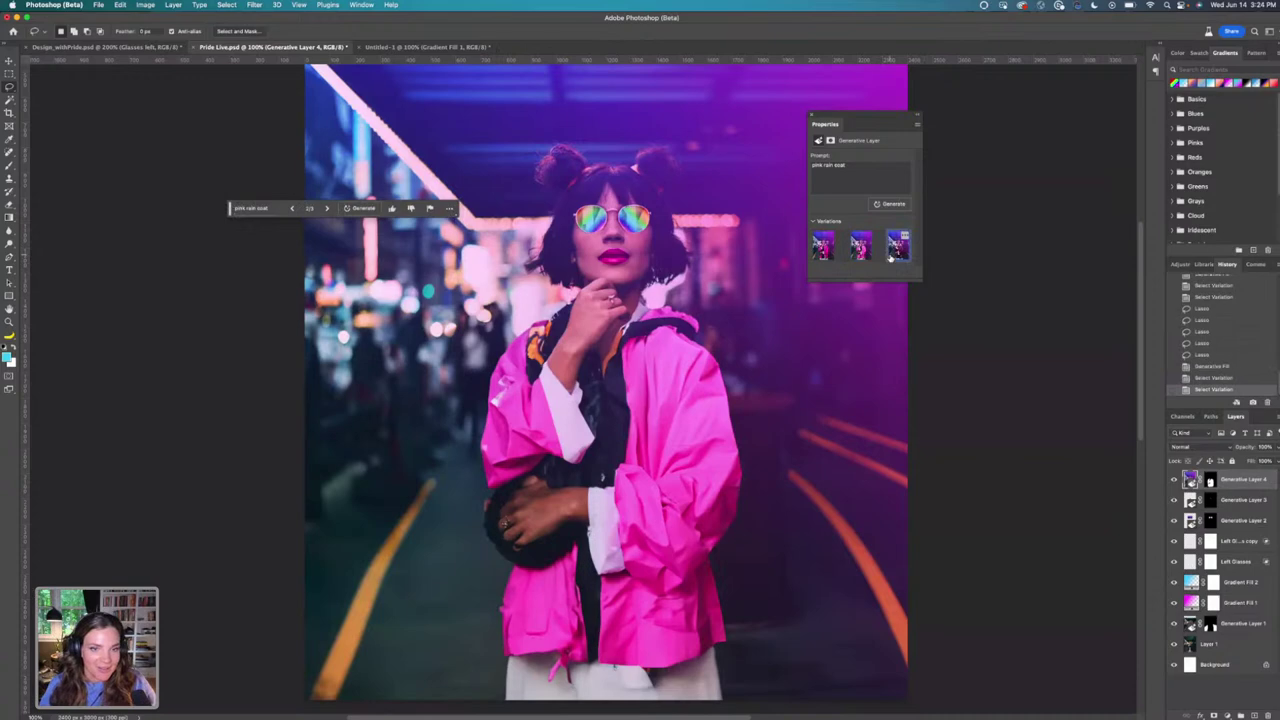
key("super+minus")
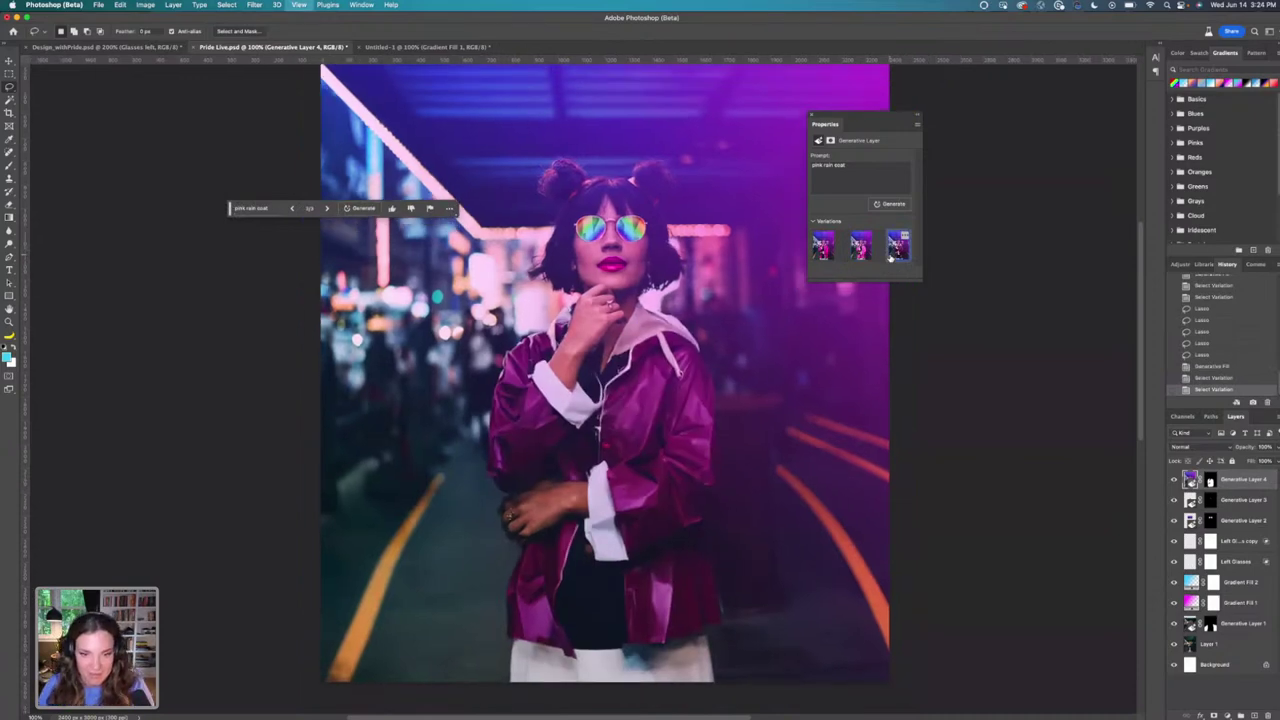
Generate a fresh set of coat variations, pick the third, then switch to Design_withPride.psd.
left_click(891, 205)
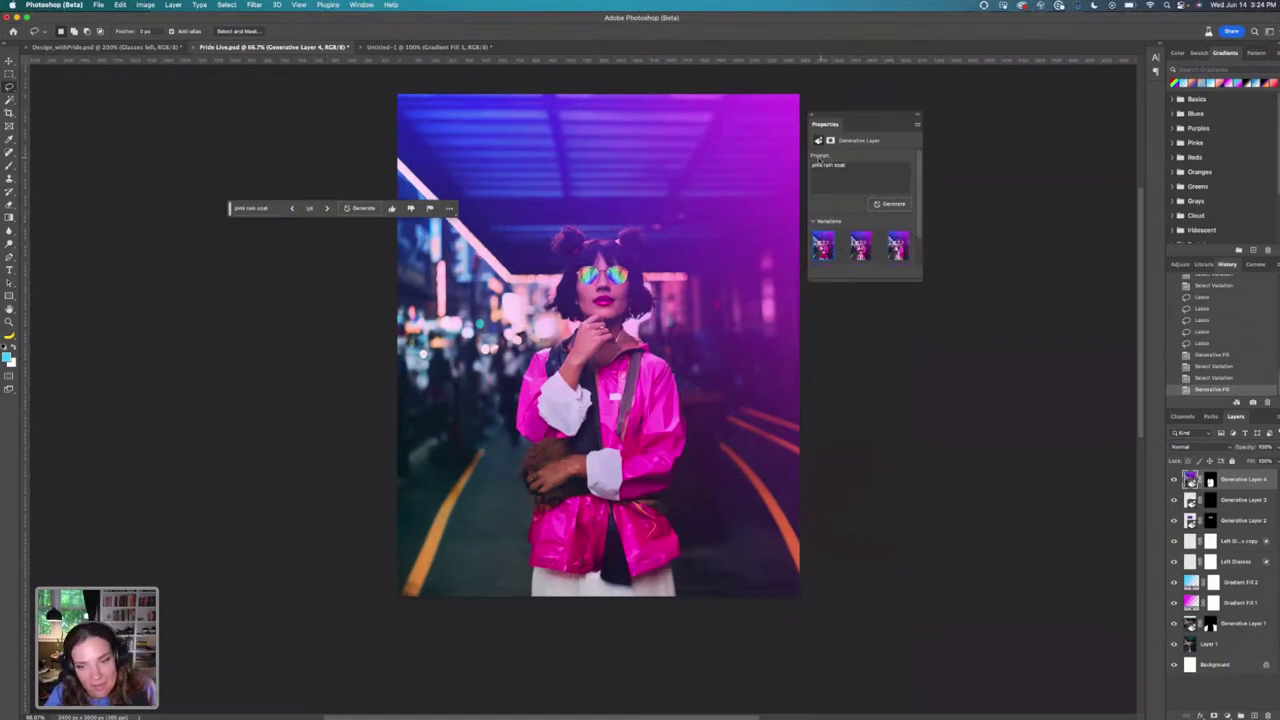
left_click(860, 248)
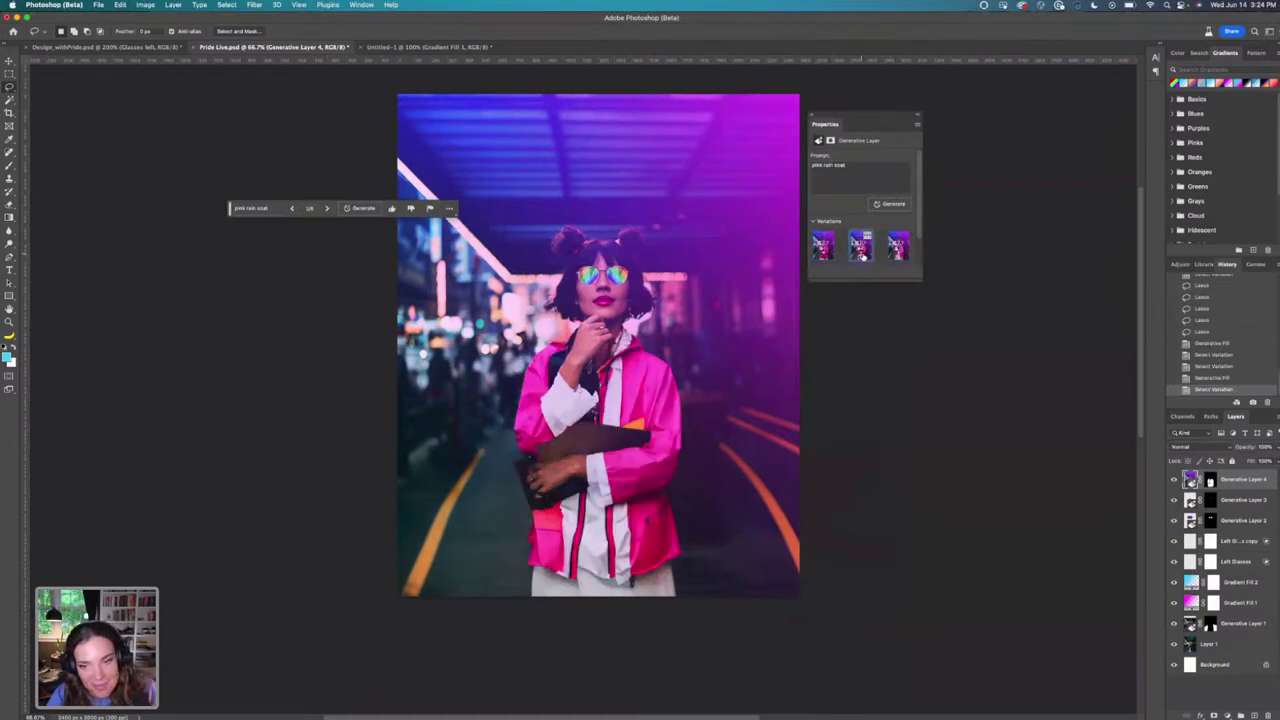
left_click(897, 249)
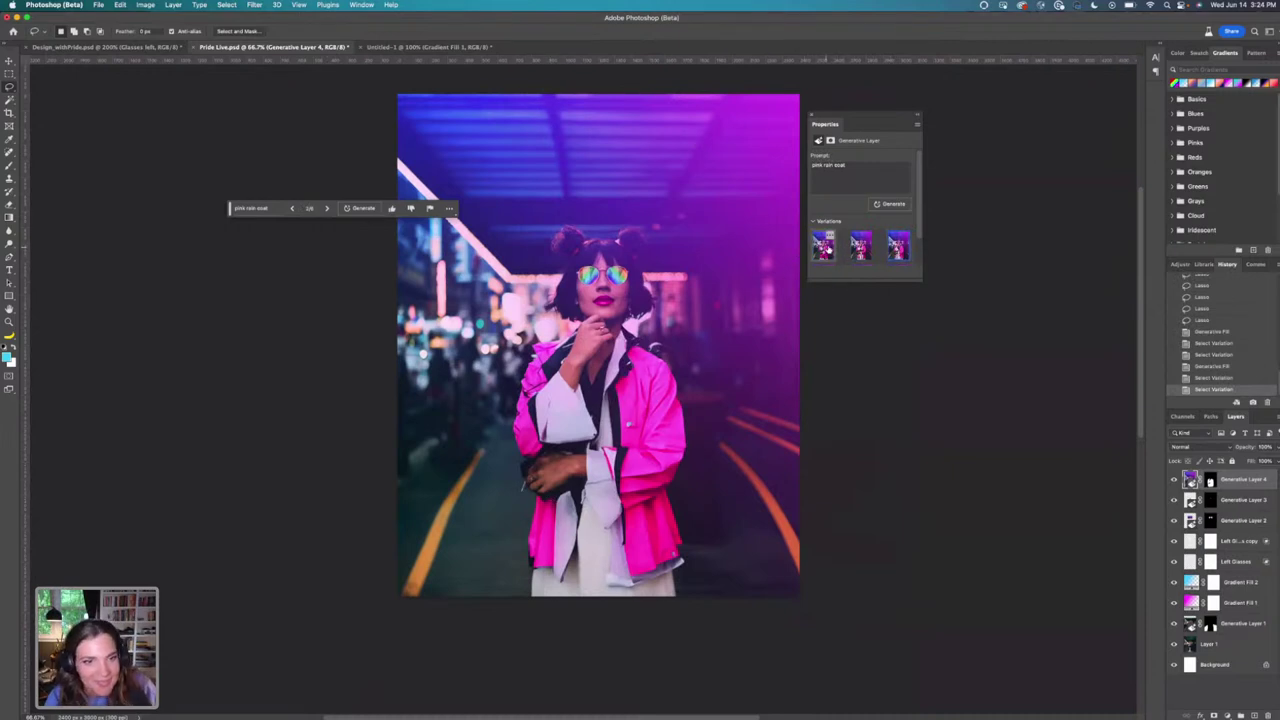
left_click(823, 249)
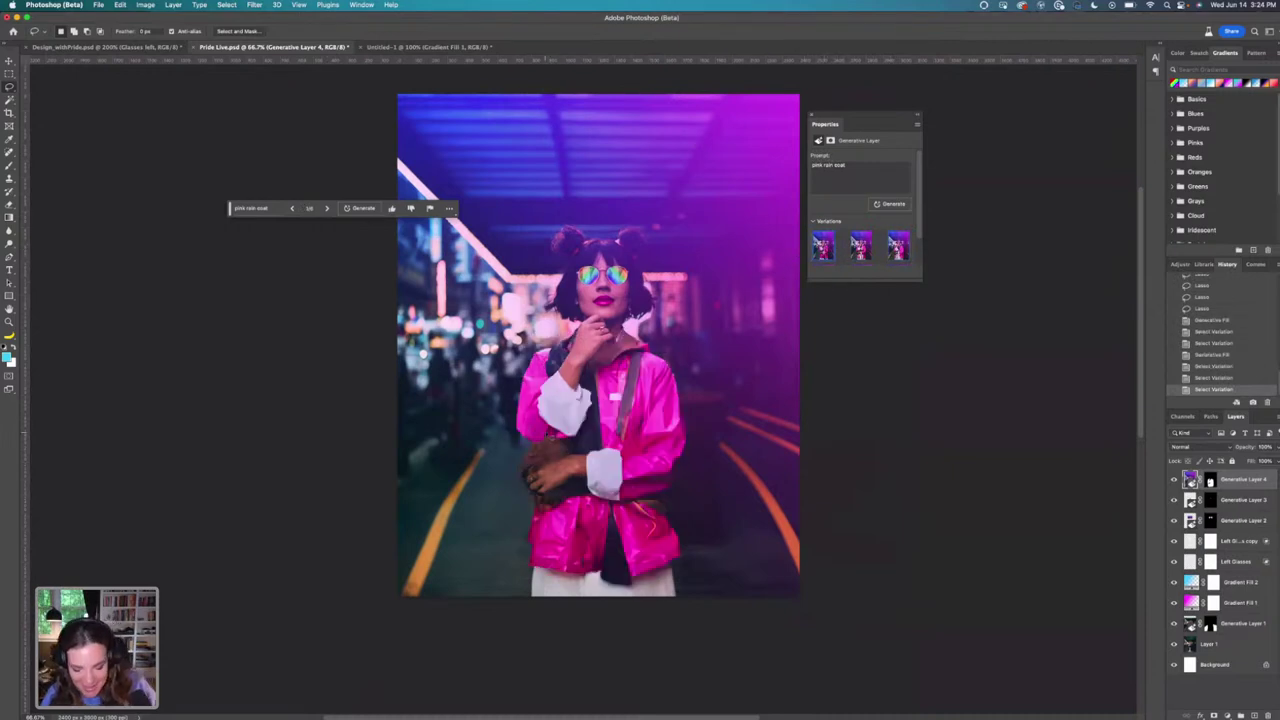
key("super+1")
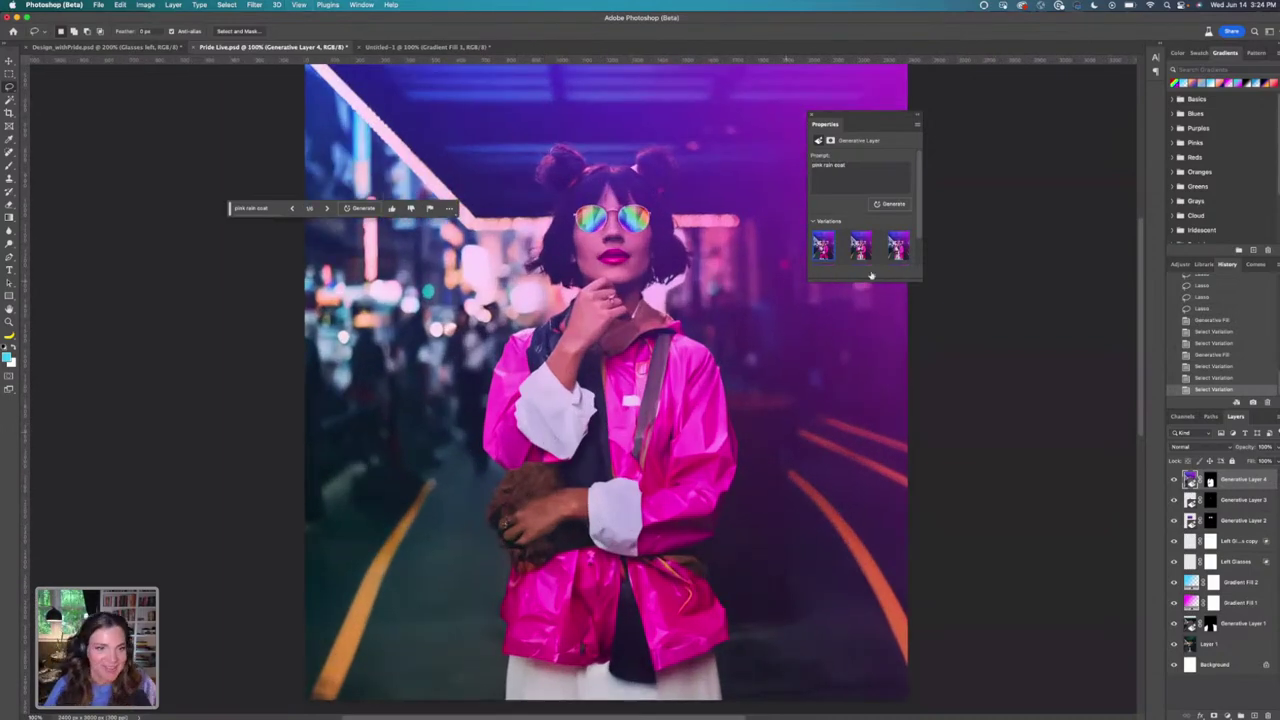
left_click(898, 247)
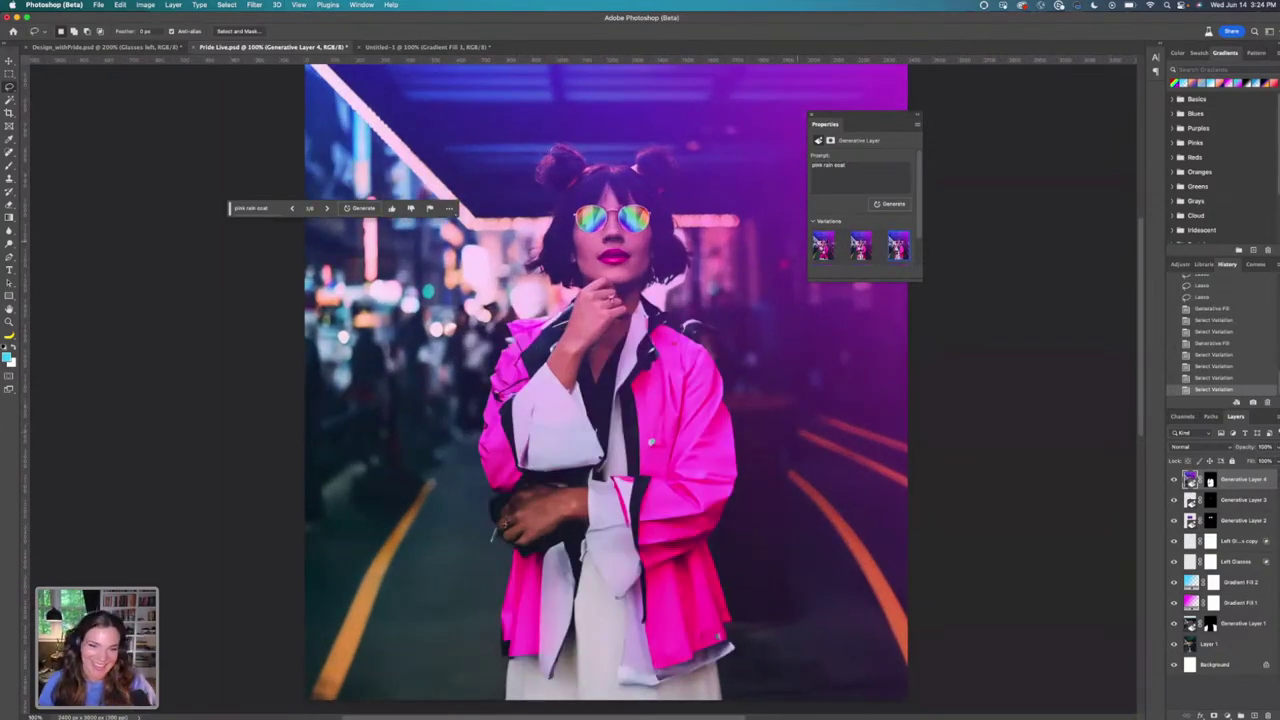
key("super+minus")
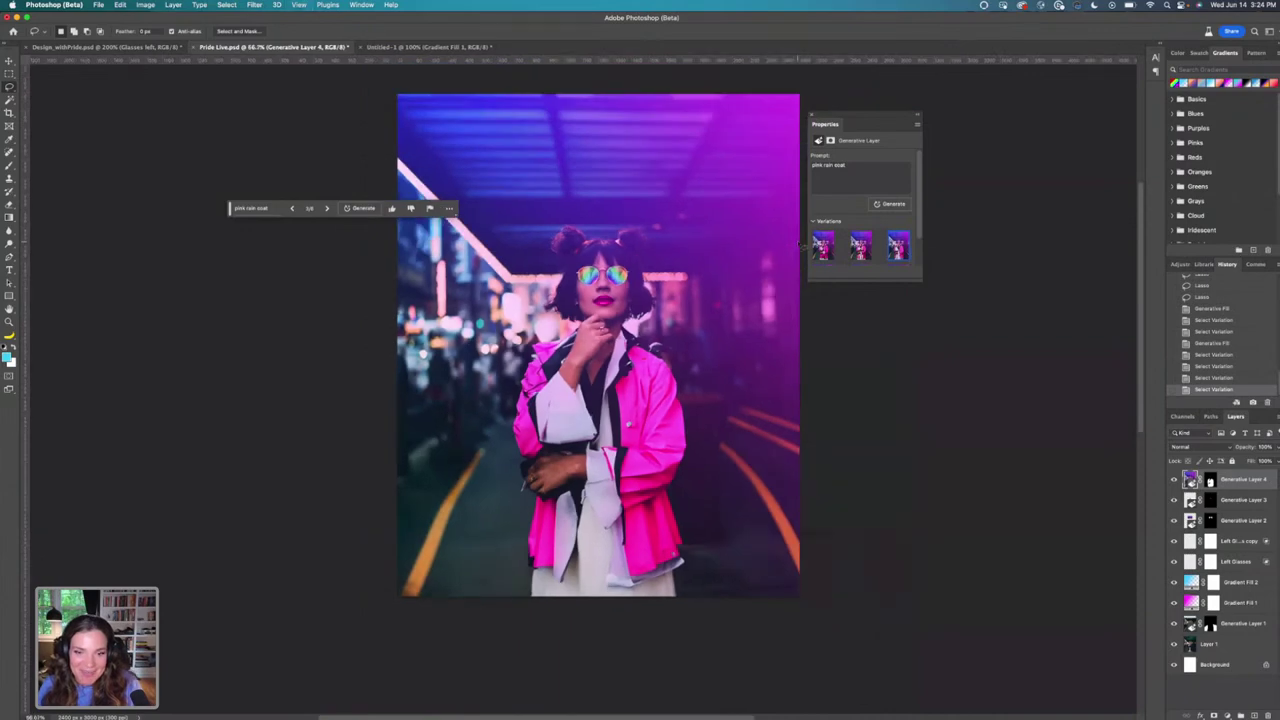
left_click(145, 49)
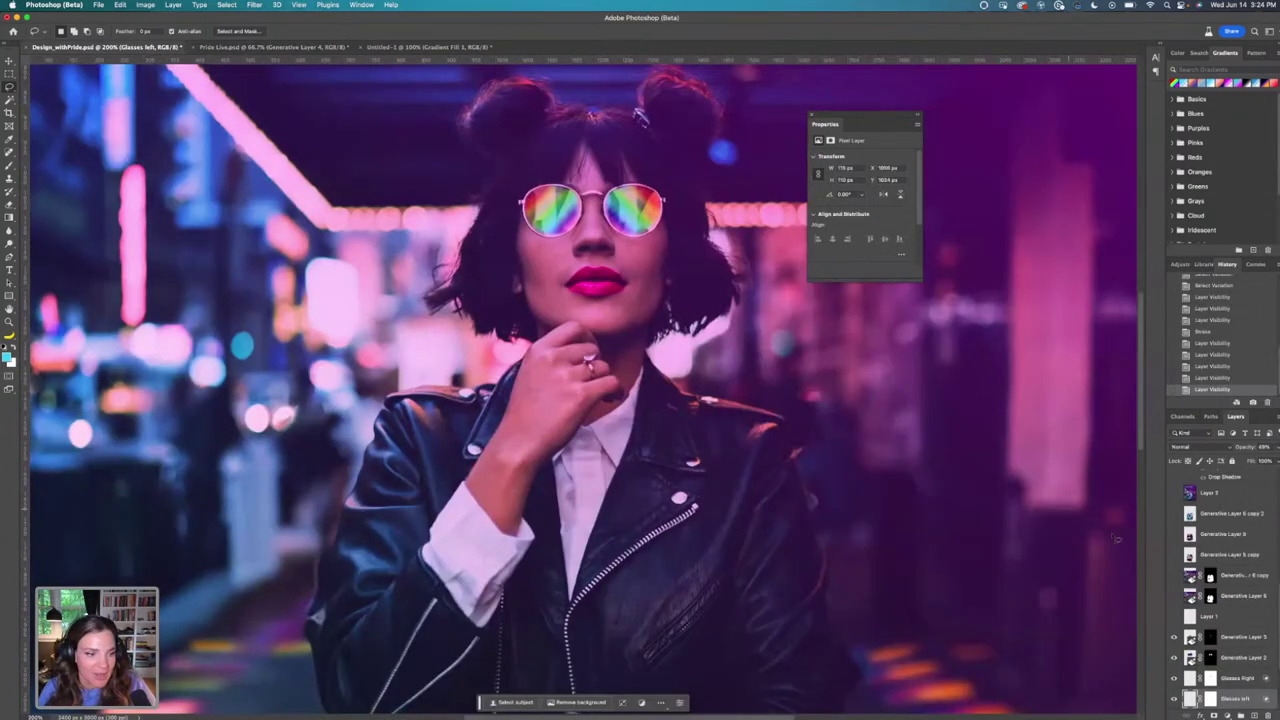
Show Layer 1, the rainbow sweater, pink glossy jacket and blue striped shirt layers, then return to Pride Live.psd.
key("super+minus")
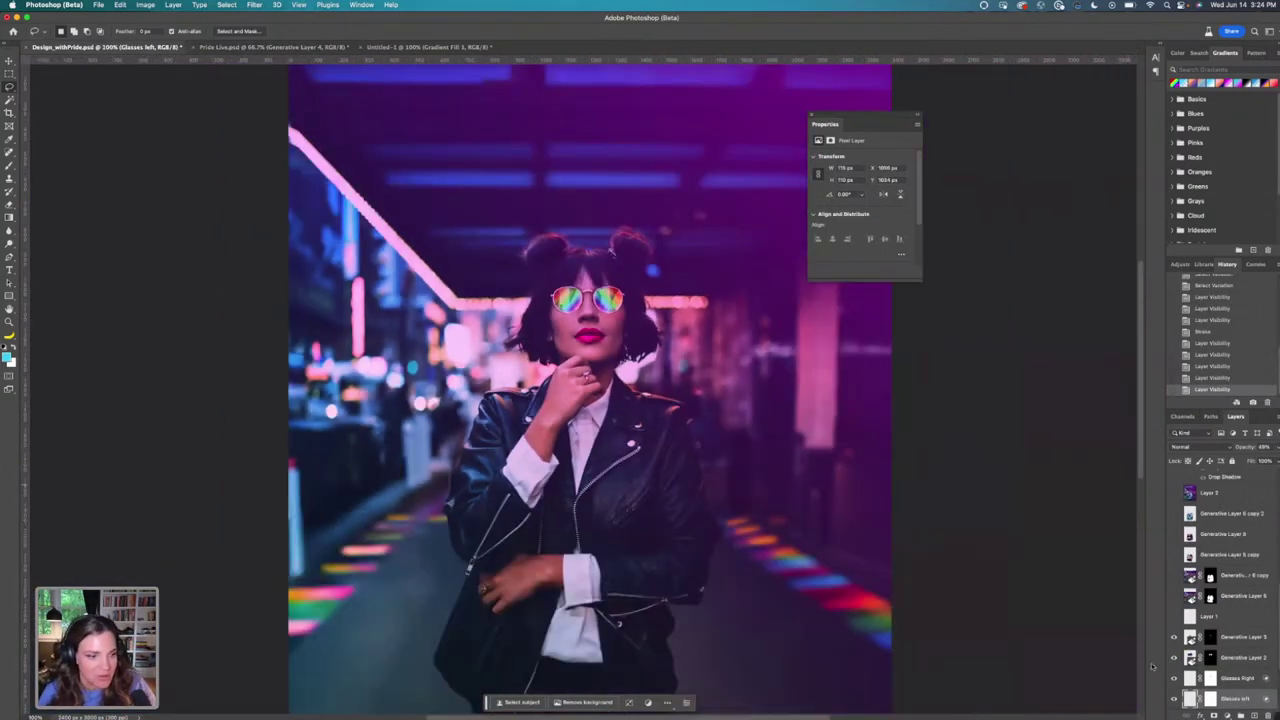
left_click(1174, 616)
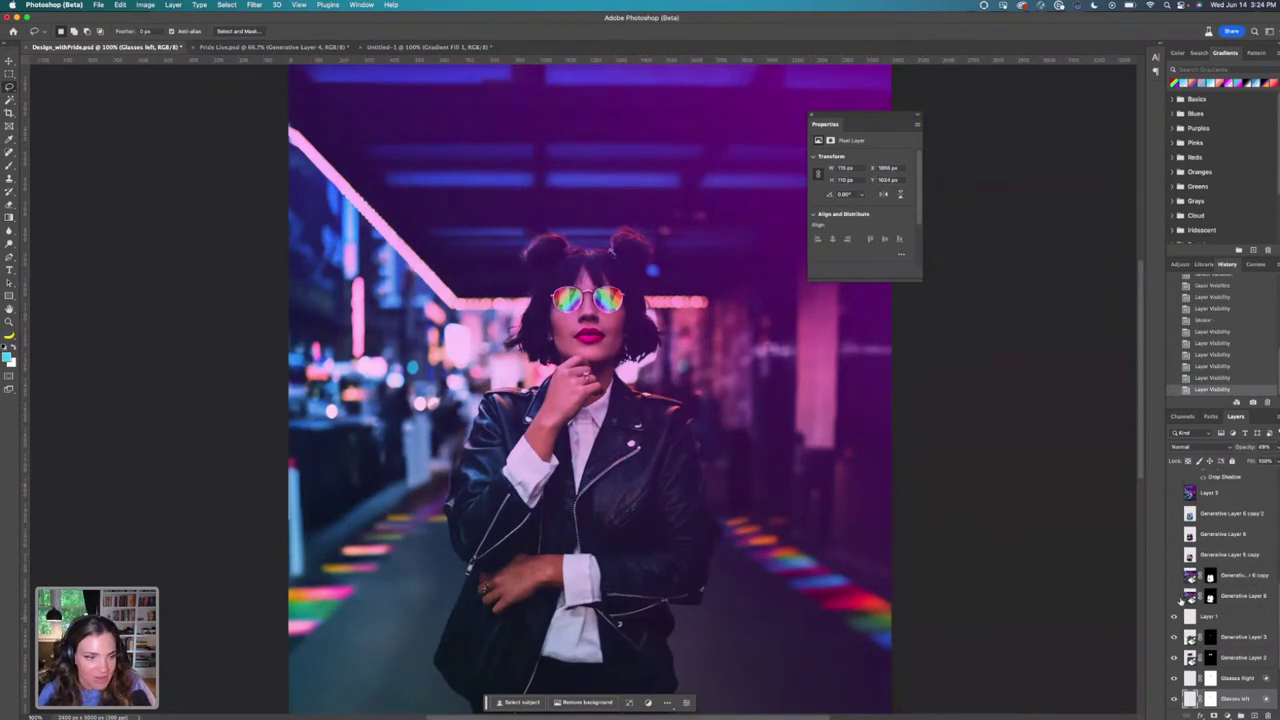
left_click(1175, 596)
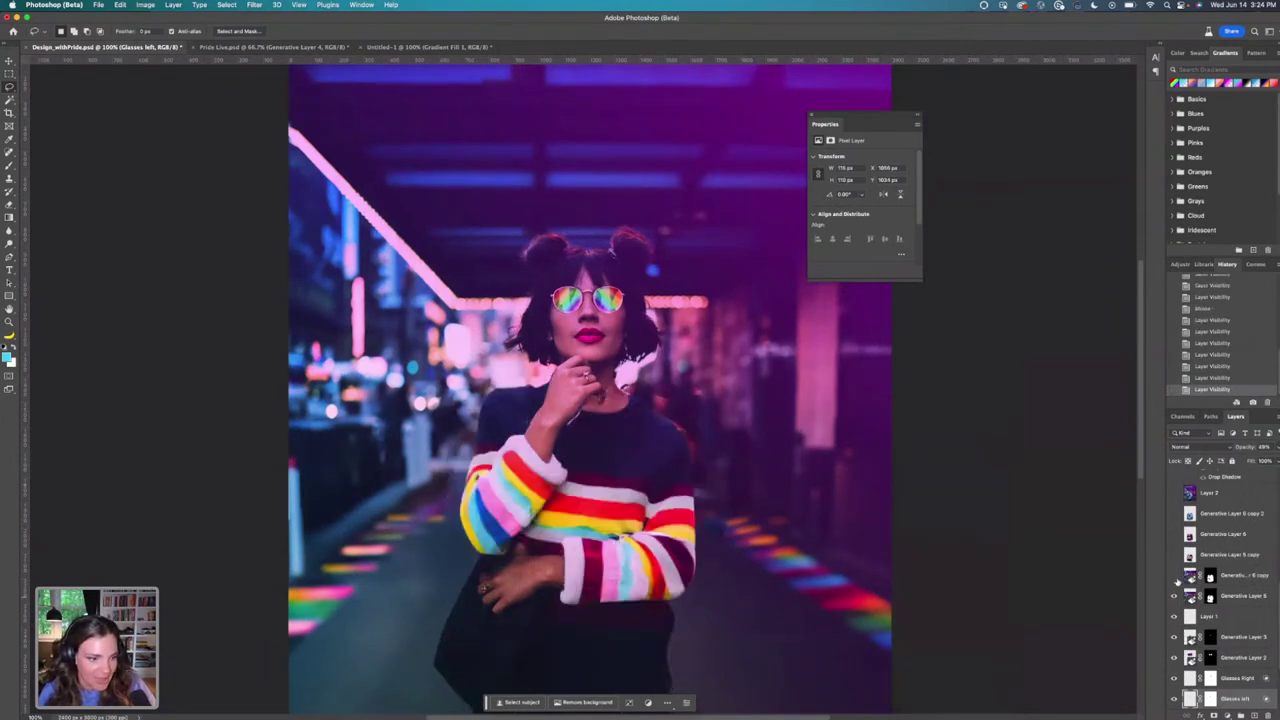
left_click(1175, 576)
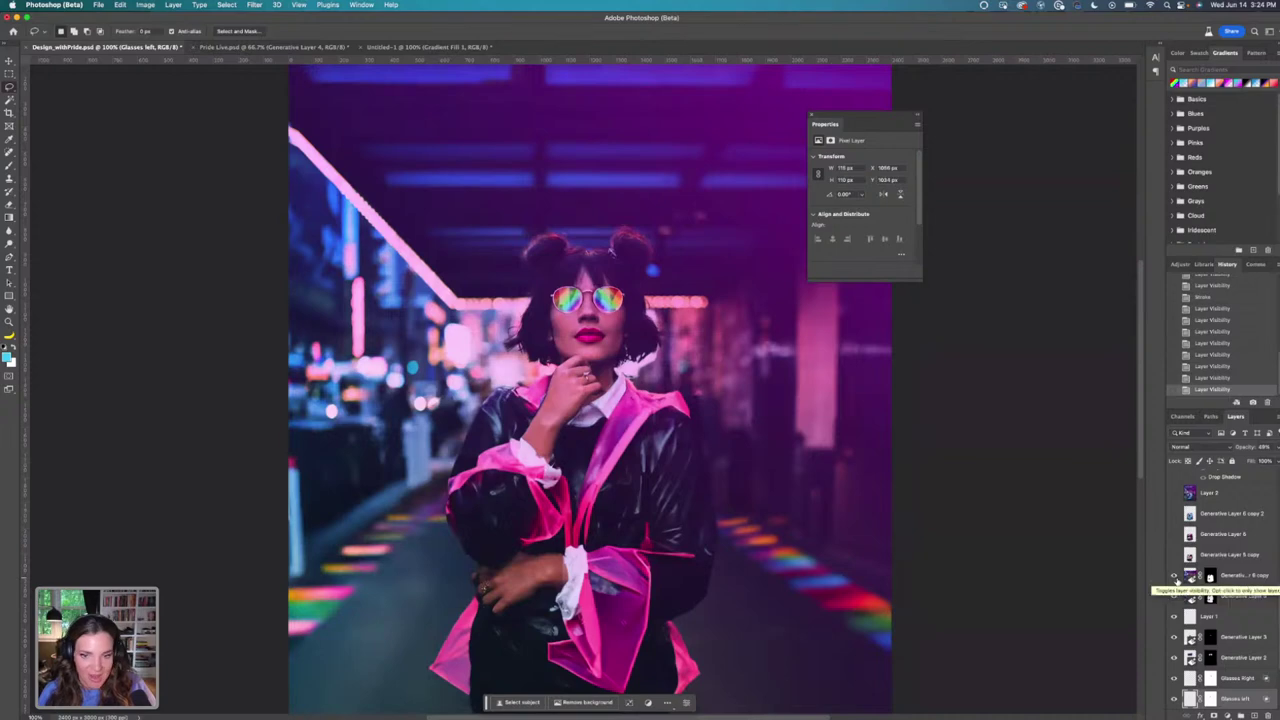
left_click(1174, 514)
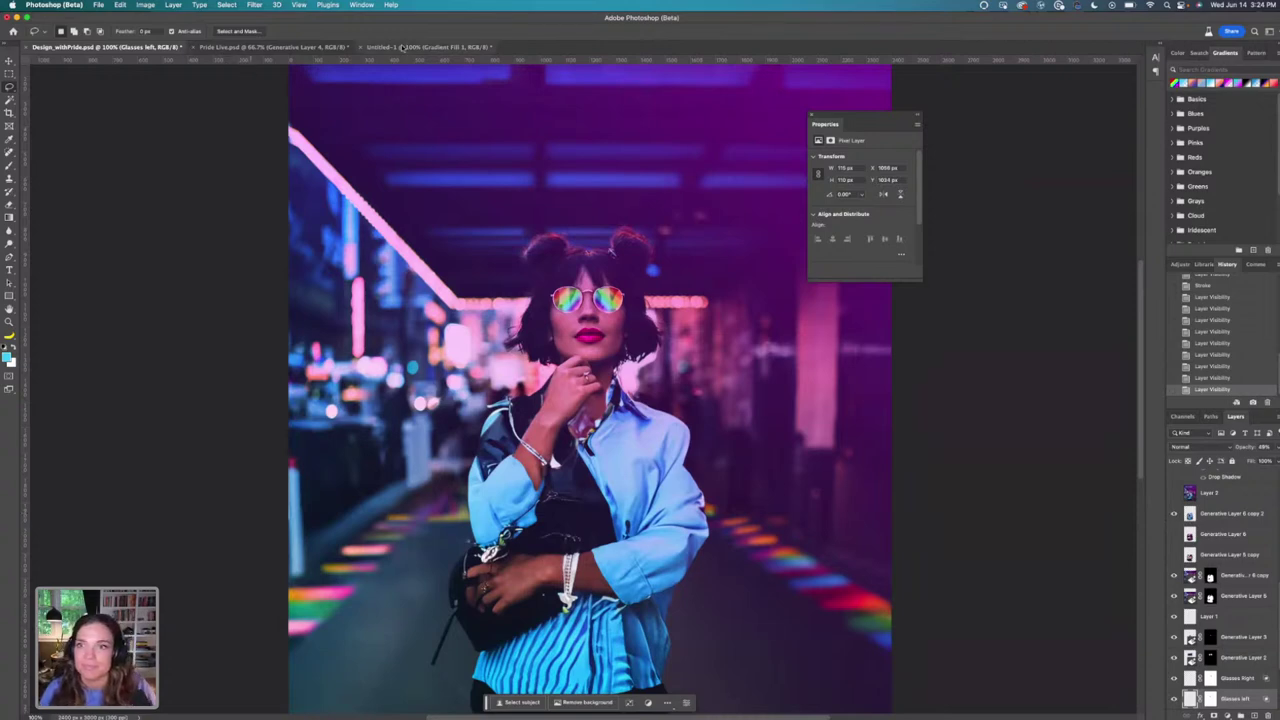
left_click(259, 47)
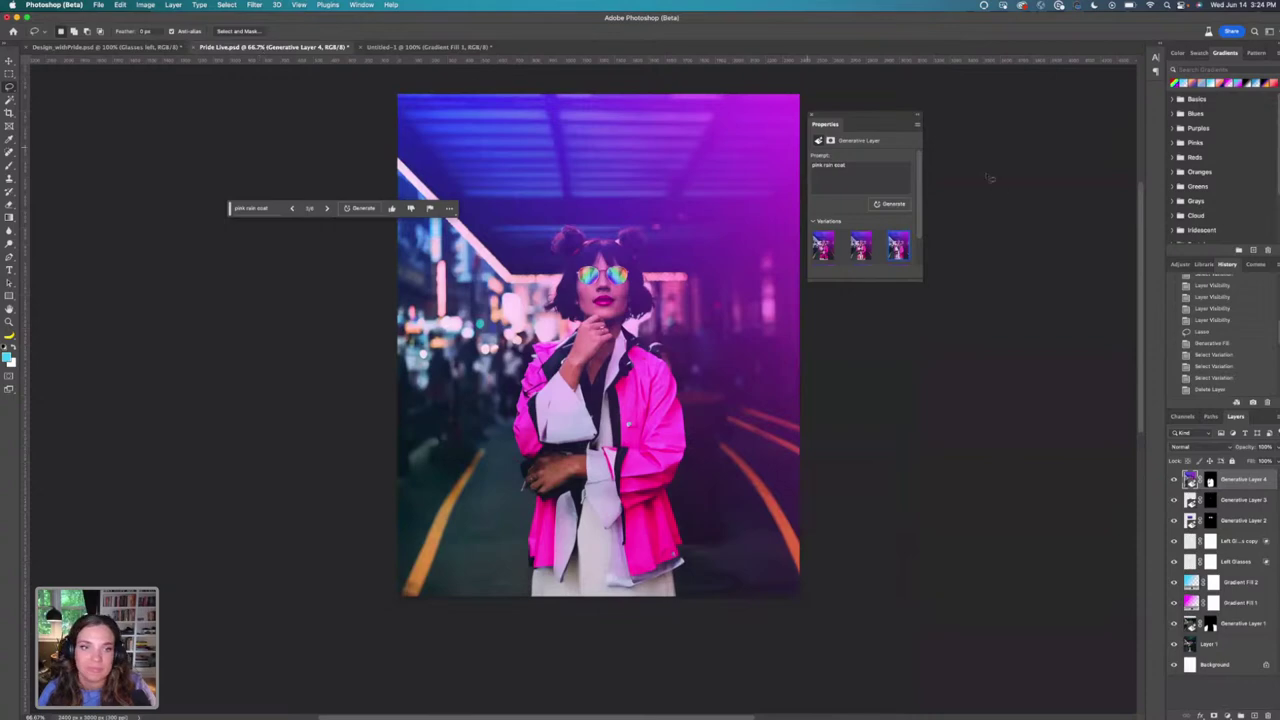
Generate another round of coat variations, compare them, then delete Generative Layer 4.
left_click(894, 204)
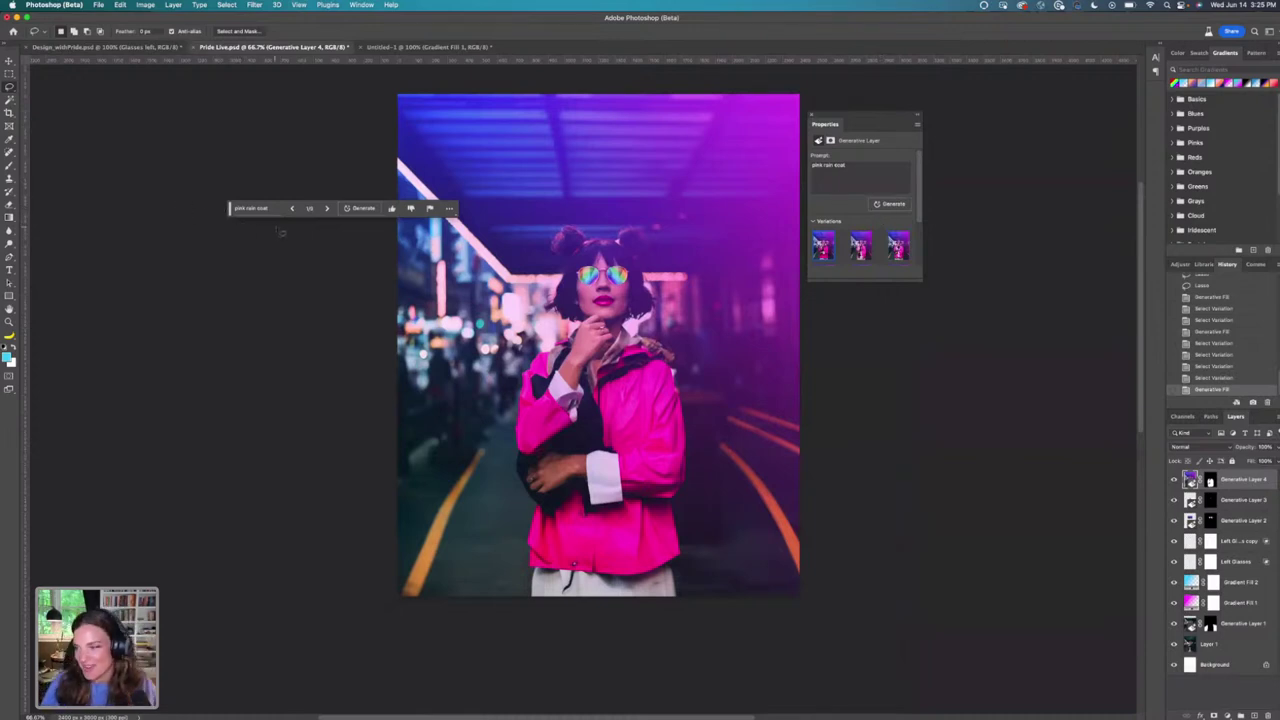
left_click(857, 252)
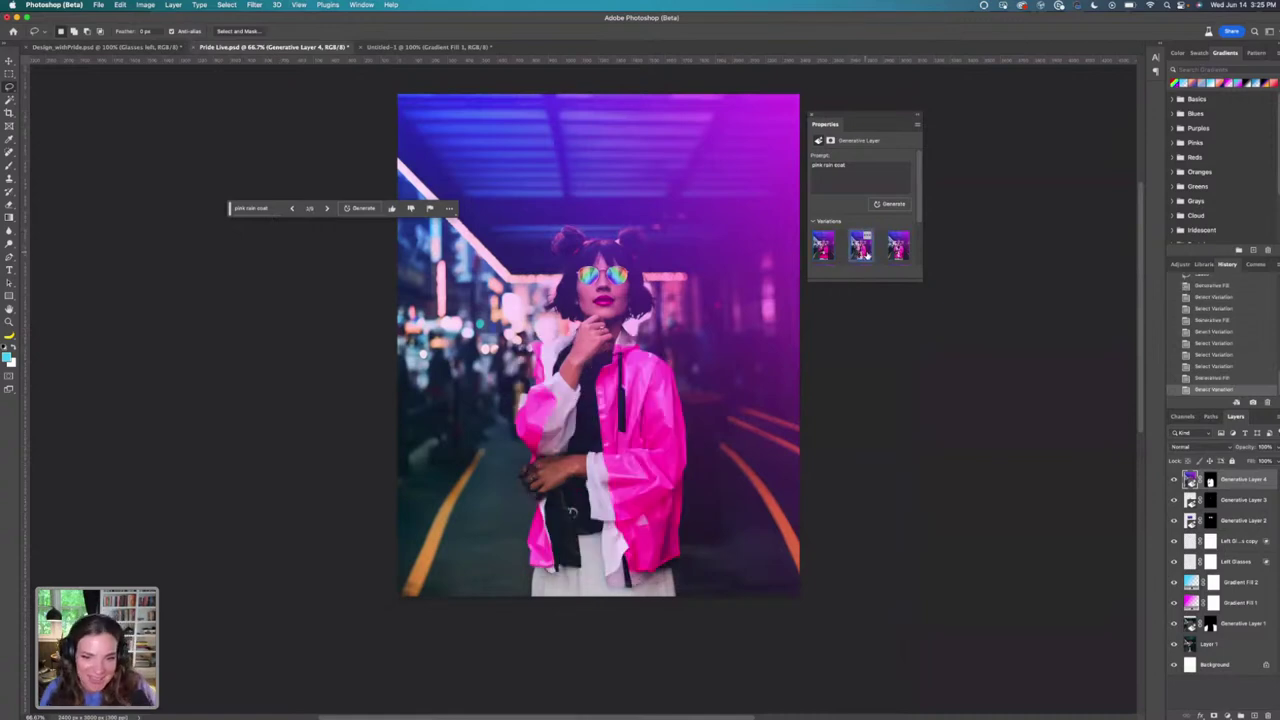
left_click(897, 252)
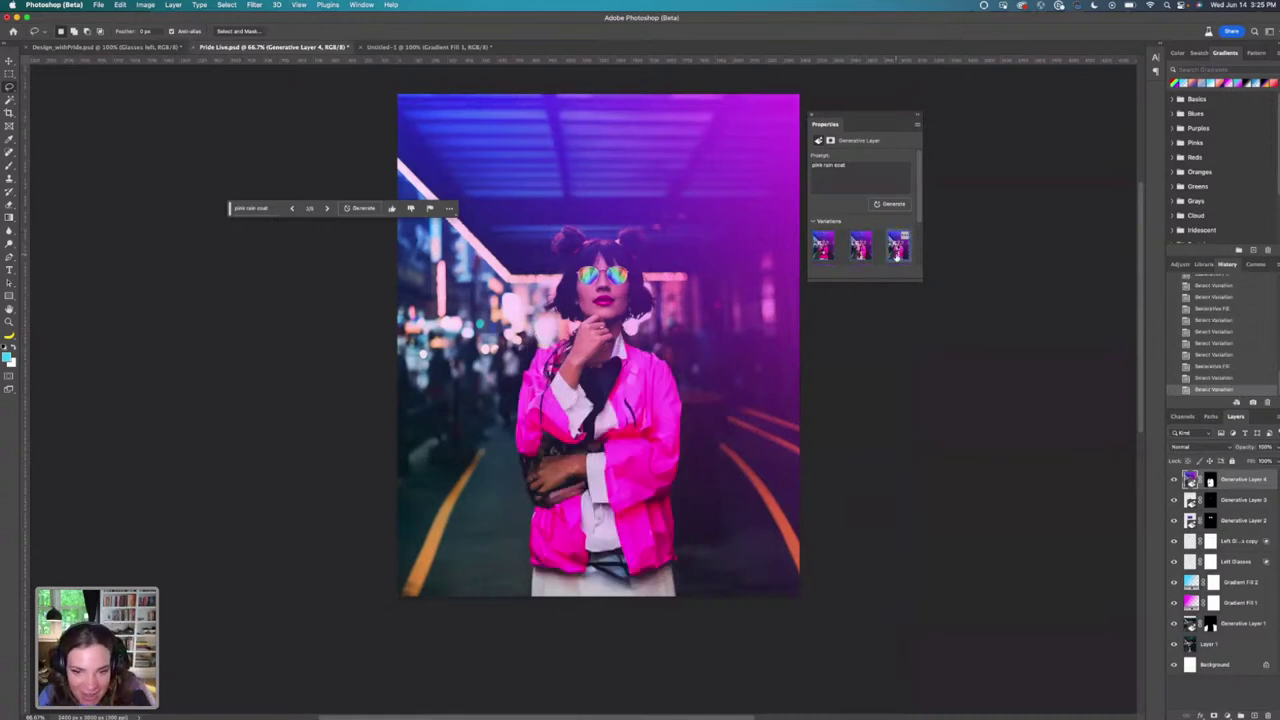
key("super+1")
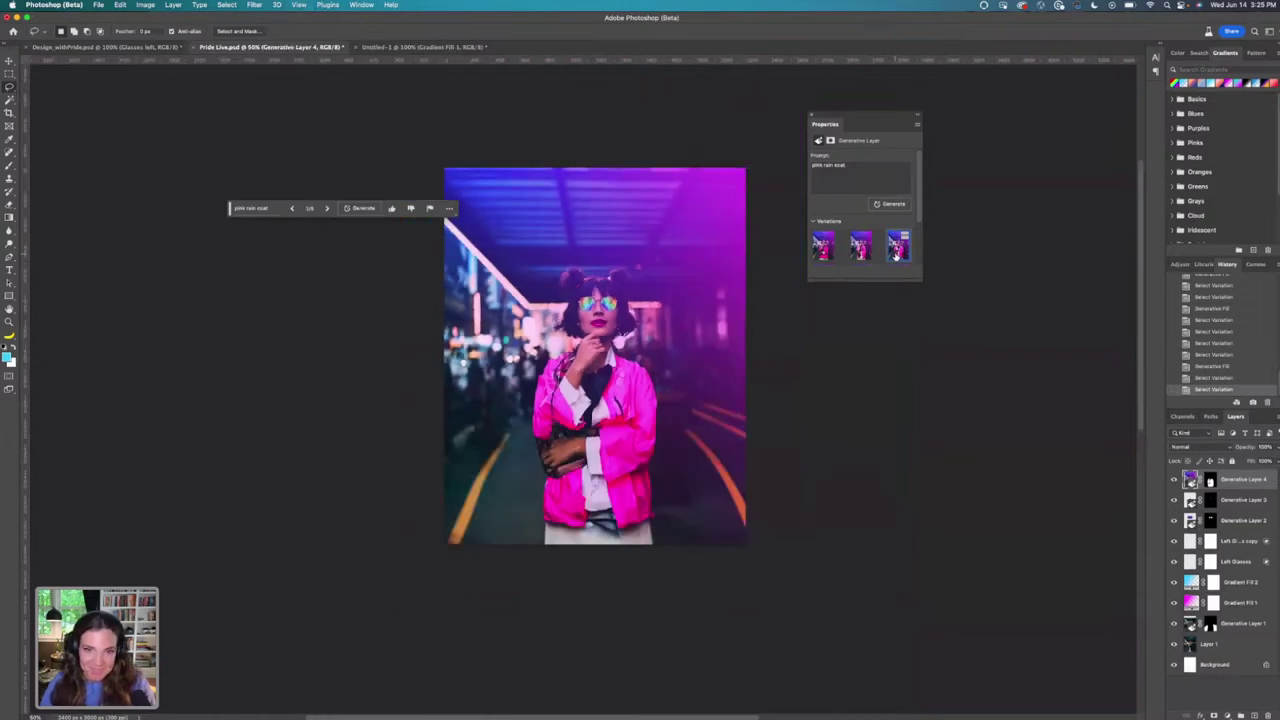
key("super+0")
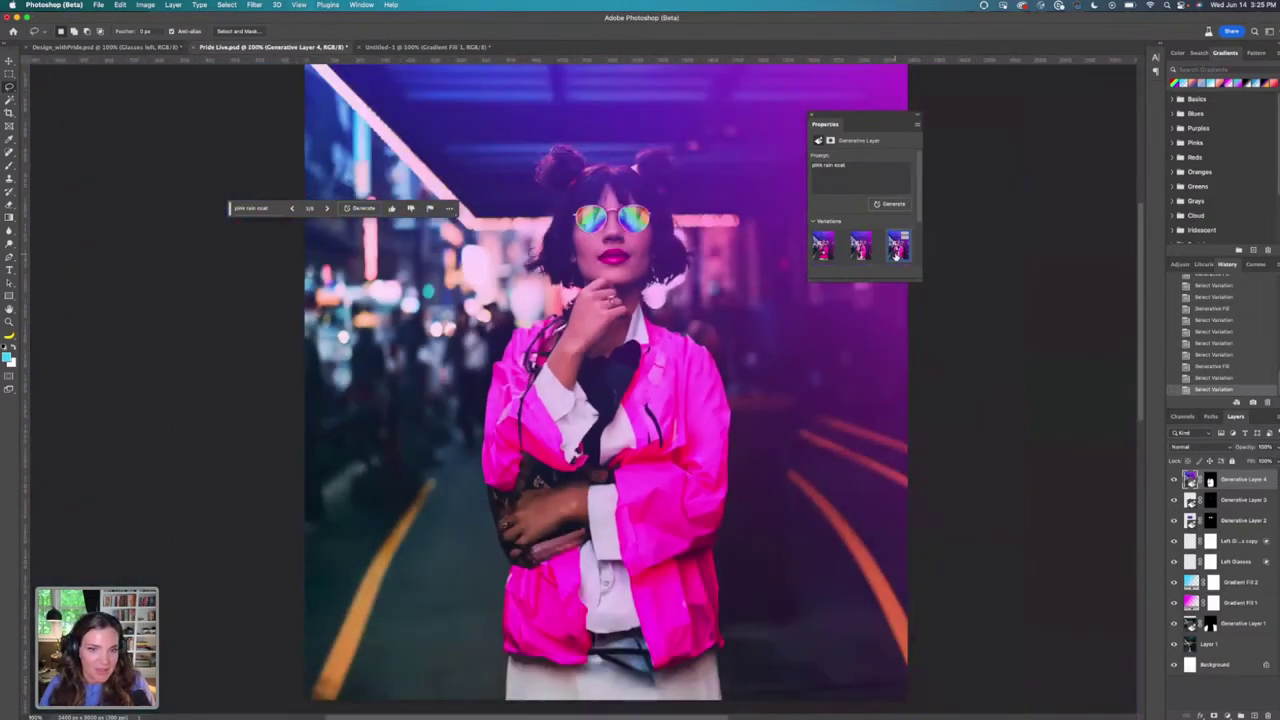
left_click_drag(1230, 484, 1268, 716)
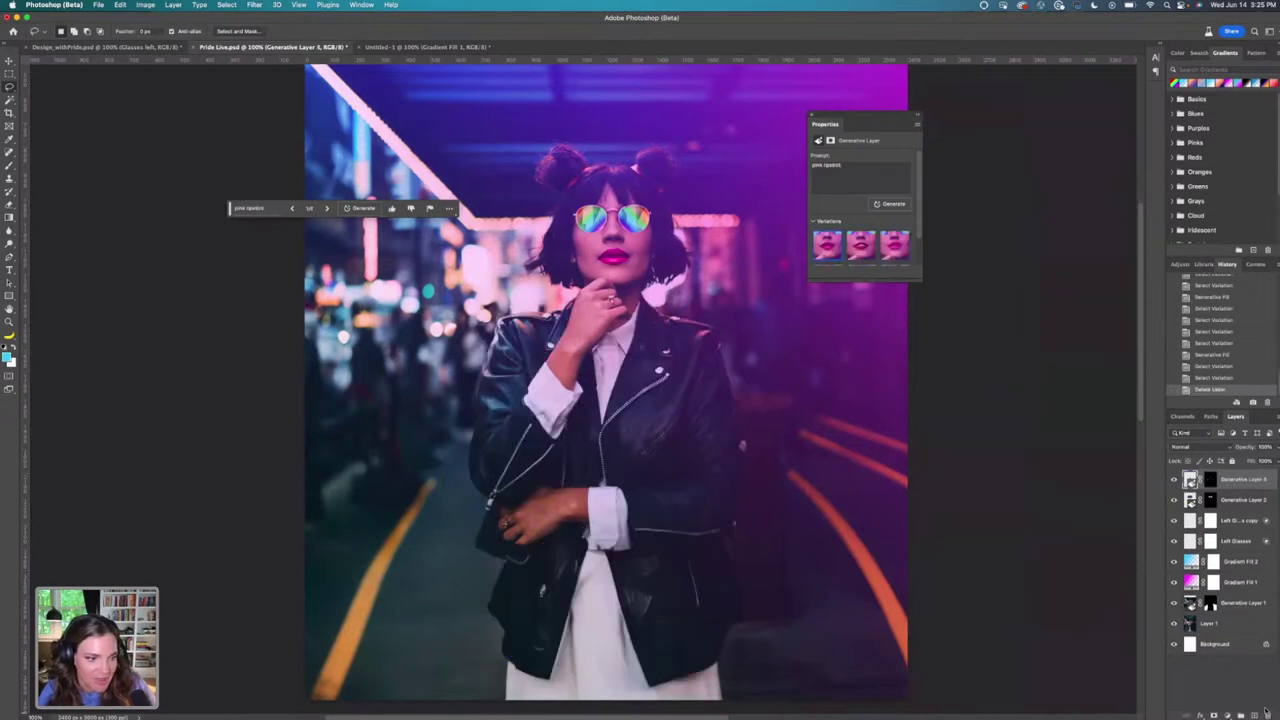
Add a new empty layer and lasso-trace the jacket along its collar, right edge, hem and left side.
left_click(1254, 716)
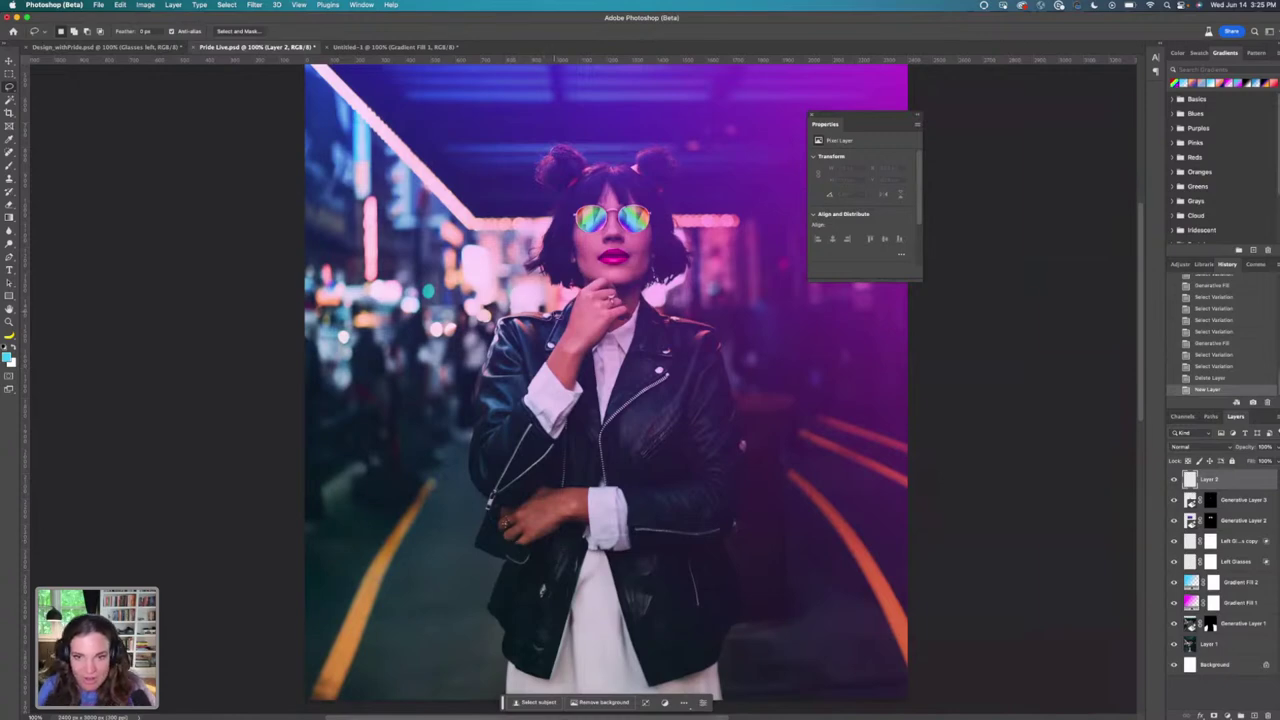
key("super+equal")
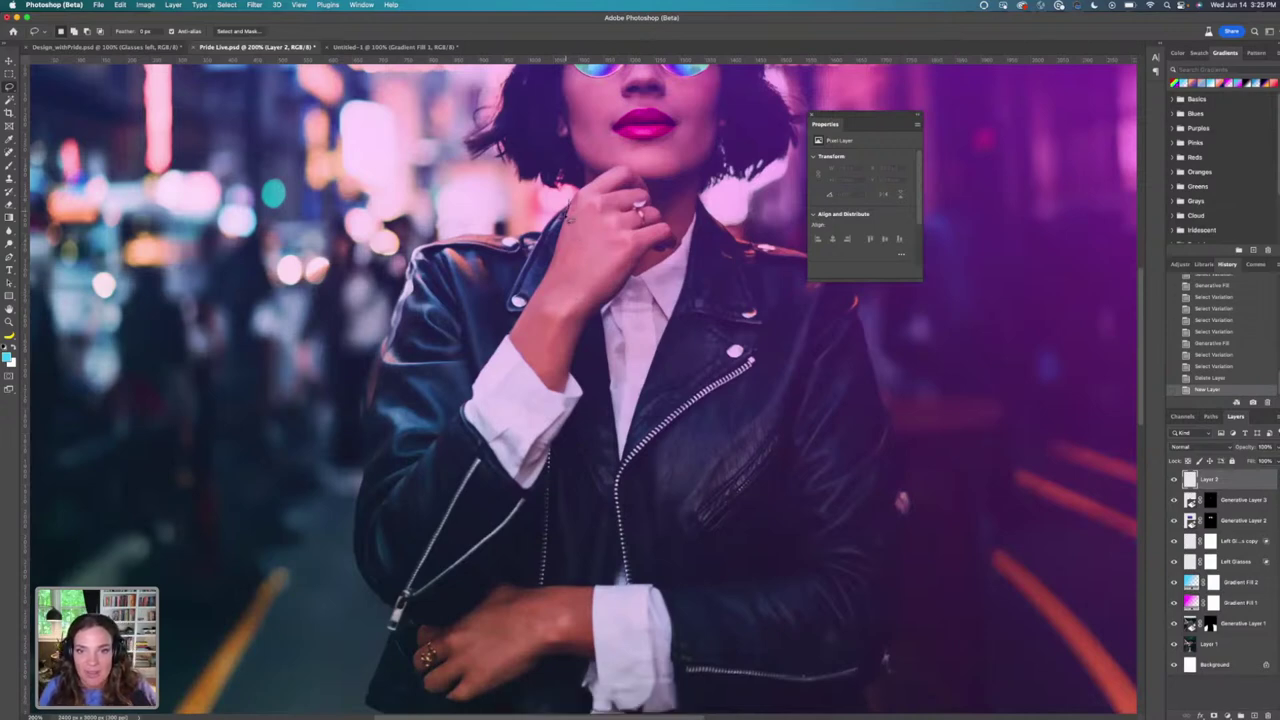
mouse_move(560, 242)
left_mouse_down()
mouse_move(508, 341)
mouse_move(560, 402)
mouse_move(585, 335)
mouse_move(635, 270)
mouse_move(674, 258)
mouse_move(697, 200)
mouse_move(737, 205)
mouse_move(794, 250)
left_mouse_up()
mouse_move(883, 315)
left_mouse_down()
mouse_move(910, 458)
mouse_move(888, 640)
mouse_move(866, 672)
mouse_move(863, 716)
left_mouse_up()
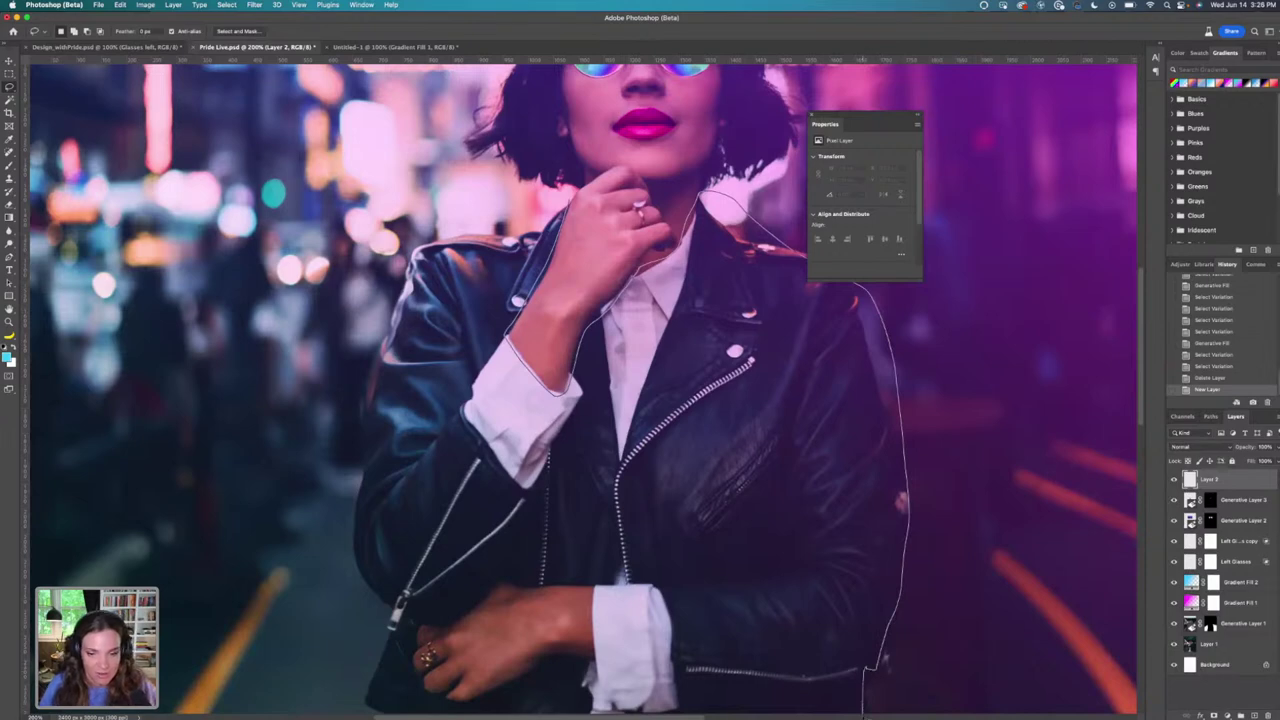
mouse_move(440, 716)
left_mouse_down()
mouse_move(366, 678)
mouse_move(390, 605)
mouse_move(362, 582)
mouse_move(345, 490)
mouse_move(396, 262)
mouse_move(575, 205)
left_mouse_up()
key("super+minus")
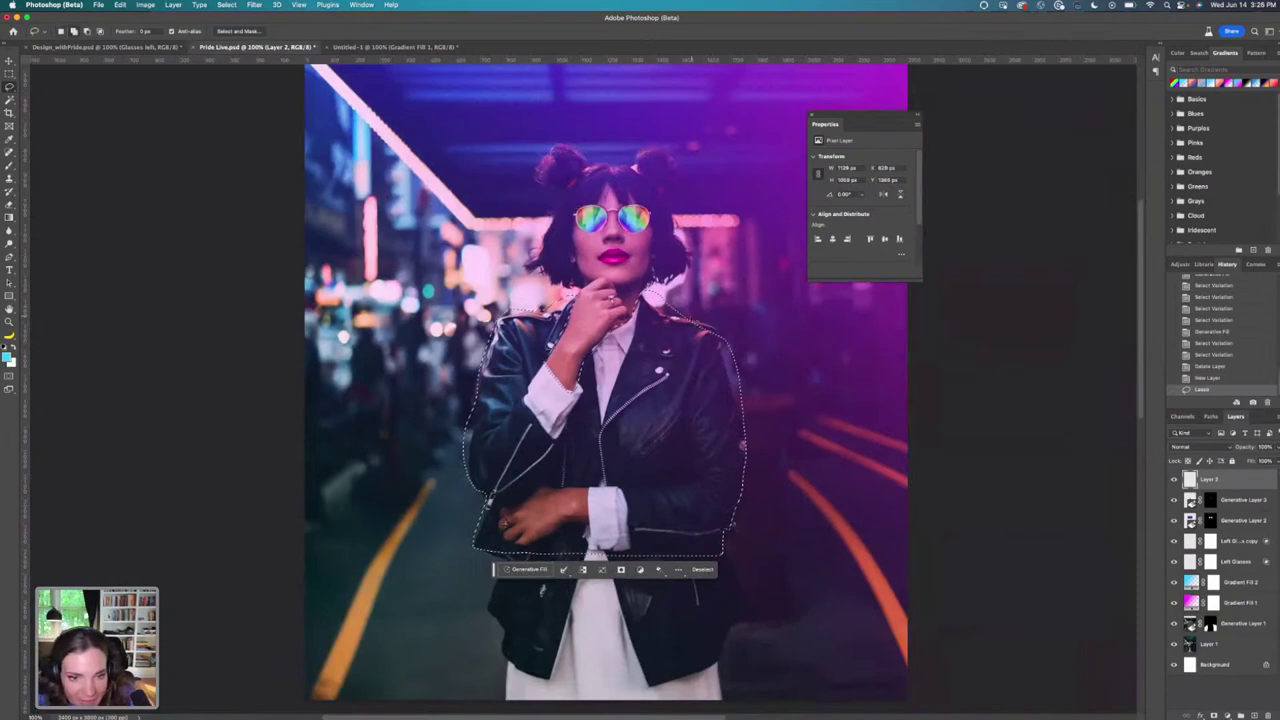
Add the right shoulder, lower hem and lower-right edge to the selection and refine it around the hand.
mouse_move(688, 316)
left_mouse_down()
mouse_move(730, 350)
mouse_move(716, 404)
left_mouse_up()
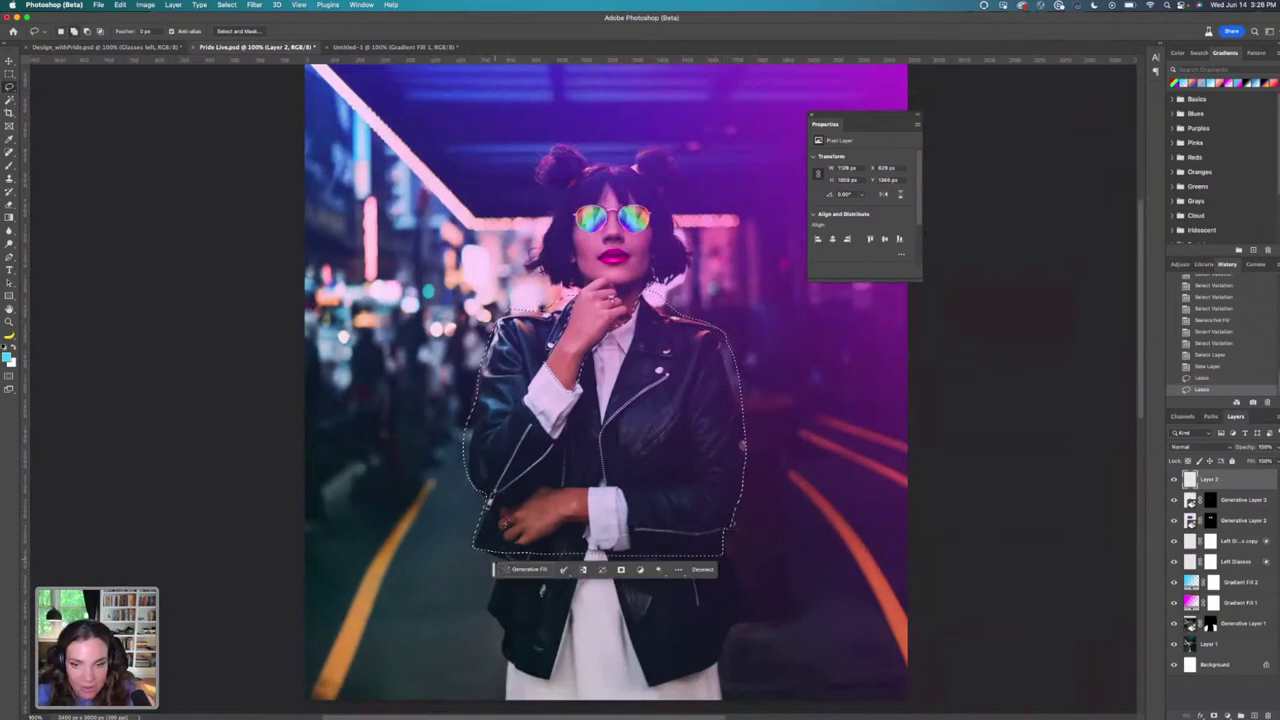
mouse_move(490, 552)
left_mouse_down()
mouse_move(477, 556)
mouse_move(458, 625)
mouse_move(541, 688)
mouse_move(672, 680)
mouse_move(740, 660)
mouse_move(722, 560)
mouse_move(592, 505)
left_mouse_up()
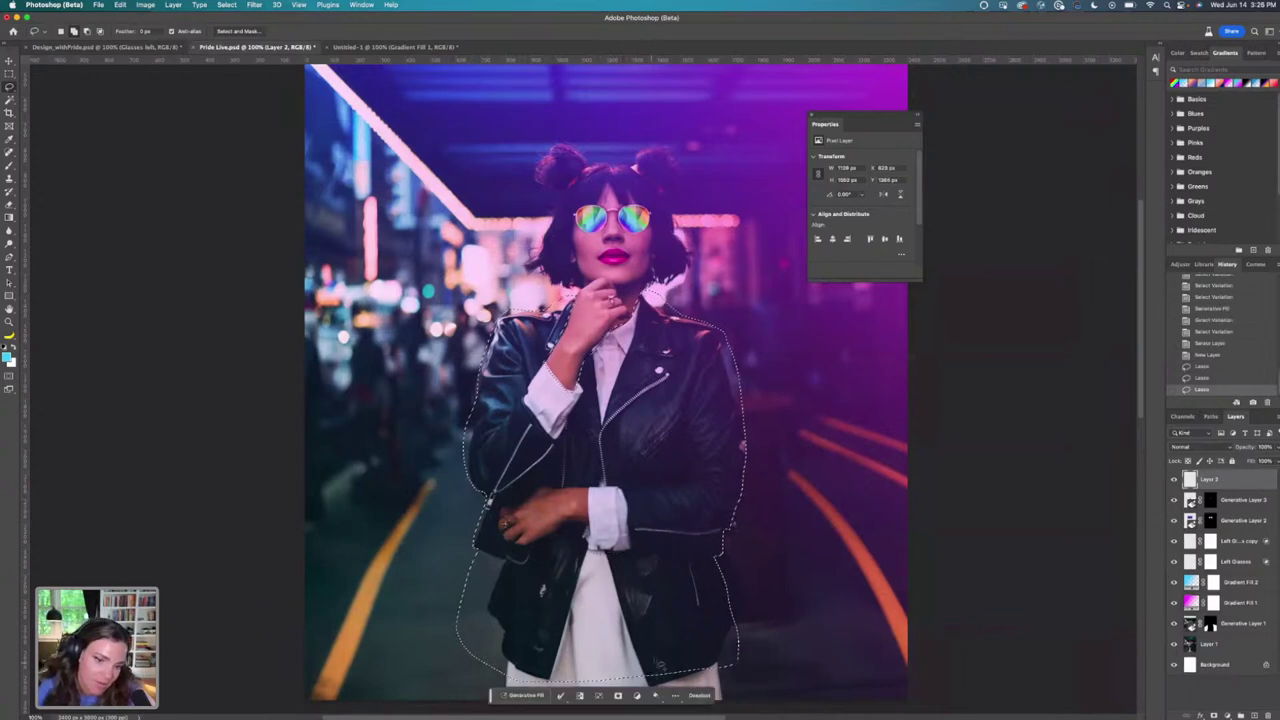
mouse_move(648, 670)
left_mouse_down()
mouse_move(669, 693)
mouse_move(717, 678)
mouse_move(682, 653)
mouse_move(632, 673)
mouse_move(635, 686)
mouse_move(680, 694)
left_mouse_up()
mouse_move(732, 500)
left_mouse_down()
mouse_move(760, 637)
mouse_move(740, 660)
left_mouse_up()
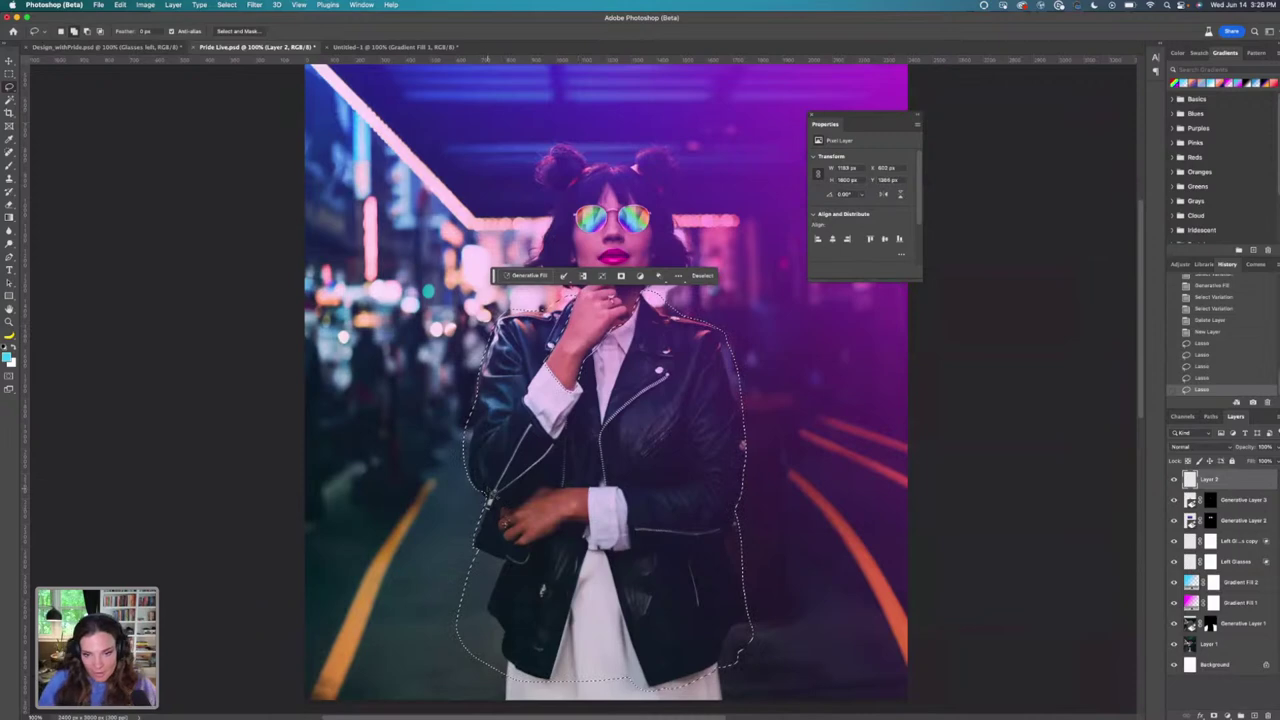
mouse_move(486, 494)
left_mouse_down()
mouse_move(500, 486)
mouse_move(494, 508)
mouse_move(534, 500)
mouse_move(500, 514)
mouse_move(498, 530)
mouse_move(512, 552)
mouse_move(545, 551)
mouse_move(596, 518)
mouse_move(586, 488)
mouse_move(545, 489)
left_mouse_up()
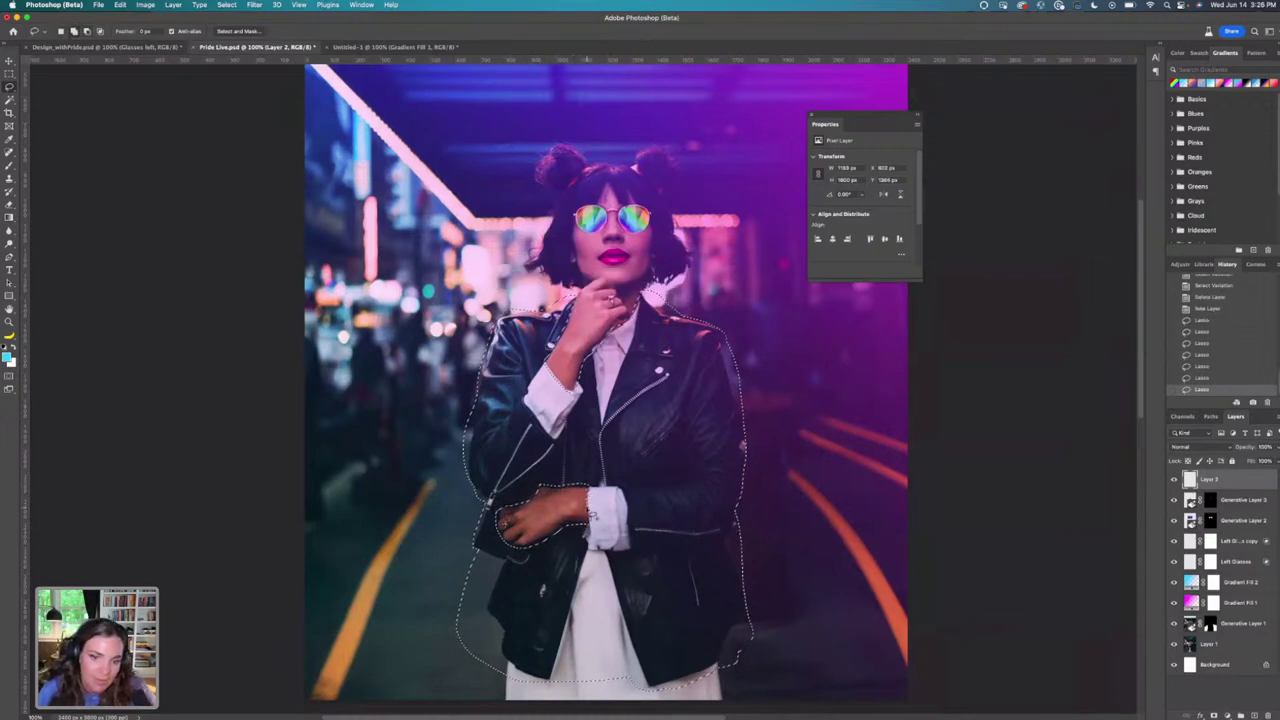
key("ctrl+z")
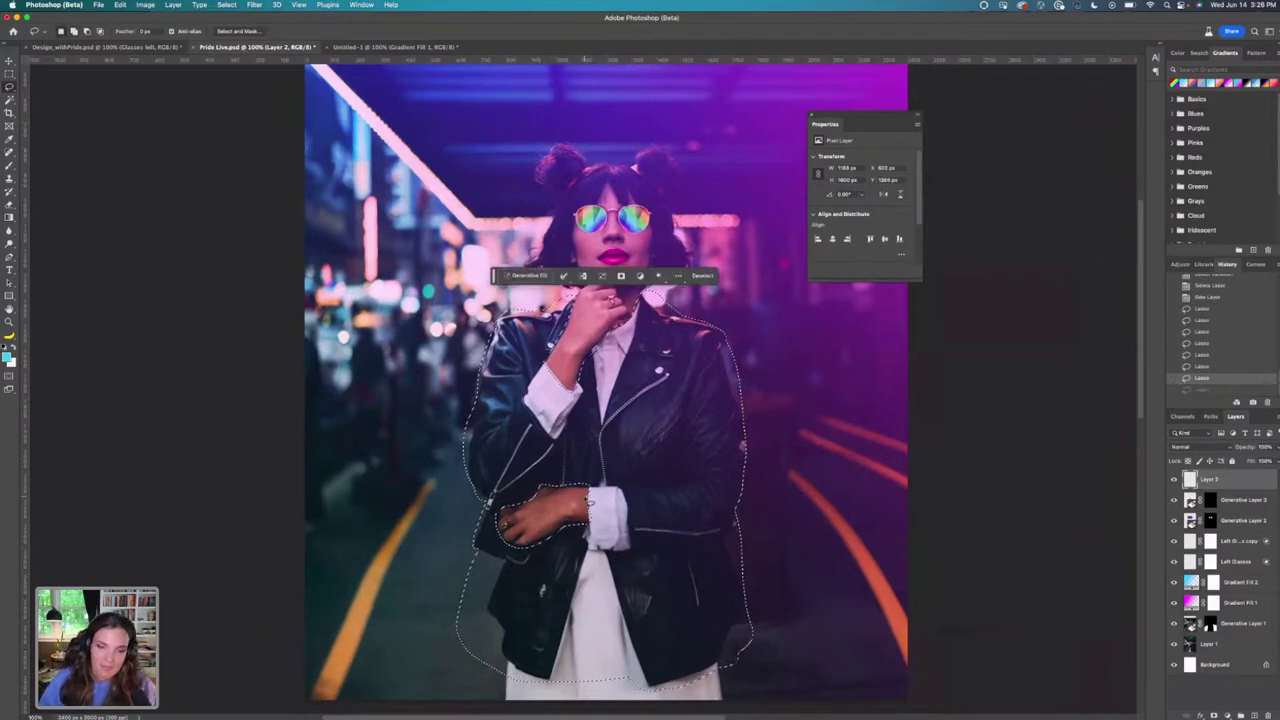
key("ctrl+shift+z")
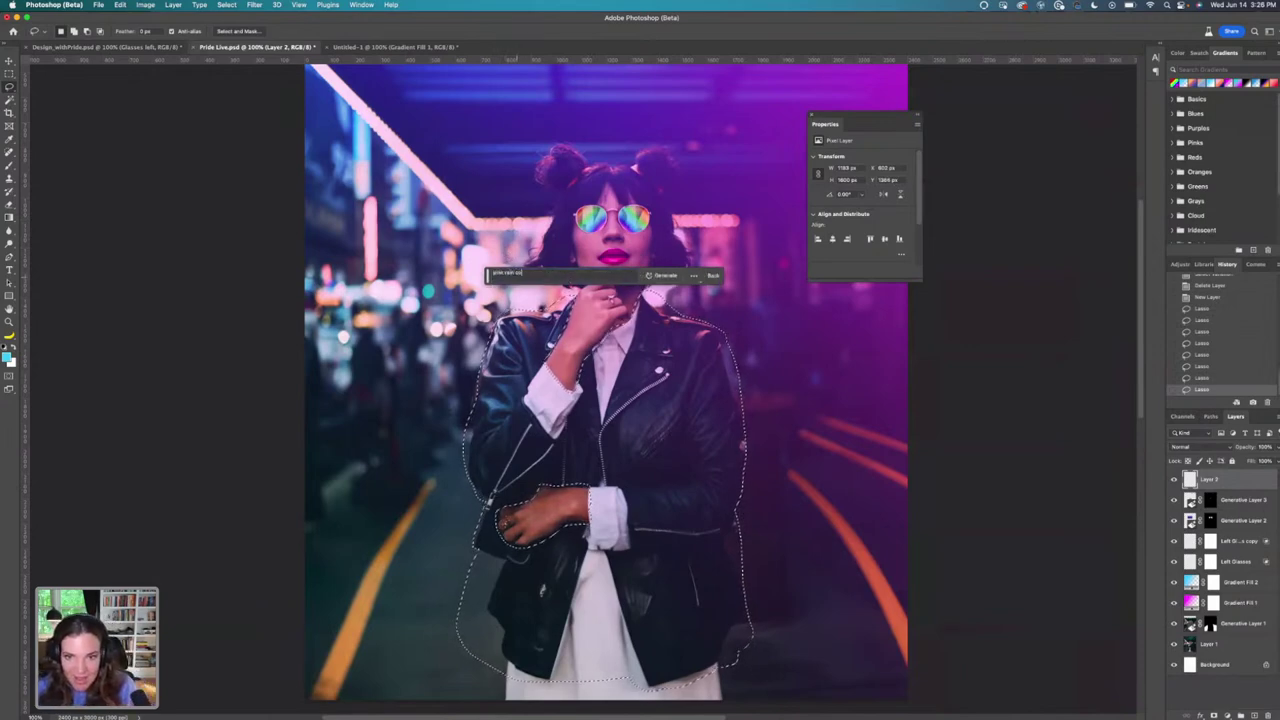
Generate the 'pink rain coat' fill and preview its first three variations.
key("Return")
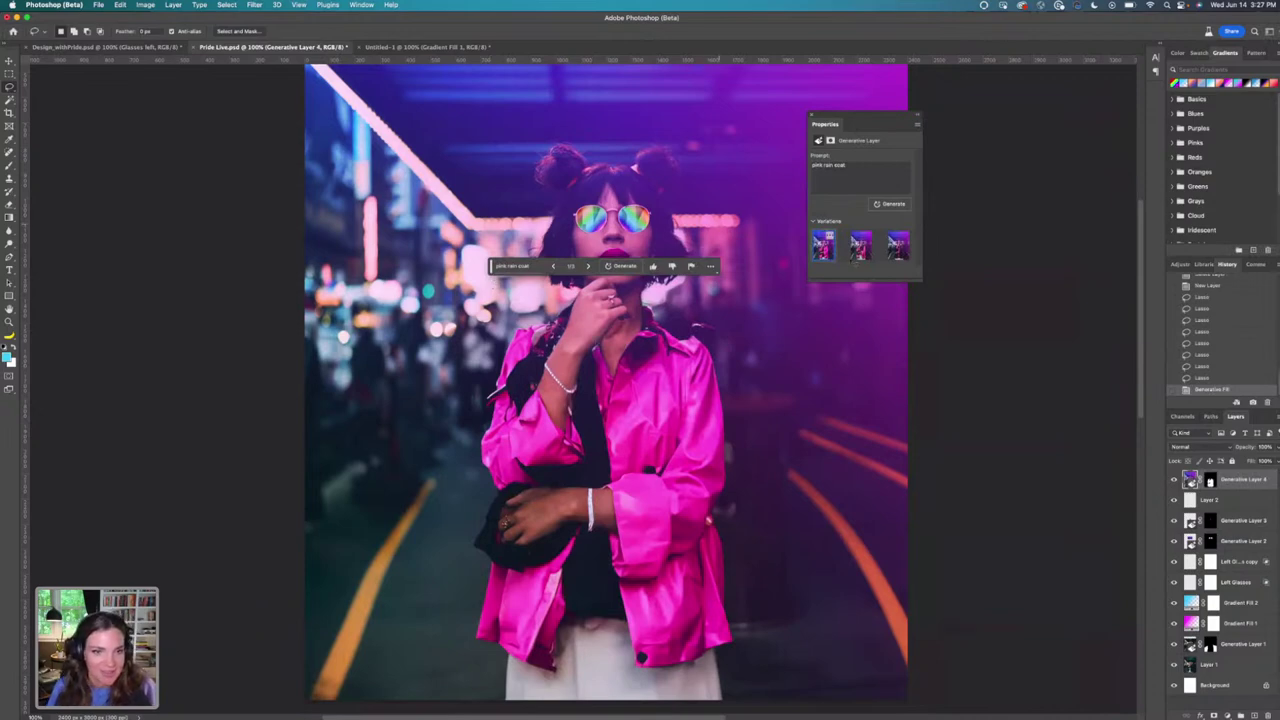
left_click_drag(493, 266, 493, 89)
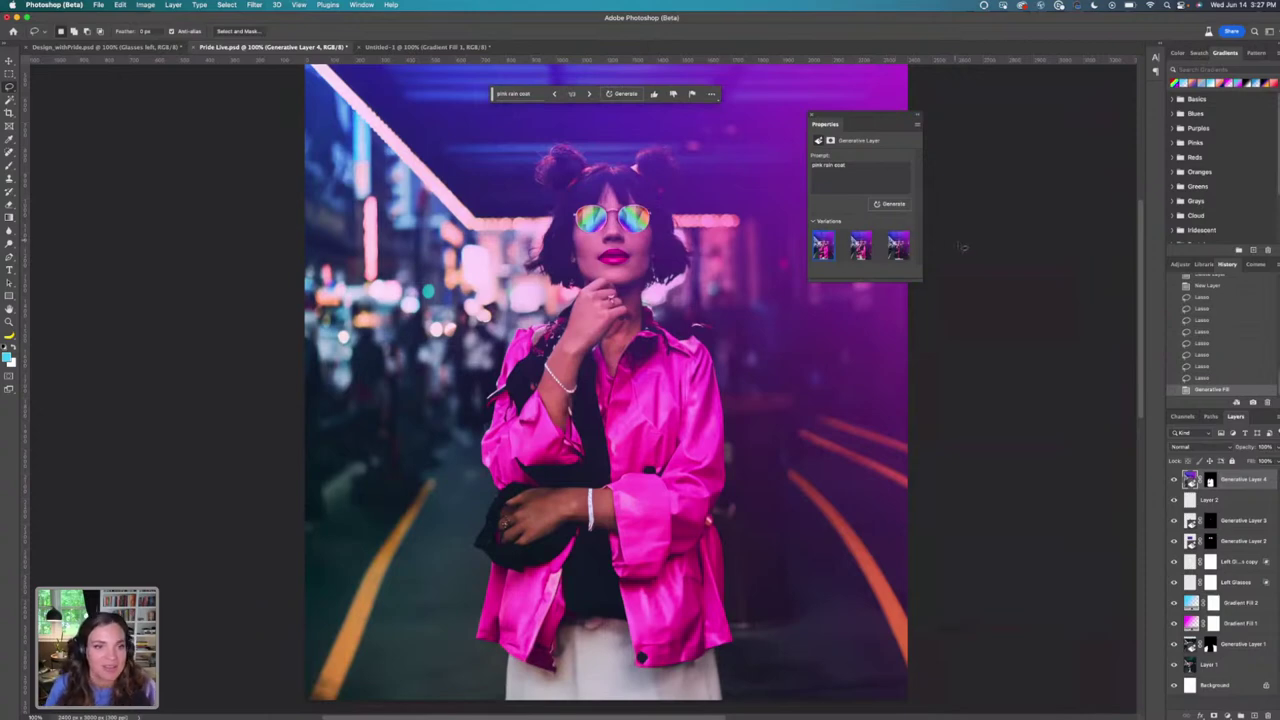
left_click(898, 248)
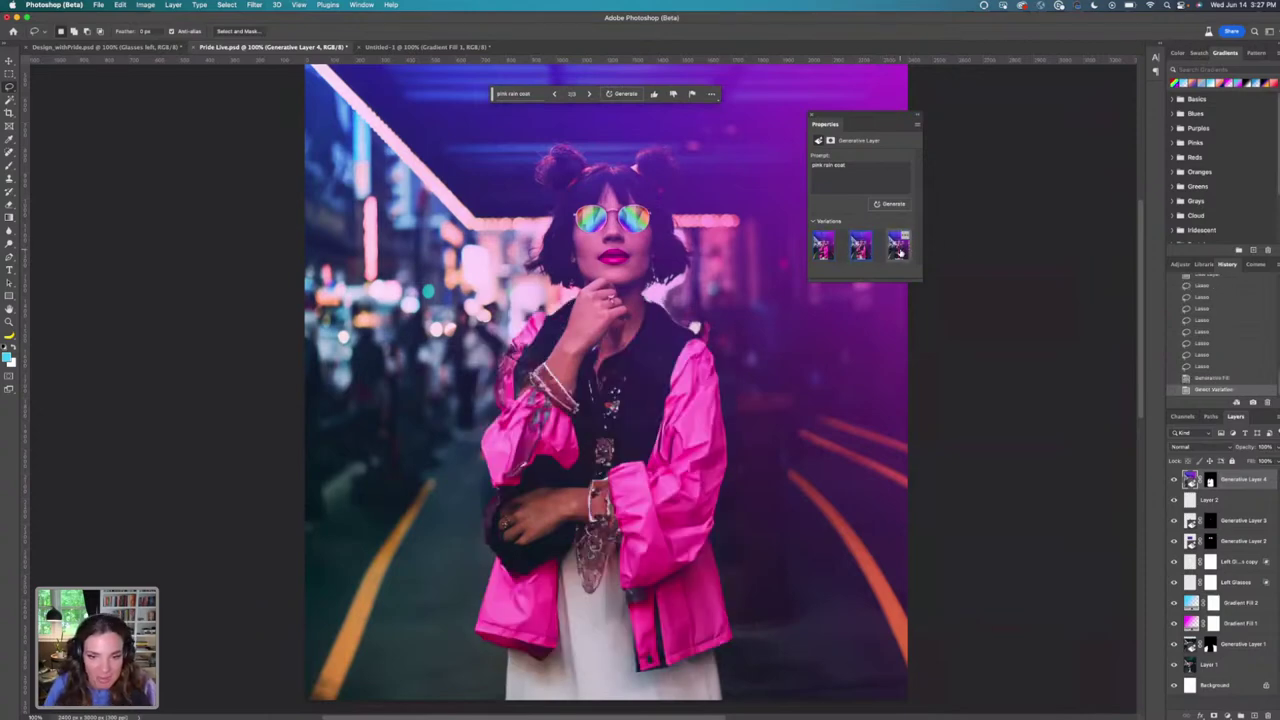
left_click(898, 250)
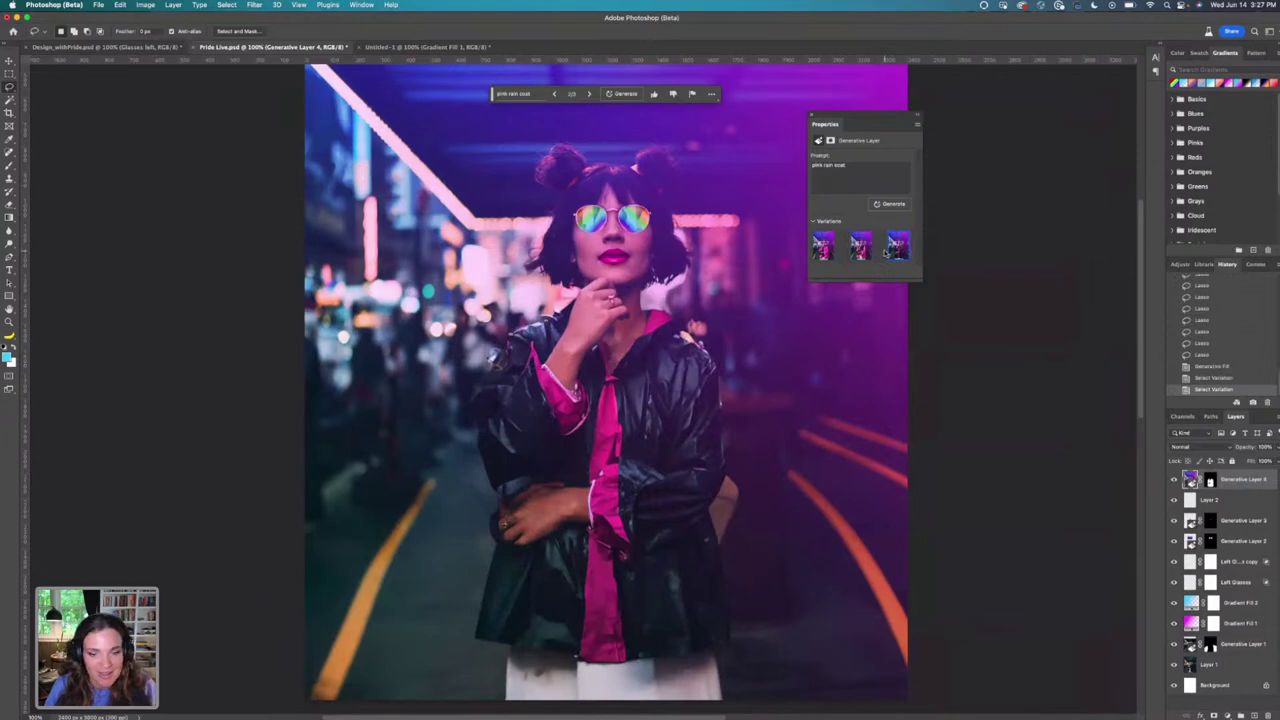
left_click(824, 248)
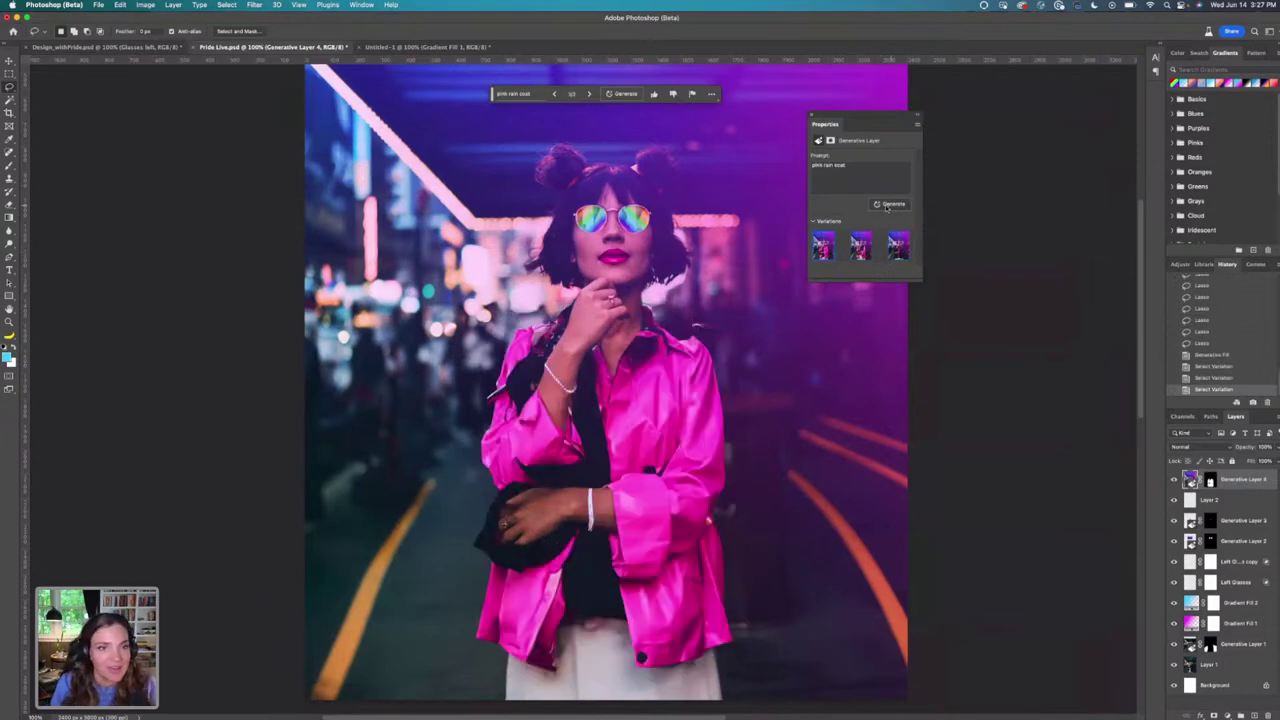
Generate more pink rain coat variations and compare the pink, white-and-pink and black jackets.
left_click(886, 205)
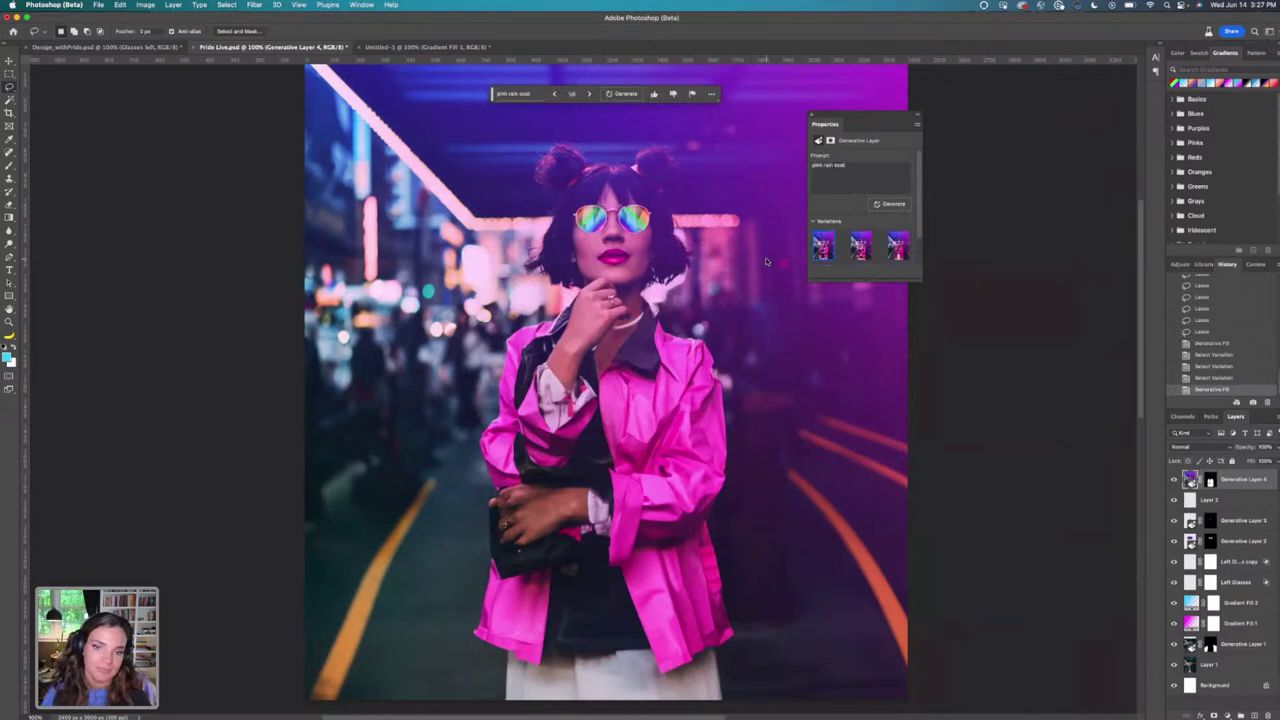
left_click(865, 254)
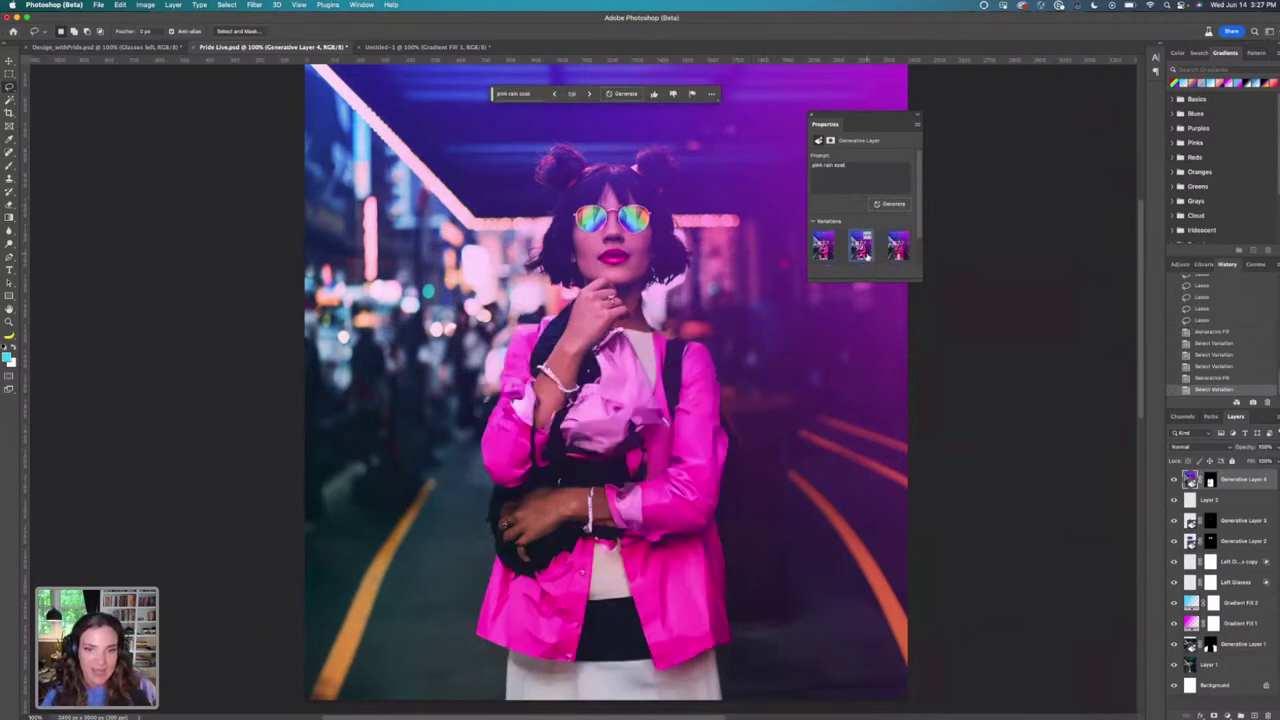
left_click(894, 252)
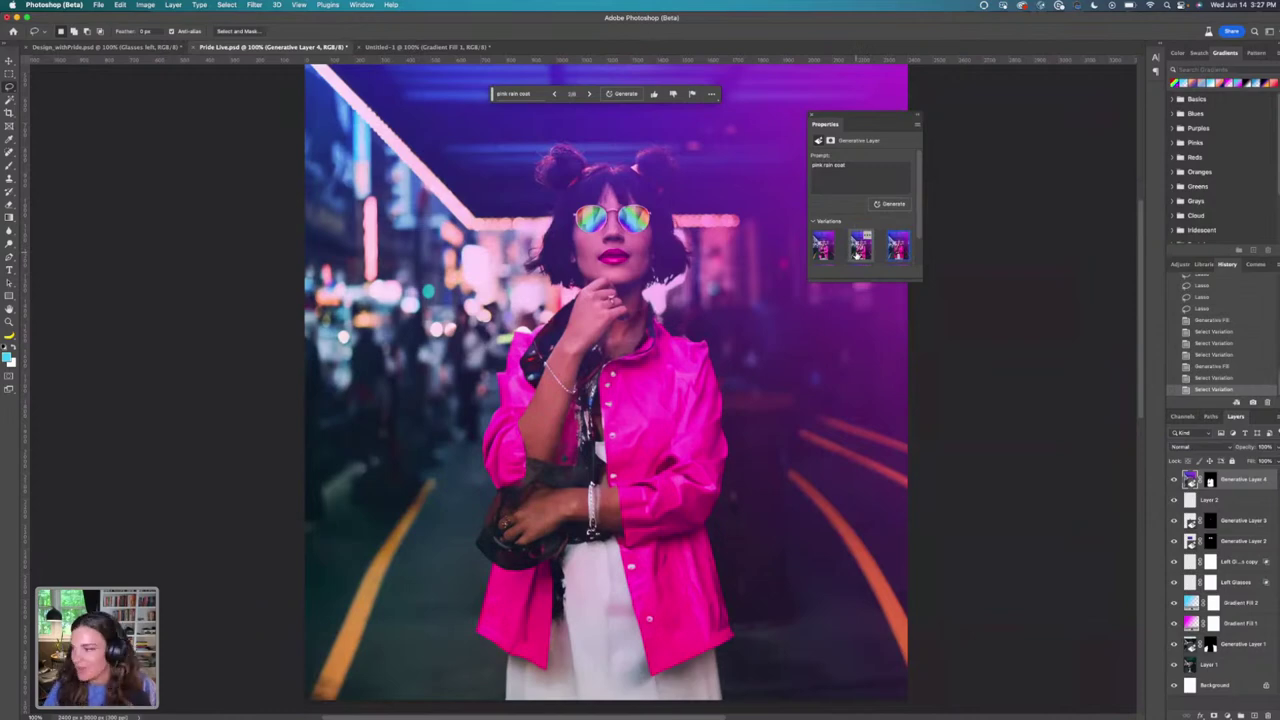
left_click(859, 254)
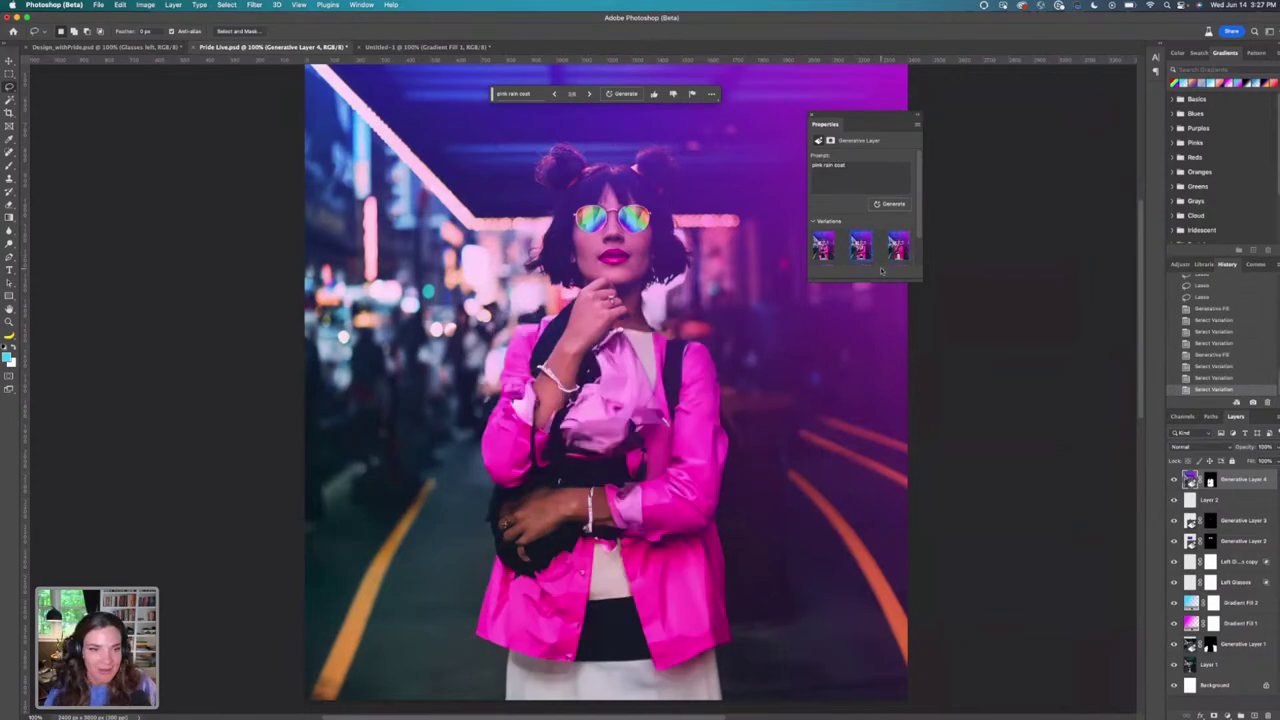
left_click(897, 250)
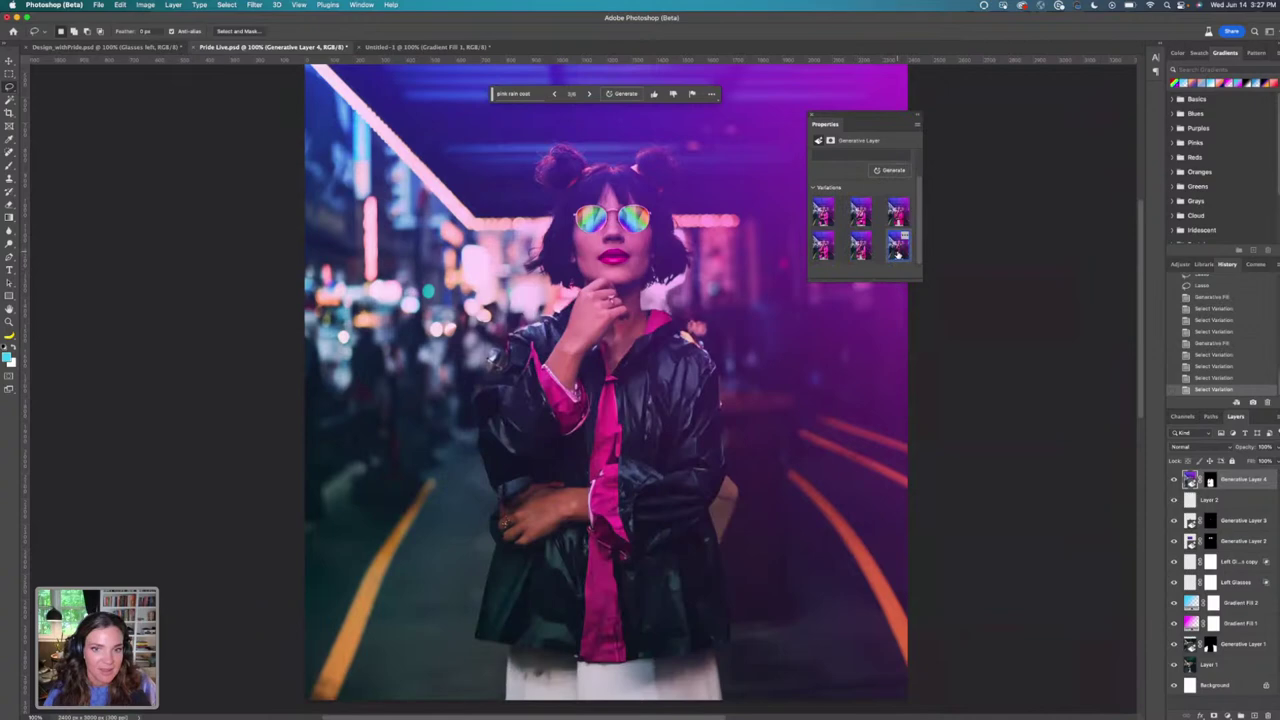
left_click(822, 221)
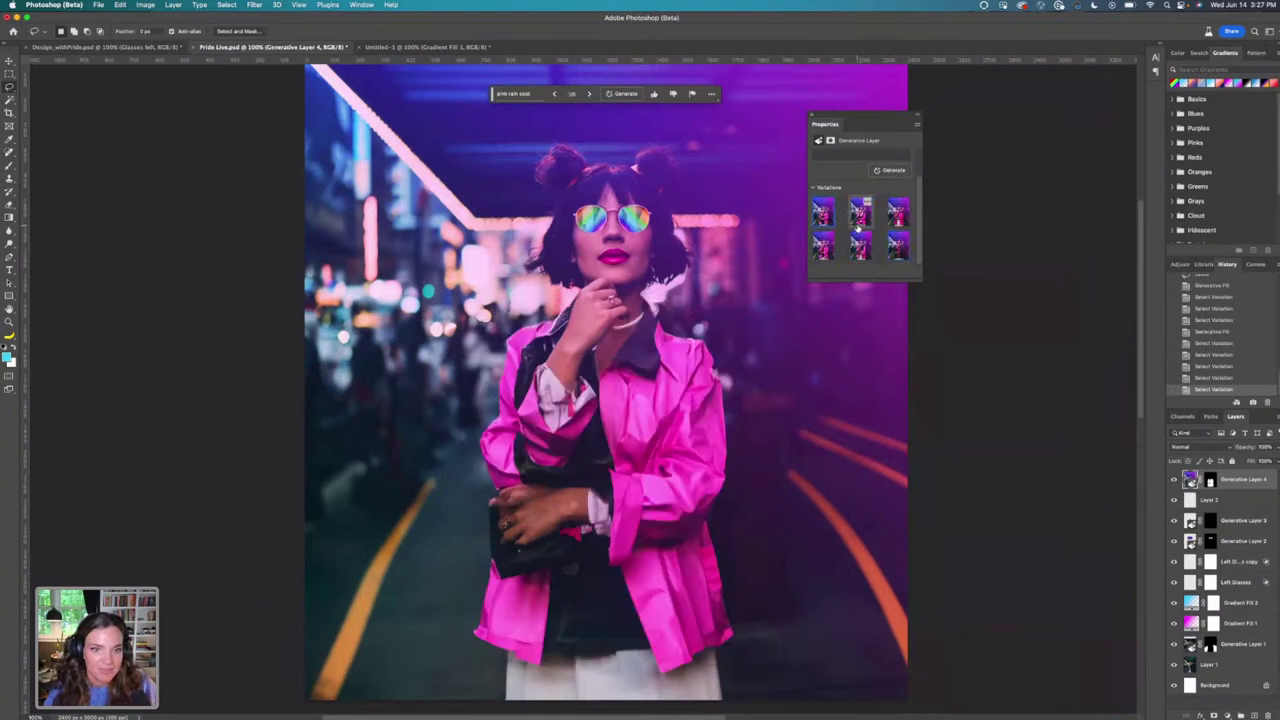
left_click(860, 225)
left_click(897, 245)
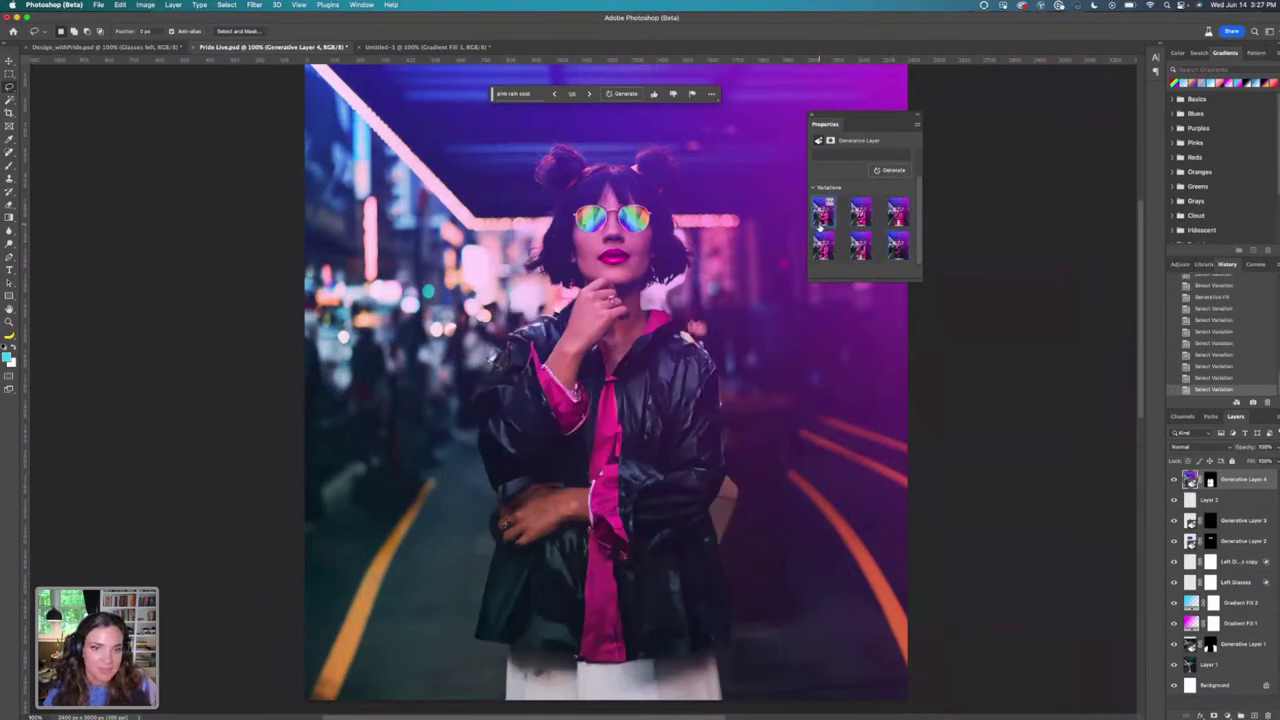
left_click(820, 228)
Settle on the black raincoat variation and move Generative Layer 4 down the layer stack.
key("super+minus")
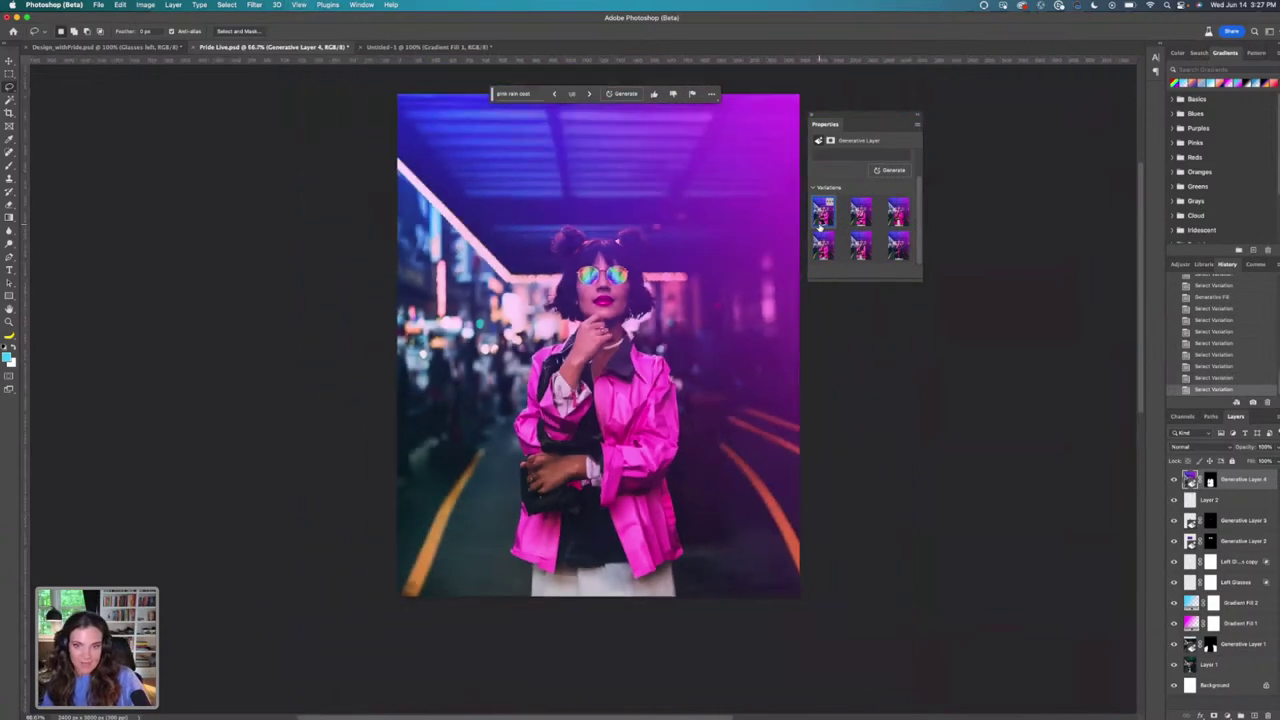
key("super+plus")
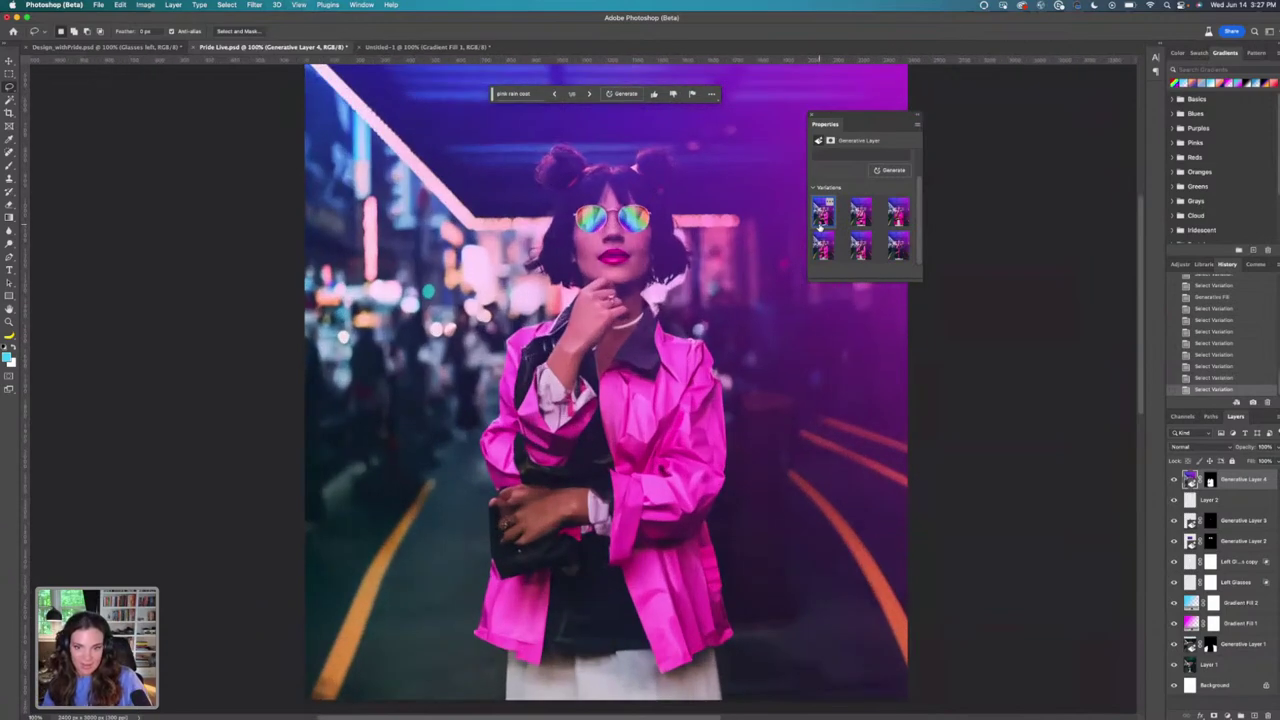
left_click(894, 253)
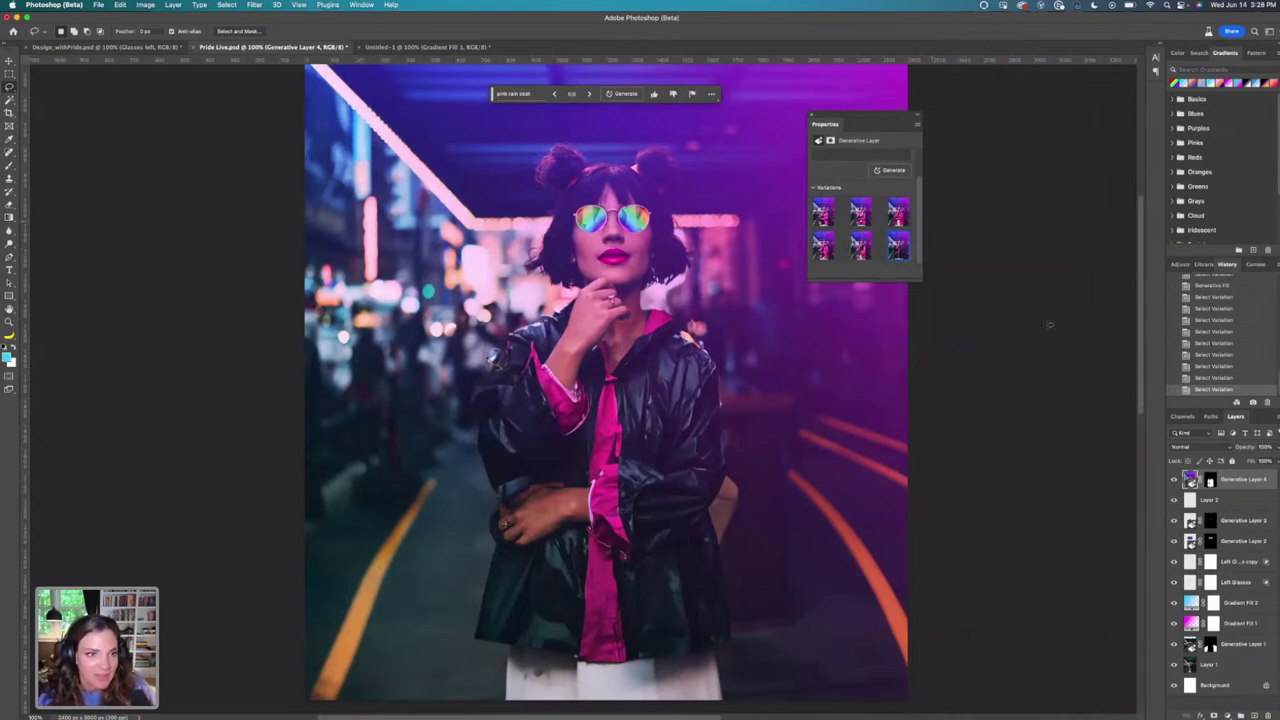
mouse_move(1259, 485)
left_mouse_down()
mouse_move(1252, 712)
mouse_move(1198, 462)
mouse_move(1238, 484)
left_mouse_up()
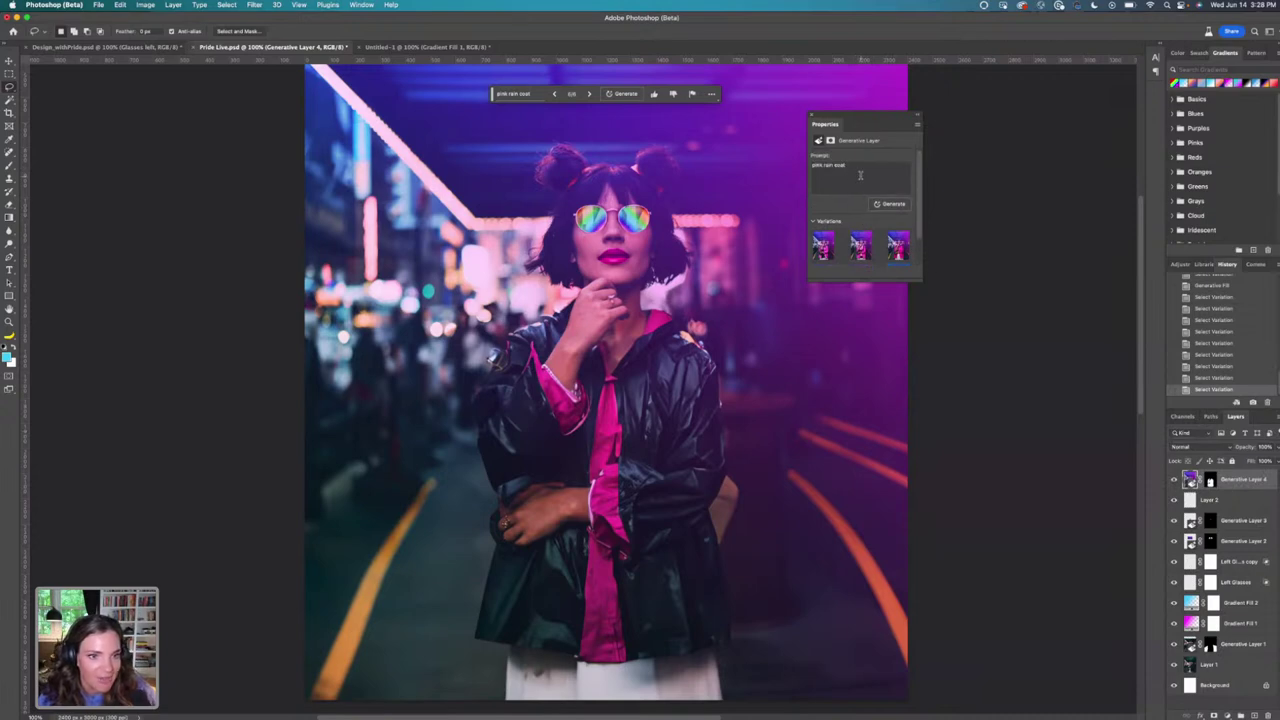
Replace the prompt with 'rainbow sweater', generate, and preview the first sweater variations.
left_click_drag(856, 167, 789, 158)
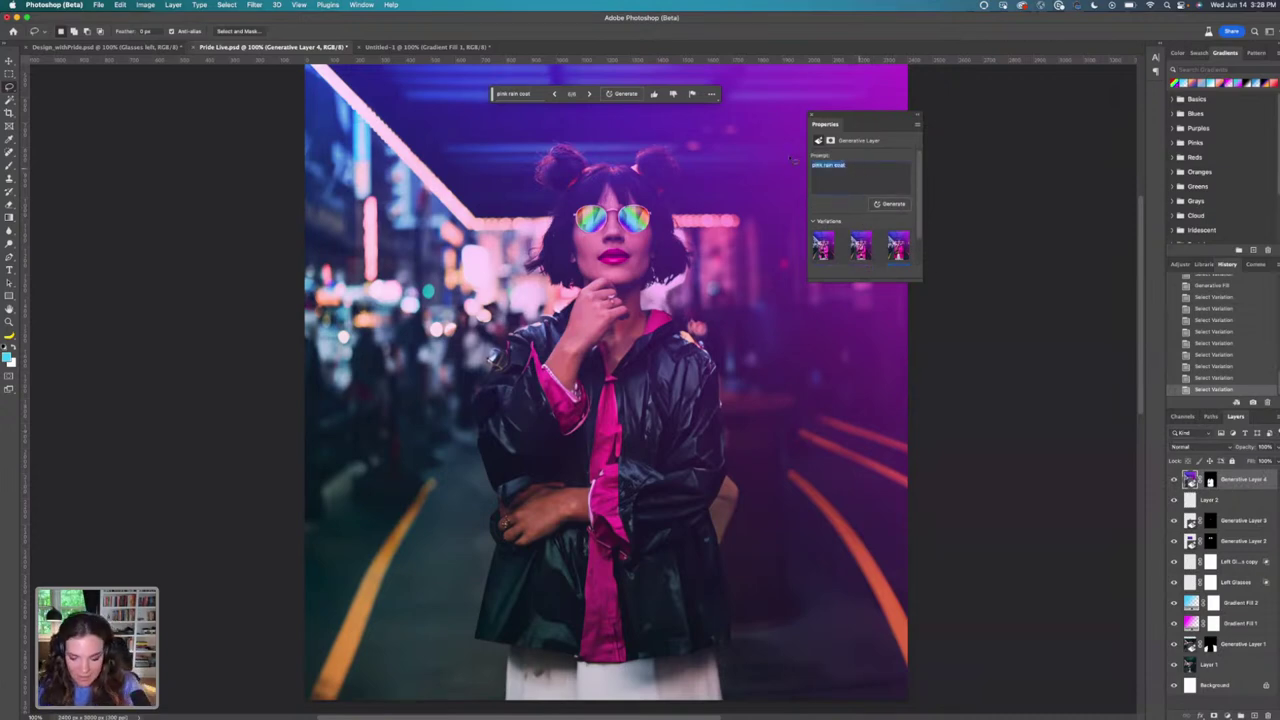
type("rainbow sw")
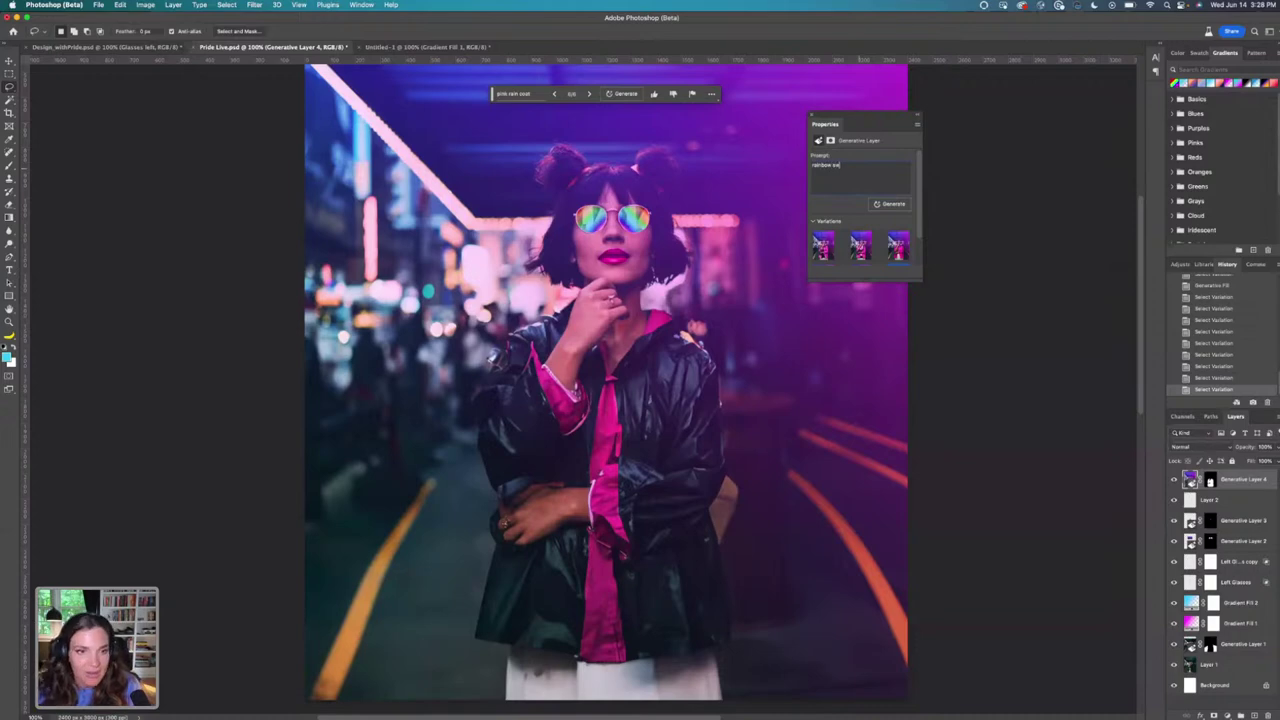
type("eater")
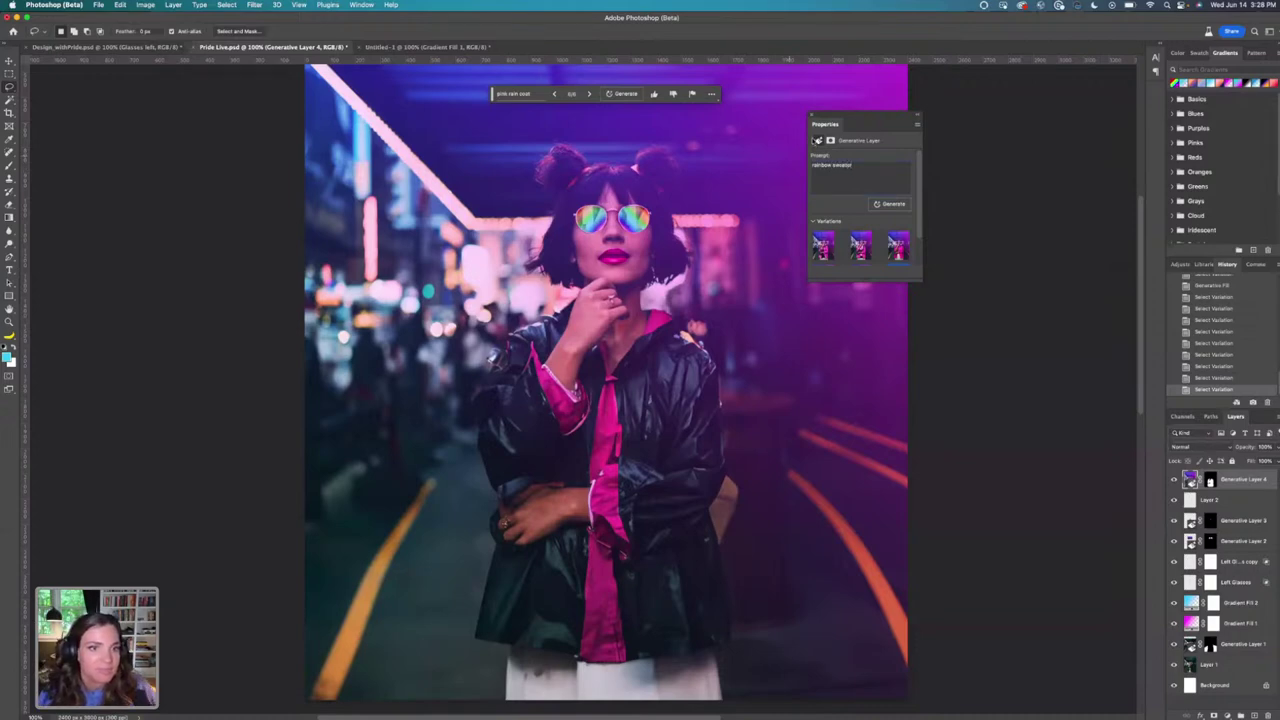
left_click(884, 205)
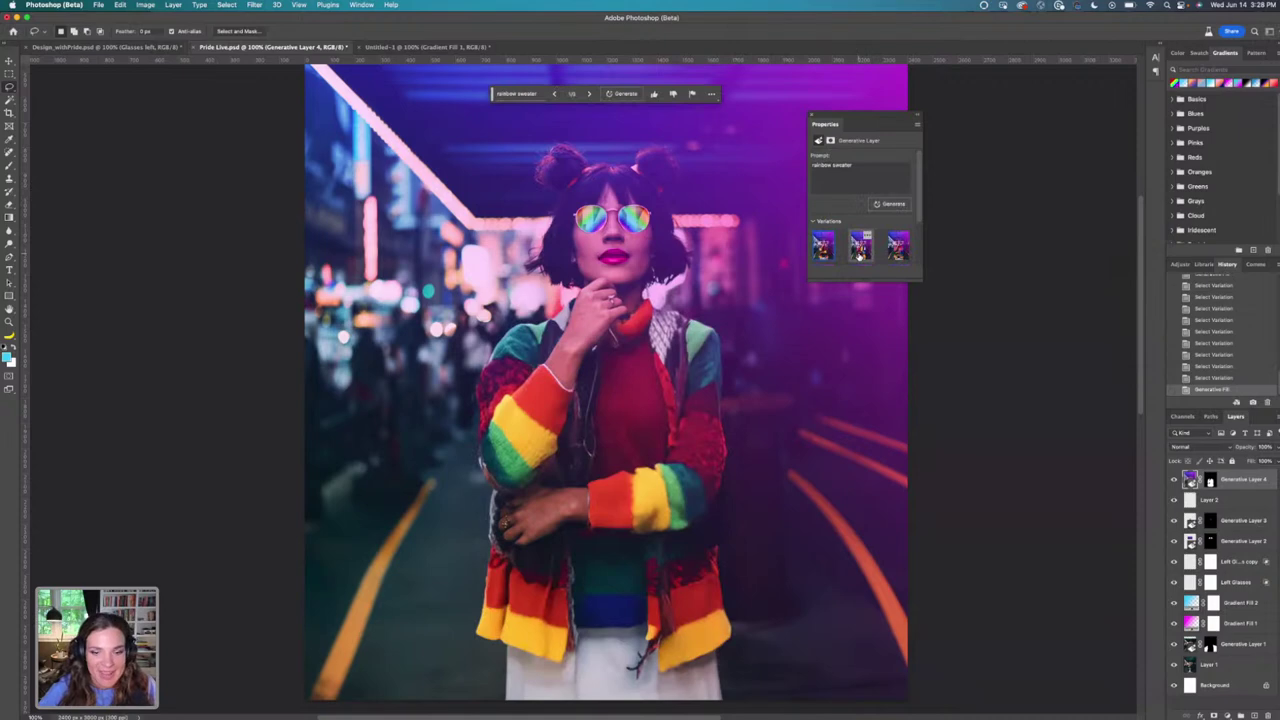
left_click(858, 253)
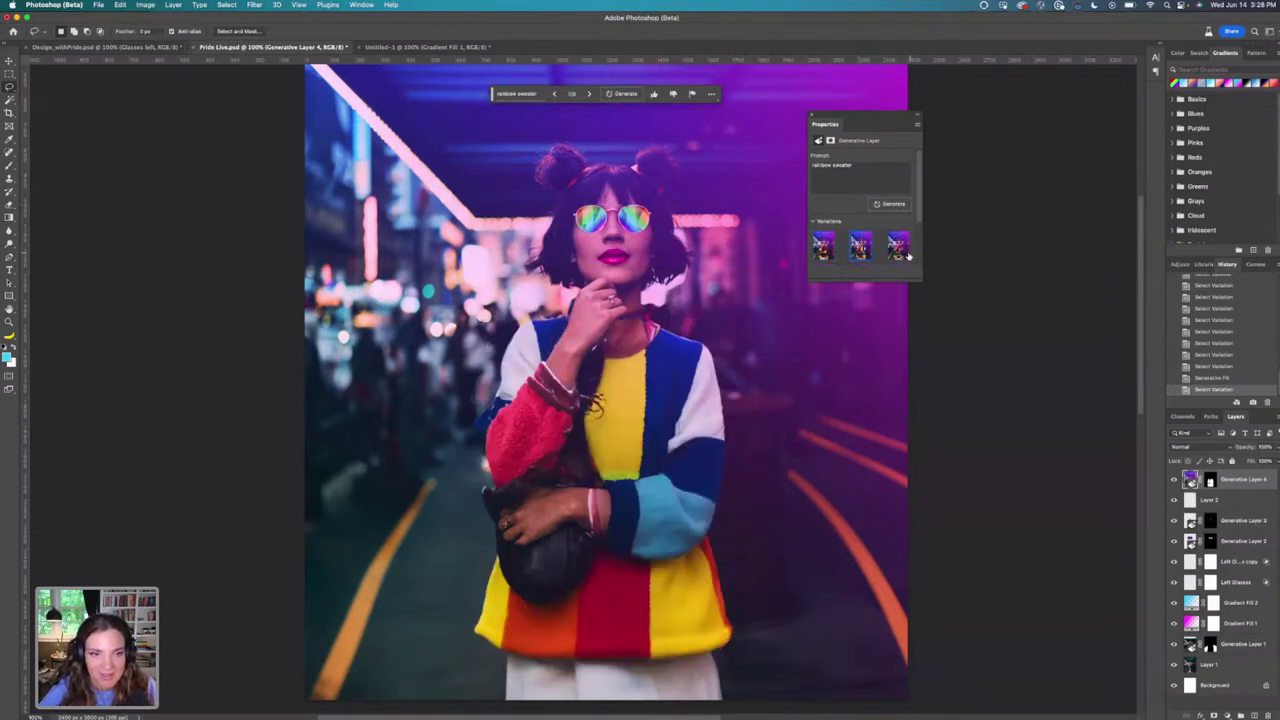
left_click(898, 254)
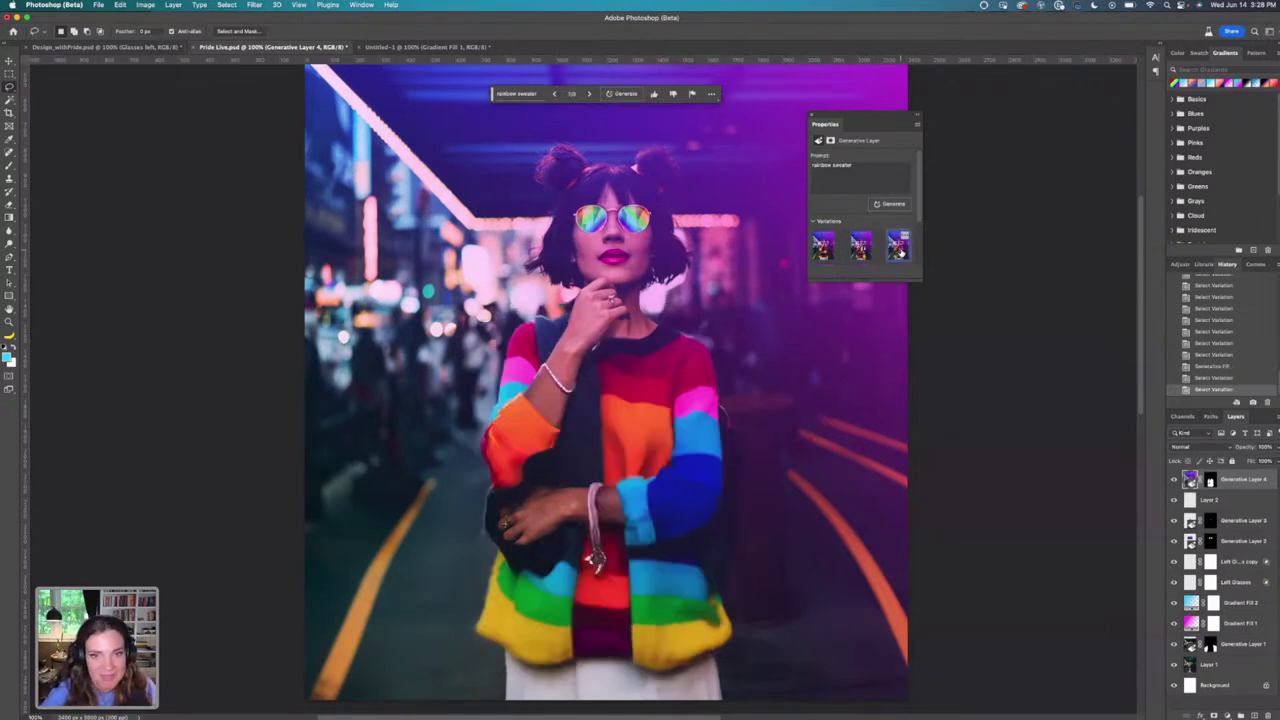
left_click(858, 252)
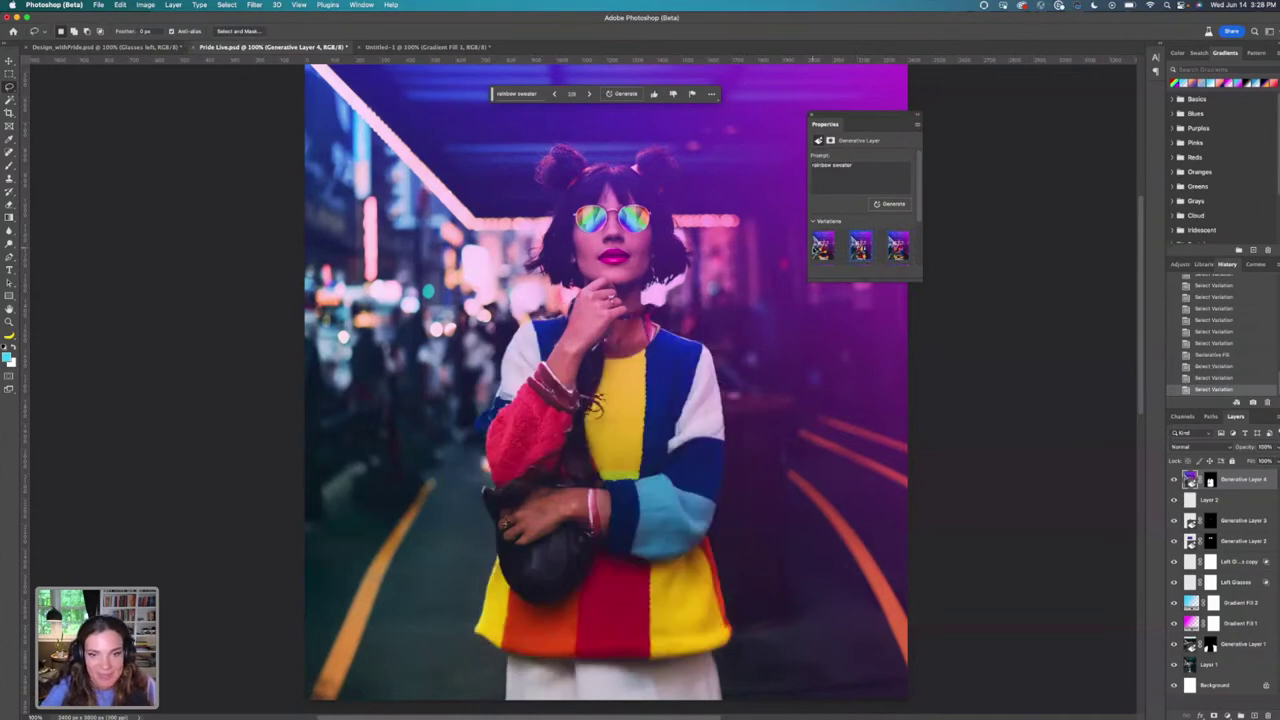
left_click(824, 252)
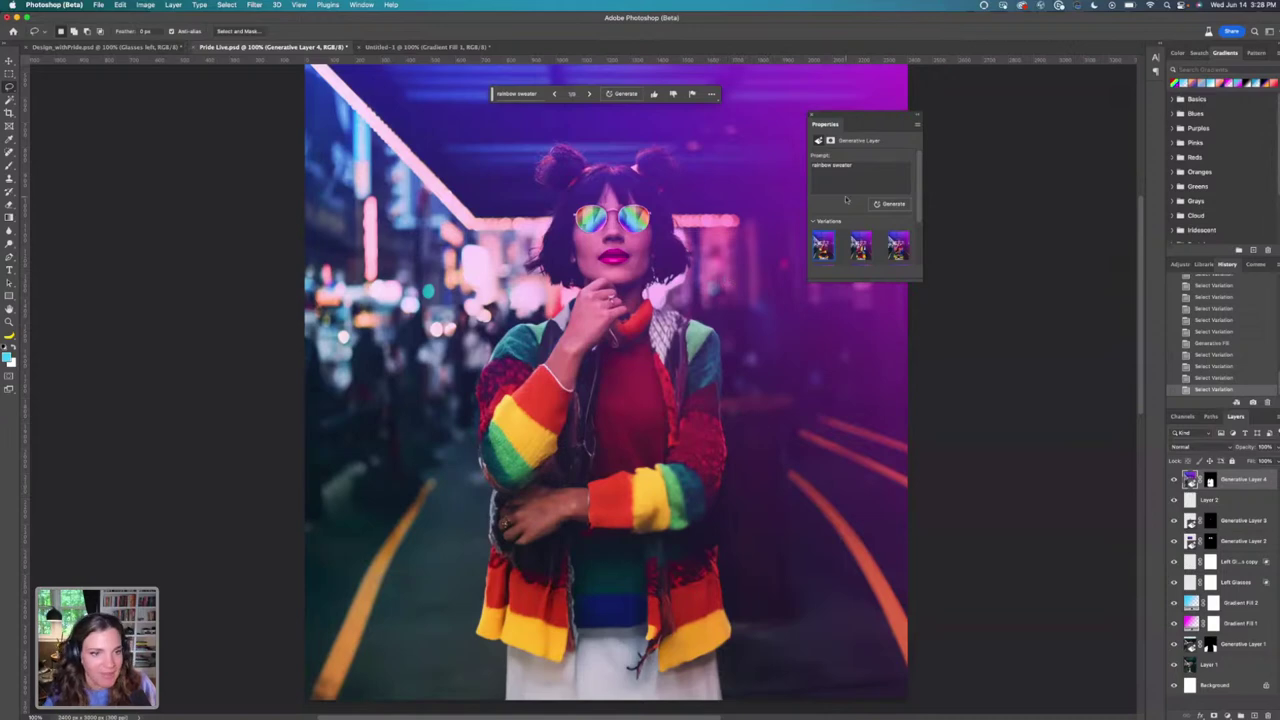
Compare the colour-block, striped red cardigan and rainbow variations, settling on the rainbow-striped jumper.
scroll(845, 199, "down", 1)
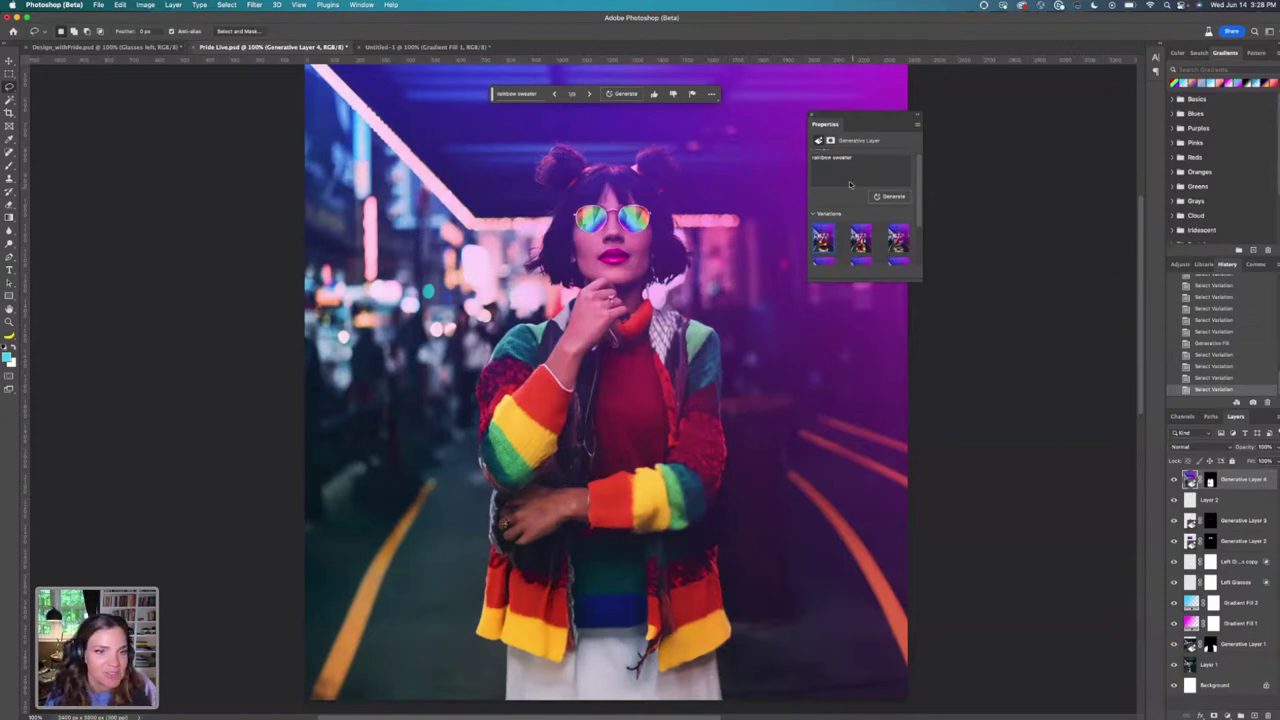
scroll(850, 185, "down", 2)
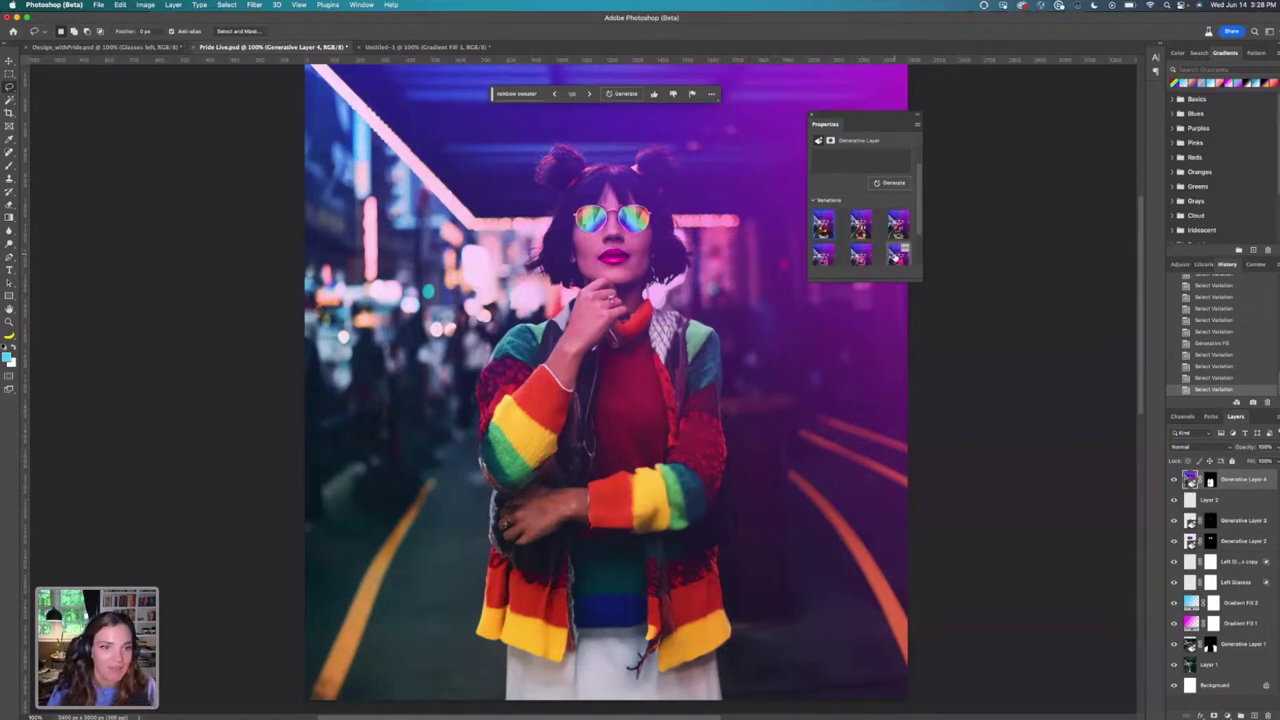
left_click(896, 255)
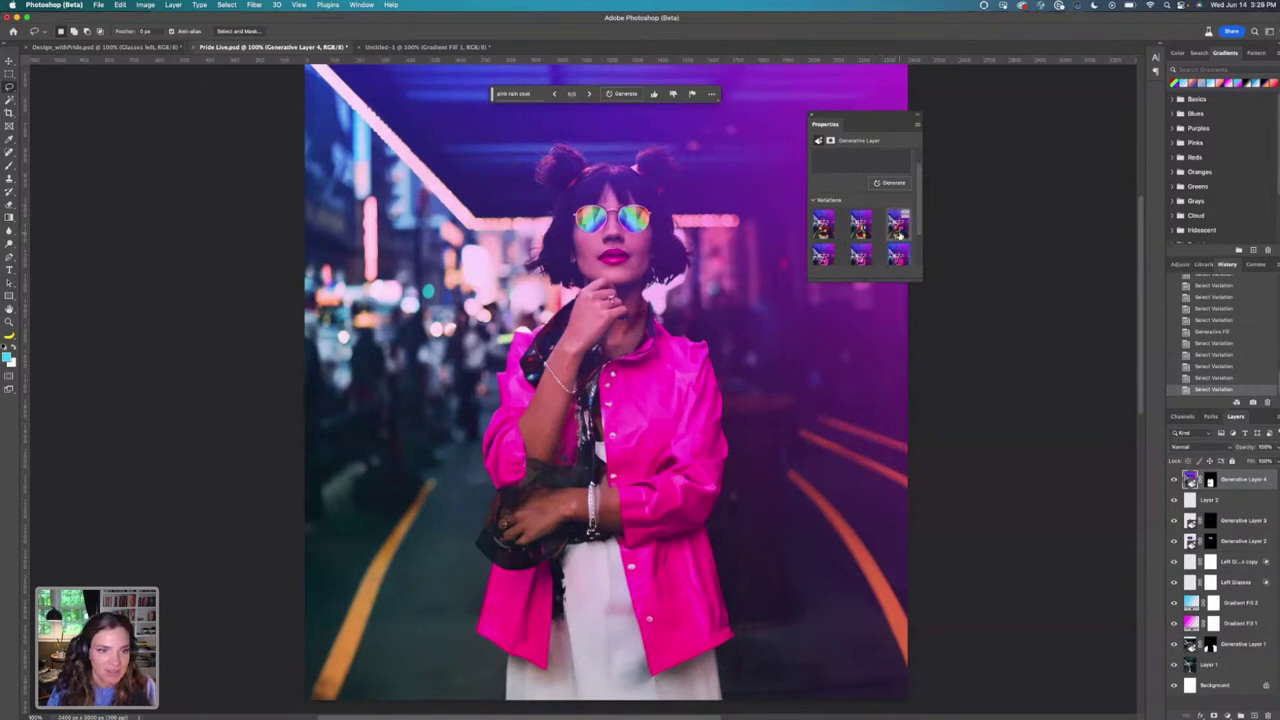
left_click(898, 230)
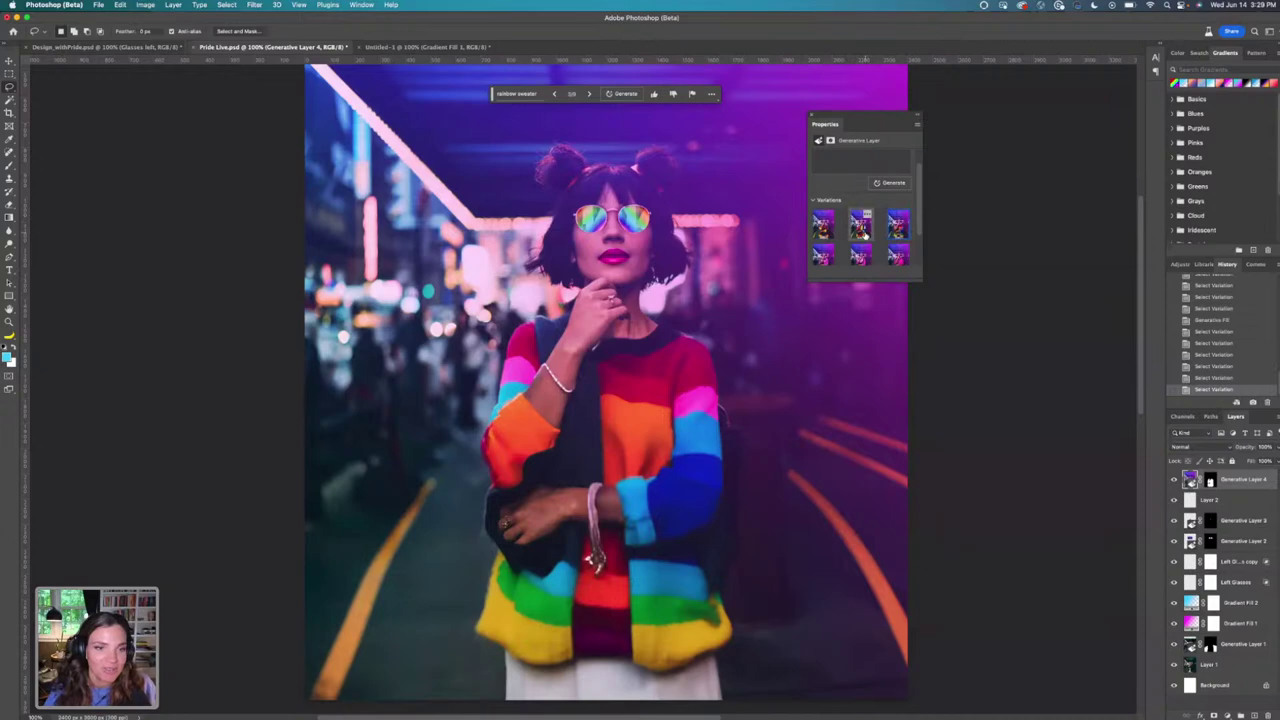
left_click(866, 233)
left_click(832, 235)
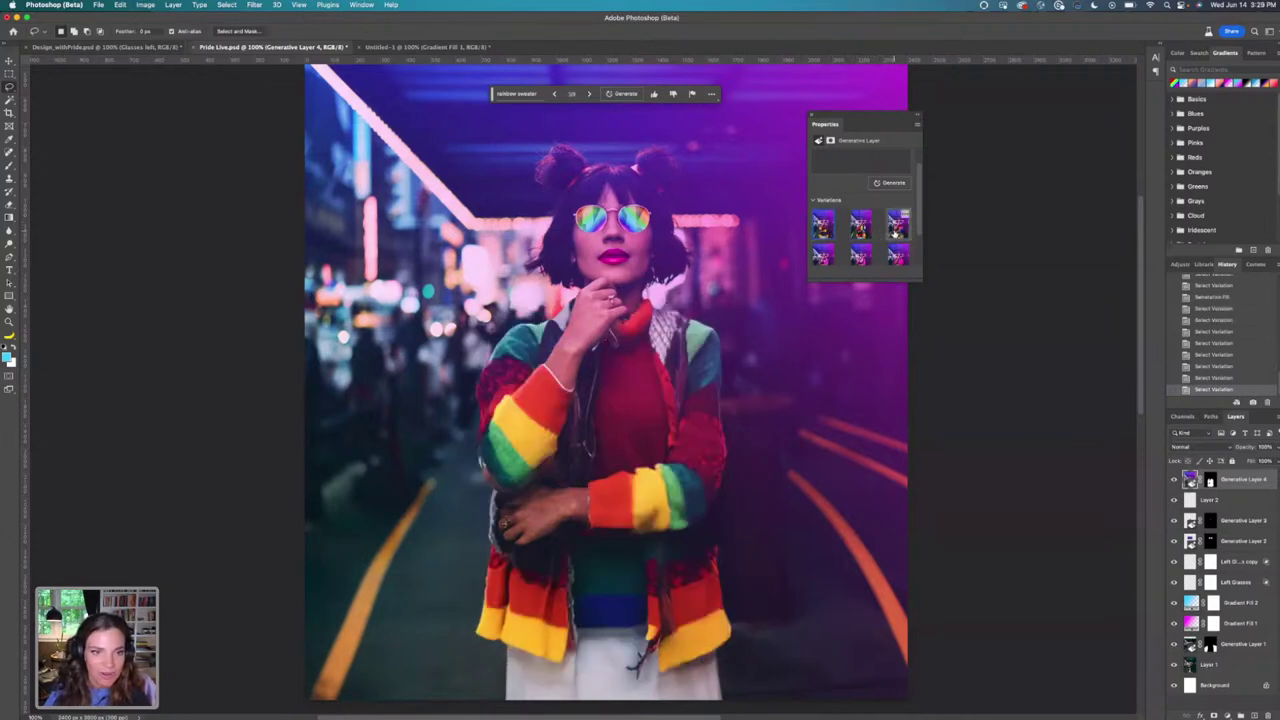
left_click(894, 232)
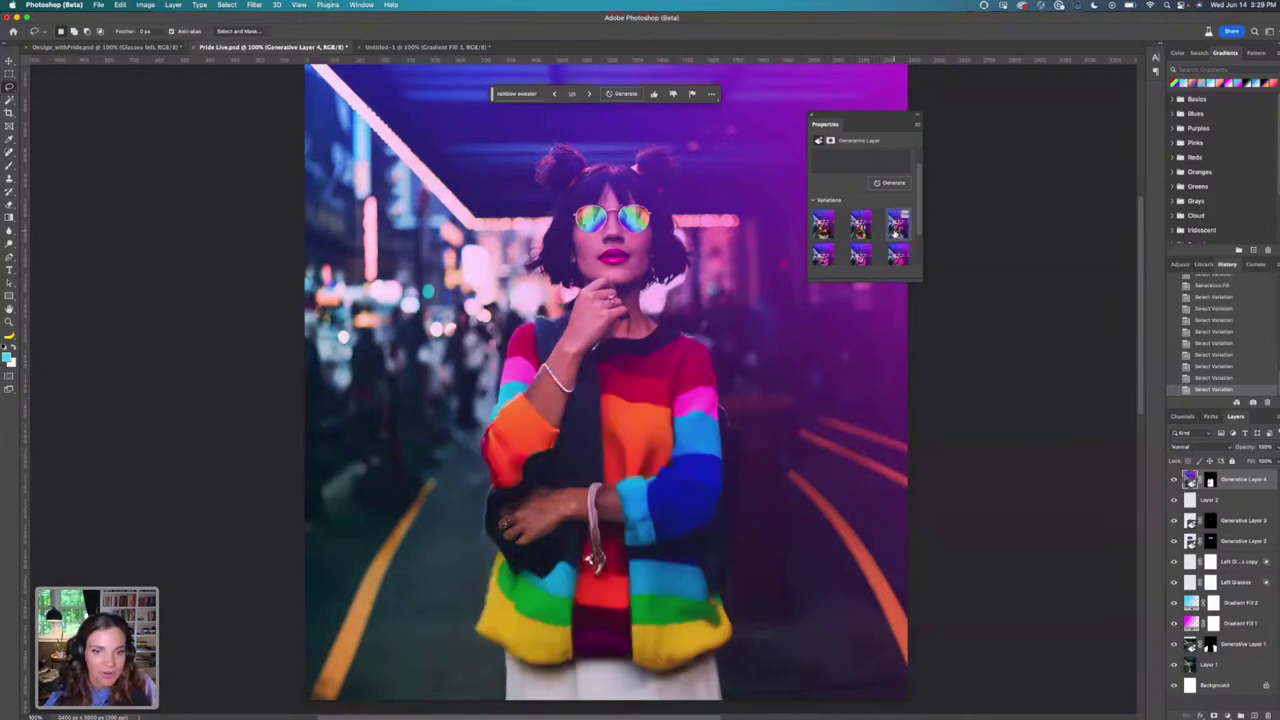
left_click(822, 226)
left_click(895, 232)
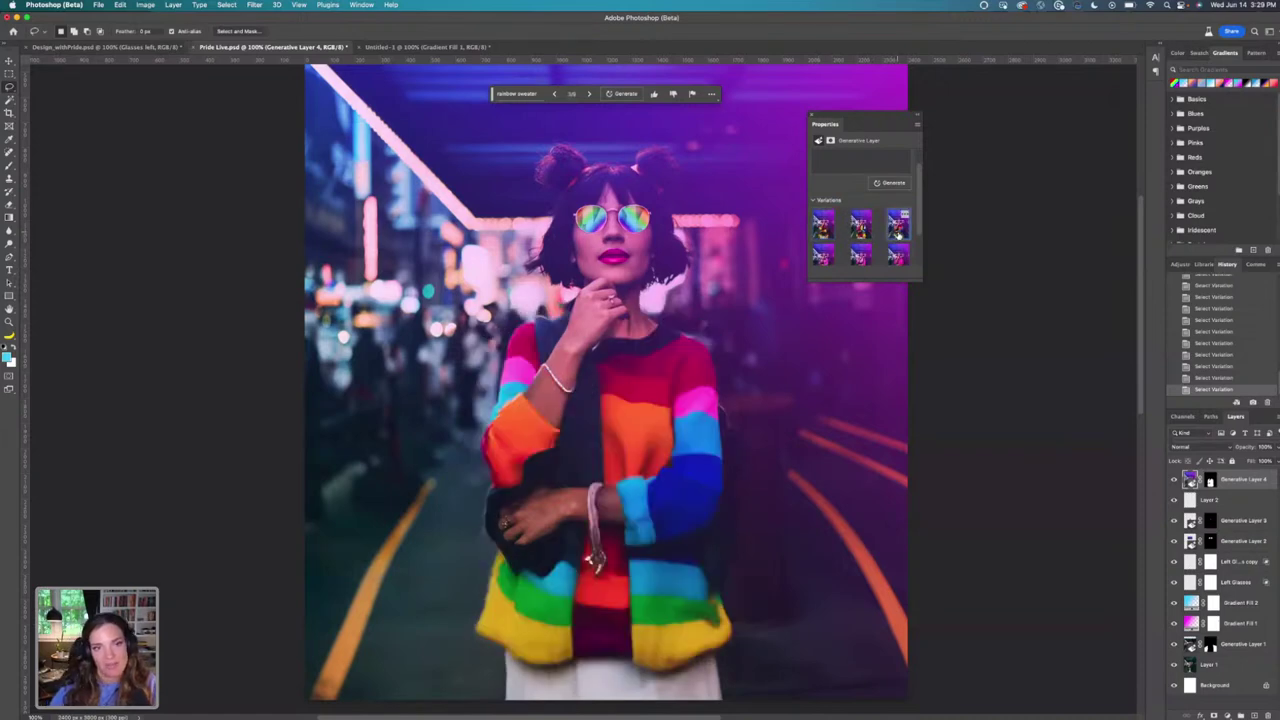
Change the prompt to 'bright blue shirt', generate, and preview the plaid and sky-blue variations.
triple_click(858, 167)
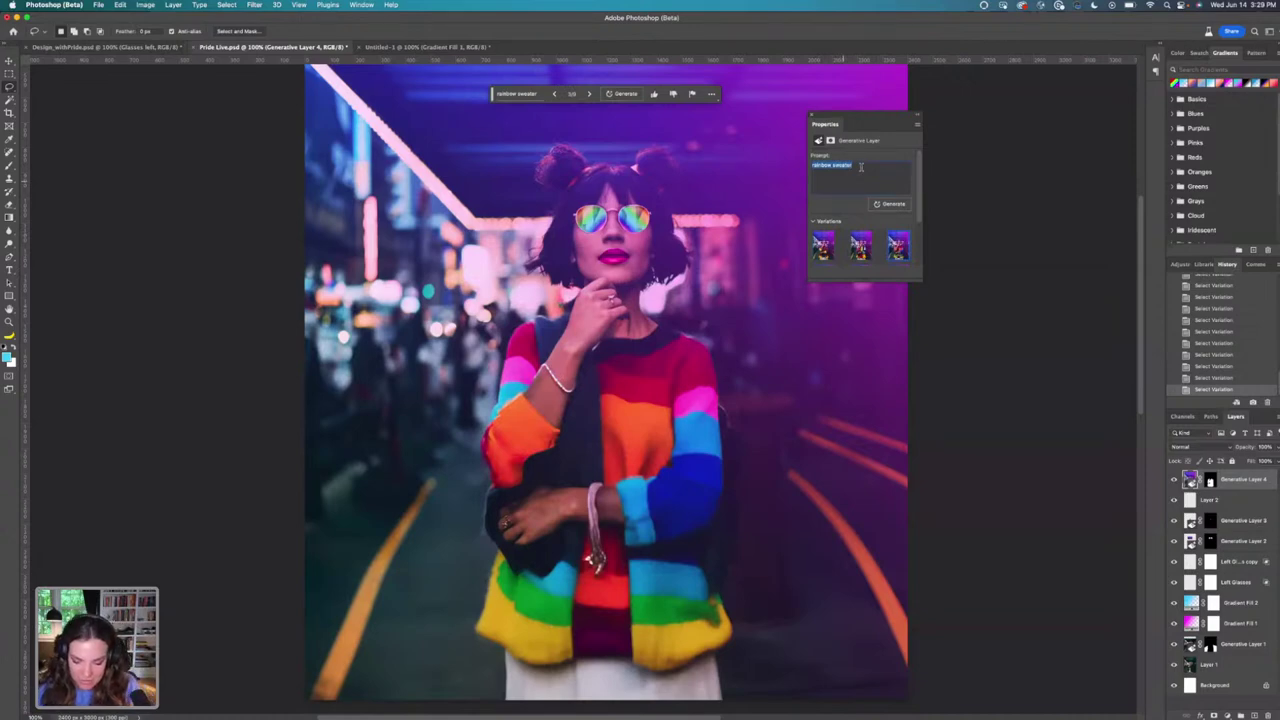
type("bright blue shirt")
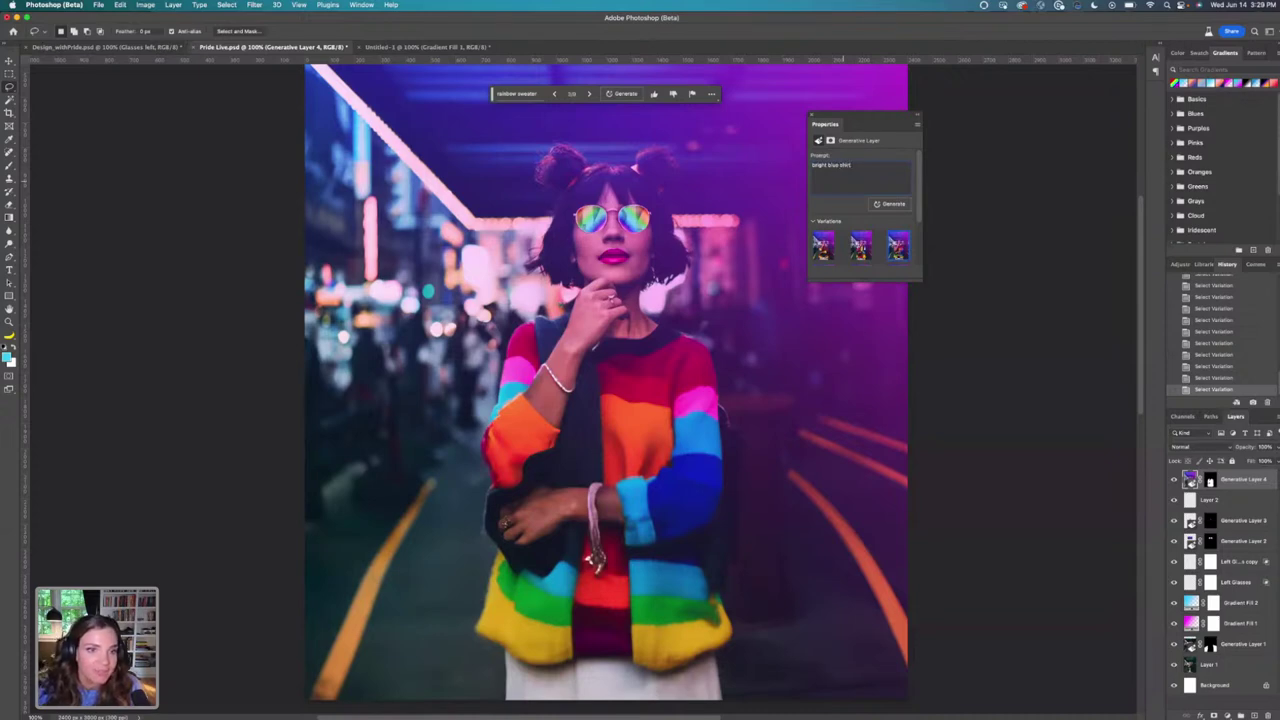
left_click(889, 204)
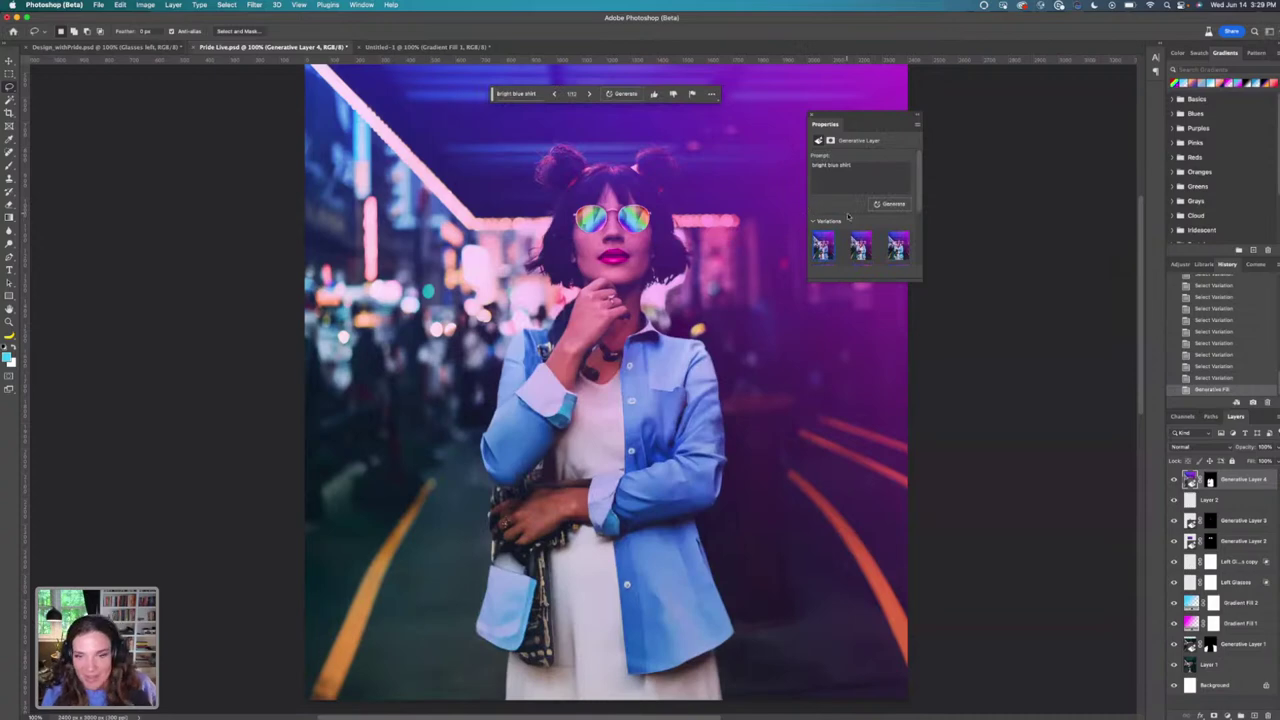
left_click(857, 250)
left_click(899, 250)
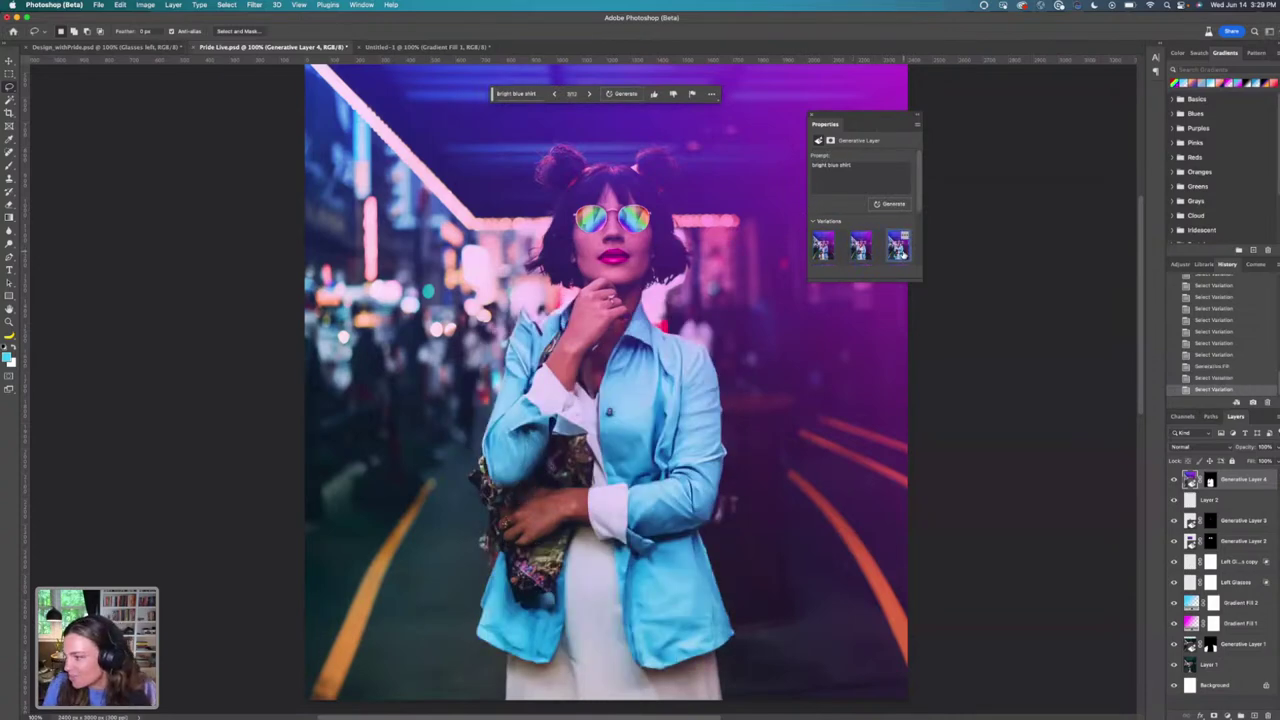
left_click(860, 250)
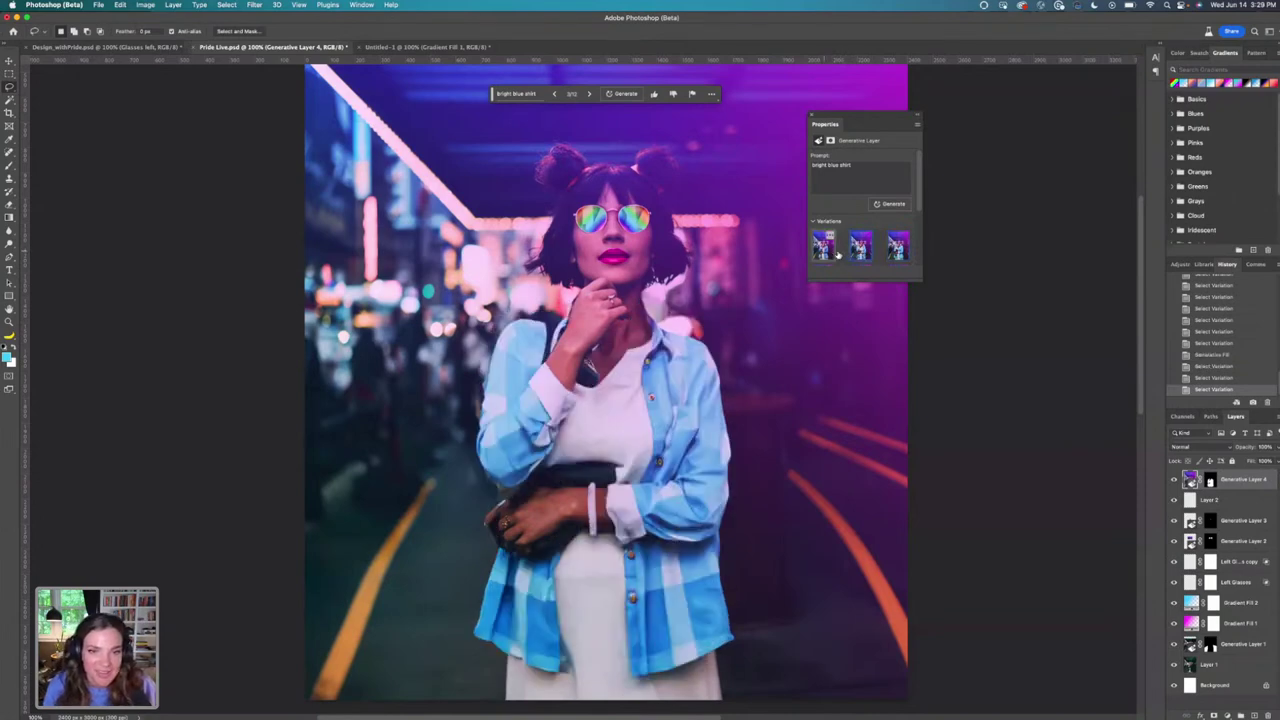
Compare the plaid shirt with the solid blue button-up and sky-blue jacket, settling on the plaid shirt.
left_click(838, 252)
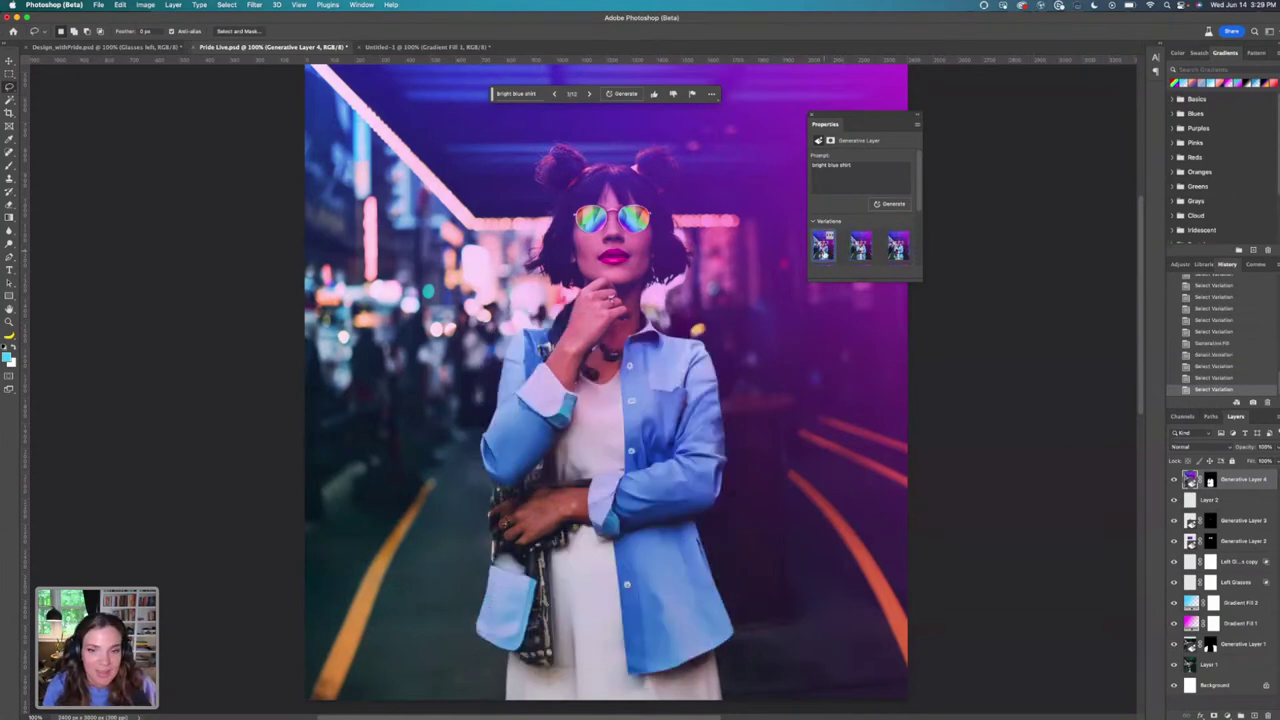
left_click(860, 250)
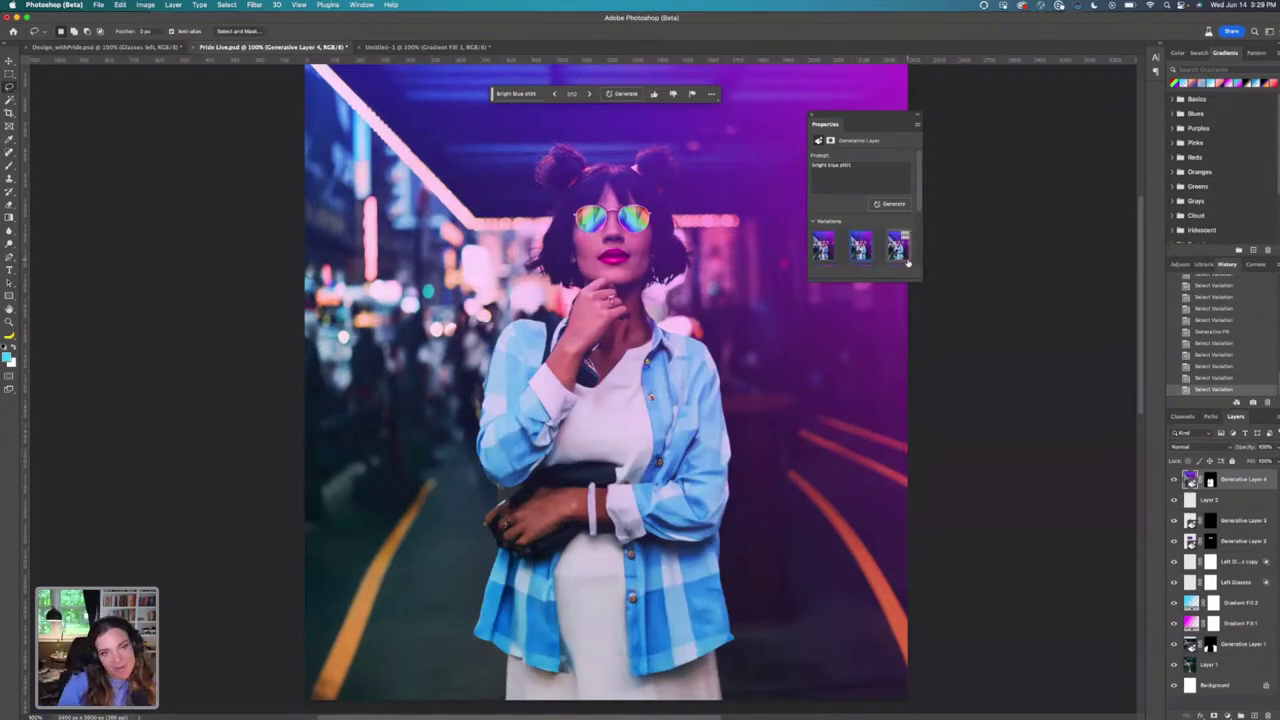
left_click(899, 257)
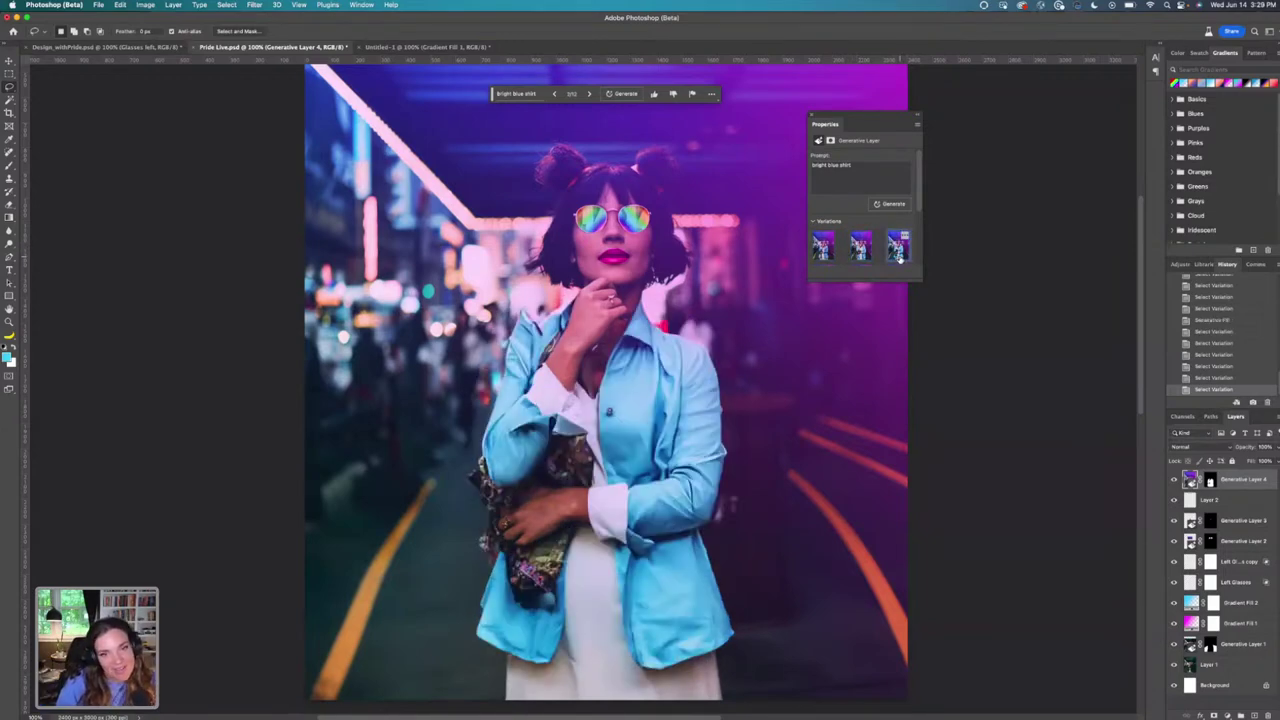
left_click(863, 255)
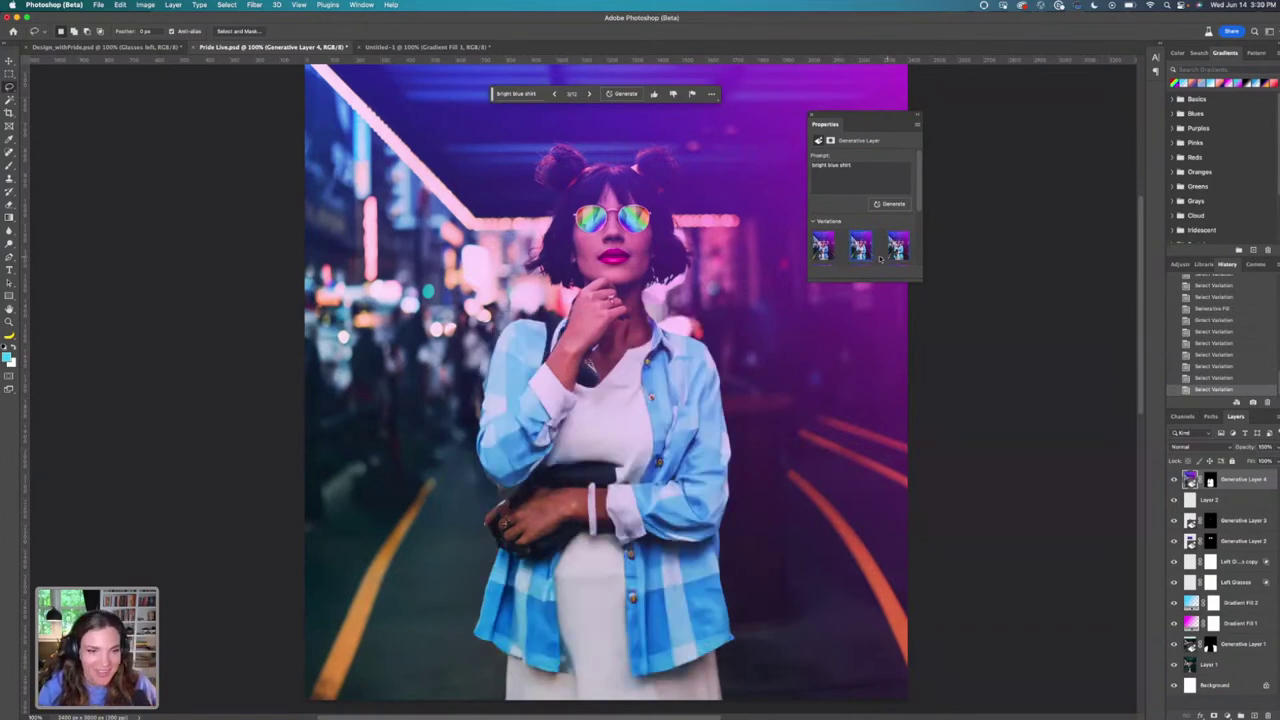
left_click(896, 256)
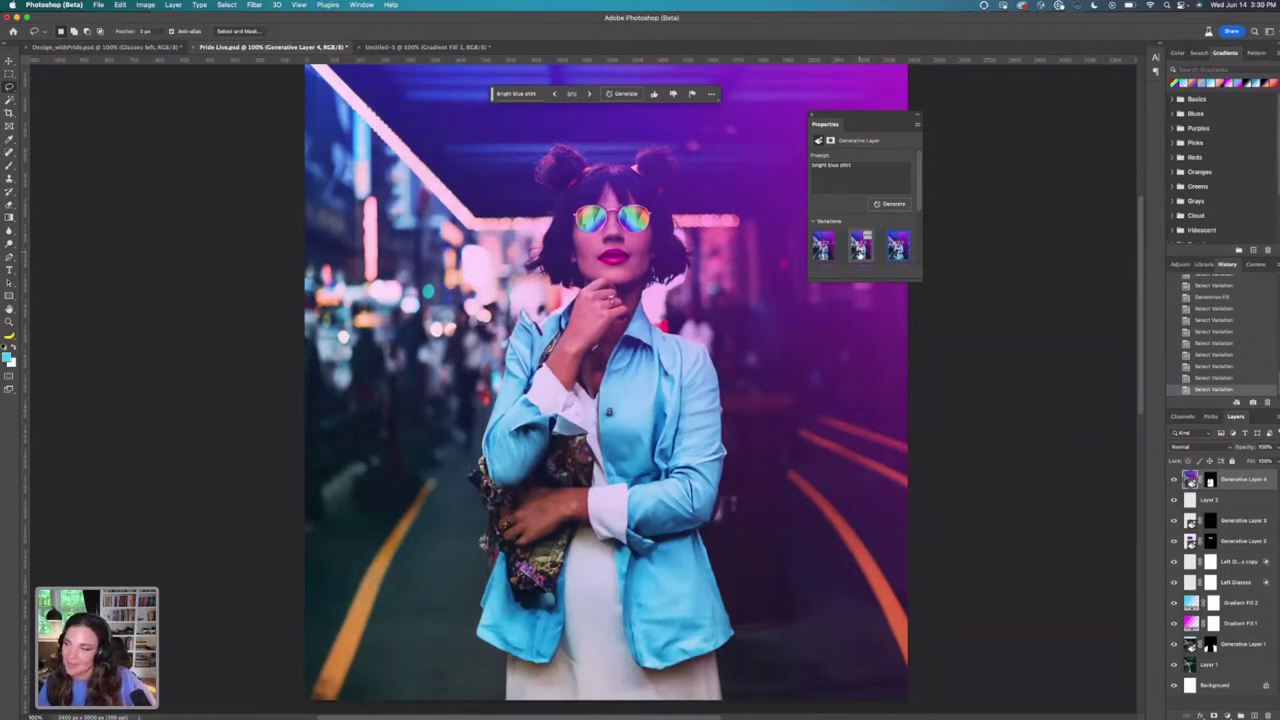
left_click(858, 253)
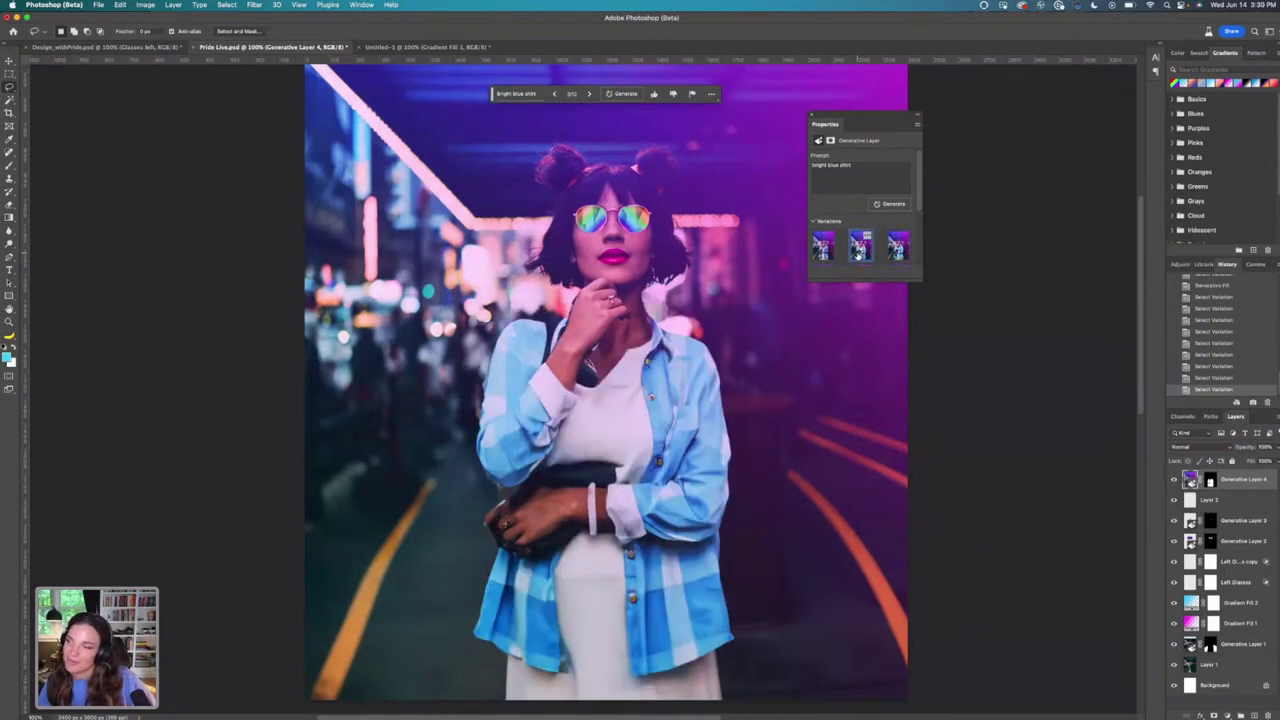
left_click(897, 257)
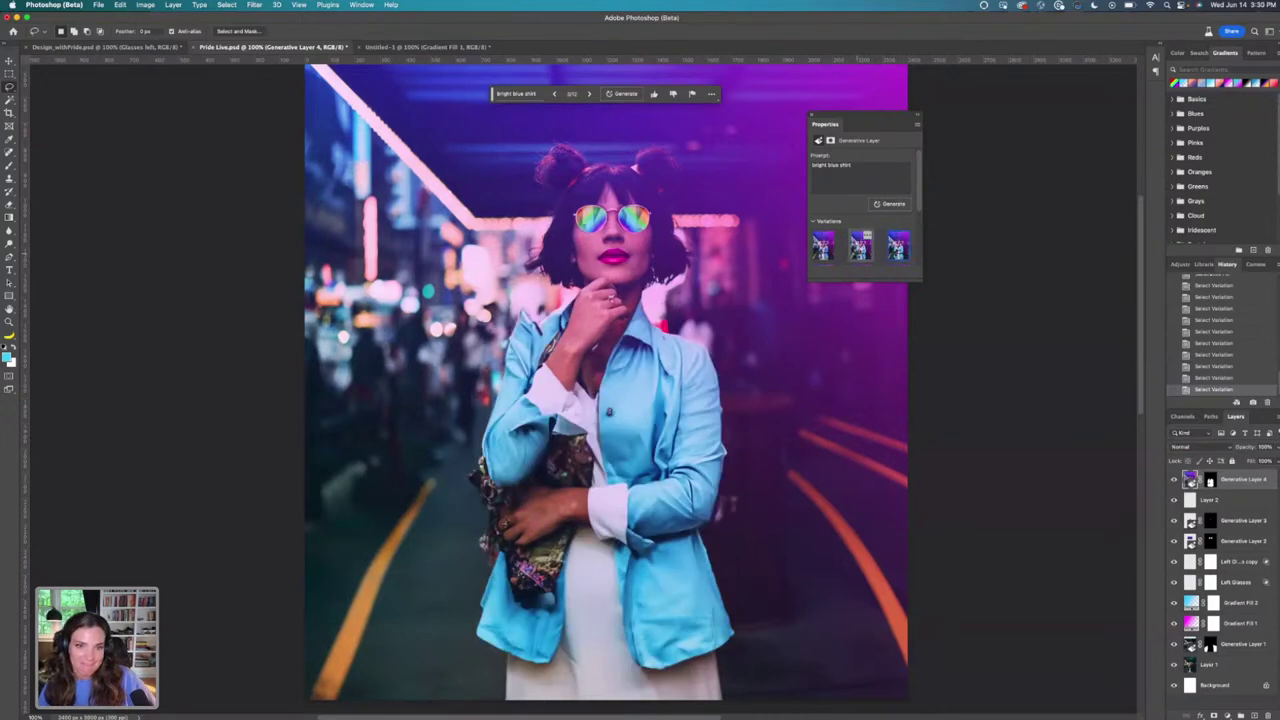
left_click(860, 252)
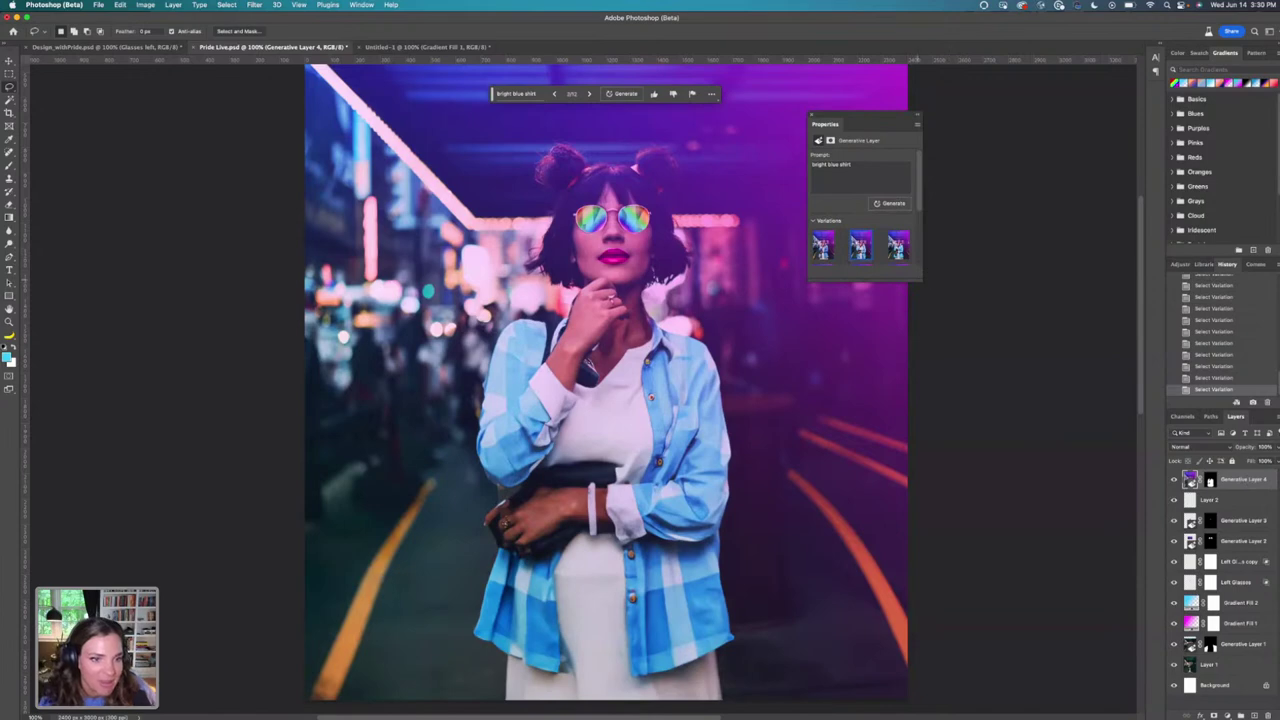
Enlarge the Properties panel to show all twelve variations, compare them, and choose the bright pink rain coat.
left_click_drag(920, 283, 1020, 516)
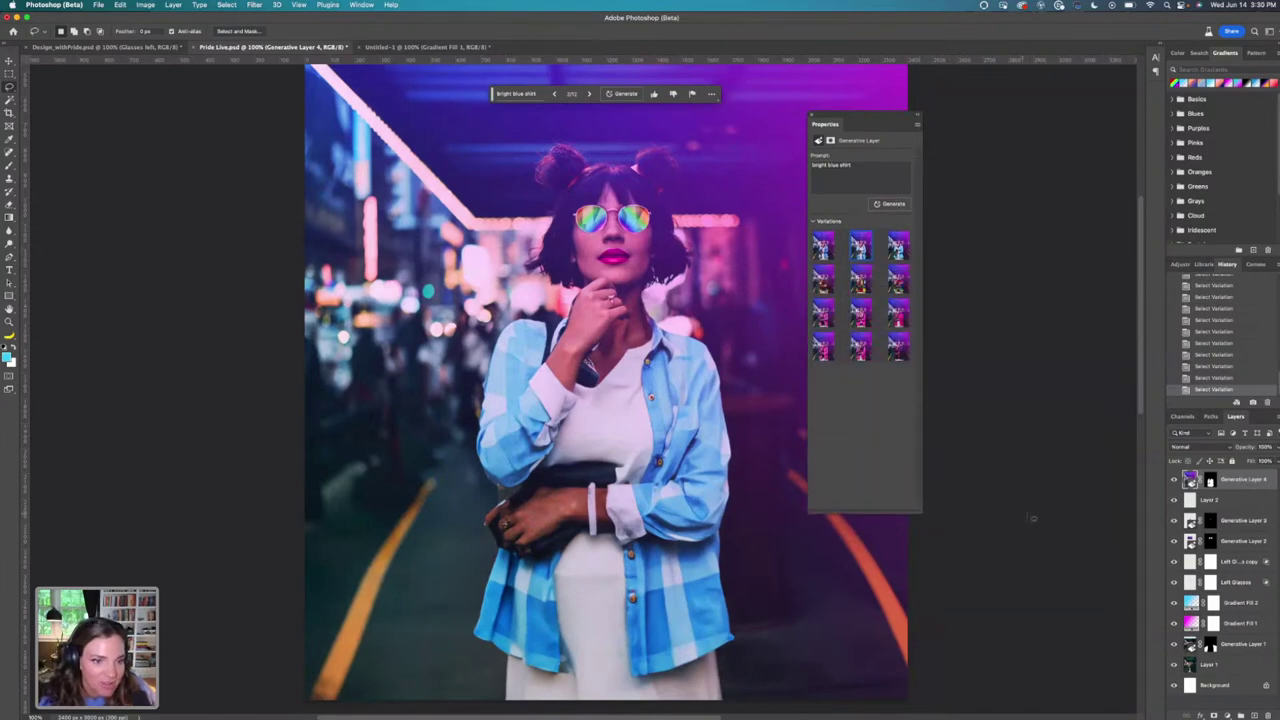
left_click(859, 316)
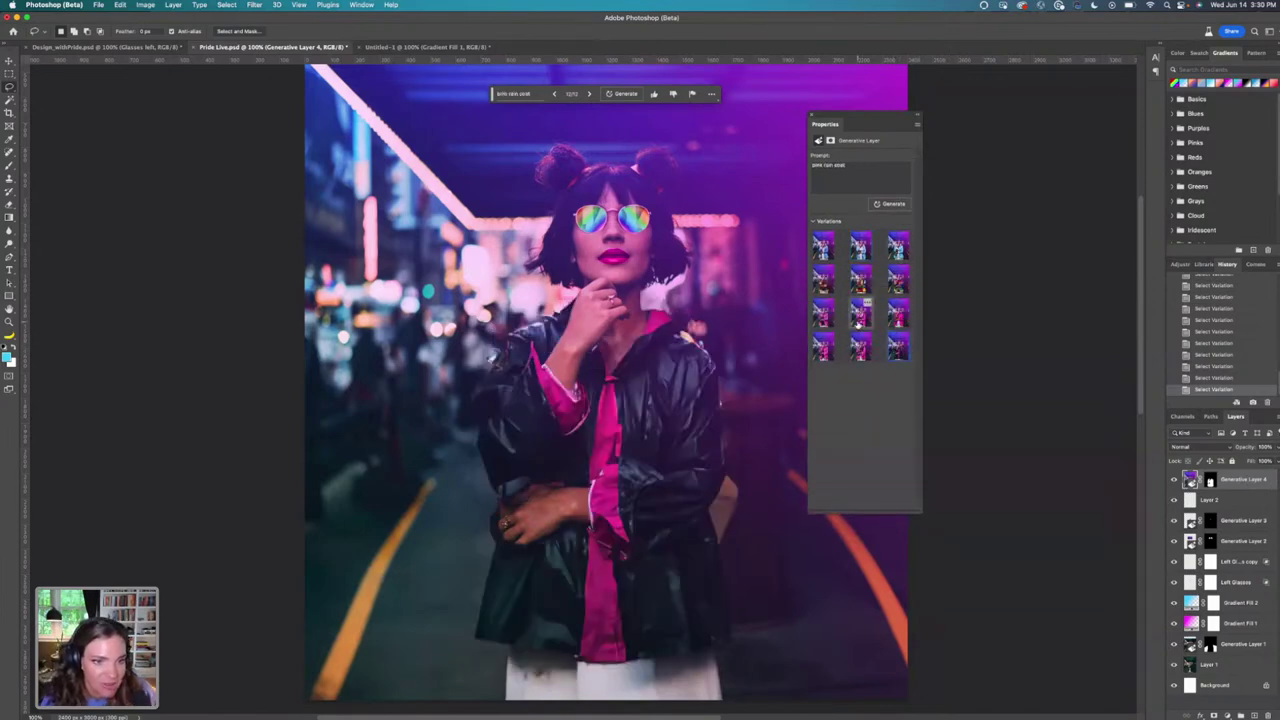
left_click(822, 318)
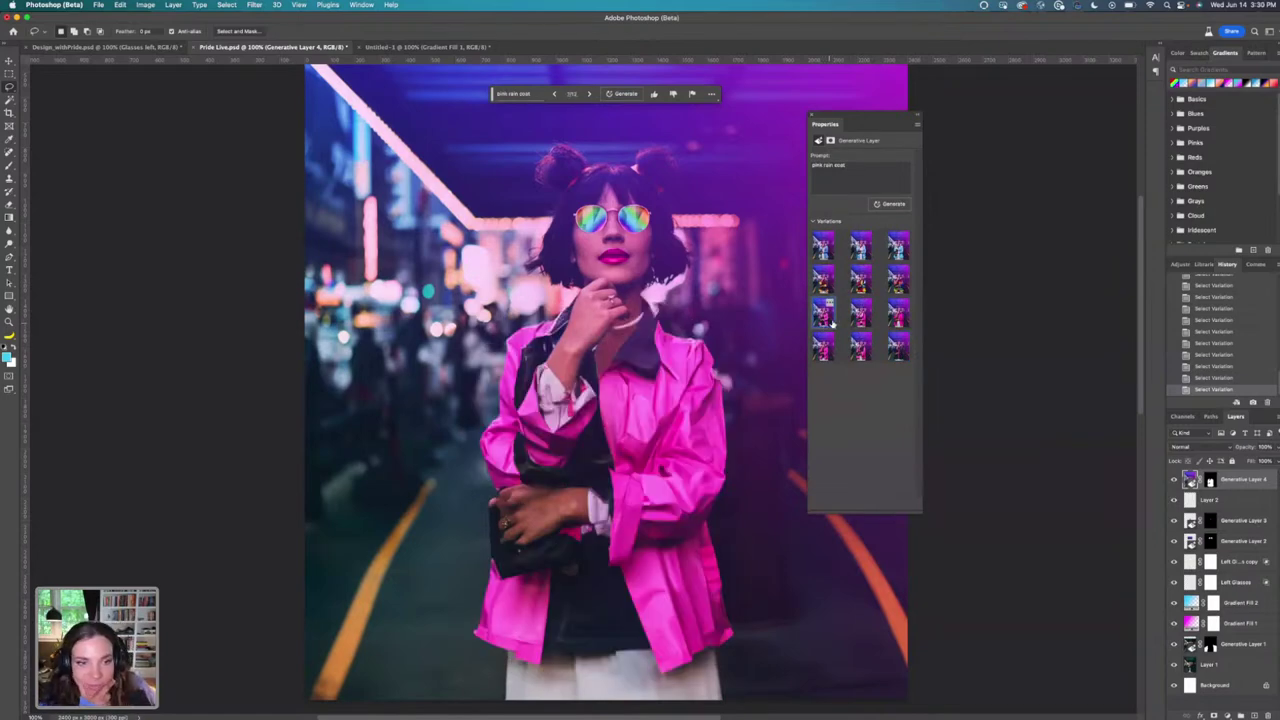
left_click(897, 280)
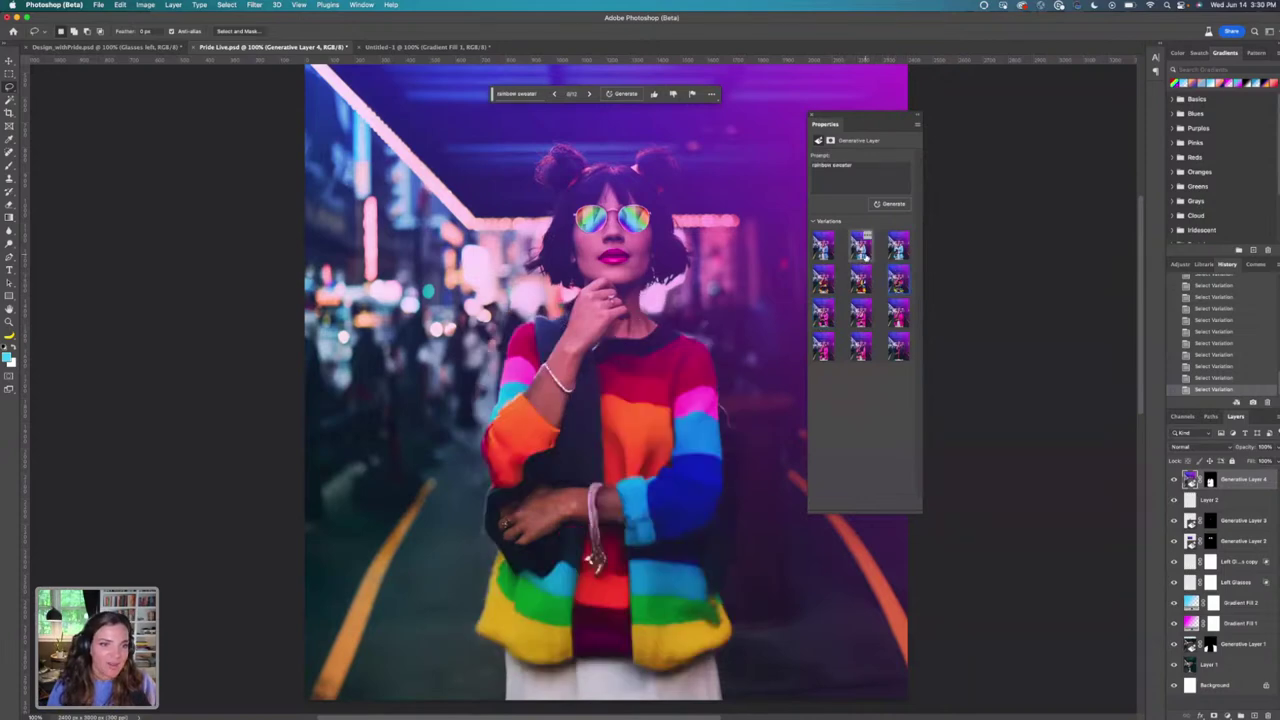
left_click(862, 256)
left_click(895, 250)
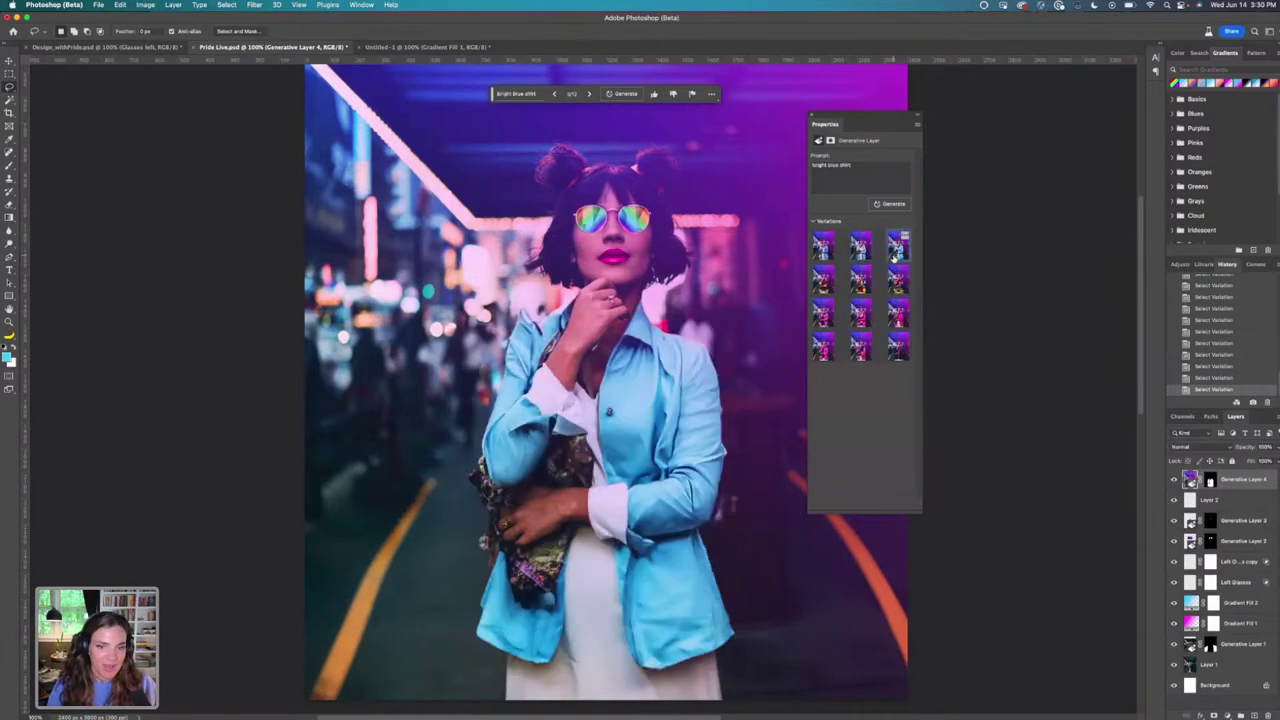
left_click(898, 318)
left_click(822, 316)
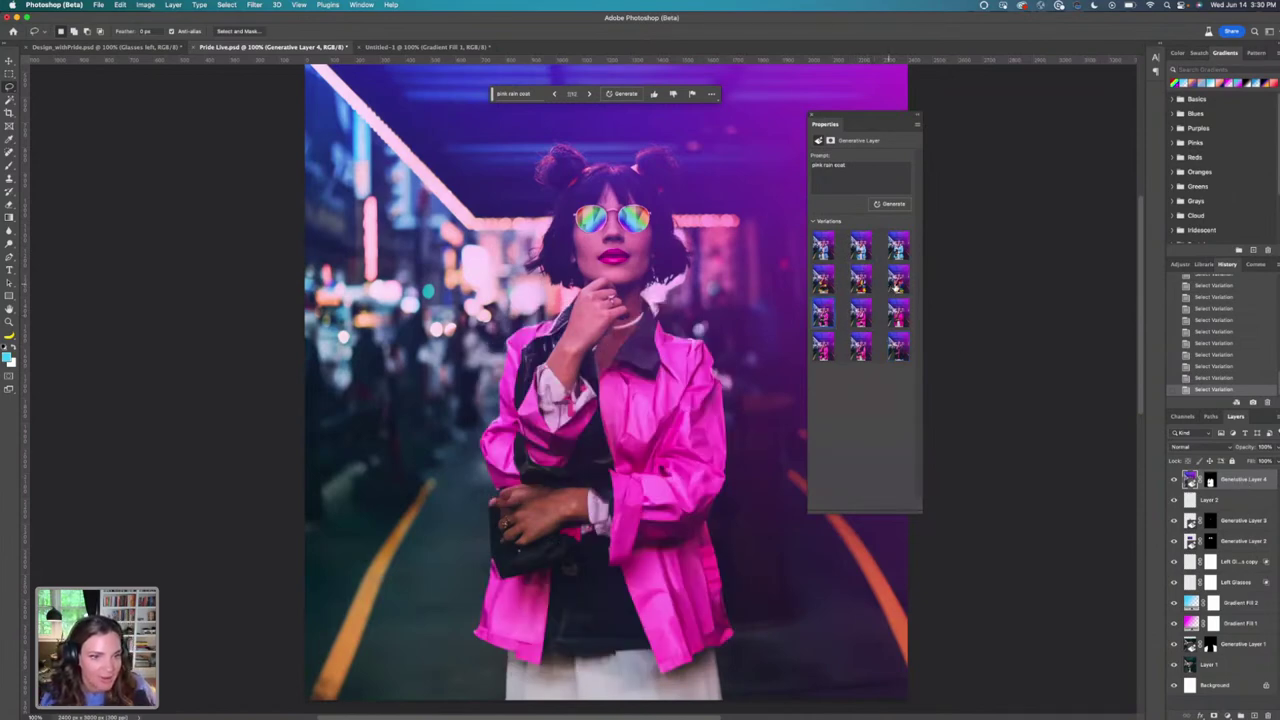
Duplicate the pink raincoat generative layer and give the copy a rainbow sweater variation.
left_click_drag(1256, 480, 1255, 714)
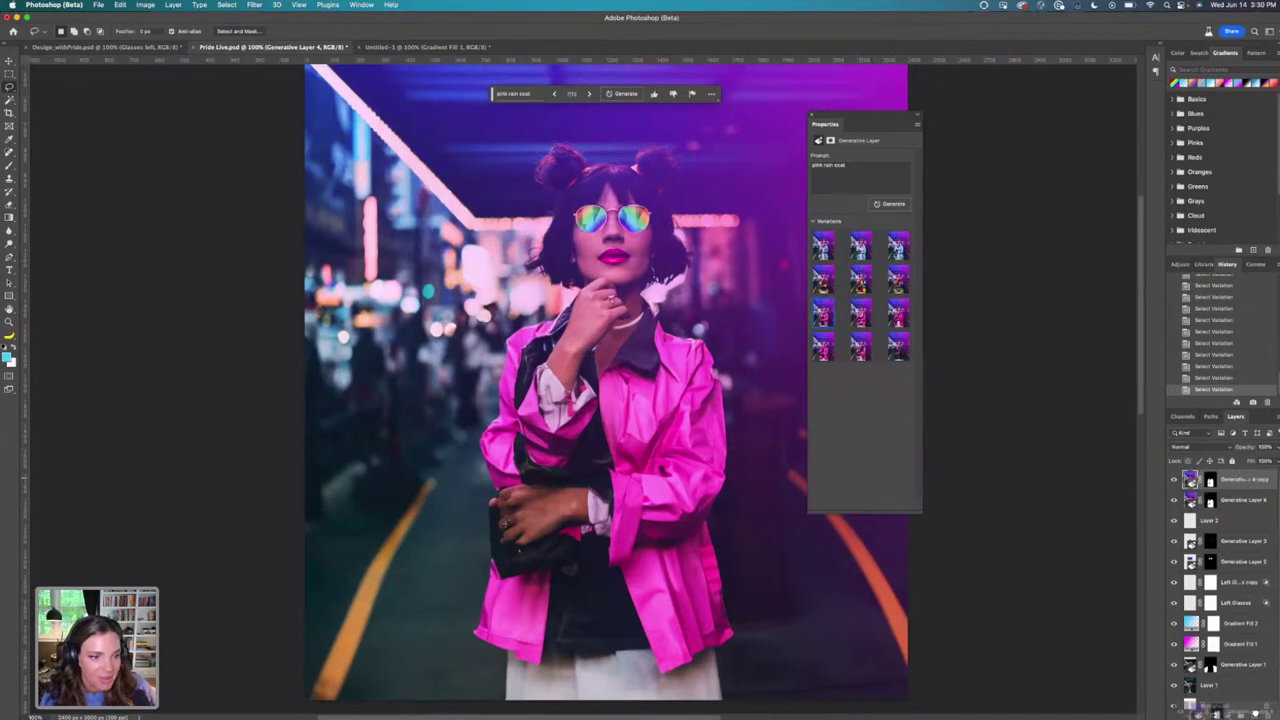
left_click(898, 282)
left_click(1174, 481)
left_click(1174, 481)
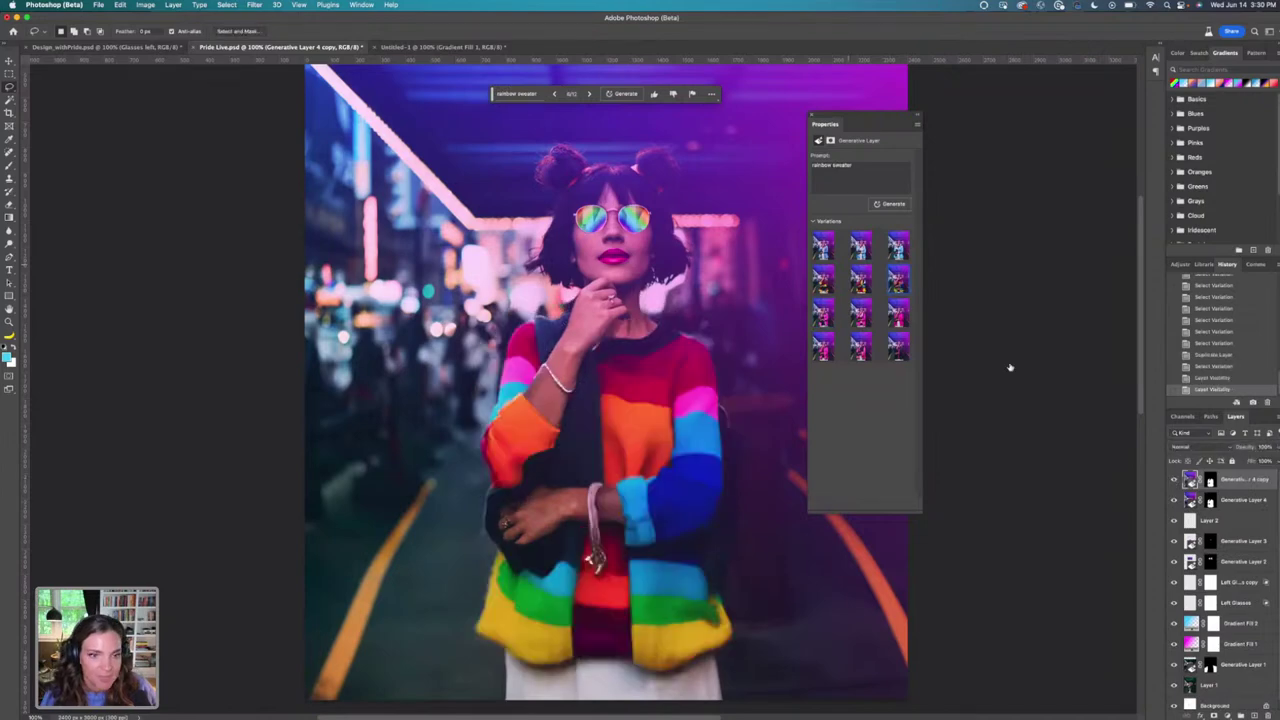
Make another copy with the blue plaid shirt variation, then hide Generative Layer 4.
left_click_drag(1236, 486, 1255, 713)
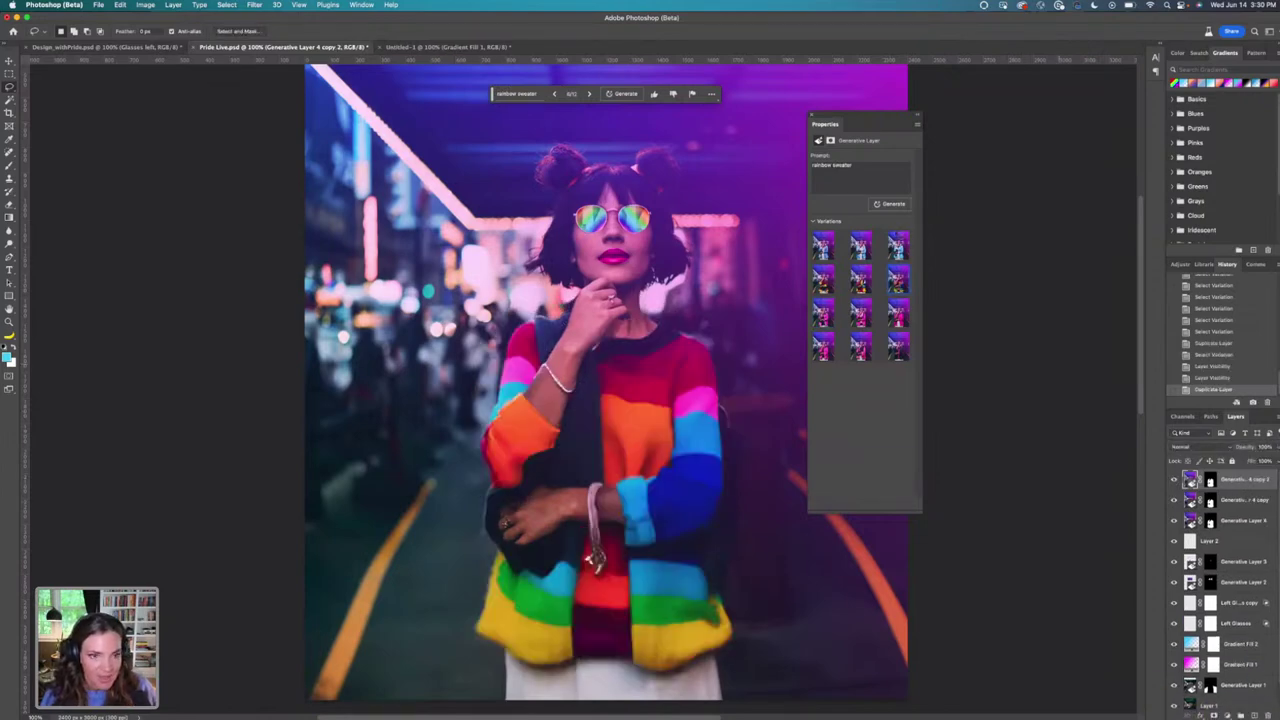
left_click(885, 254)
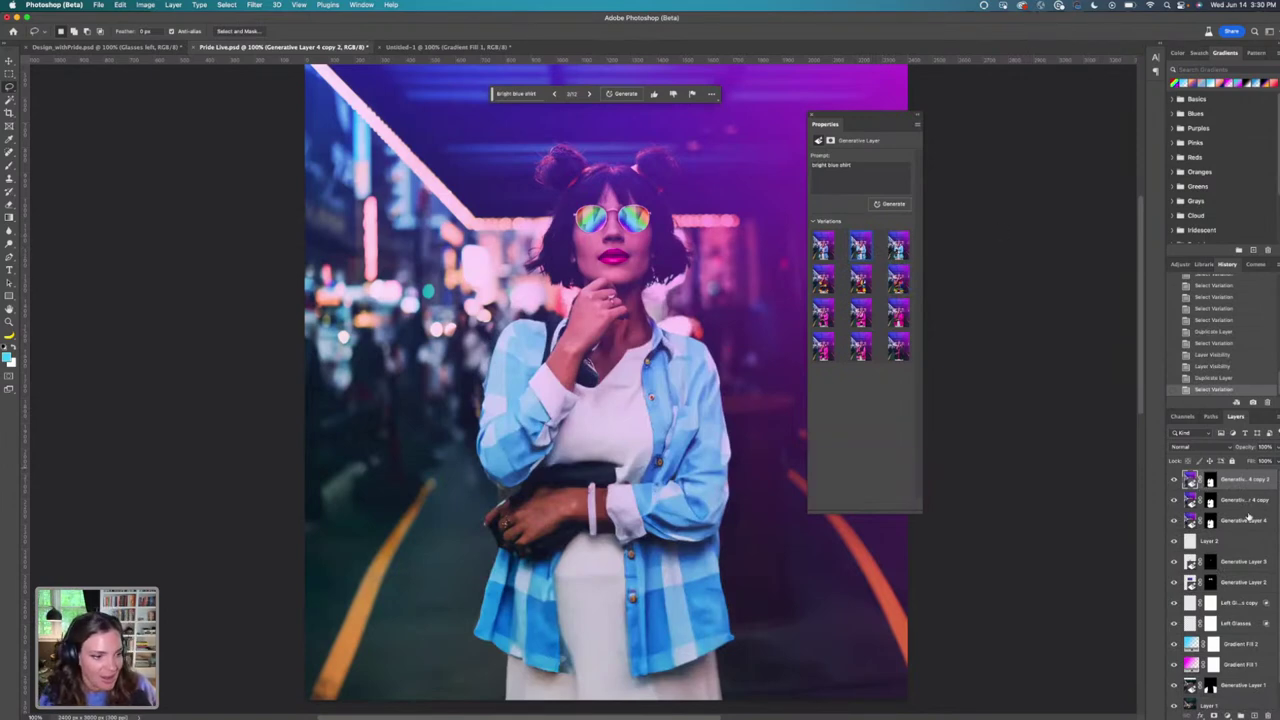
left_click_drag(1248, 520, 1258, 714)
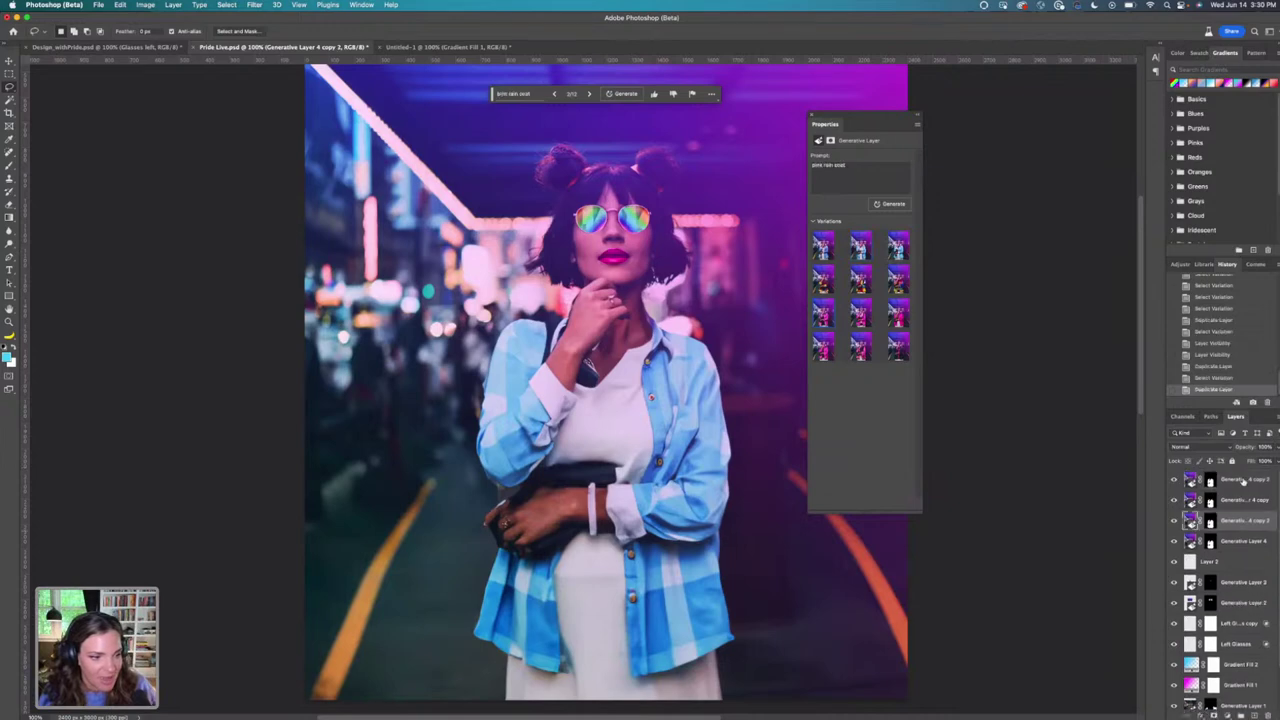
left_click(1174, 541)
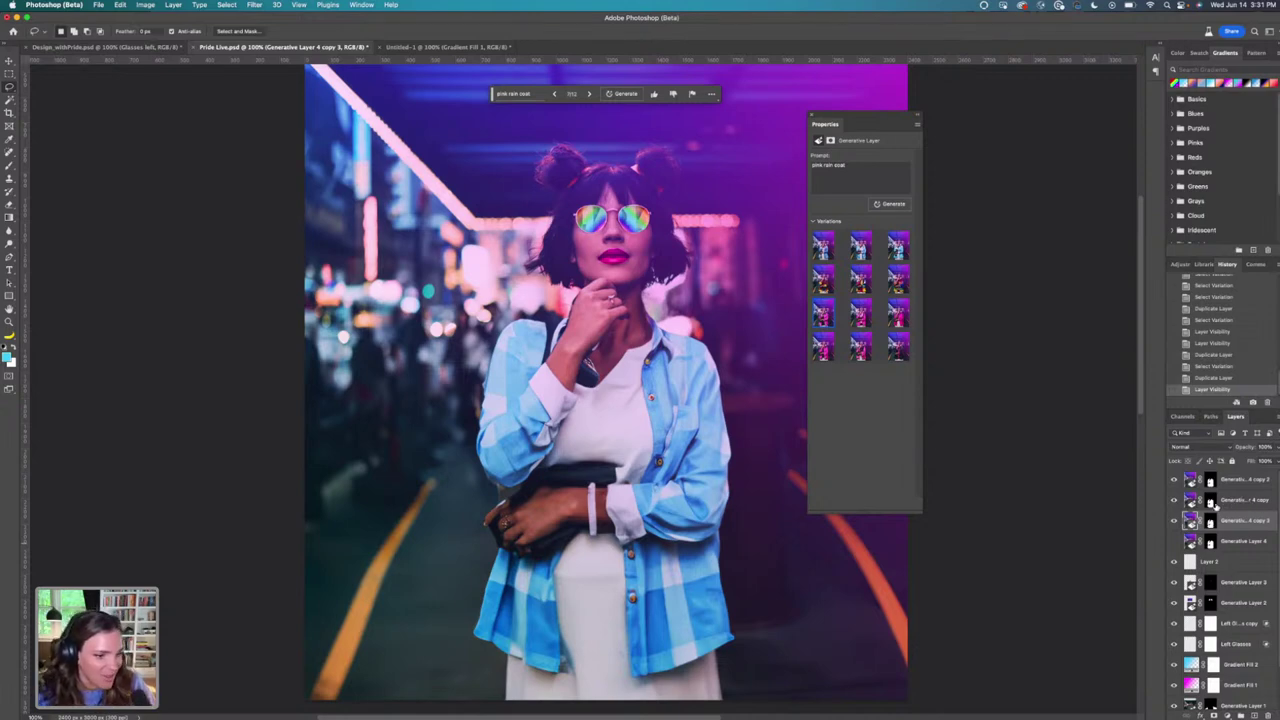
Create two more outfit-layer copies, hiding the earlier ones, and delete Layer 2.
left_click_drag(1216, 500, 1257, 714)
left_click(1174, 521)
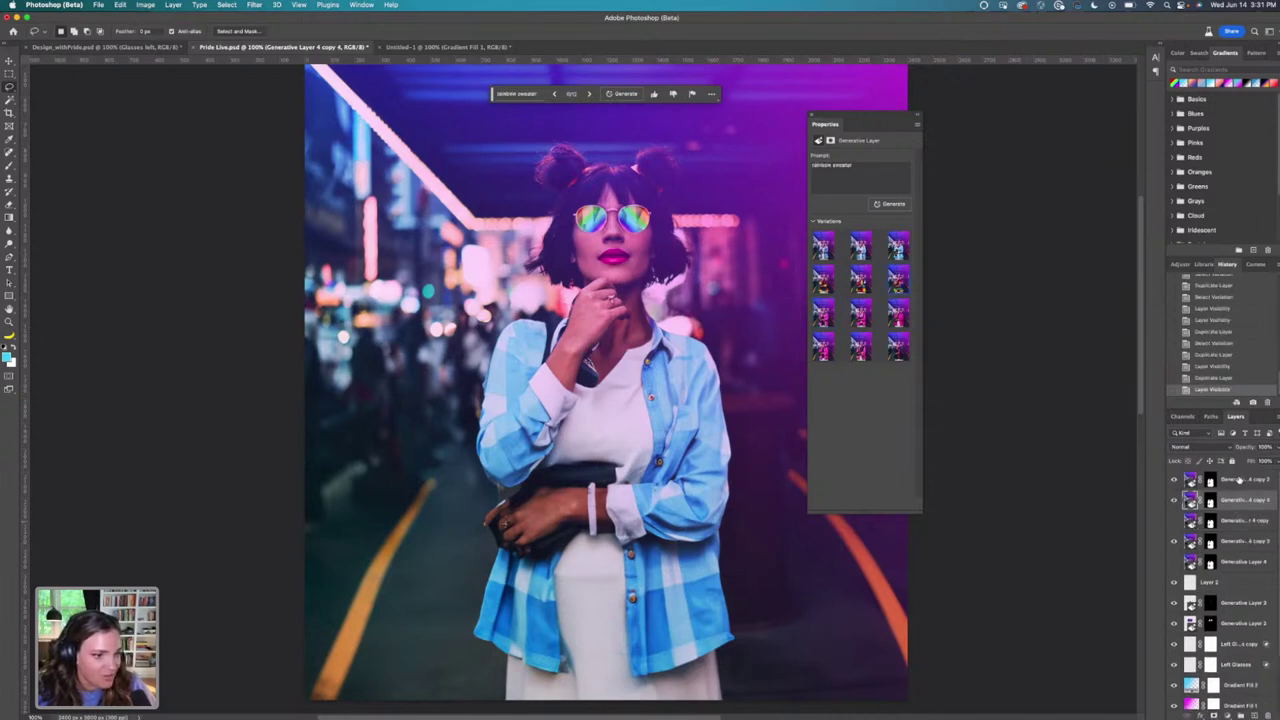
left_click_drag(1238, 480, 1256, 714)
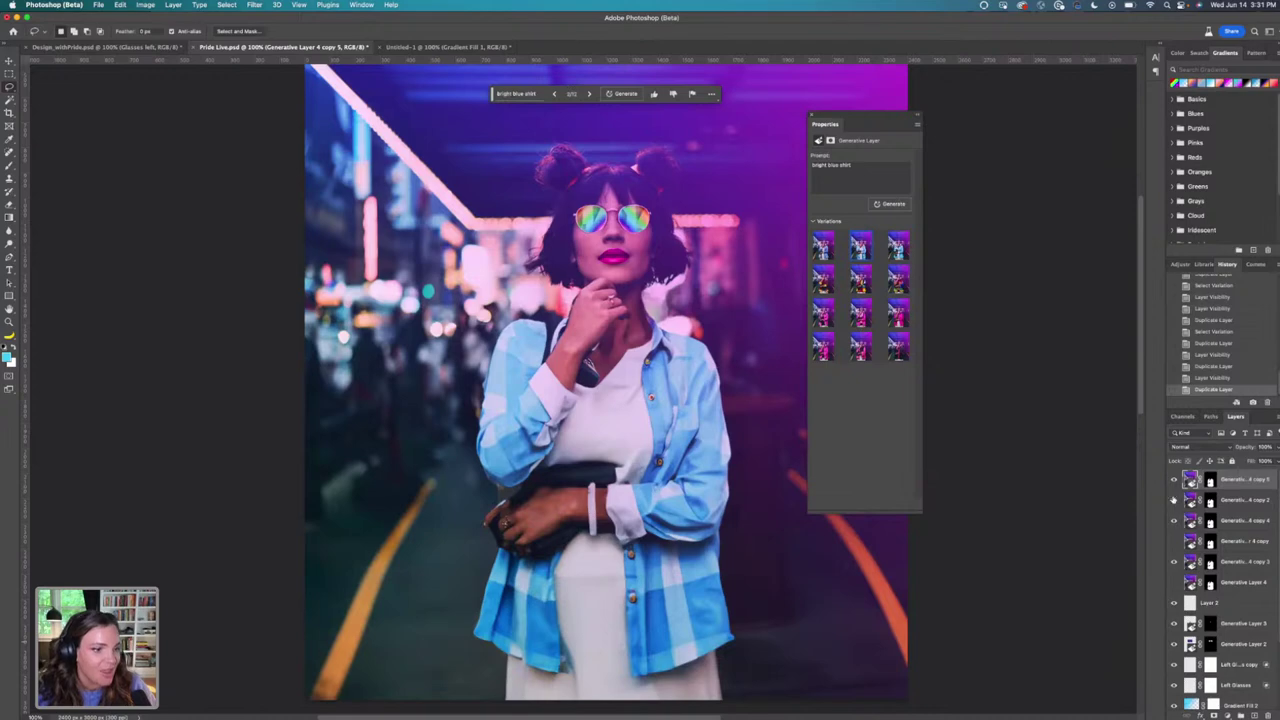
left_click(1174, 500)
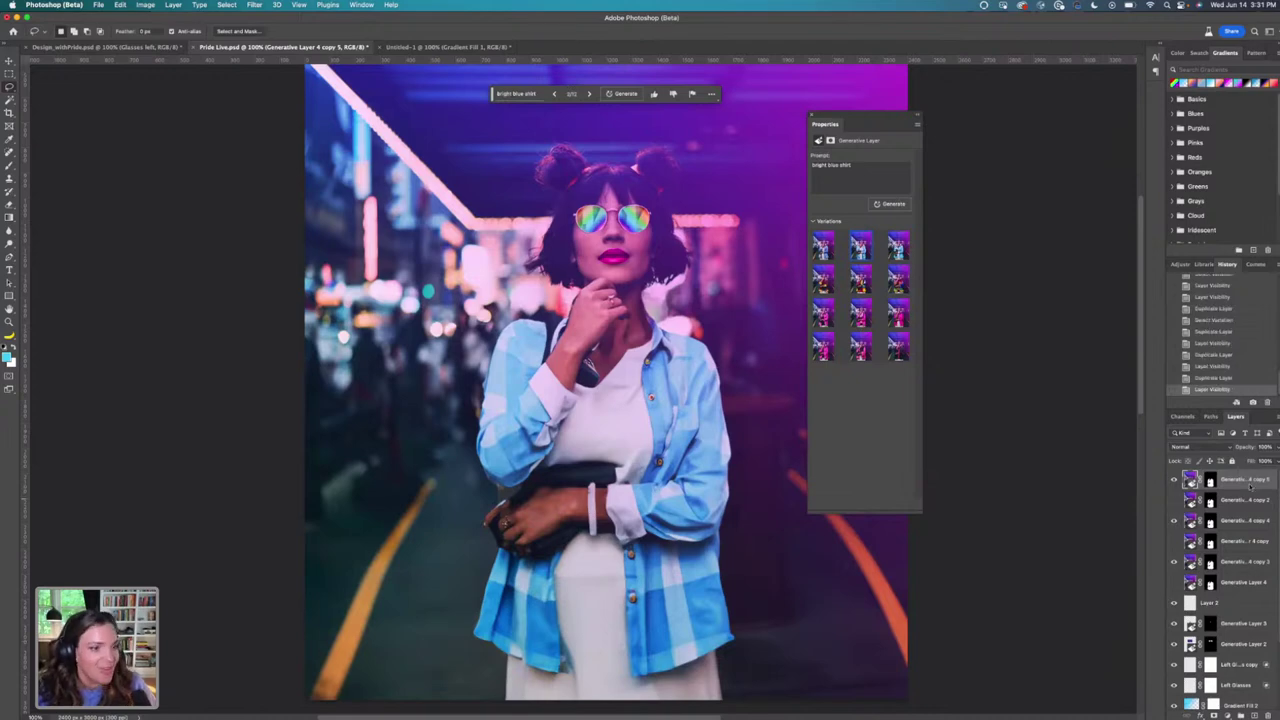
left_click_drag(1193, 608, 1267, 716)
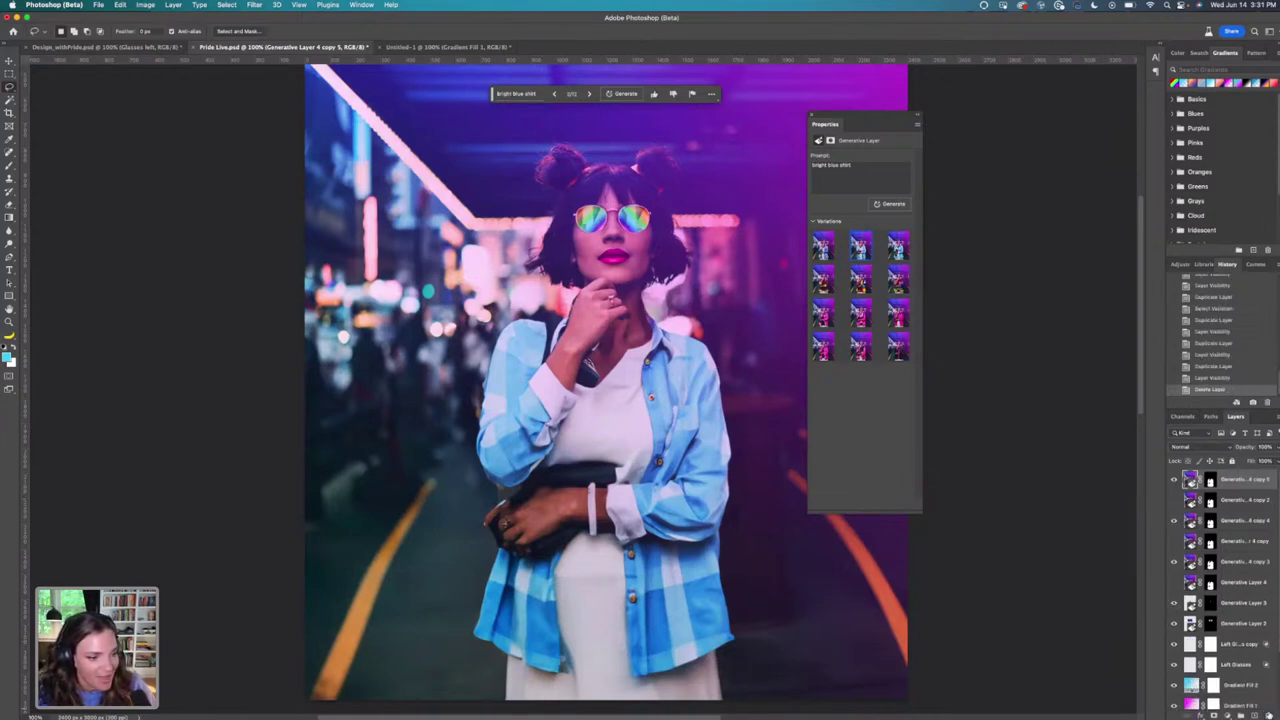
left_click(1224, 586)
Rename copy 3 to 'Pink', copy 4 to 'Rainbow' and the top outfit layer to 'Blue shirt'.
double_click(1236, 563)
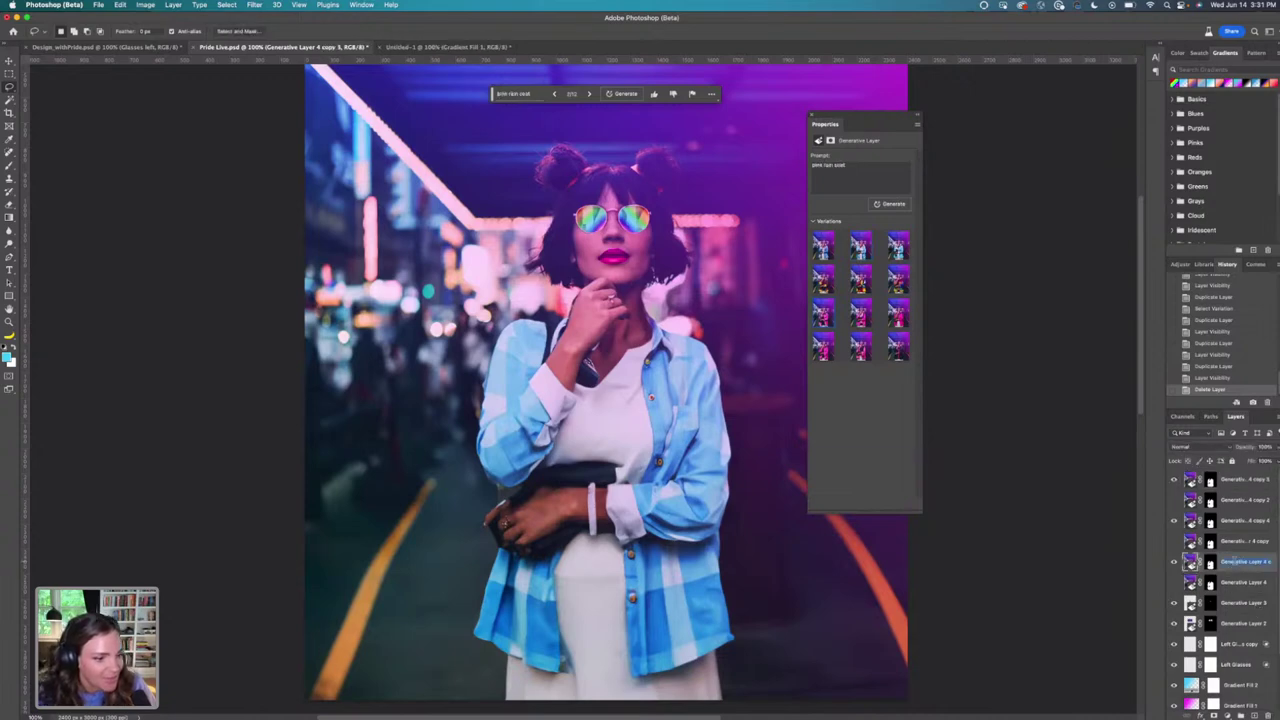
type("Pin")
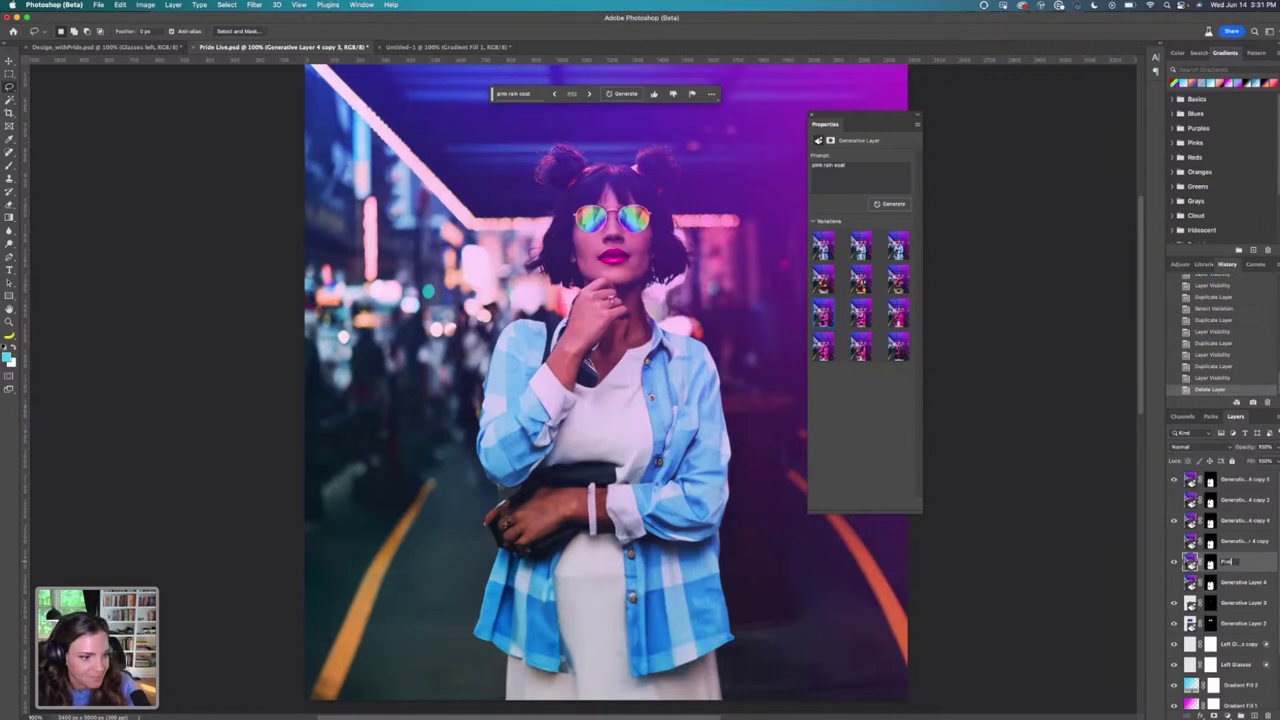
type("k")
double_click(1230, 520)
type("Ra")
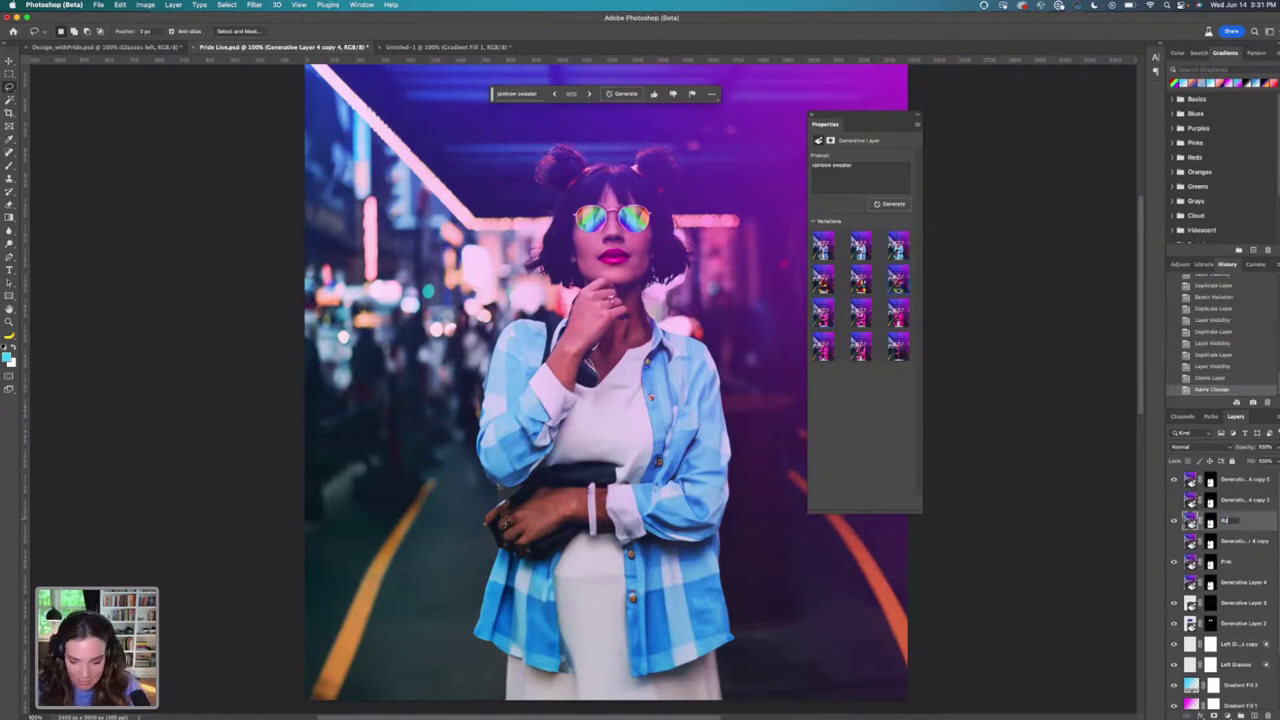
type("inbow")
key("Return")
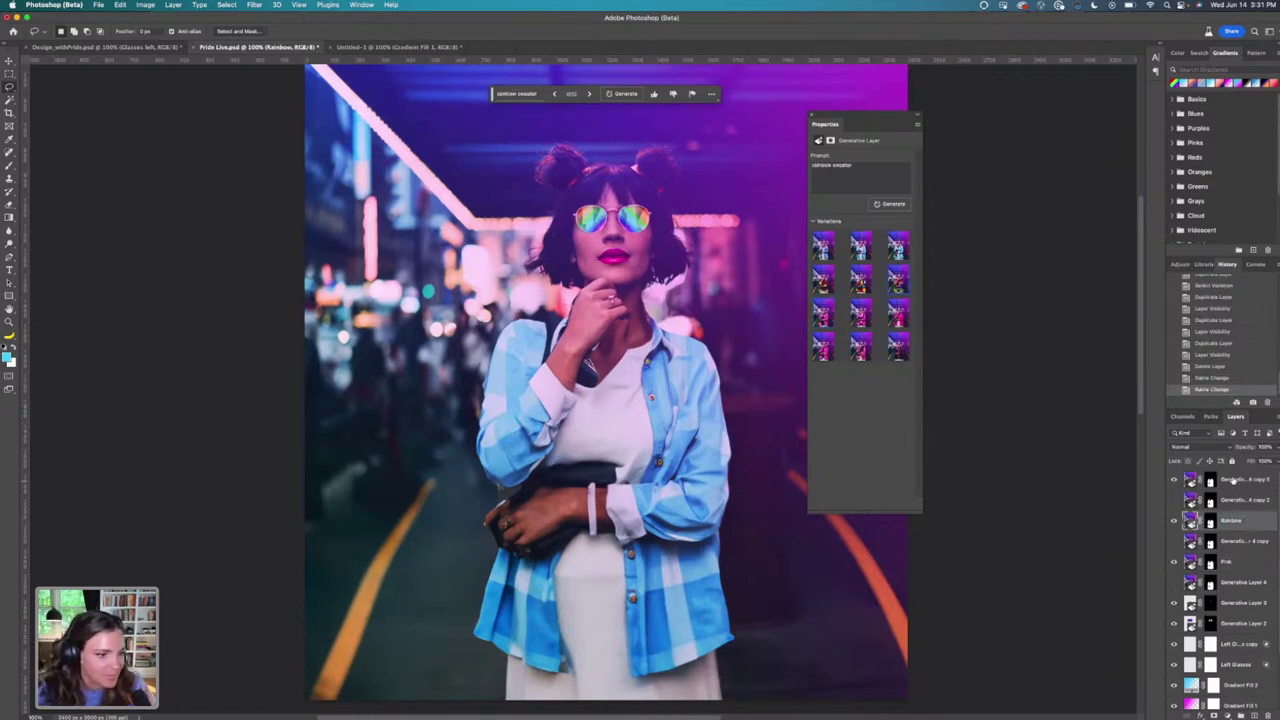
double_click(1240, 479)
type("Bl")
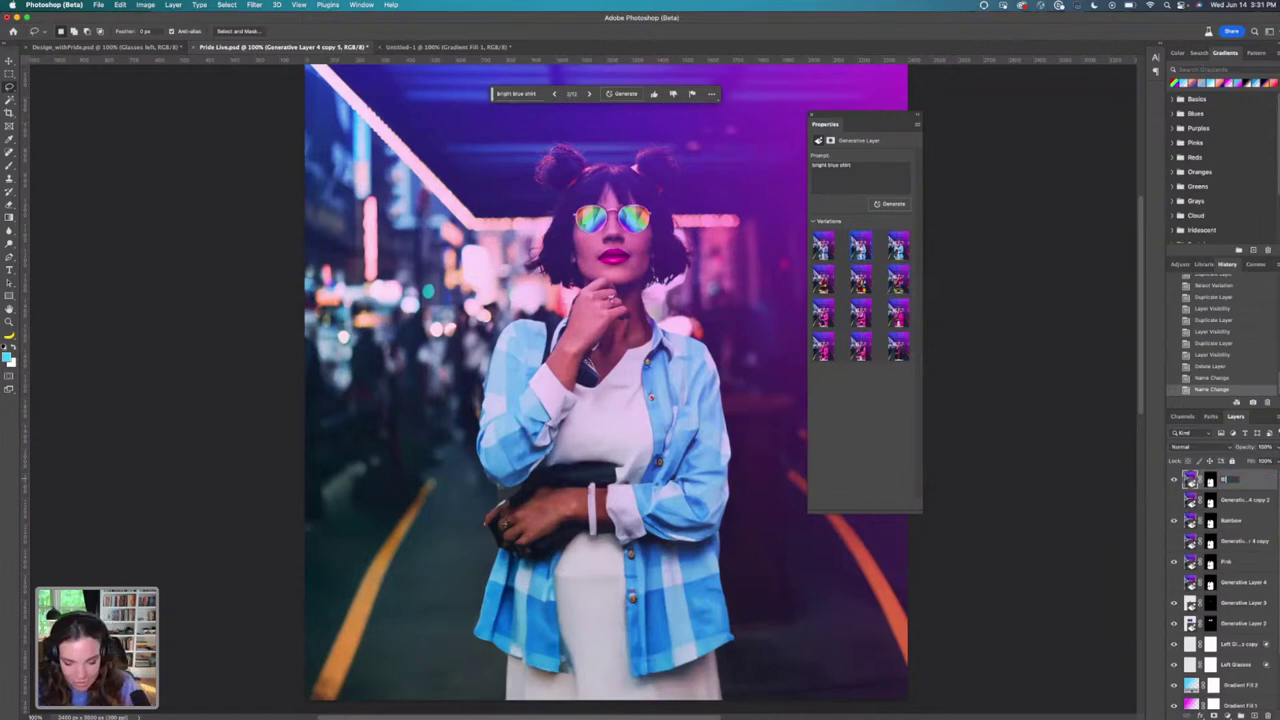
type("ue sh")
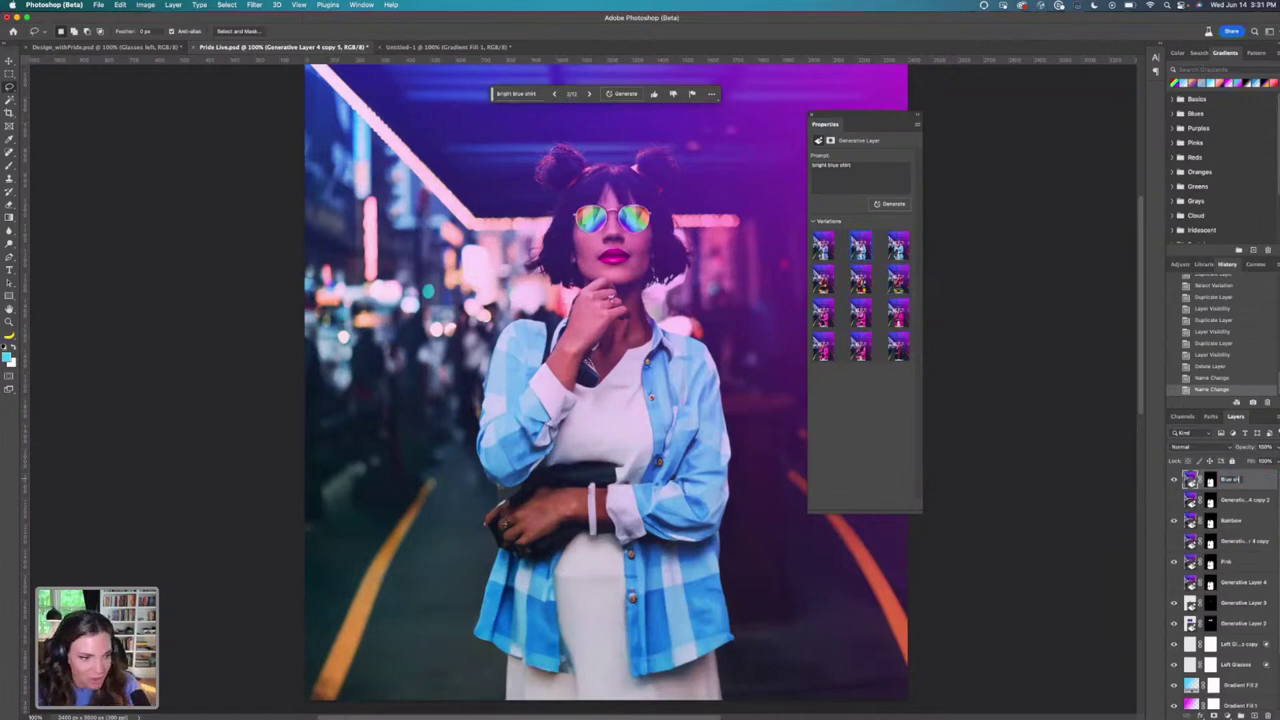
type("i")
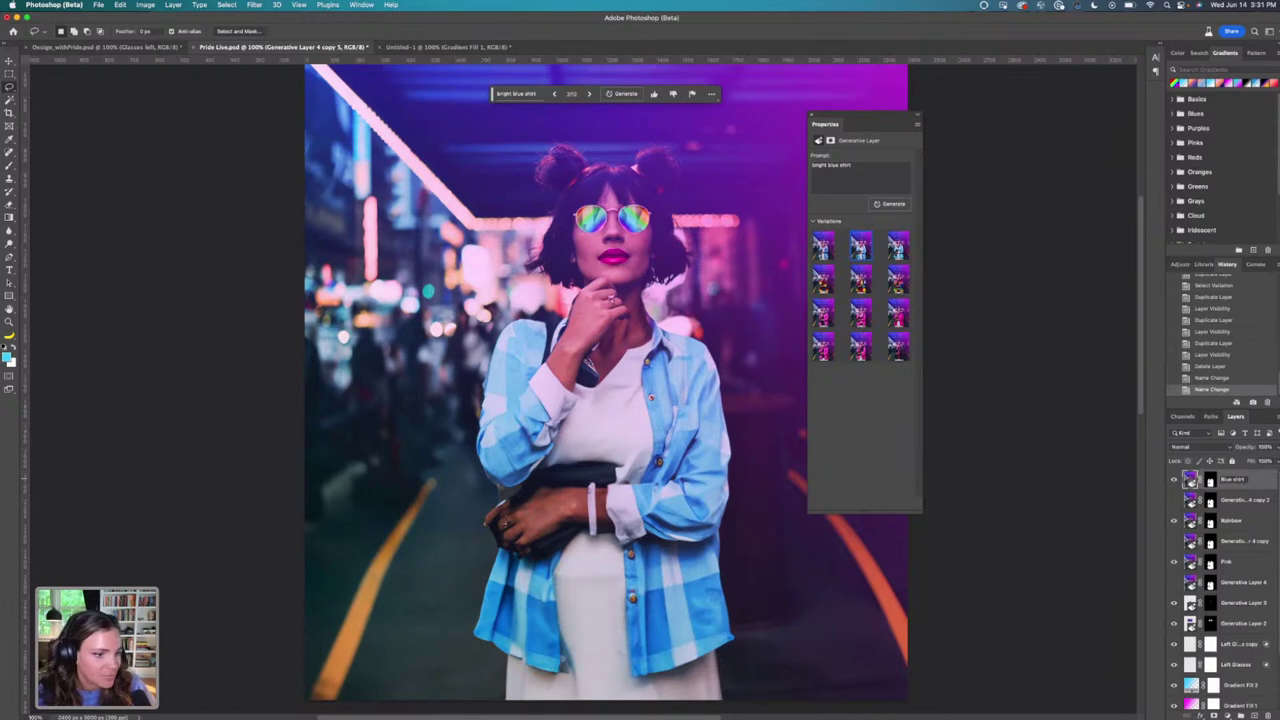
type("rt")
key("Return")
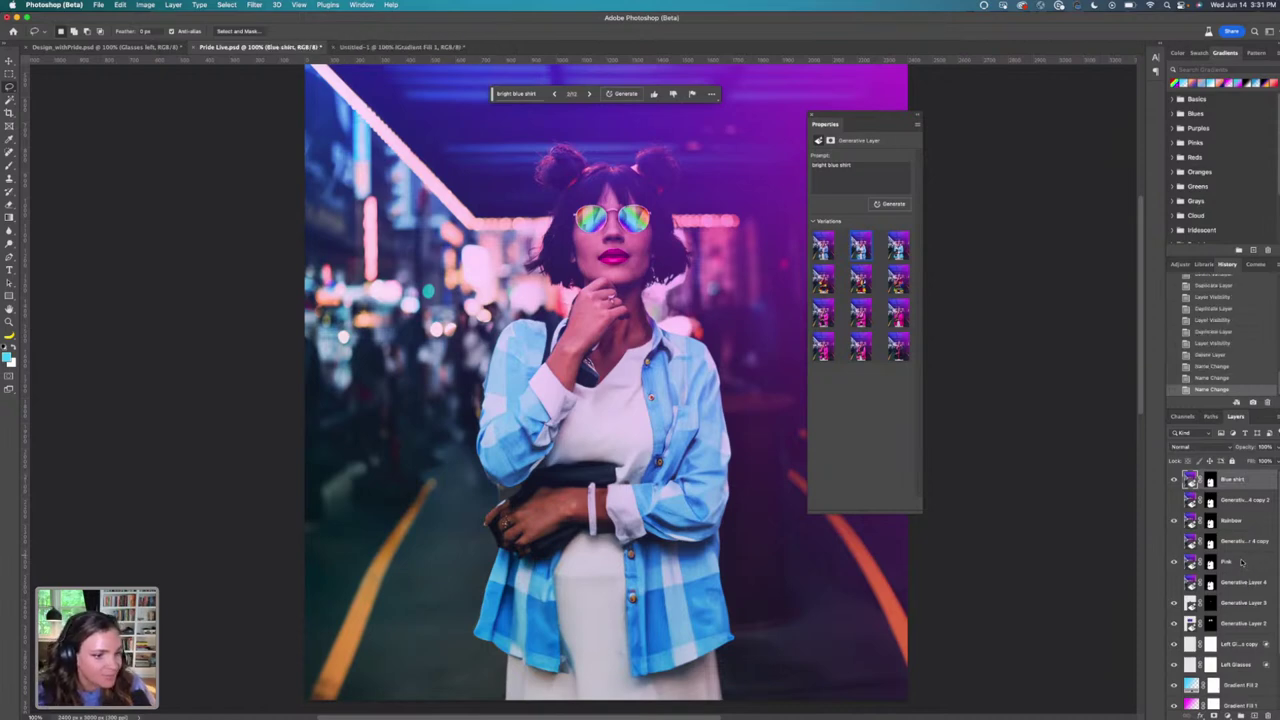
Rasterize the Pink layer and apply its layer mask.
right_click(1241, 563)
left_click(1188, 430)
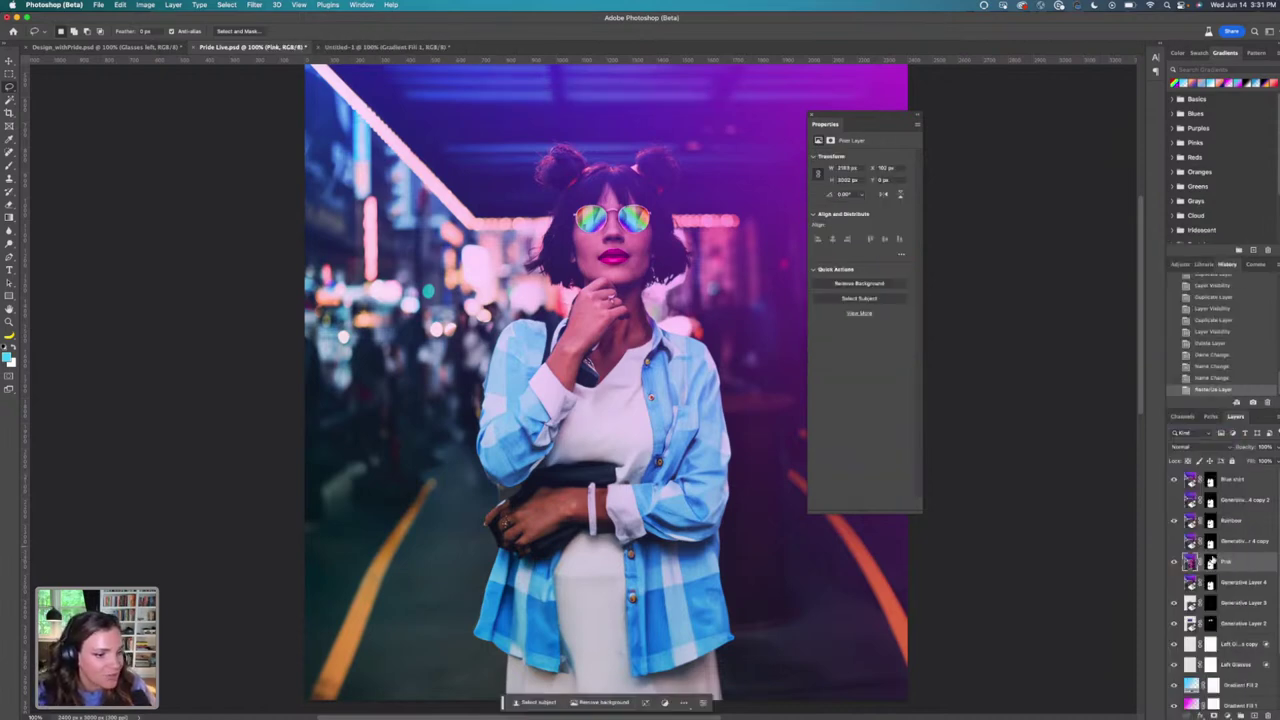
right_click(1212, 564)
left_click(1144, 593)
Rasterize the Rainbow layer and apply its layer mask.
right_click(1222, 526)
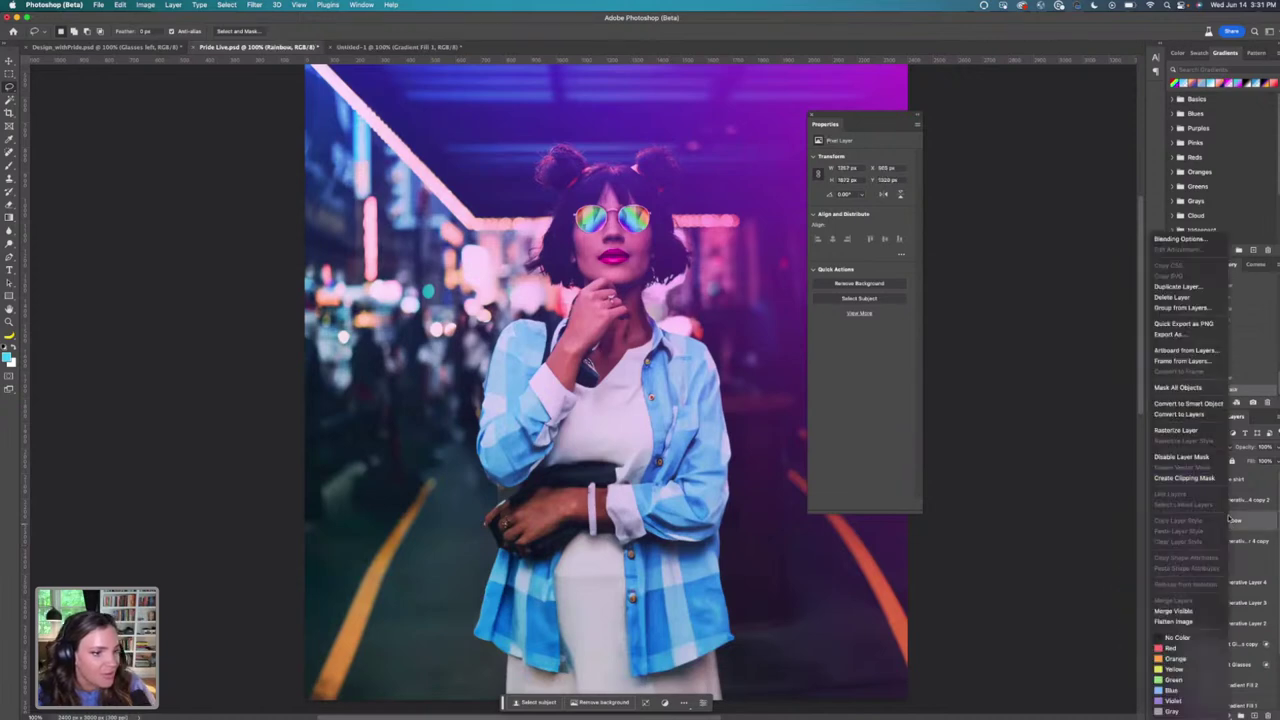
left_click(1188, 431)
right_click(1210, 521)
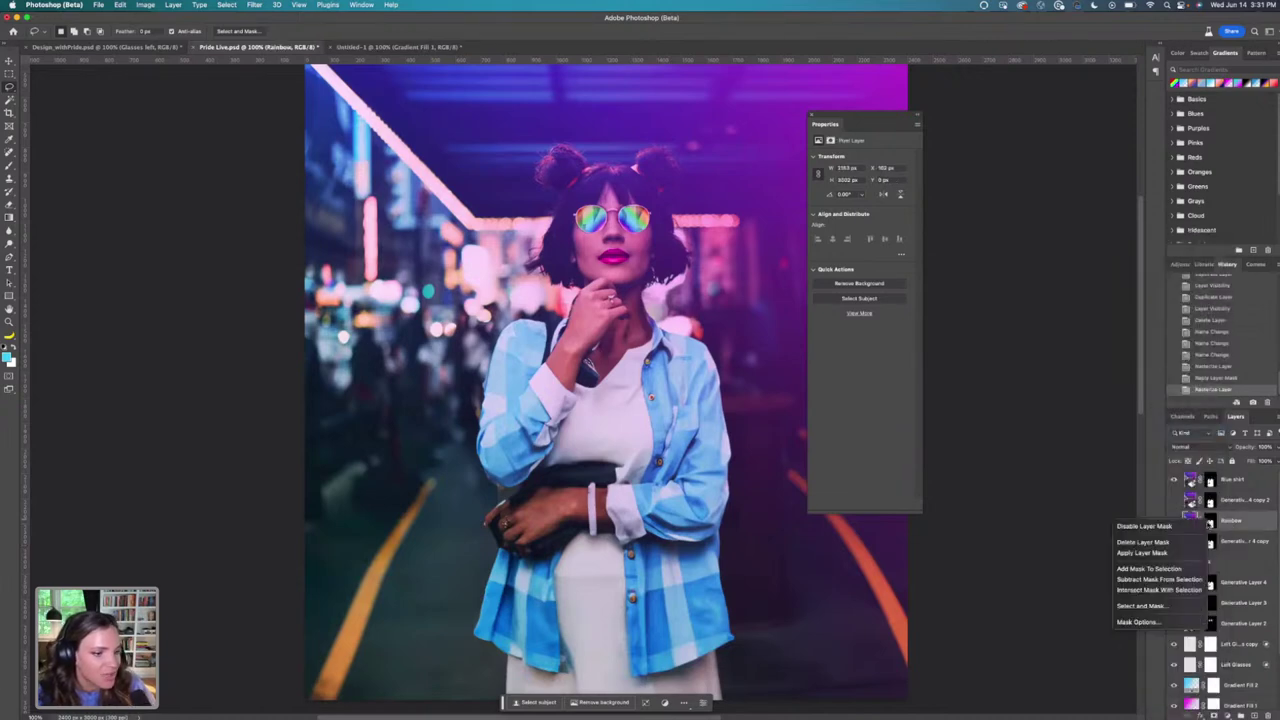
left_click(1187, 553)
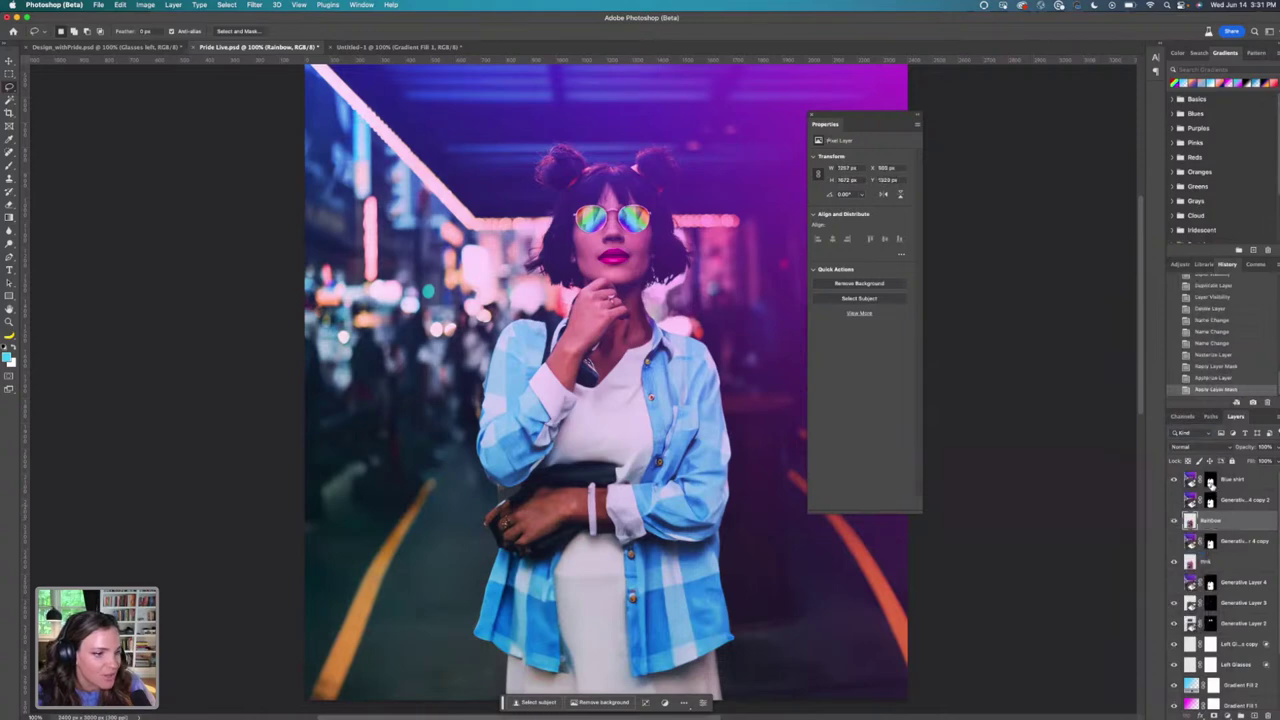
Rasterize the Blue shirt layer, apply its mask, and zoom out to the whole poster.
left_click(1210, 481)
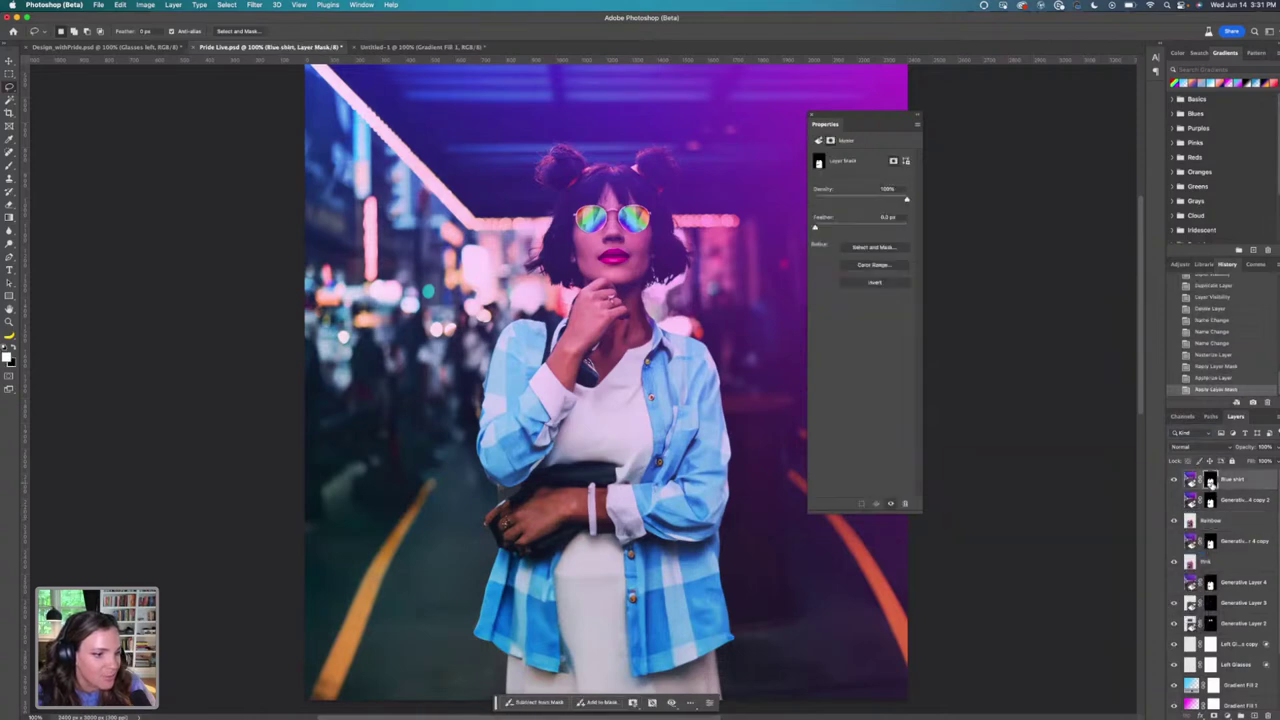
right_click(1210, 481)
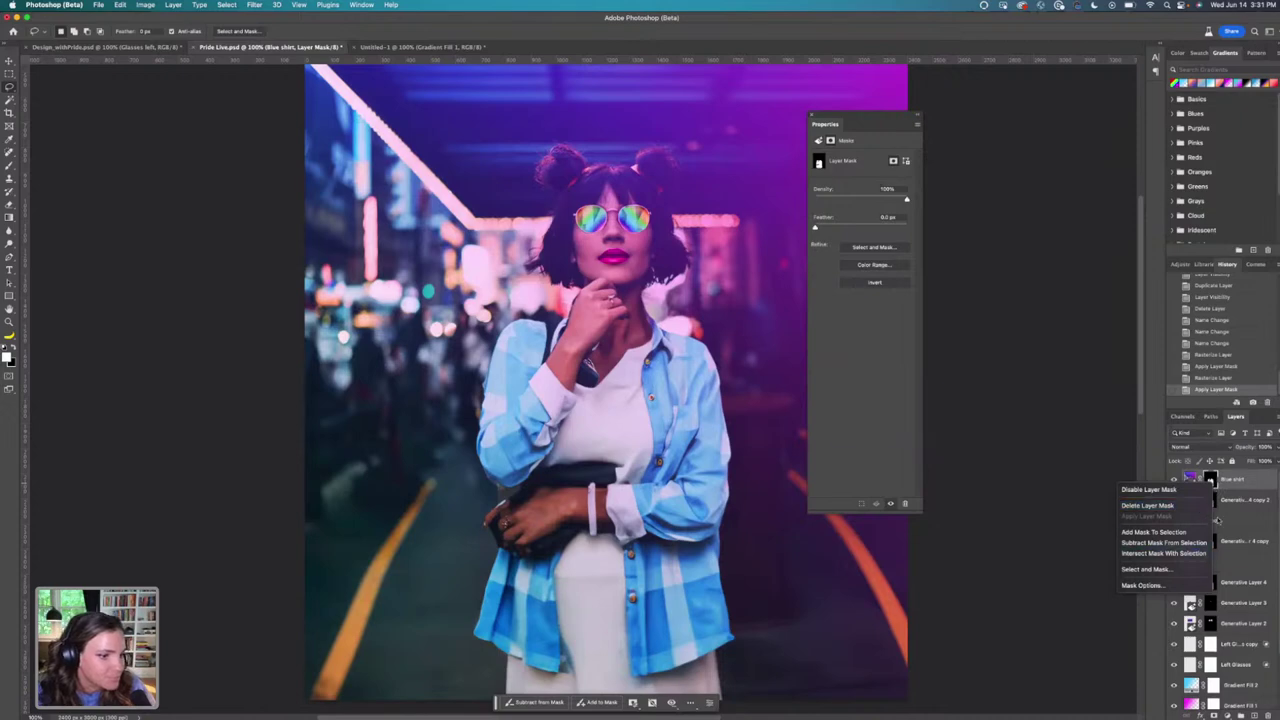
right_click(1233, 483)
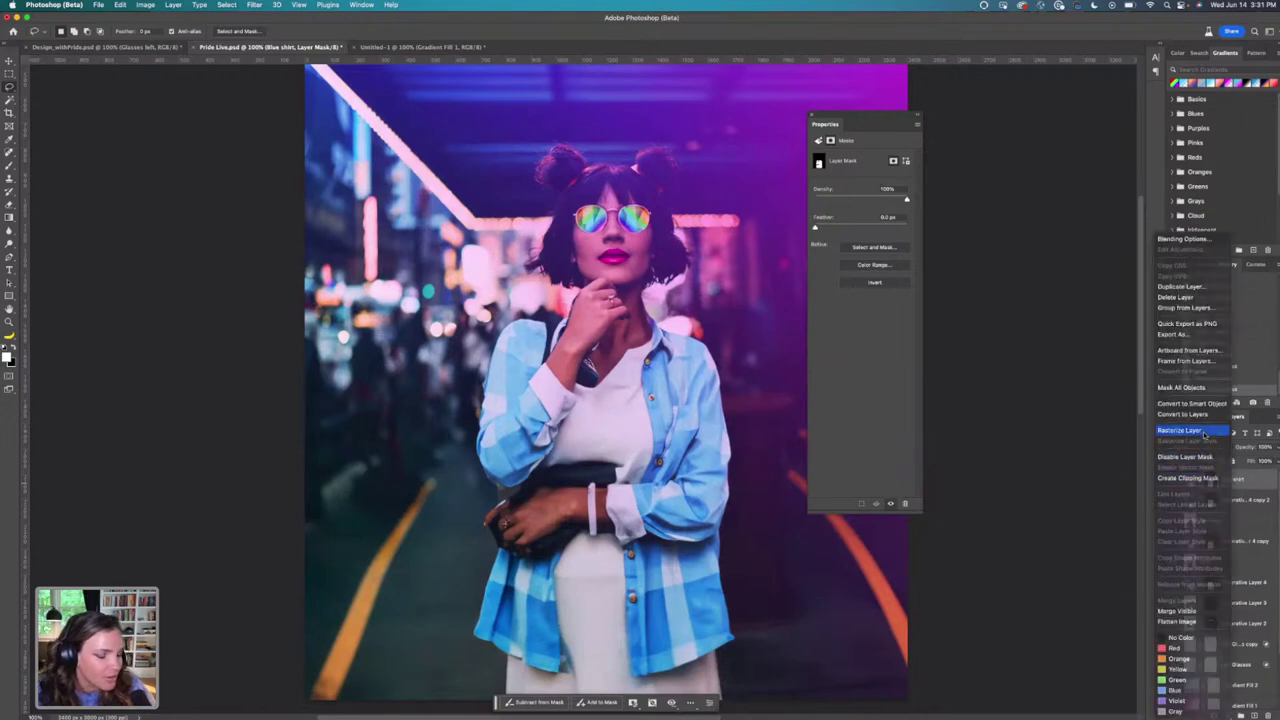
left_click(1180, 430)
right_click(1214, 484)
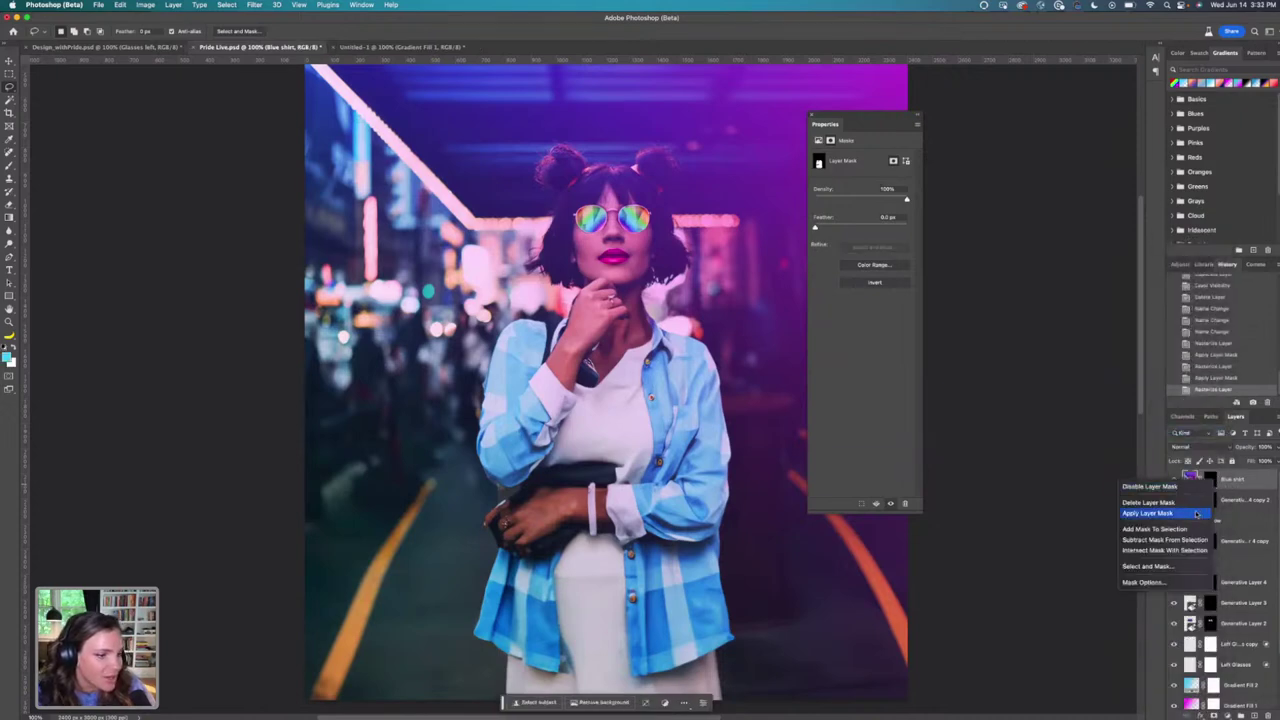
left_click(1211, 509)
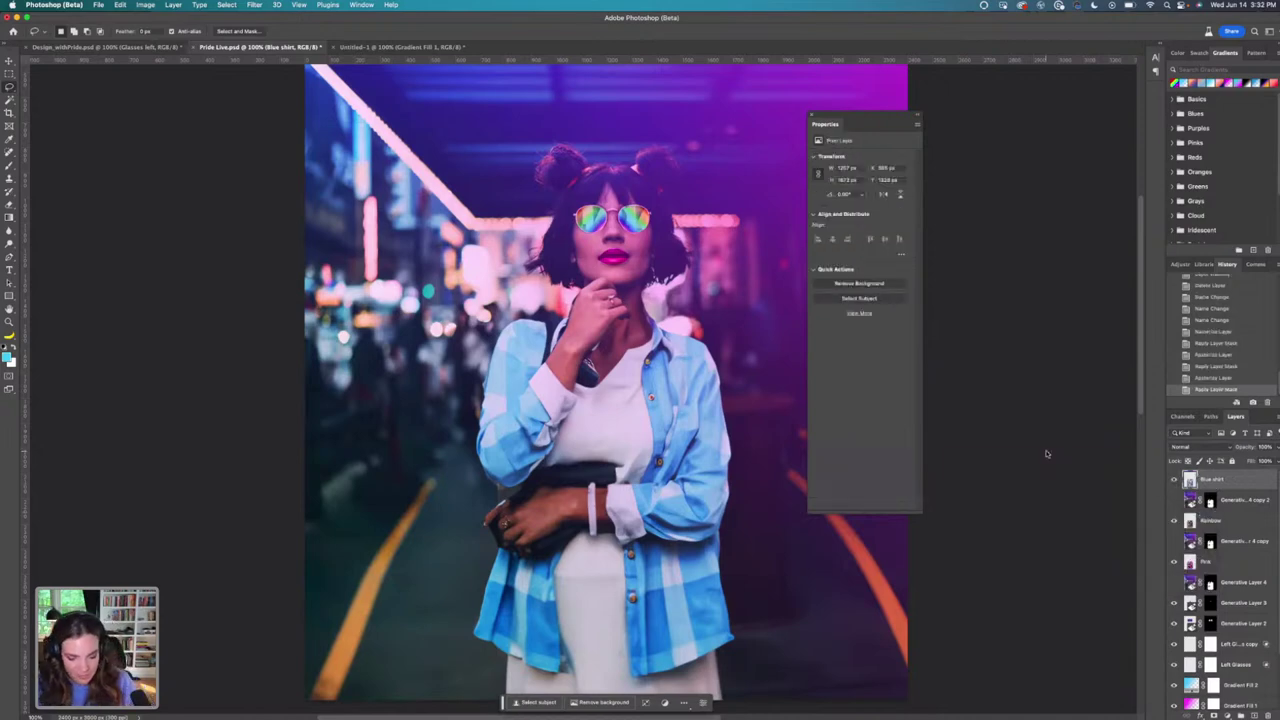
key("super+minus")
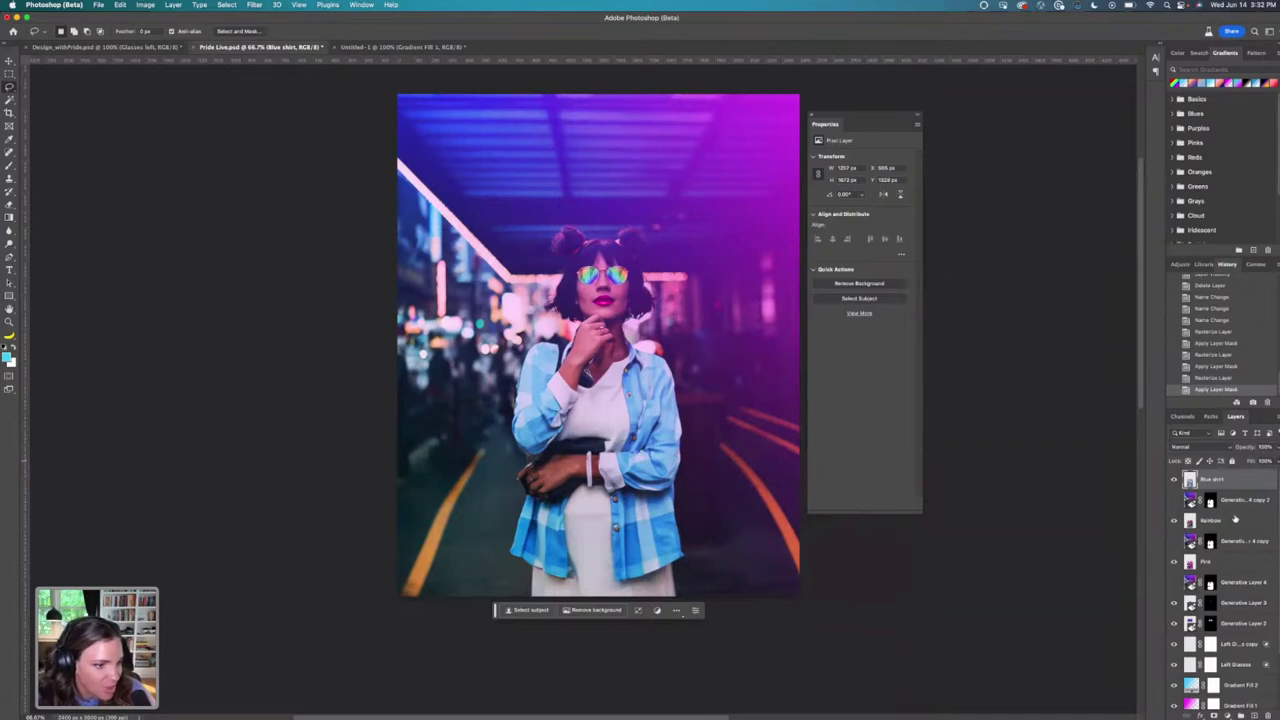
Show Generative Layer 4, delete the Pink layer, and hide the Blue shirt and Rainbow layers.
left_click(1175, 582)
left_click(1175, 562)
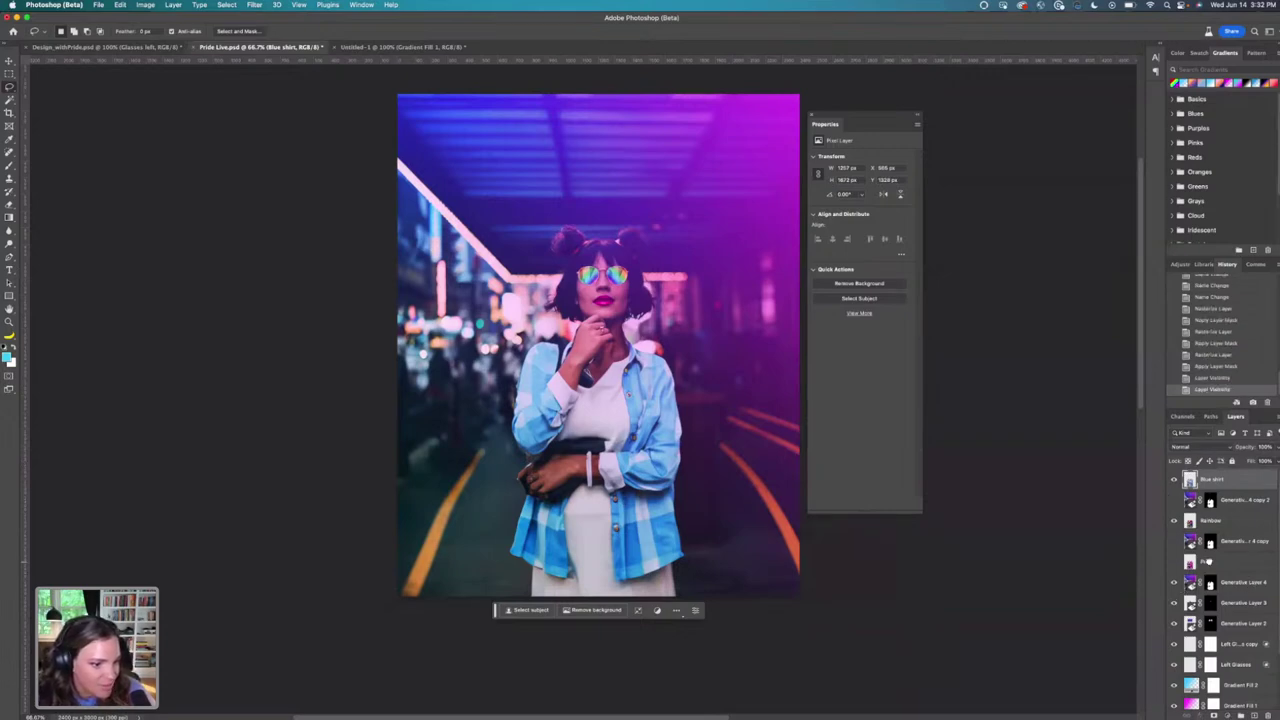
left_click_drag(1208, 562, 1266, 711)
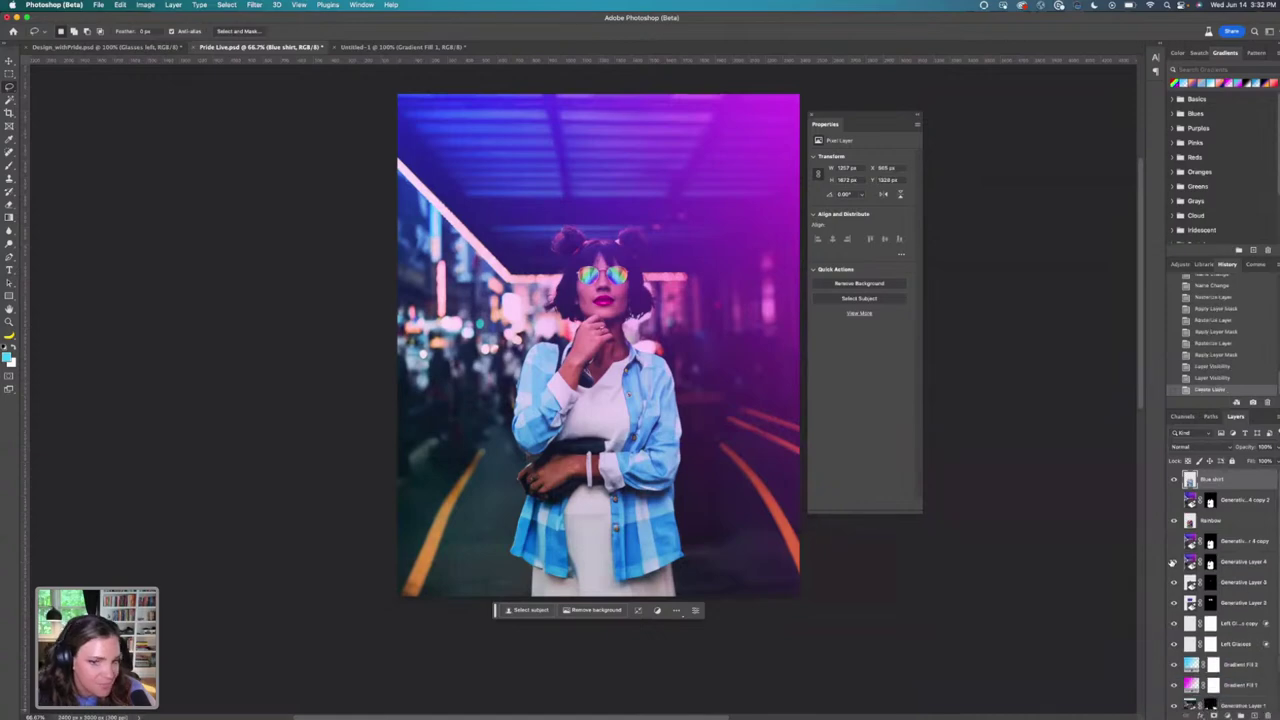
left_click(1175, 520)
left_click(1175, 479)
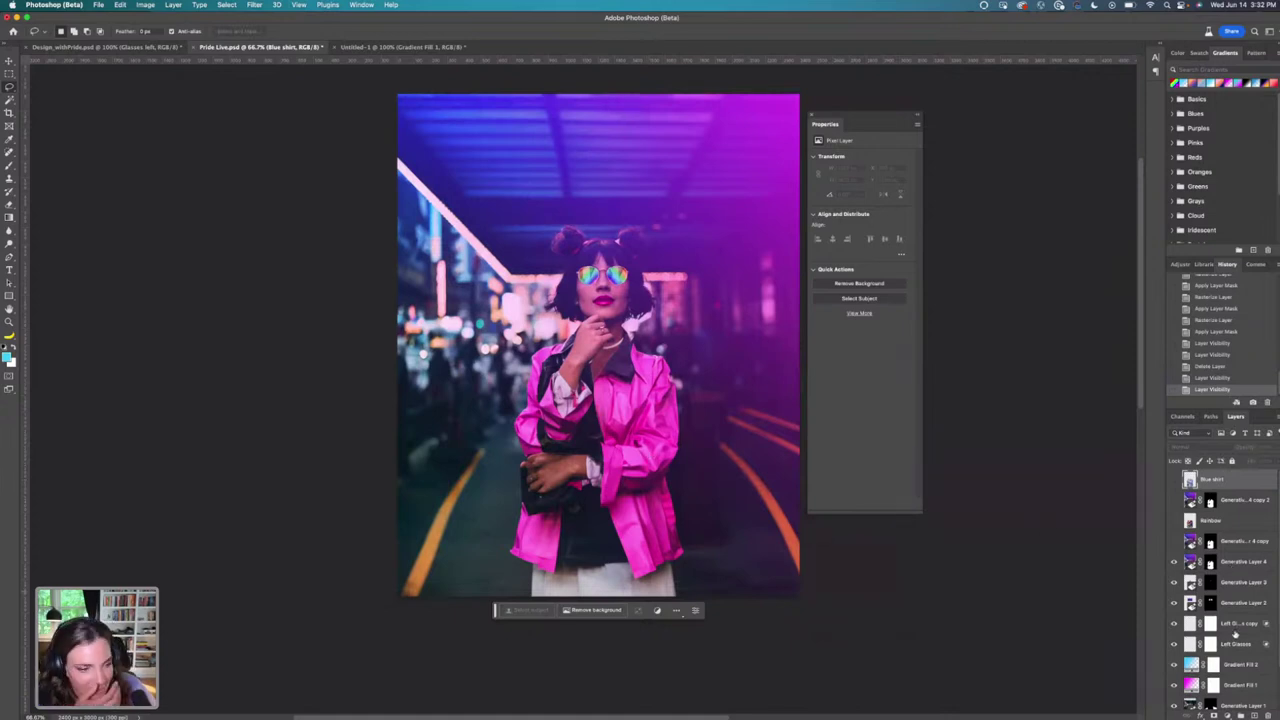
Browse Generative Layer 4's variations and choose the pink jacket over a white top.
left_click(1212, 562)
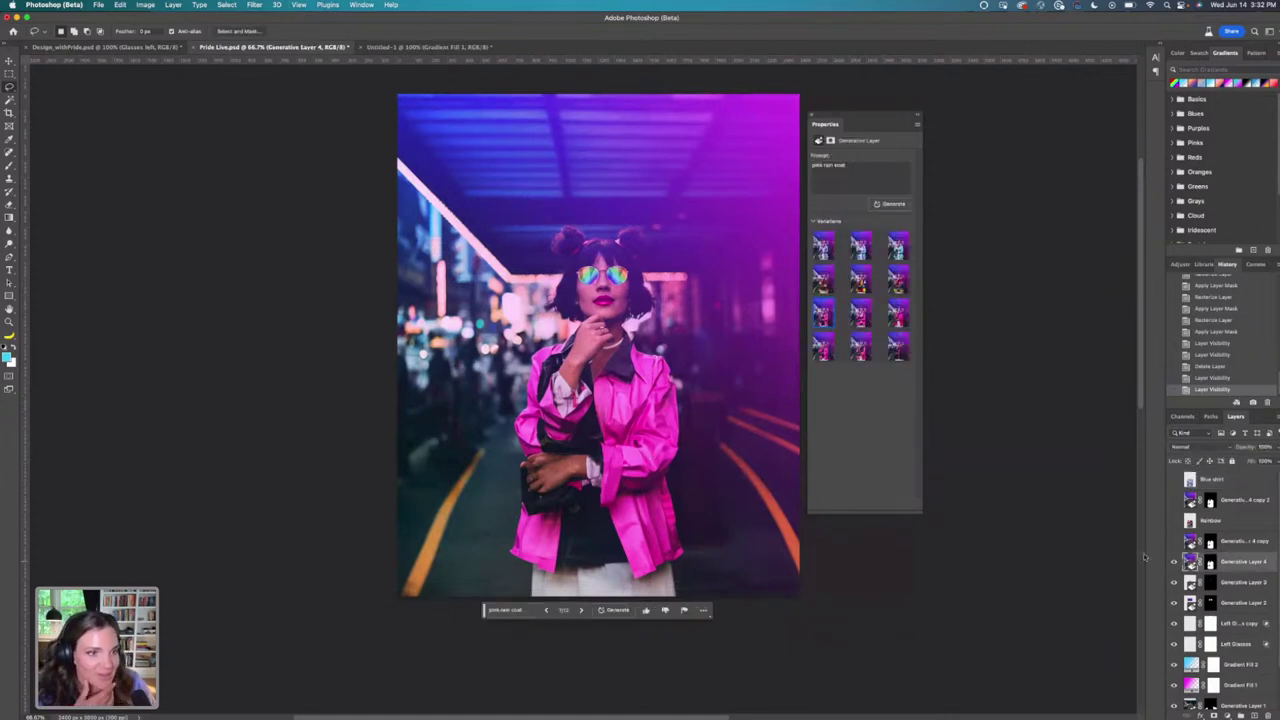
left_click(826, 348)
left_click(853, 349)
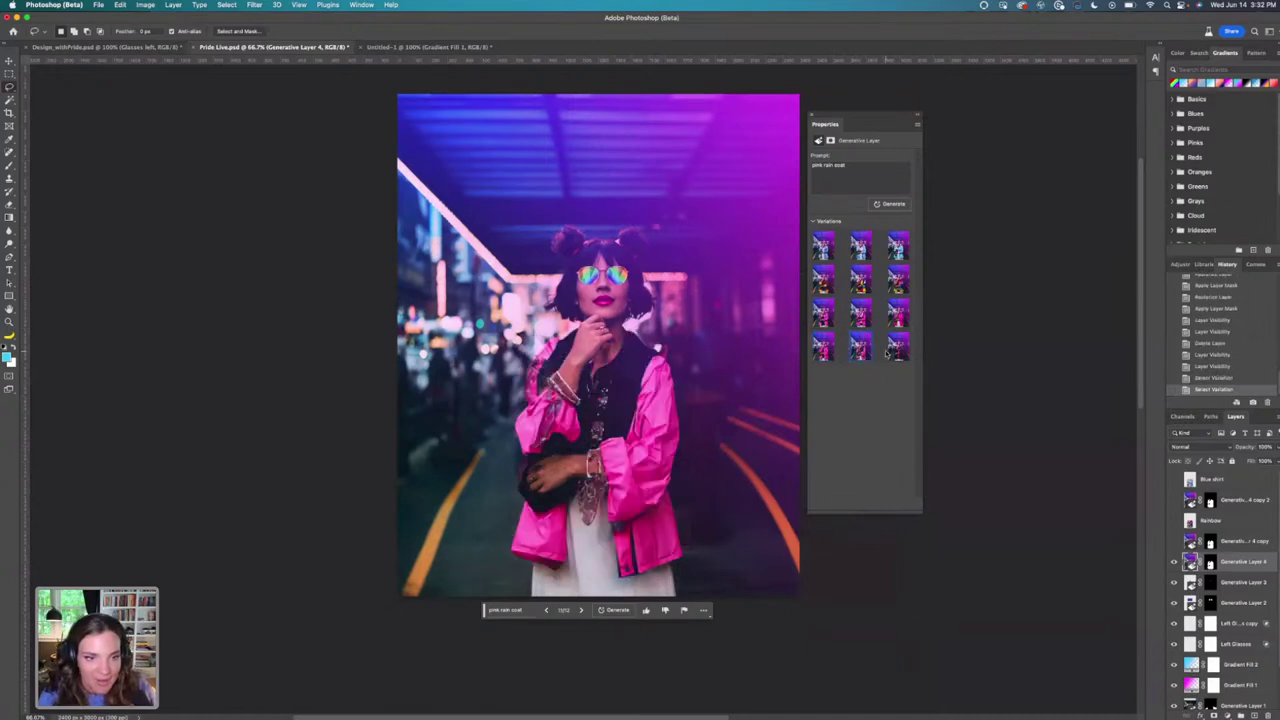
left_click(896, 347)
left_click(861, 347)
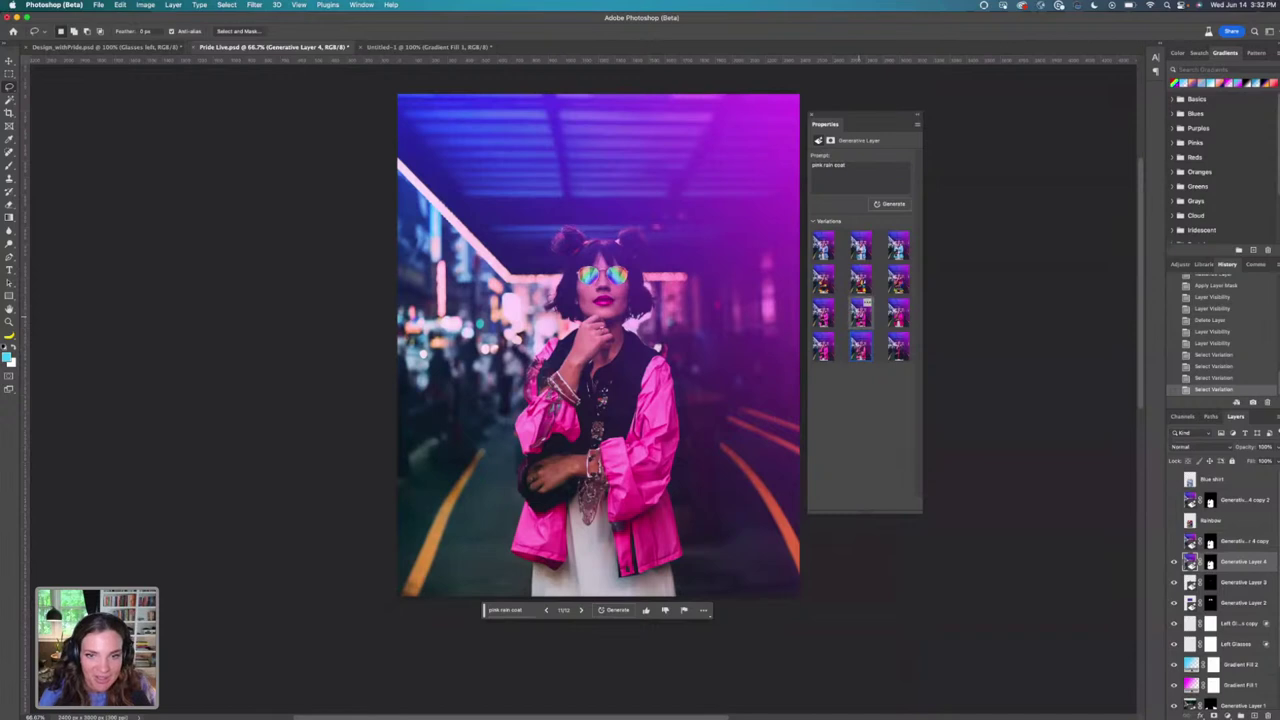
left_click(896, 315)
left_click(824, 315)
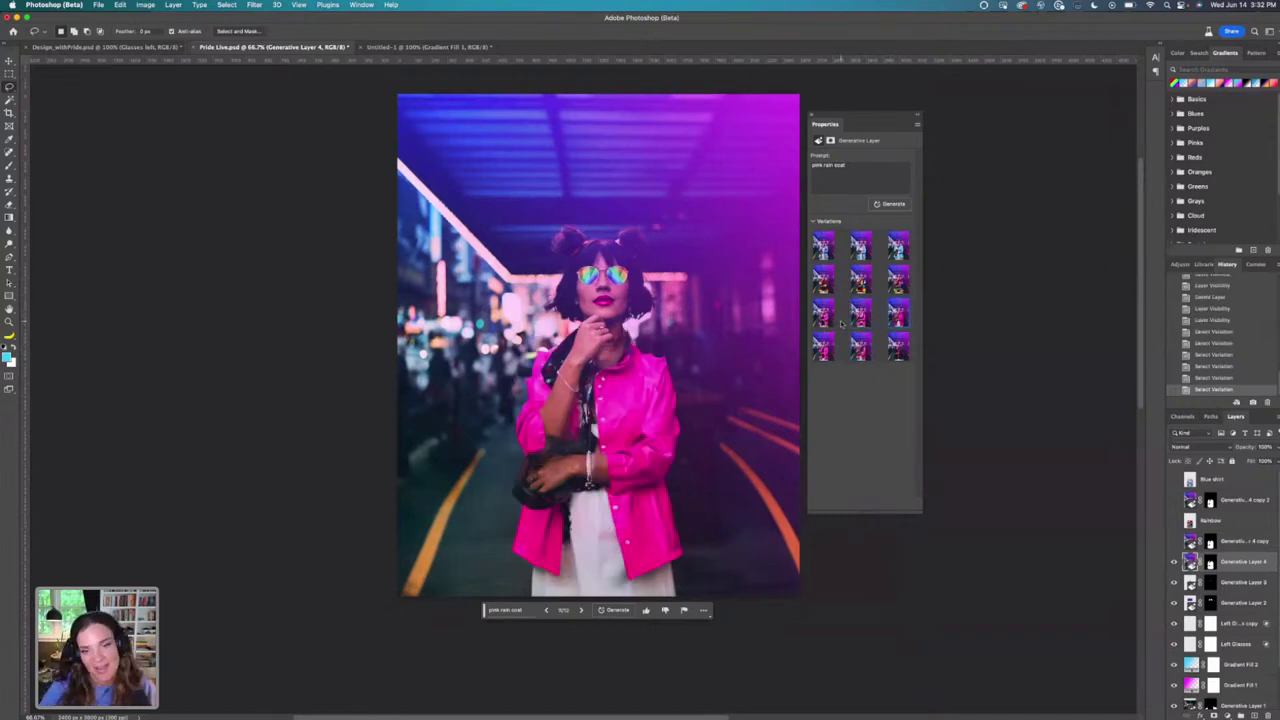
left_click(824, 316)
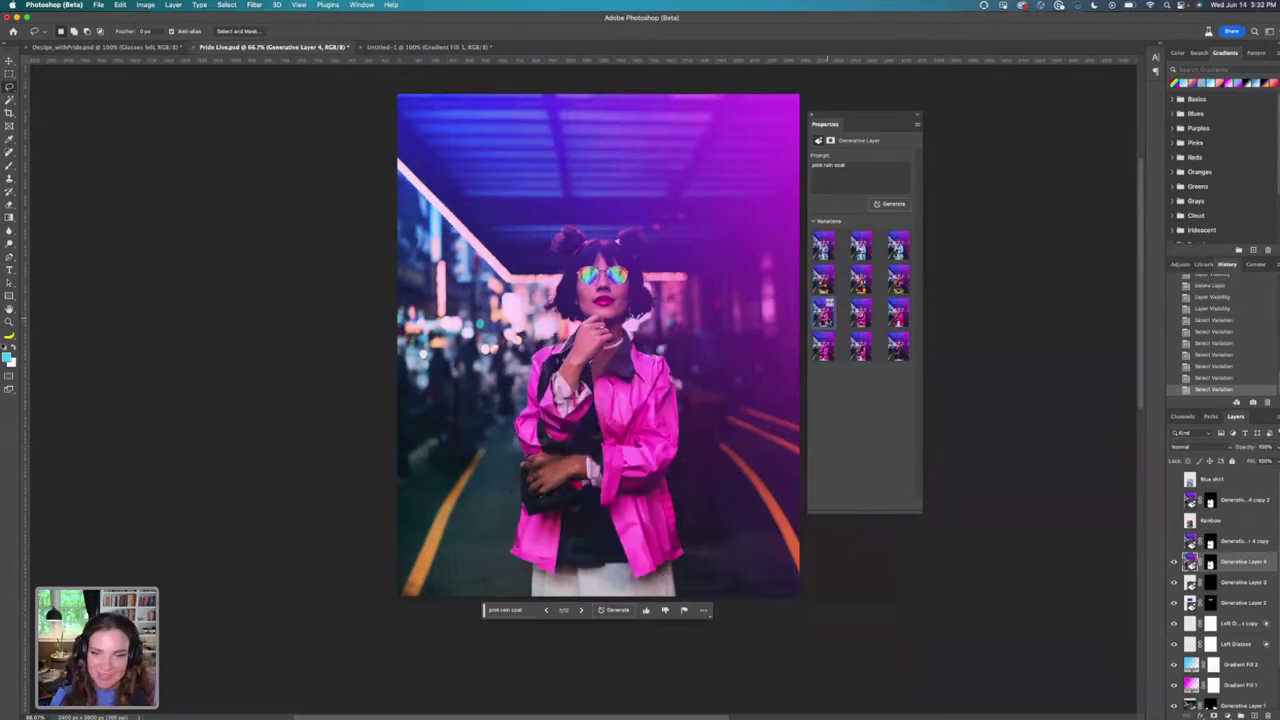
left_click(893, 318)
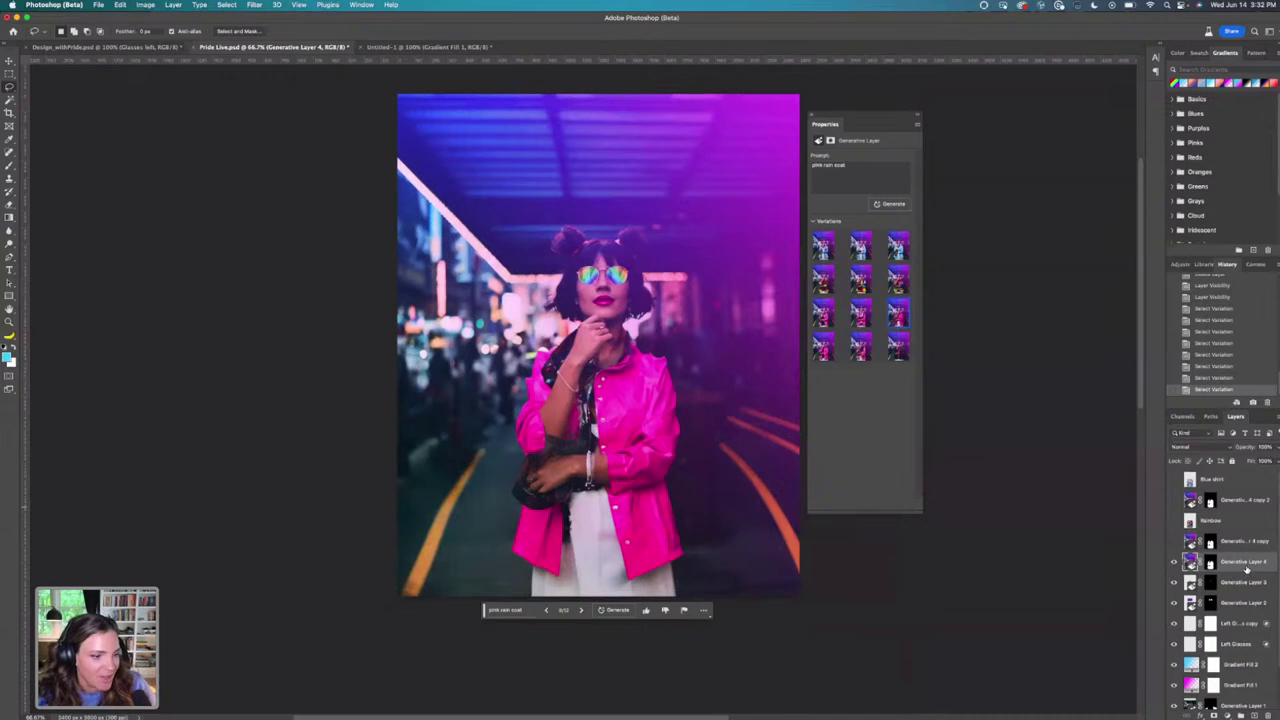
Duplicate the chosen pink-jacket generative layer into a new copy.
scroll(1245, 590, "down", 1)
mouse_move(1255, 714)
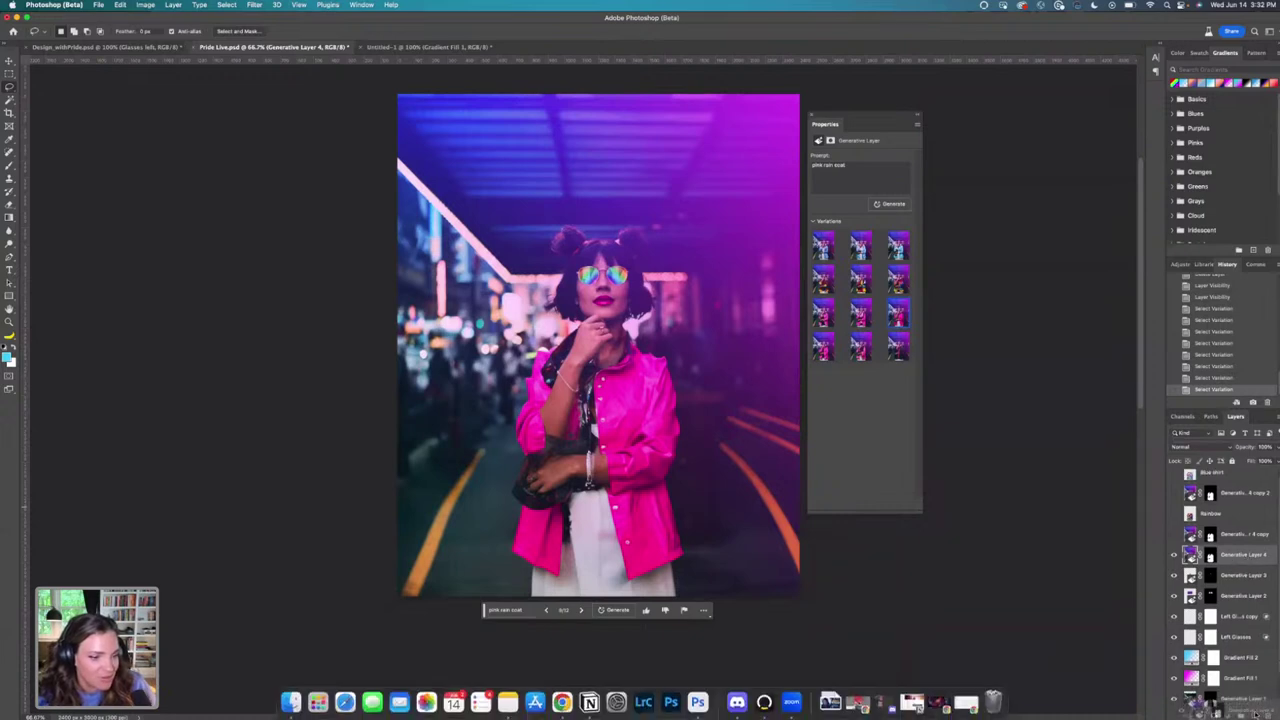
left_click_drag(1255, 714, 1253, 715)
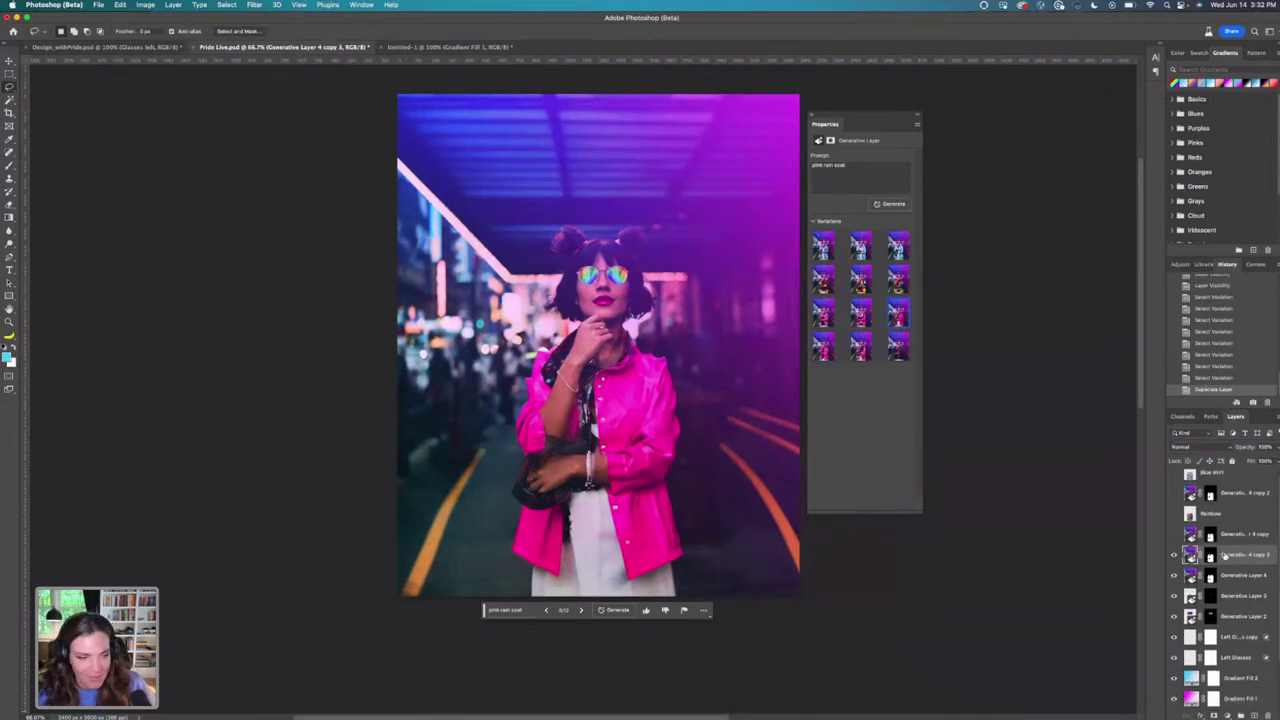
right_click(1239, 558)
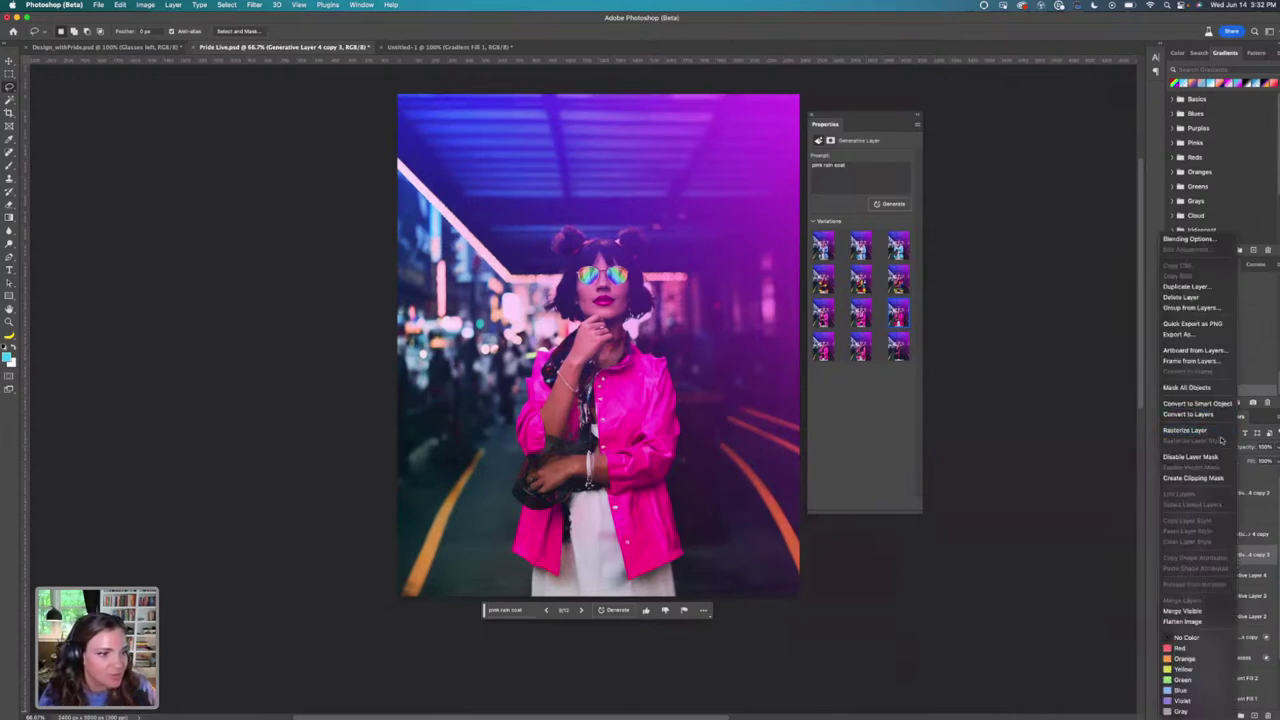
left_click(1252, 559)
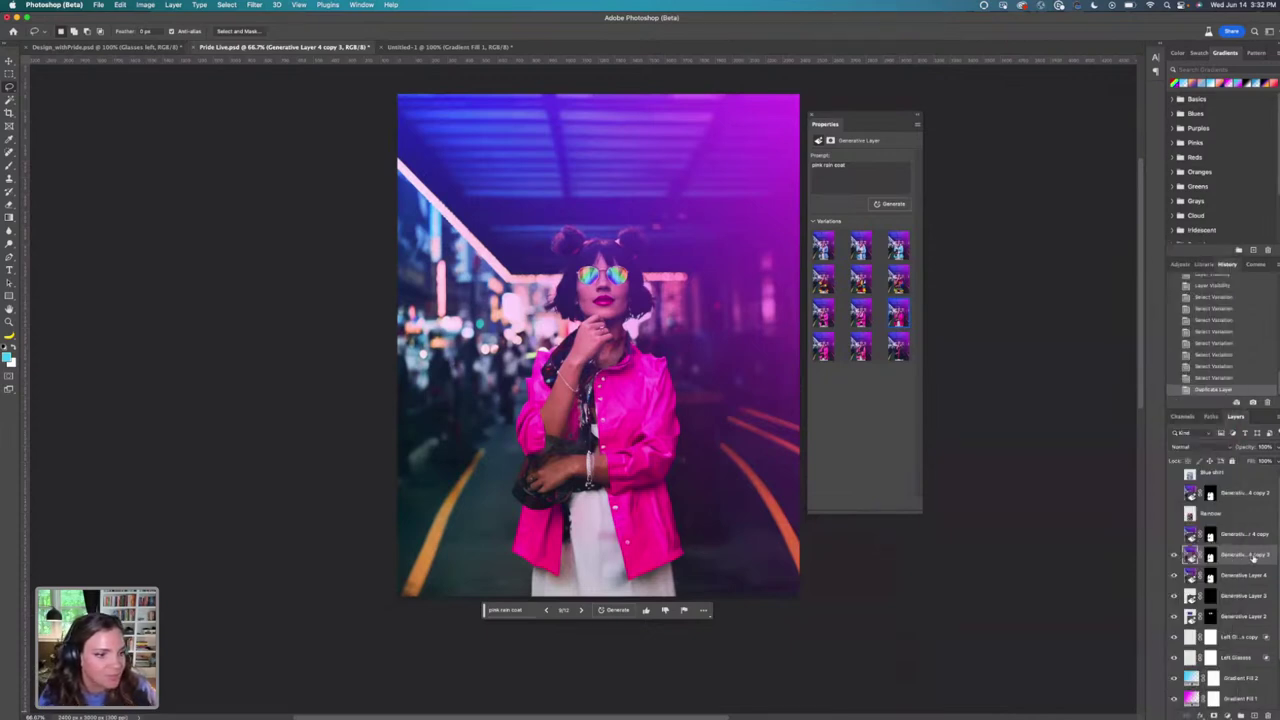
In Design_withPride, toggle the outfit layers to compare raincoat, striped sweater and blue shirt.
left_click(113, 47)
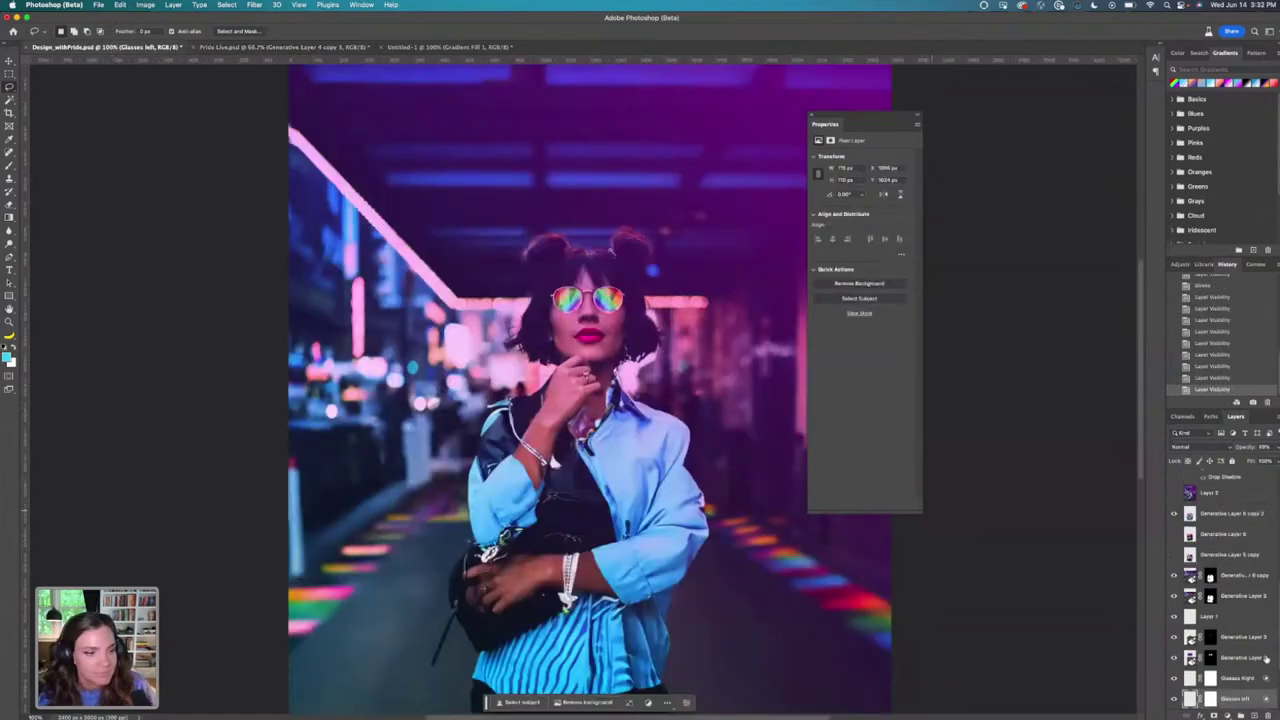
scroll(1262, 632, "down", 3)
scroll(1262, 630, "up", 6)
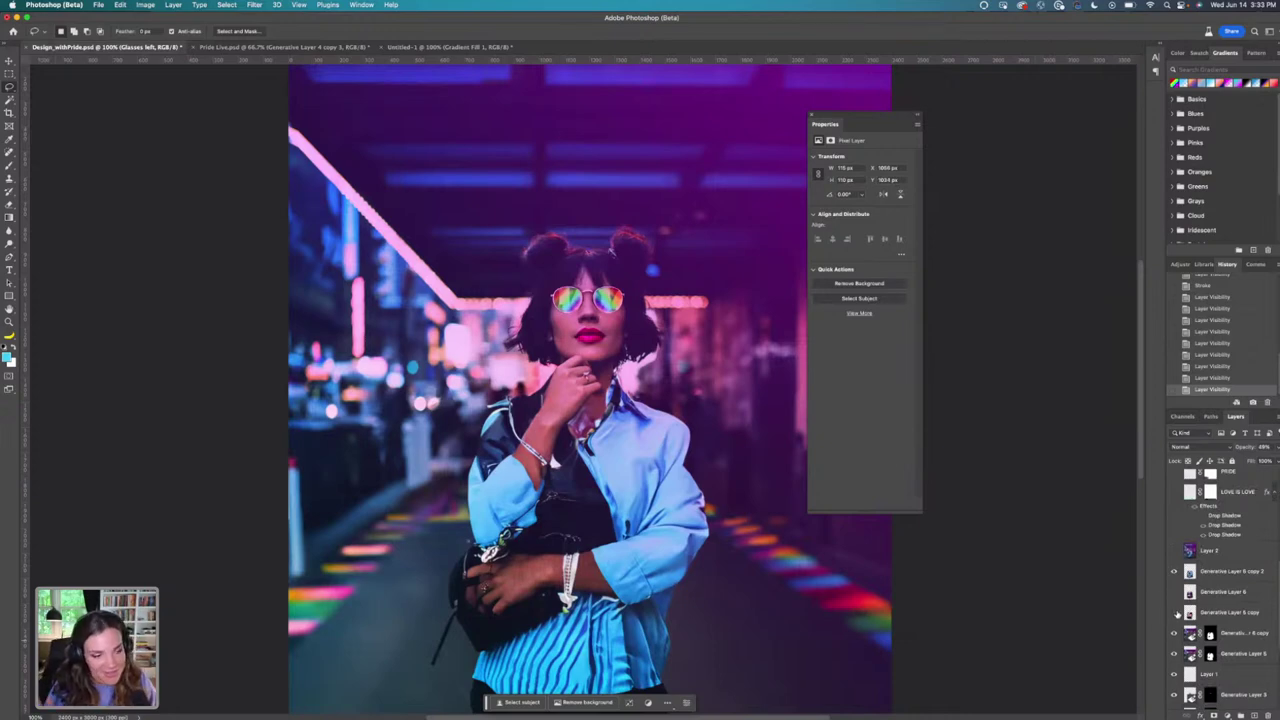
left_click(1175, 636)
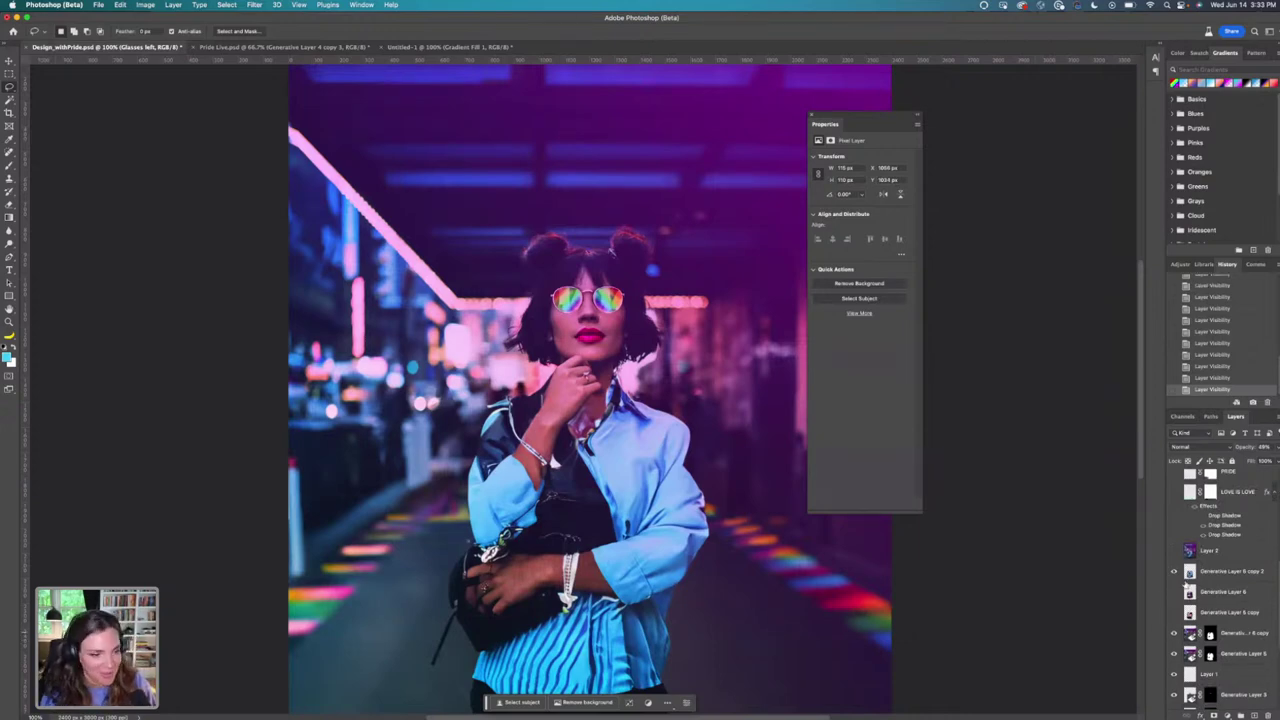
left_click(1175, 624)
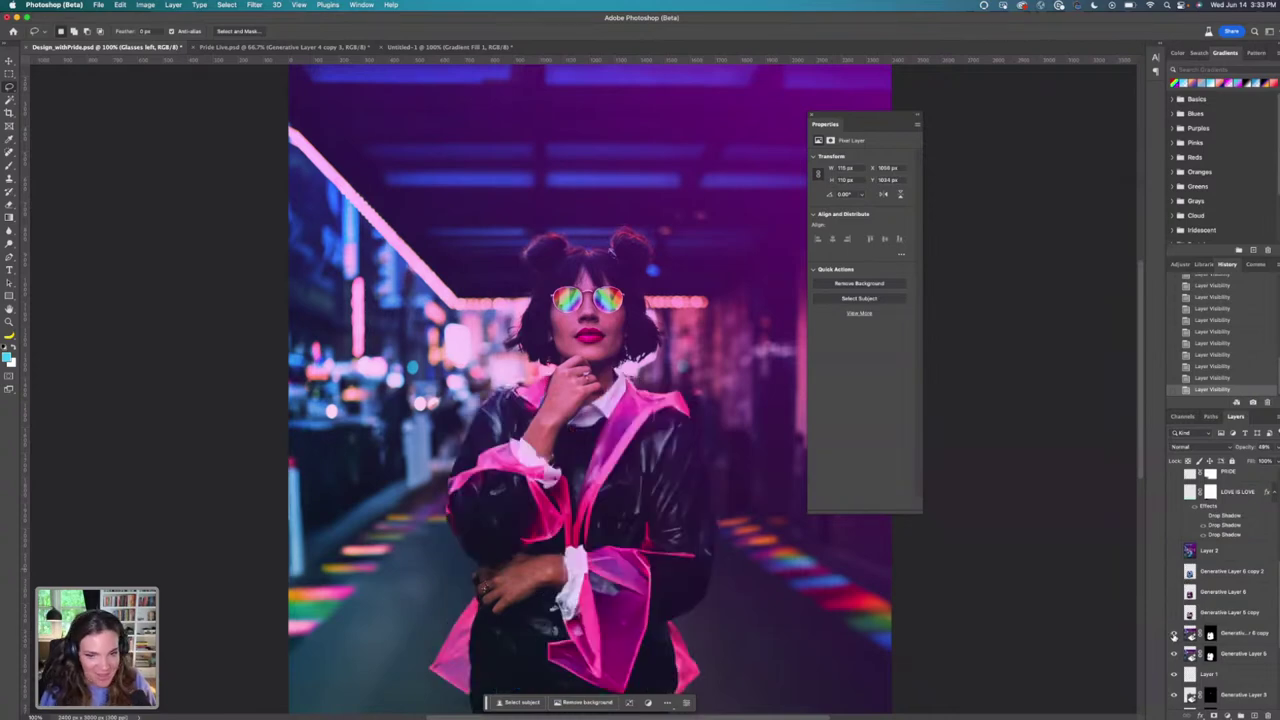
left_click(1174, 615)
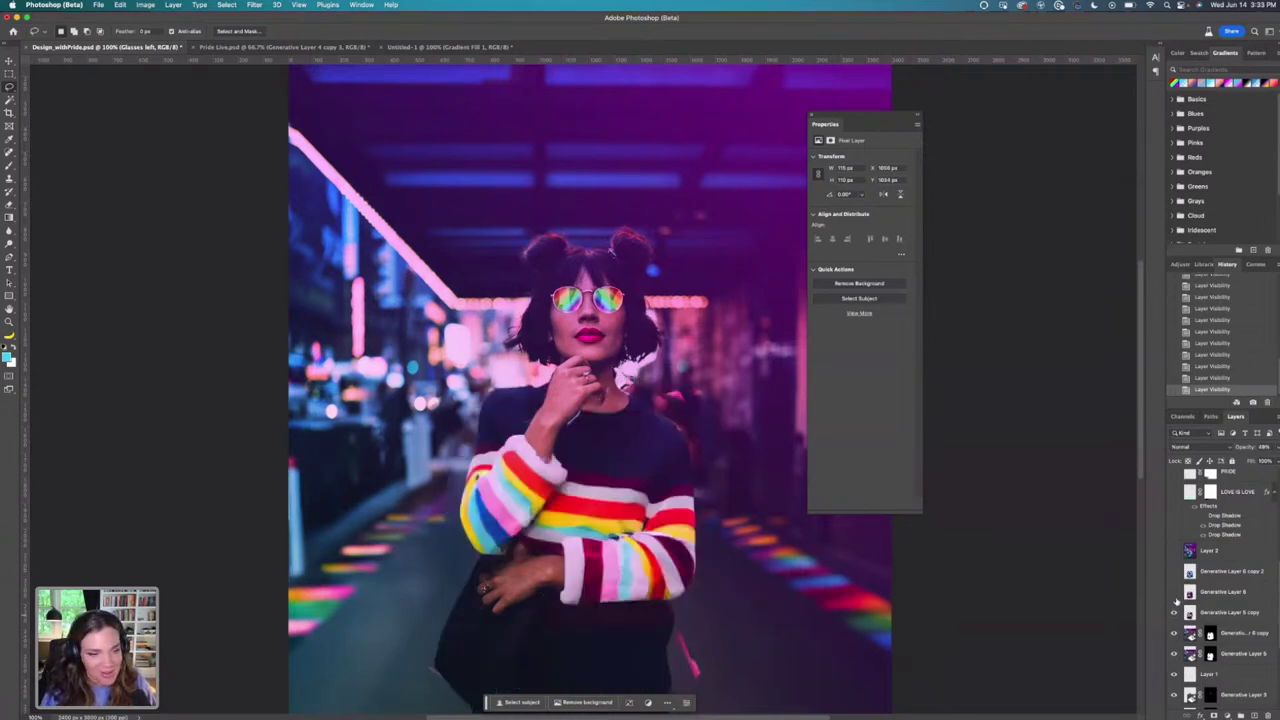
left_click(1175, 592)
left_click(1175, 571)
Toggle the LOVE IS LOVE lettering and the extra copies of the woman to compare.
left_click(1174, 551)
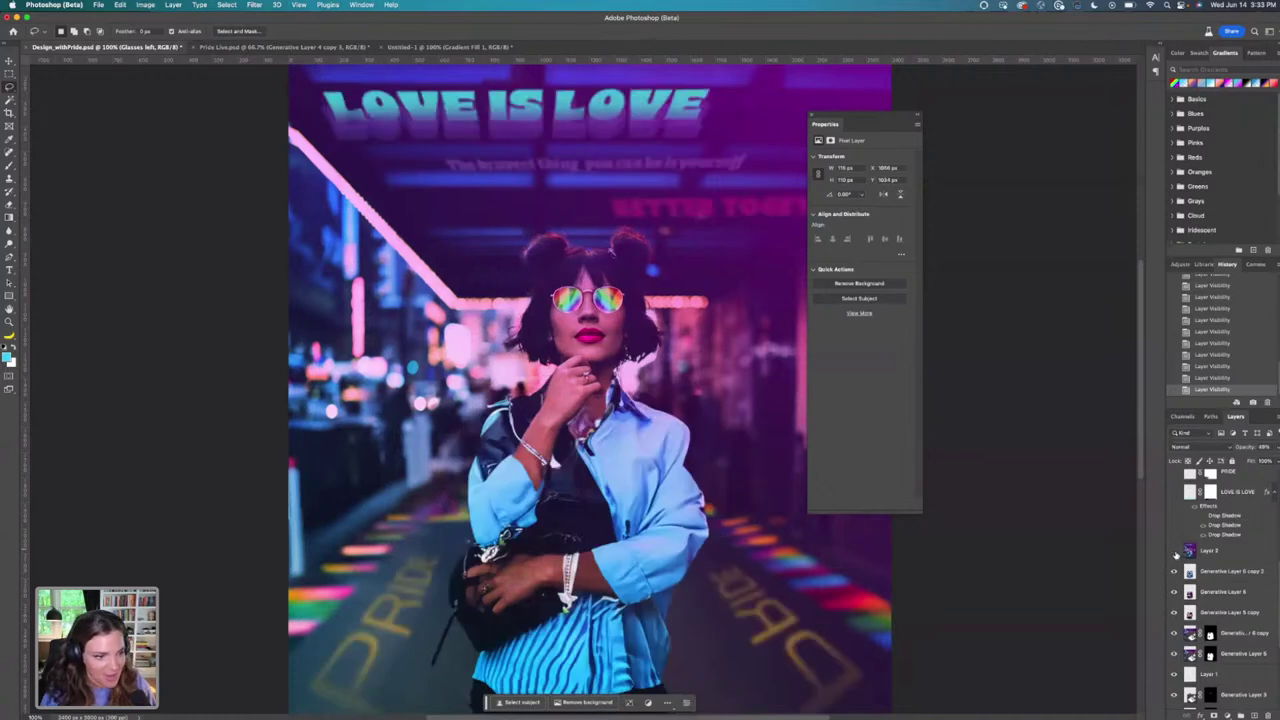
left_click(1175, 552)
left_click(1175, 552)
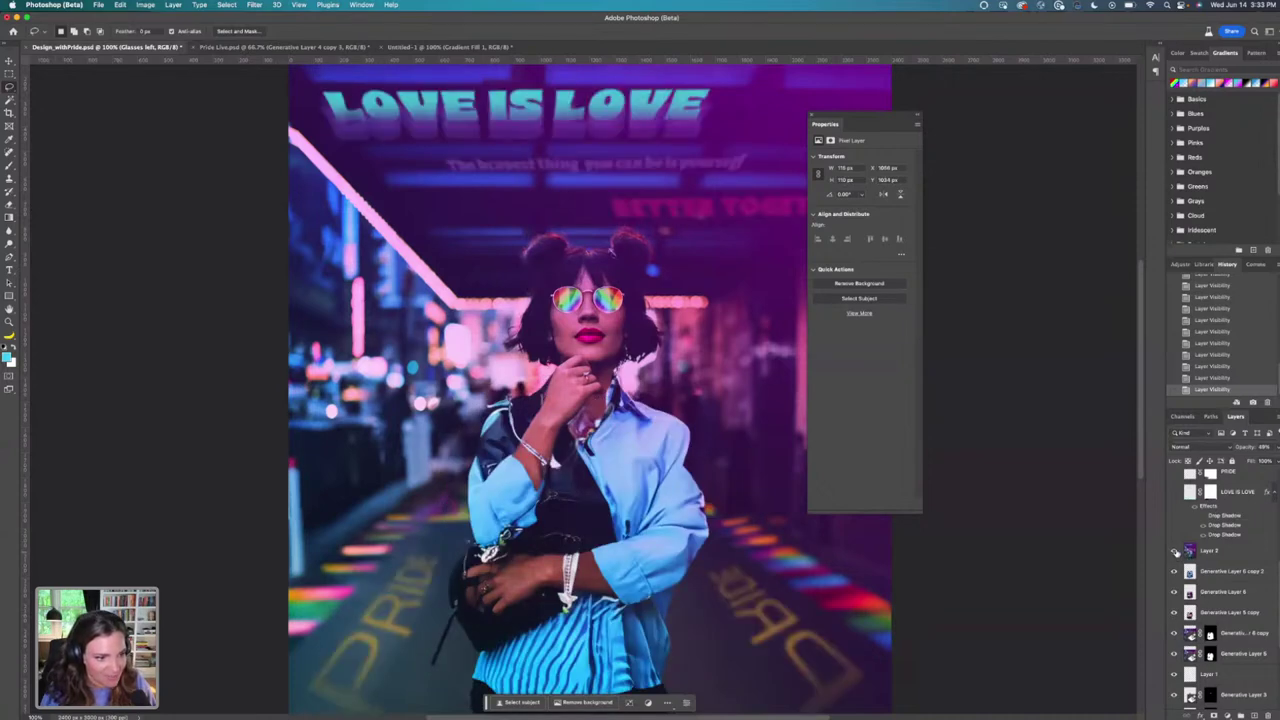
scroll(1176, 555, "up", 5)
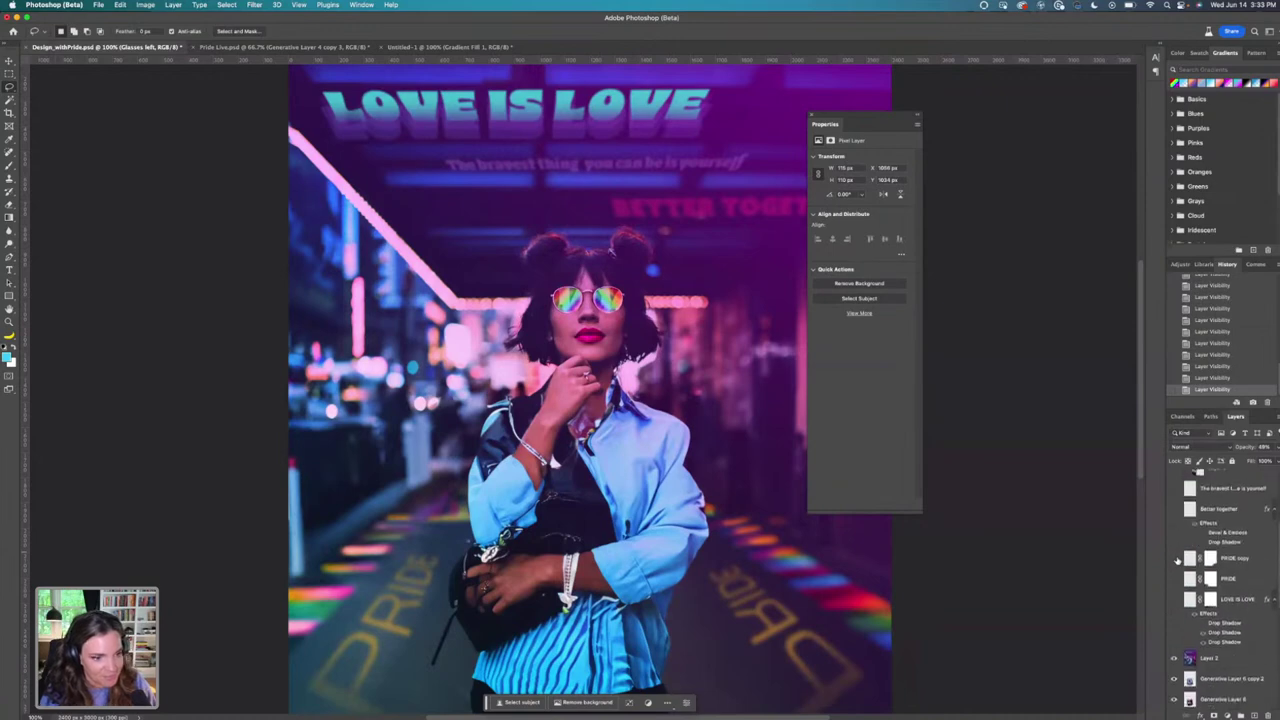
scroll(1178, 560, "up", 5)
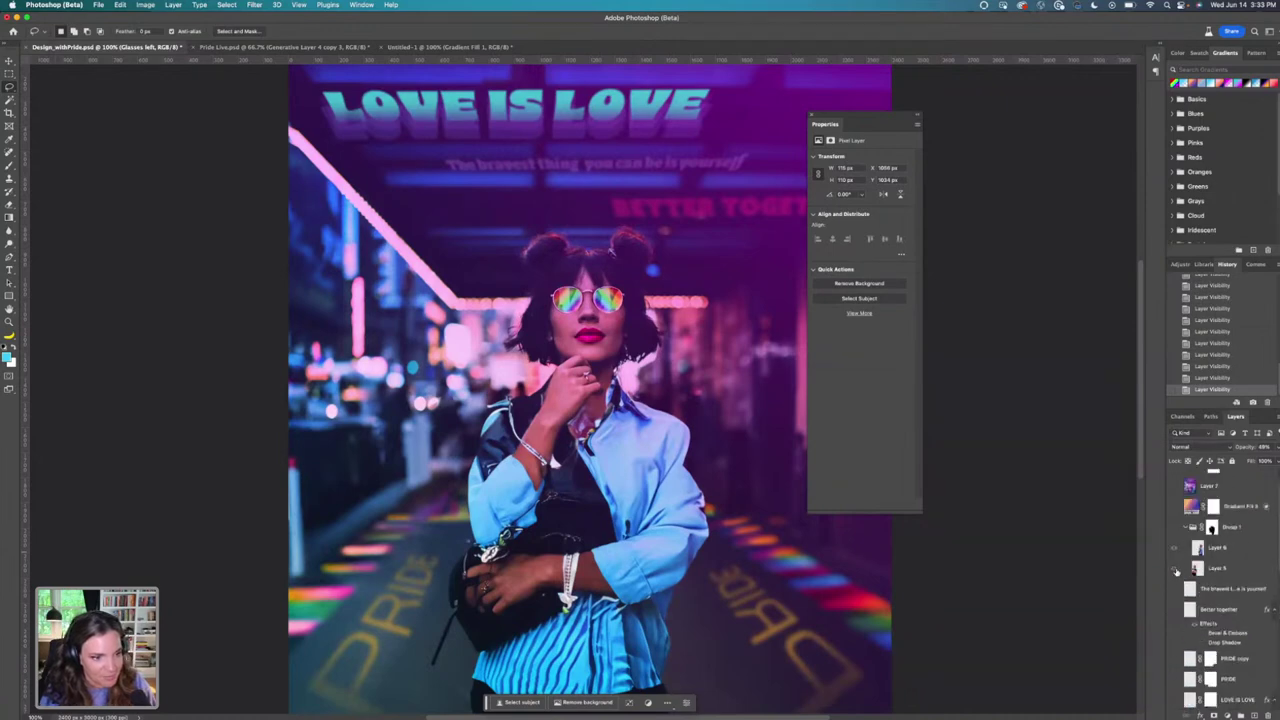
left_click(1176, 569)
left_click(1177, 562)
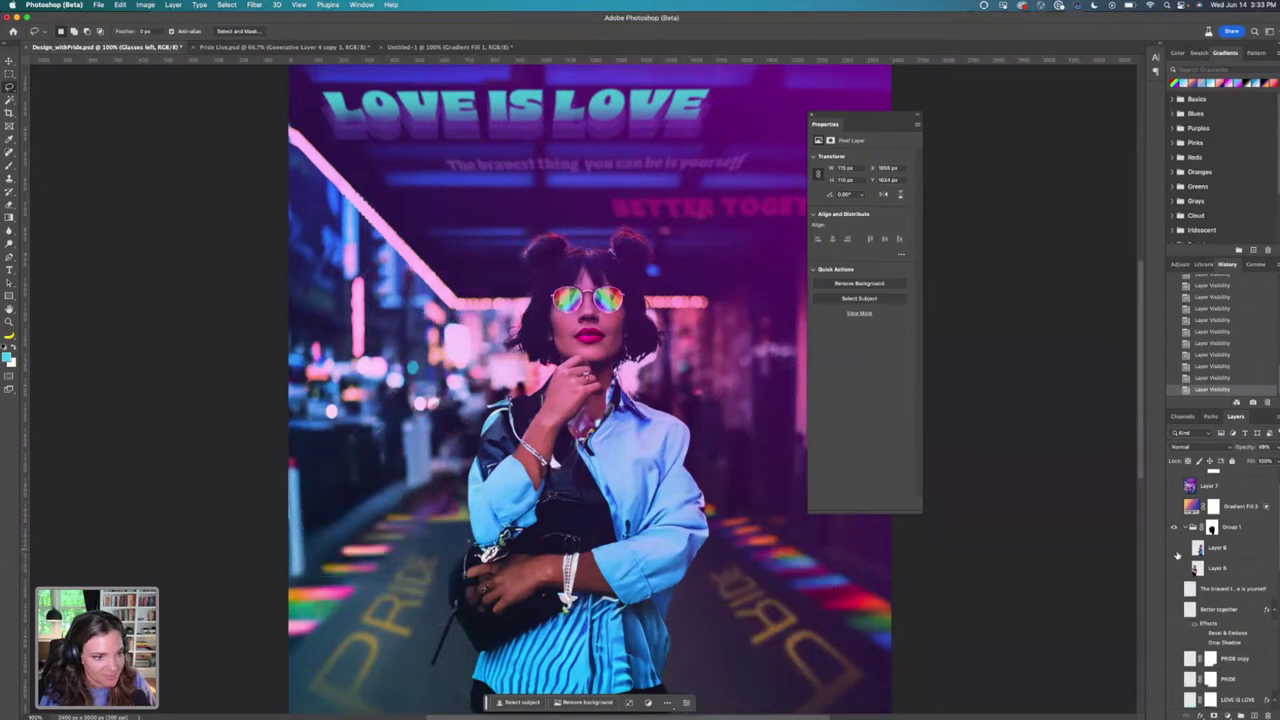
scroll(1185, 610, "down", 5)
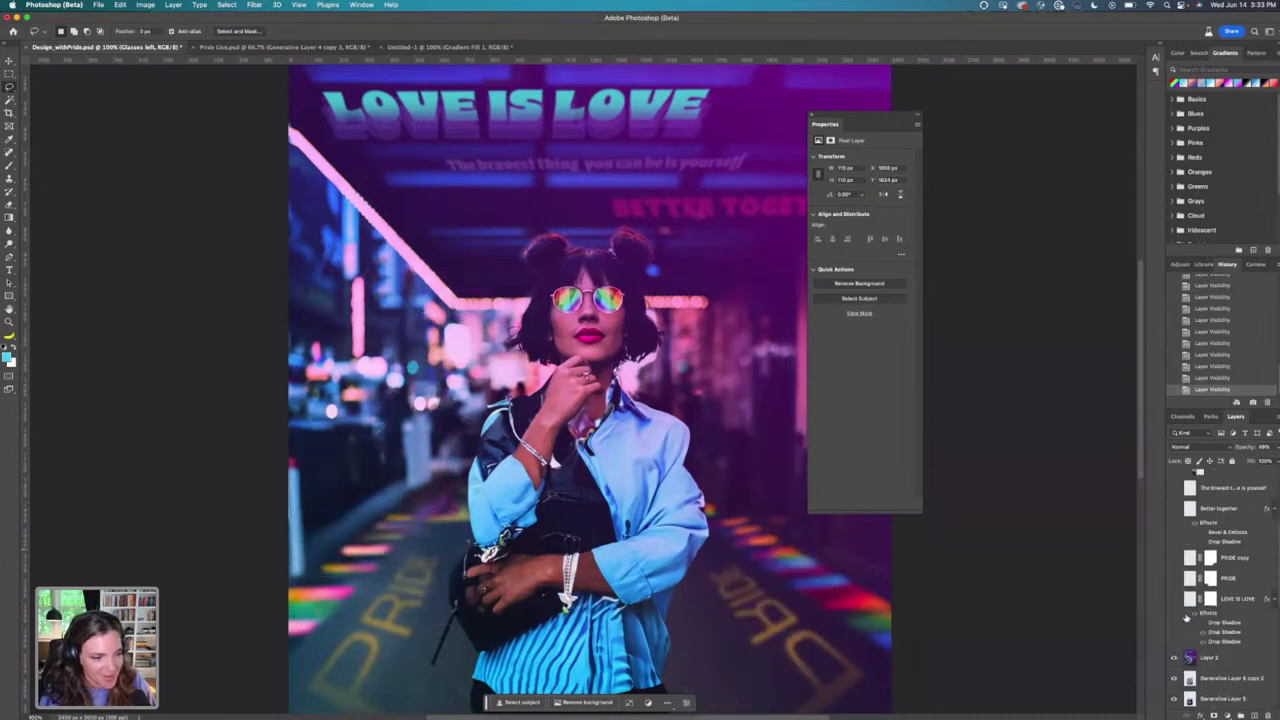
scroll(1182, 643, "up", 5)
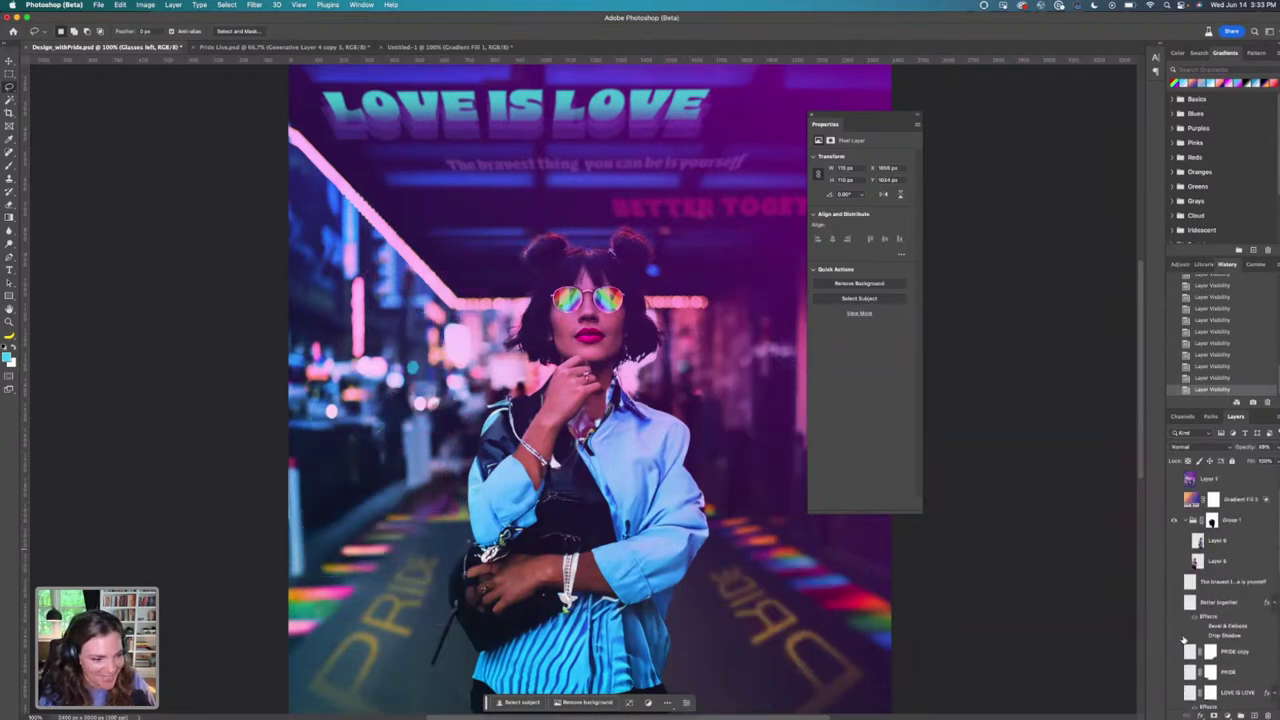
scroll(1184, 640, "up", 2)
scroll(1177, 530, "down", 6)
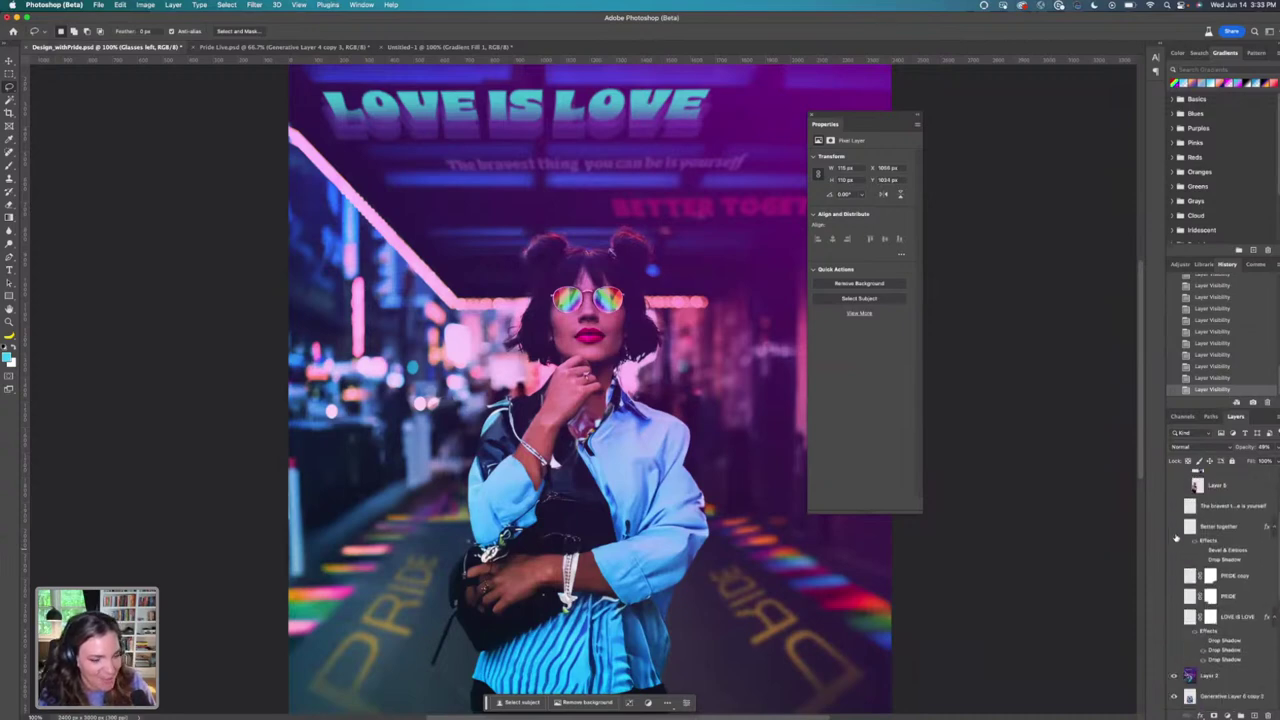
left_click(1174, 561)
left_click(1174, 561)
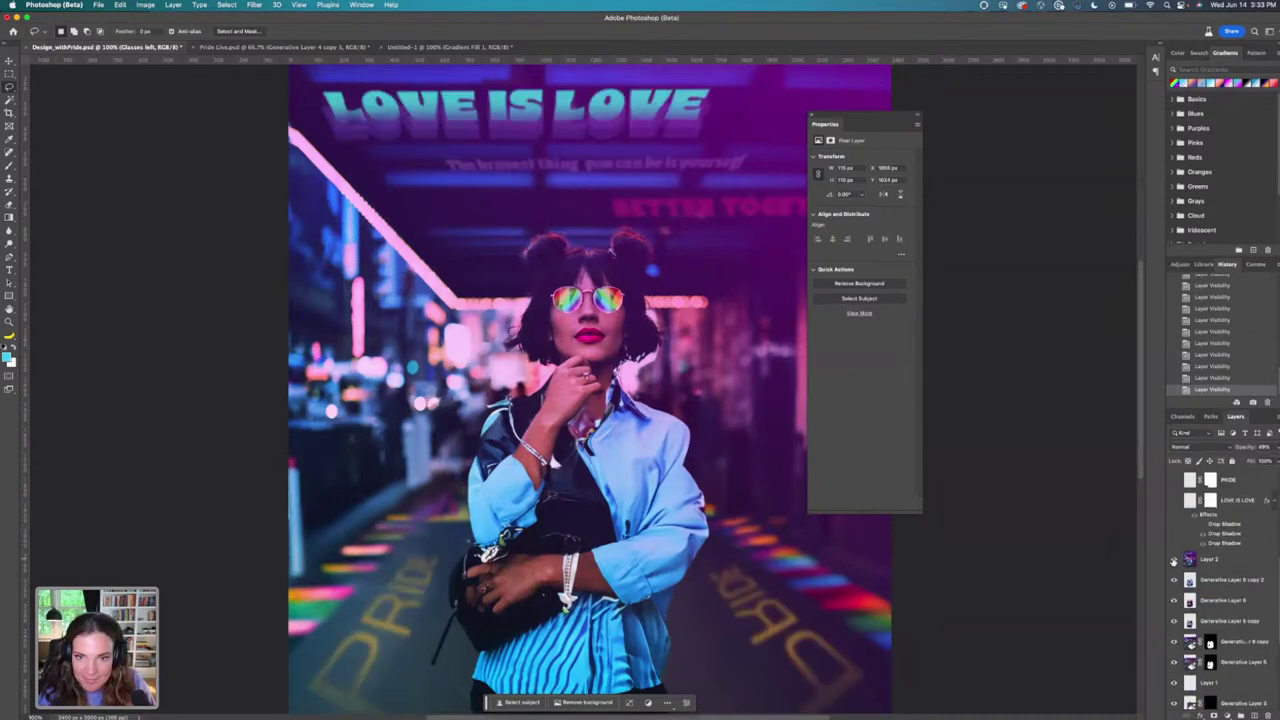
Select Layer 2, preview the bottom lettering, and reveal then hide the mirrored copies.
left_click(1187, 563)
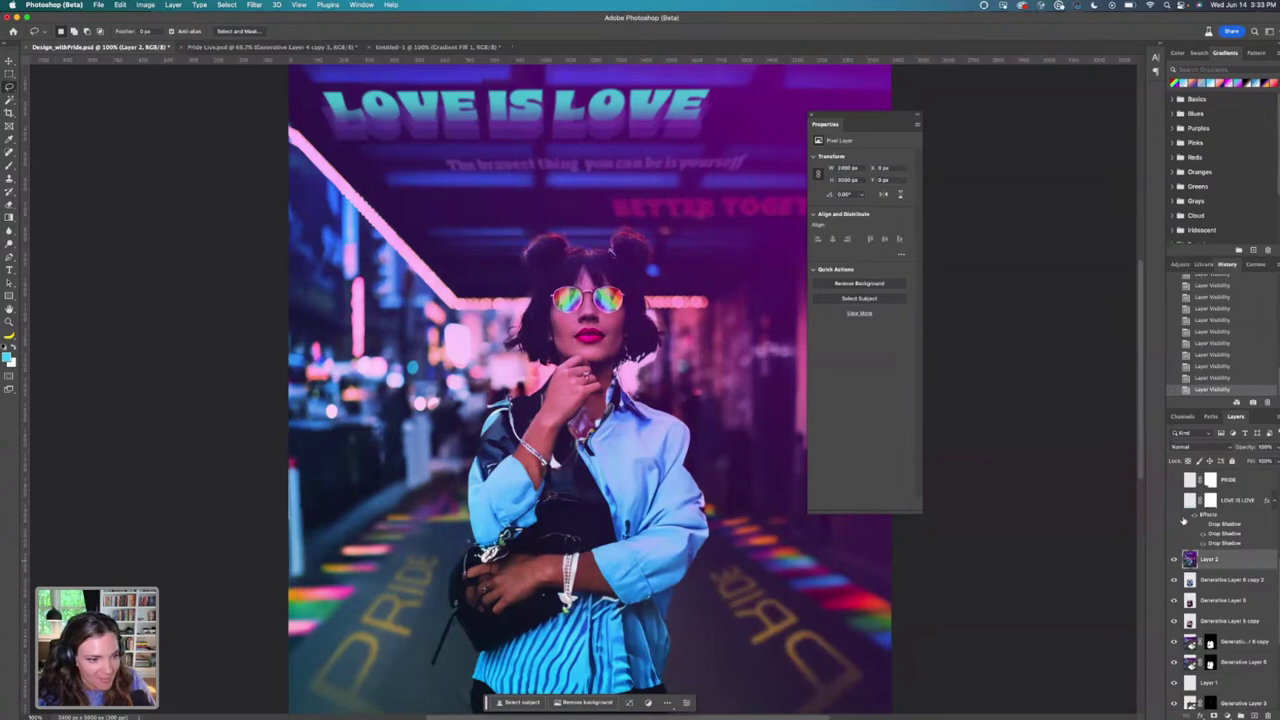
left_click(1173, 501)
left_click(1173, 501)
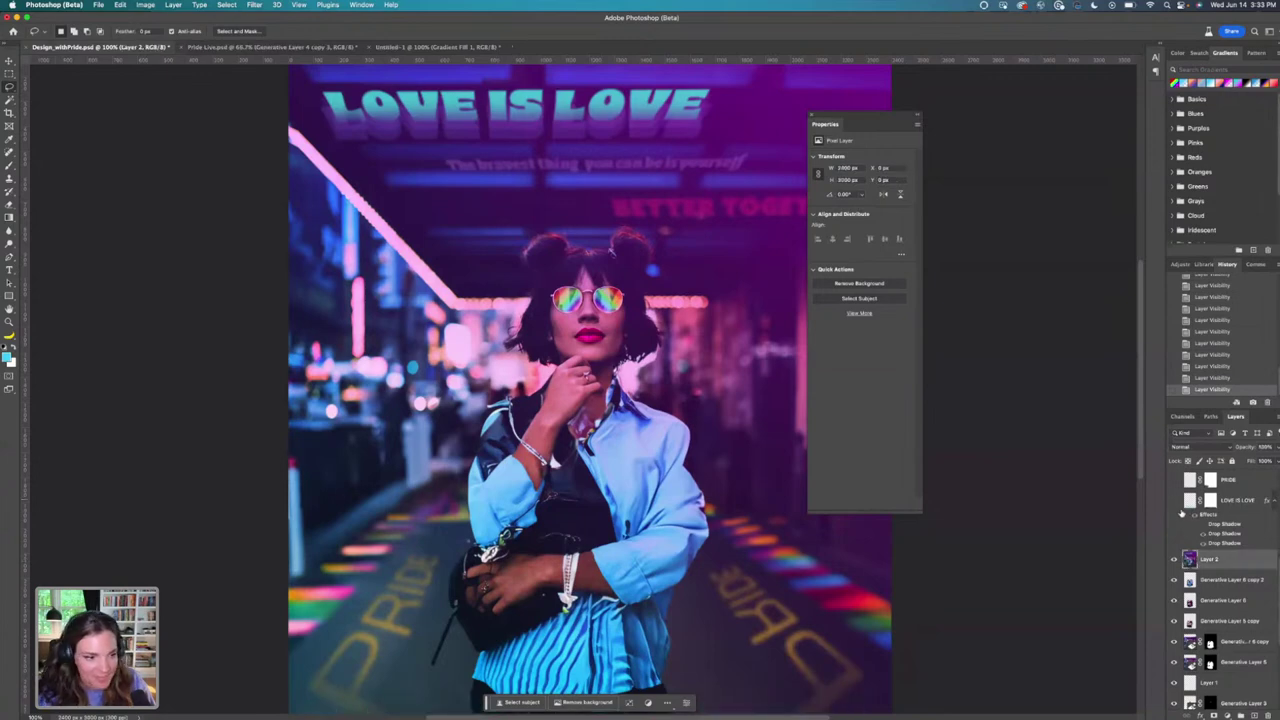
scroll(628, 482, "down", 2)
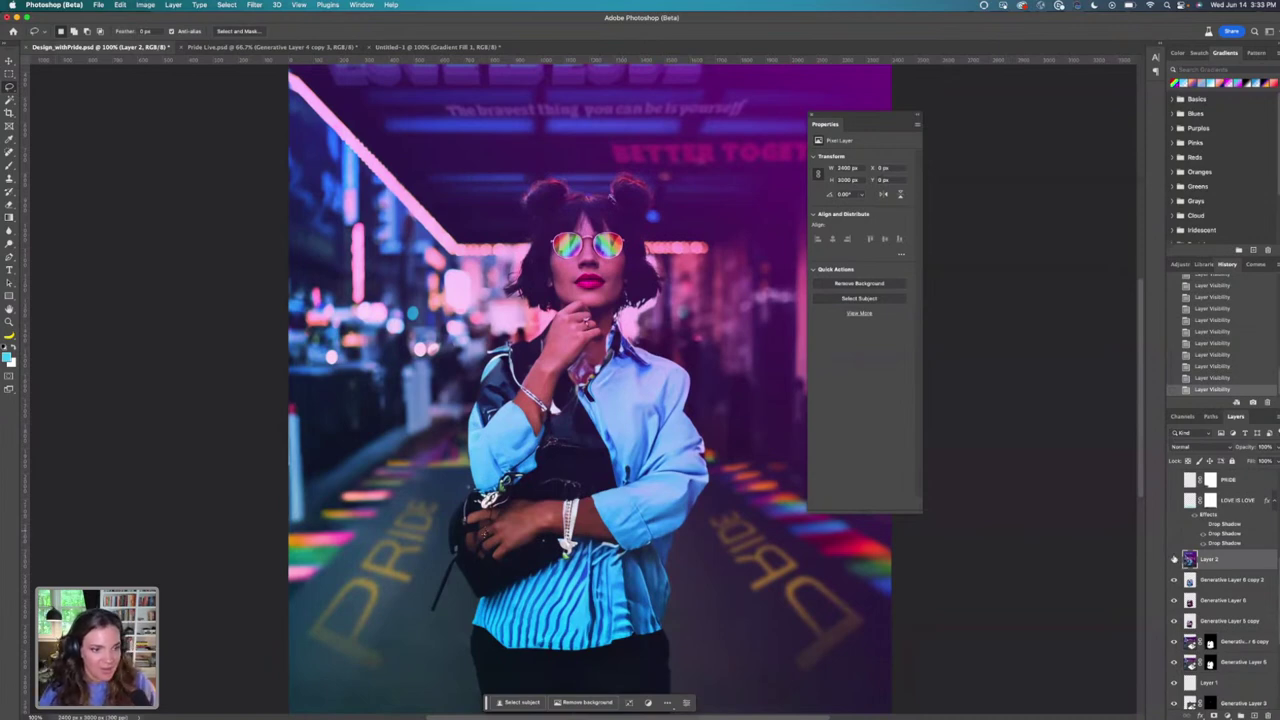
scroll(1174, 558, "up", 5)
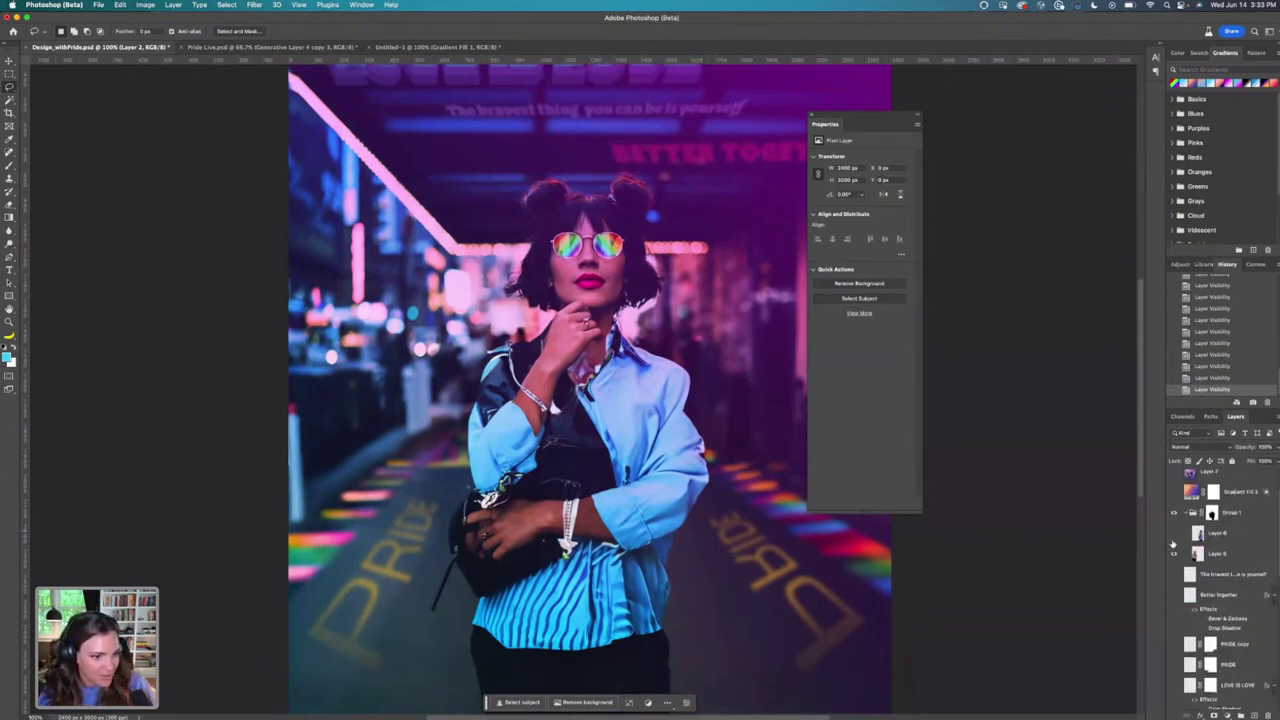
left_click_drag(1175, 548, 1174, 540)
left_click(1174, 534)
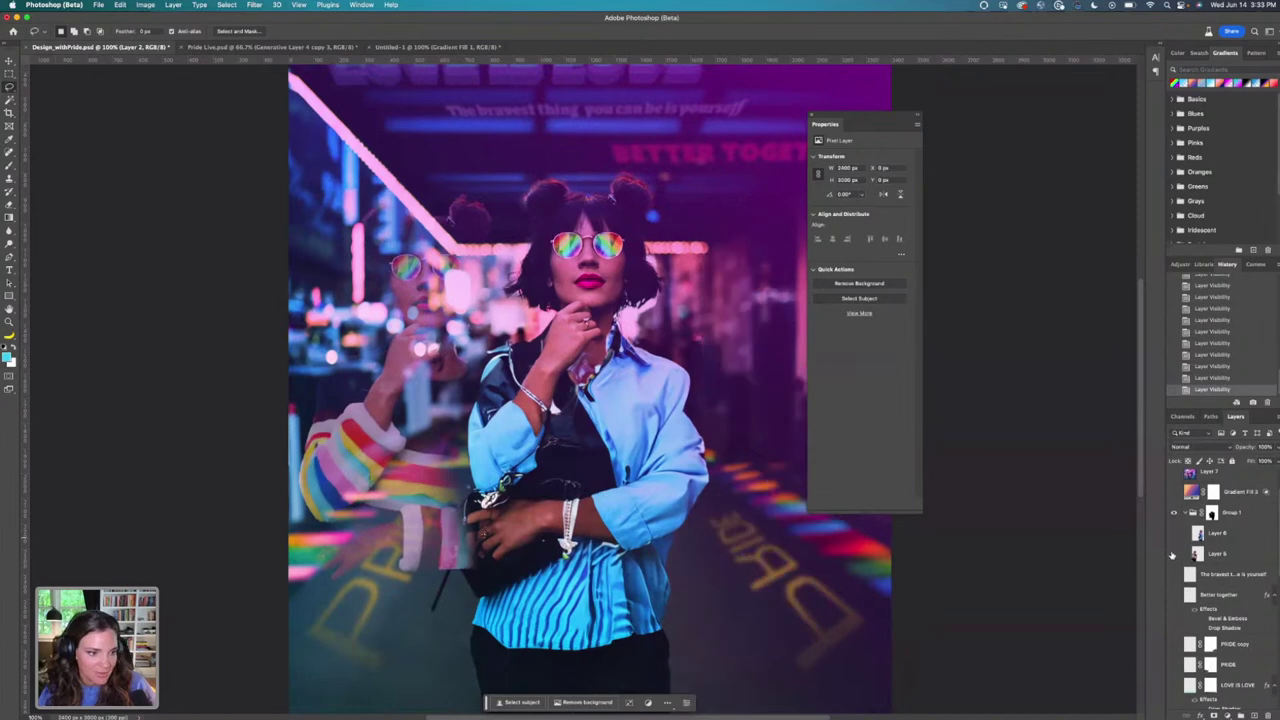
left_click(1174, 553)
scroll(1174, 565, "down", 5)
Hide the neon text and PRIDE floor lettering, and cycle outfits to the pink jacket.
left_click(1174, 576)
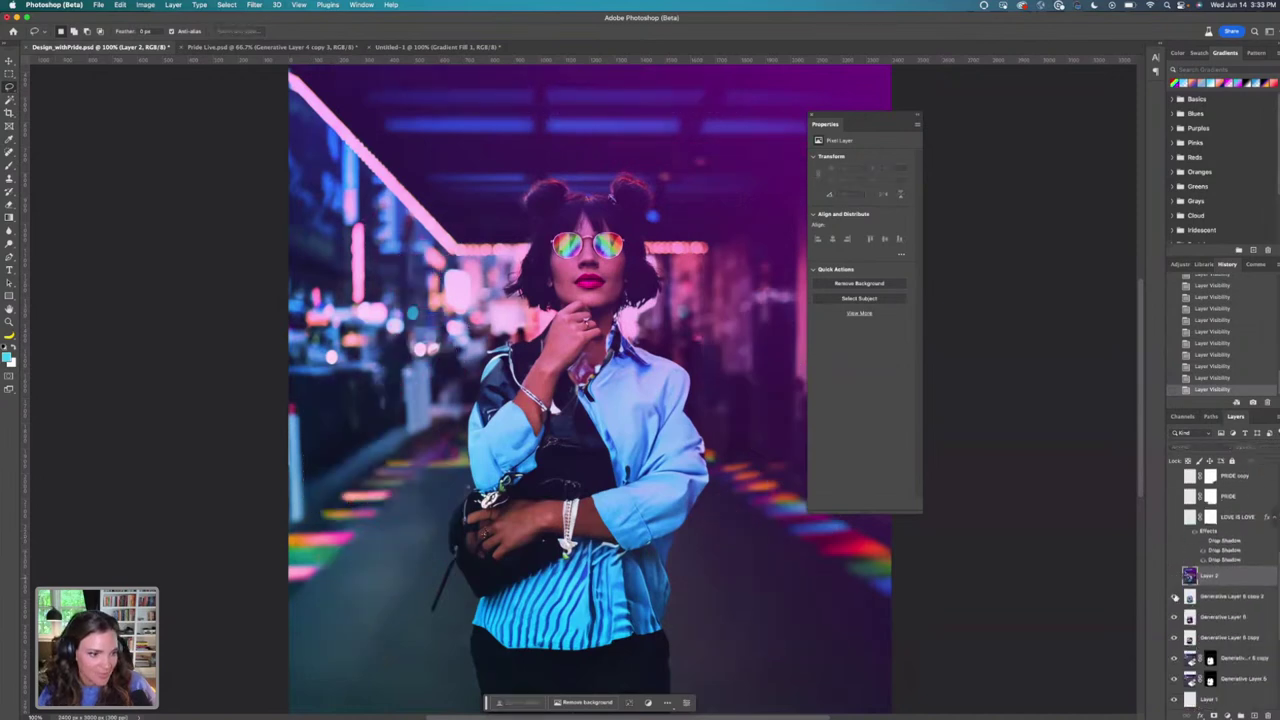
left_click(1174, 596)
left_click(1174, 616)
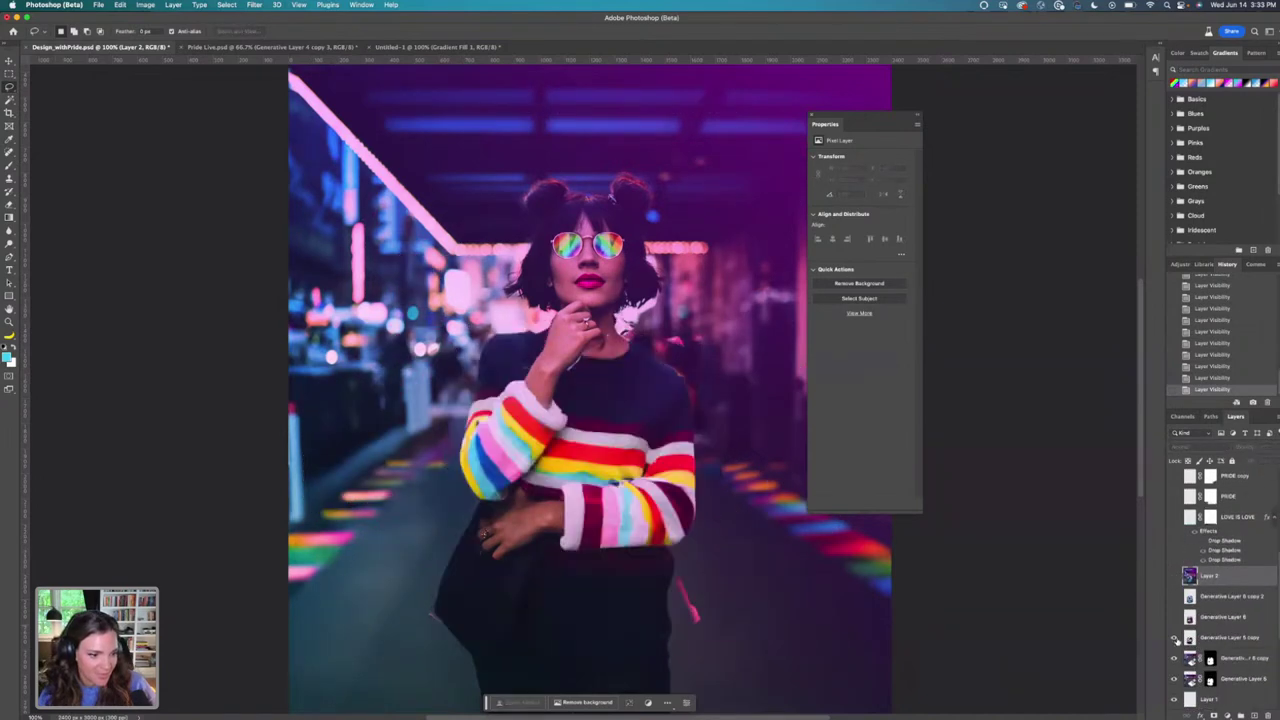
left_click(1174, 637)
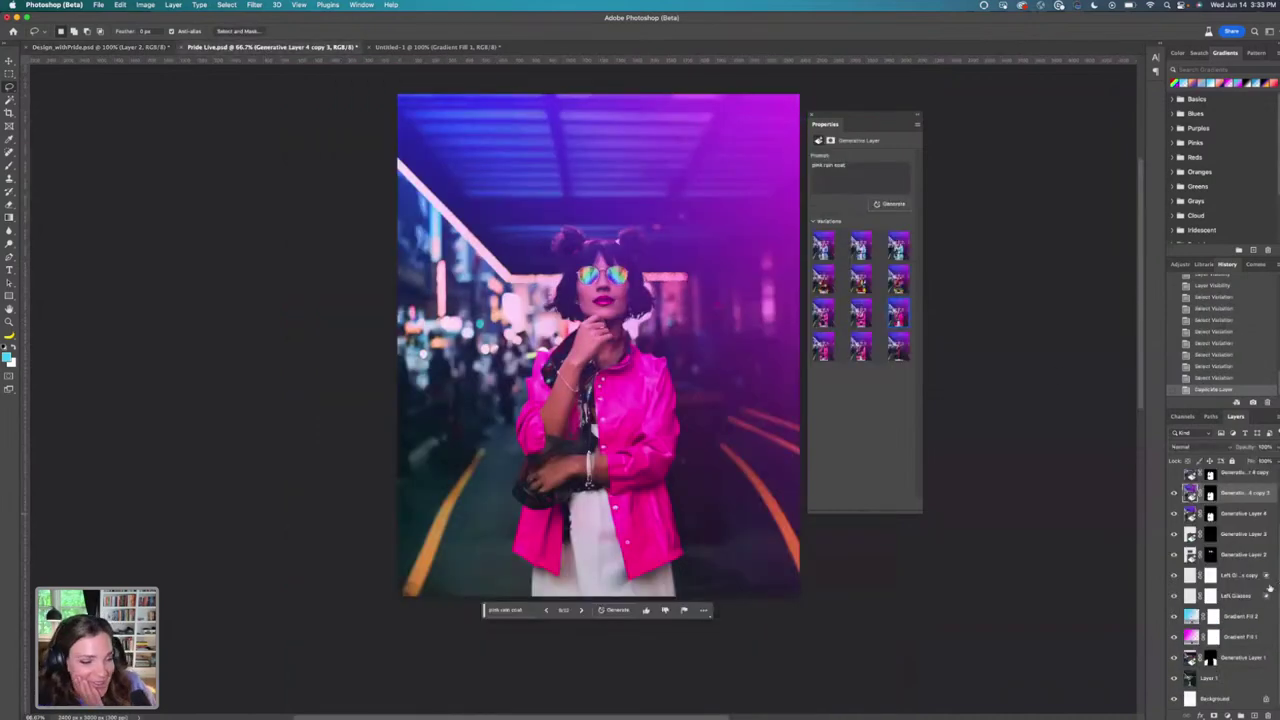
scroll(1236, 574, "up", 3)
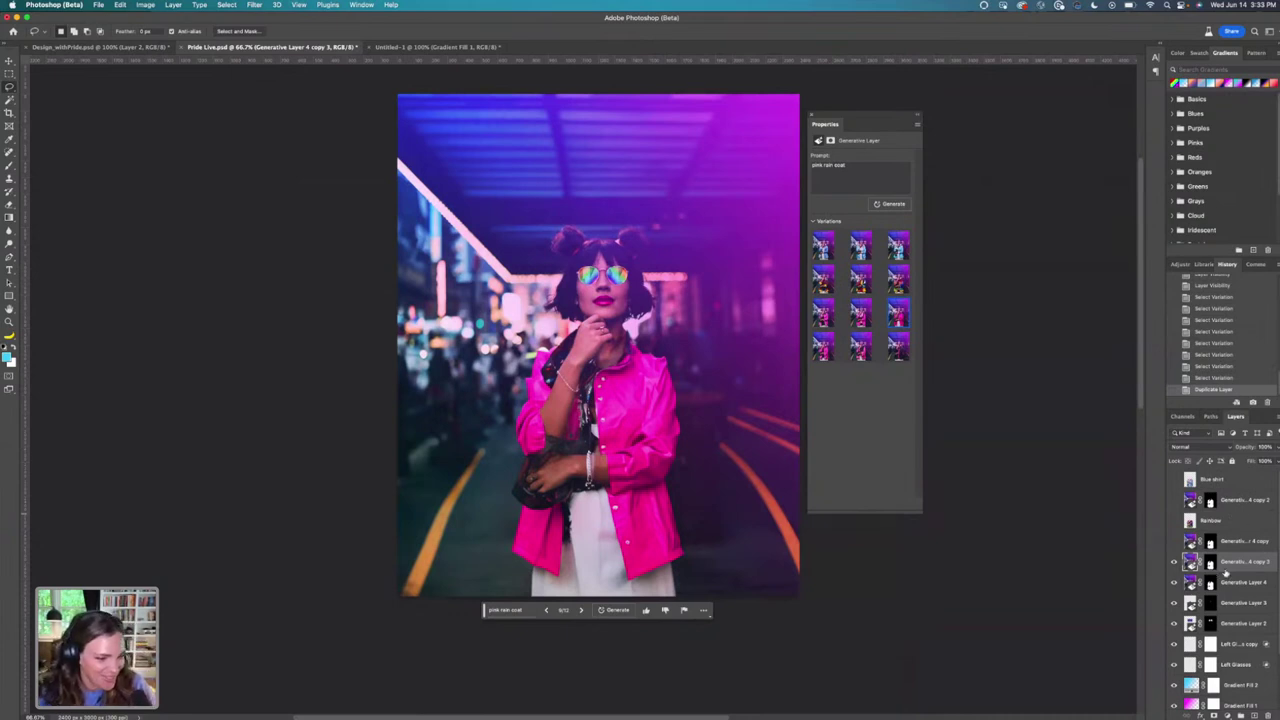
Flip the rainbow sweater and blue shirt layers on and off to compare outfits.
left_click(1174, 541)
left_click(1174, 541)
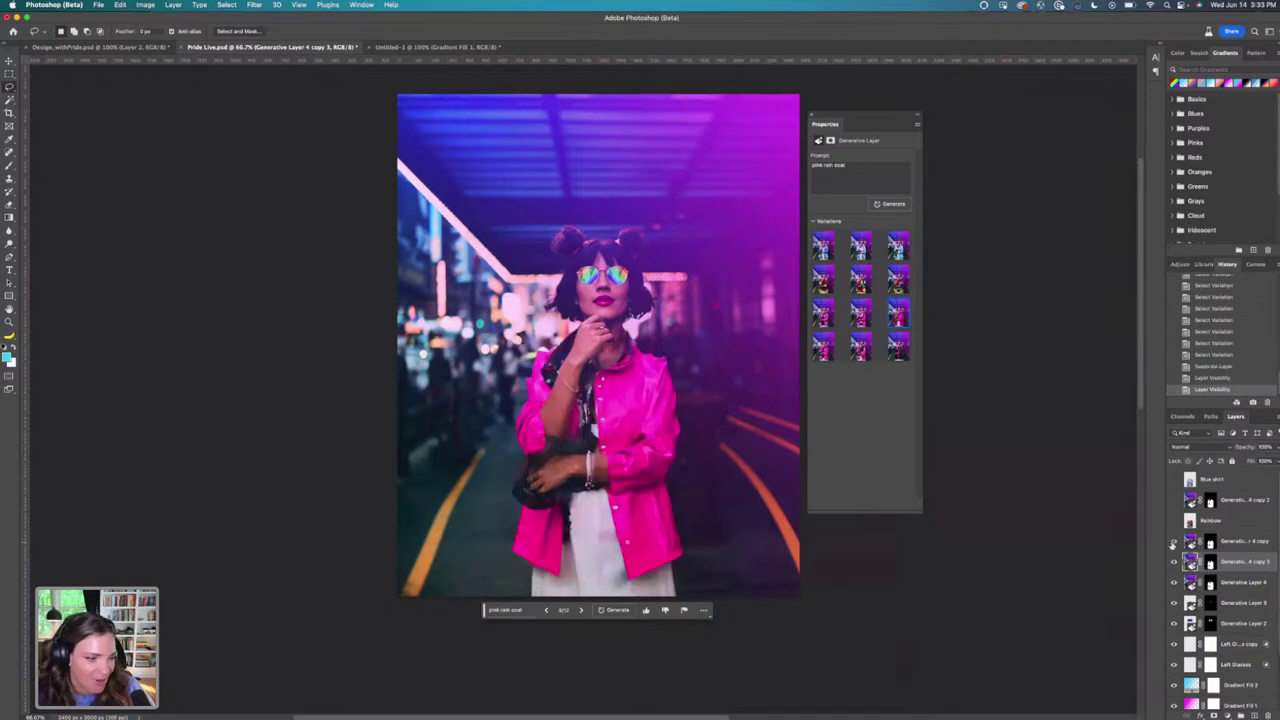
left_click(1174, 541)
left_click(1174, 541)
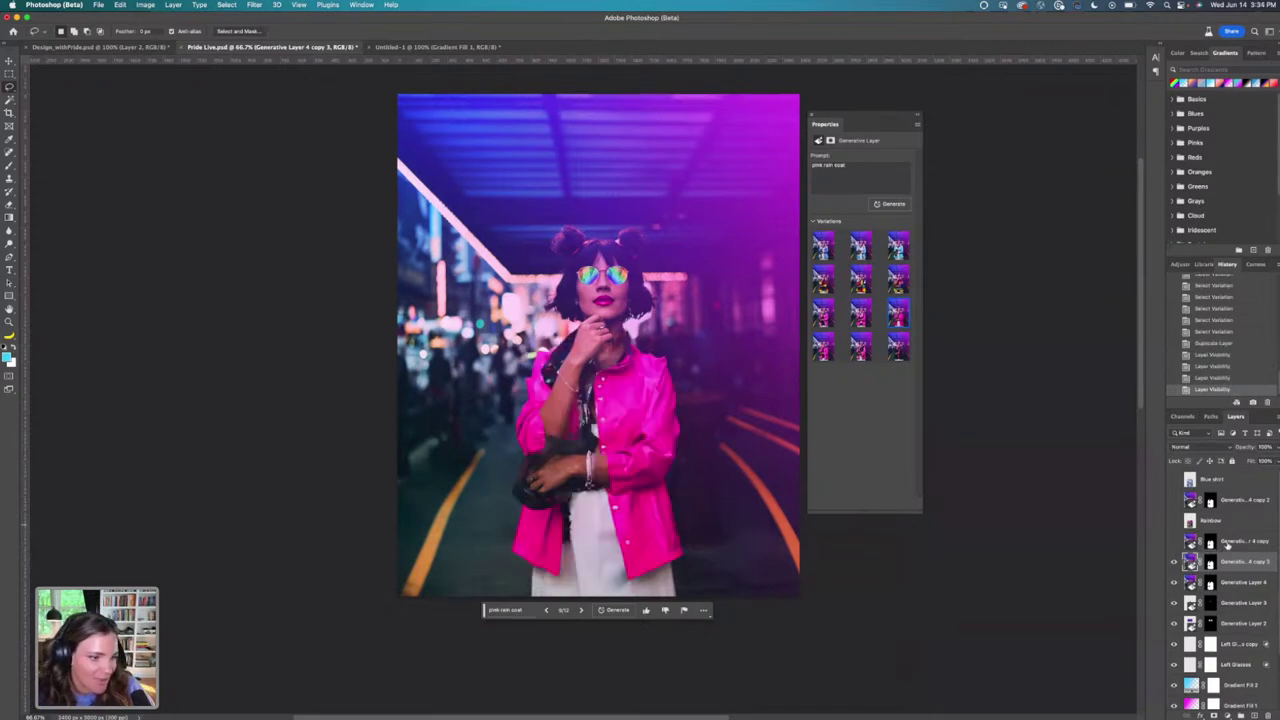
left_click(1174, 521)
left_click(1174, 521)
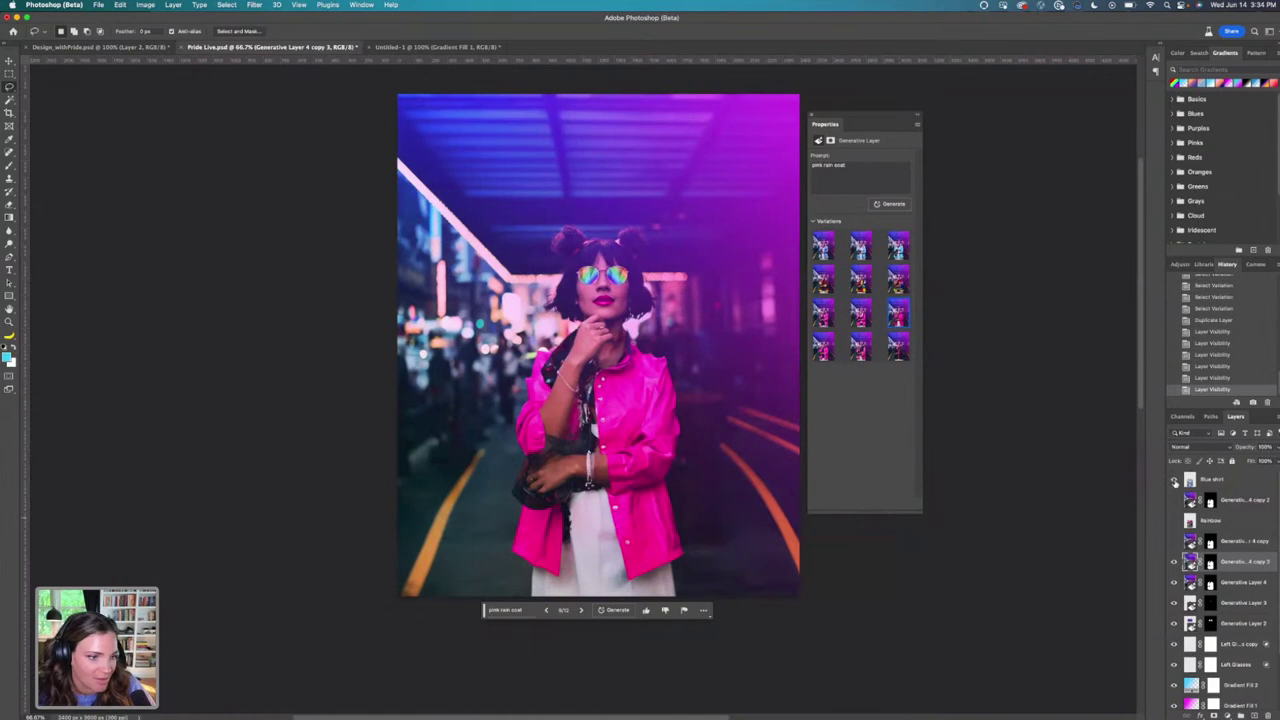
left_click(1174, 480)
left_click(1174, 480)
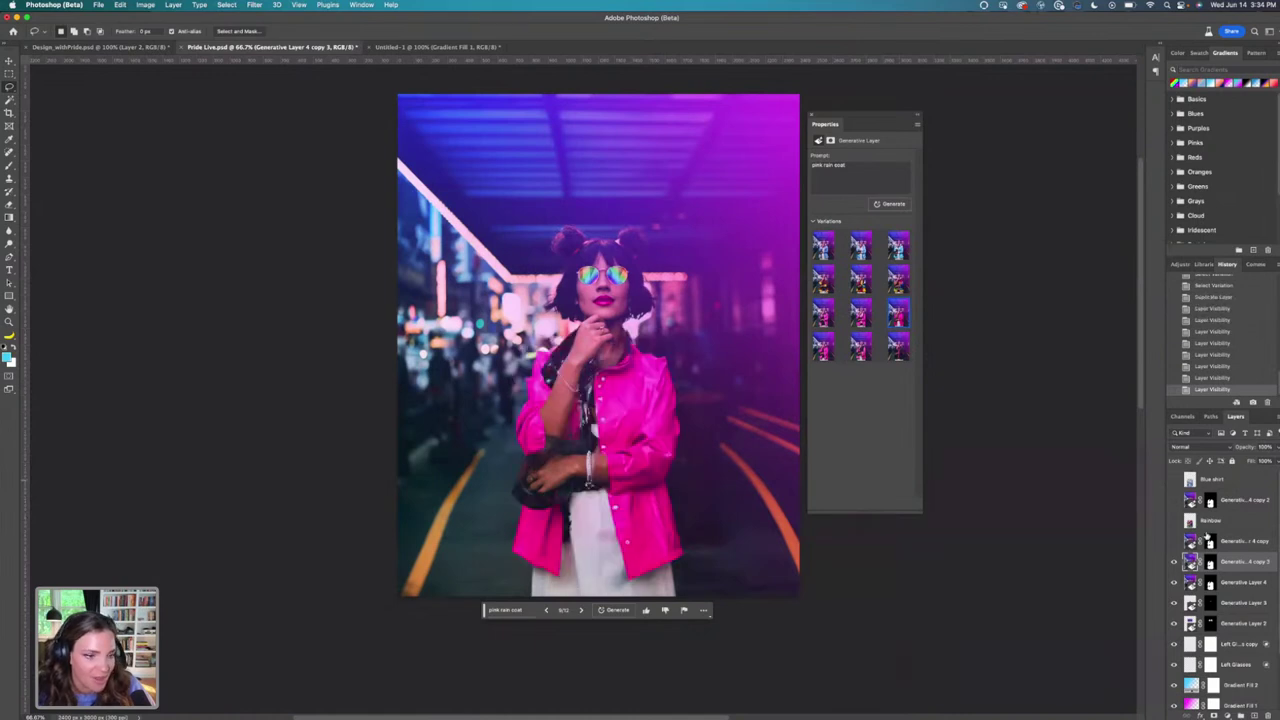
Show the rainbow sweater generative layer and select through the outfit layers.
left_click(1232, 503)
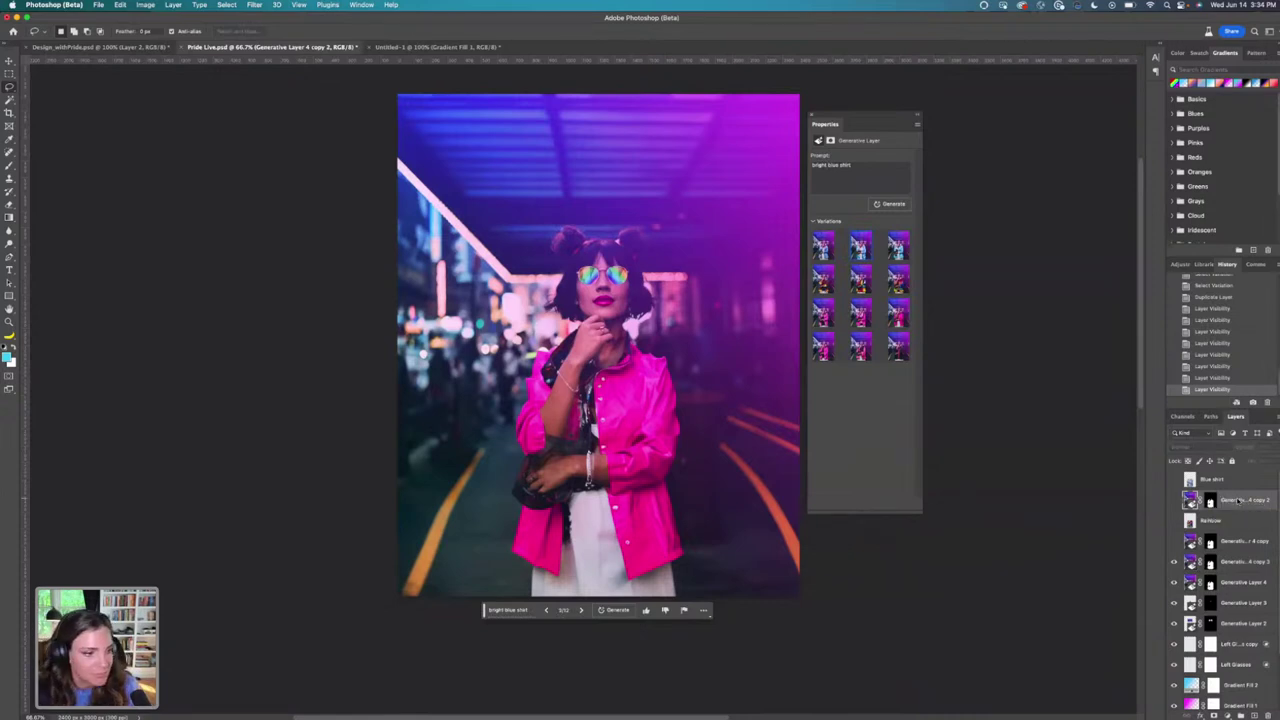
left_click(1243, 582)
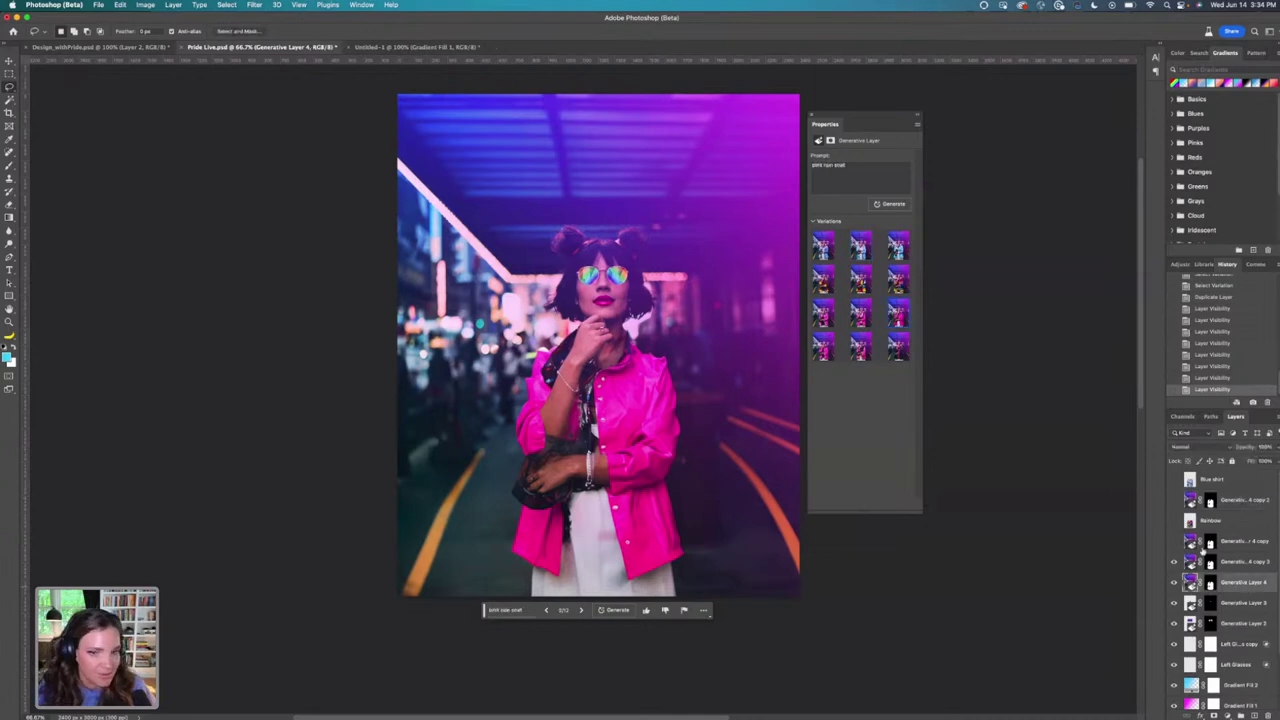
left_click(1175, 542)
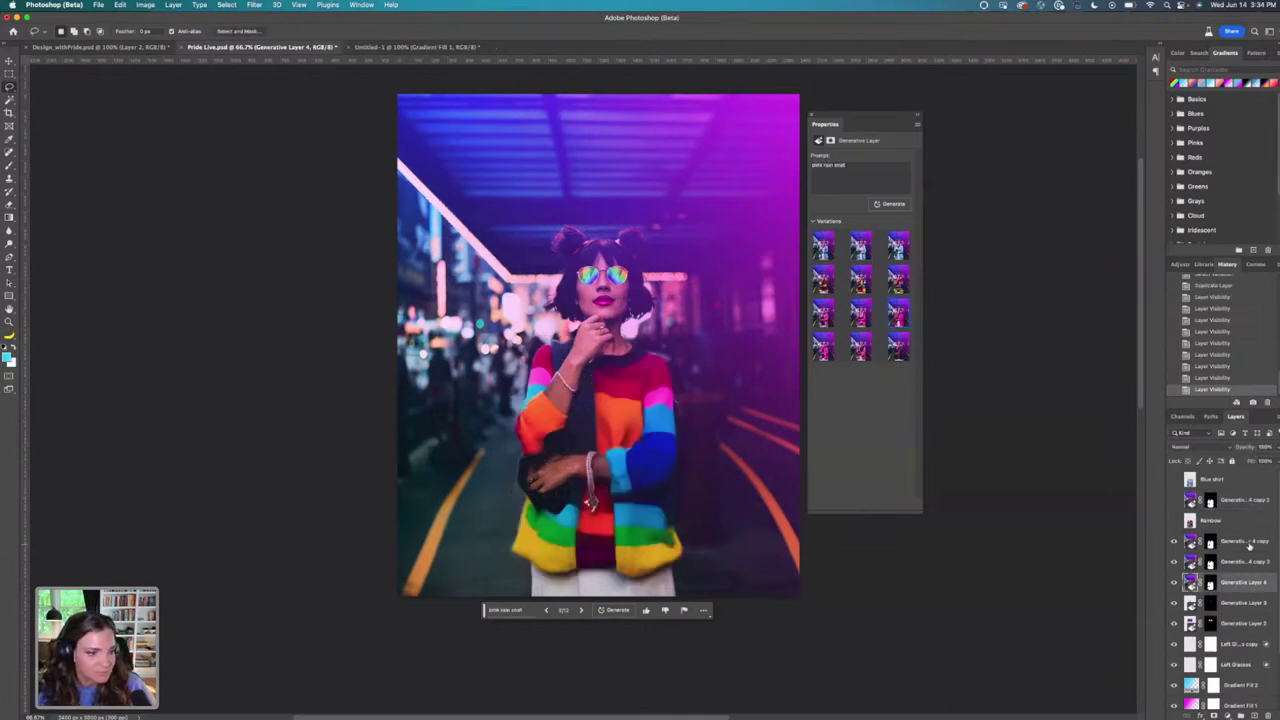
left_click(1248, 545)
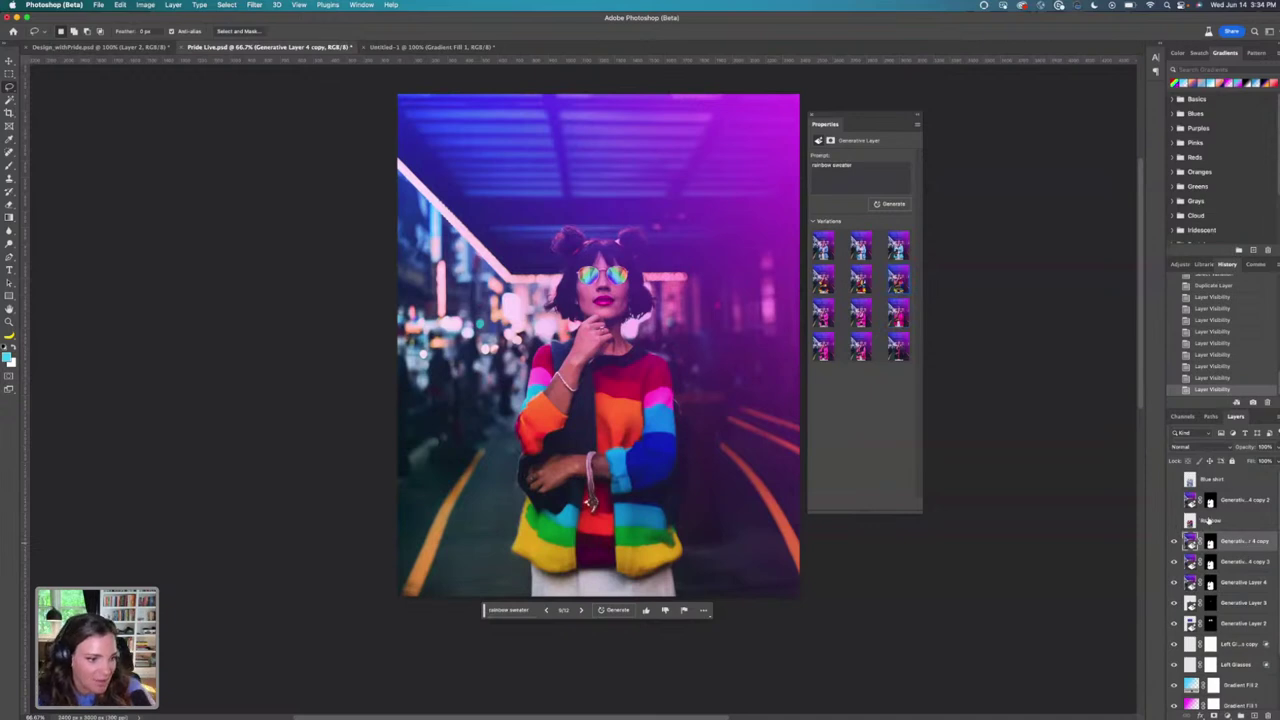
left_click(1208, 520)
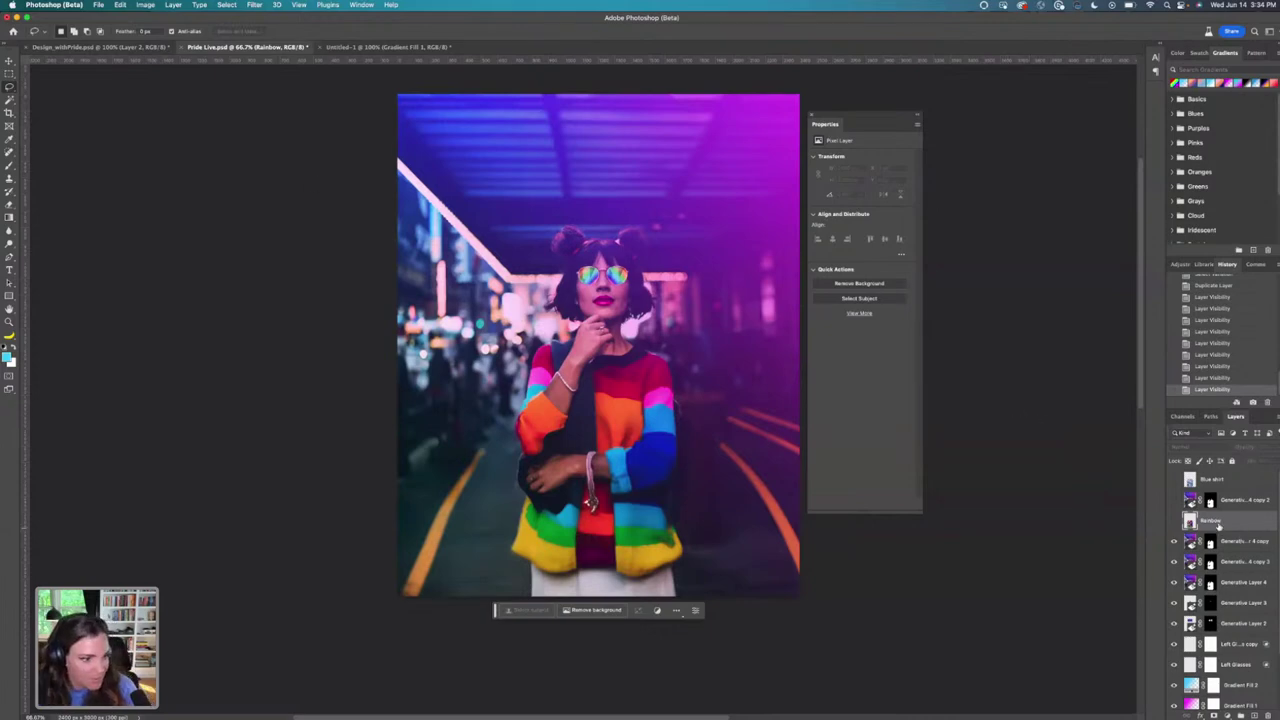
left_click(1240, 499)
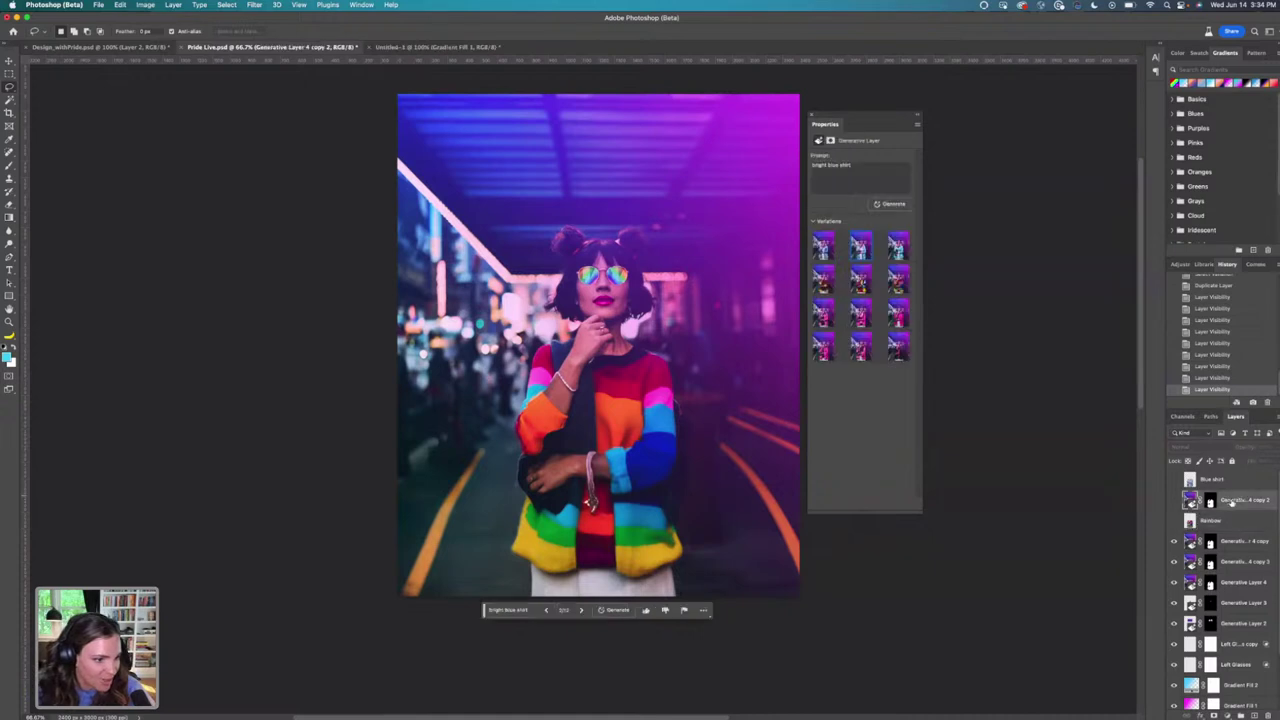
left_click(1221, 484)
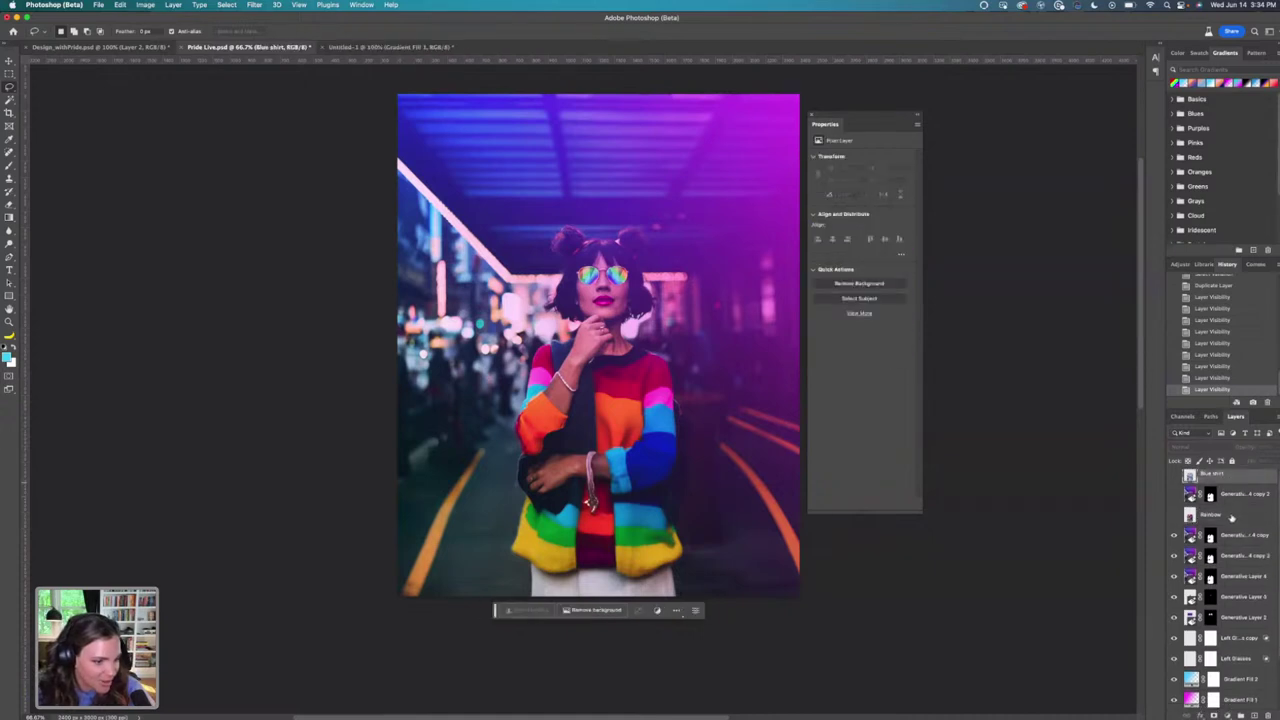
scroll(1232, 517, "up", 1)
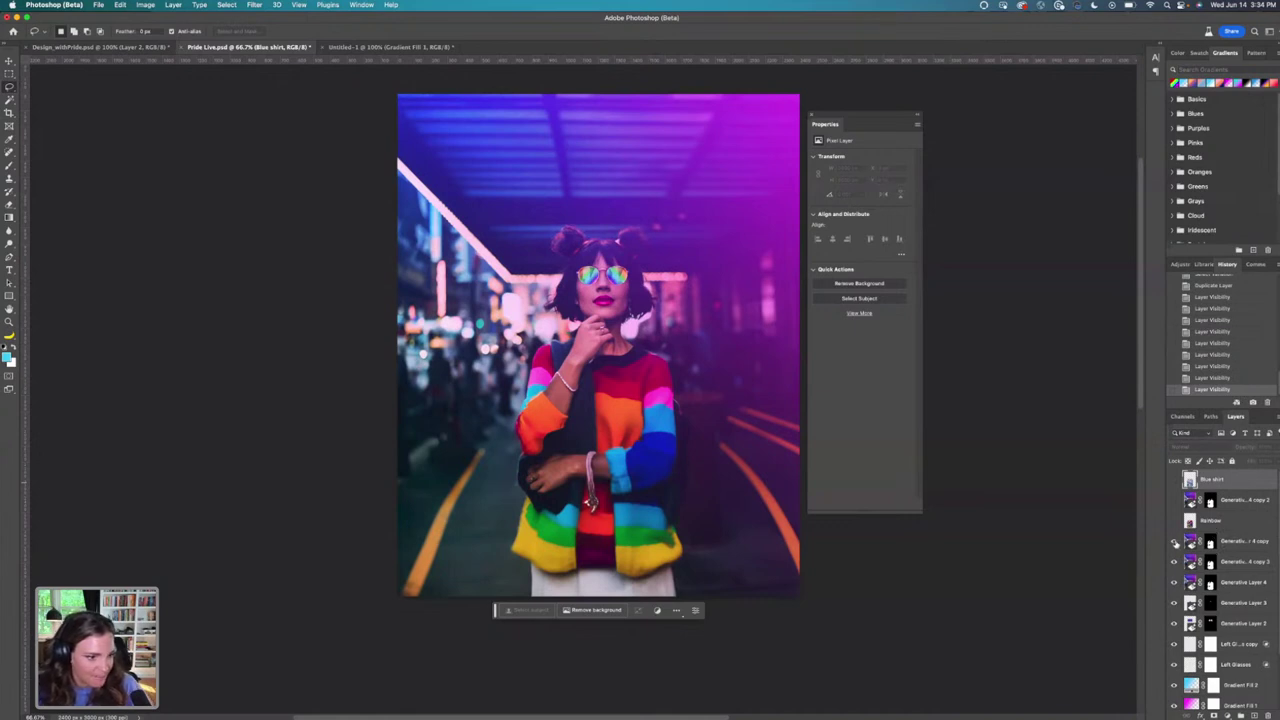
left_click(1260, 546)
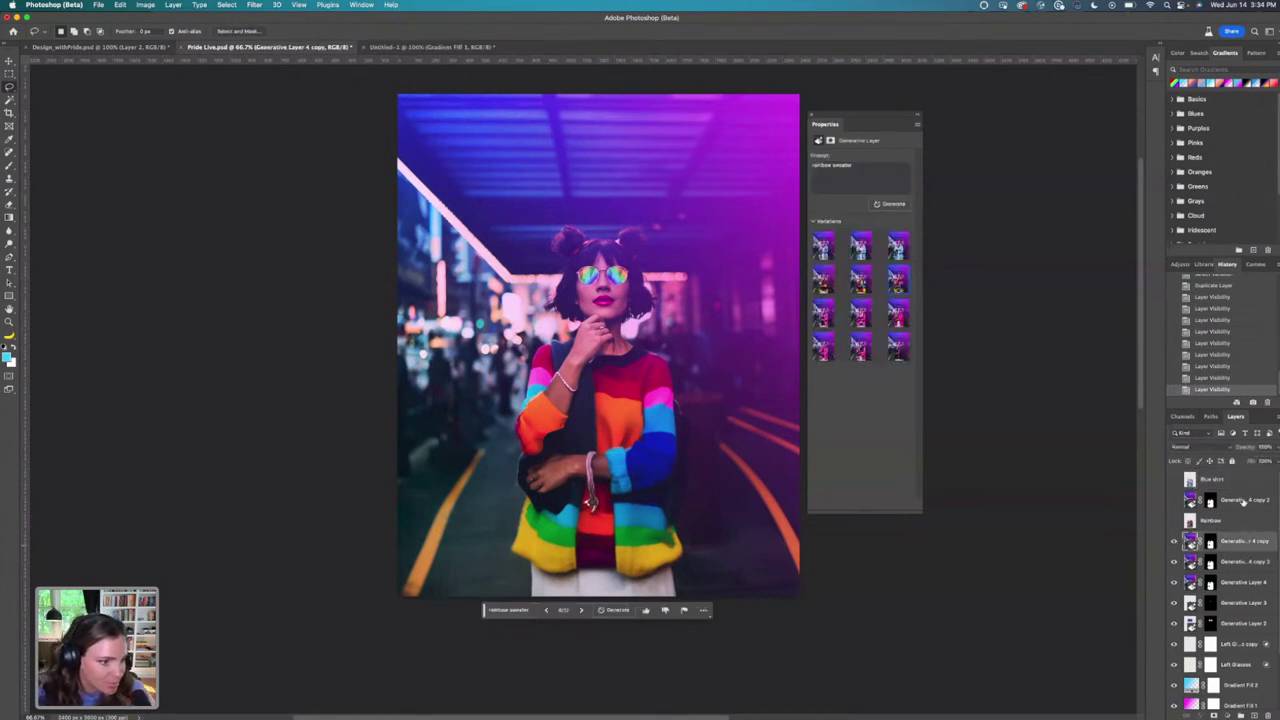
Delete the bright blue shirt, rainbow sweater and leftover generative copy layers.
left_click(1243, 502)
key("Delete")
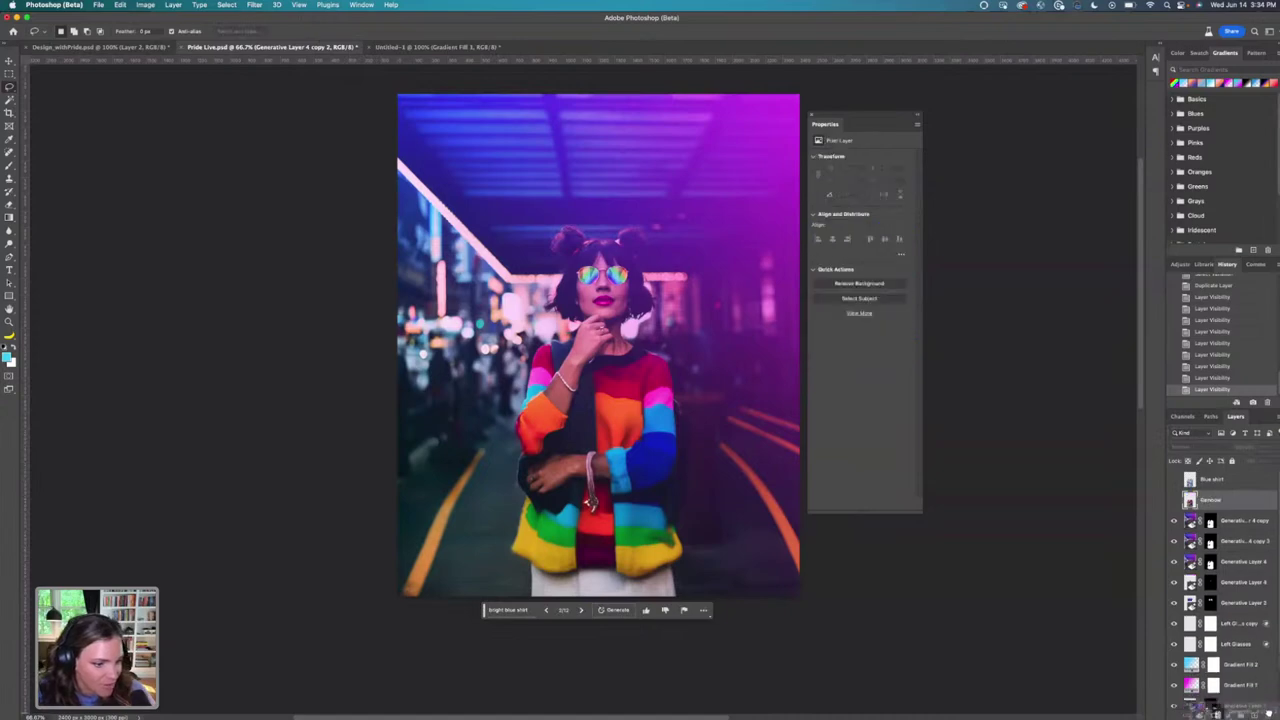
left_click(1174, 521)
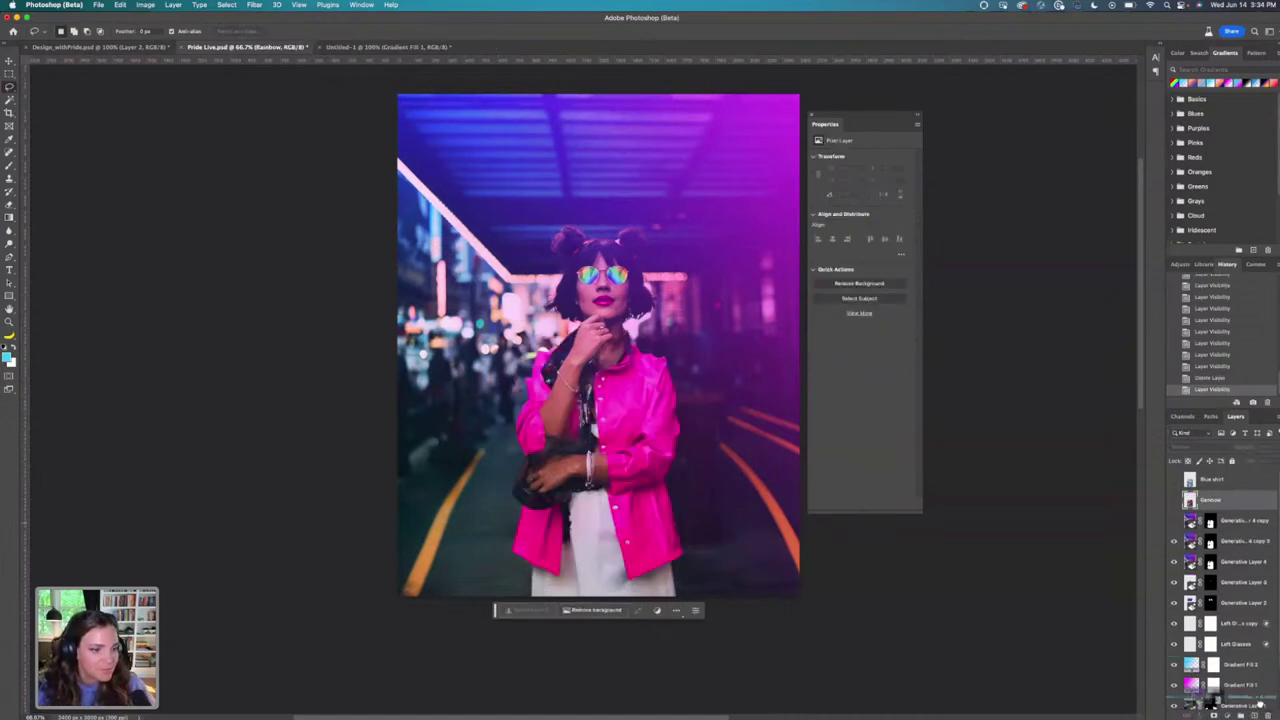
left_click_drag(1212, 707, 1267, 714)
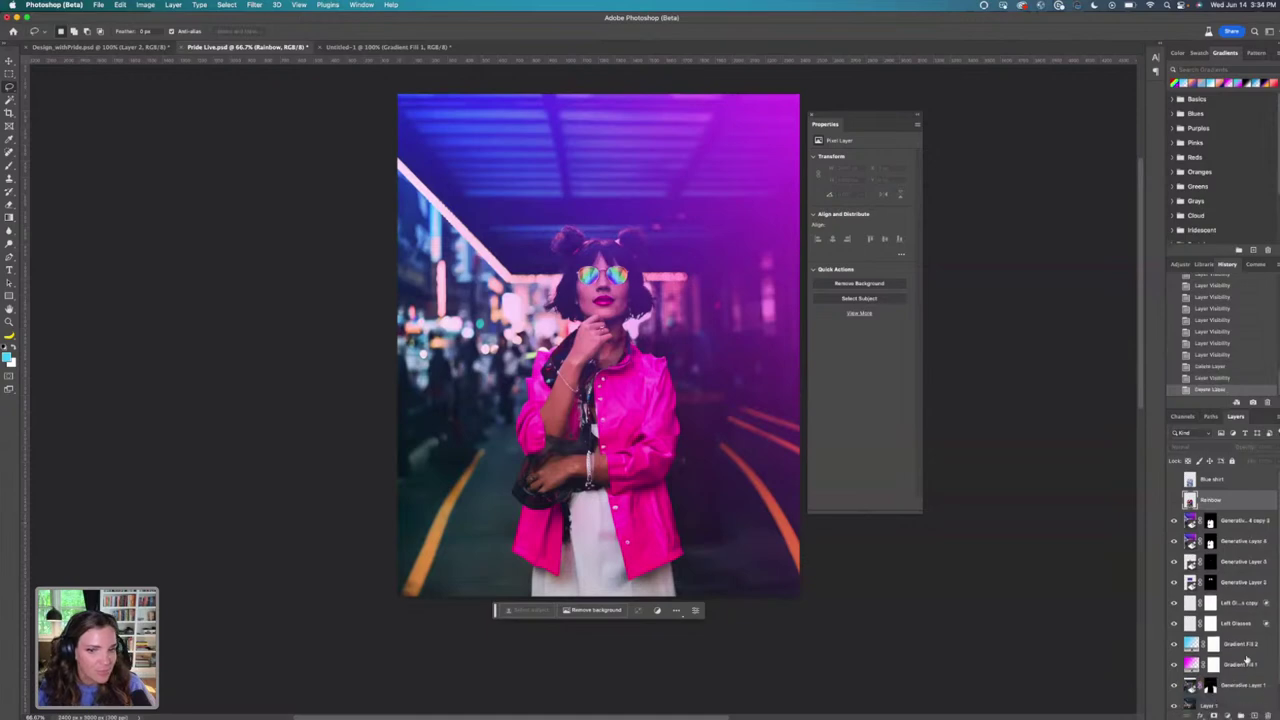
left_click(1174, 521)
left_click_drag(1233, 524, 1267, 714)
Stamp visible (Cmd+Opt+Shift+E) the pink-jacket, rainbow-sweater and blue-shirt looks into new layers.
left_click(1189, 520)
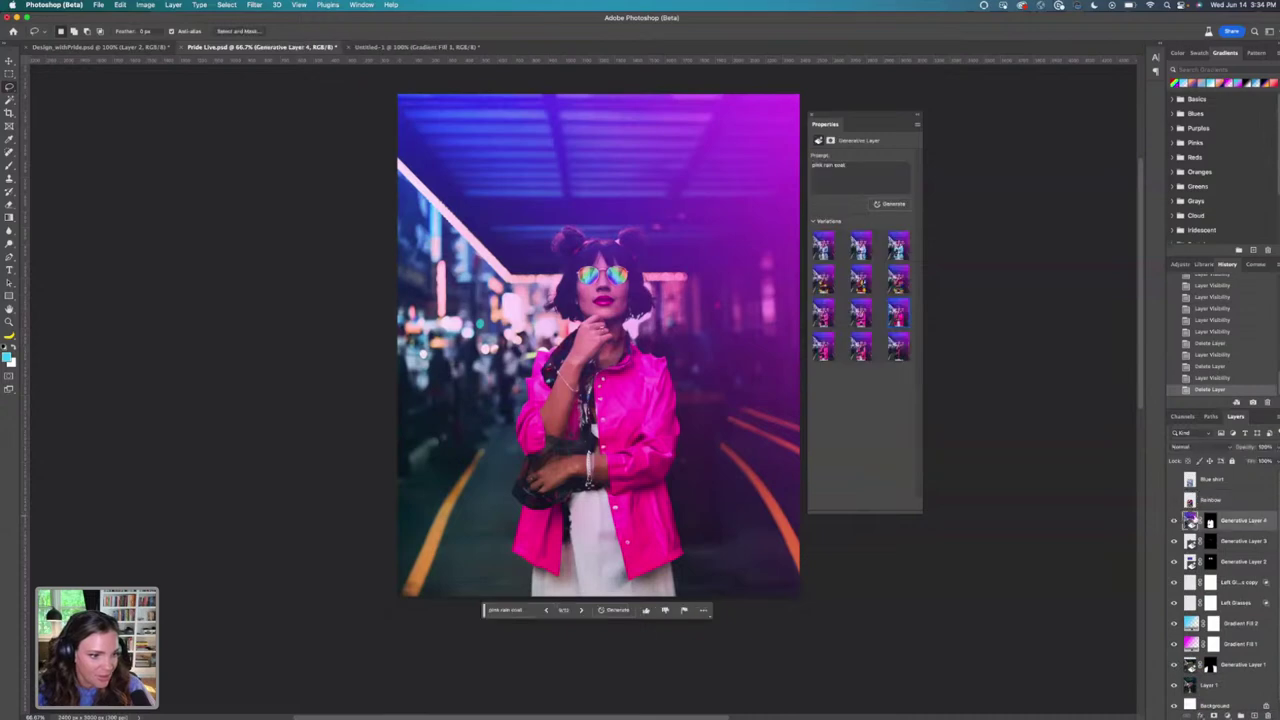
key("super+alt+shift+e")
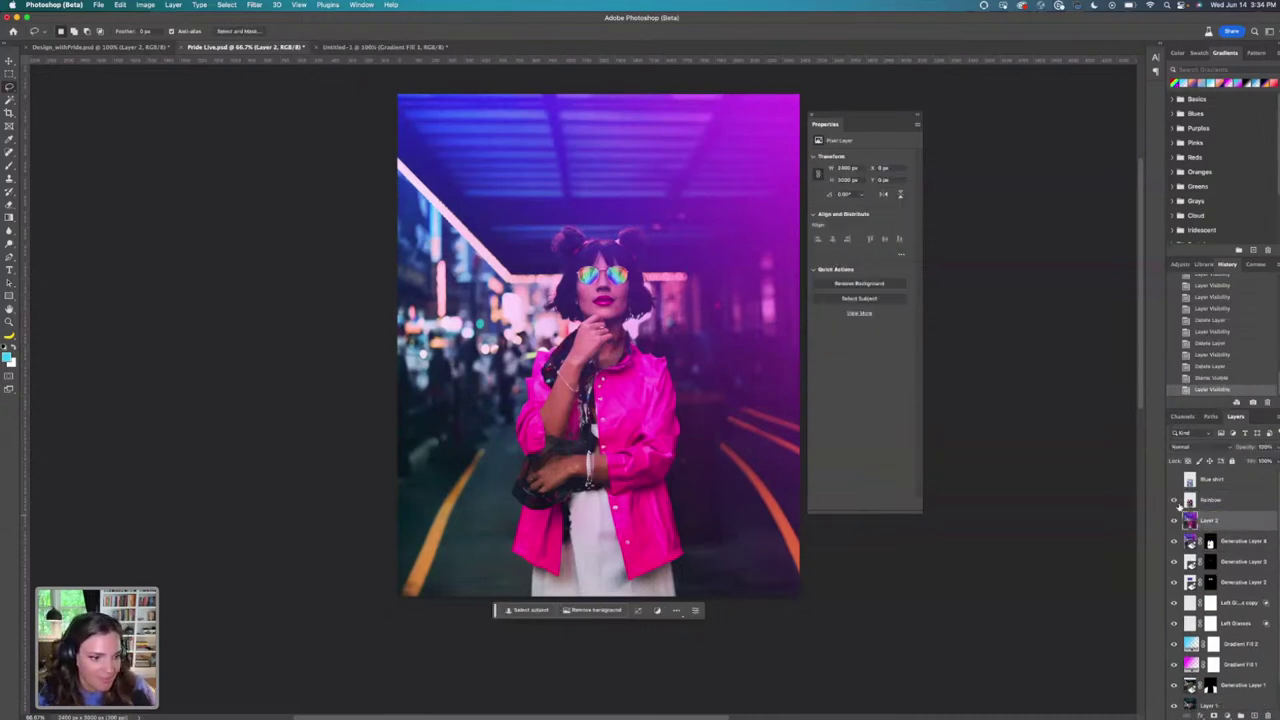
left_click(1174, 500)
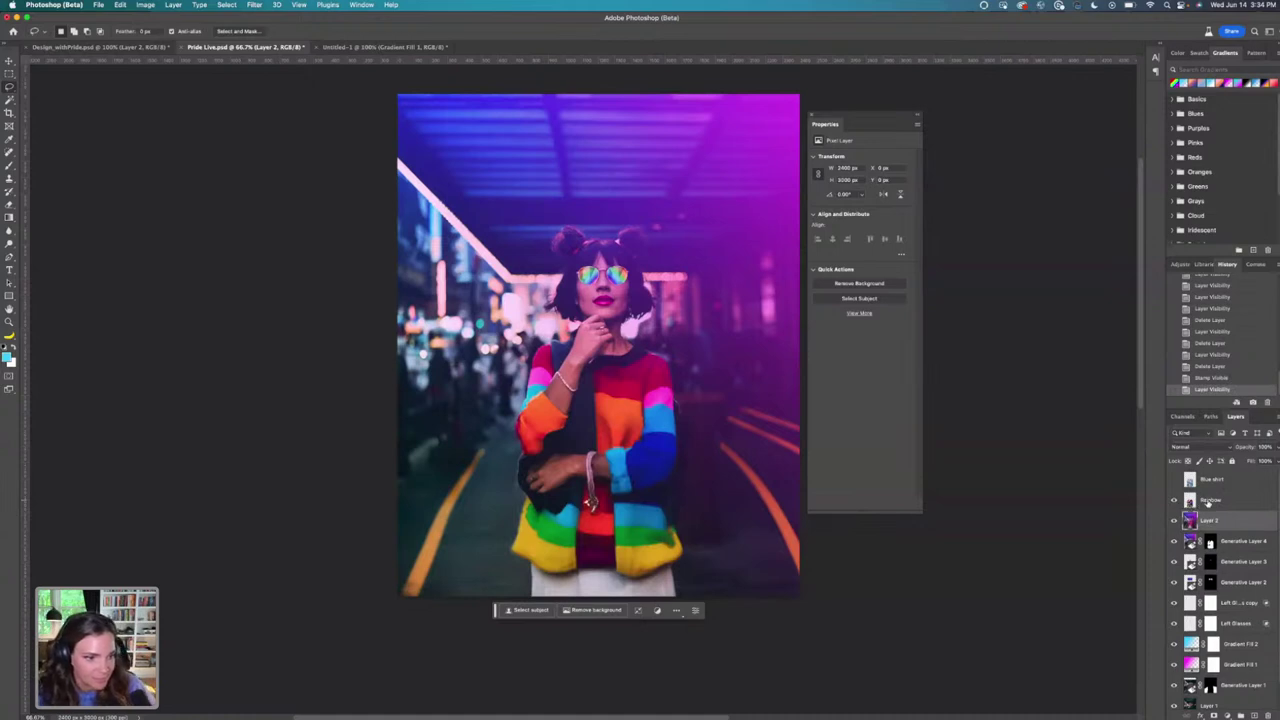
left_click(1206, 506)
key("super+alt+shift+e")
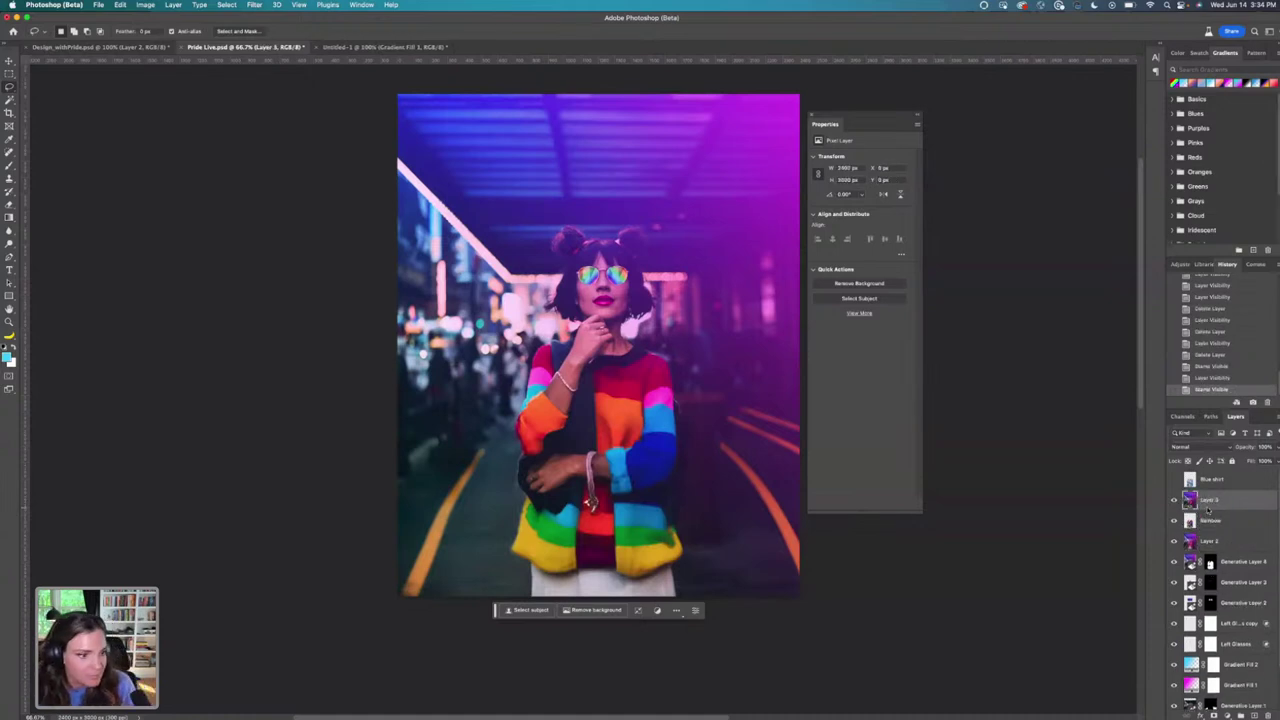
left_click(1197, 481)
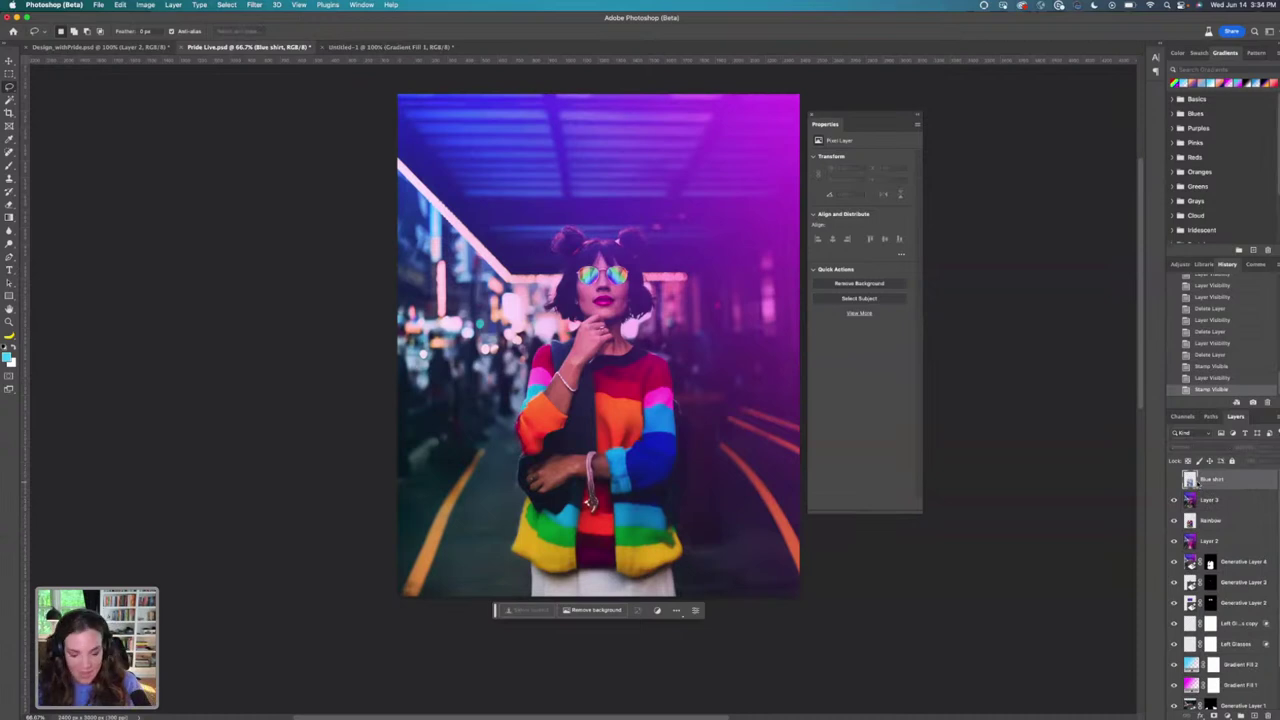
left_click(1175, 480)
key("super+alt+shift+e")
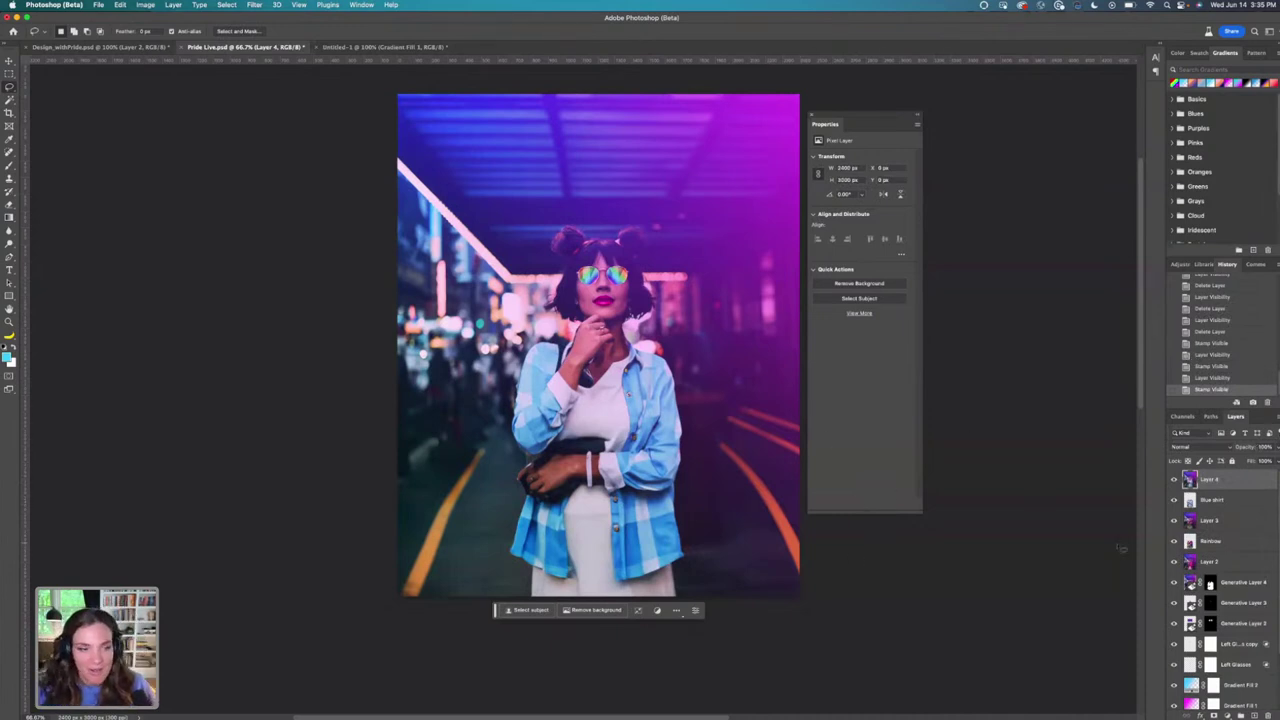
Select the woman on Layer 3 as the subject, hiding Layer 4 and the Blue shirt layer.
left_click(1196, 524)
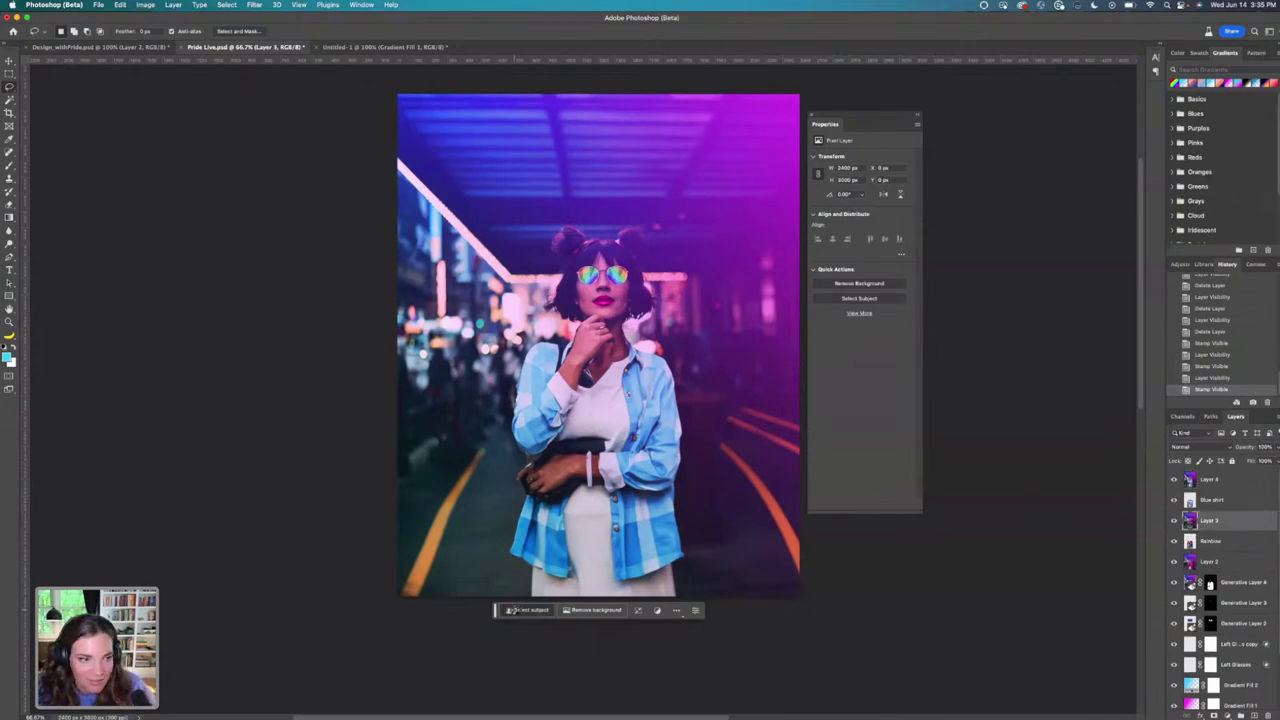
left_click(512, 610)
left_click(1175, 479)
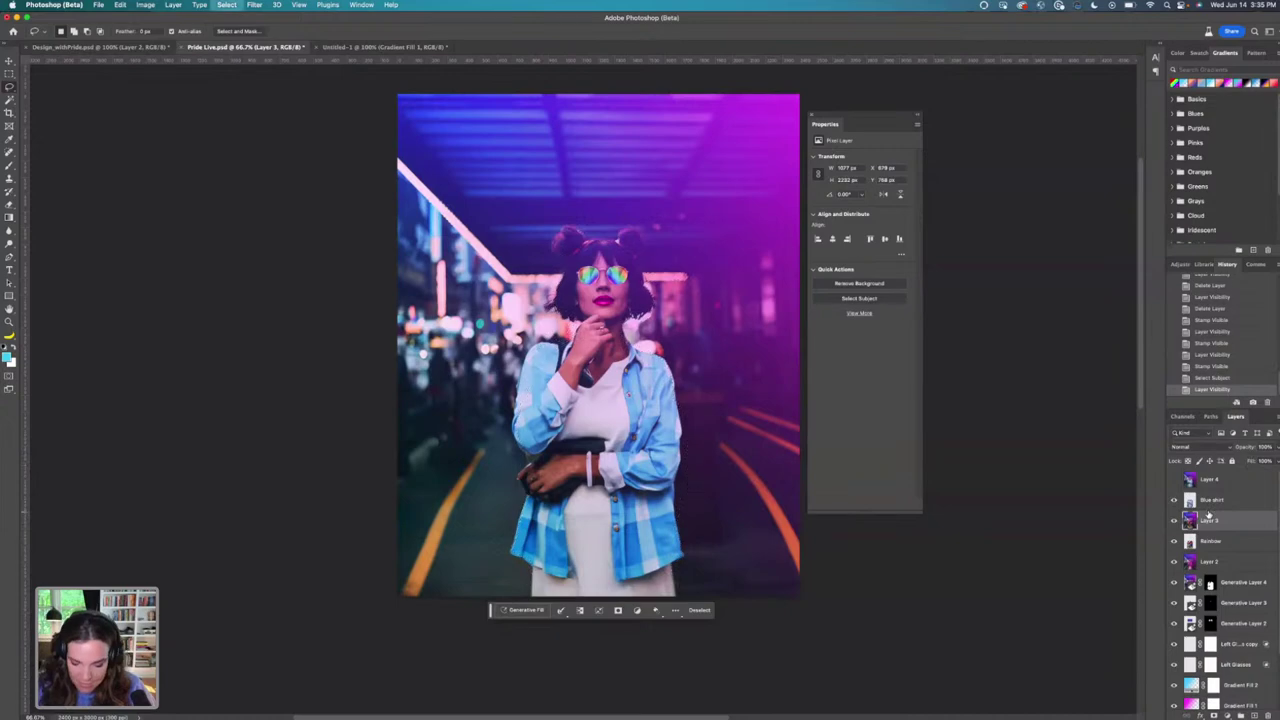
key("ctrl+d")
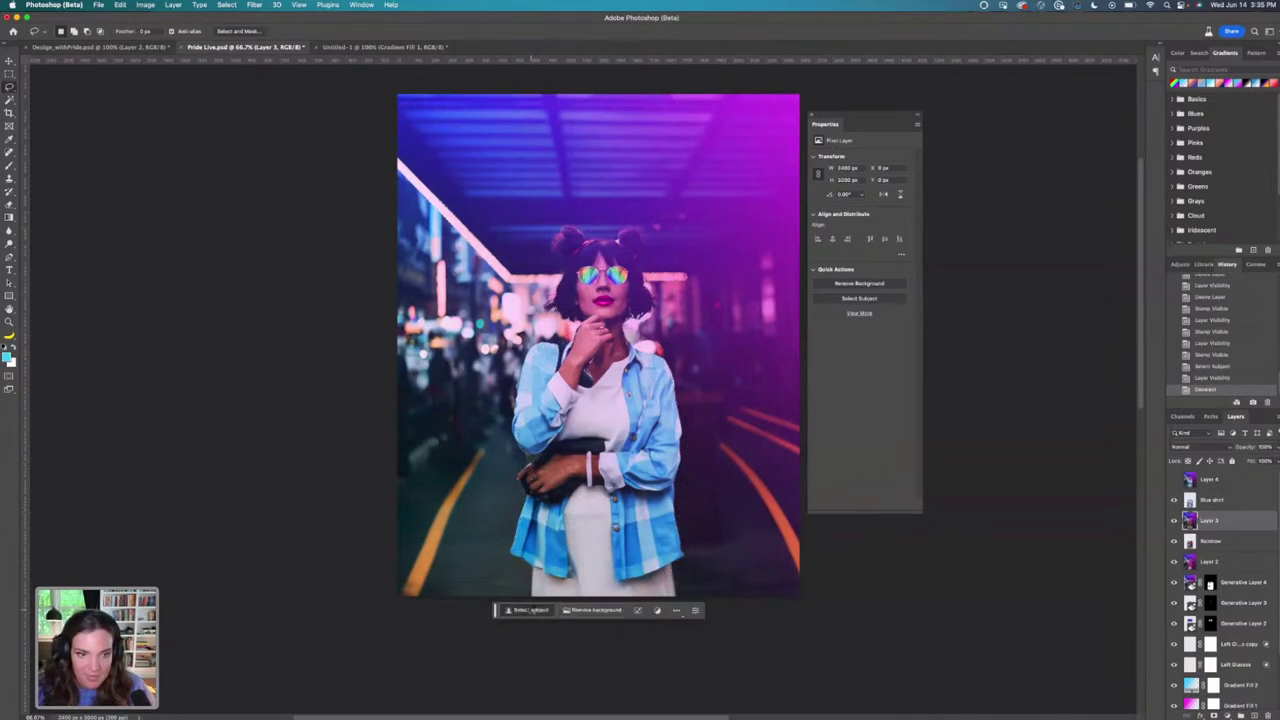
left_click(530, 610)
left_click(1175, 480)
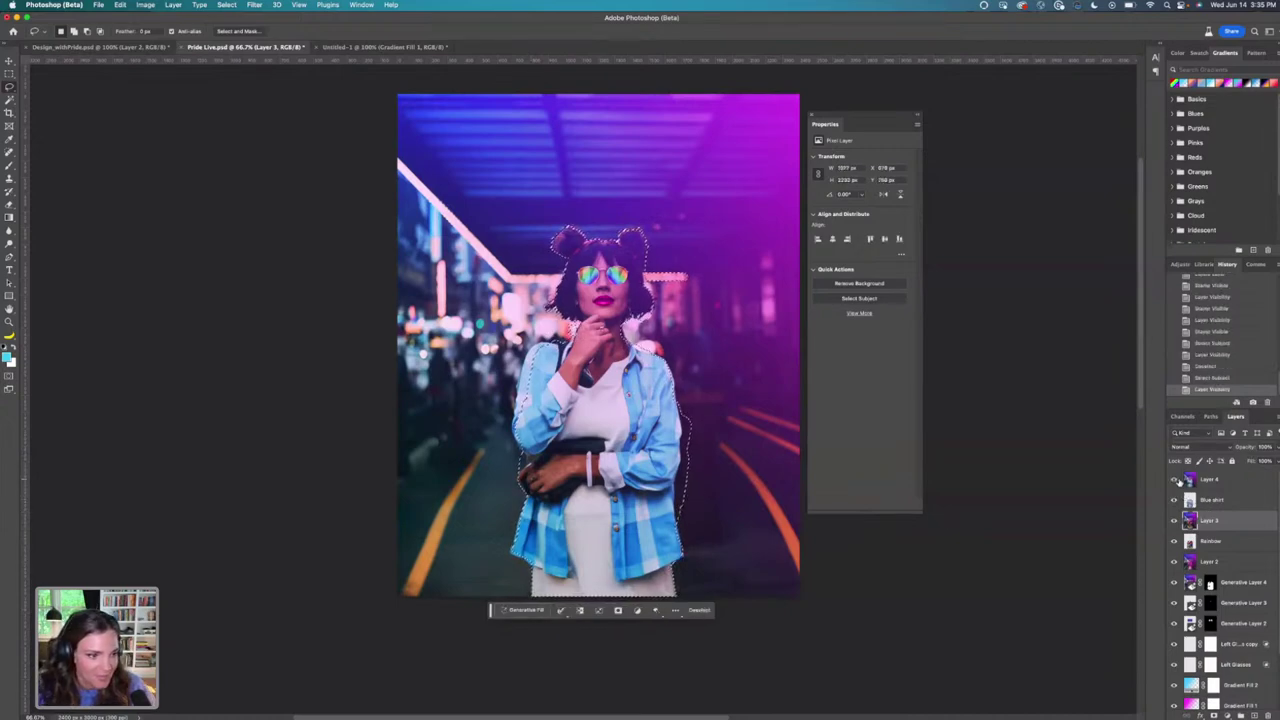
left_click(1175, 480)
left_click(1175, 500)
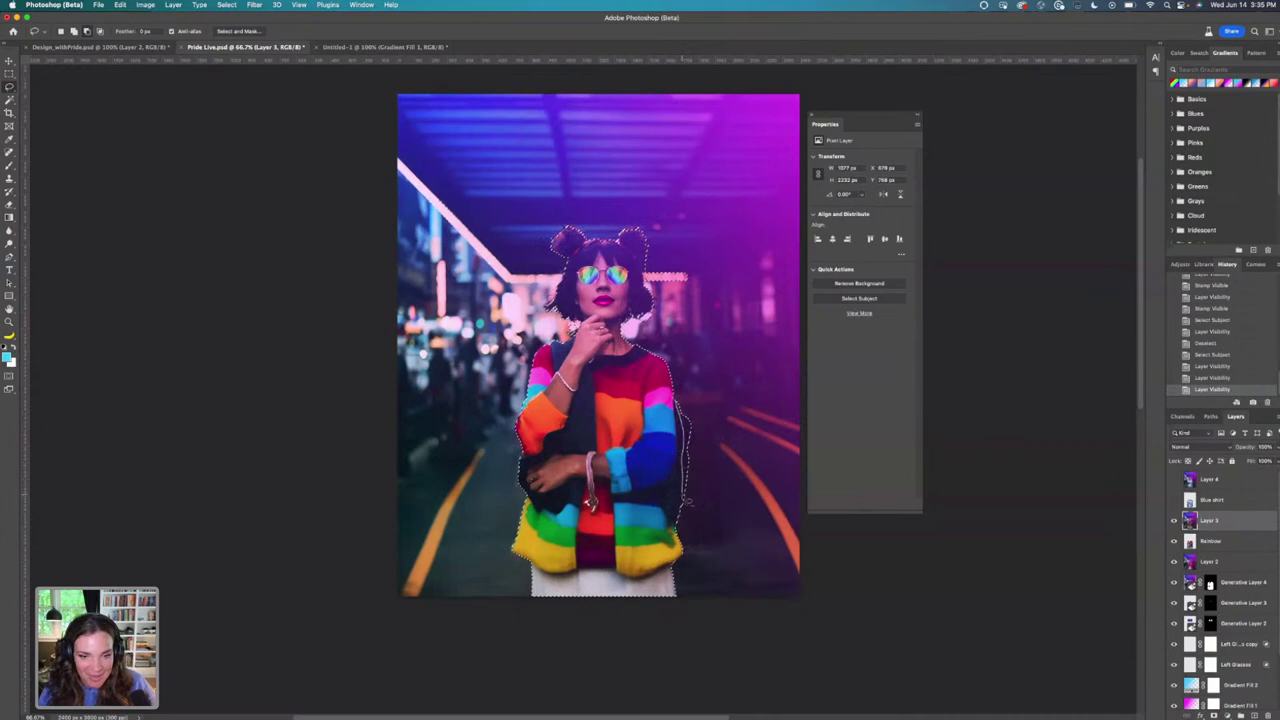
Trim the selection with the Lasso near the sweater, hair and hand, then paste it onto a new layer.
mouse_move(684, 503)
left_mouse_down()
mouse_move(712, 458)
mouse_move(699, 405)
mouse_move(677, 385)
mouse_move(696, 418)
left_mouse_up()
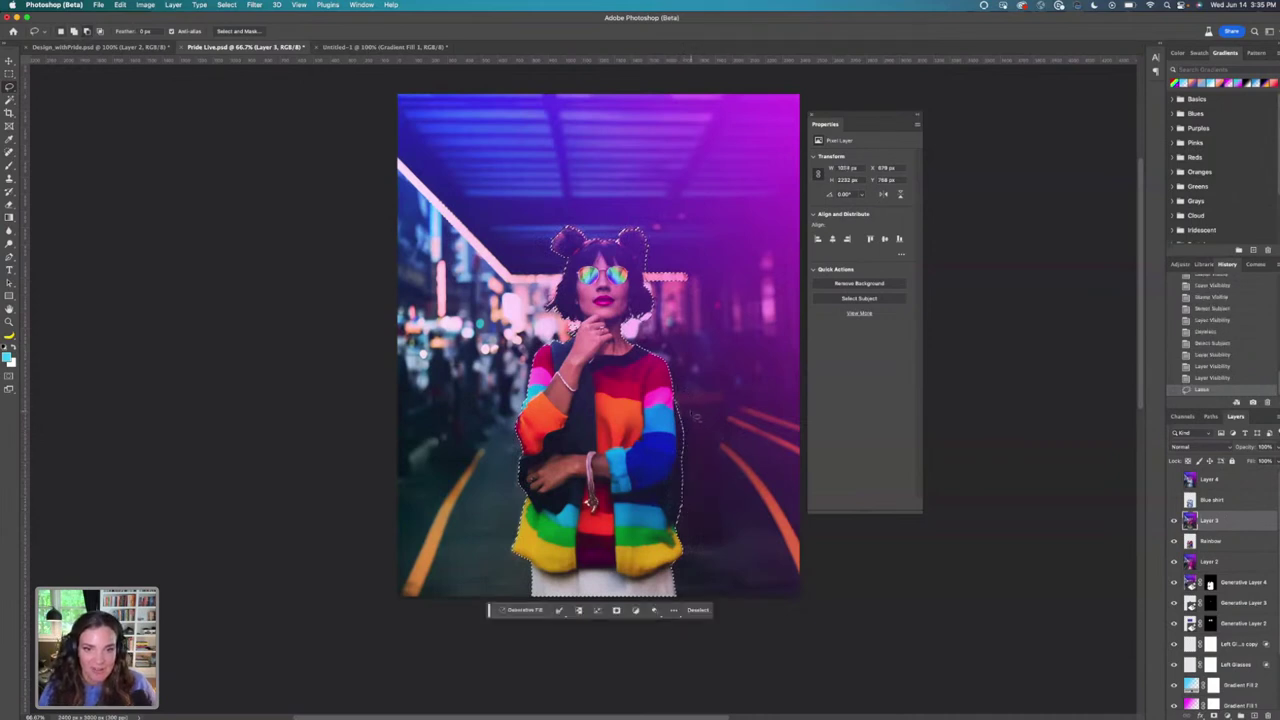
mouse_move(662, 276)
left_mouse_down()
mouse_move(646, 290)
mouse_move(662, 268)
left_mouse_up()
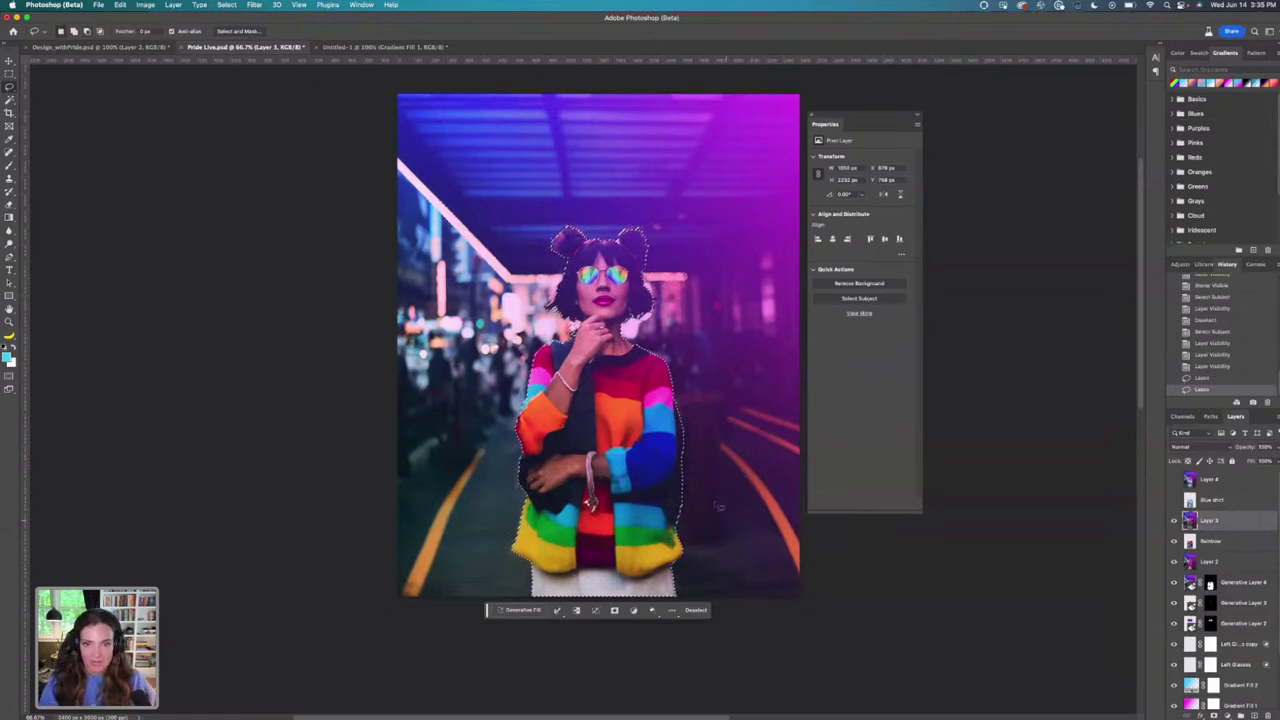
left_click_drag(576, 332, 570, 328)
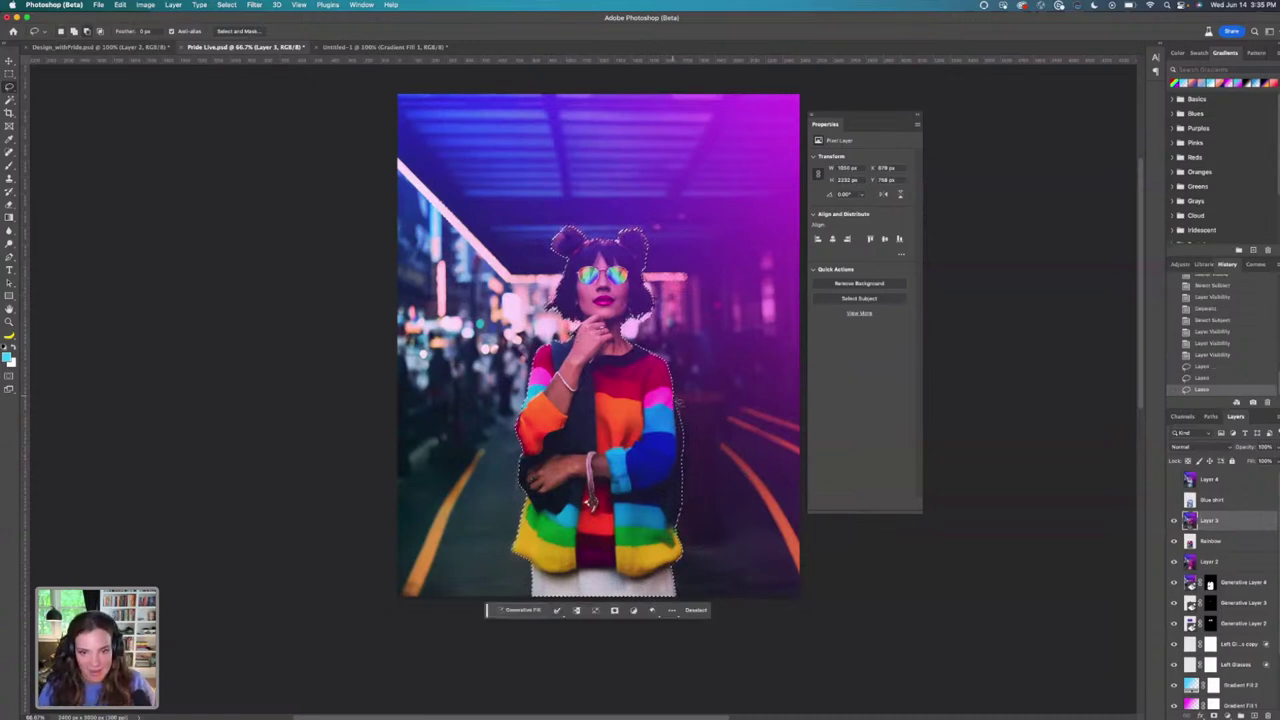
mouse_move(679, 401)
left_mouse_down()
mouse_move(686, 522)
mouse_move(707, 422)
mouse_move(700, 390)
left_mouse_up()
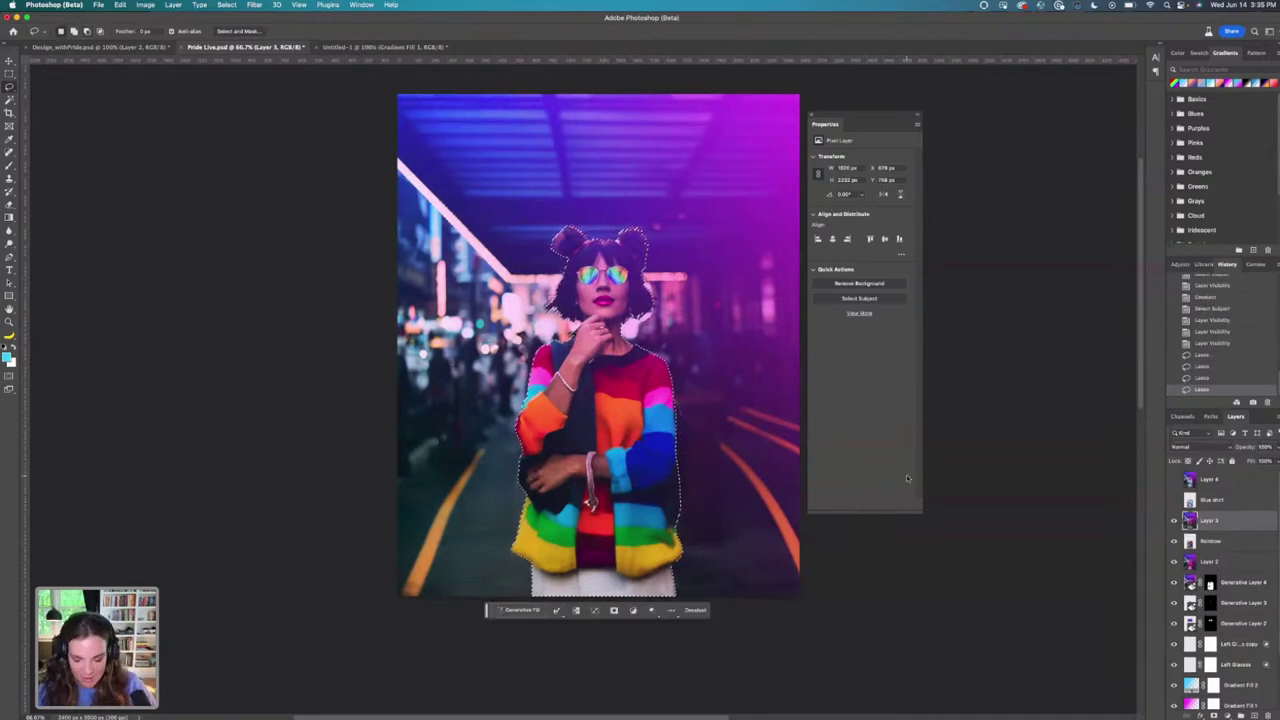
key("super+c")
key("super+v")
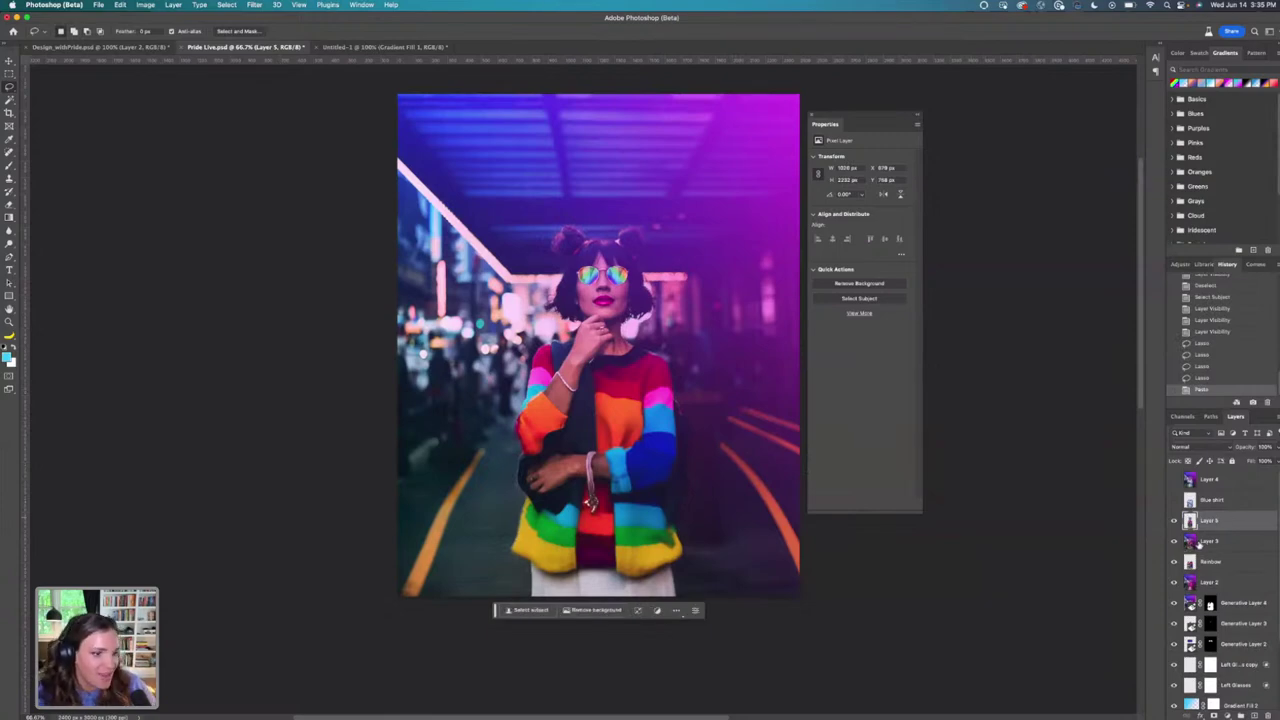
Delete Layer 3, the Blue shirt and the Rainbow layers, and show Layer 4 again.
left_click_drag(1197, 540, 1264, 712)
left_click(1193, 483)
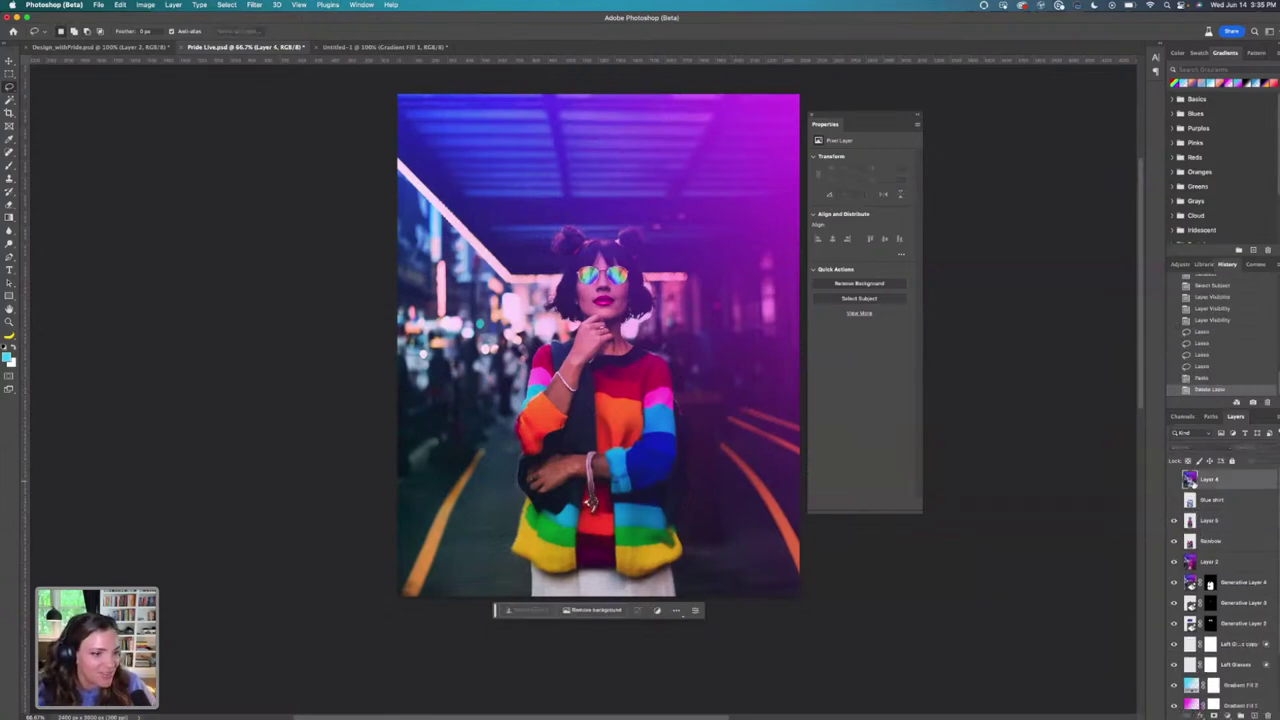
left_click(1175, 480)
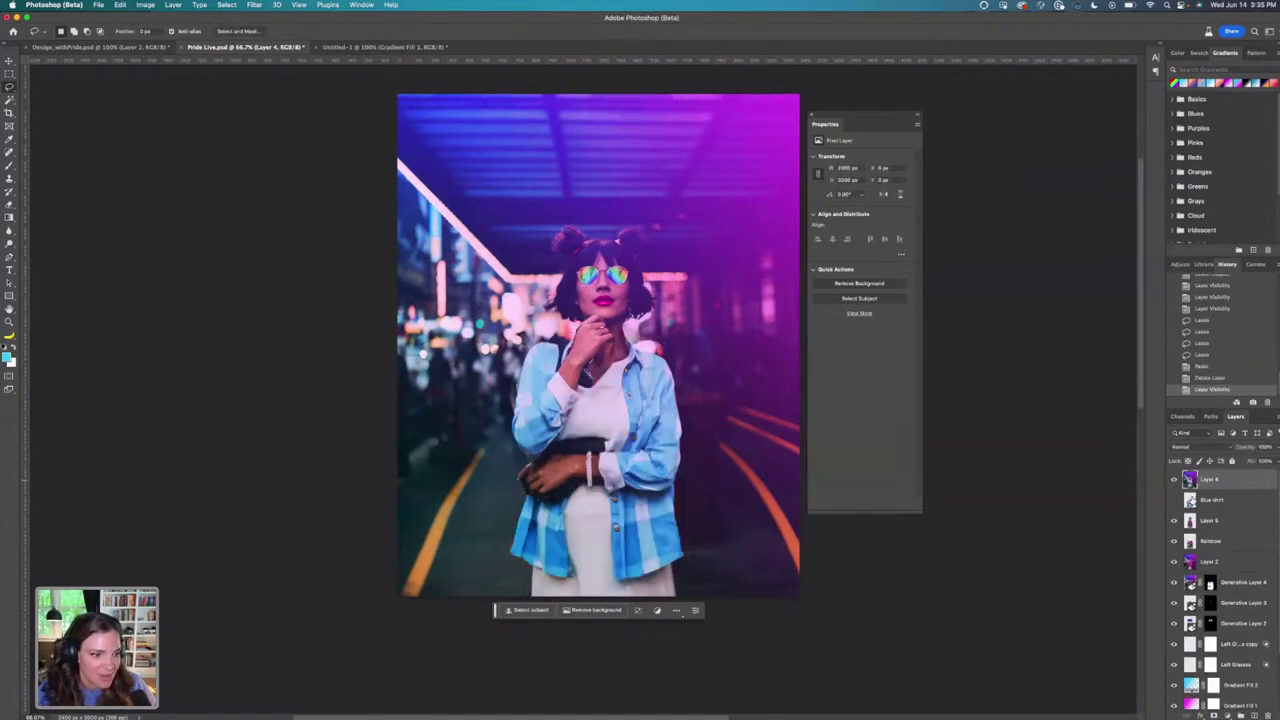
left_click_drag(1193, 500, 1266, 713)
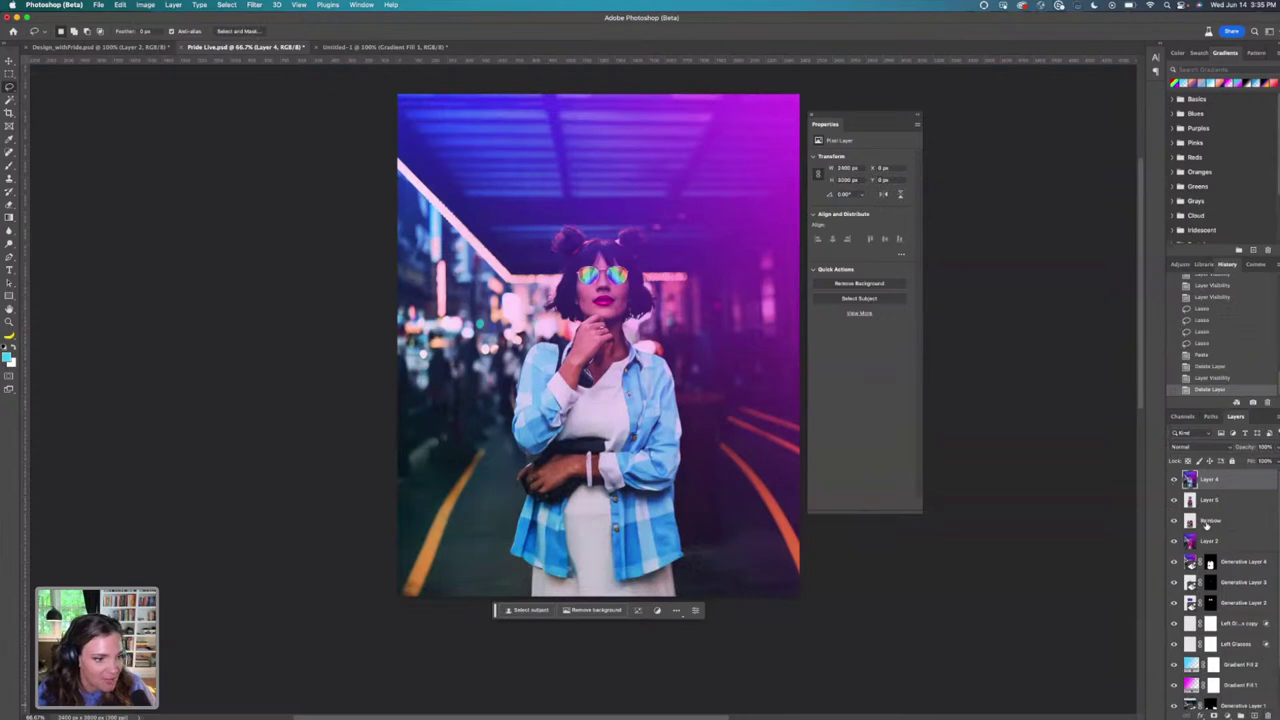
left_click_drag(1207, 522, 1266, 713)
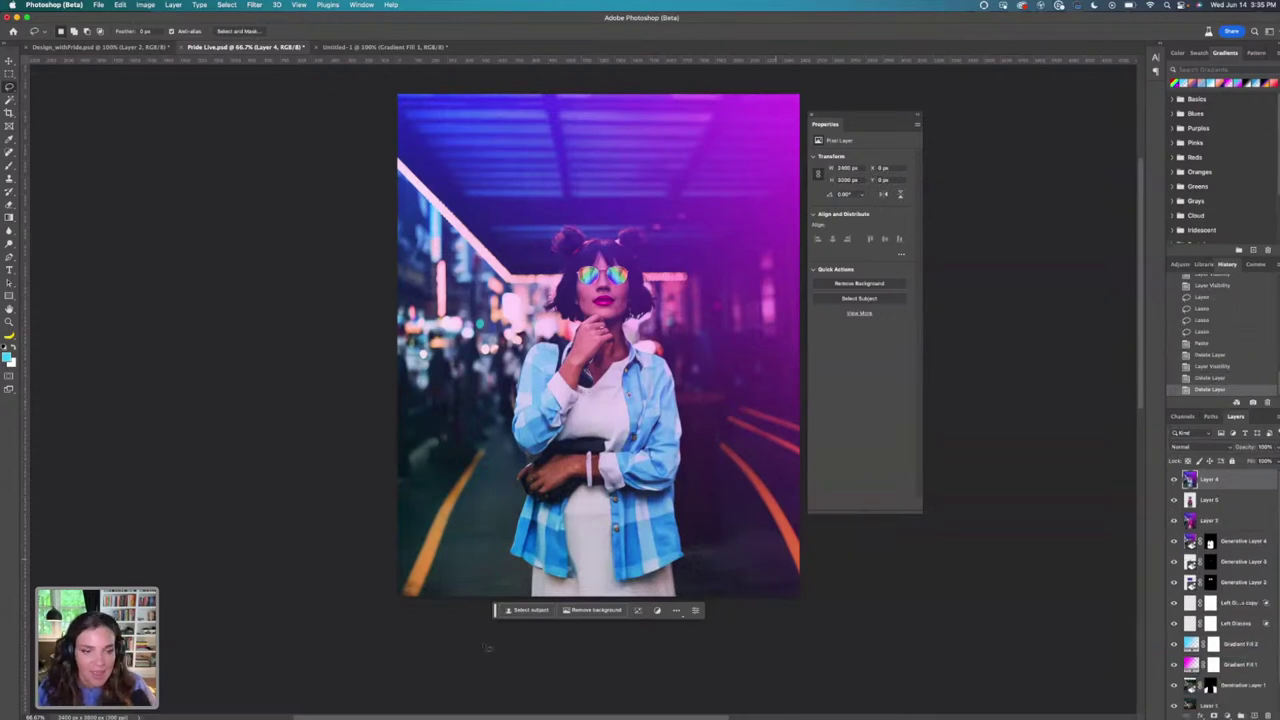
Select the blue-shirt woman, refine around hair and shoulder, paste her to Layer 6, and delete Layer 4.
left_click(508, 609)
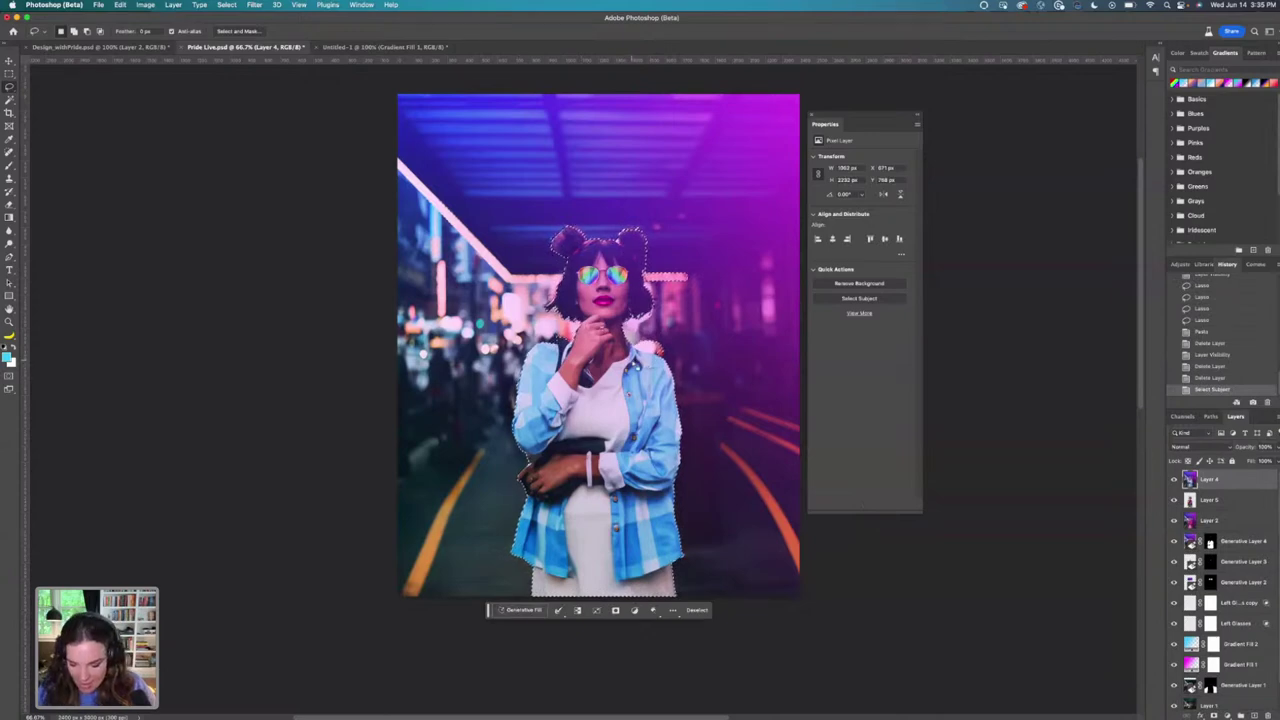
left_click_drag(688, 282, 652, 262)
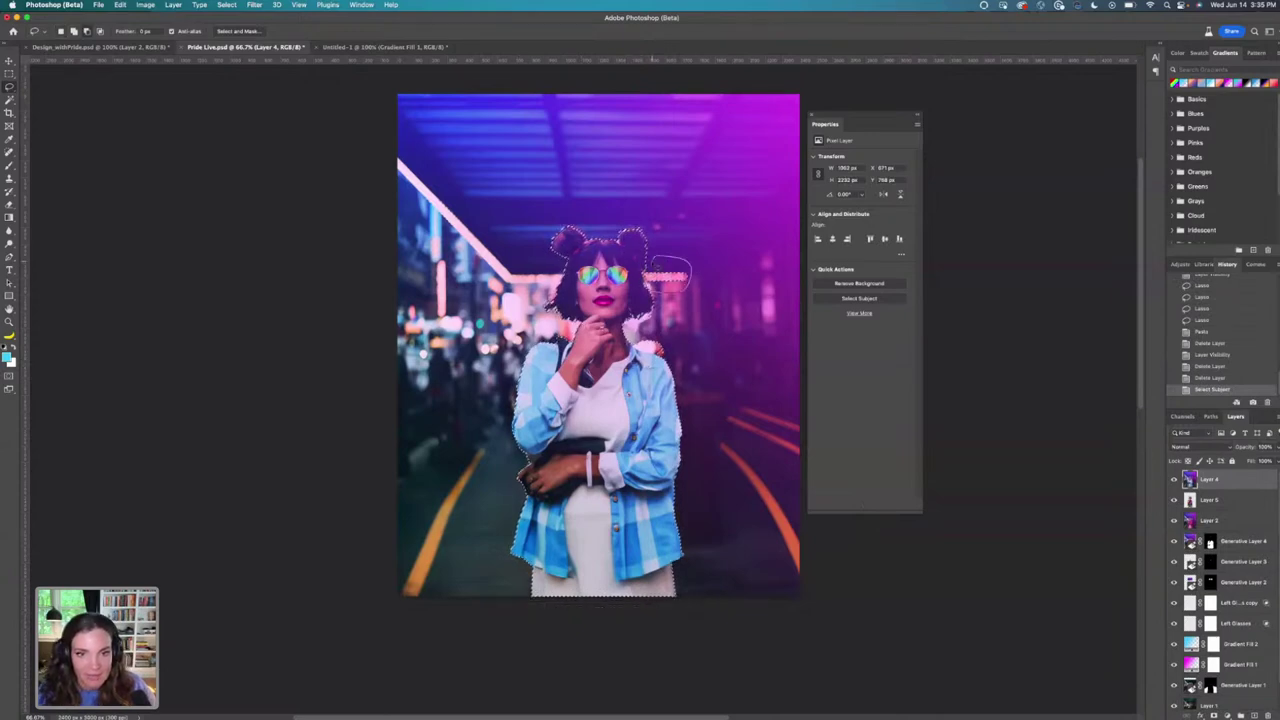
mouse_move(640, 348)
left_mouse_down()
mouse_move(672, 358)
mouse_move(628, 338)
left_mouse_up()
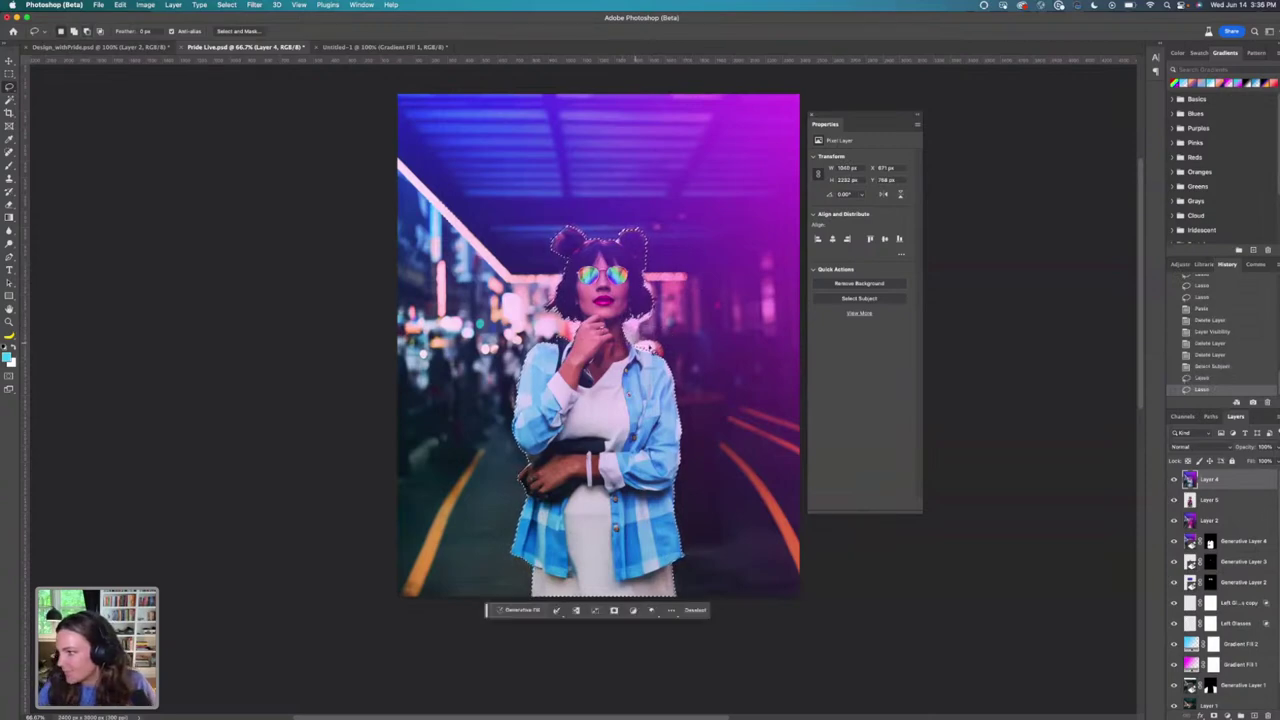
key("super+v")
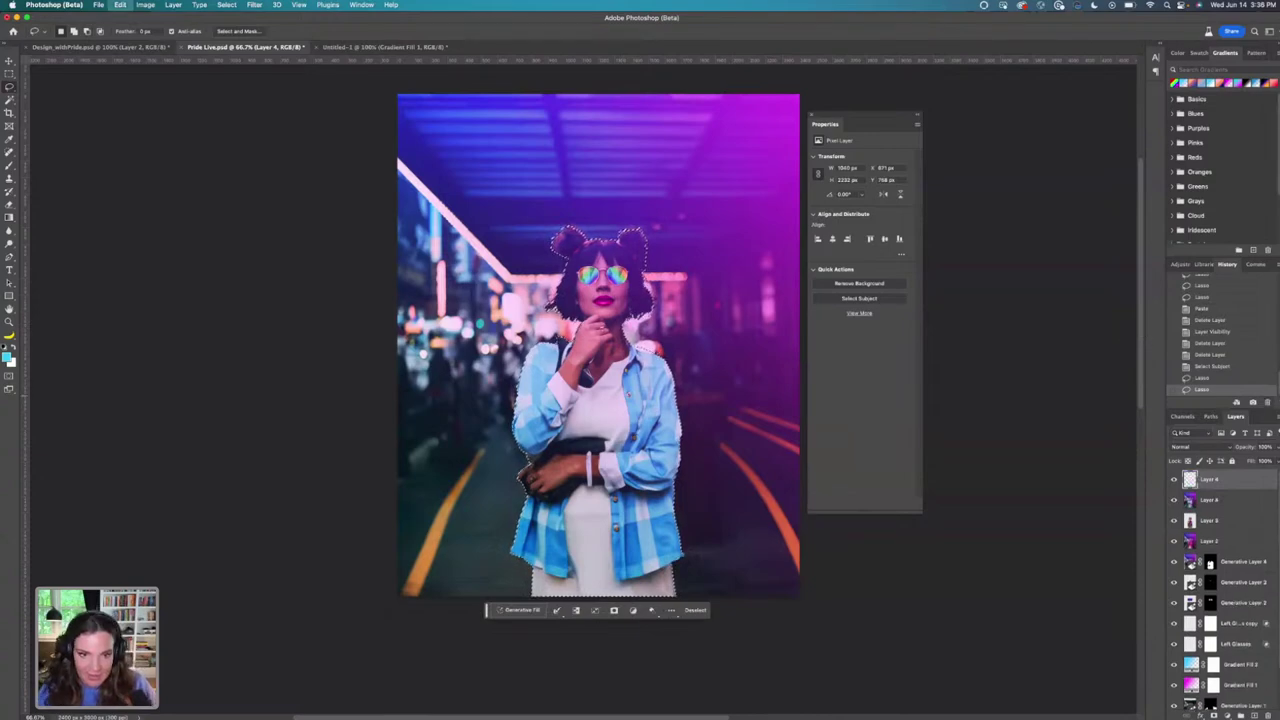
left_click_drag(1192, 508, 1267, 714)
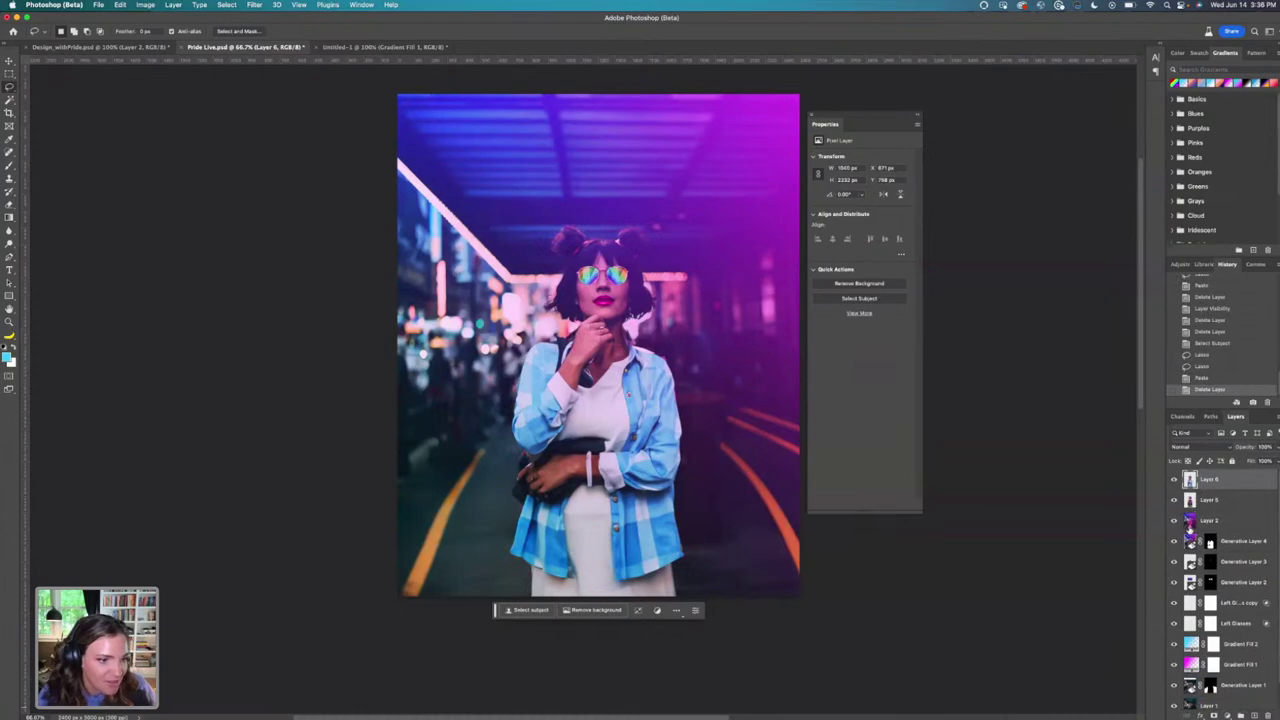
left_click(11, 61)
Move the blue-shirt woman (Layer 6) right and the rainbow-sweater woman (Layer 5) left.
left_click_drag(593, 352, 703, 355)
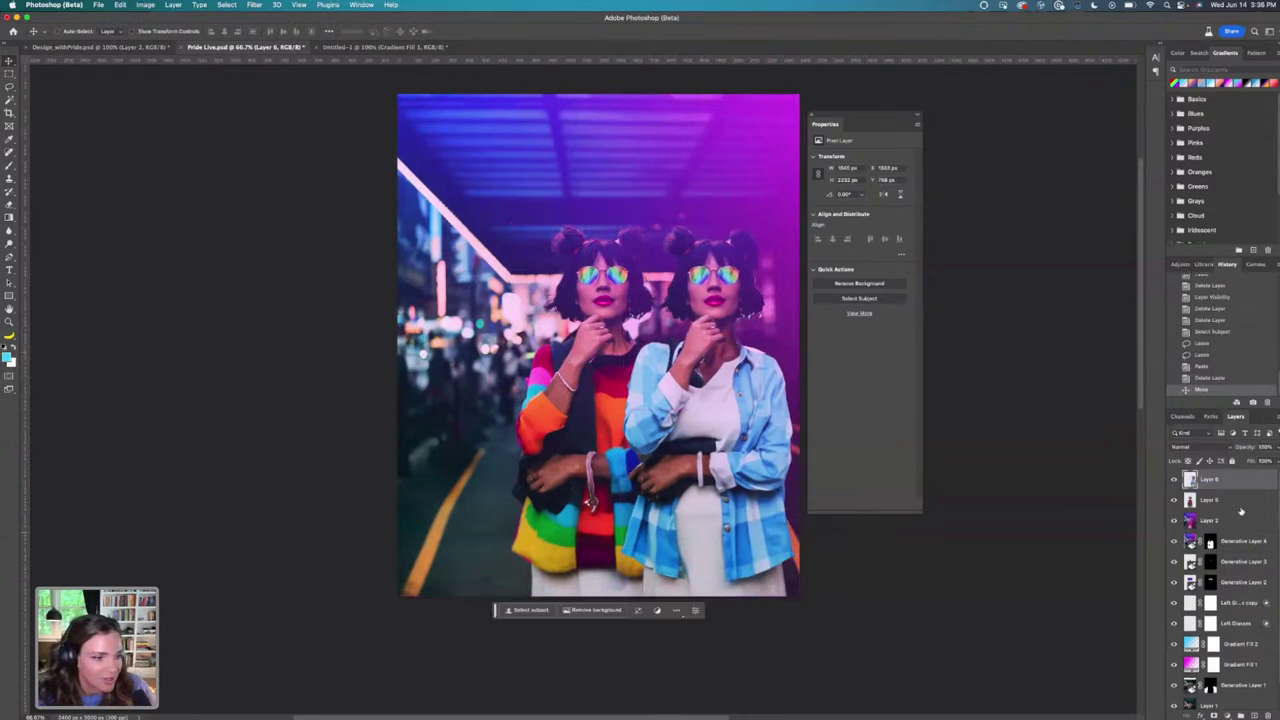
left_click(1206, 503)
left_click_drag(578, 421, 476, 423)
left_click(1230, 484)
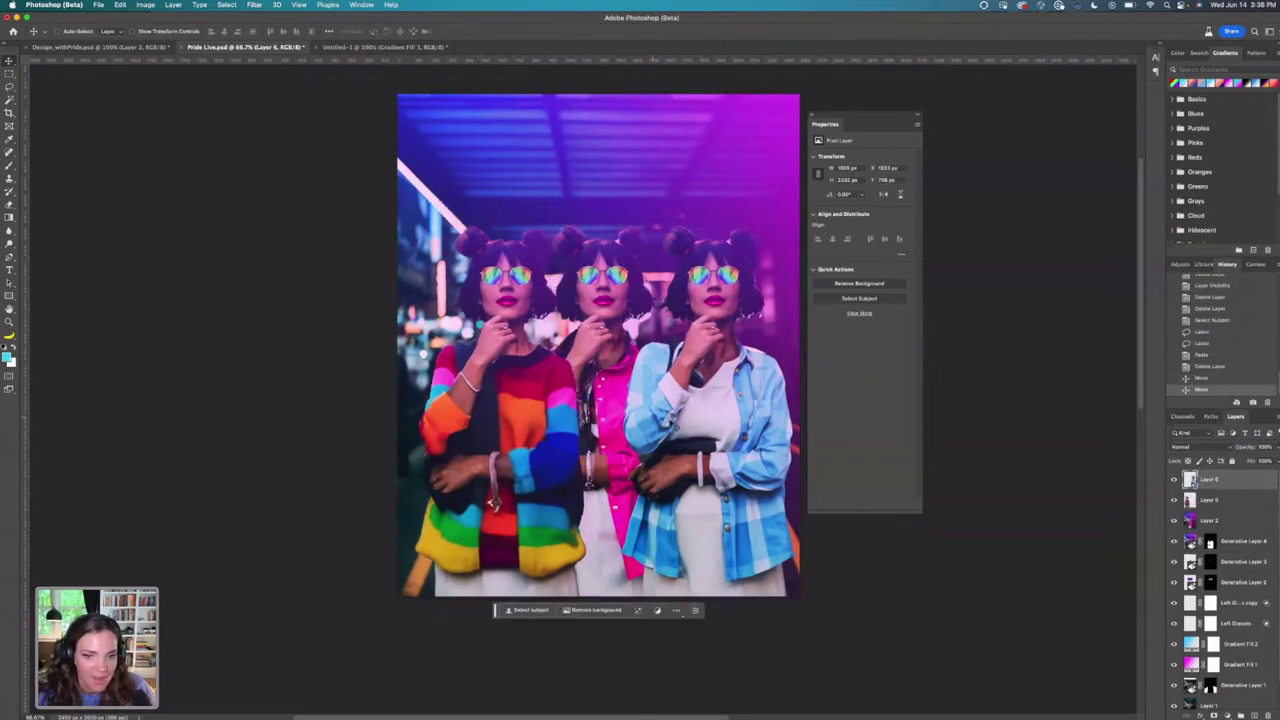
left_click_drag(674, 425, 666, 424)
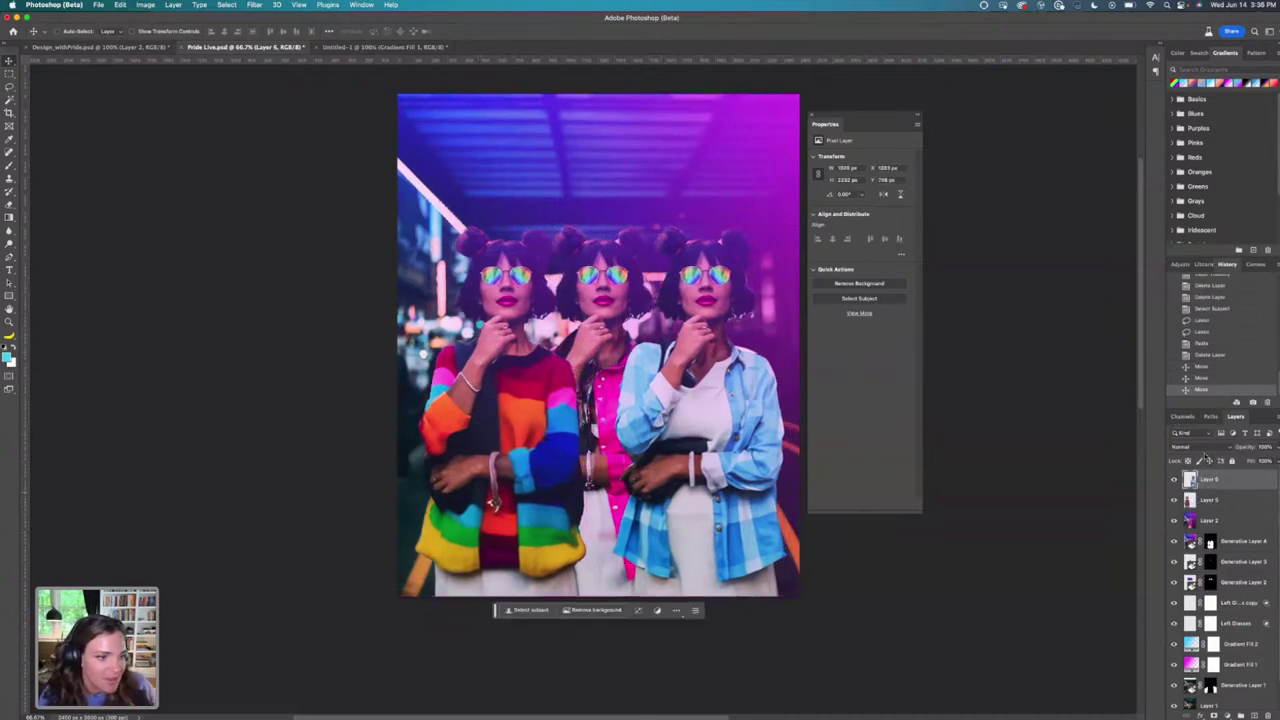
Set the blend mode of both Layer 6 and Layer 5 to Lighten.
left_click(1204, 450)
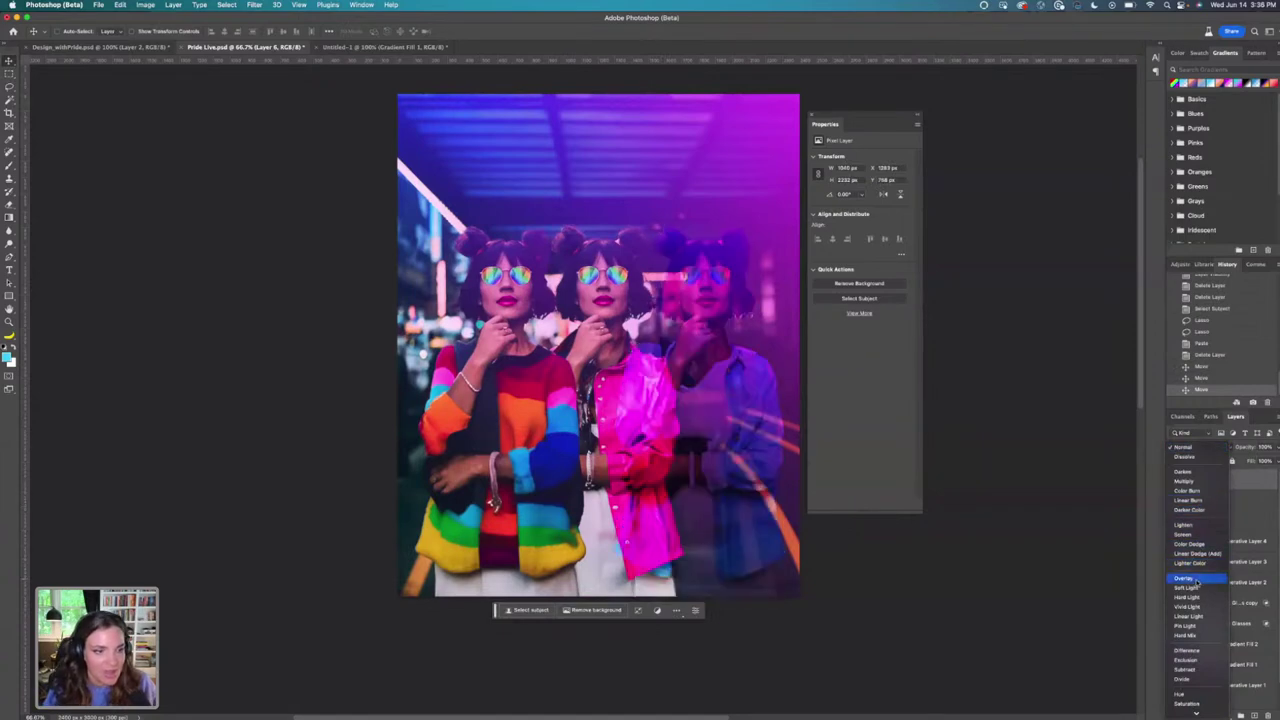
left_click(1184, 526)
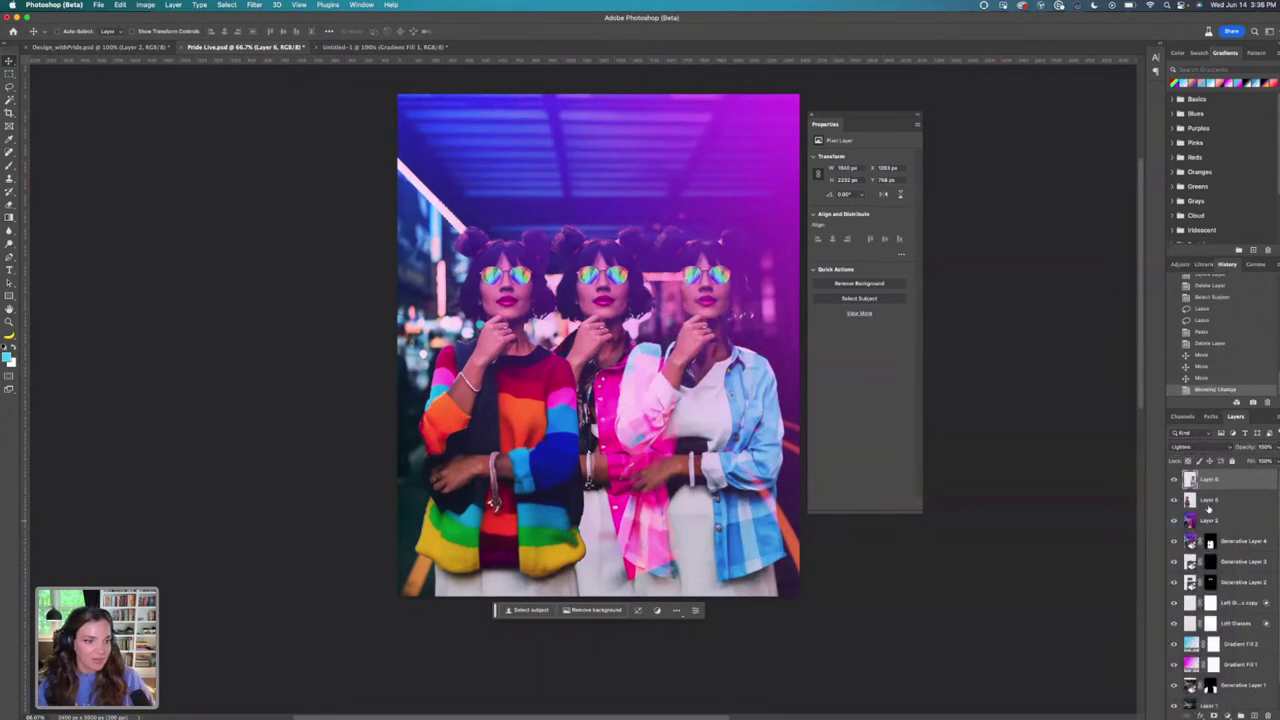
left_click(1208, 500)
left_click(1185, 447)
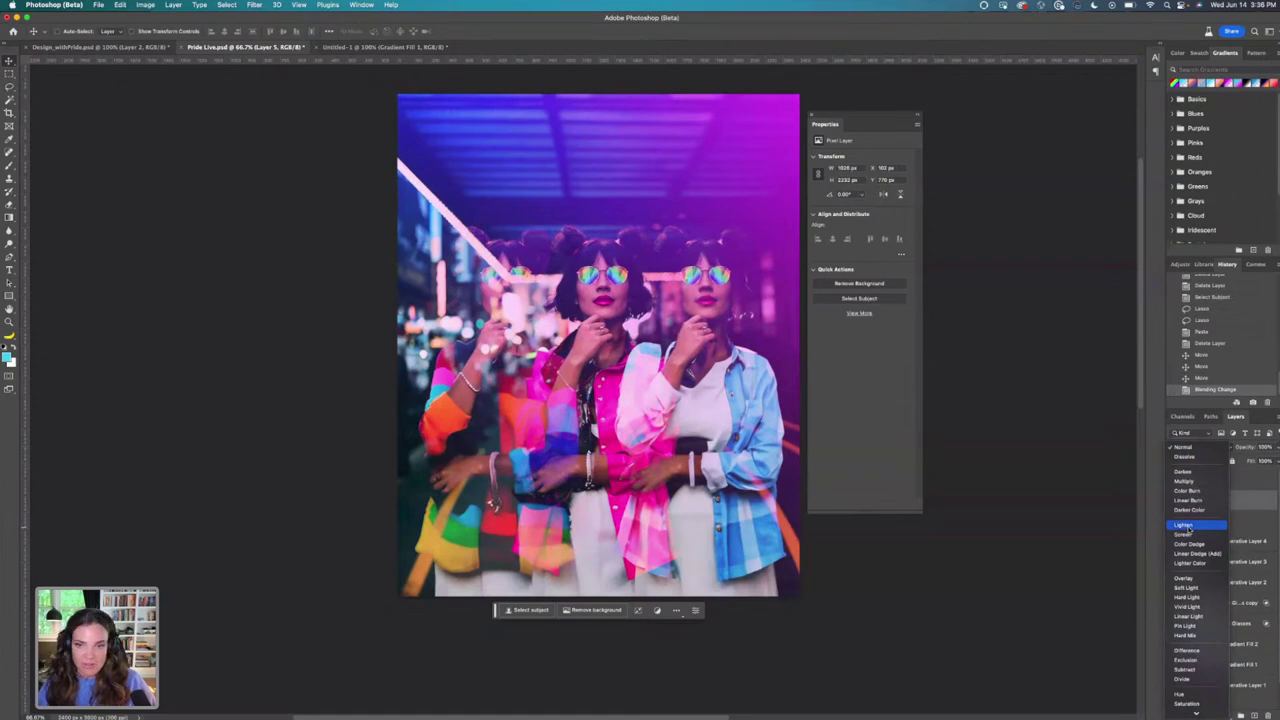
left_click(1184, 526)
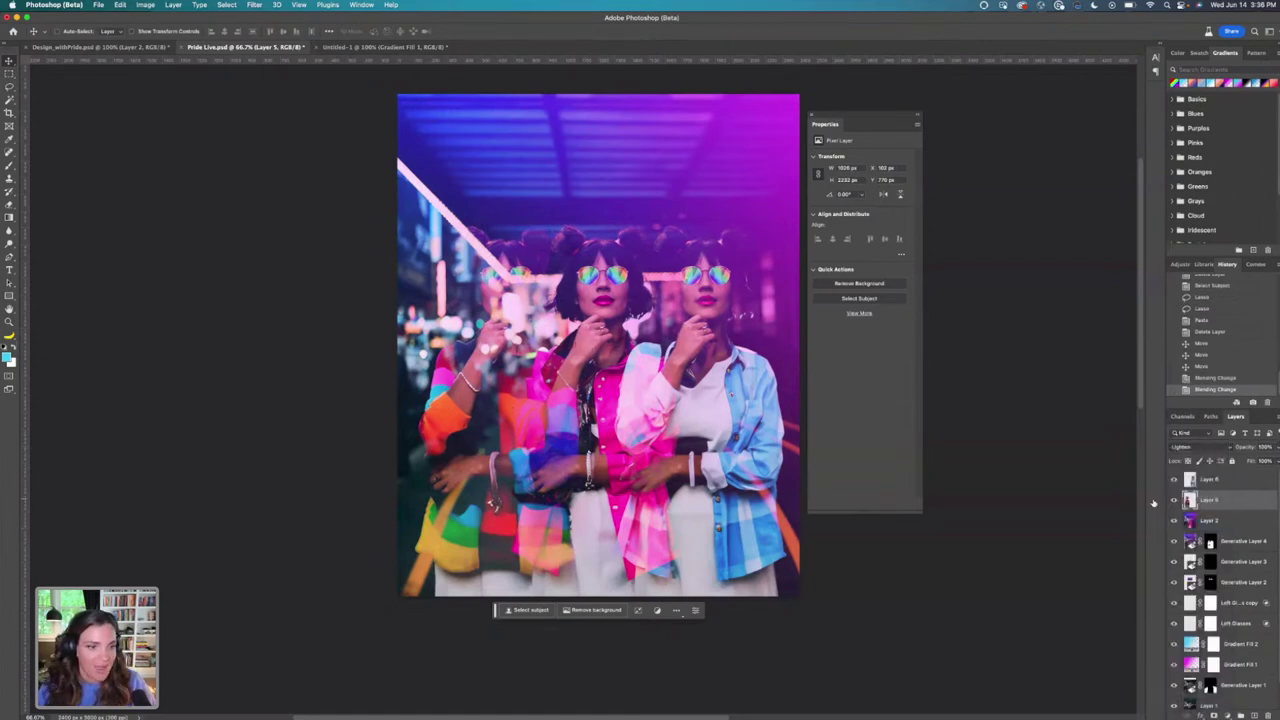
left_click(1203, 447)
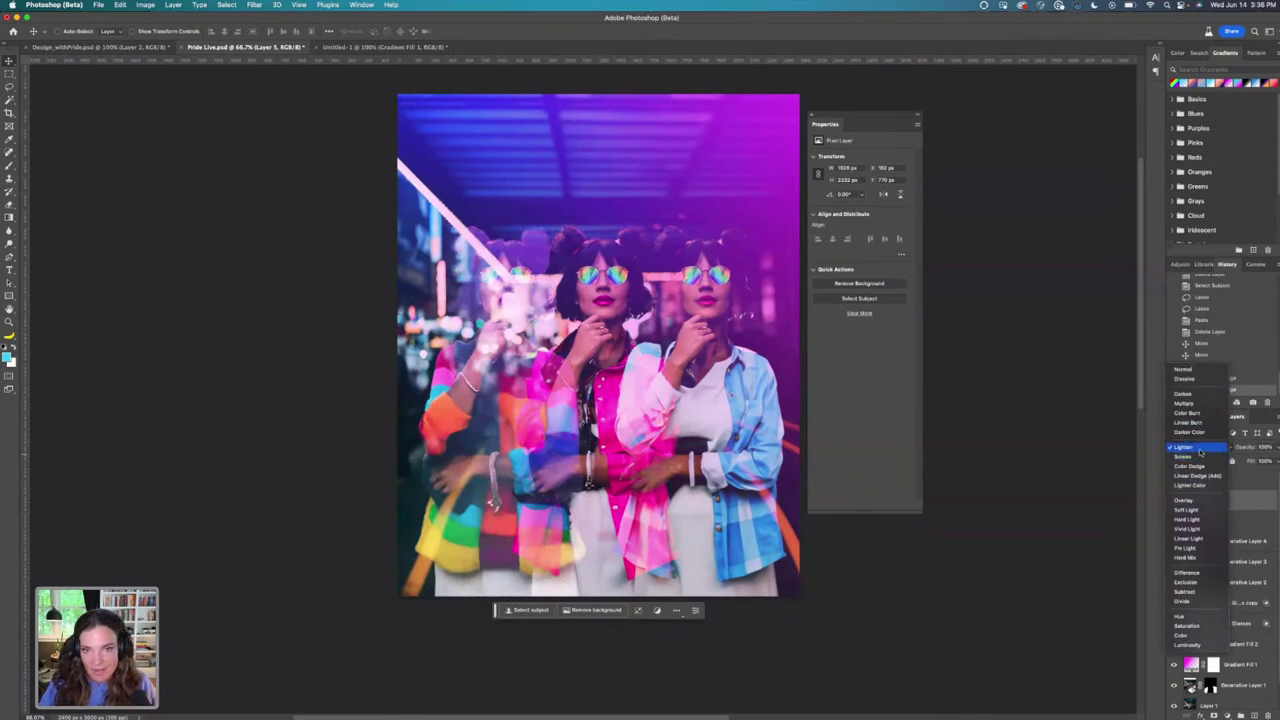
left_click(1200, 451)
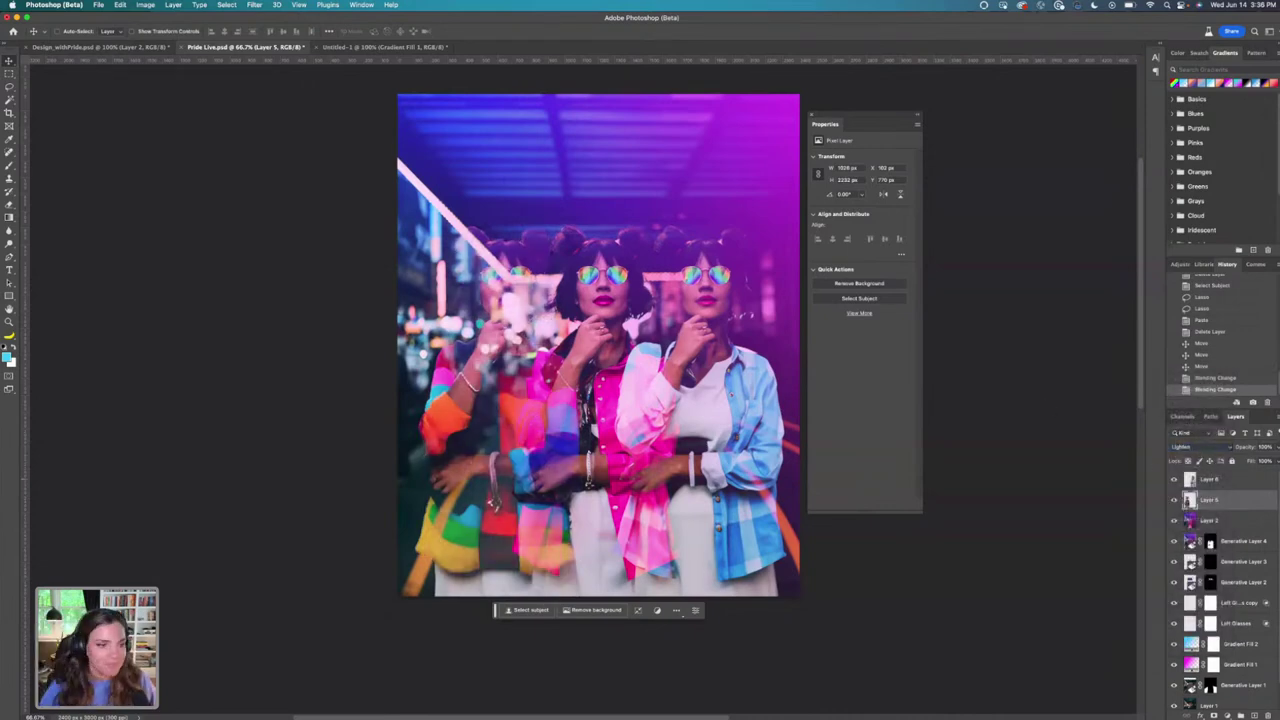
Add a mask to Layer 5 and paint it black over the centre figure and her jacket.
left_click(1213, 715)
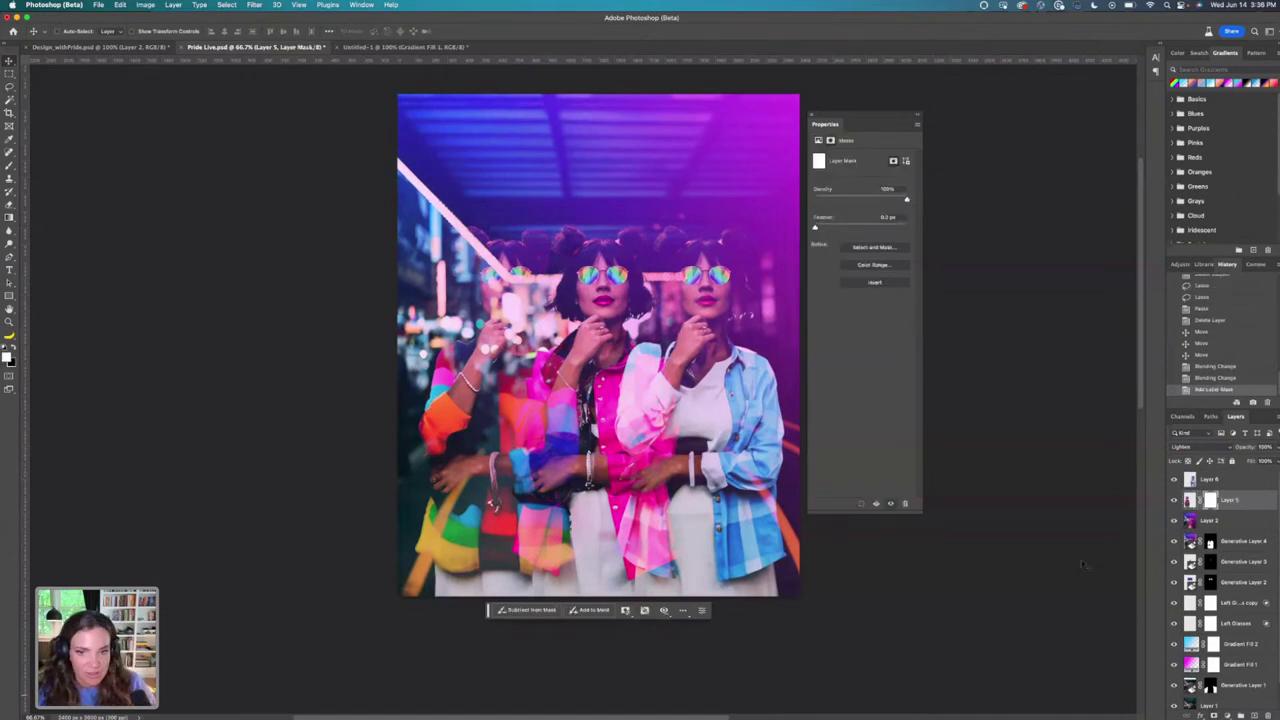
left_click(9, 166)
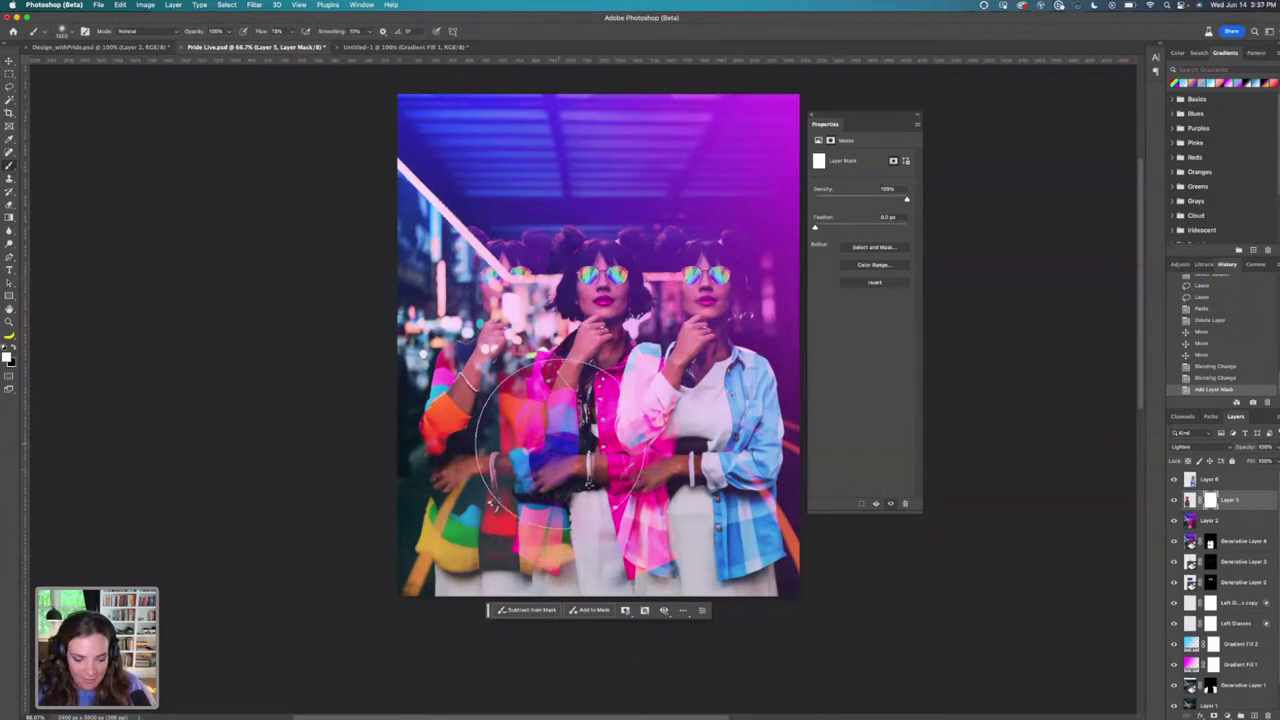
key("x")
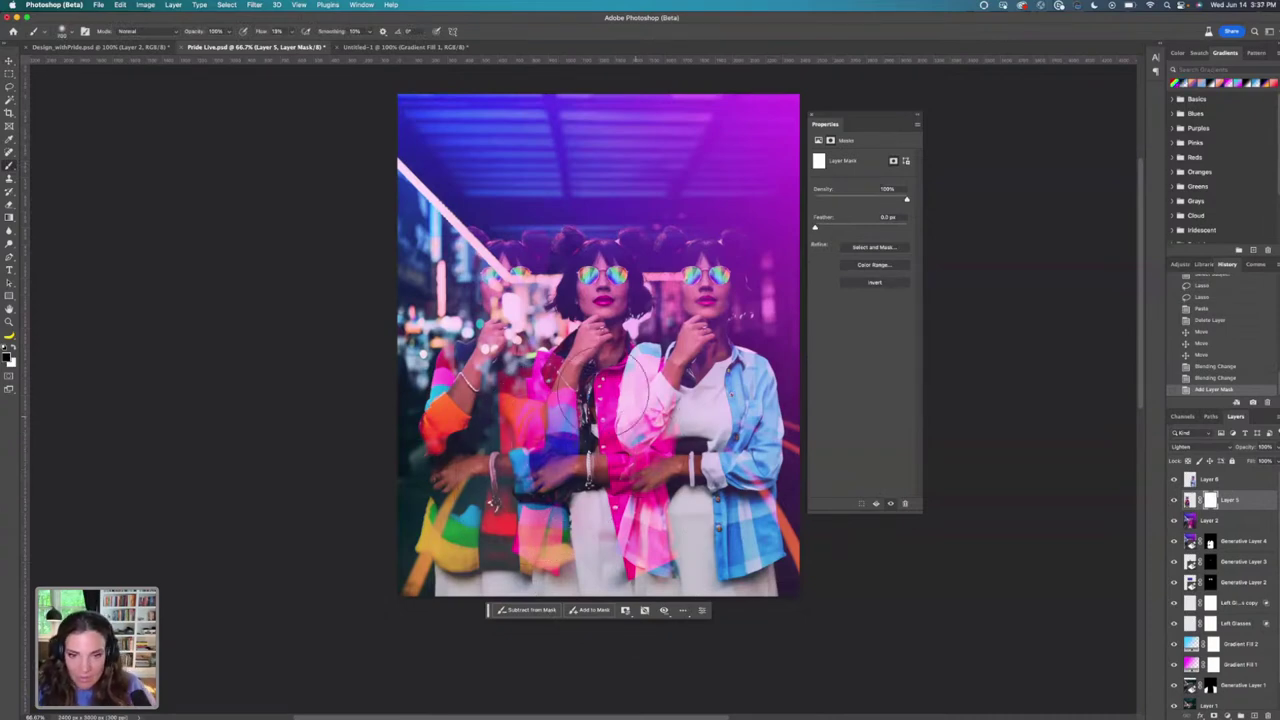
mouse_move(640, 400)
left_mouse_down()
mouse_move(552, 420)
mouse_move(545, 440)
mouse_move(570, 385)
mouse_move(540, 495)
mouse_move(567, 452)
mouse_move(566, 464)
left_mouse_up()
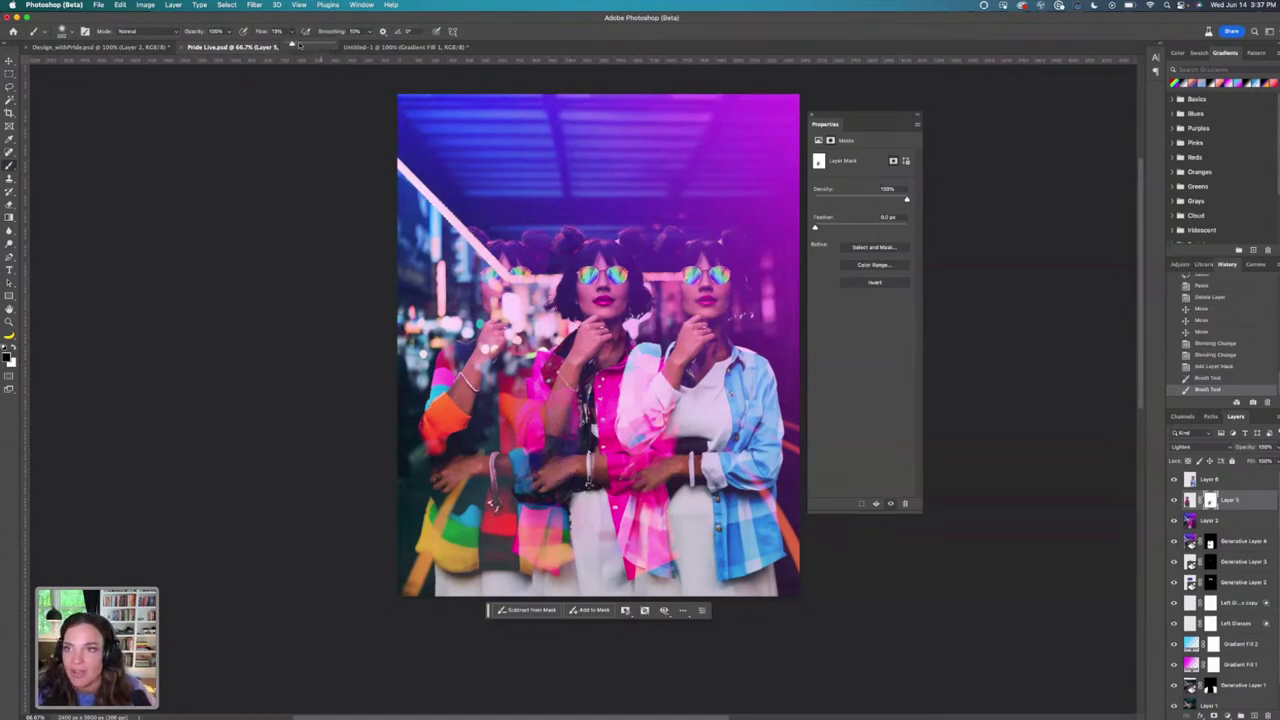
mouse_move(560, 405)
left_mouse_down()
mouse_move(545, 430)
mouse_move(562, 398)
left_mouse_up()
mouse_move(523, 480)
left_mouse_down()
mouse_move(550, 580)
mouse_move(525, 585)
mouse_move(635, 540)
mouse_move(560, 410)
mouse_move(525, 420)
mouse_move(526, 512)
mouse_move(590, 538)
left_mouse_up()
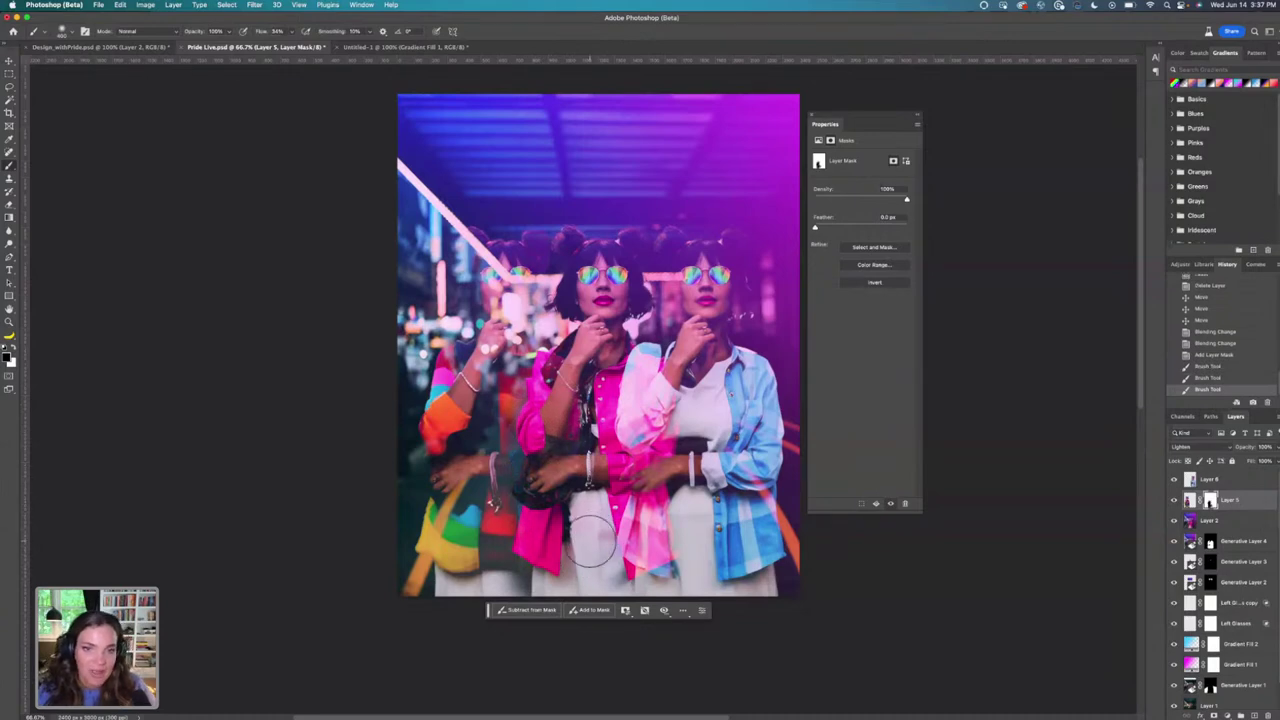
Add a mask to Layer 6 and paint out its overlap on the centre pink shirt.
left_click(1200, 482)
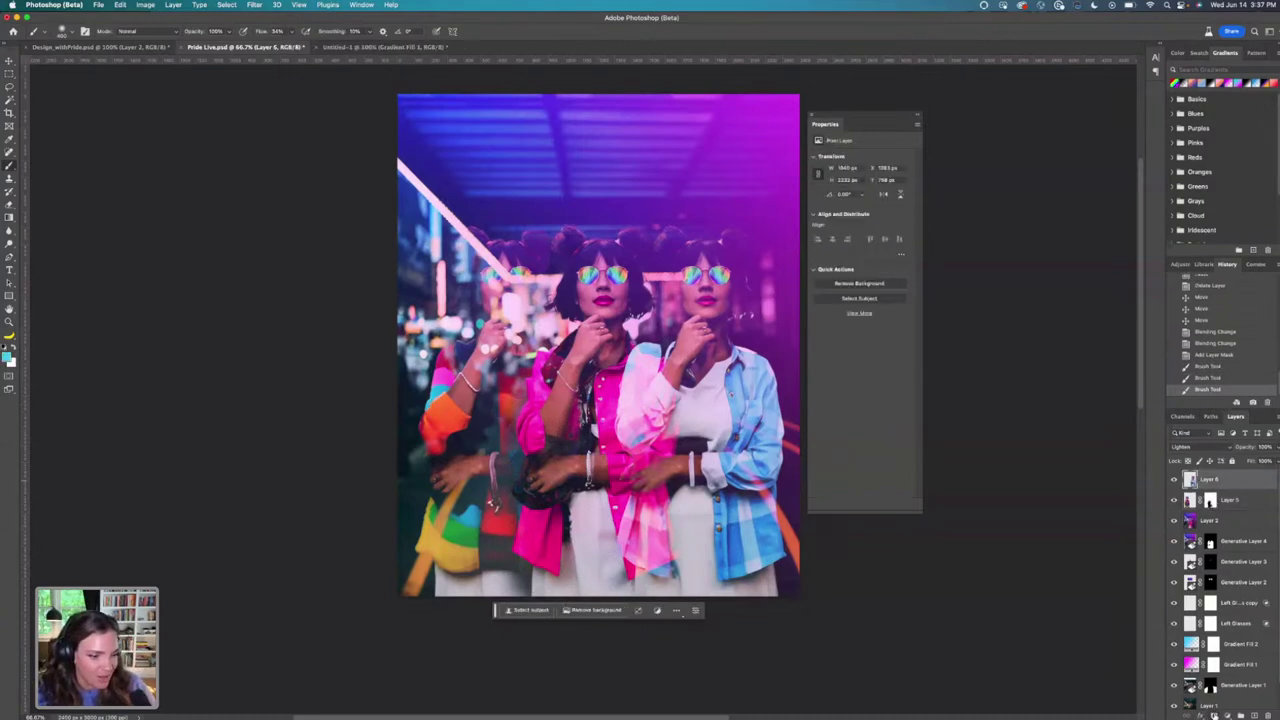
left_click(1213, 714)
mouse_move(628, 373)
left_mouse_down()
mouse_move(622, 424)
mouse_move(628, 365)
mouse_move(639, 414)
mouse_move(656, 378)
mouse_move(641, 383)
mouse_move(671, 385)
mouse_move(641, 425)
mouse_move(646, 391)
mouse_move(641, 581)
mouse_move(627, 521)
mouse_move(651, 525)
mouse_move(671, 573)
mouse_move(585, 510)
left_mouse_up()
In Design_withPride.psd hide Layer 3 and show Layer 7, then return to Pride Live.psd.
key("v")
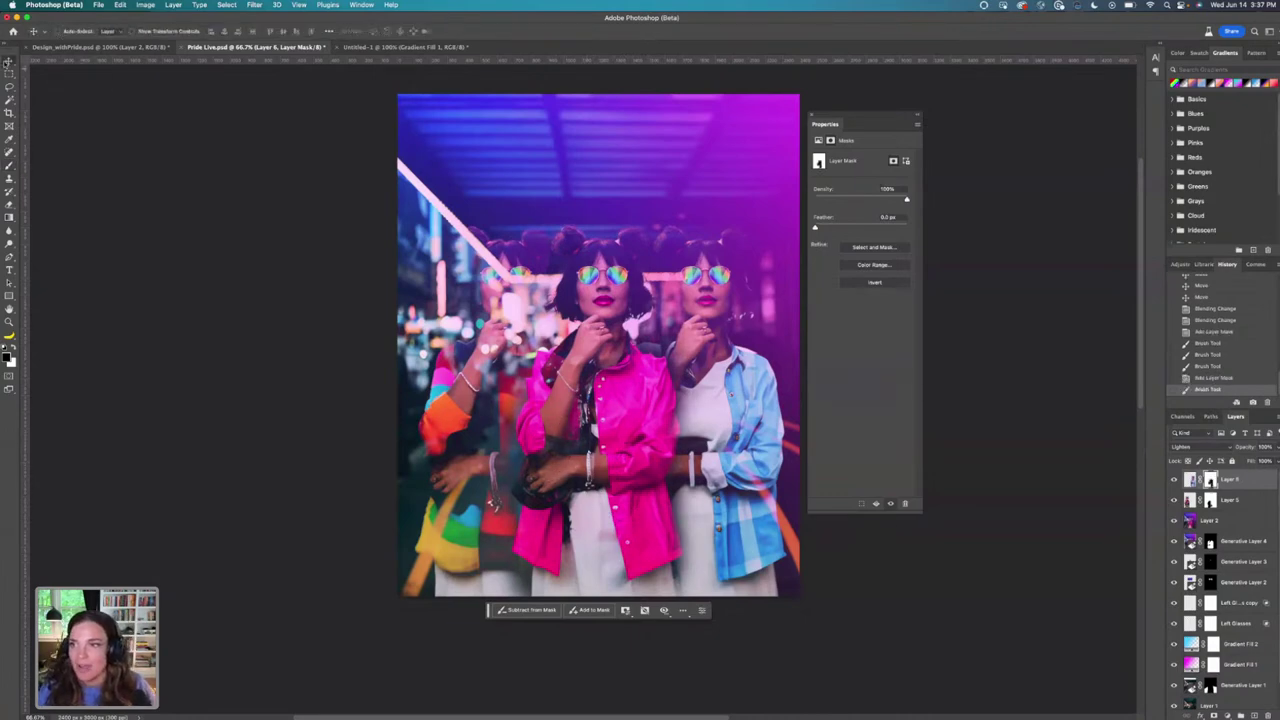
left_click(100, 47)
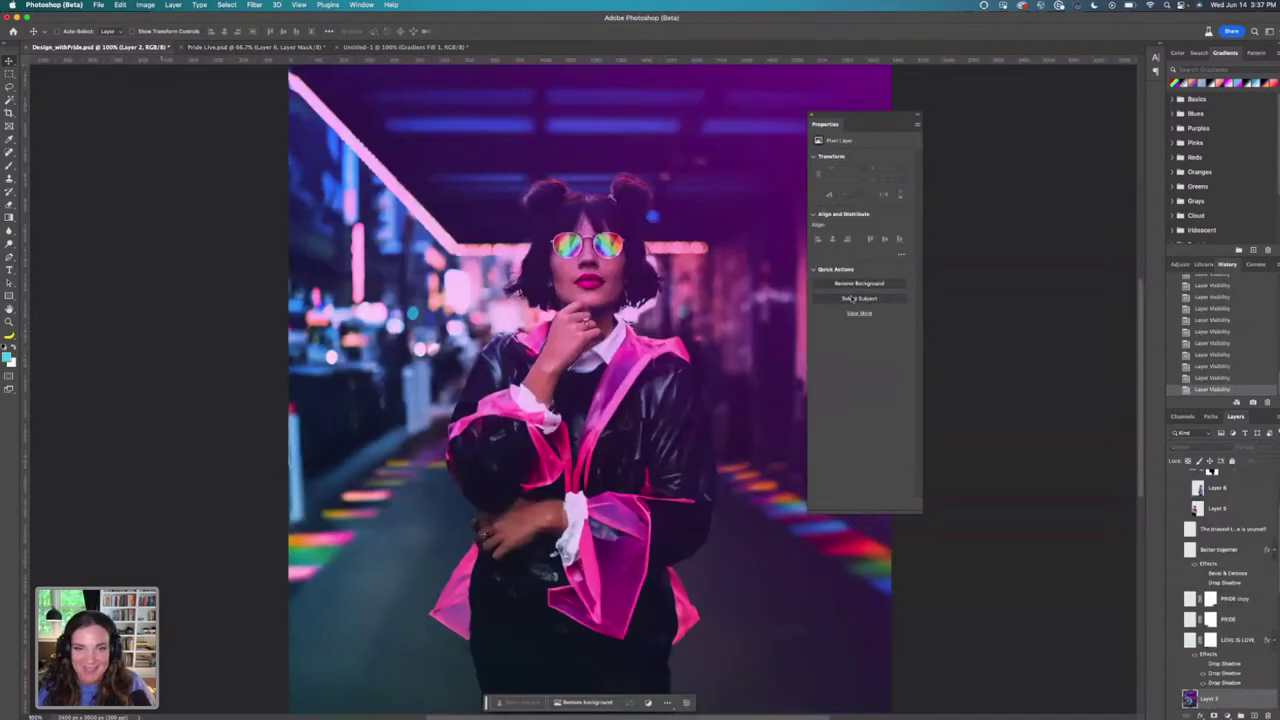
scroll(1165, 640, "down", 3)
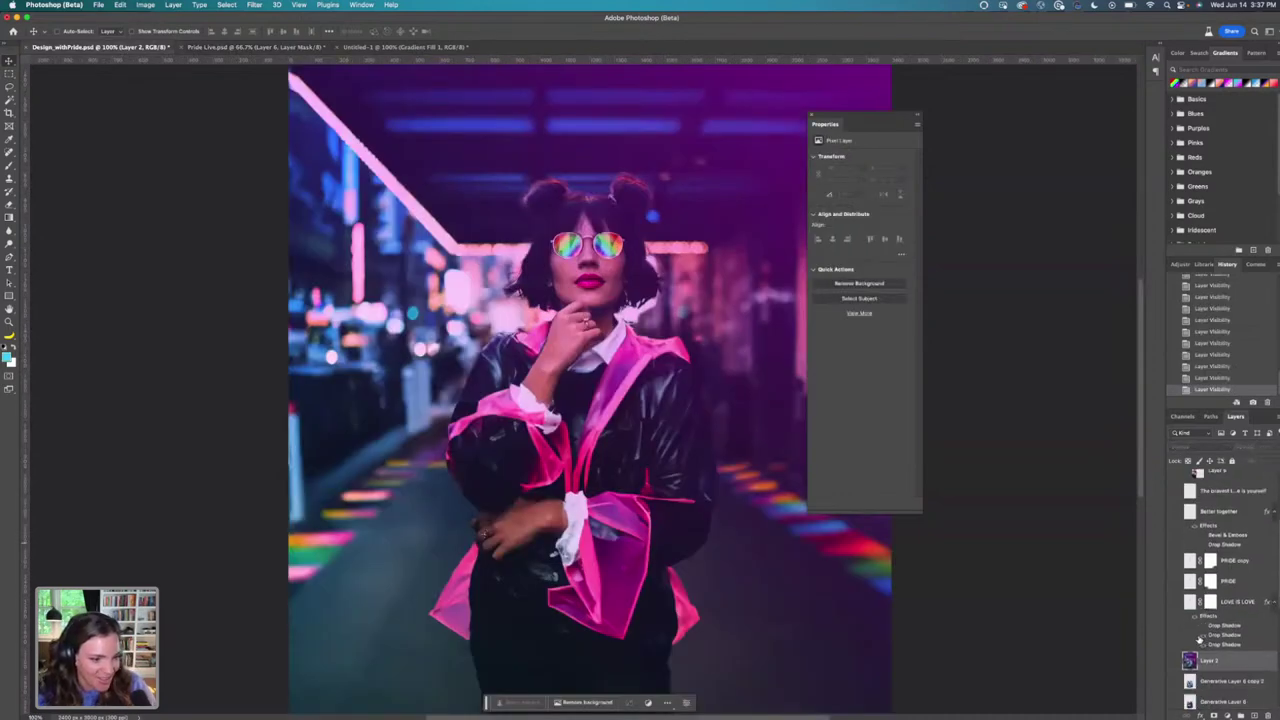
scroll(1172, 660, "down", 2)
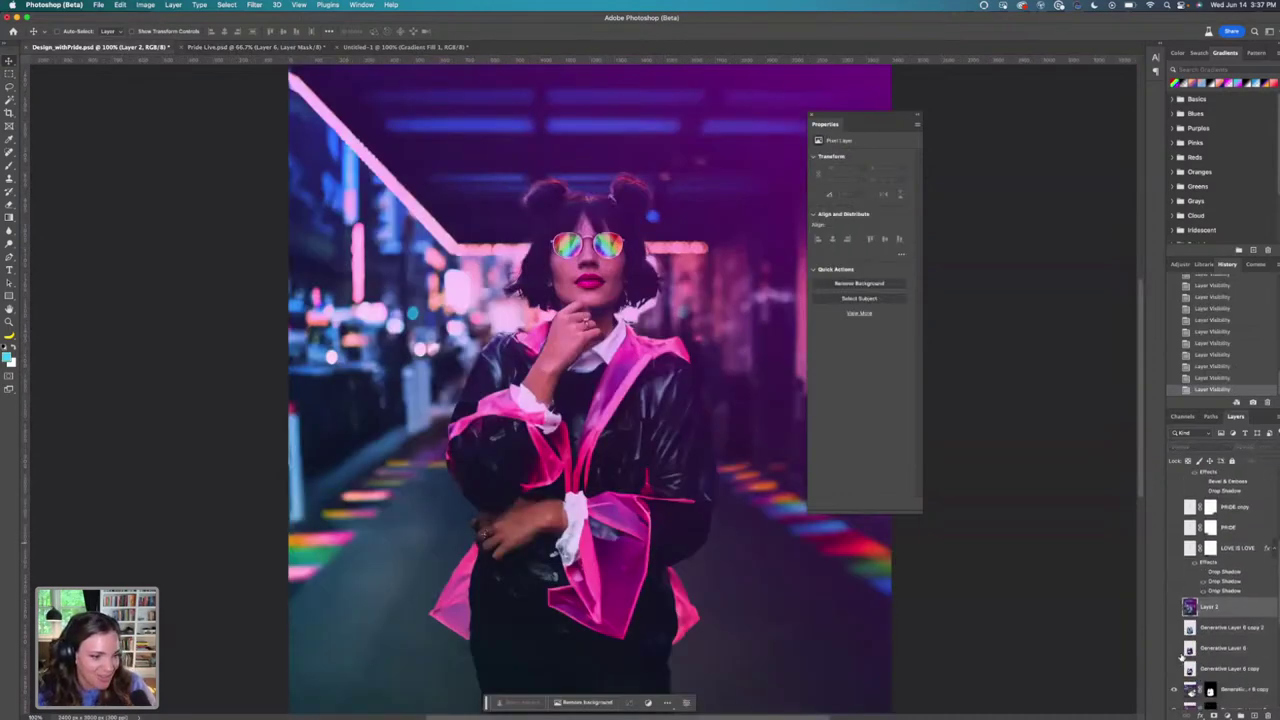
left_click(1175, 606)
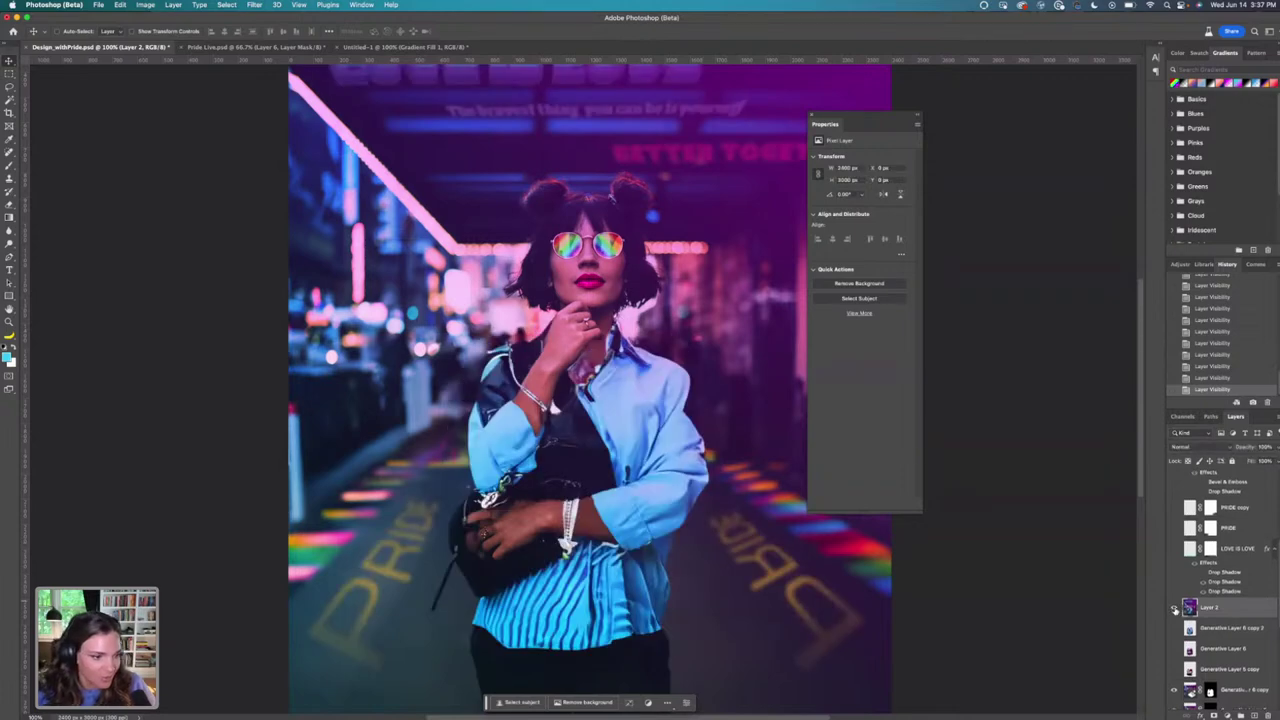
scroll(1175, 590, "up", 3)
scroll(1177, 560, "up", 1)
left_click(1175, 521)
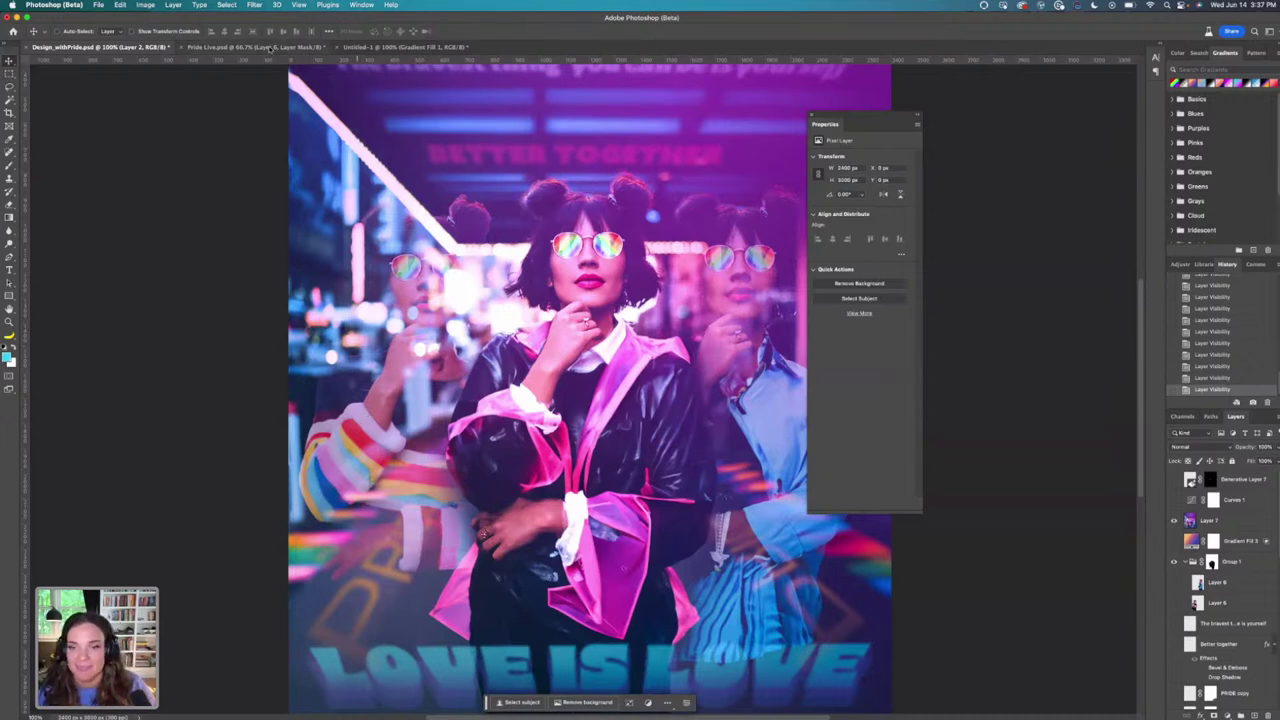
left_click(255, 47)
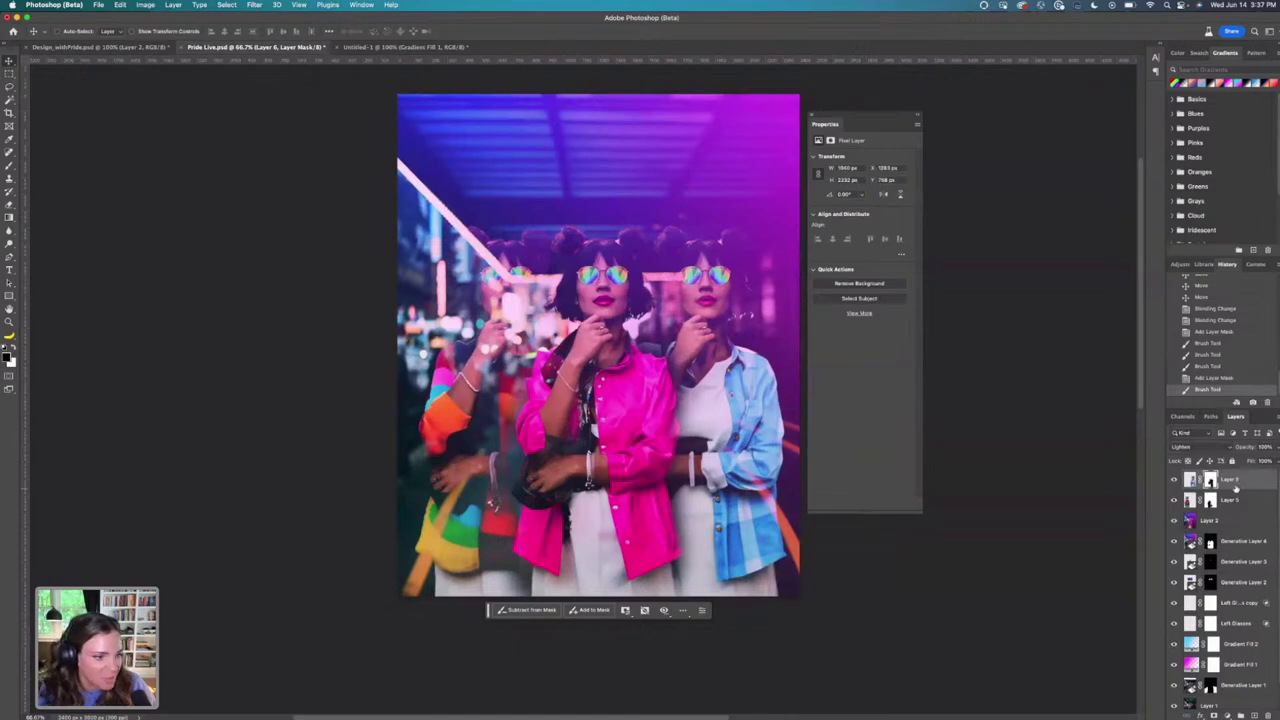
Lower the opacity of Layer 6 and Layer 5 to fade the side figures, checking the reference design.
left_click(1235, 482)
key("5")
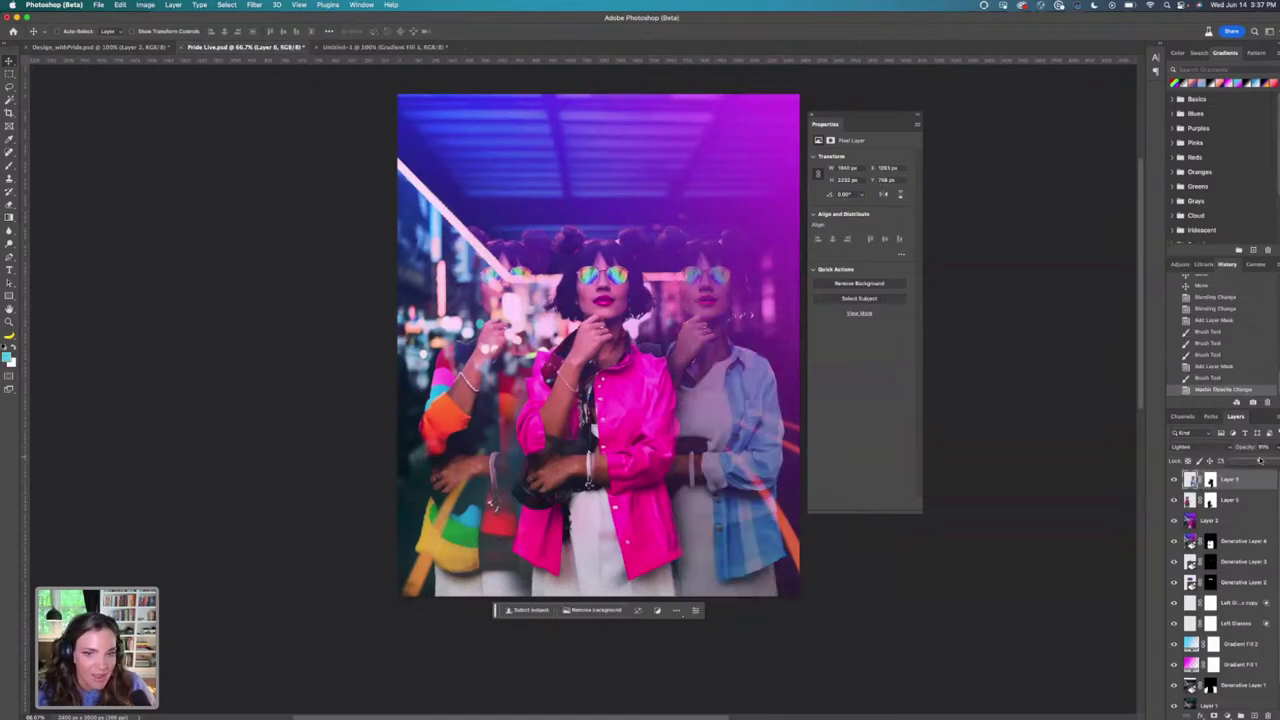
left_click(1244, 497)
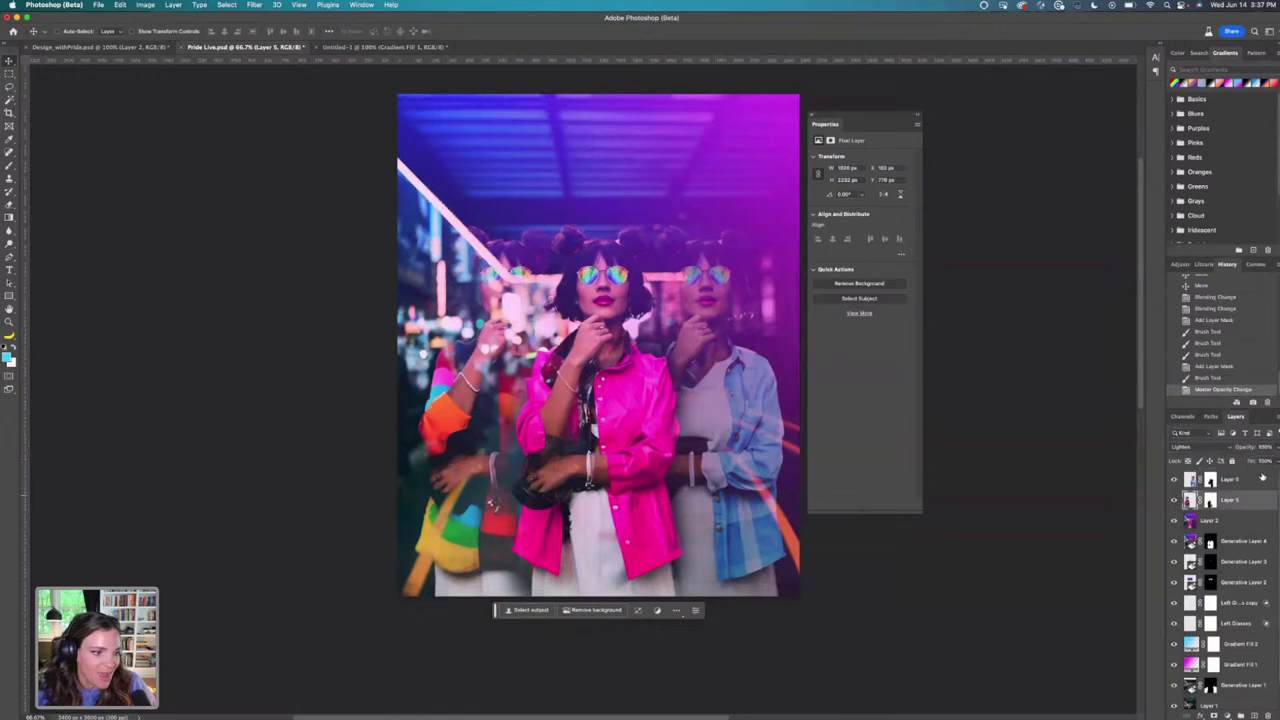
left_click(1273, 447)
left_click_drag(1275, 460, 1262, 460)
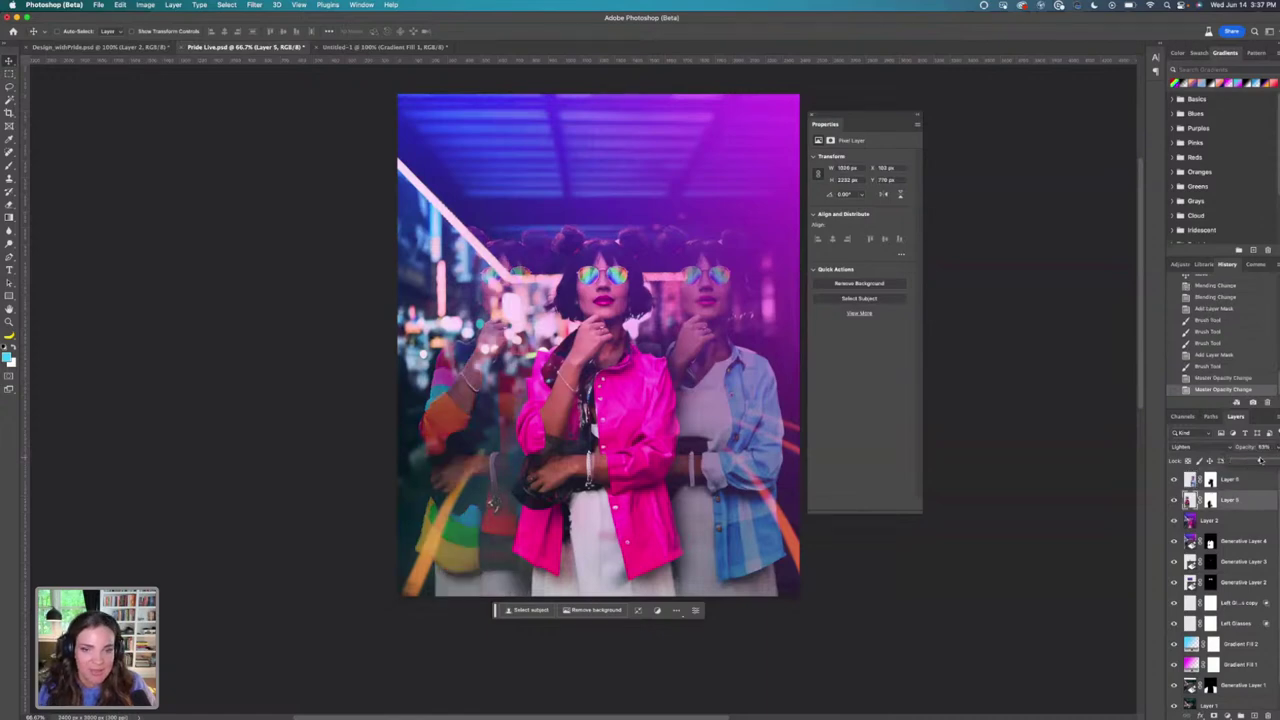
left_click(1236, 481)
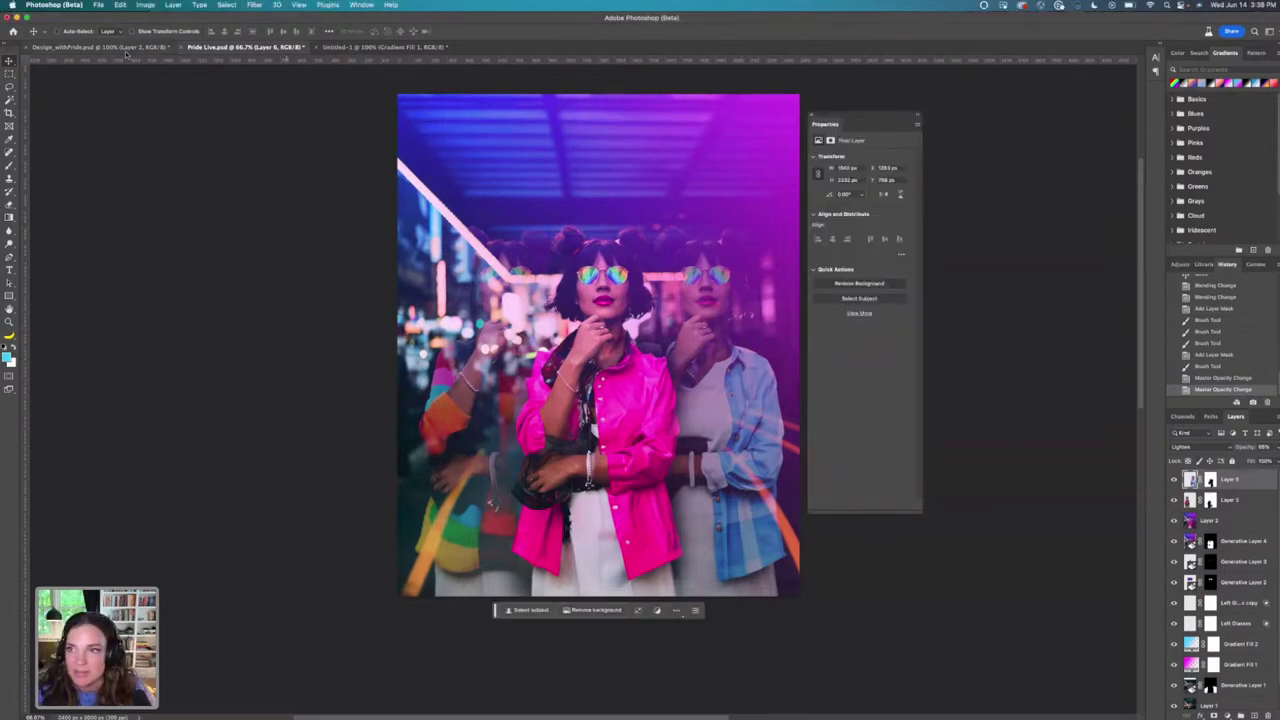
left_click(125, 48)
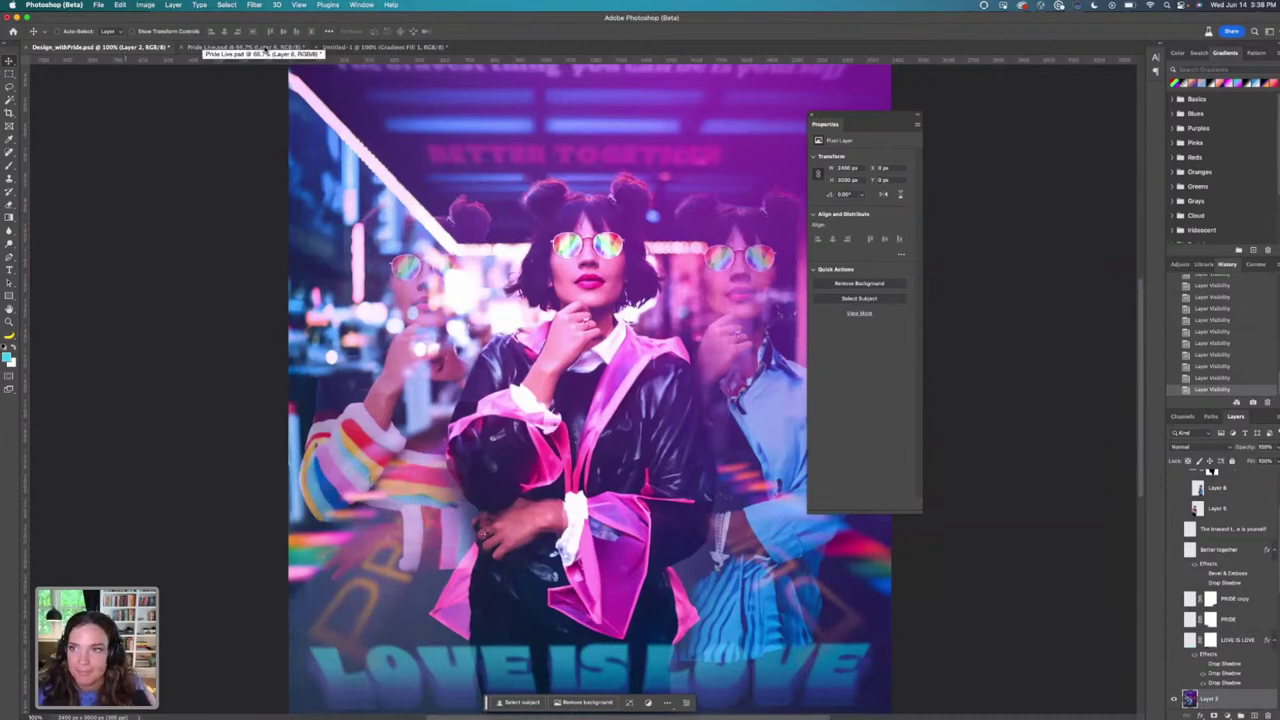
left_click(245, 47)
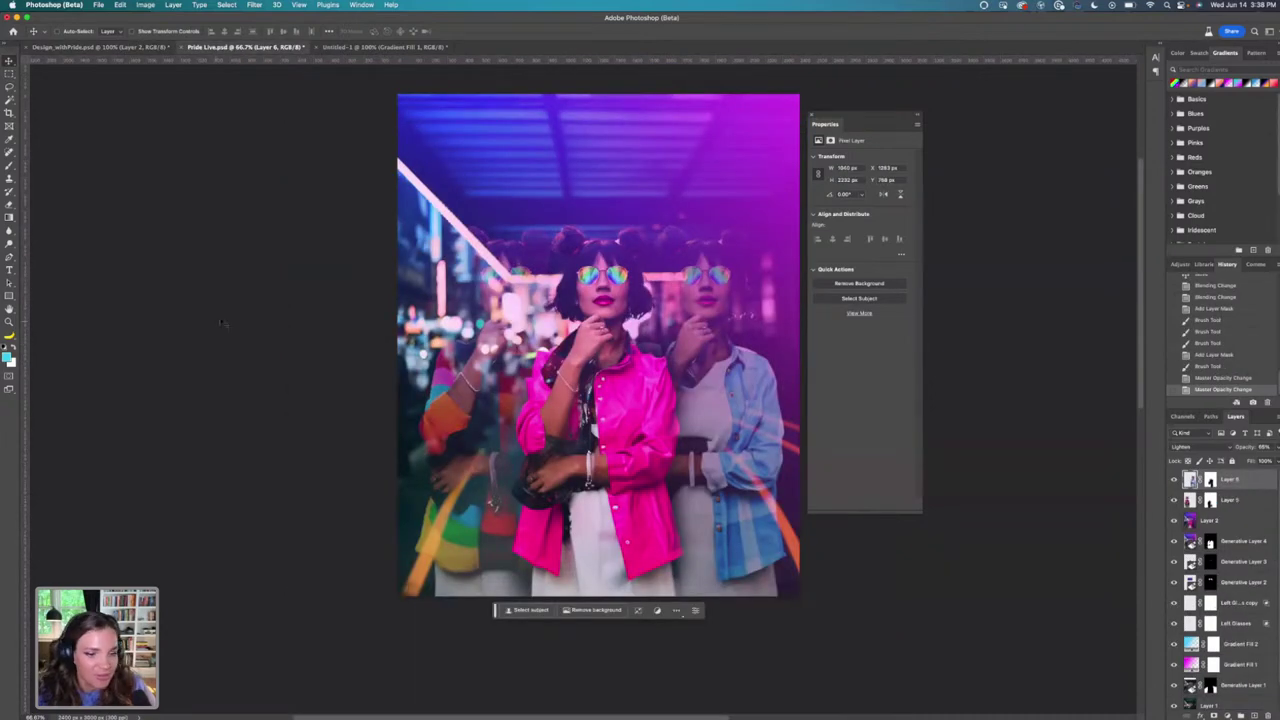
Place a 72 pt placeholder text layer and move it to the poster's horizontal centre.
left_click(9, 270)
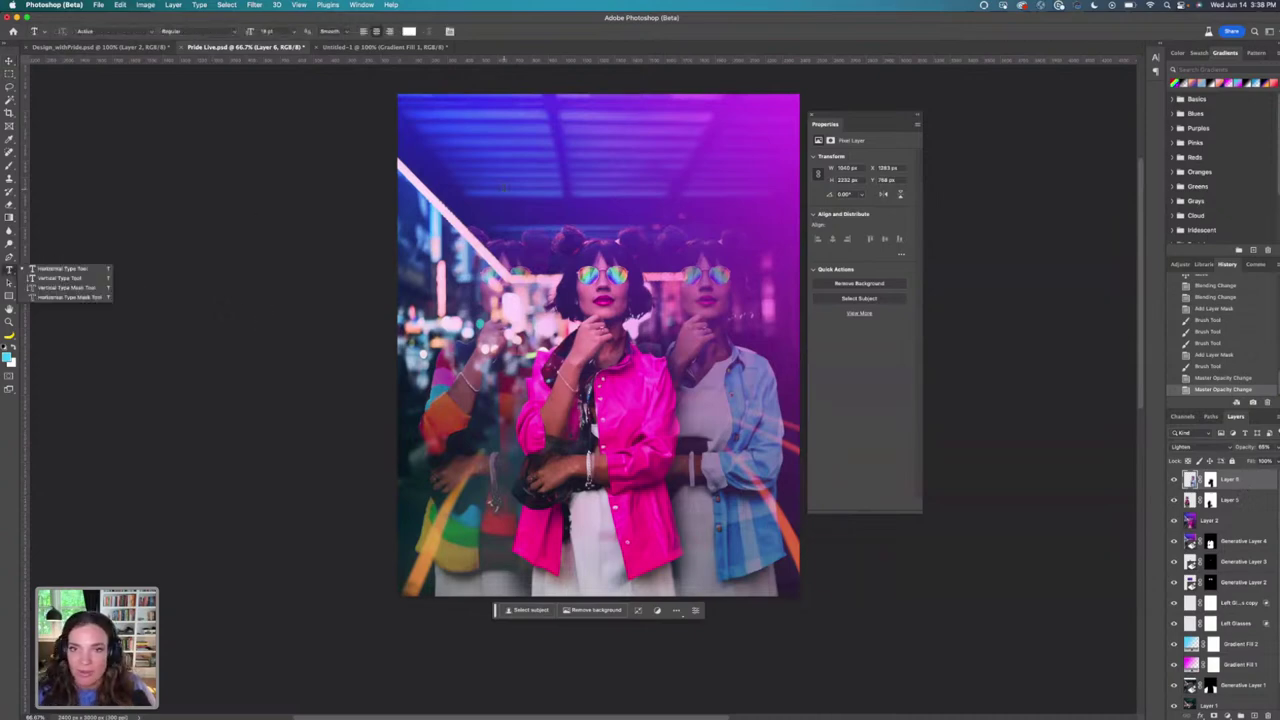
left_click(488, 171)
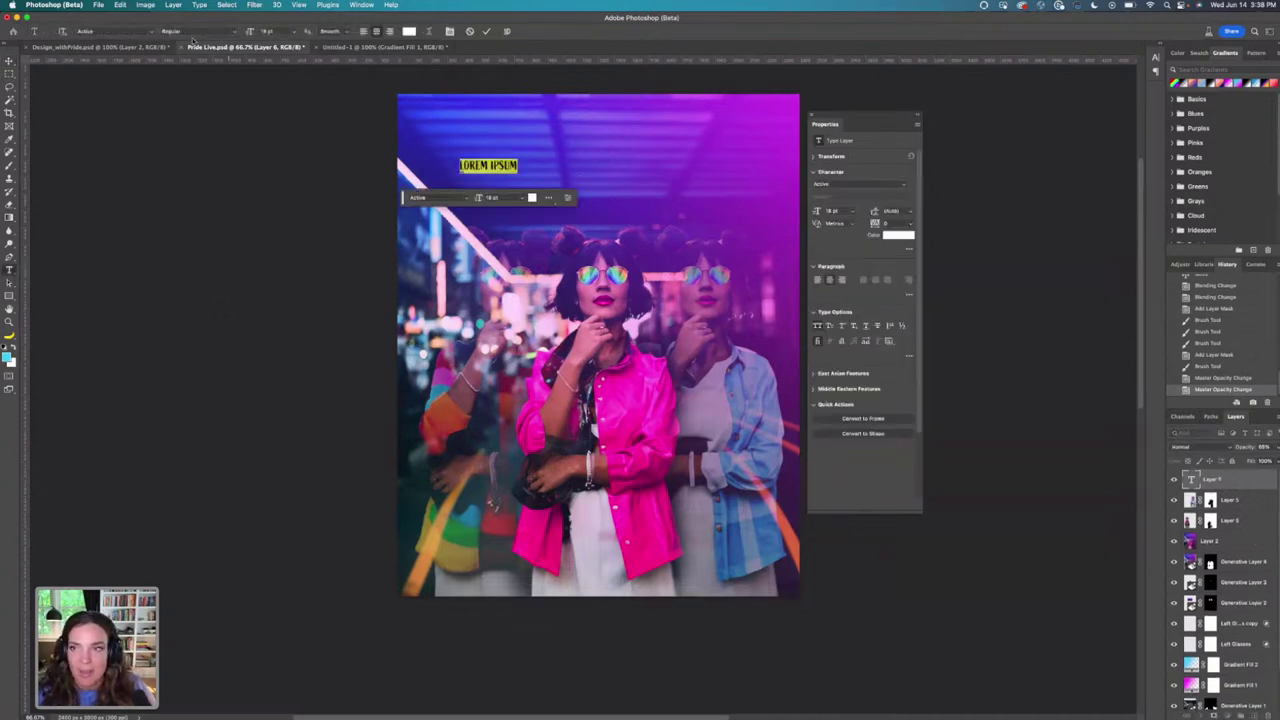
left_click(289, 31)
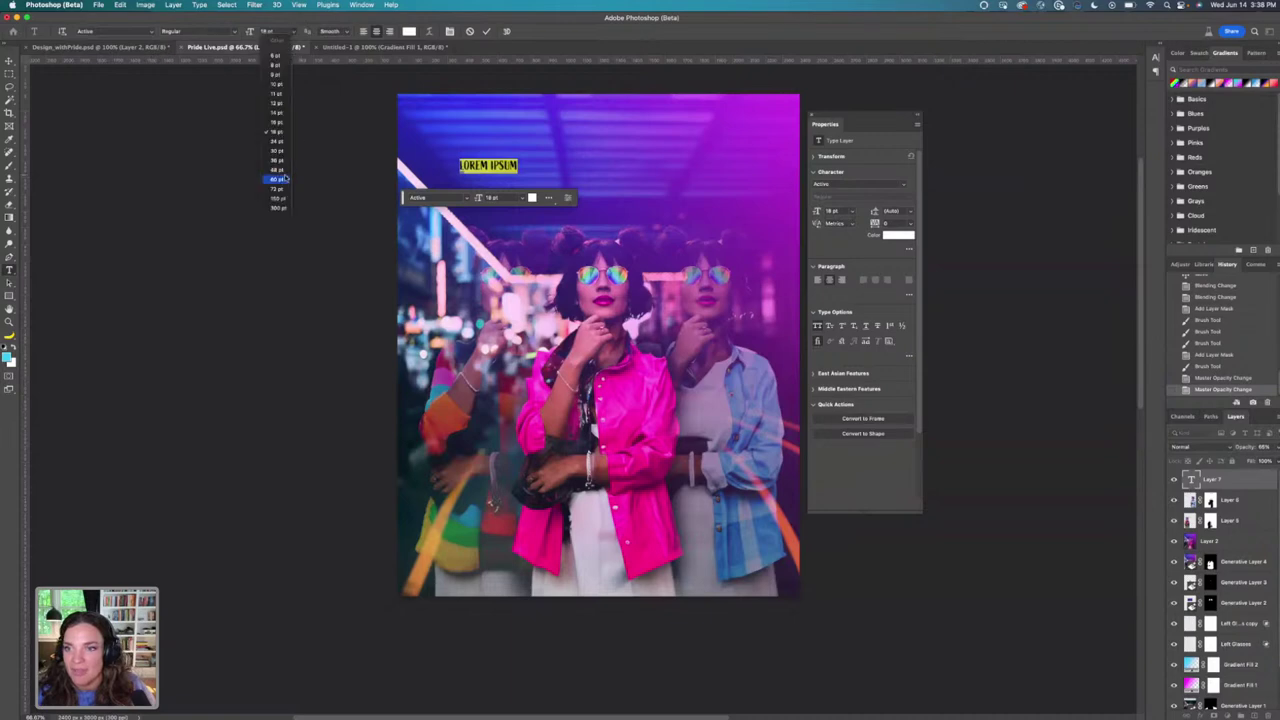
left_click(280, 191)
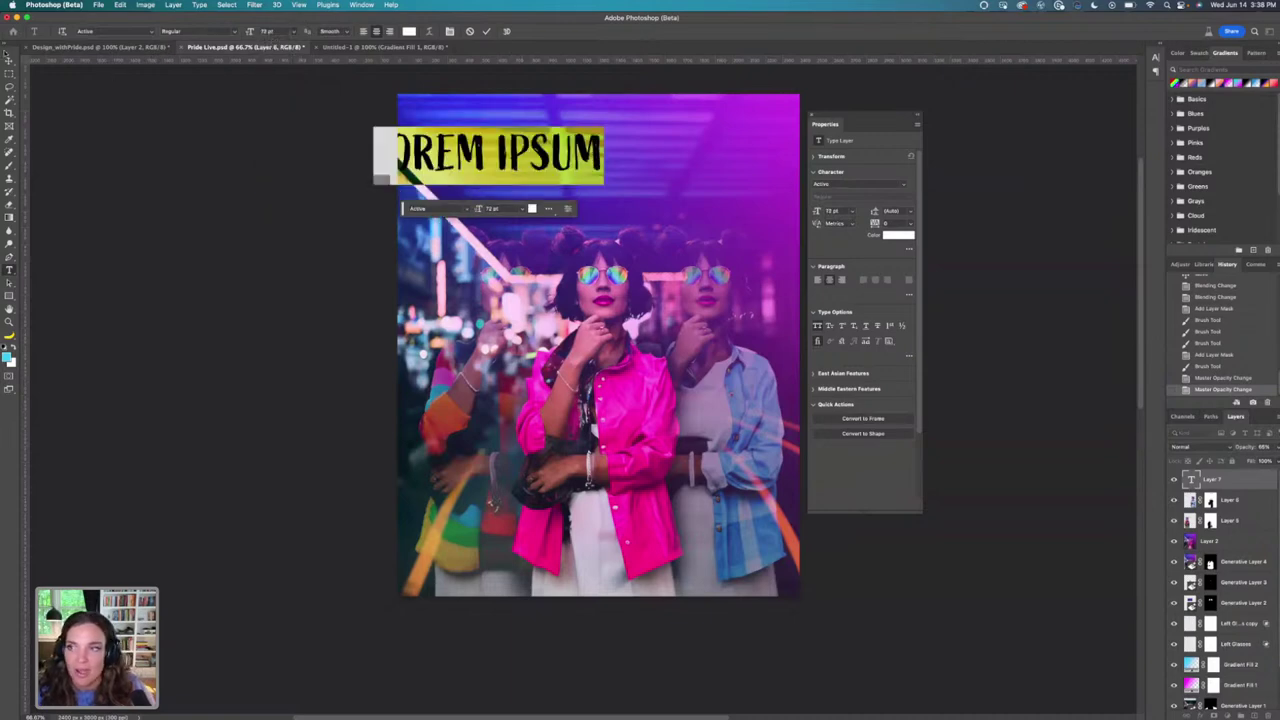
left_click(8, 60)
left_click_drag(536, 164, 651, 185)
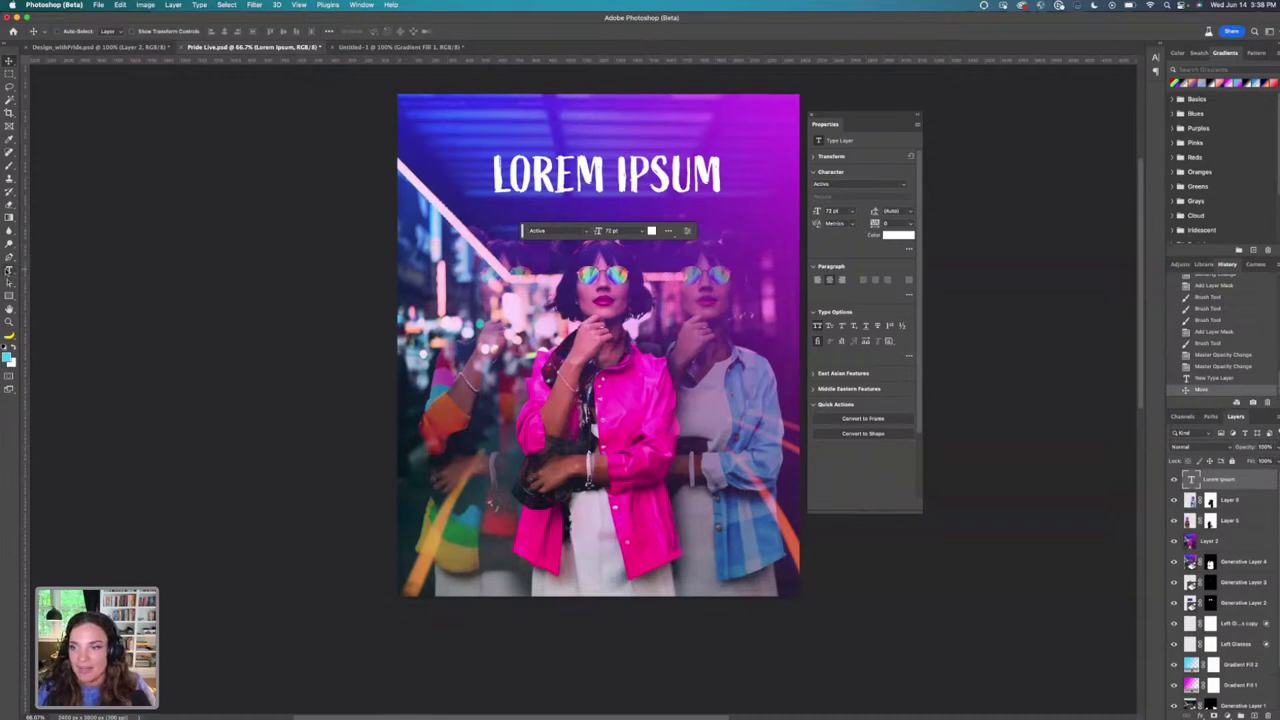
Replace the placeholder text with 'LOVE IS LOVE'.
left_click(9, 270)
triple_click(600, 178)
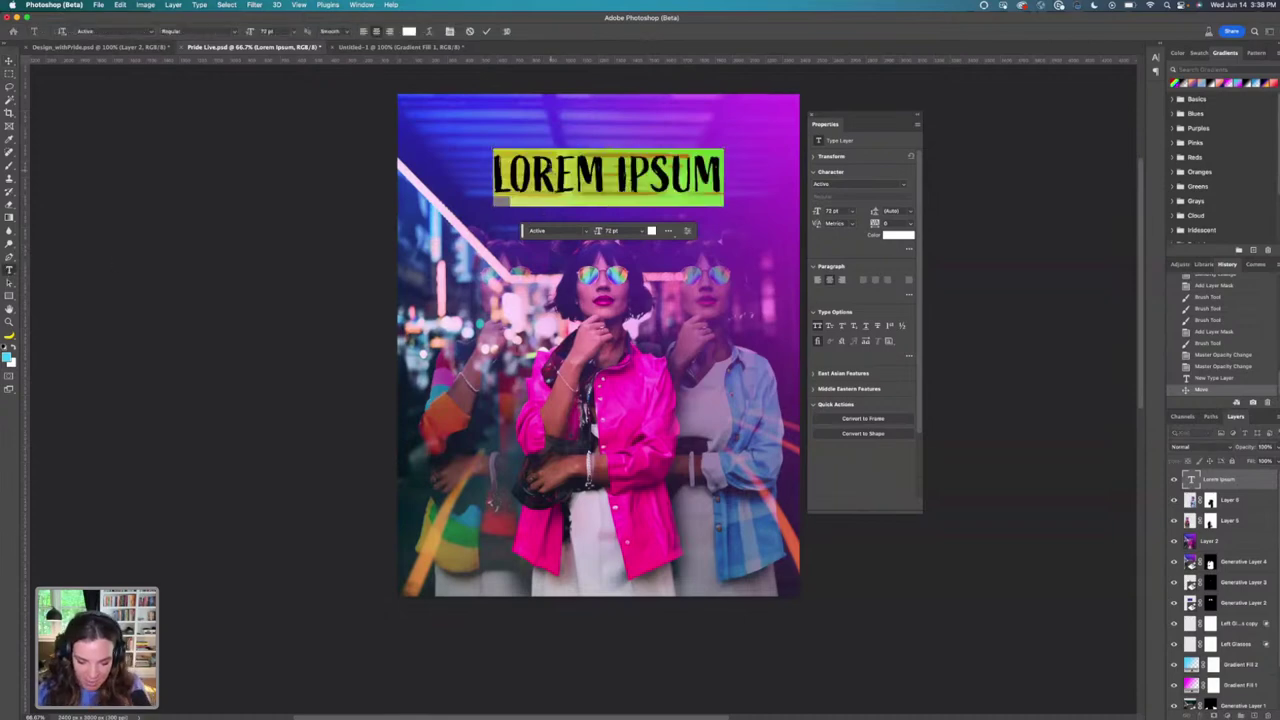
type("LOVE")
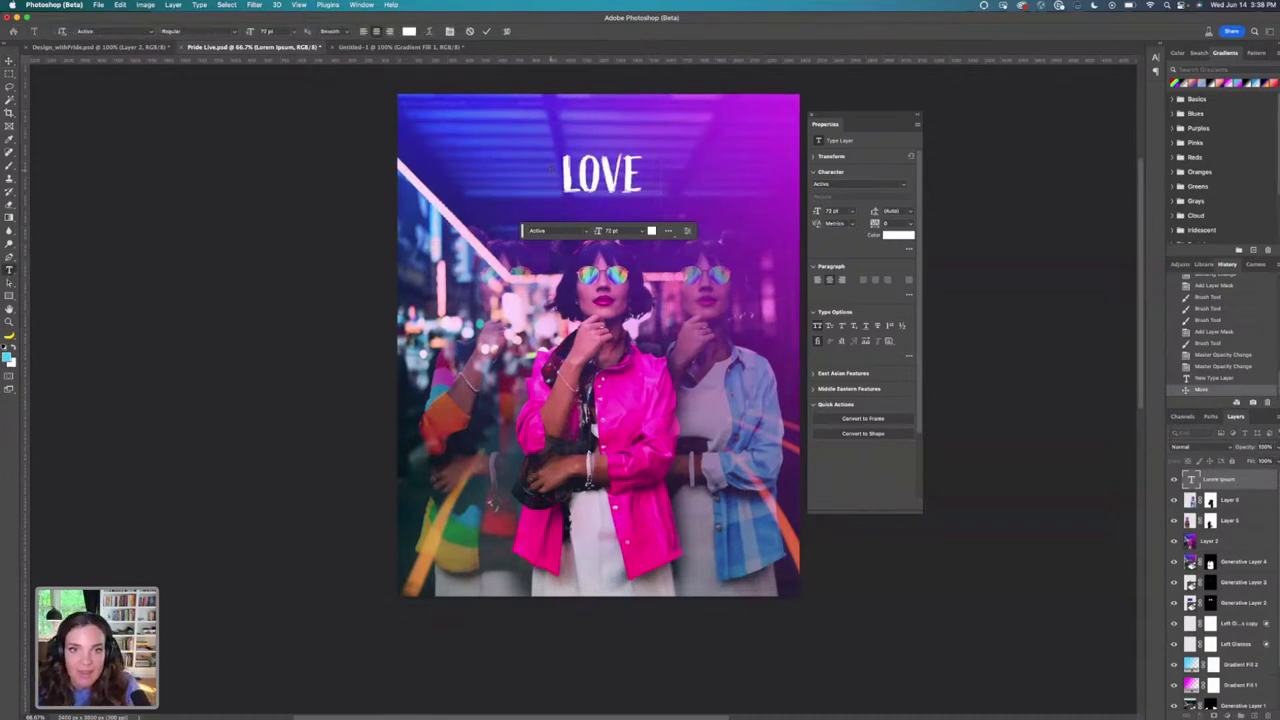
type(" IS LOVE")
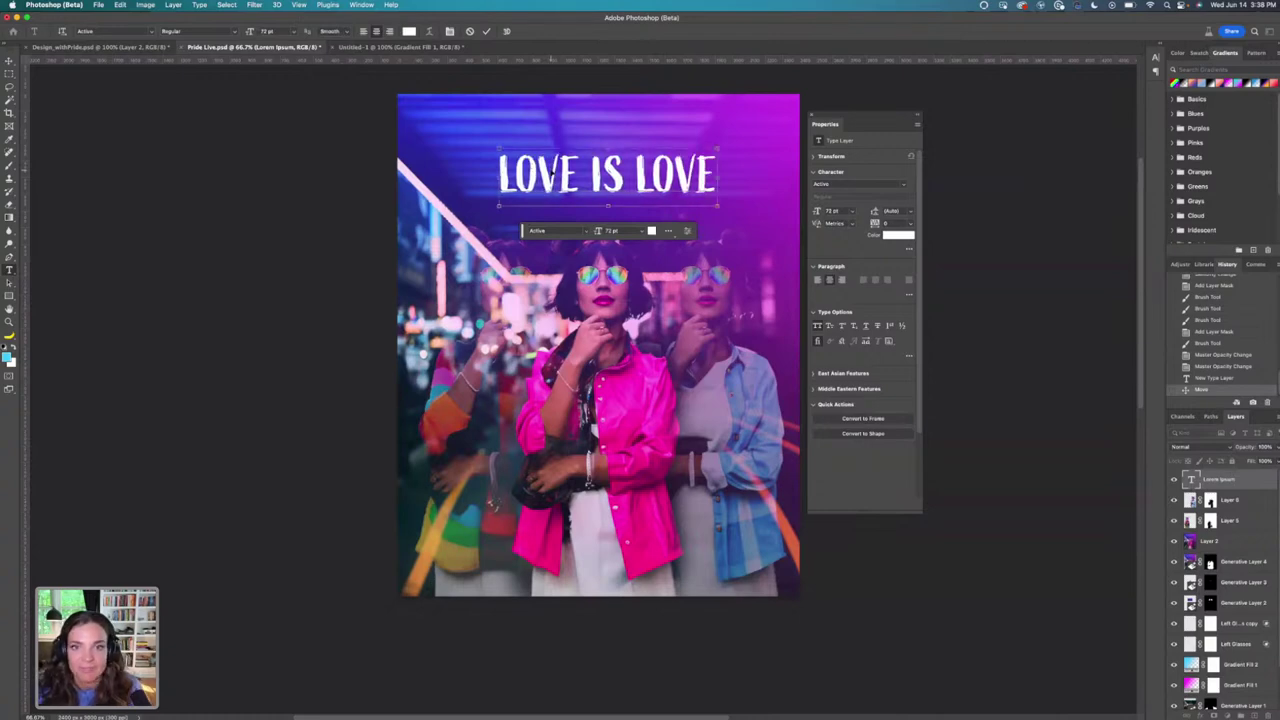
key("super+a")
Set the LOVE IS LOVE headline to a heavy font at 60 pt.
left_click(152, 32)
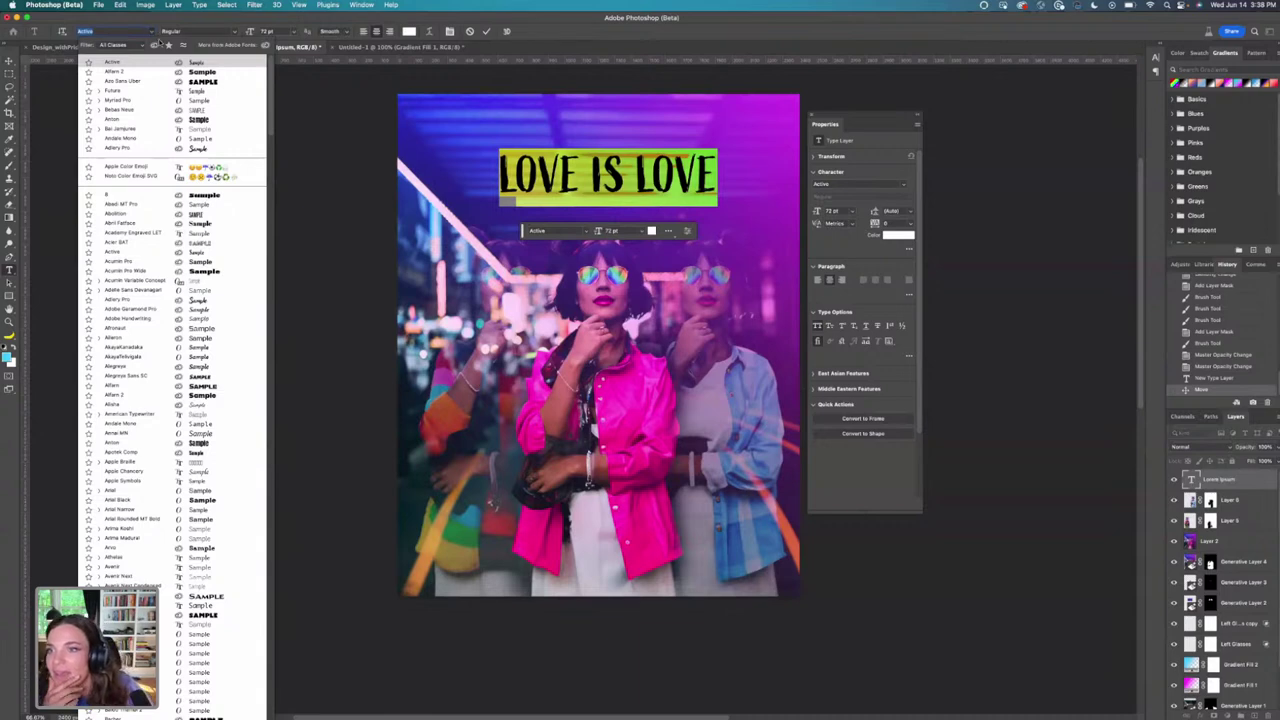
key("Down")
key("Down")
key("Down")
key("Down")
key("Down")
key("Down")
key("Down")
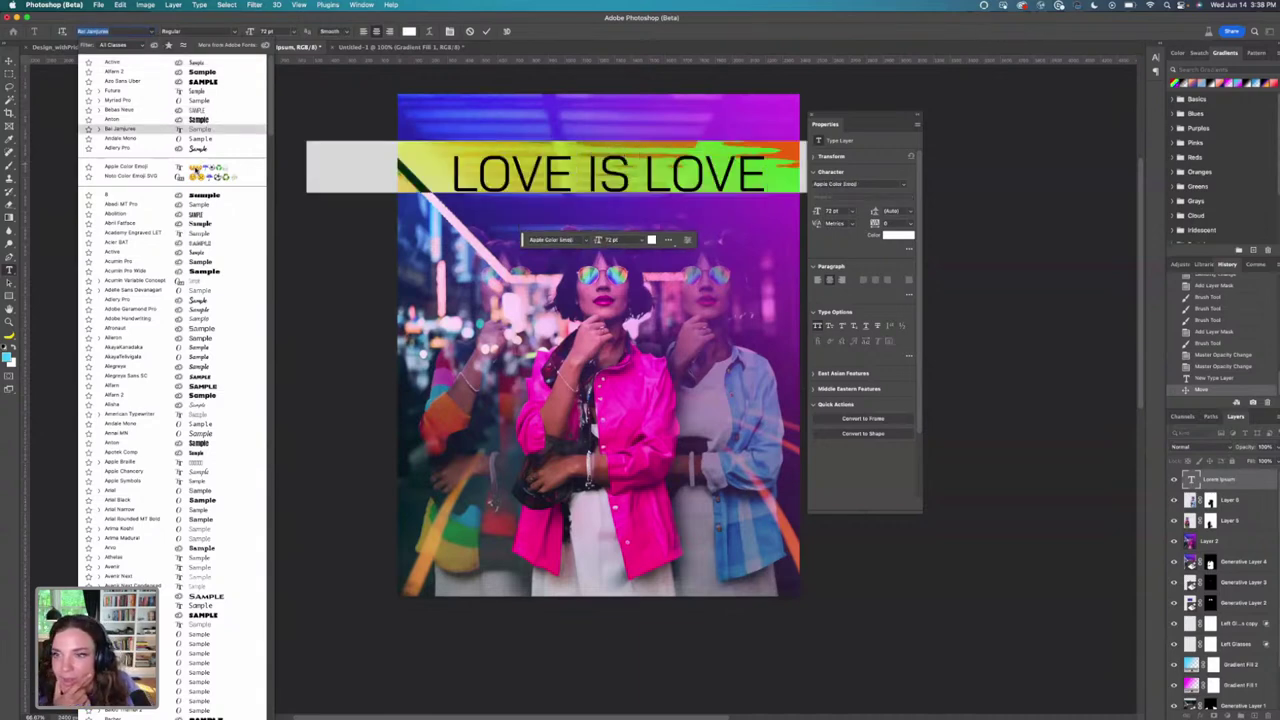
left_click(216, 196)
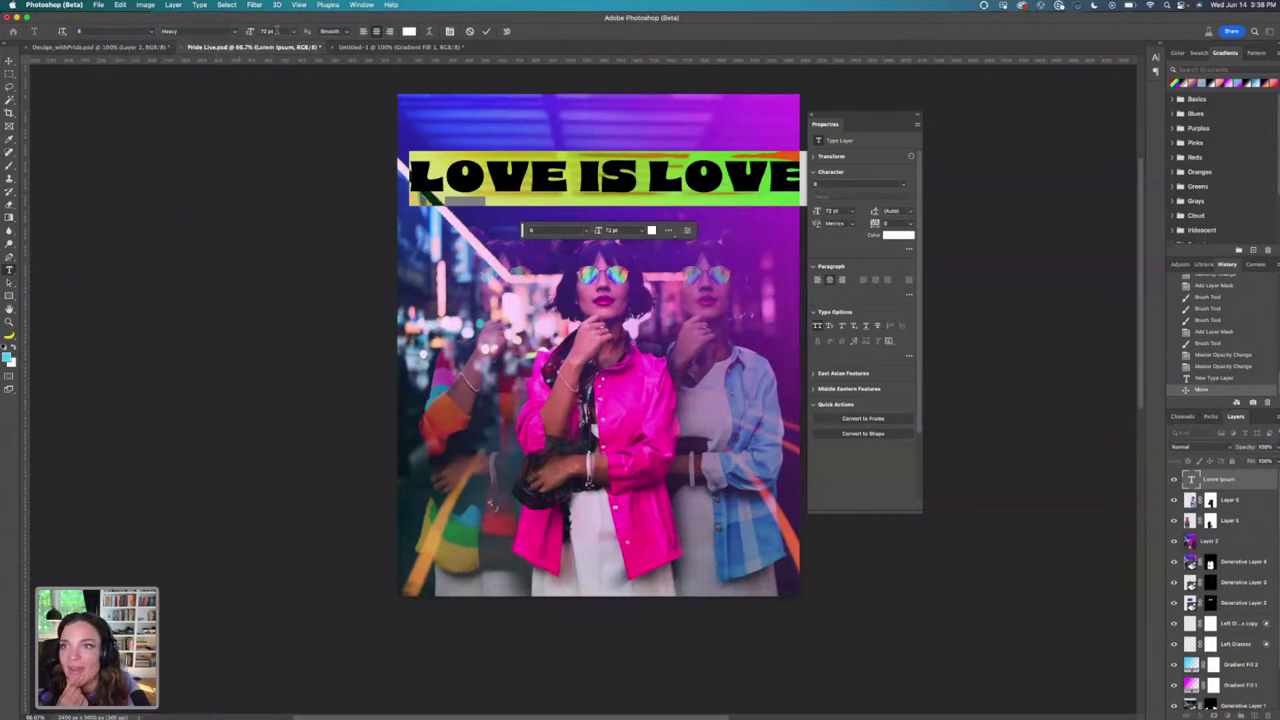
left_click(277, 31)
left_click(278, 181)
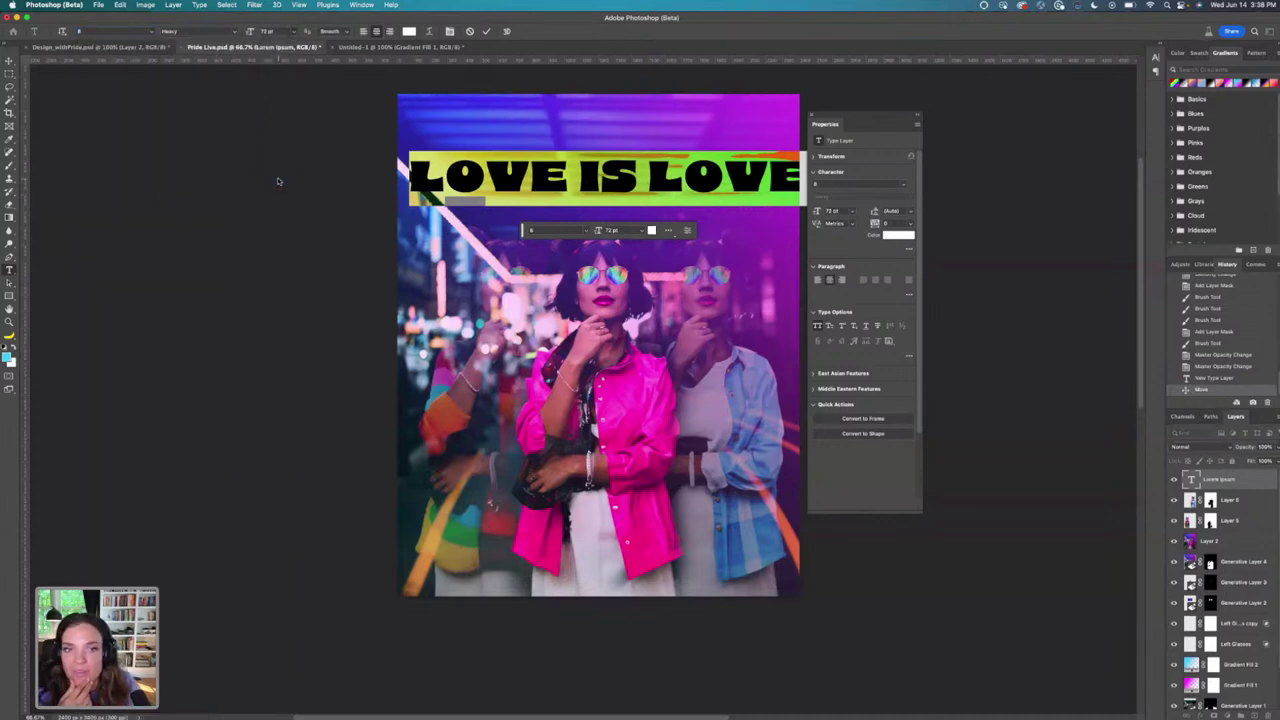
left_click(10, 61)
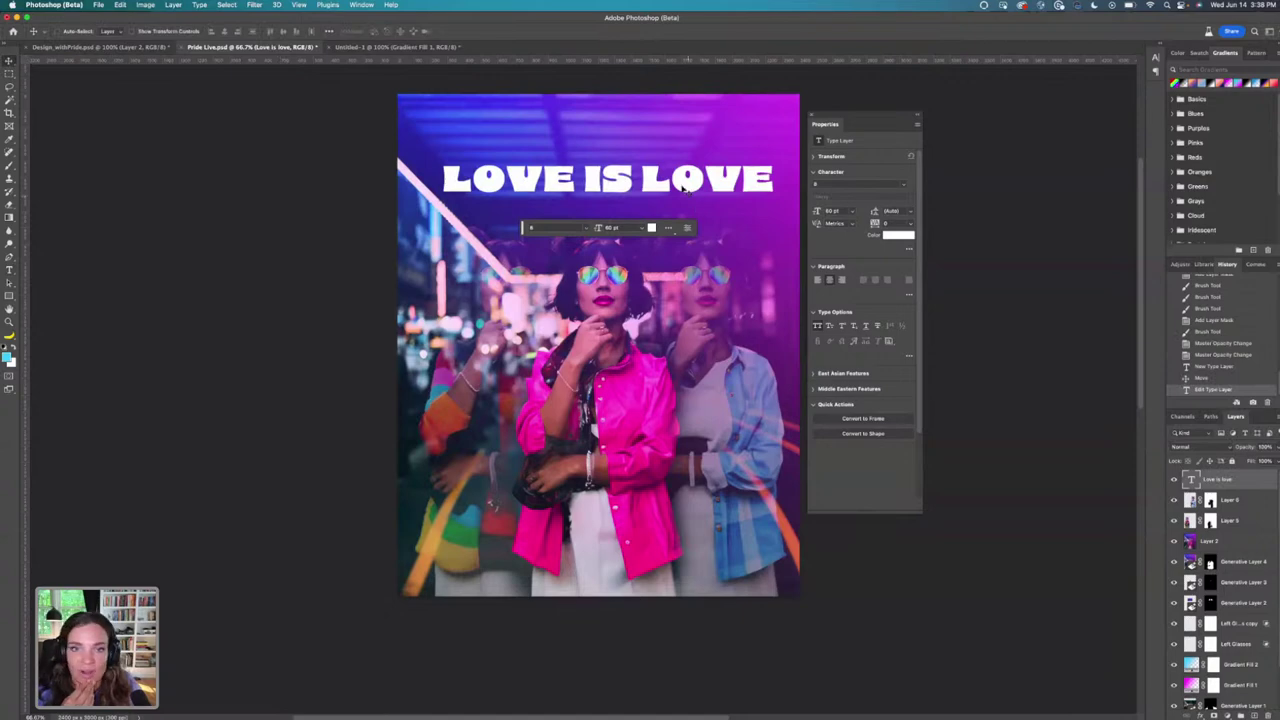
Nudge the headline slightly higher and recolour it light cyan #67e1ff.
left_click_drag(684, 188, 682, 172)
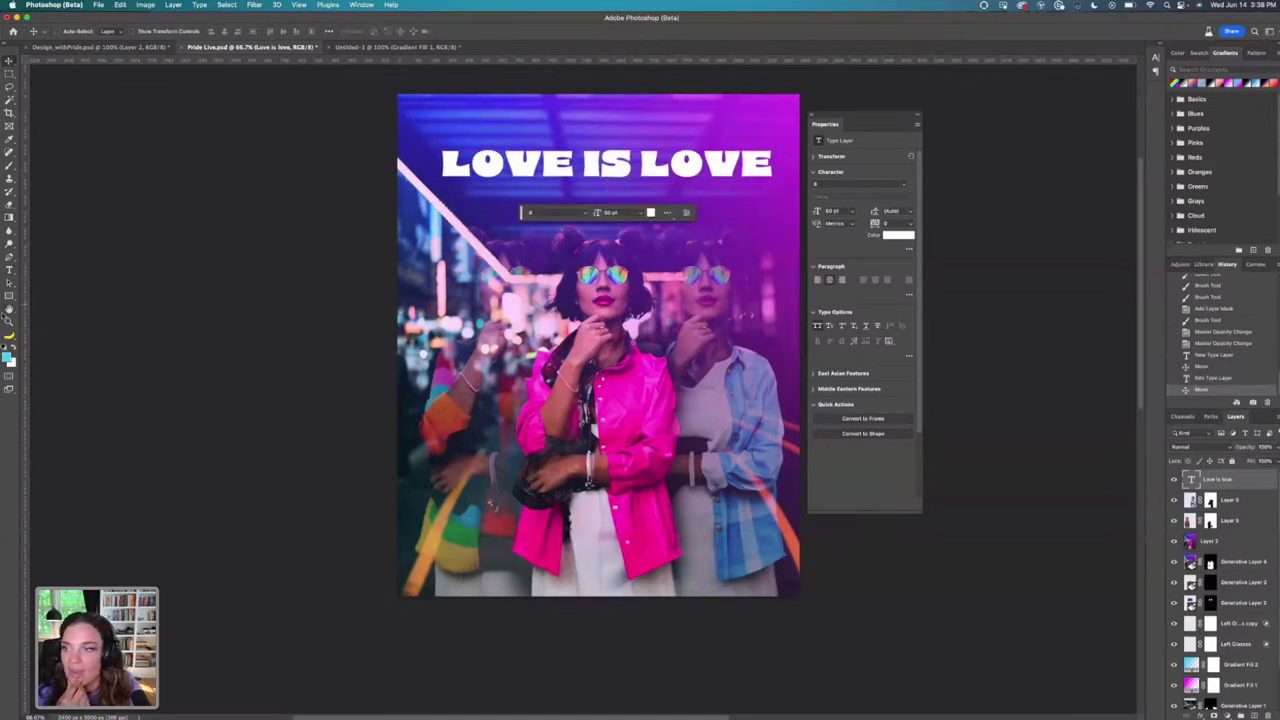
left_click(10, 270)
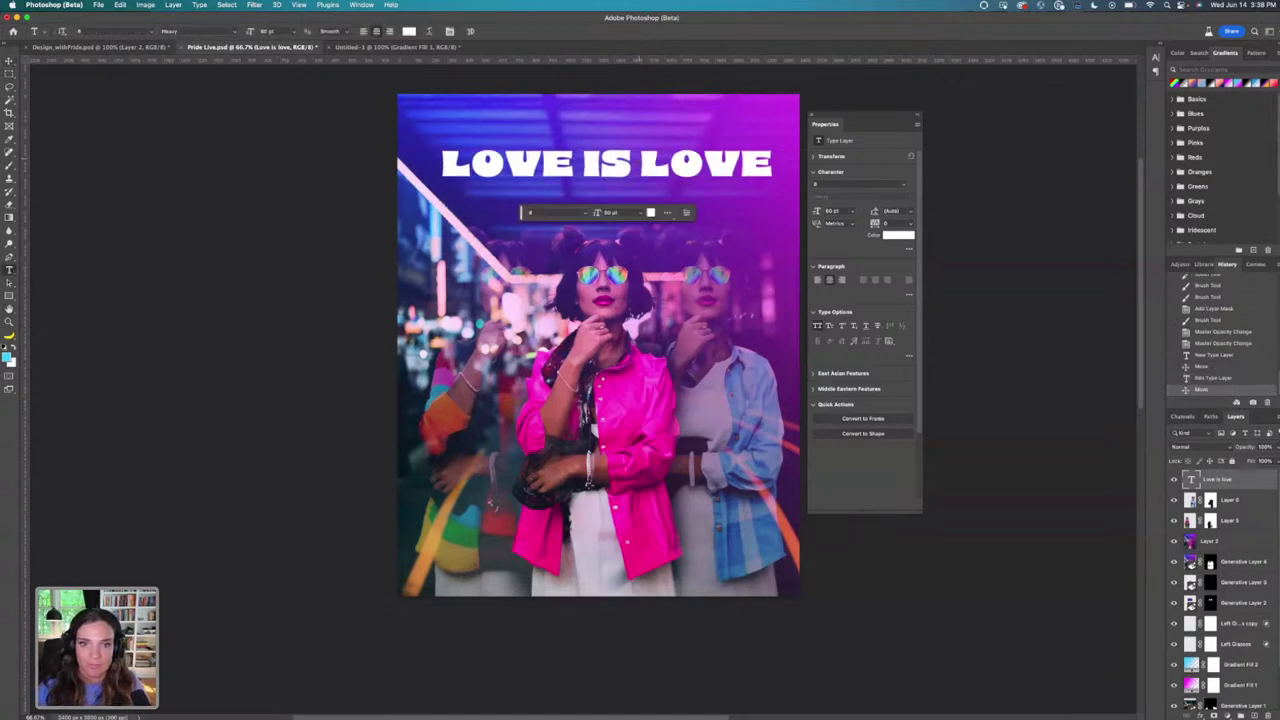
left_click(642, 158)
key("ctrl+a")
left_click(409, 31)
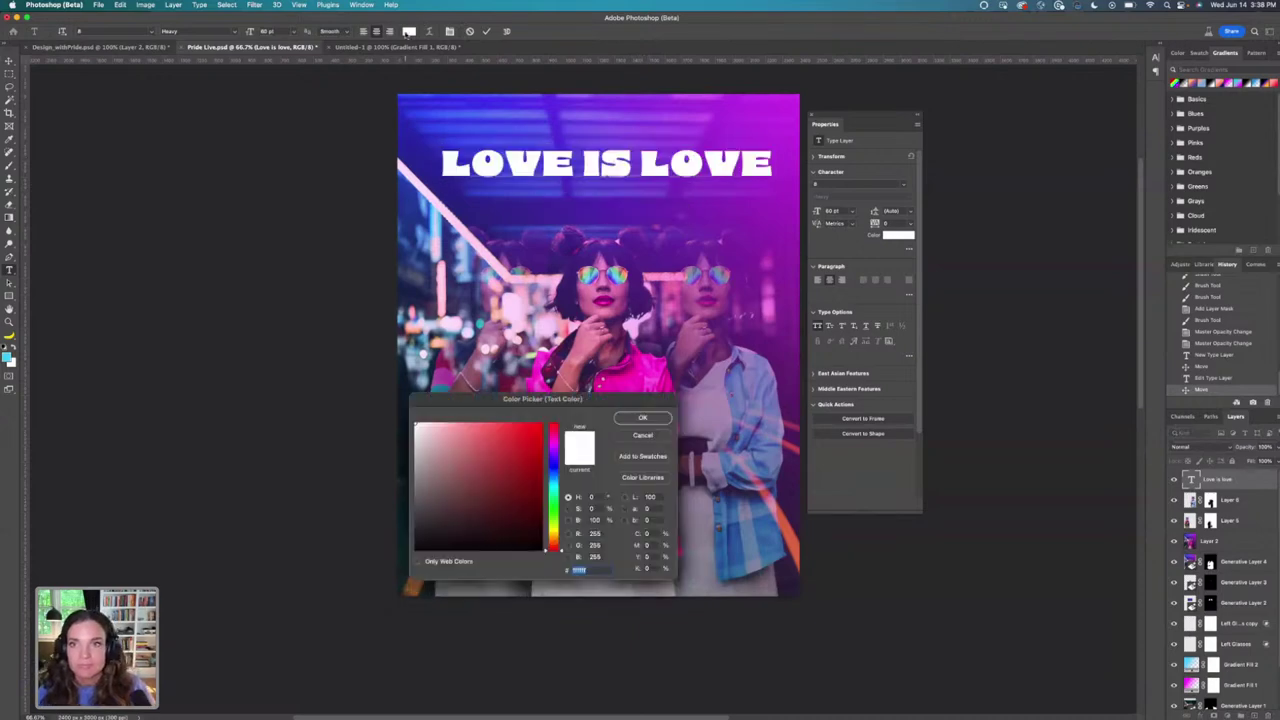
left_click(558, 478)
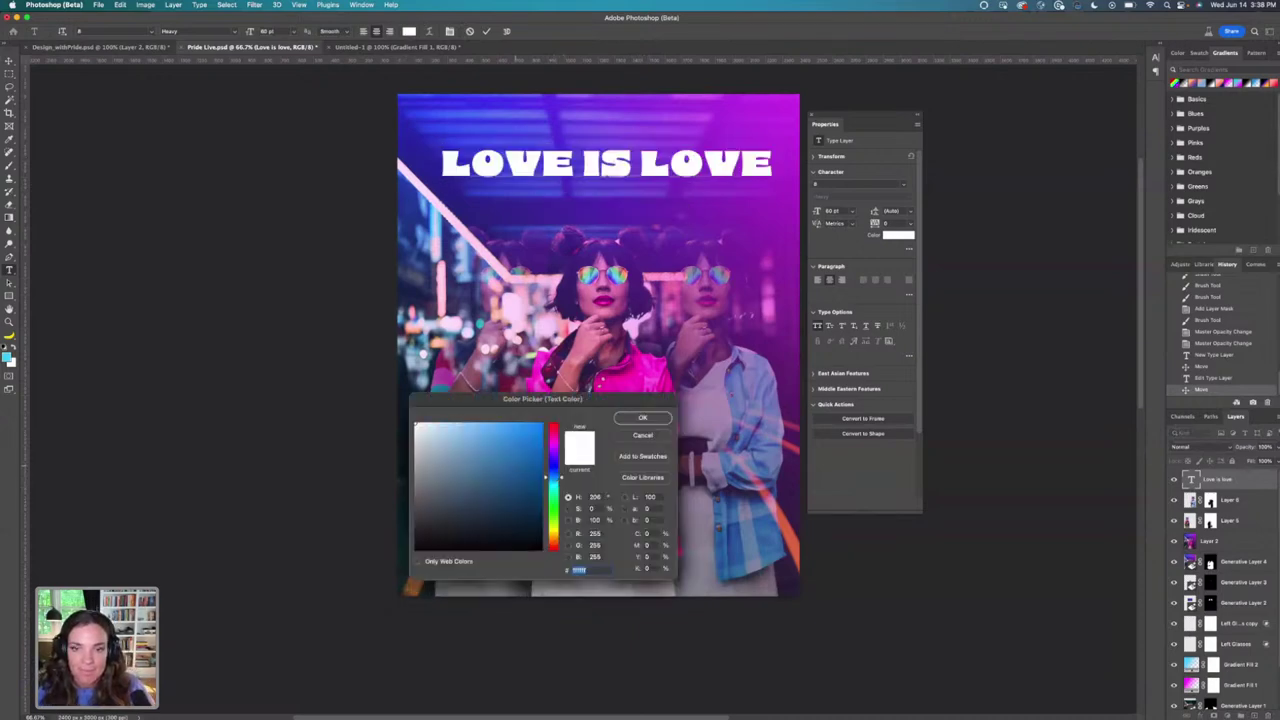
left_click(490, 423)
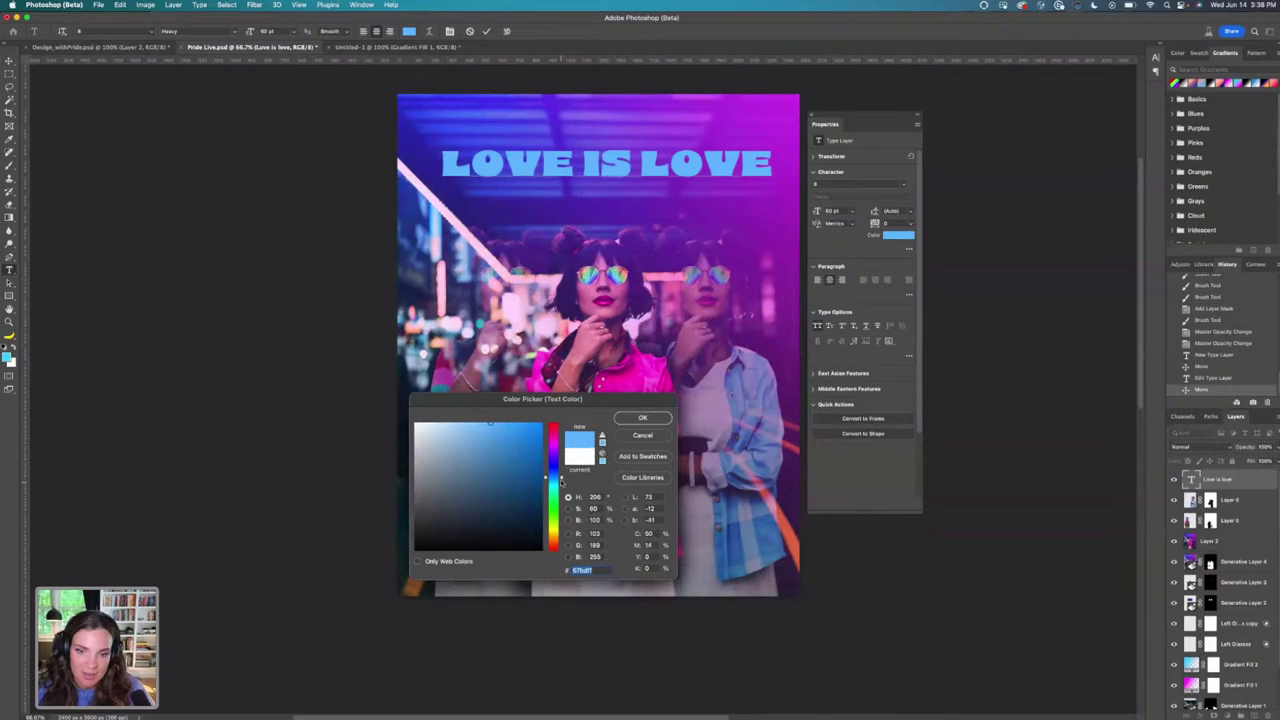
left_click_drag(562, 481, 562, 484)
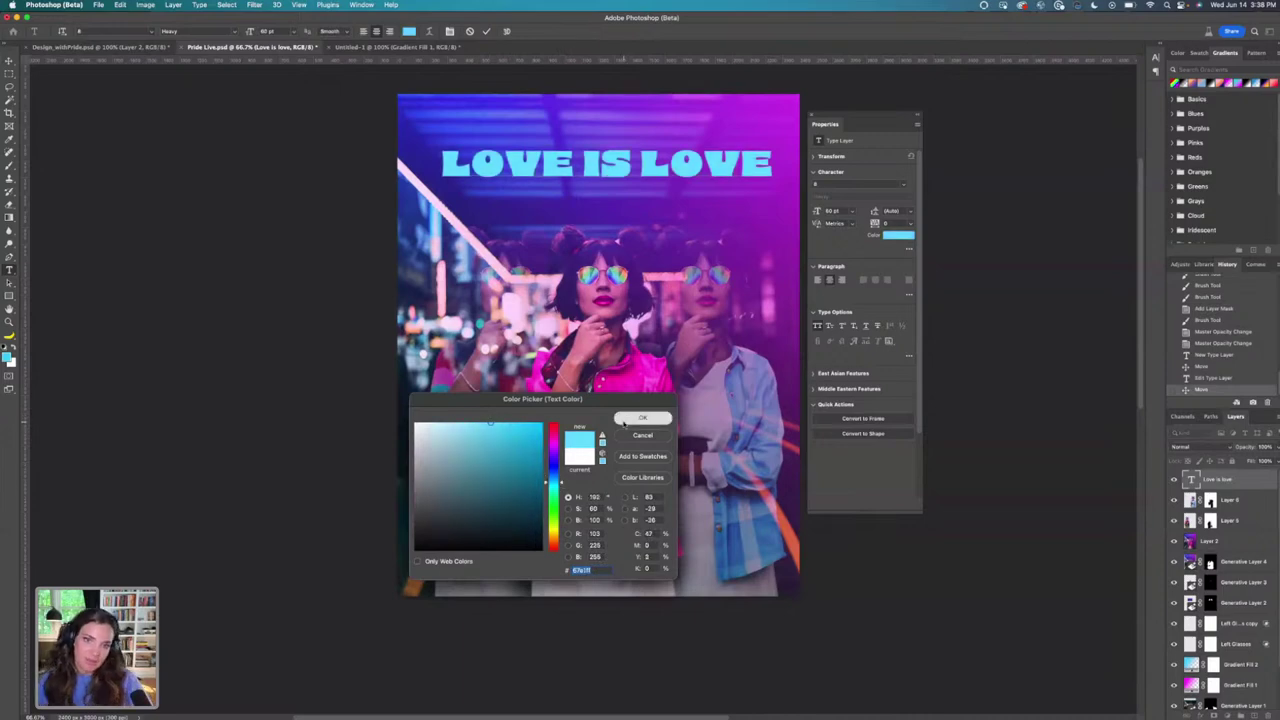
left_click(626, 418)
left_click(689, 175)
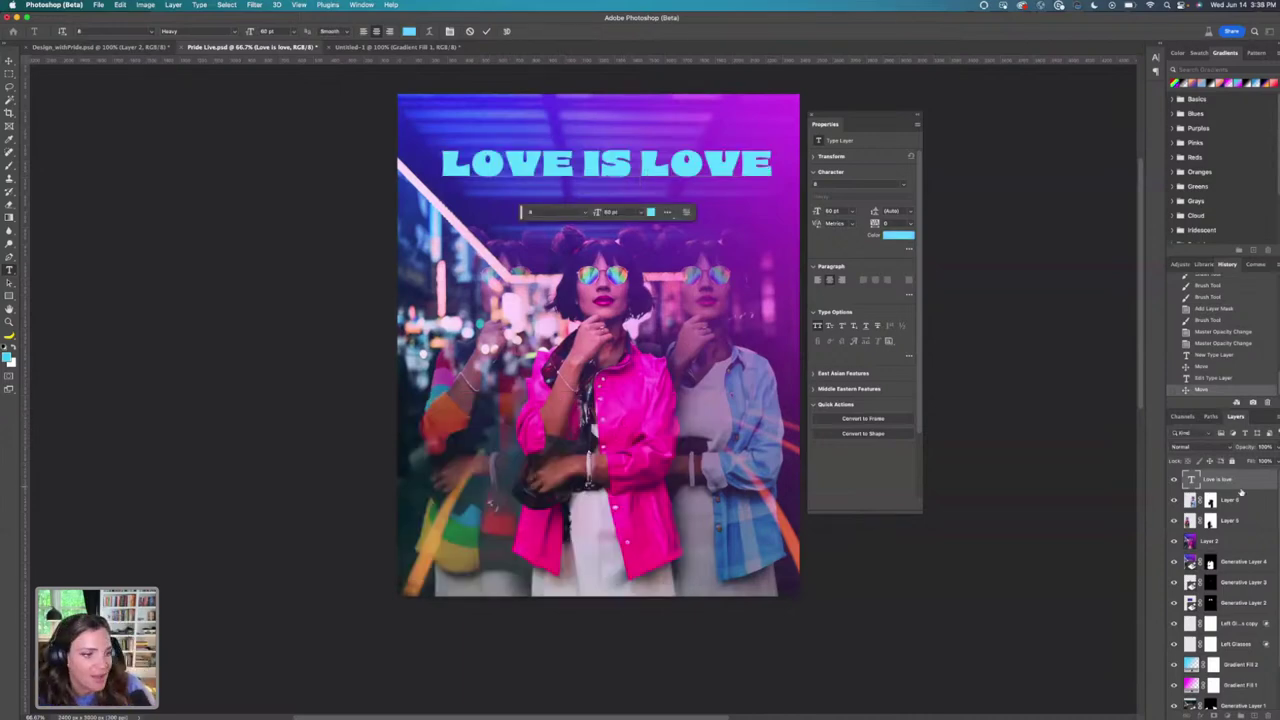
left_click(1245, 484)
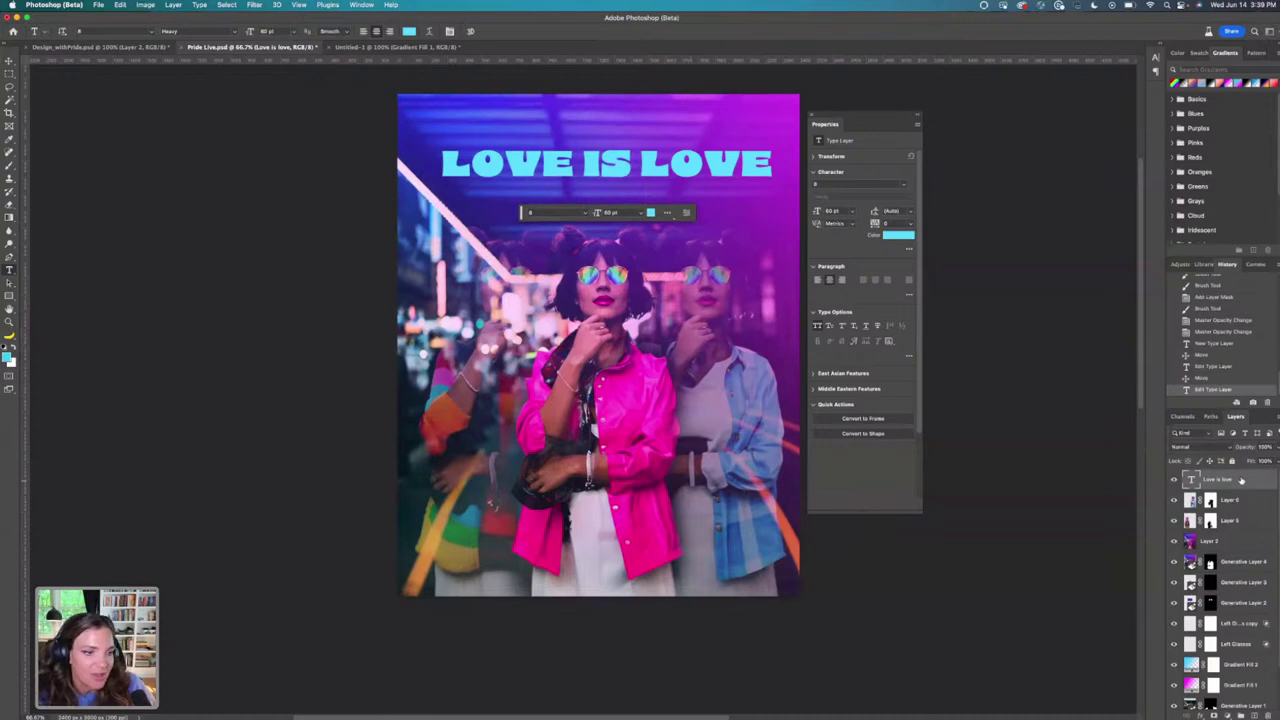
In the headline's Layer Style, add two drop shadows and an outer glow.
double_click(1257, 481)
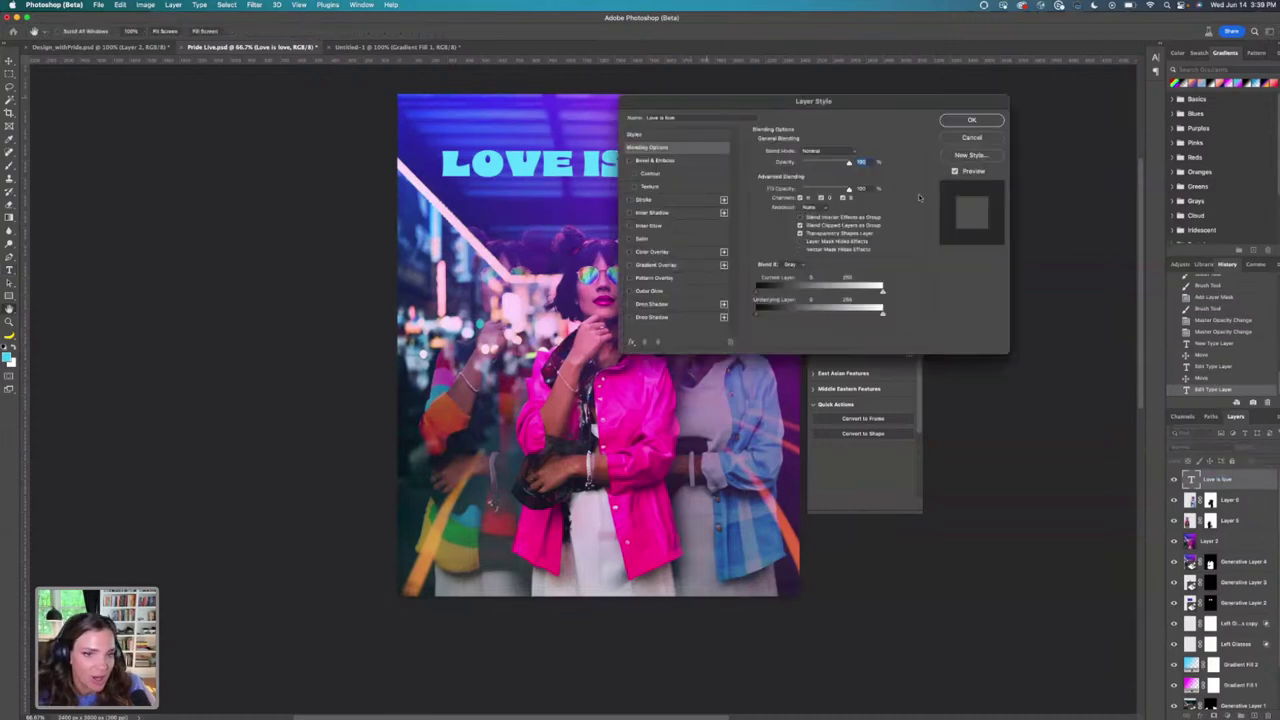
left_click_drag(881, 108, 418, 192)
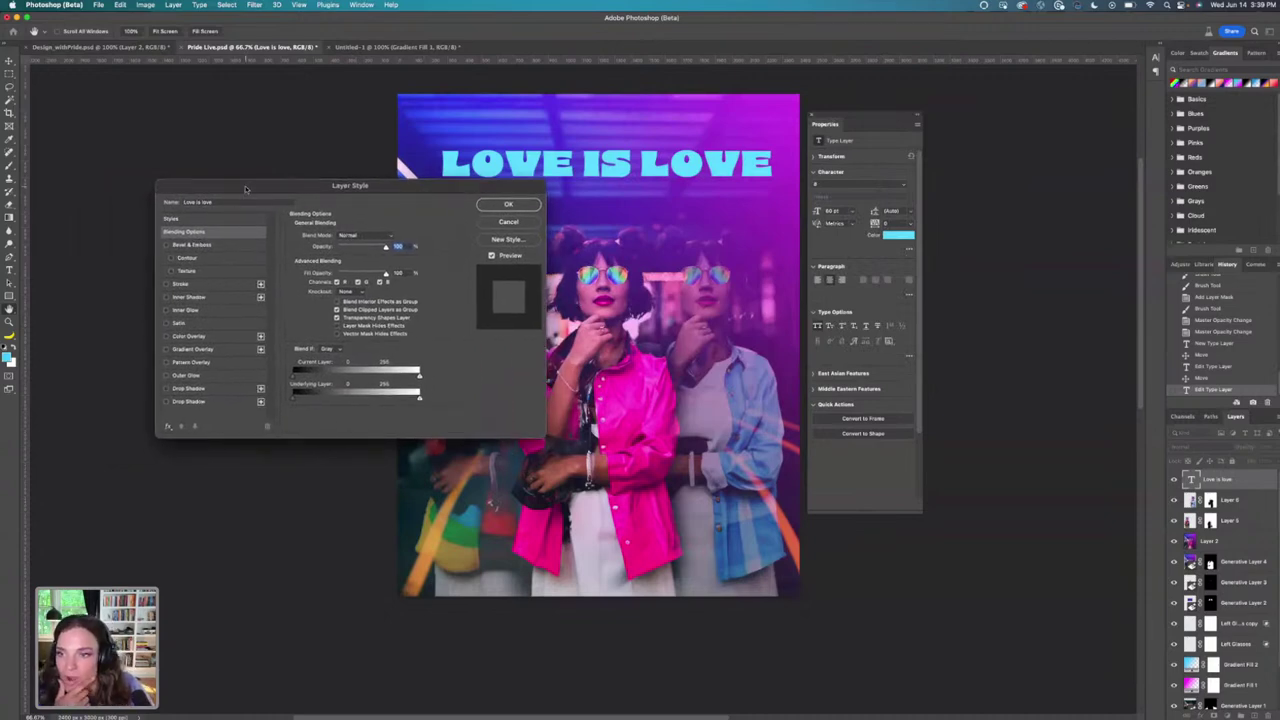
left_click_drag(245, 188, 159, 159)
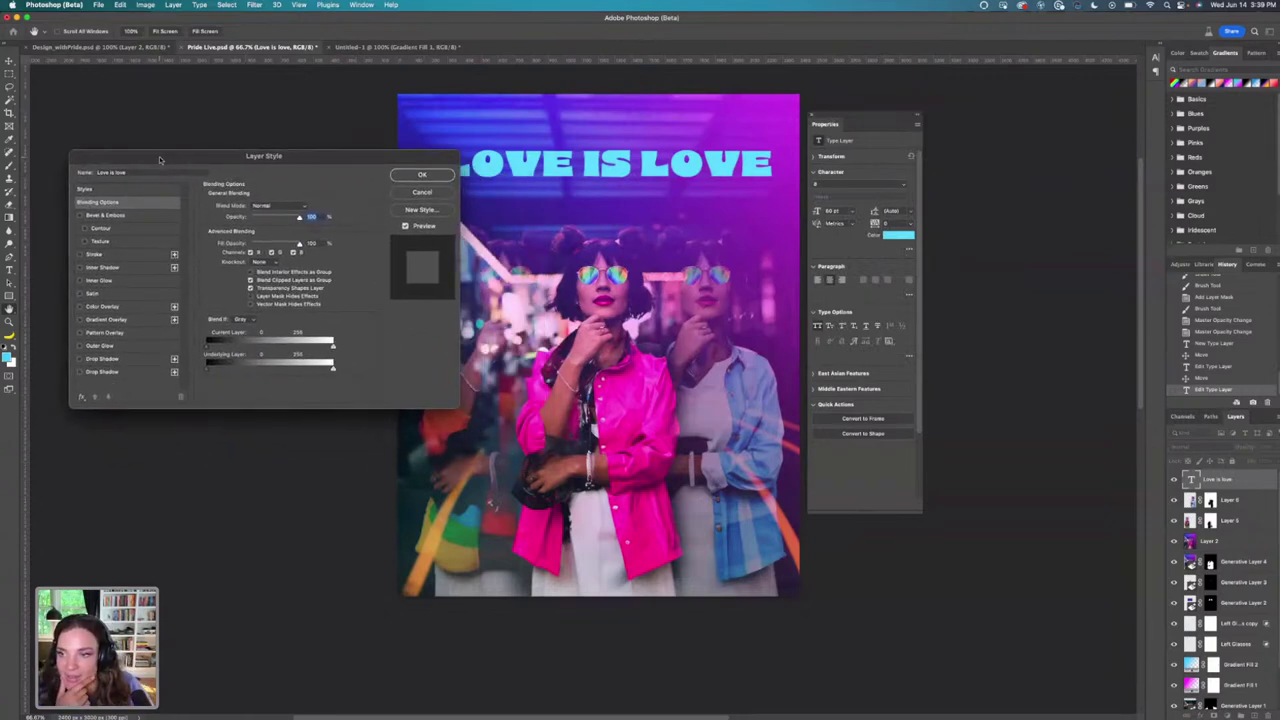
left_click(121, 359)
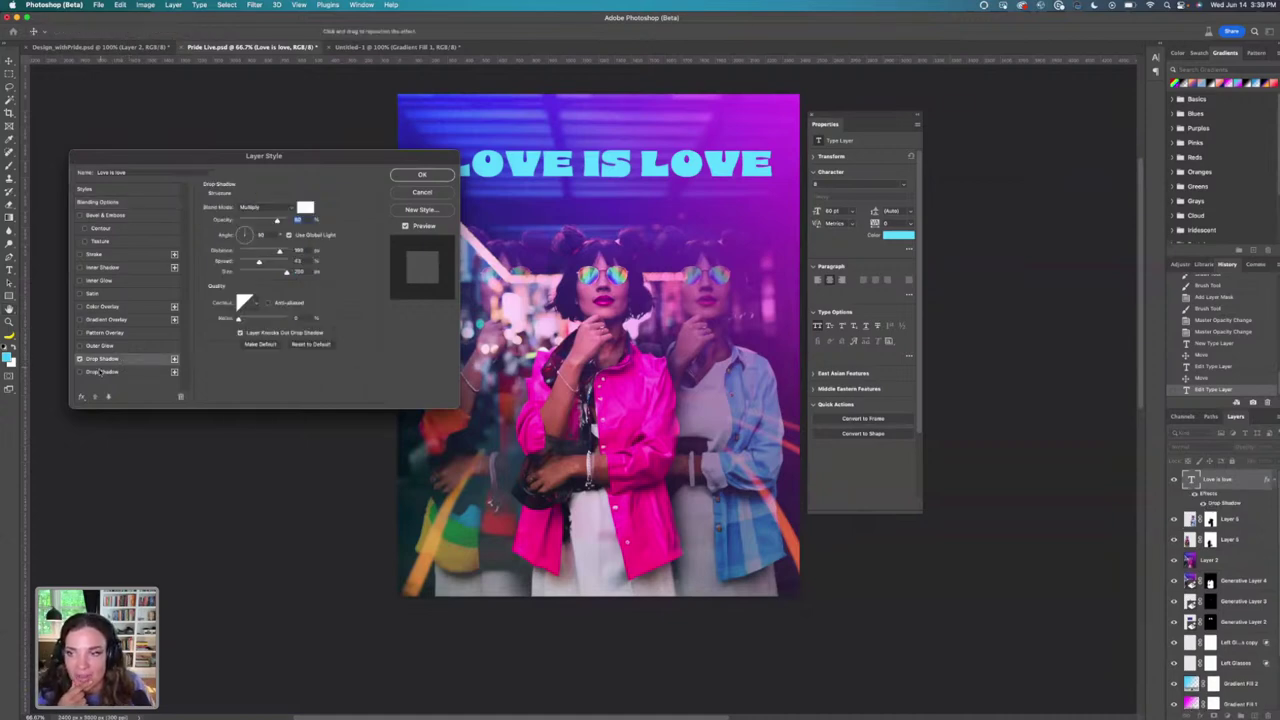
left_click(99, 372)
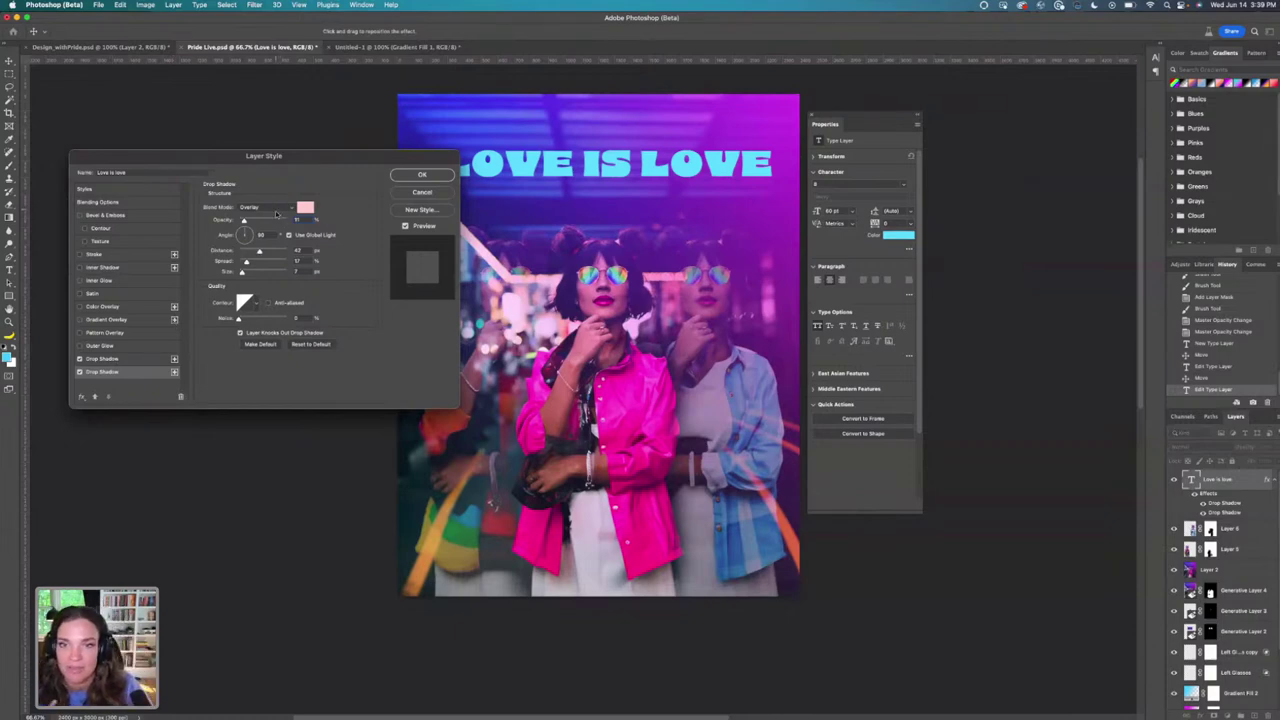
left_click(104, 346)
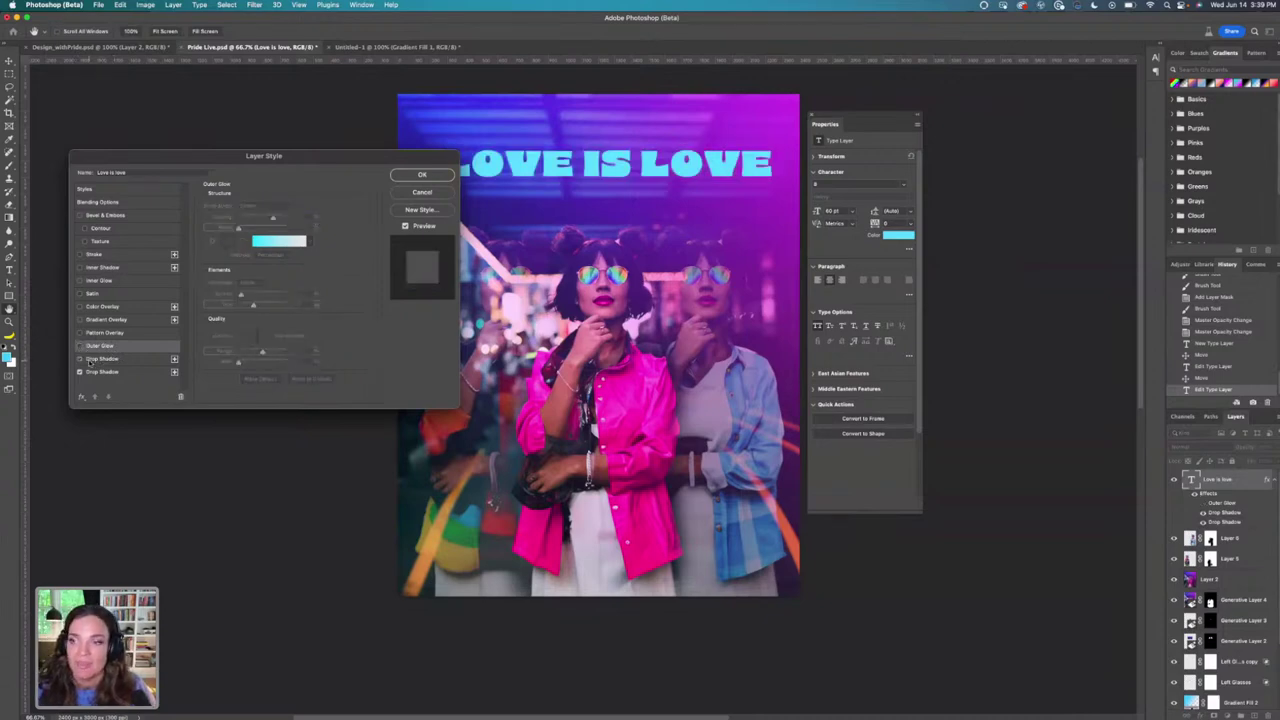
Reset the first drop shadow and raise its distance to about 58.
left_click(90, 359)
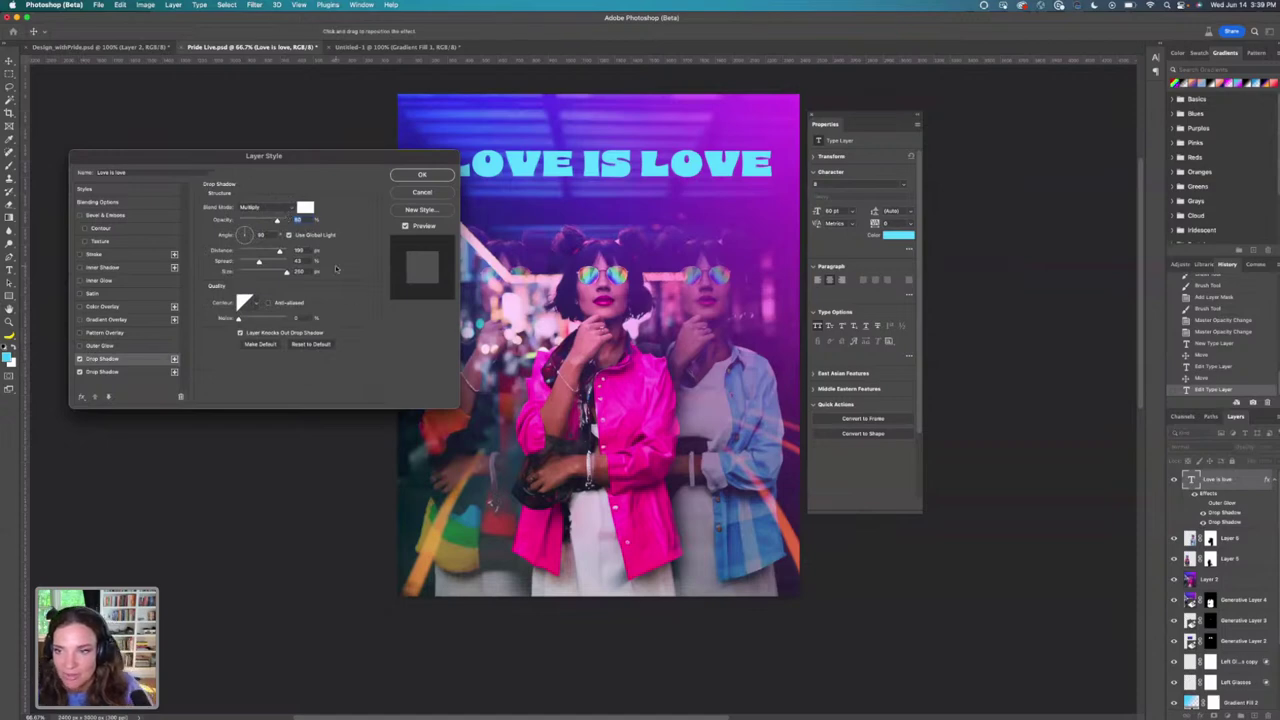
left_click(311, 344)
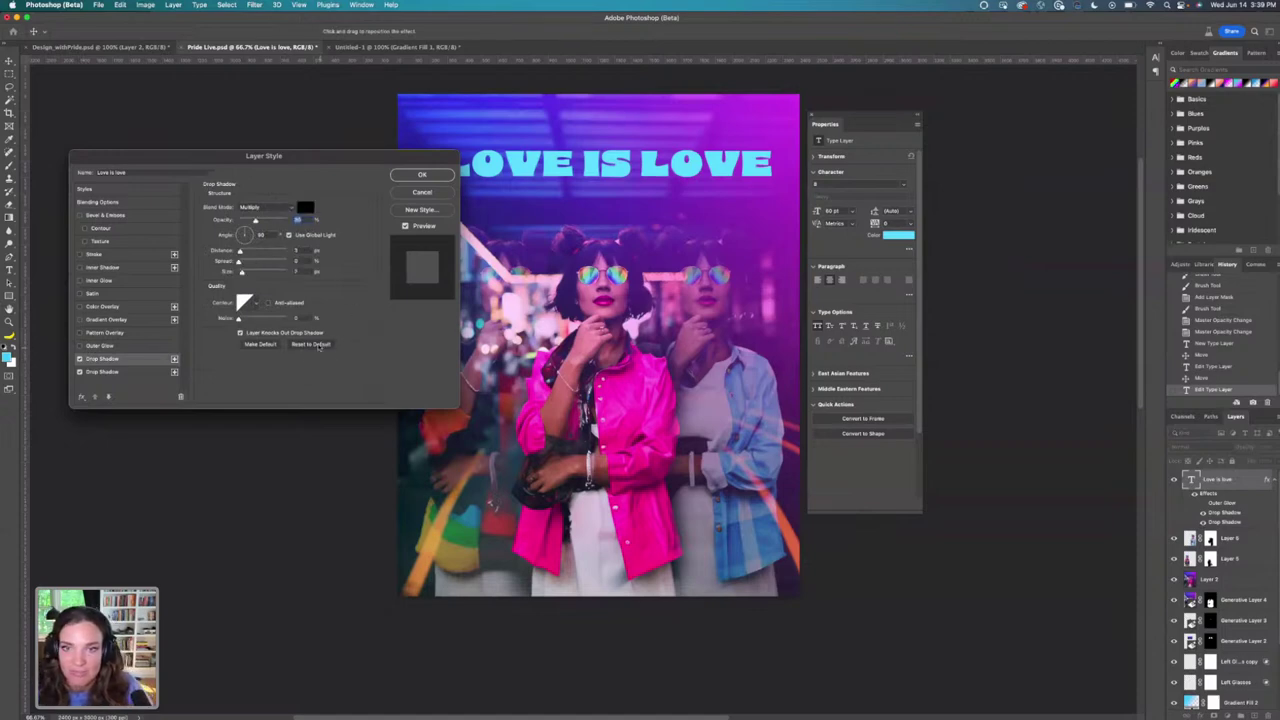
mouse_move(240, 251)
left_mouse_down()
mouse_move(250, 274)
mouse_move(239, 274)
left_mouse_up()
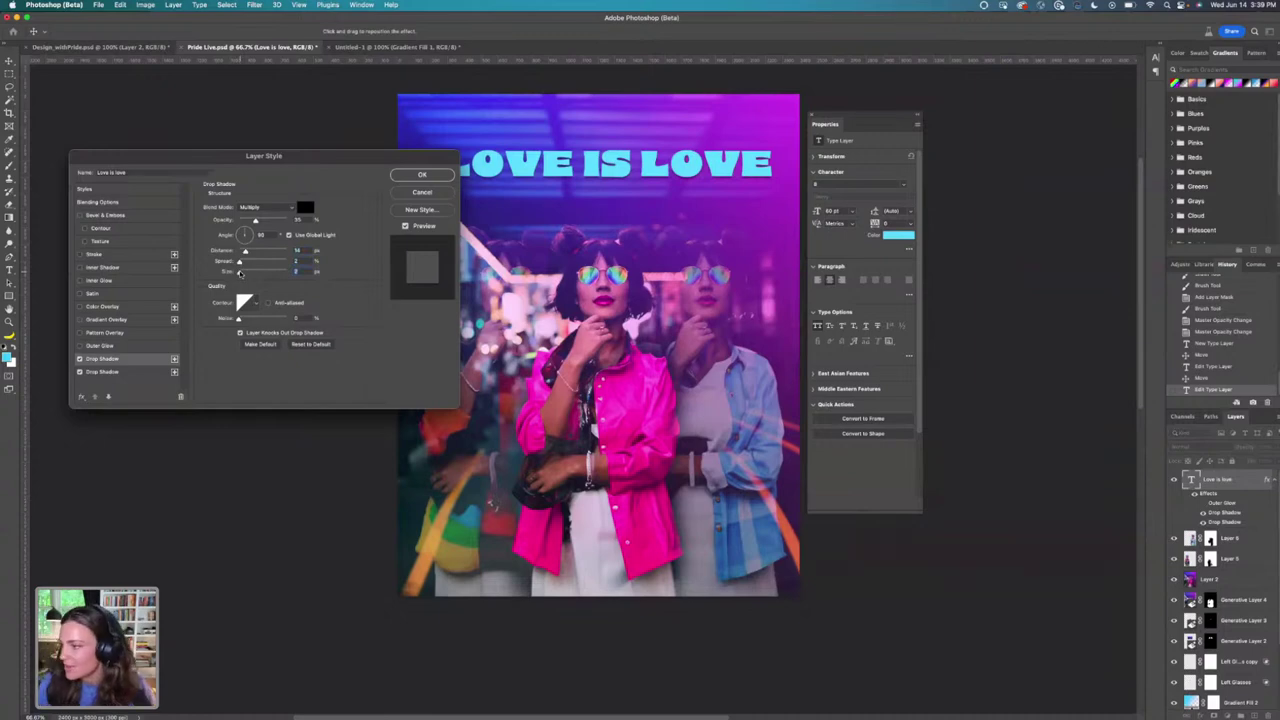
left_click(240, 274)
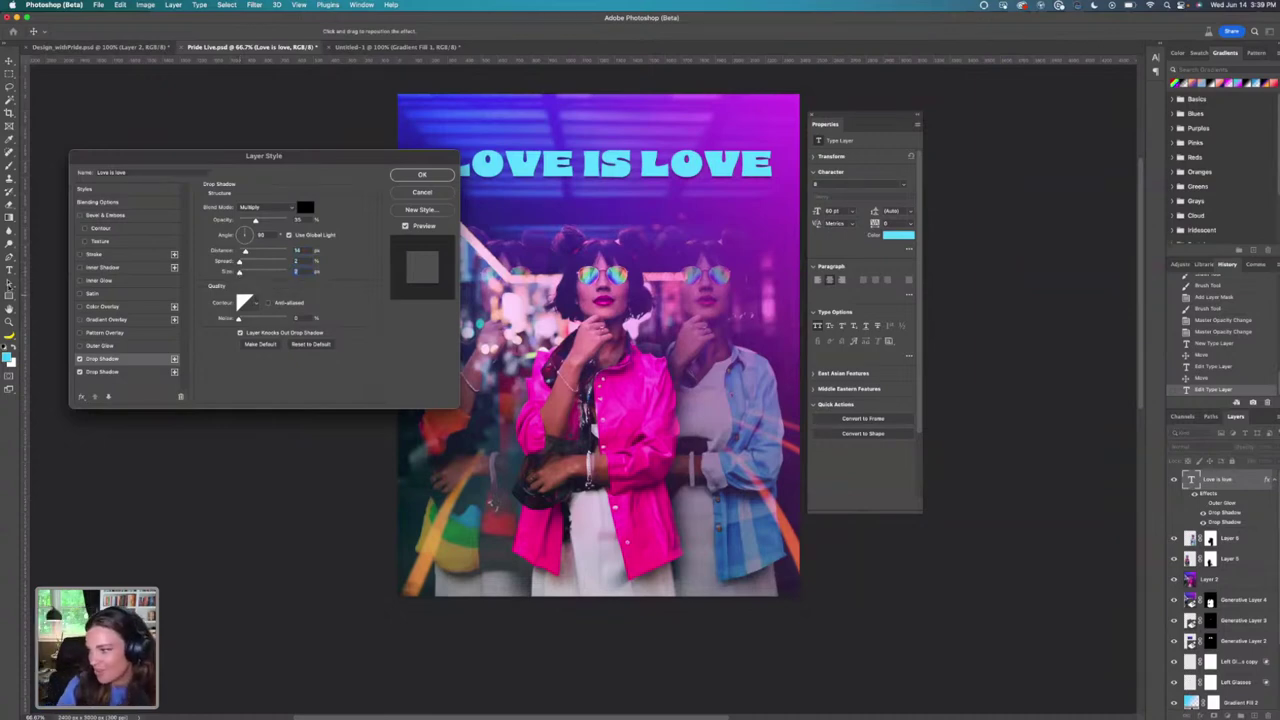
left_click(108, 373)
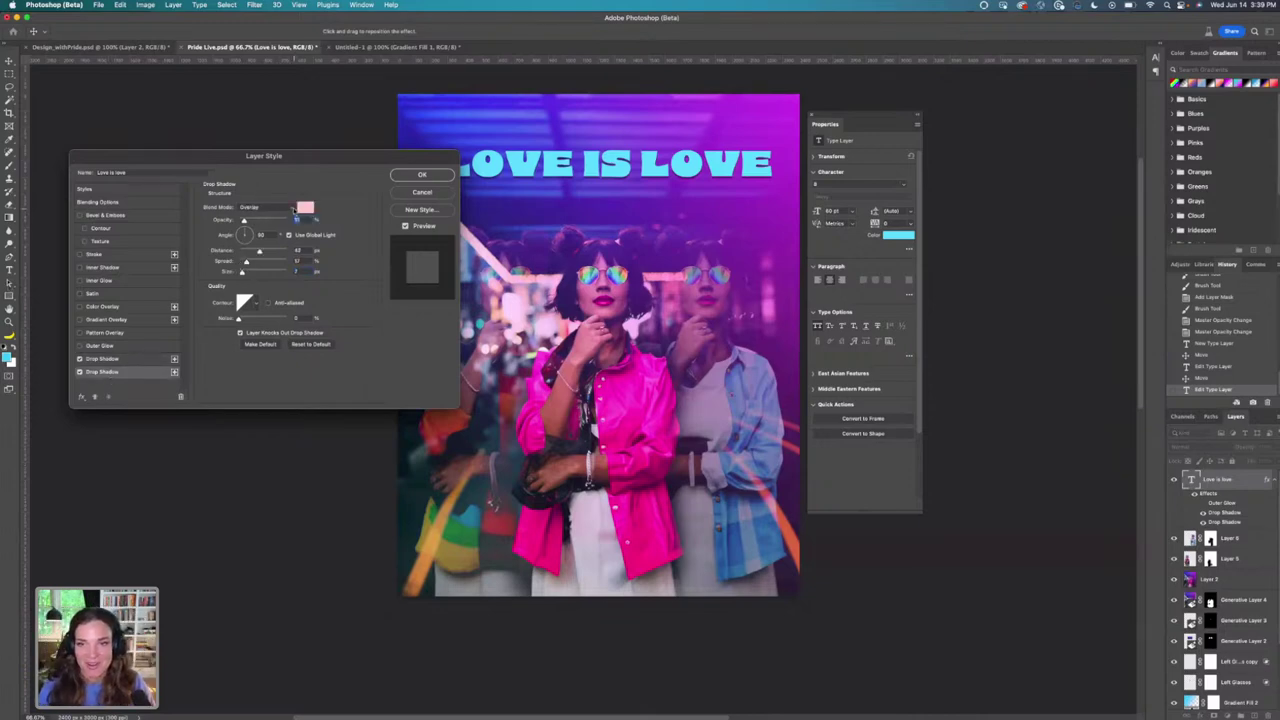
Make the second drop shadow magenta #f72bff in Screen mode, adjusting distance and opacity.
left_click(306, 208)
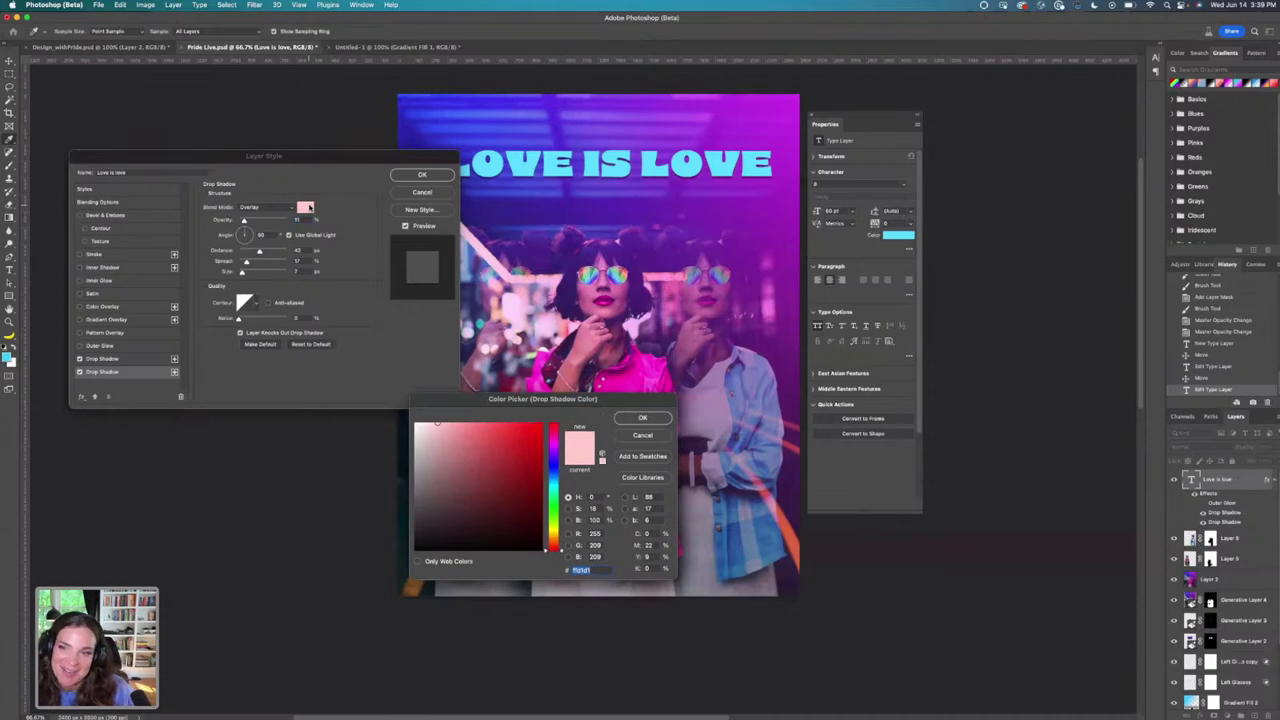
left_click(546, 446)
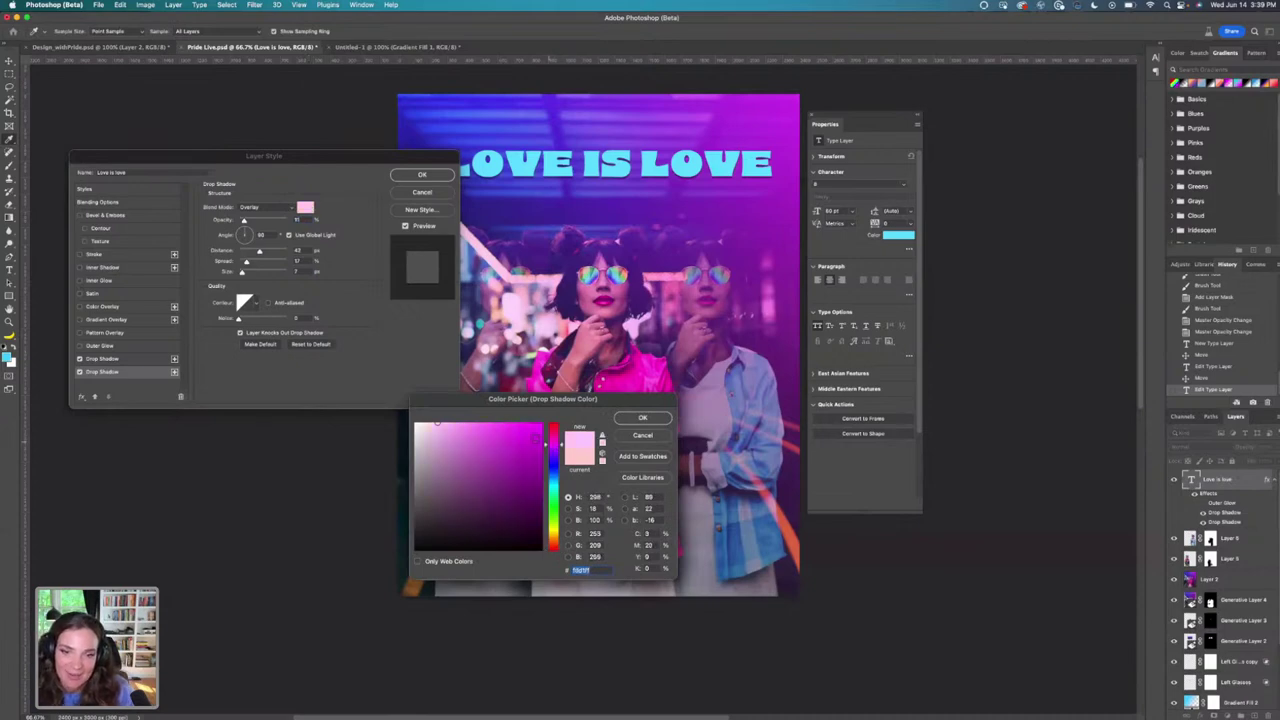
left_click(521, 424)
left_click(643, 418)
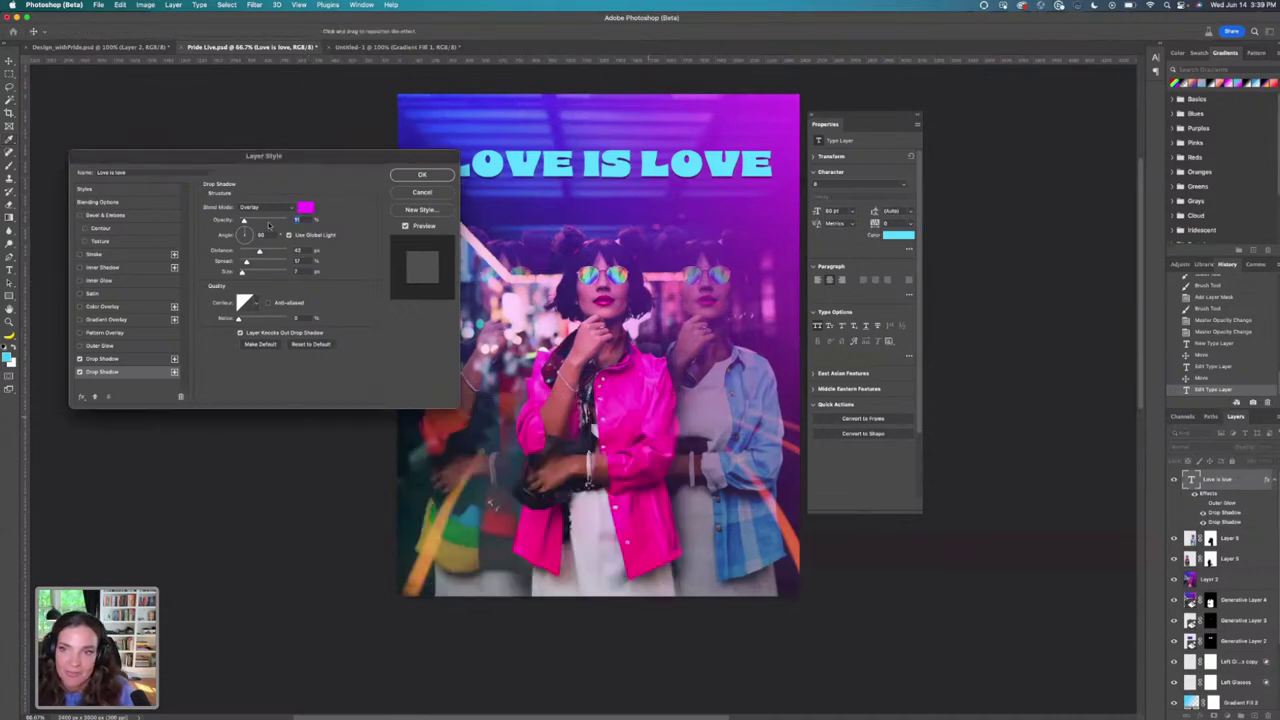
left_click(266, 206)
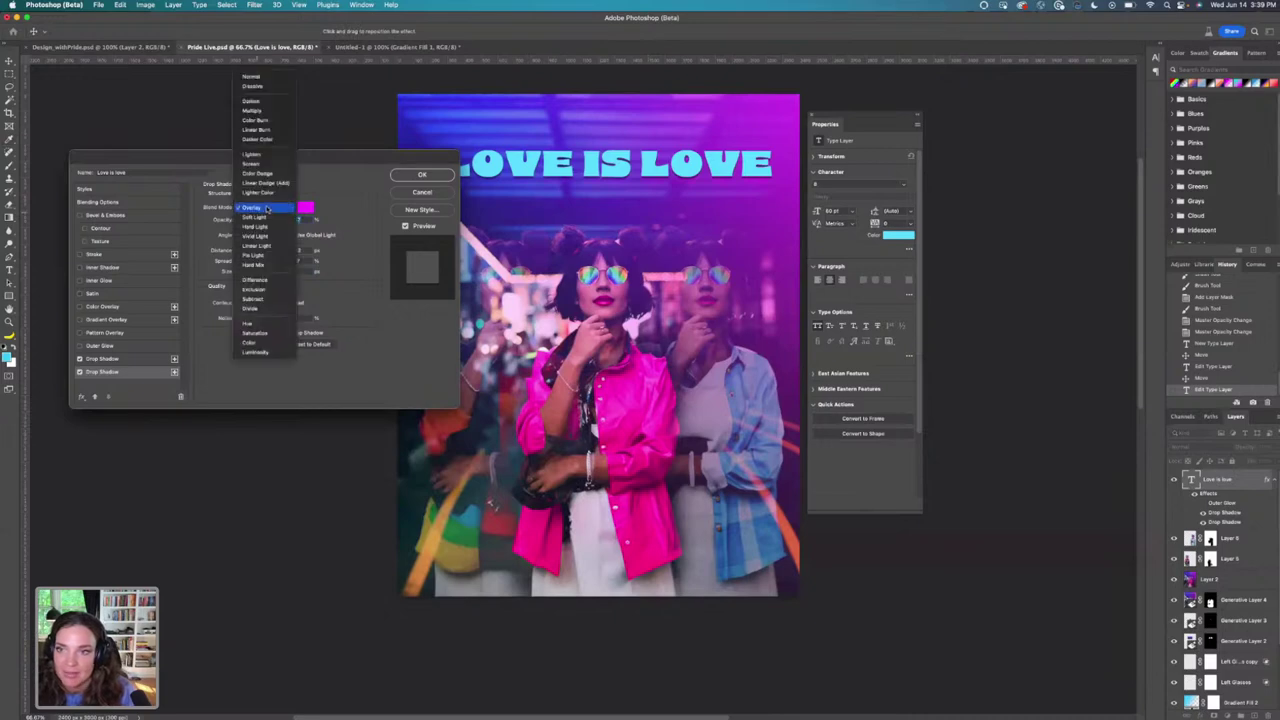
left_click(258, 165)
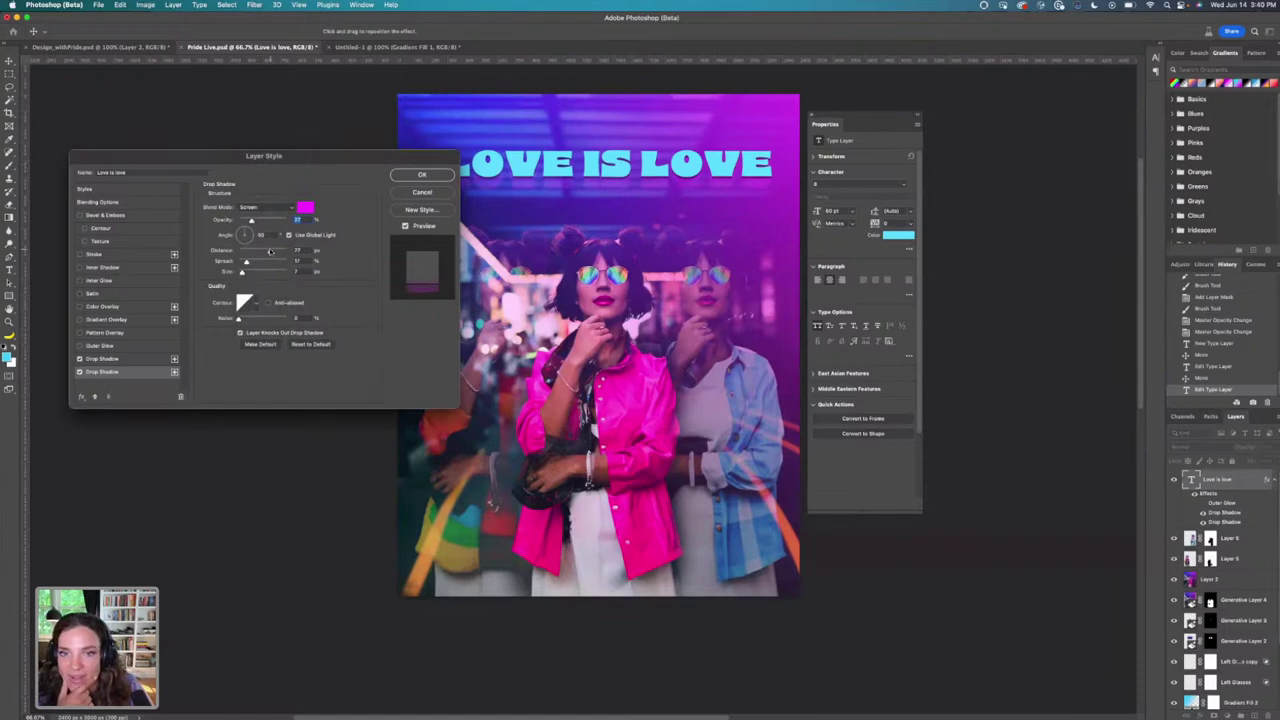
left_click_drag(260, 250, 259, 221)
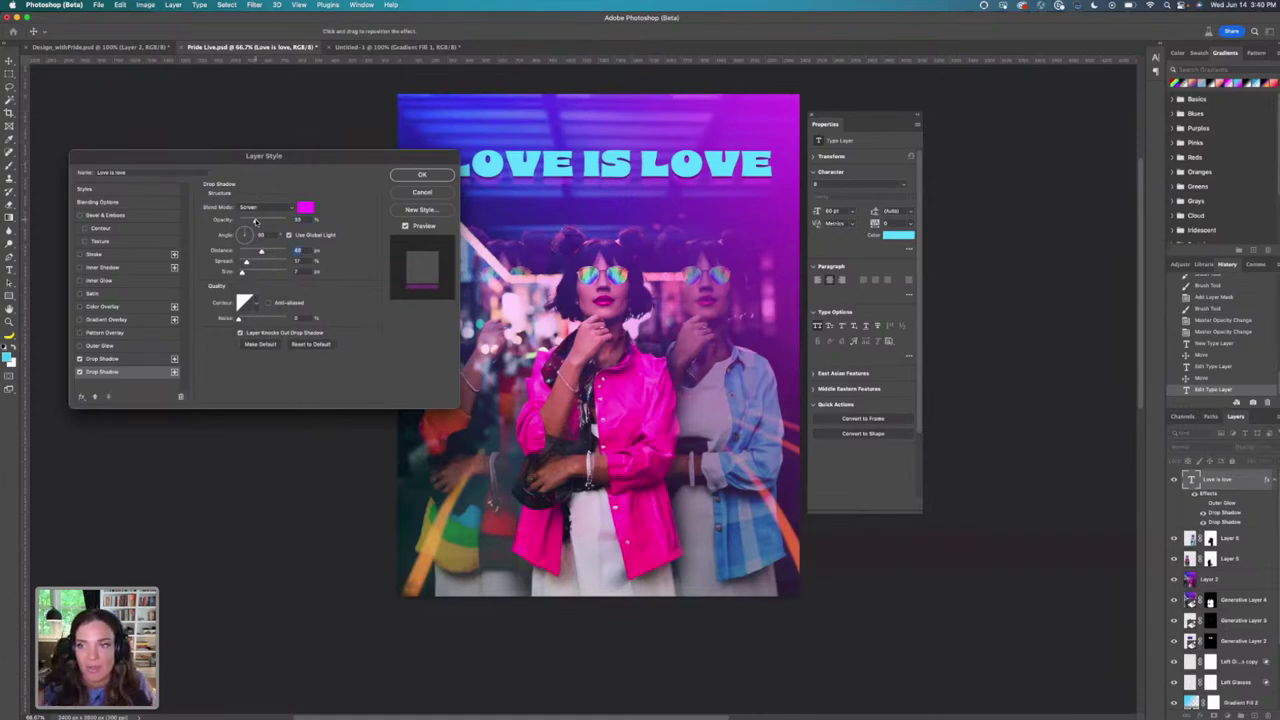
left_click_drag(256, 222, 253, 283)
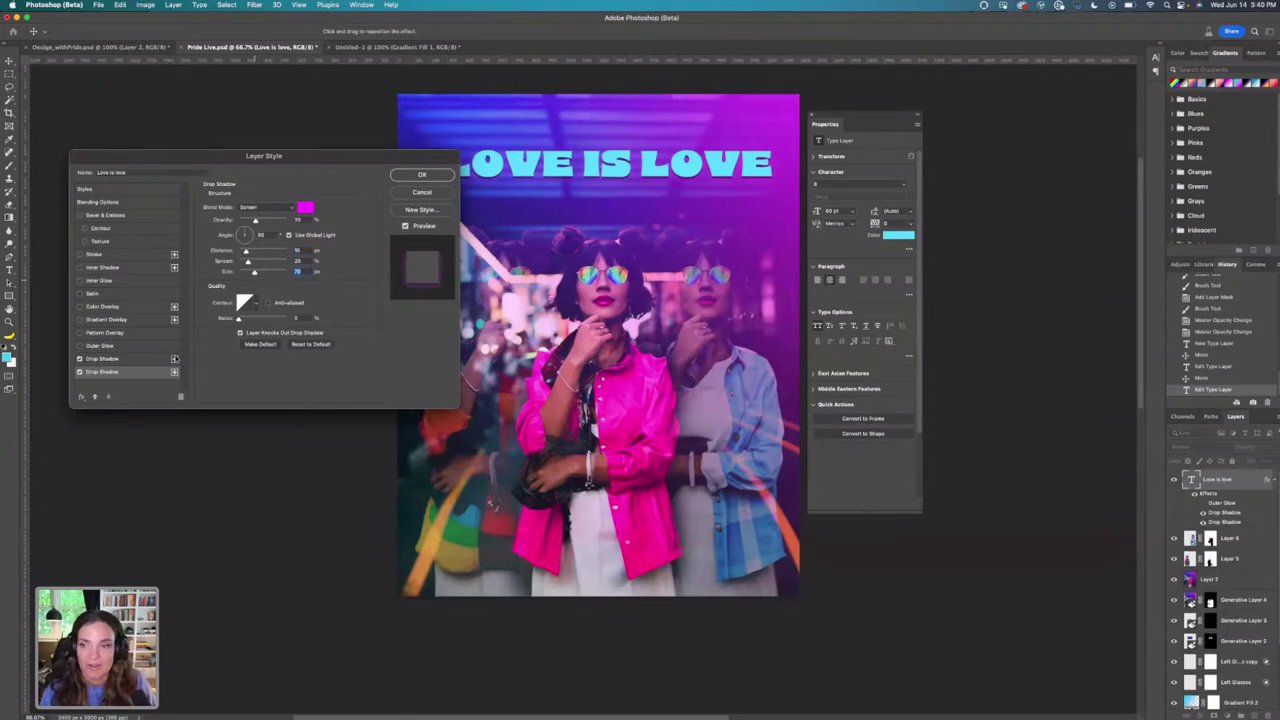
Set the second shadow's distance to about 27 px and spread to 0, leaving outer glow off.
left_click(115, 347)
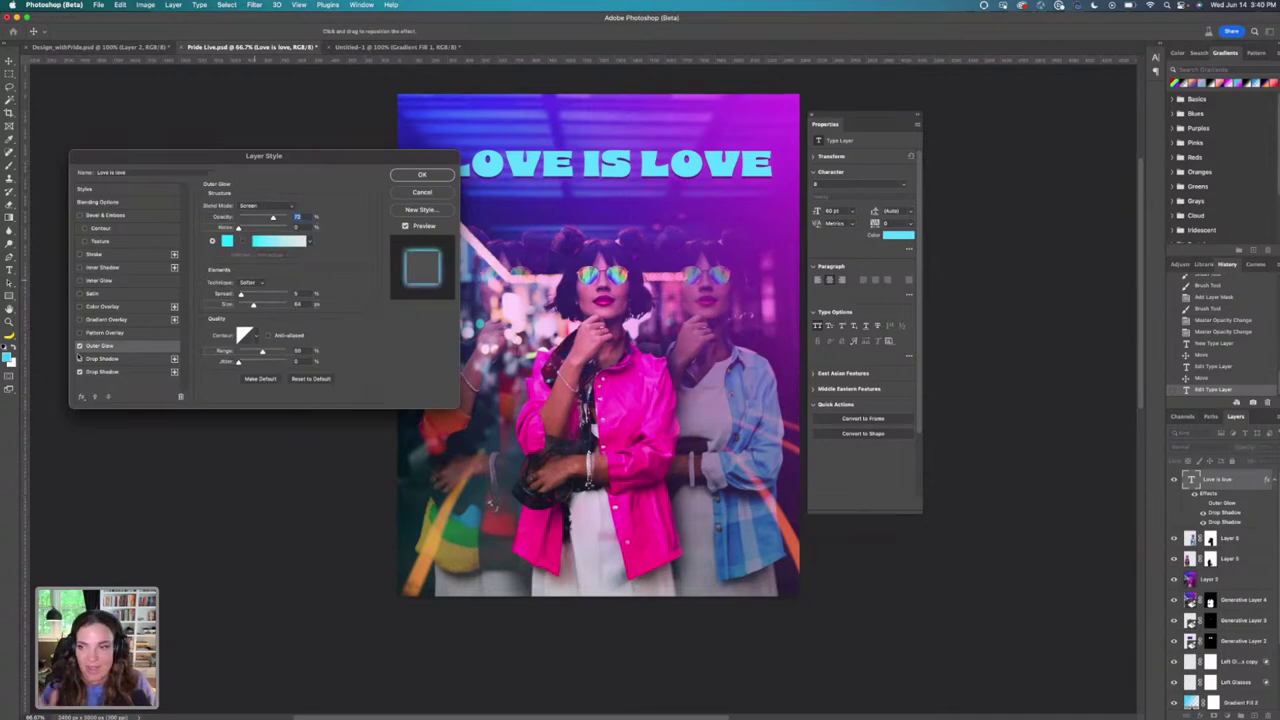
left_click(79, 345)
left_click(139, 373)
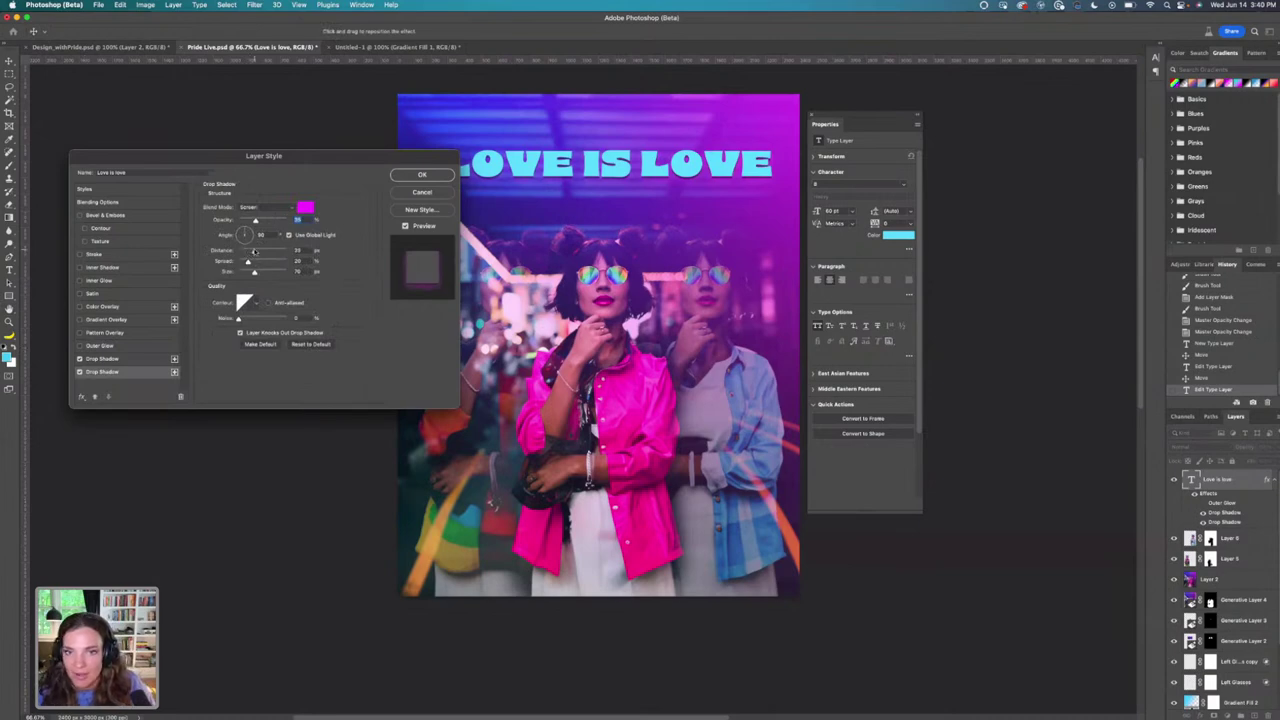
left_click_drag(247, 251, 260, 258)
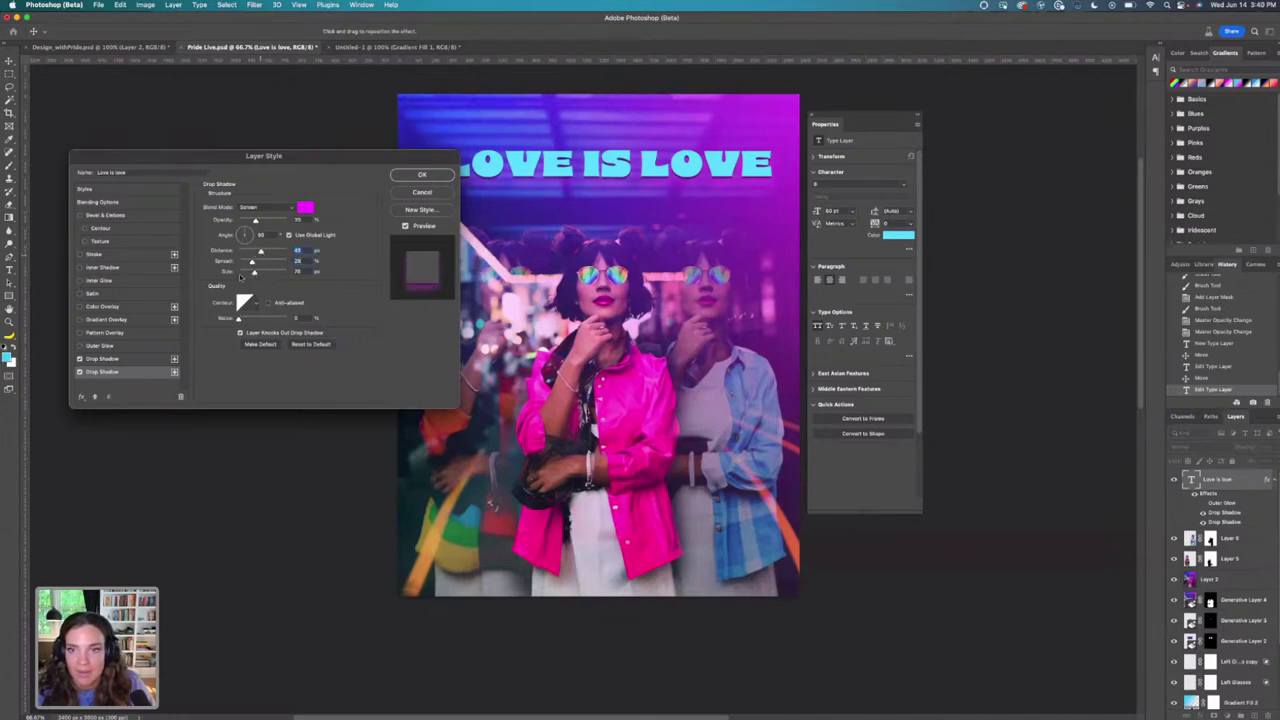
left_click_drag(252, 261, 238, 272)
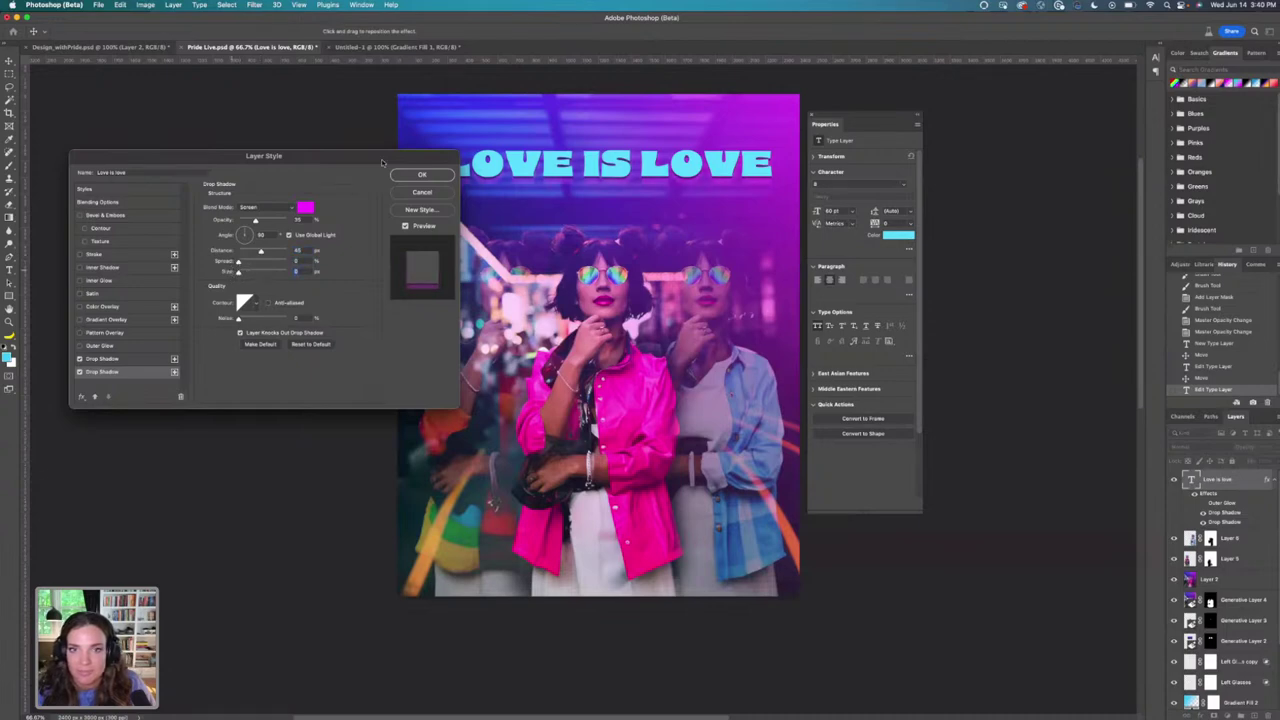
Apply the layer effects and rasterize the Love is love type layer.
left_click(418, 174)
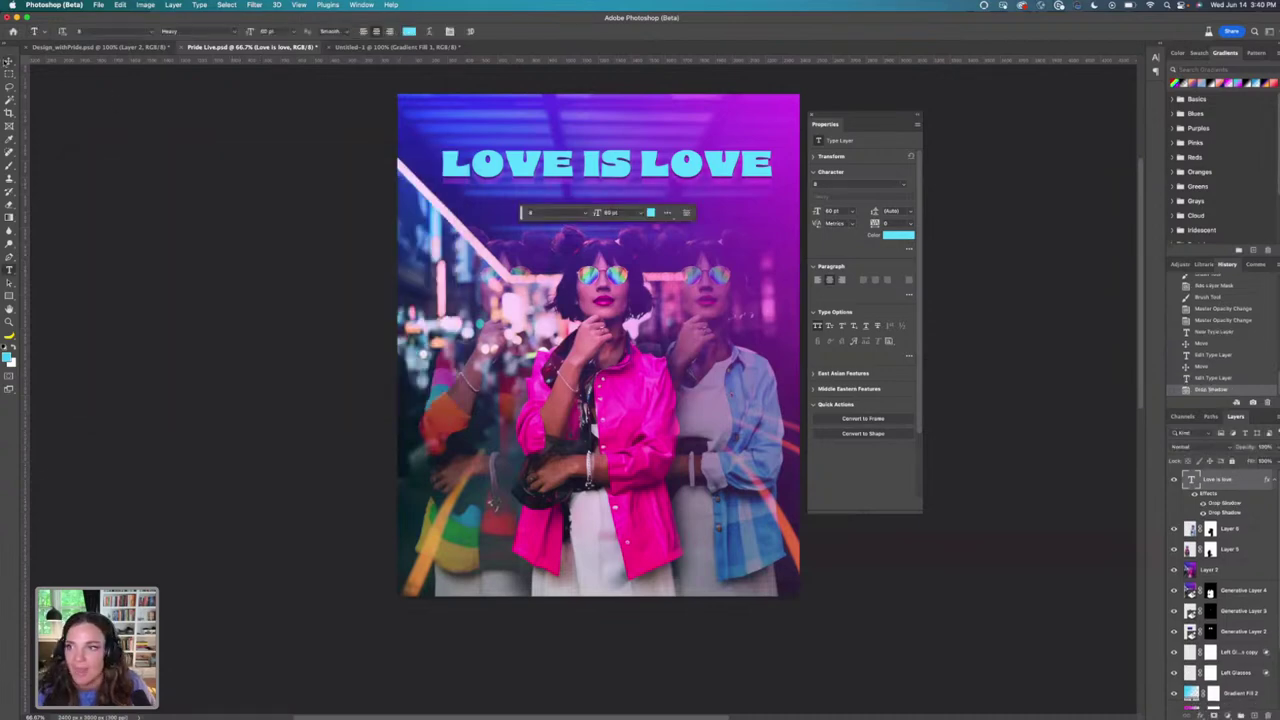
left_click(8, 62)
left_click(120, 5)
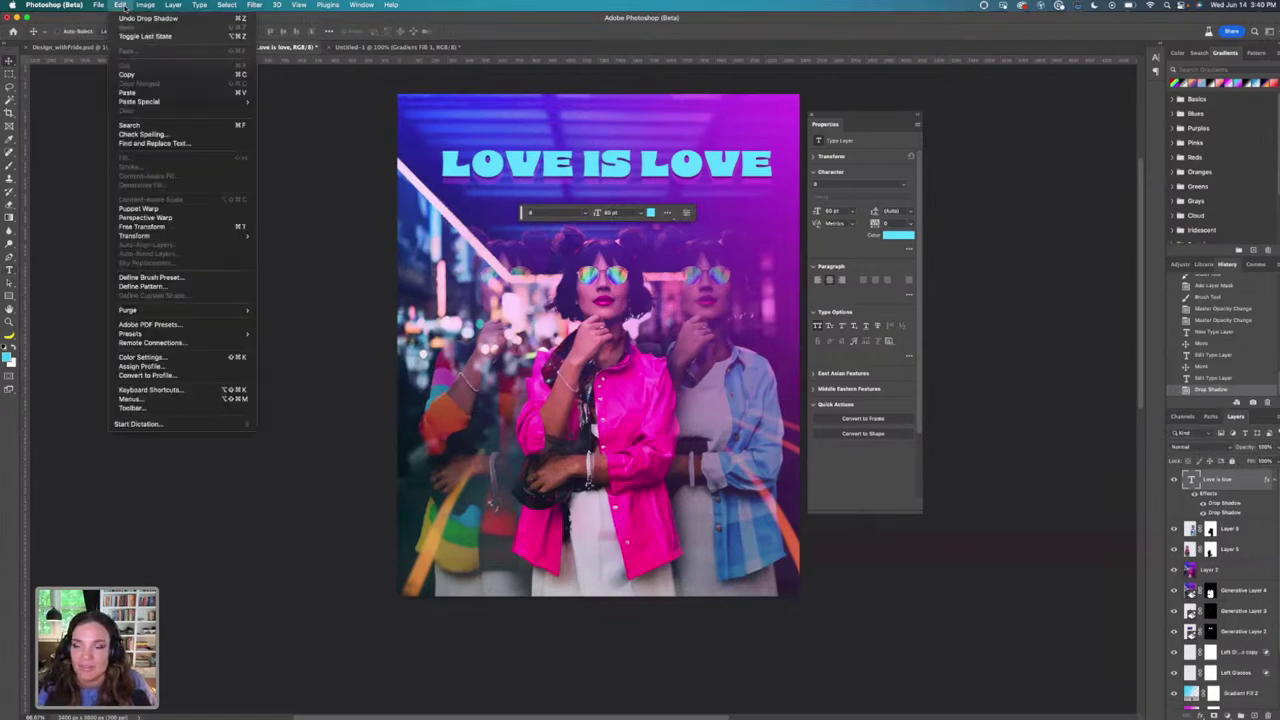
mouse_move(232, 236)
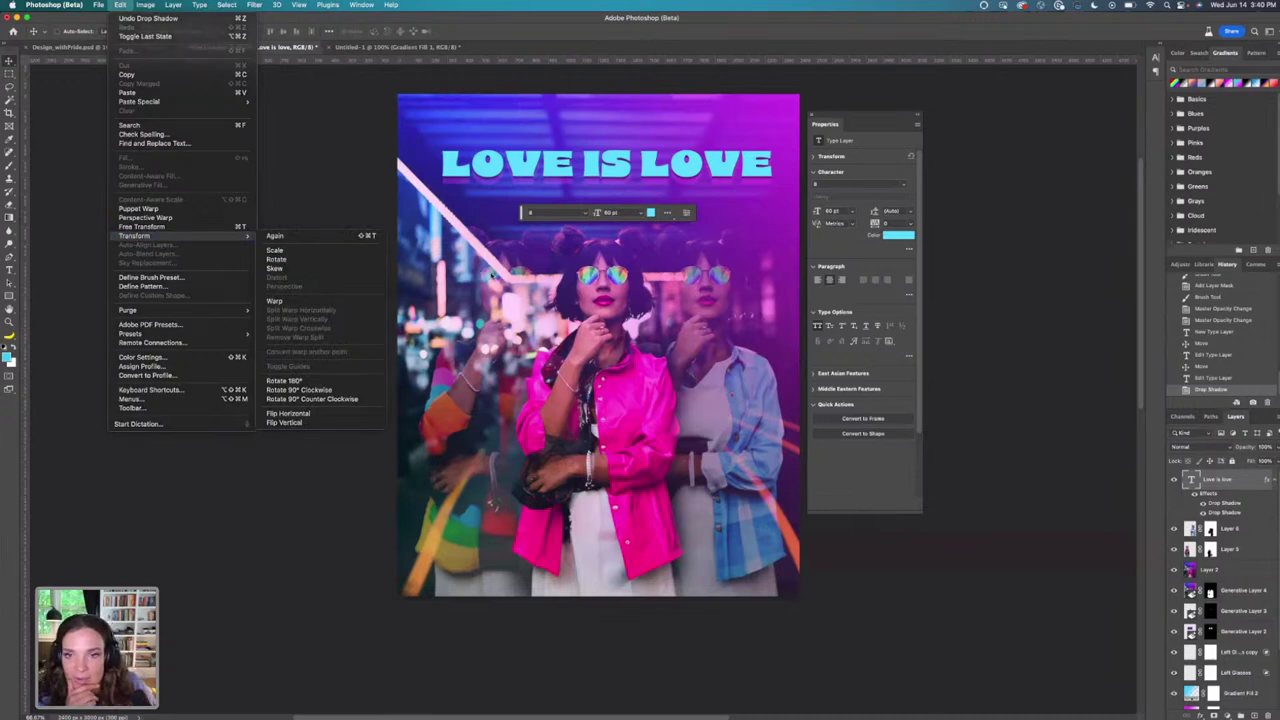
left_click(790, 306)
right_click(1236, 480)
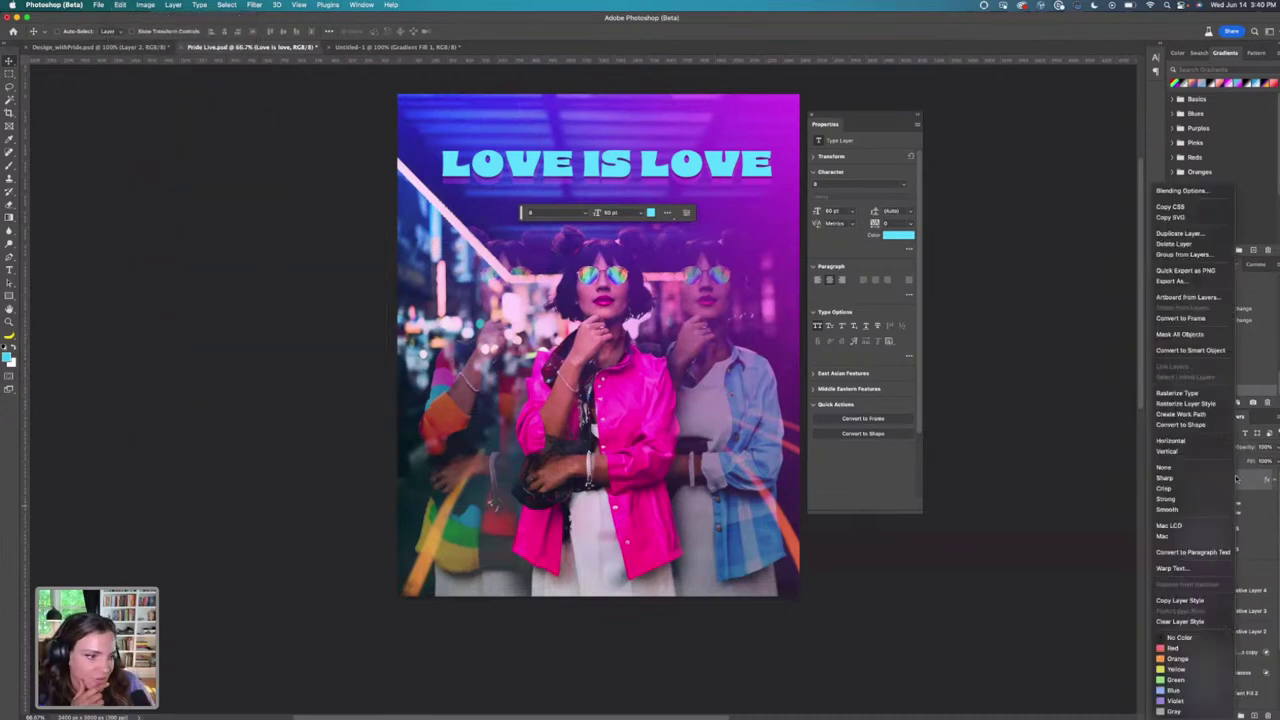
left_click(1160, 392)
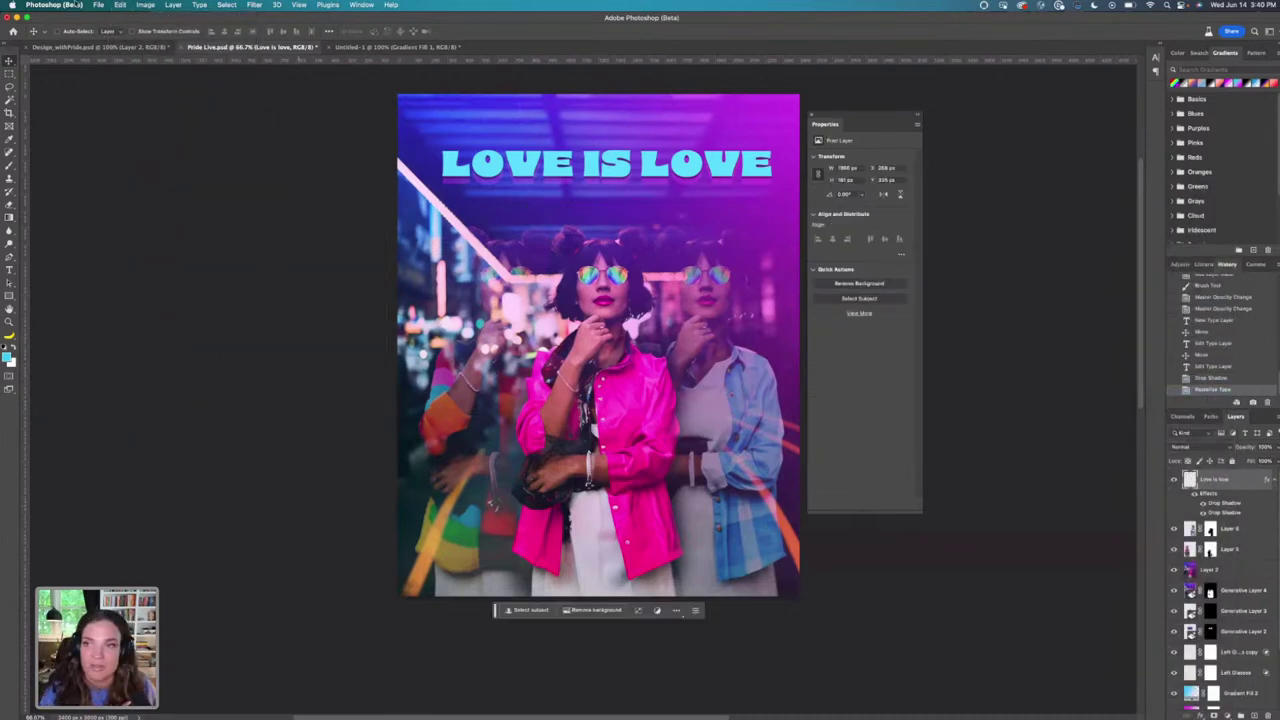
Warp LOVE IS LOVE with a Perspective transform and move it to the poster's bottom.
left_click(118, 5)
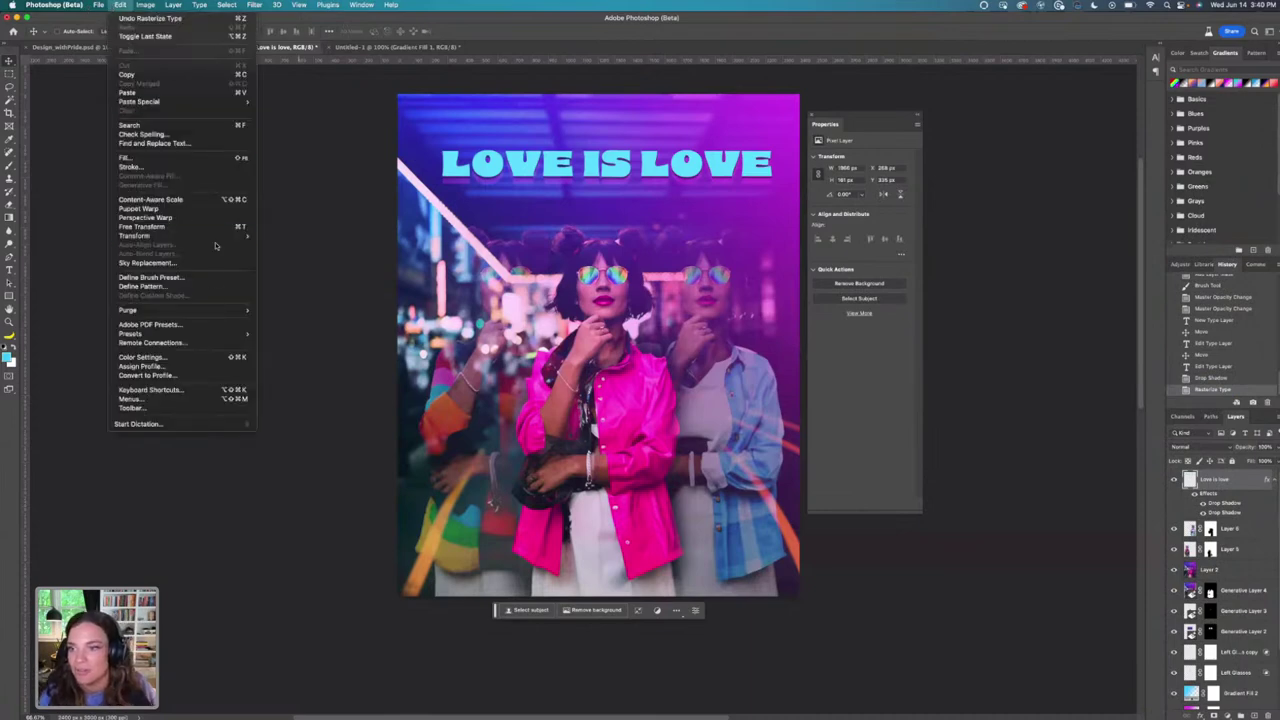
left_click(370, 288)
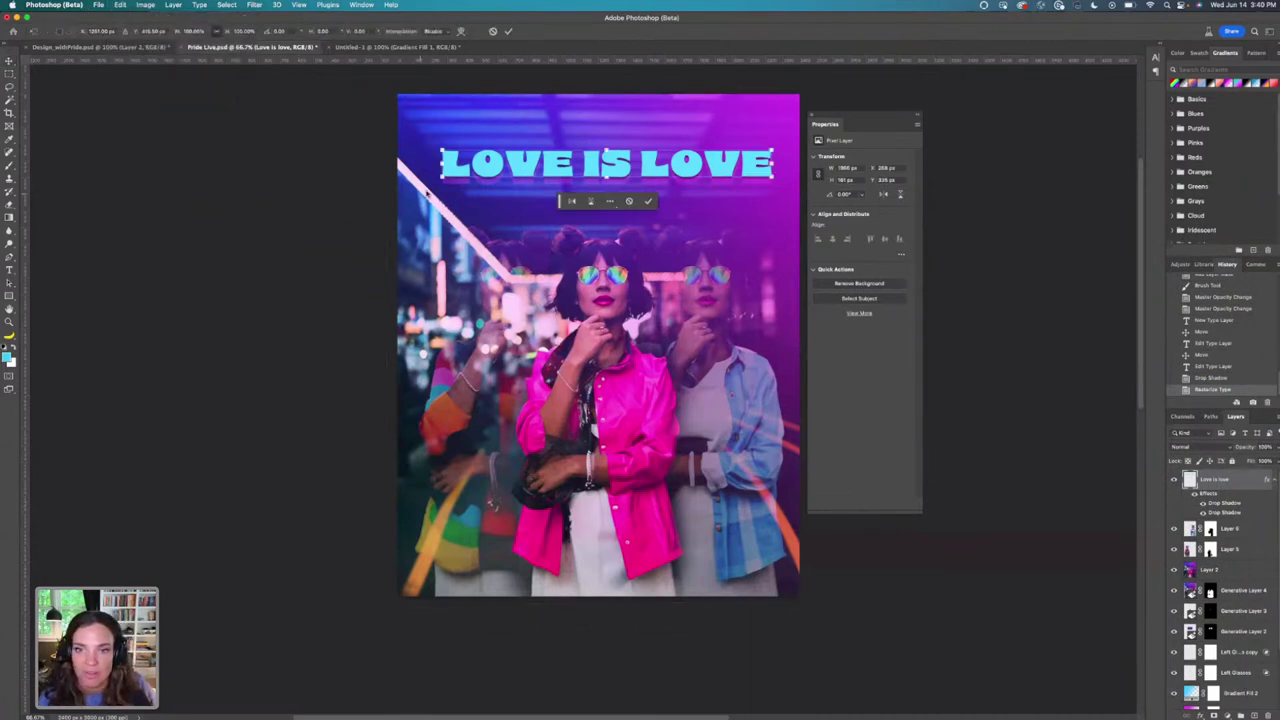
left_click_drag(442, 184, 487, 577)
key("Return")
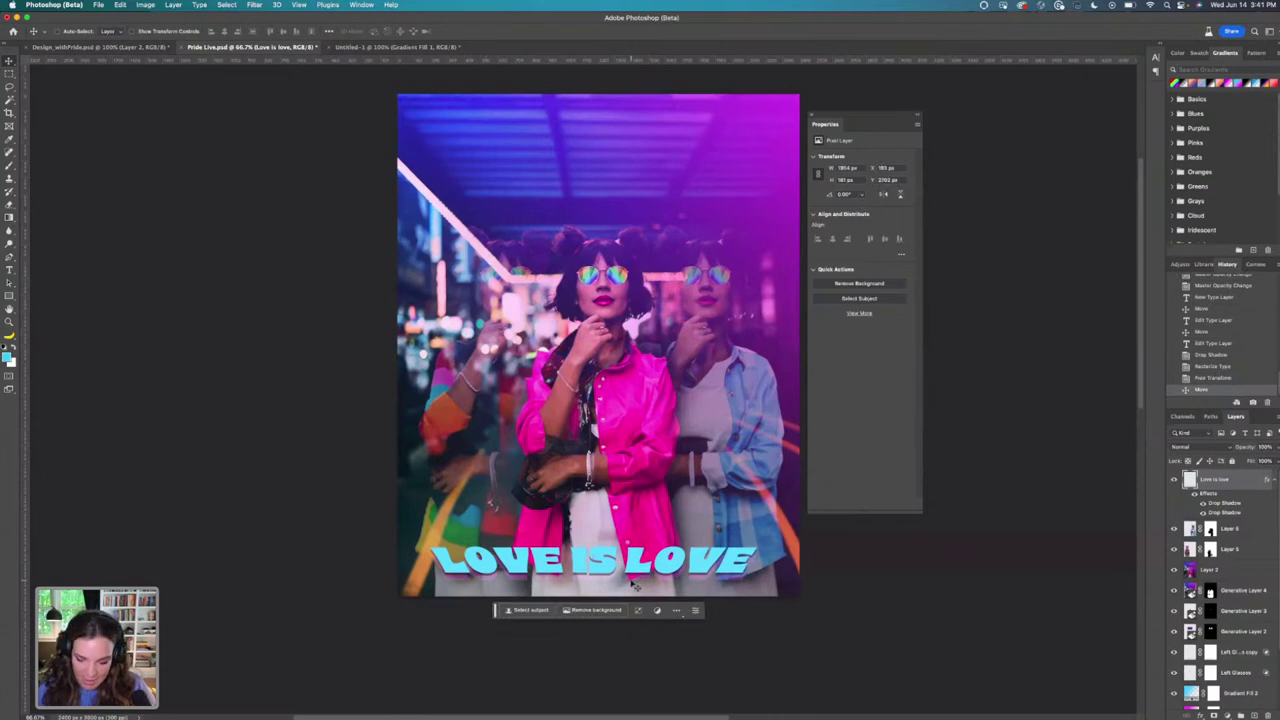
key("super+t")
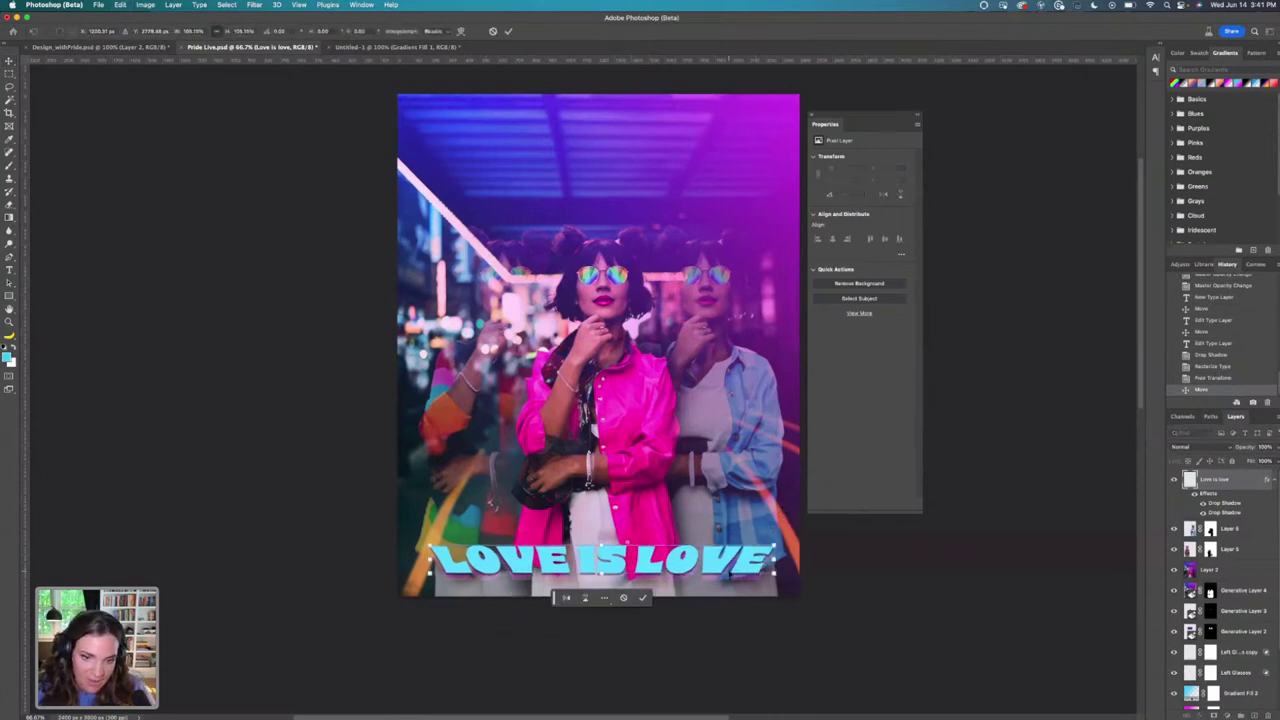
left_click_drag(730, 572, 725, 576)
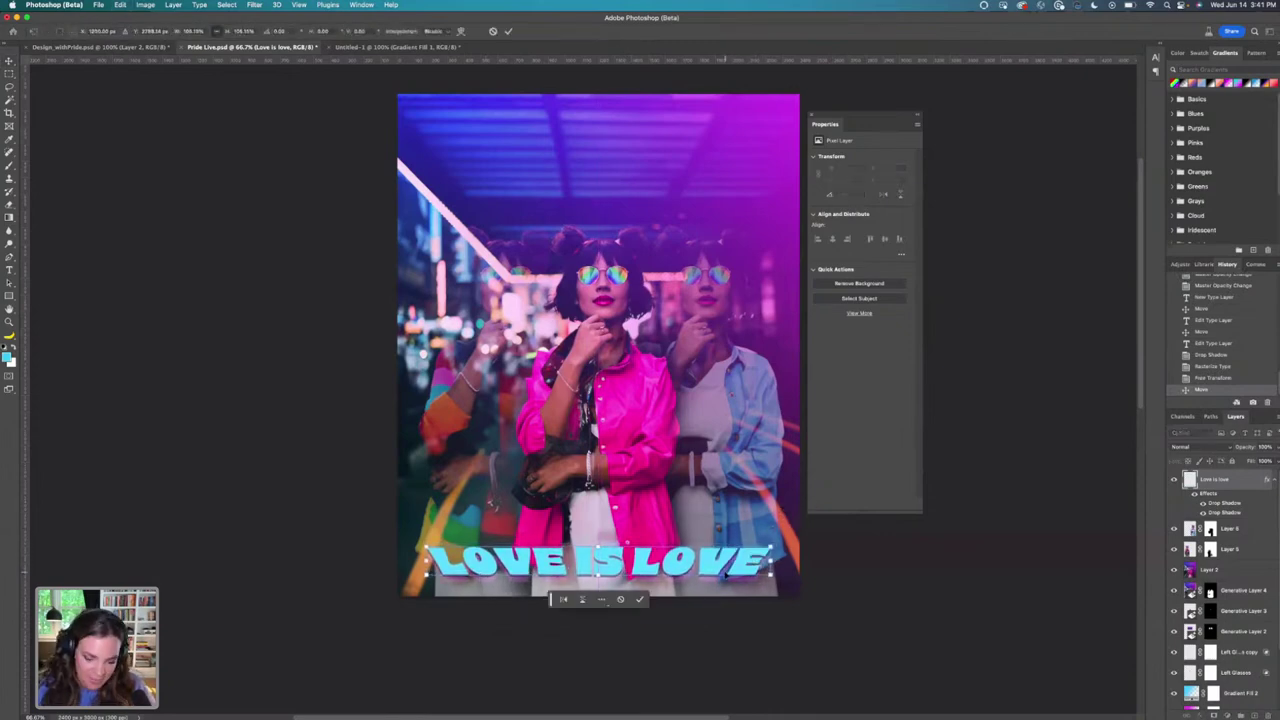
key("Return")
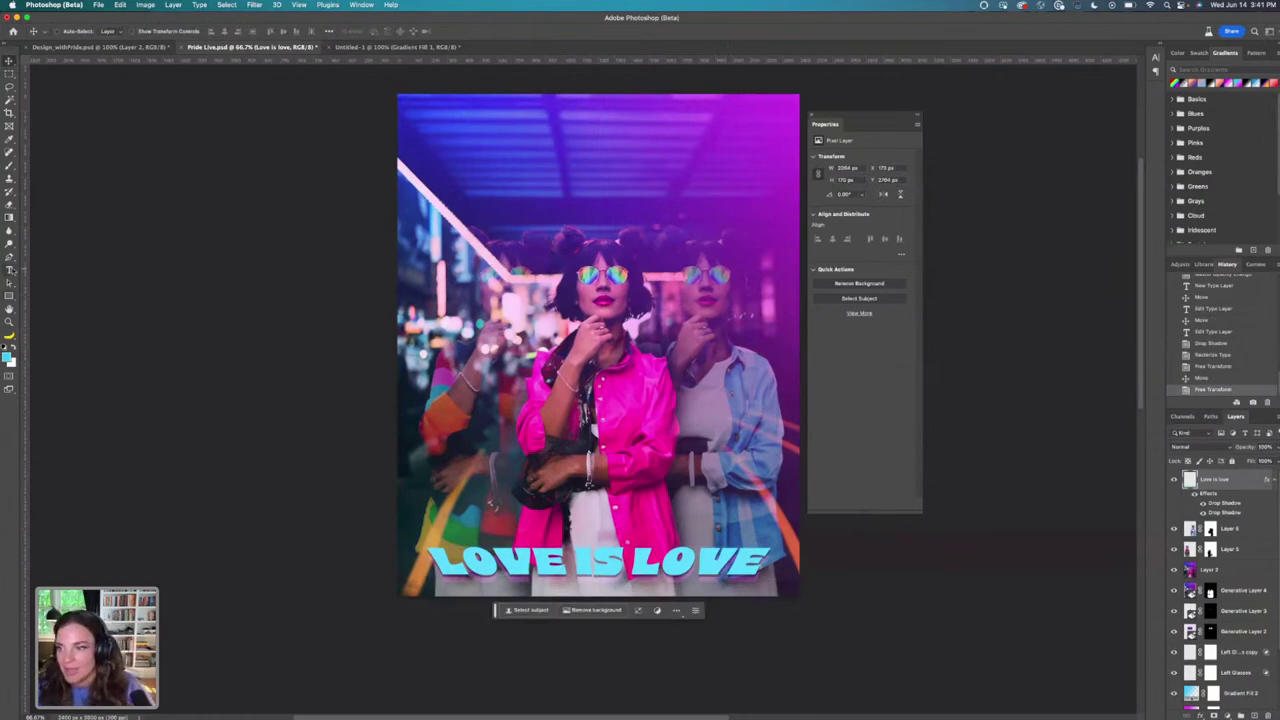
left_click(9, 270)
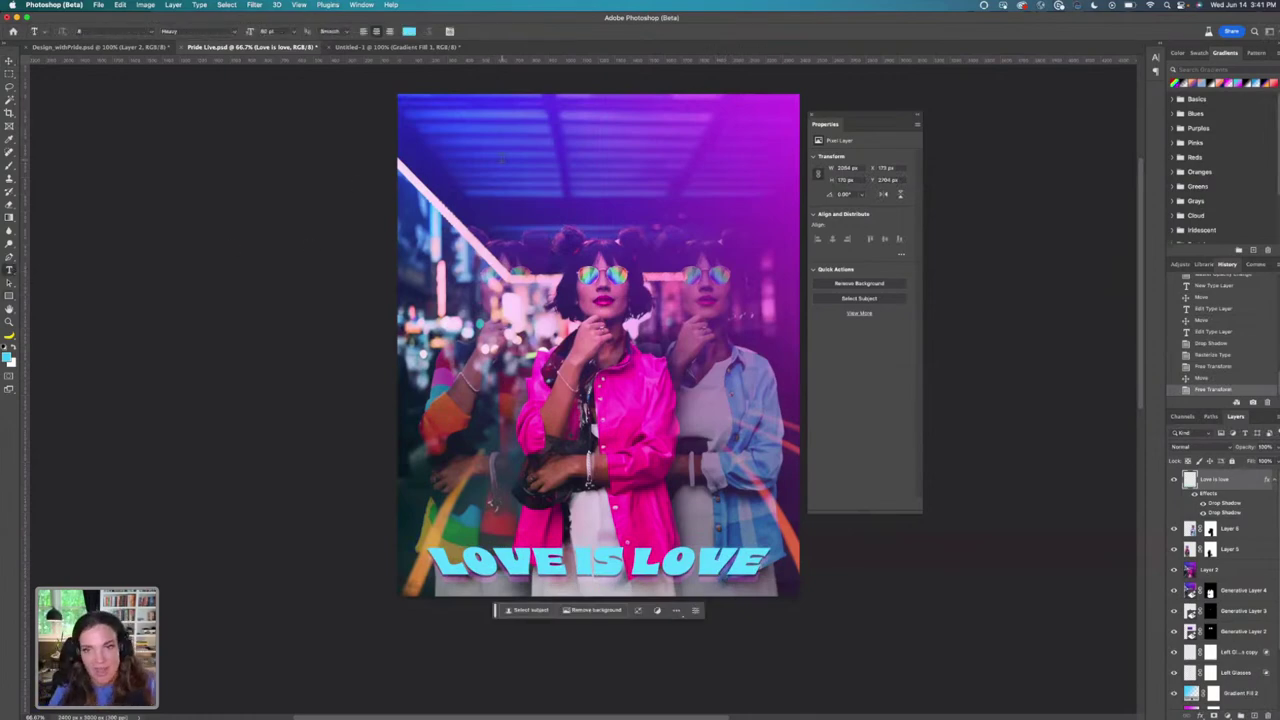
Type 'BETTER TOGETHER' near the poster top and select the whole line for restyling.
left_click(502, 157)
type("BE")
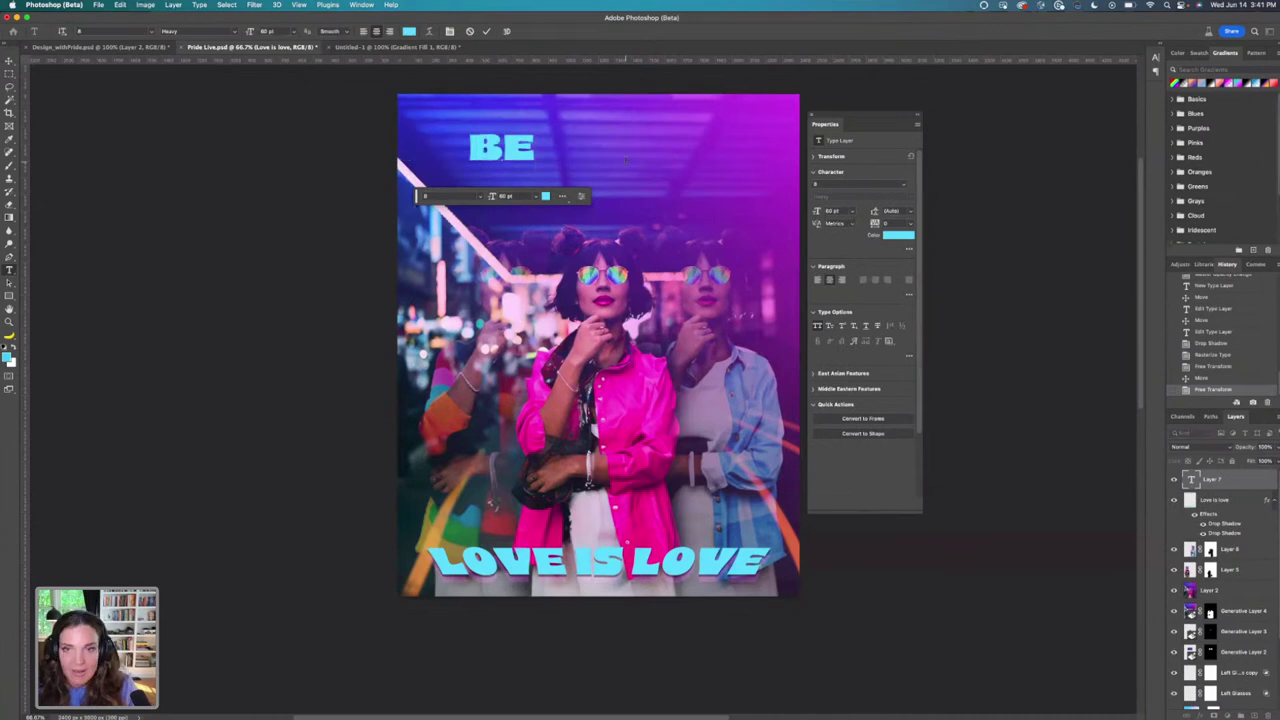
type("TTER TPO")
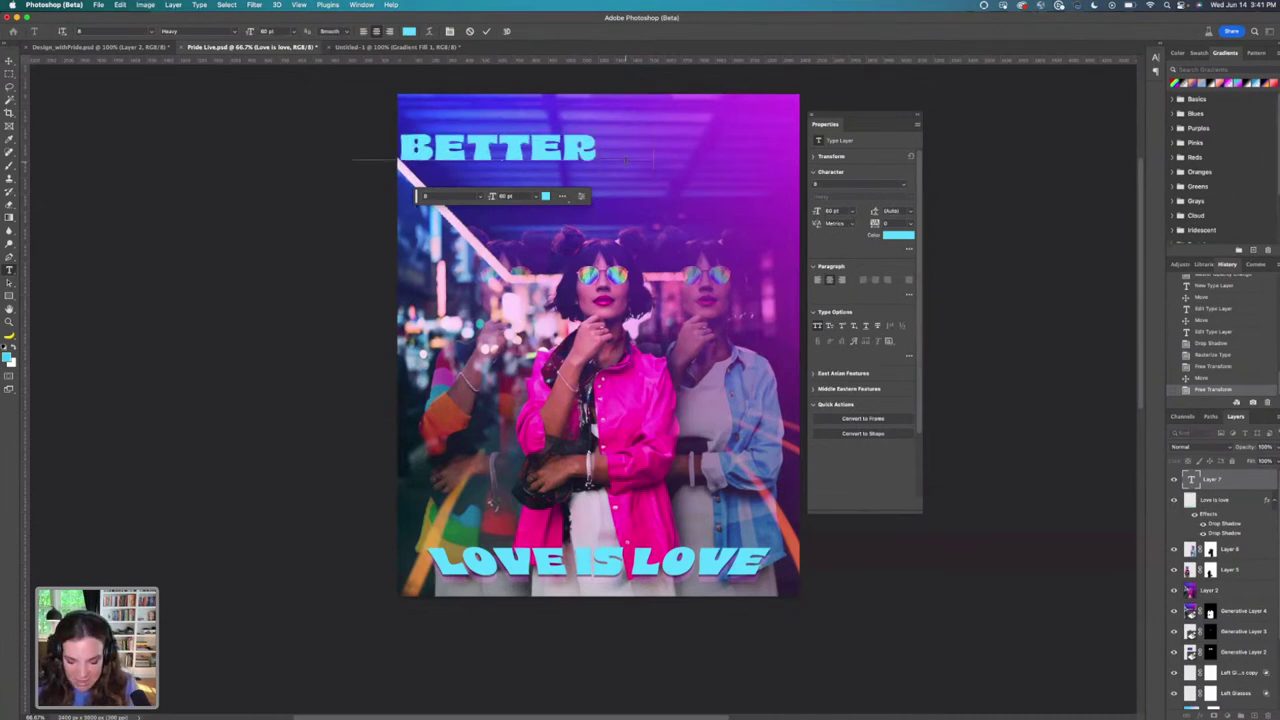
key("BackSpace")
key("BackSpace")
type("OGETHER")
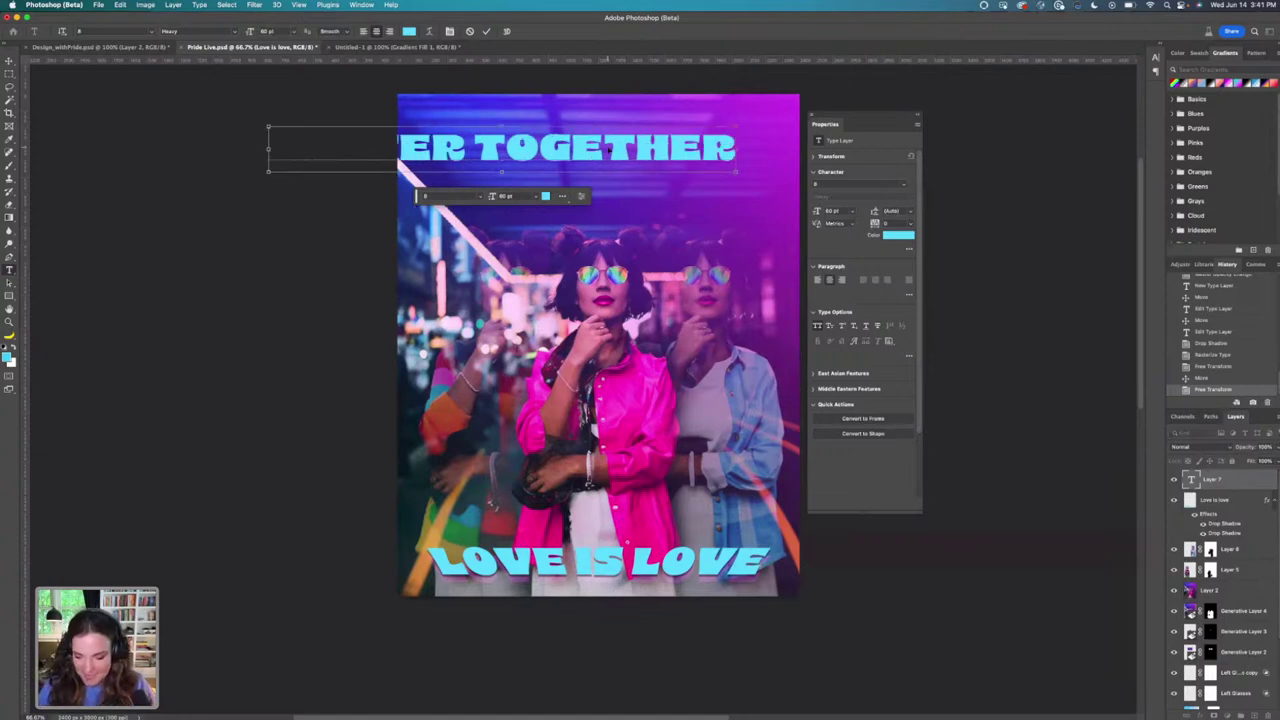
key("super+a")
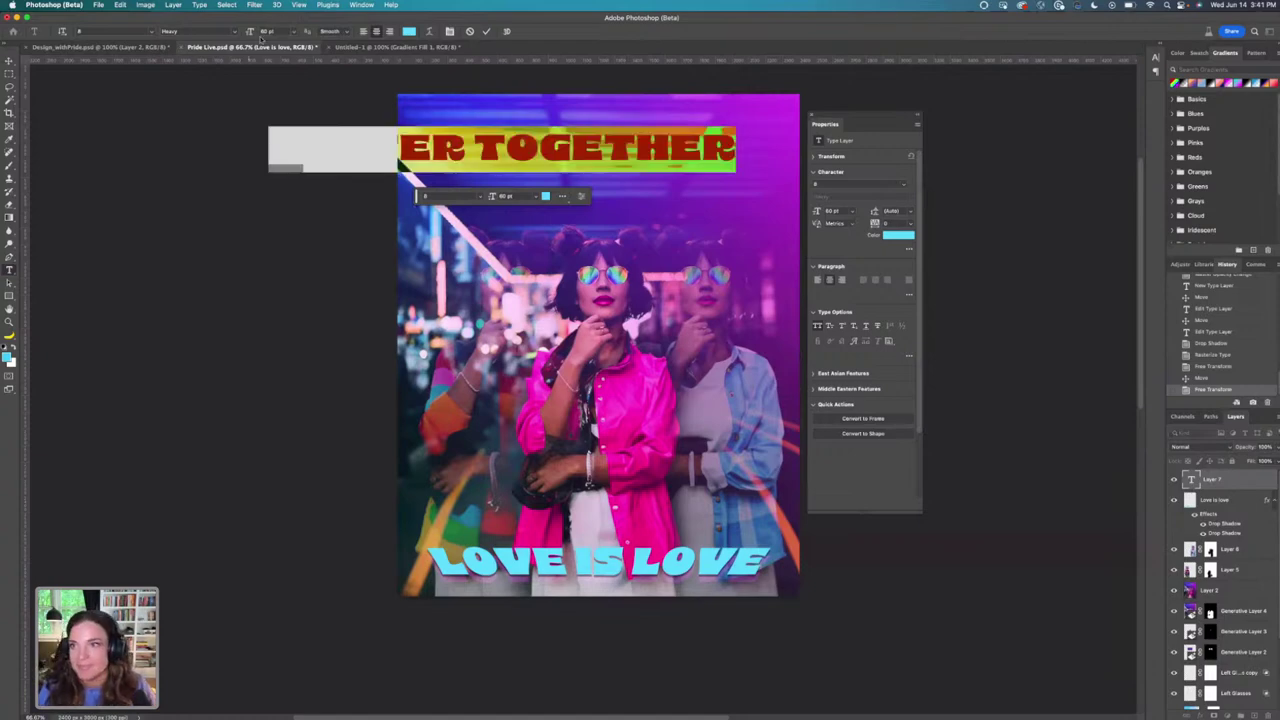
left_click(153, 31)
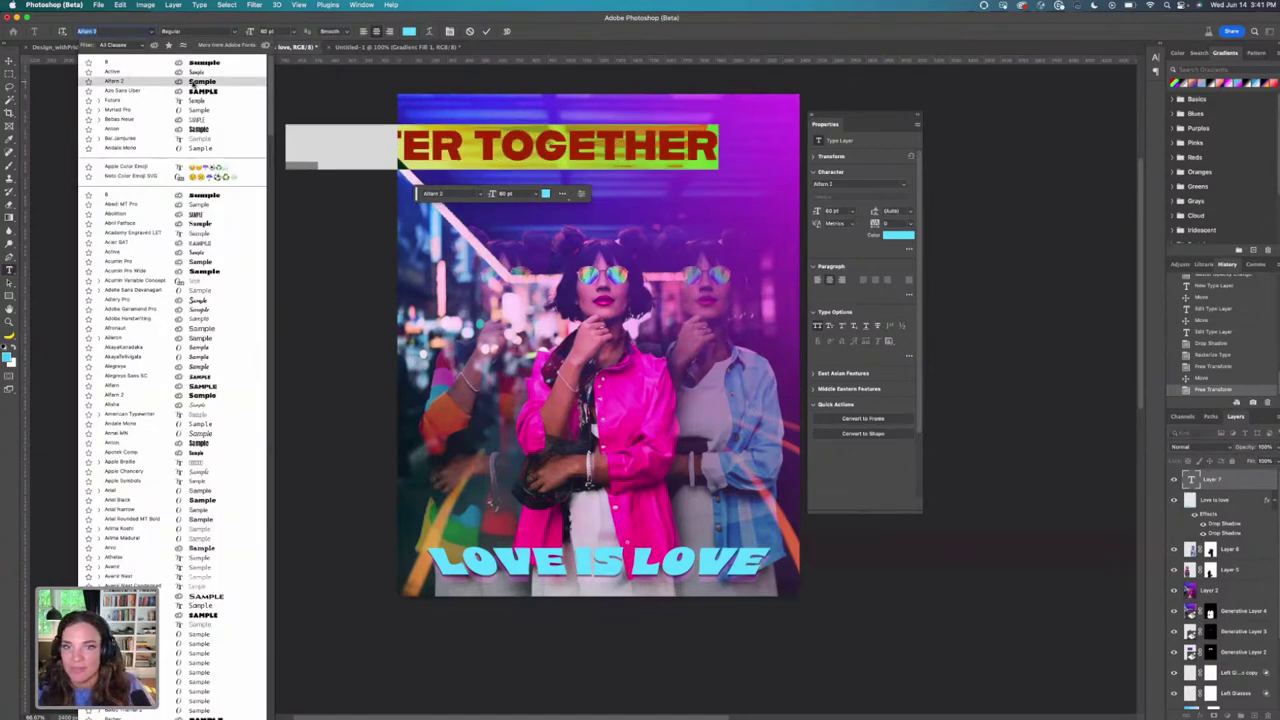
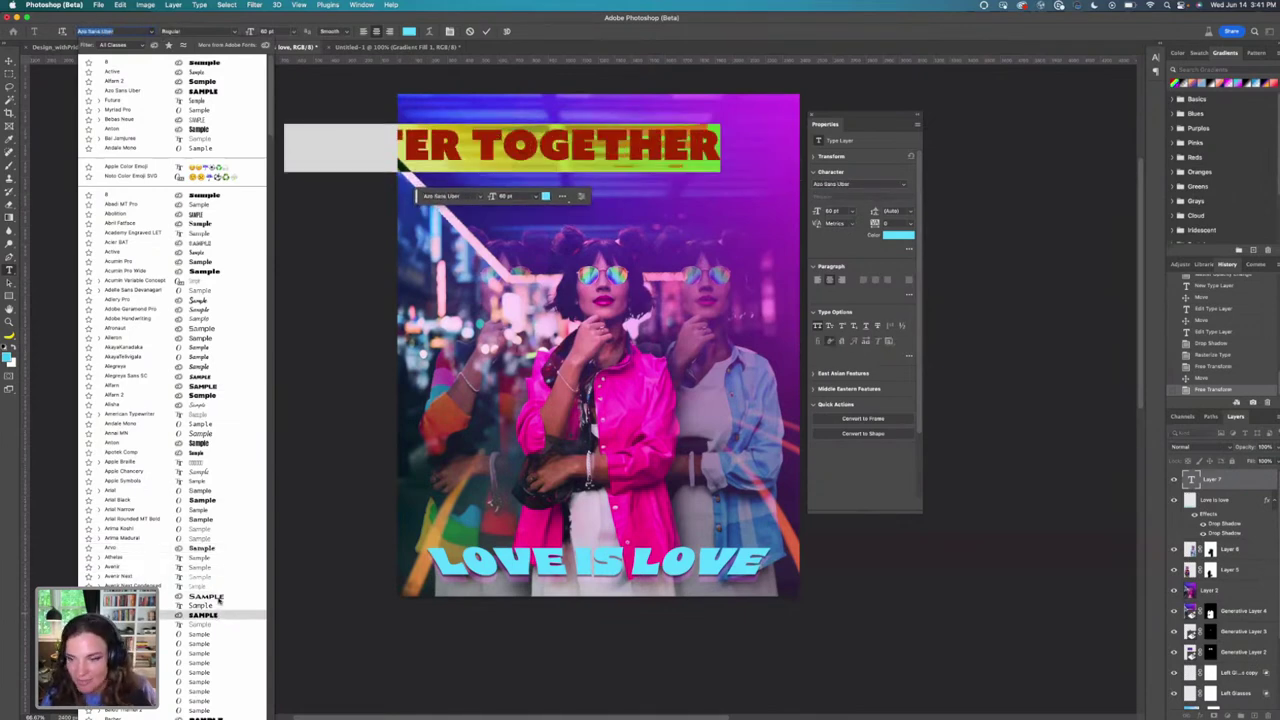
Set the headline in Arvo Bold at 24 pt and move it to the poster's upper right.
left_click(212, 549)
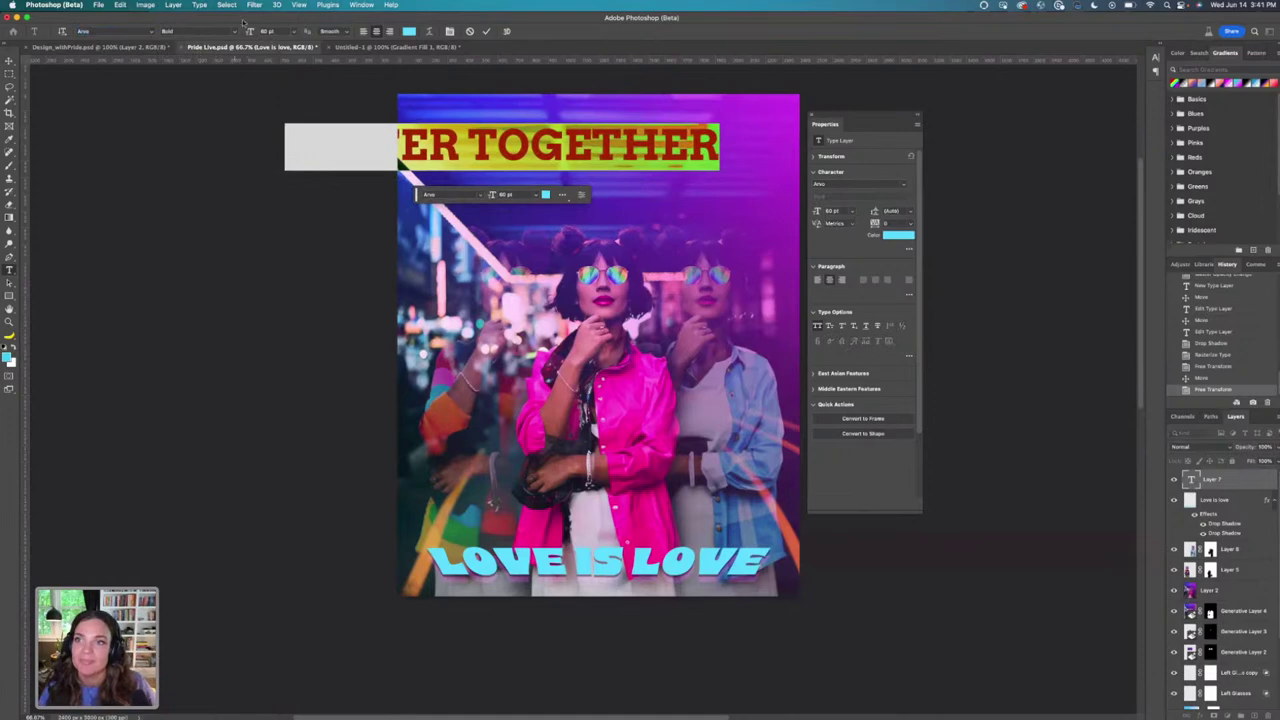
left_click(288, 33)
left_click(284, 141)
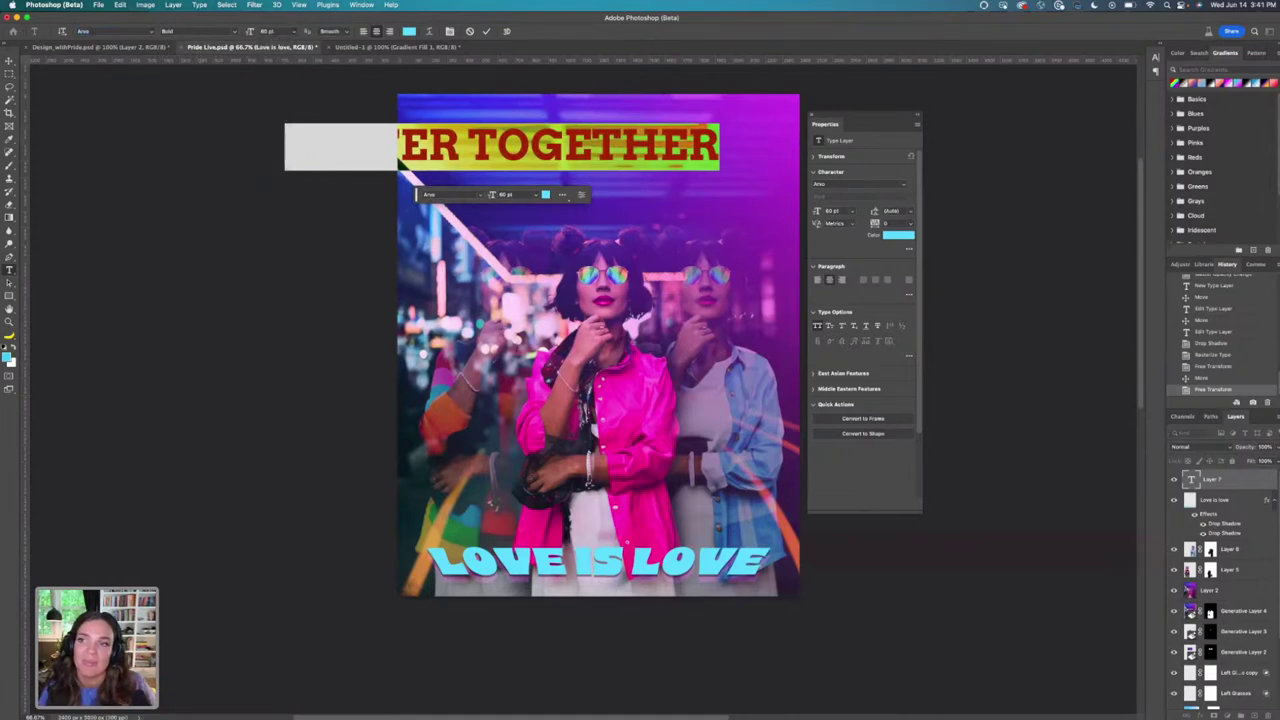
left_click(8, 60)
left_click_drag(560, 155, 738, 161)
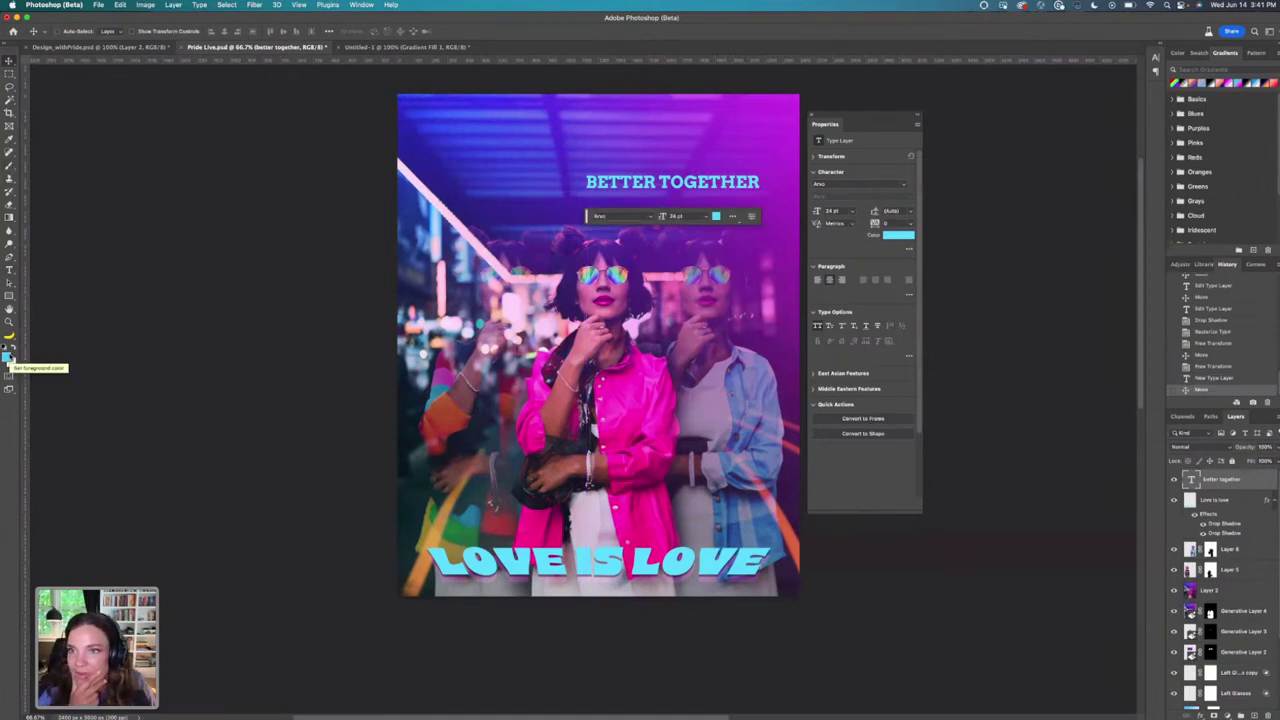
Colour the whole BETTER TOGETHER text a vivid purple.
left_click(9, 270)
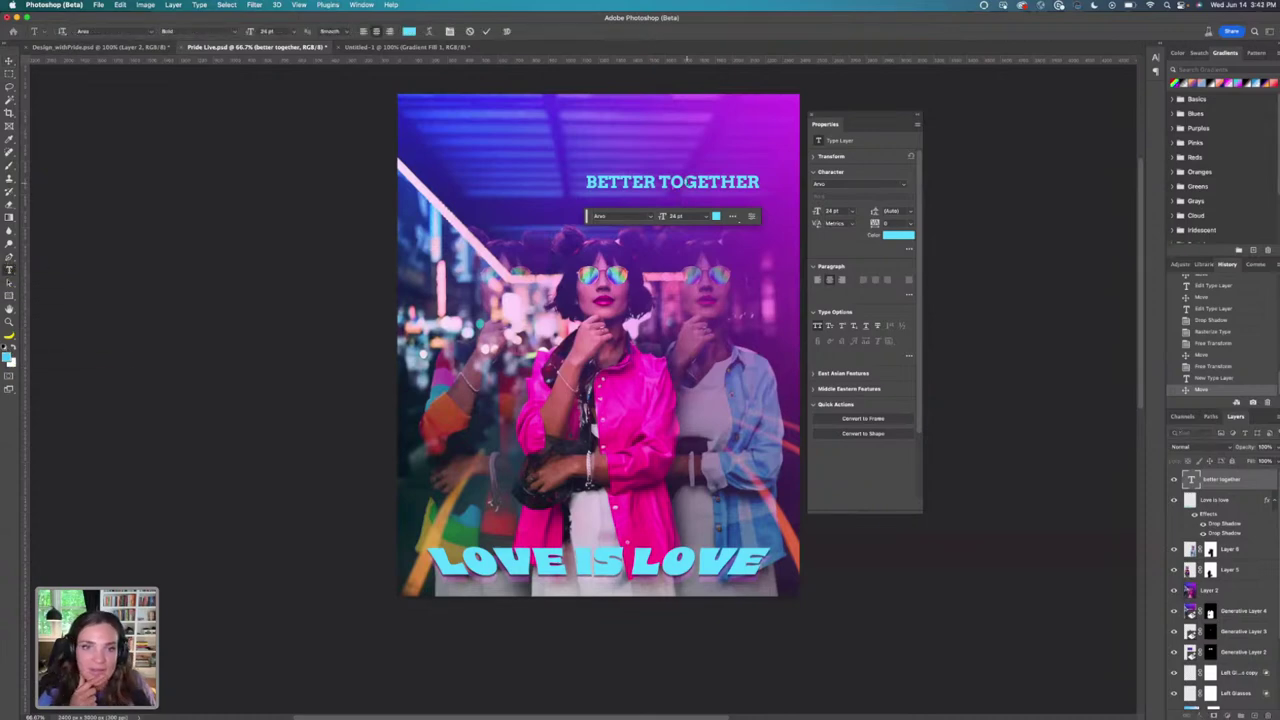
triple_click(690, 185)
left_click(409, 31)
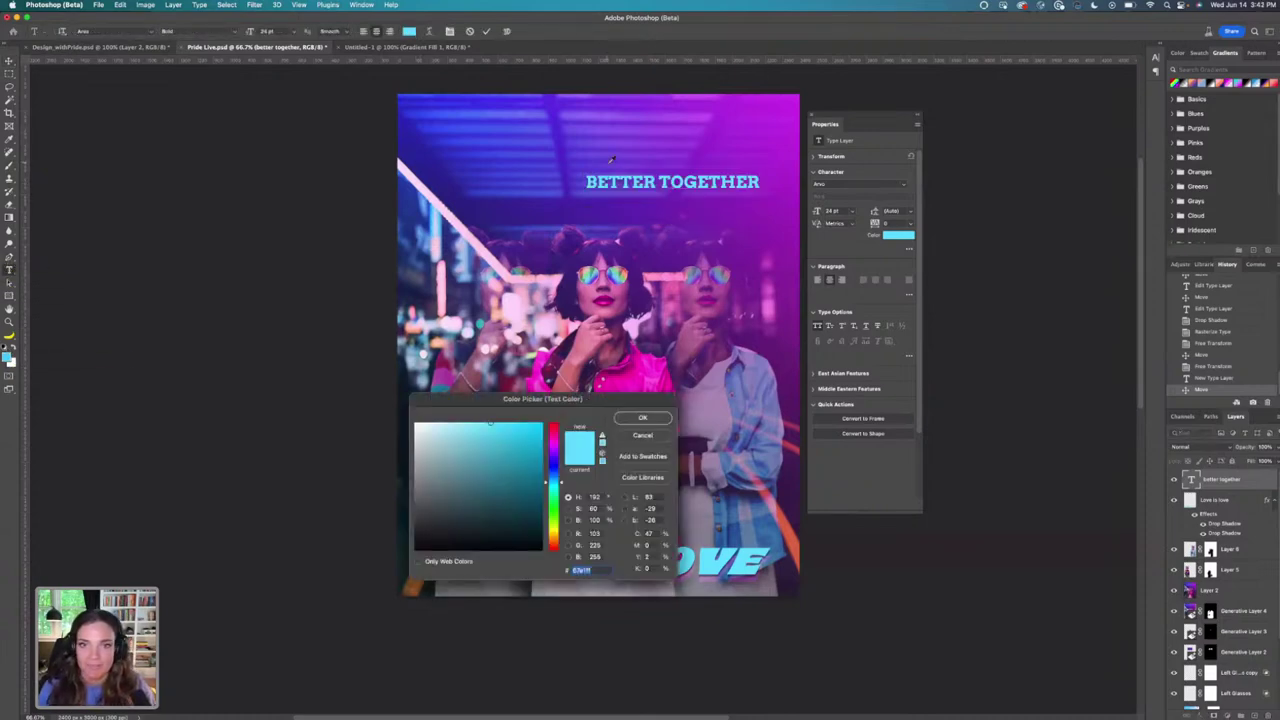
left_click(588, 158)
left_click(556, 110)
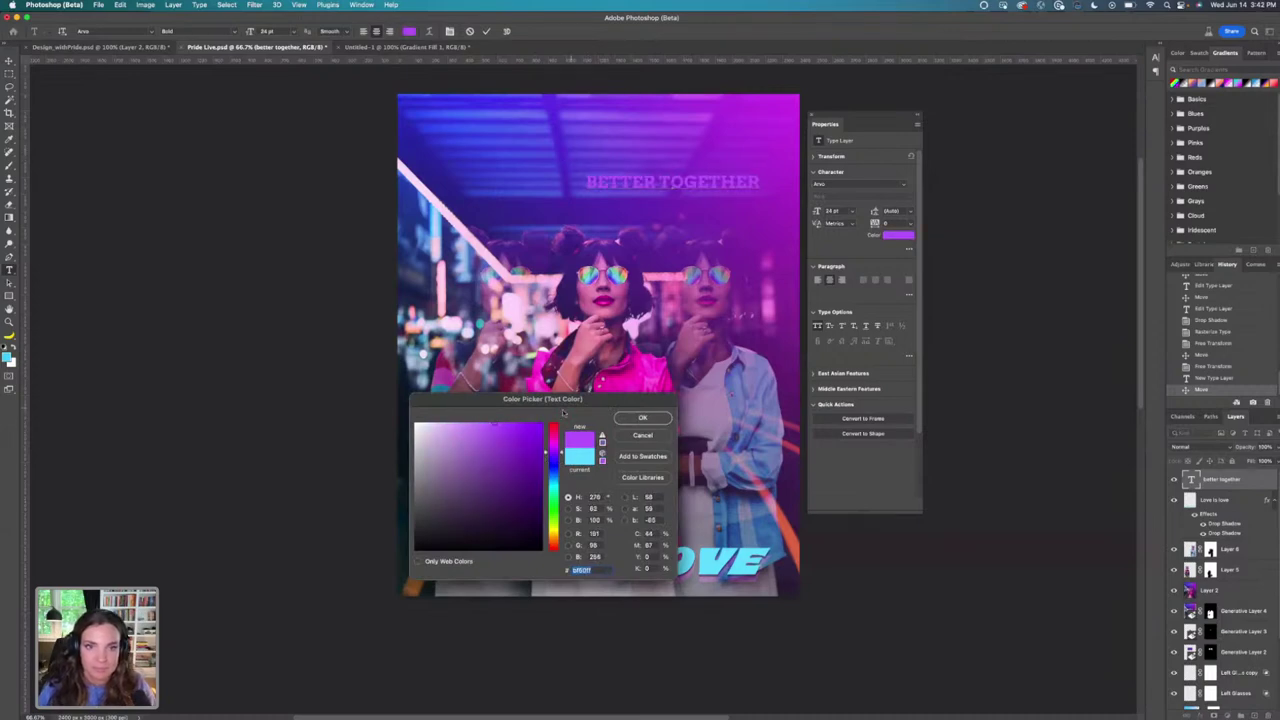
left_click(642, 418)
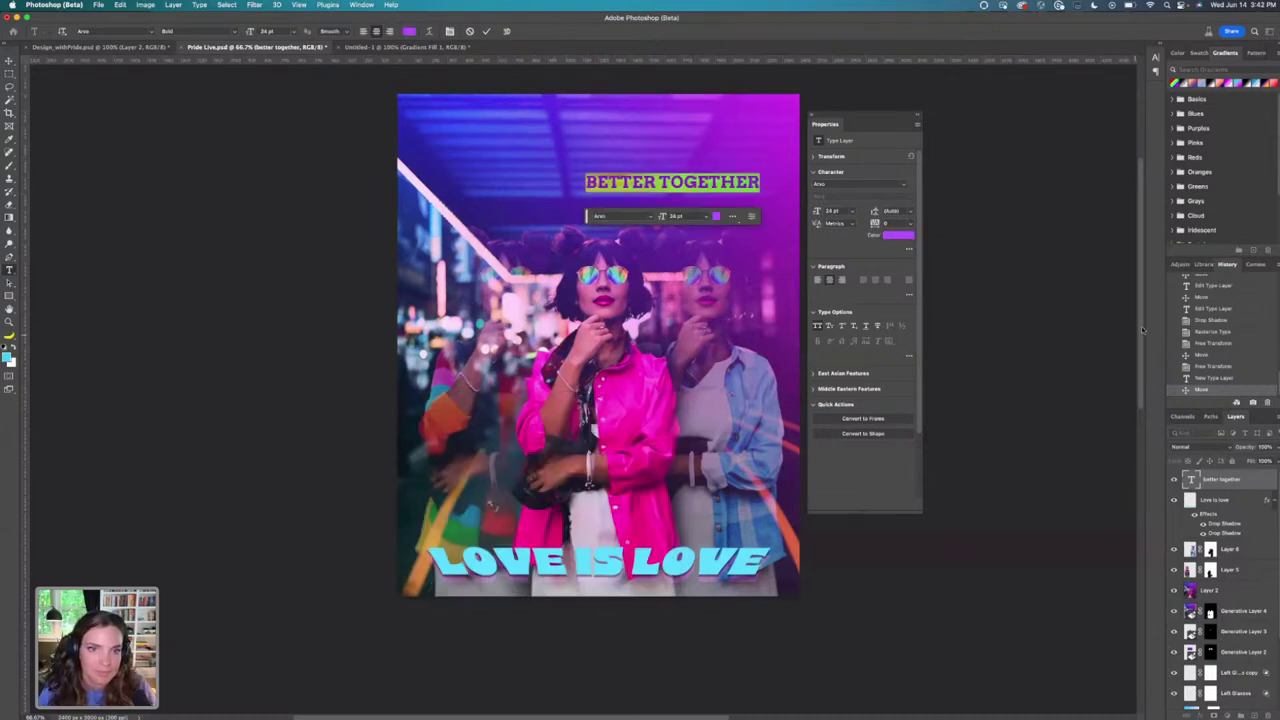
Change the headline font to Acumin Pro Wide Ultra Black.
left_click(153, 31)
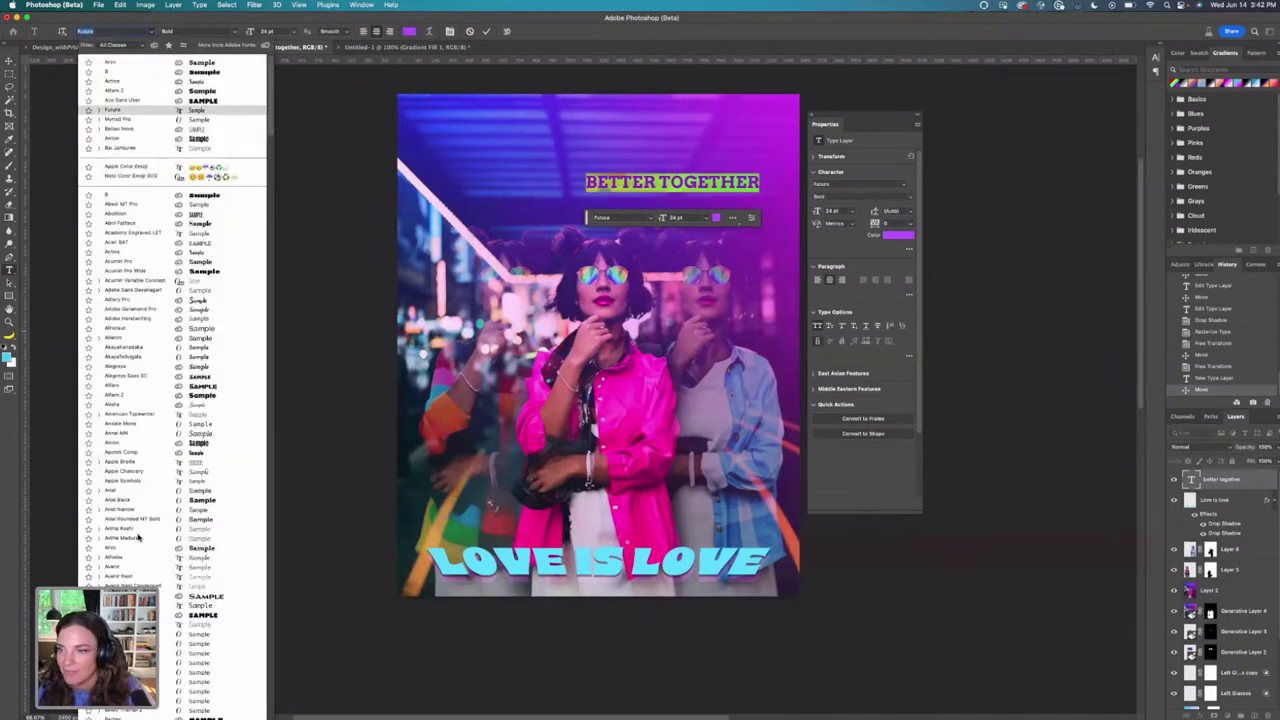
scroll(168, 400, "down", 3)
scroll(168, 530, "down", 1)
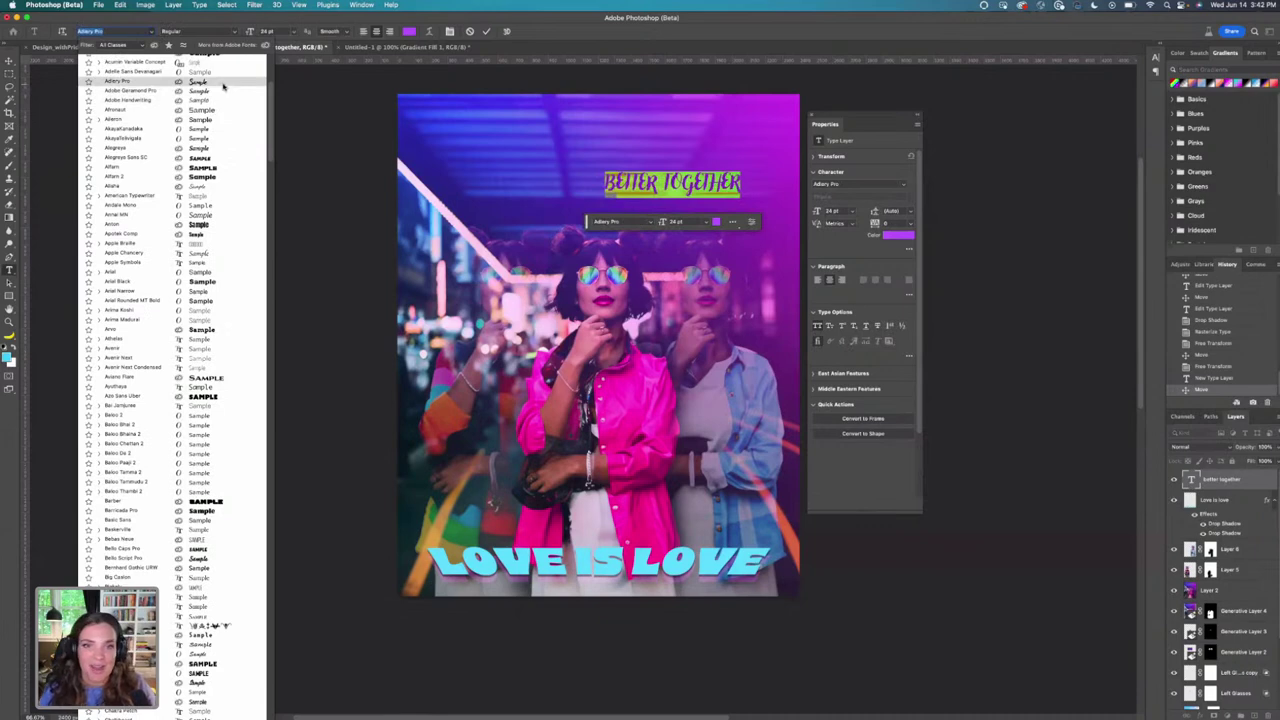
scroll(220, 95, "up", 4)
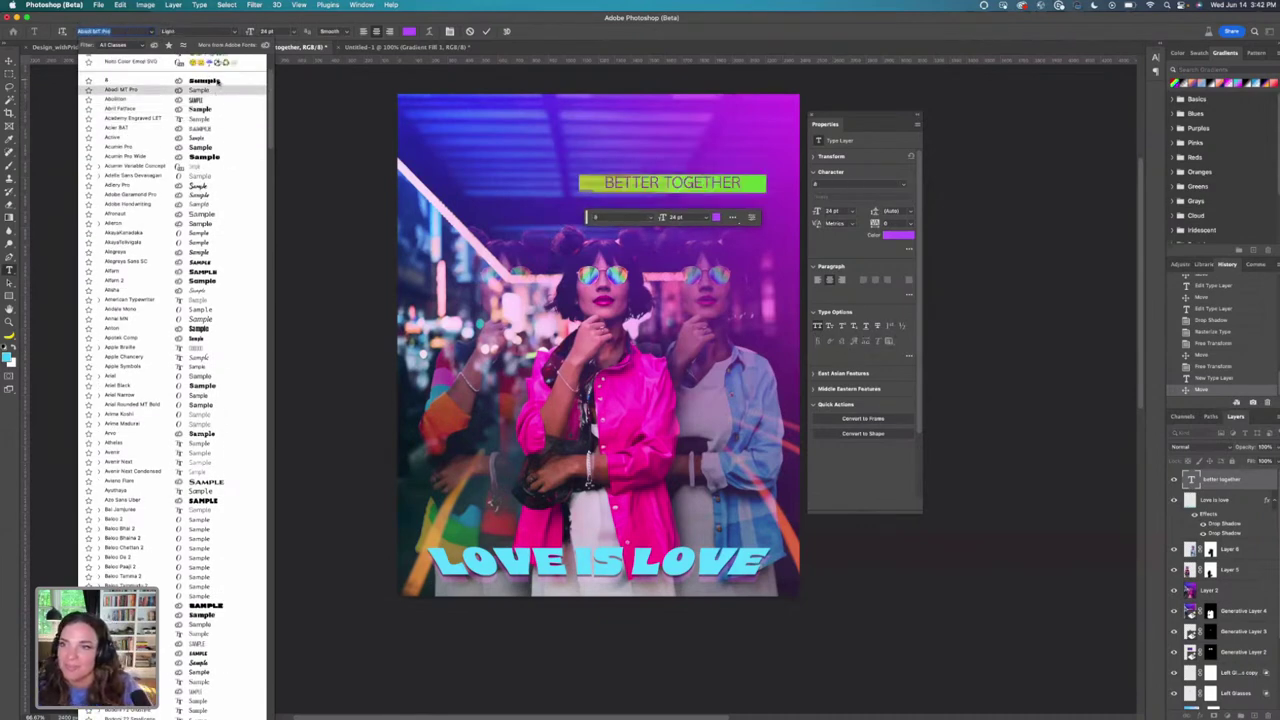
left_click(212, 157)
left_click(8, 61)
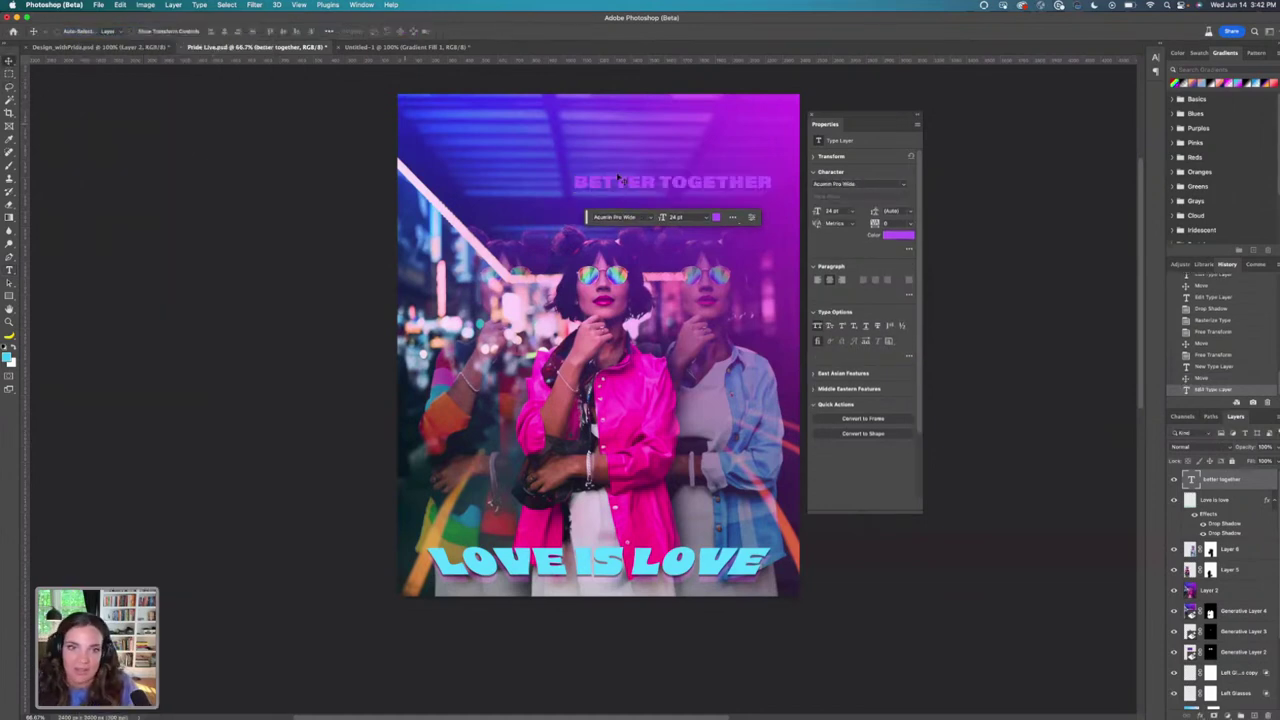
Nudge the headline slightly down and left, checking it against Design_withPride.psd.
left_click_drag(759, 161, 757, 166)
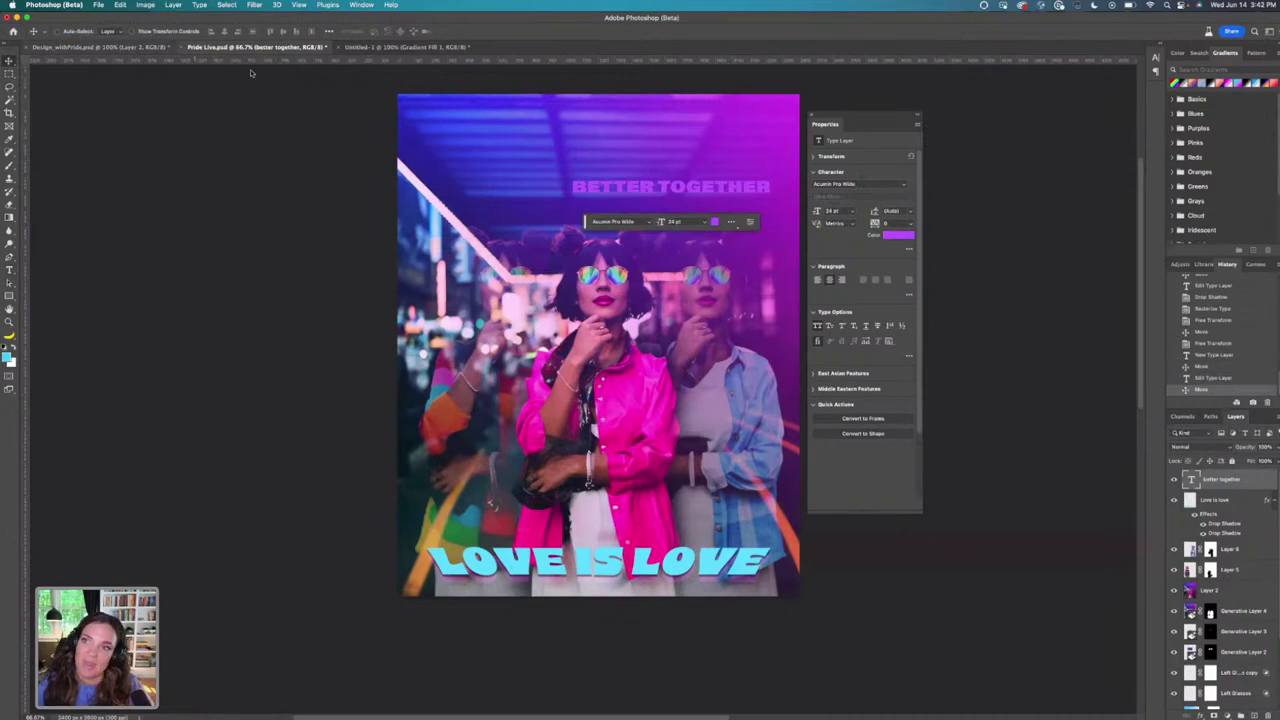
left_click(112, 47)
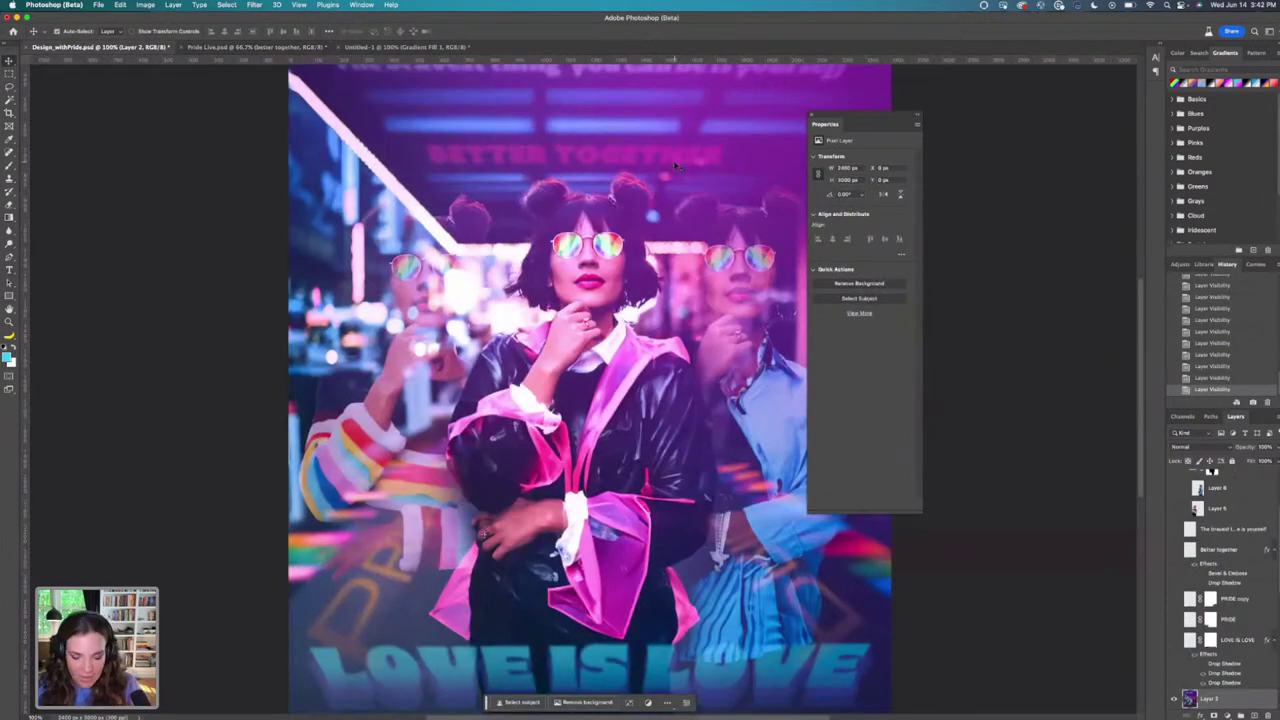
key("super+minus")
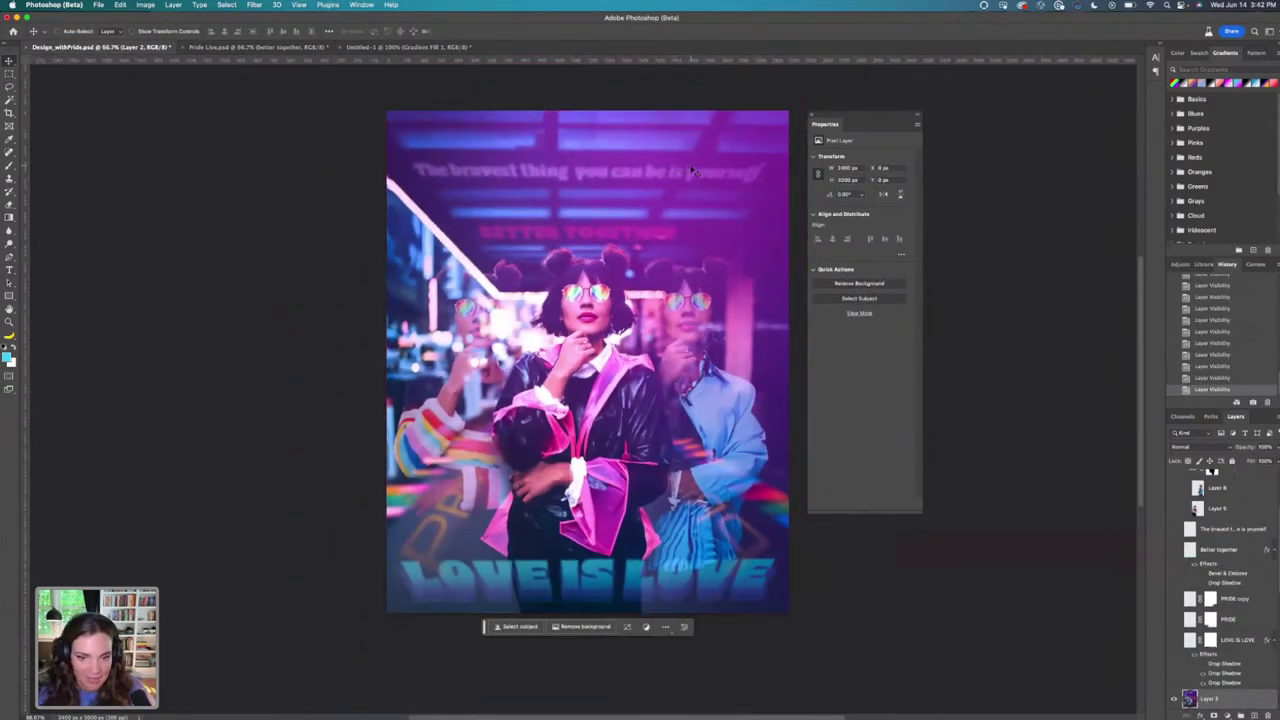
left_click(290, 48)
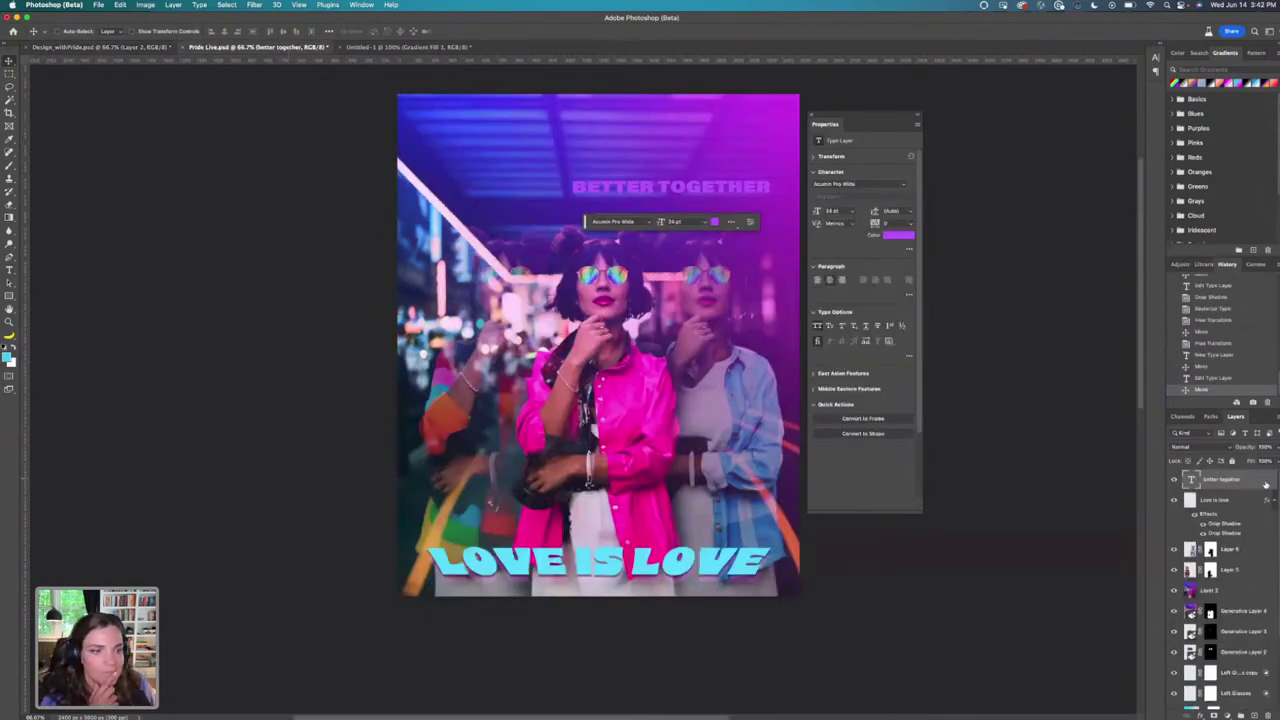
Rasterize the BETTER TOGETHER type layer.
right_click(1253, 482)
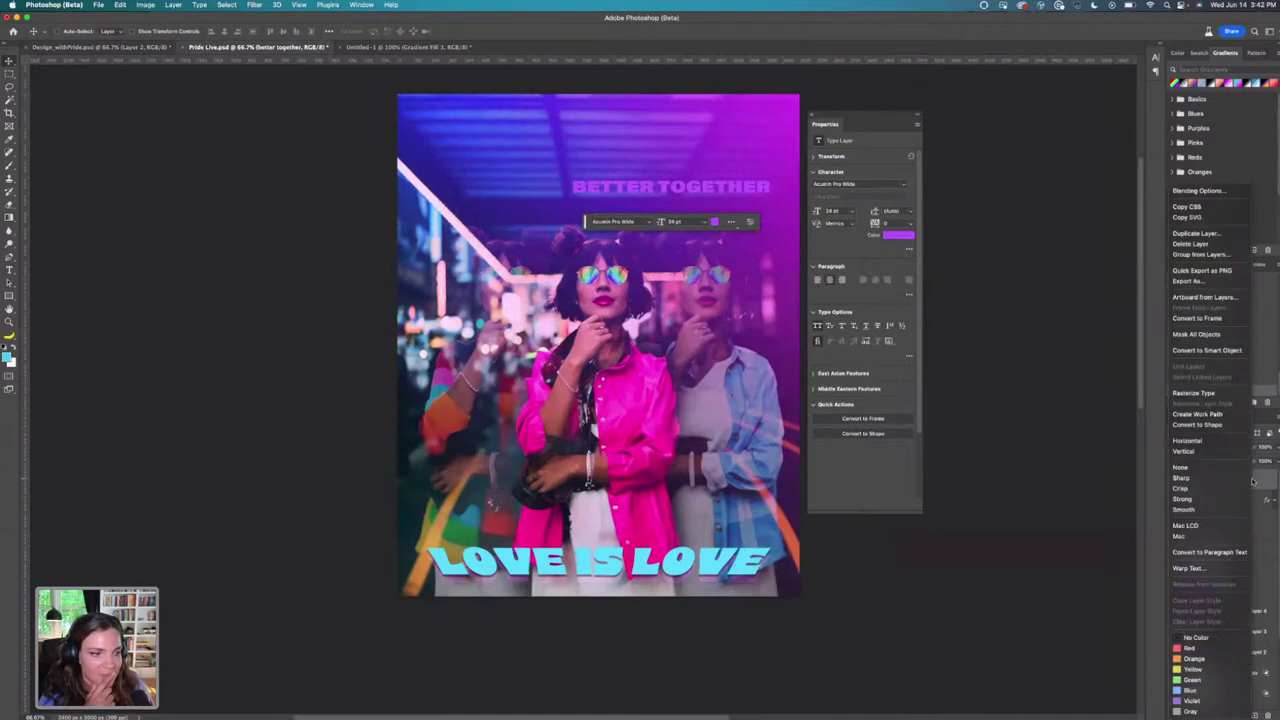
left_click(1253, 482)
right_click(1253, 482)
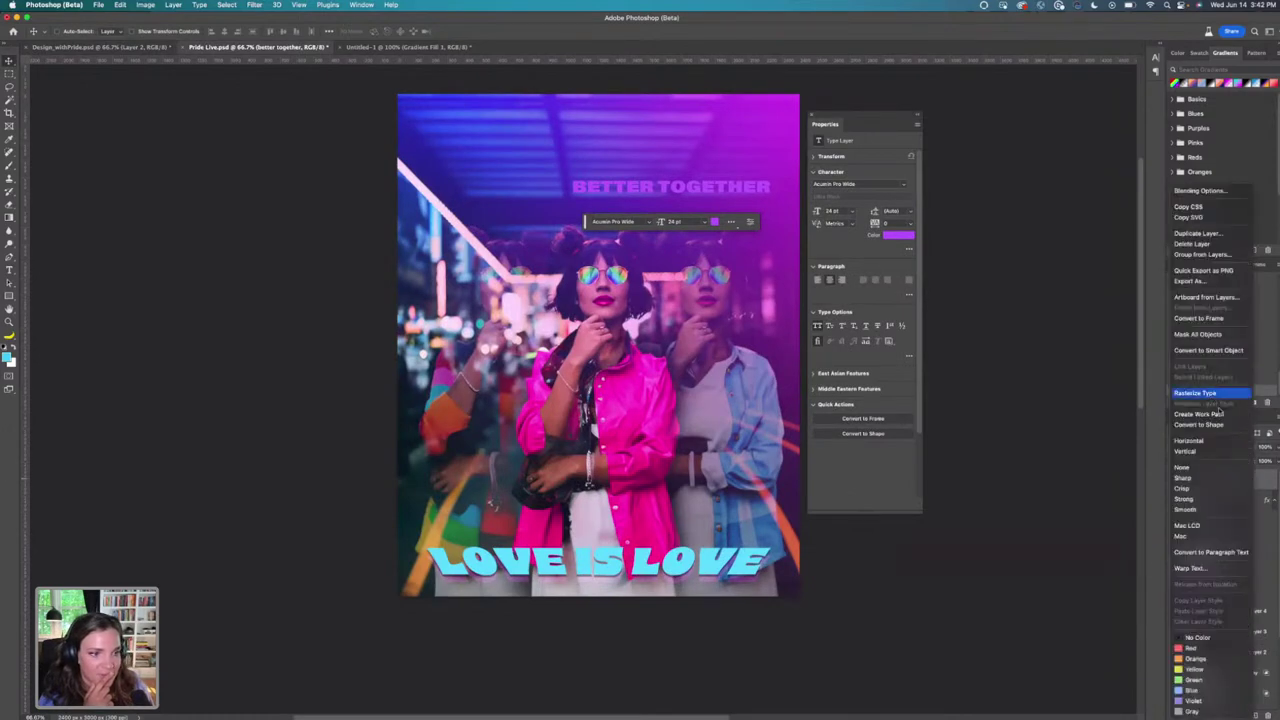
left_click(1193, 393)
Slant the headline with a Perspective transform and move it slightly higher.
left_click(120, 5)
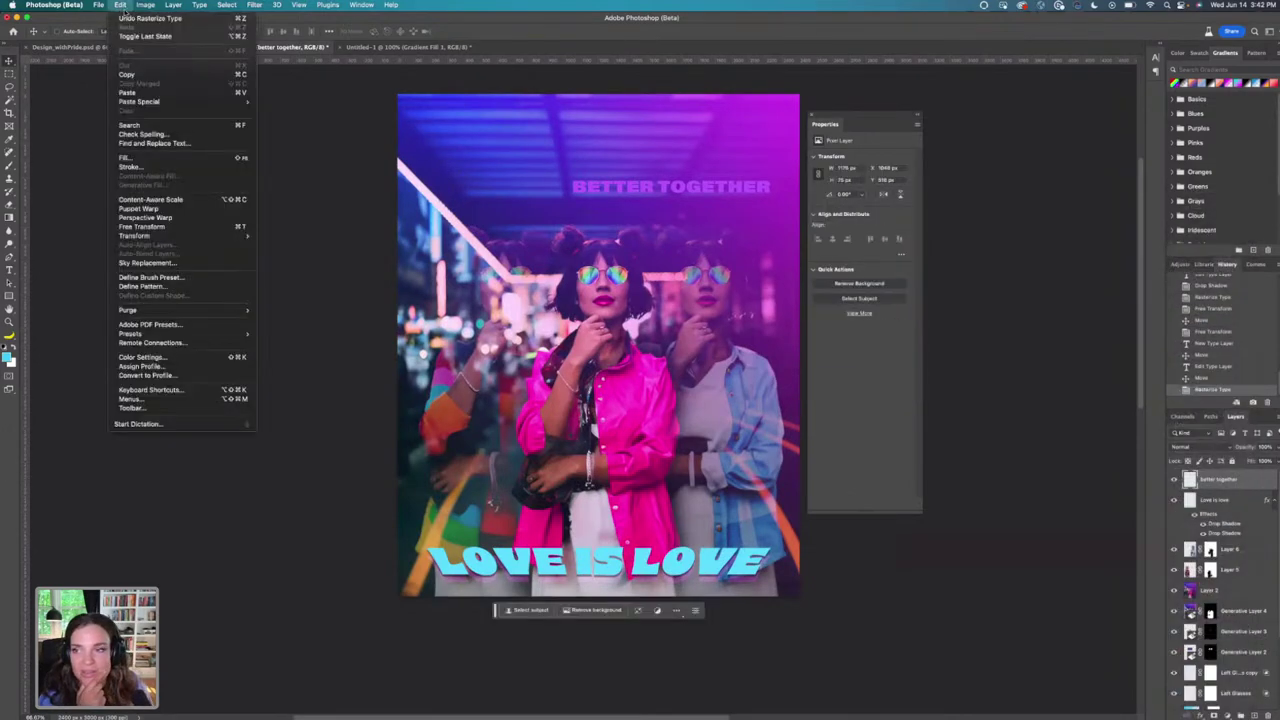
mouse_move(205, 238)
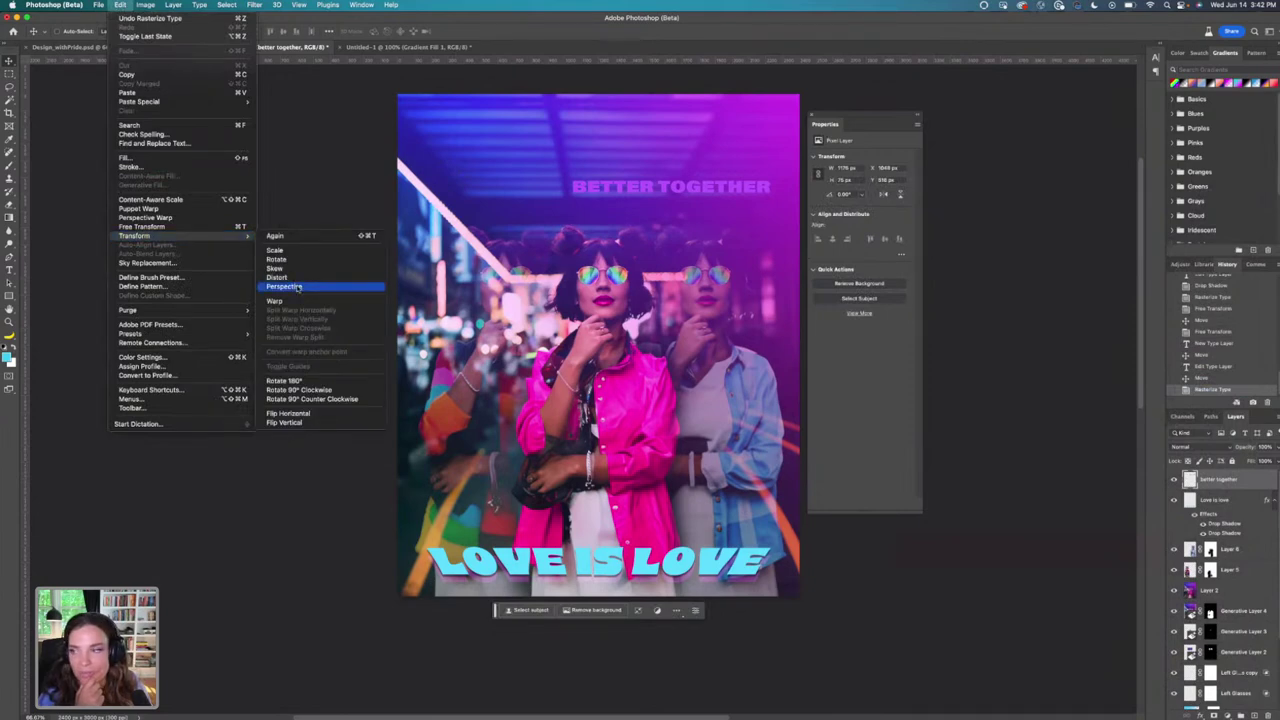
left_click(293, 279)
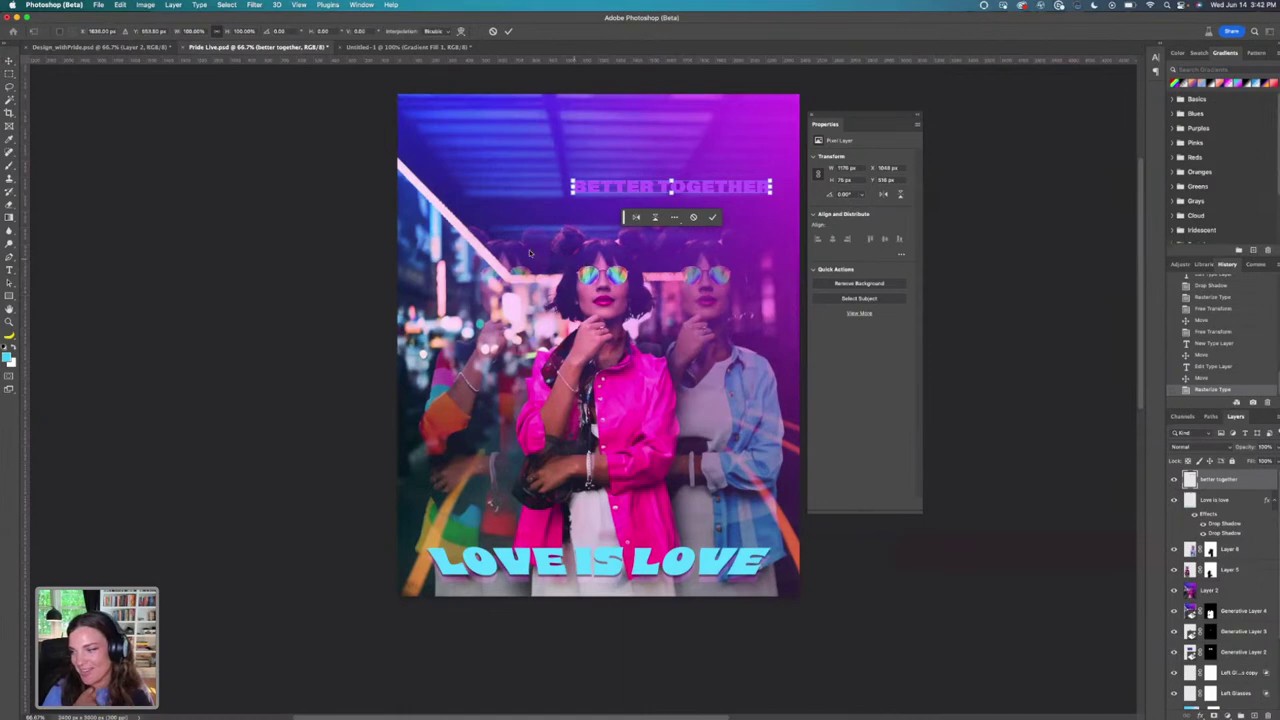
left_click_drag(578, 198, 580, 190)
key("Return")
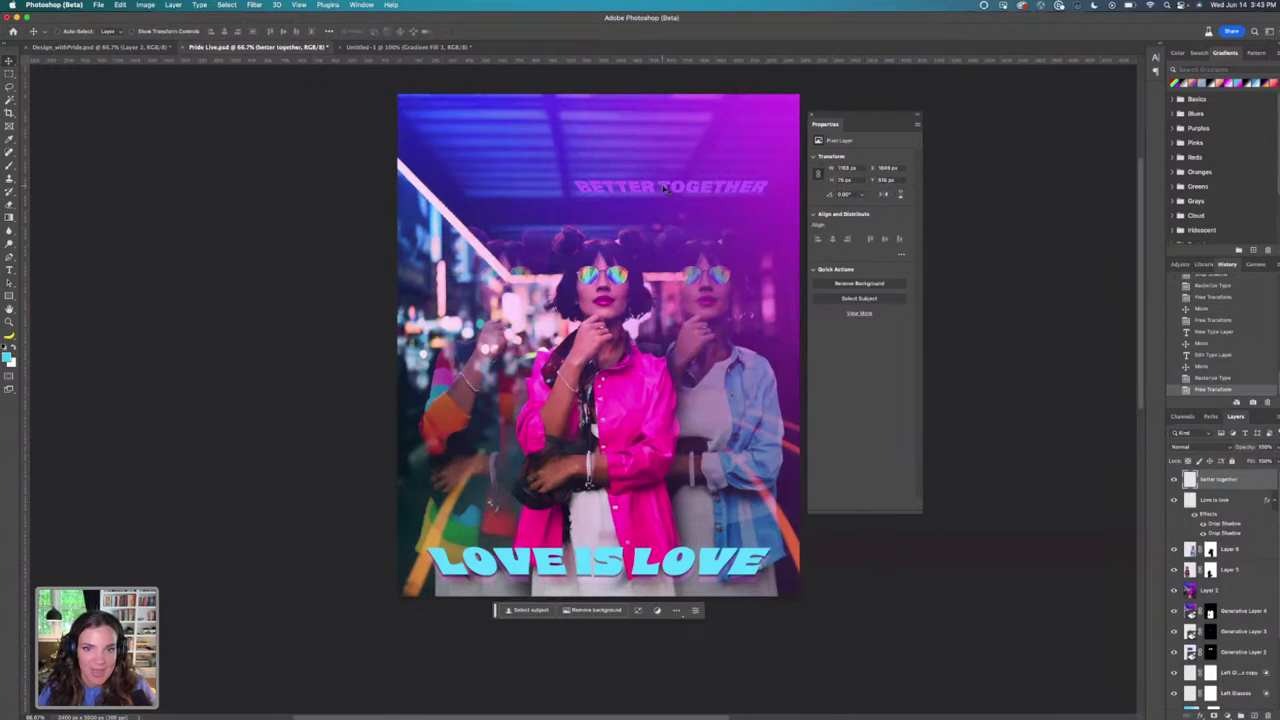
mouse_move(662, 187)
left_mouse_down()
mouse_move(665, 172)
mouse_move(664, 189)
left_mouse_up()
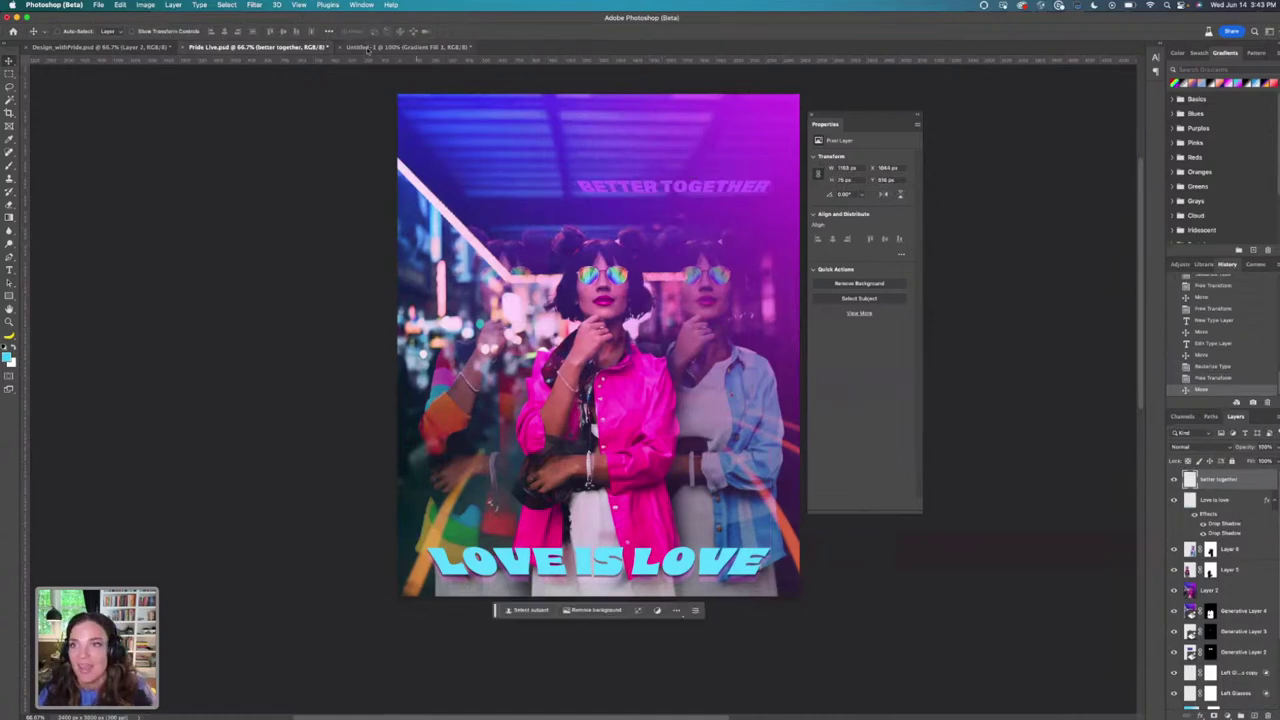
Soften the headline with a Gaussian Blur of about 4.8 pixels.
left_click(255, 5)
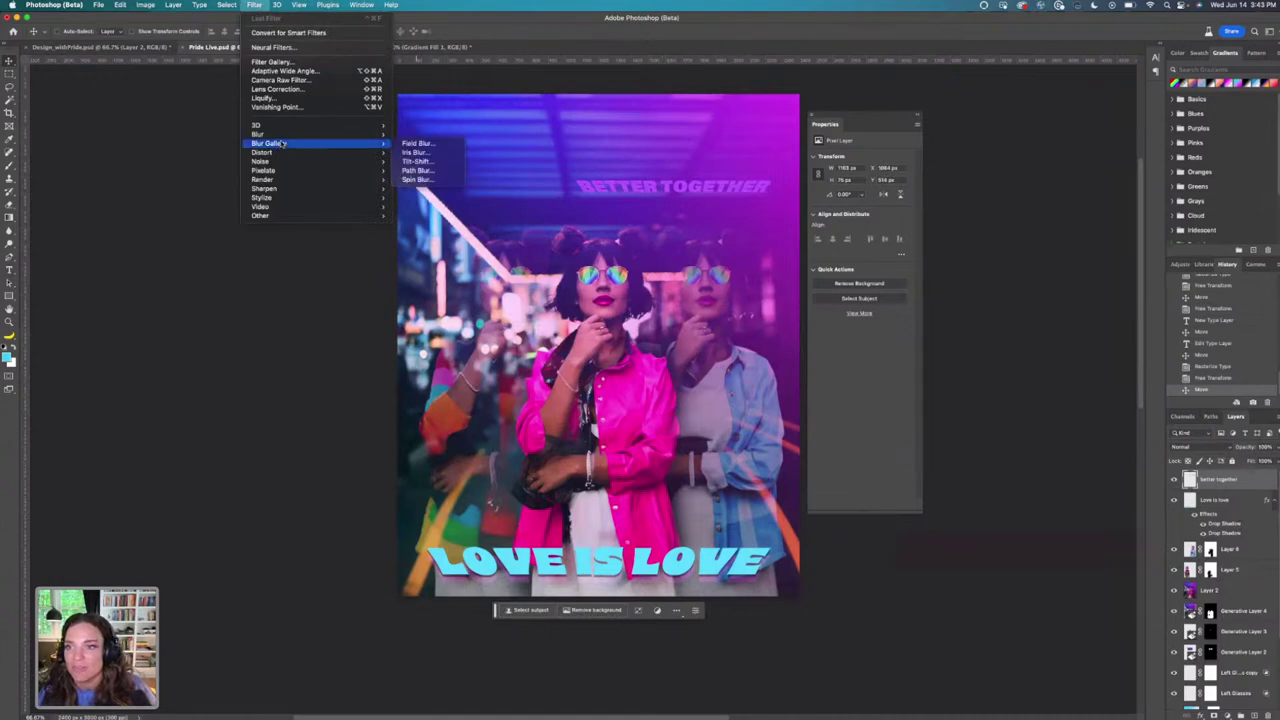
mouse_move(258, 134)
left_click(476, 180)
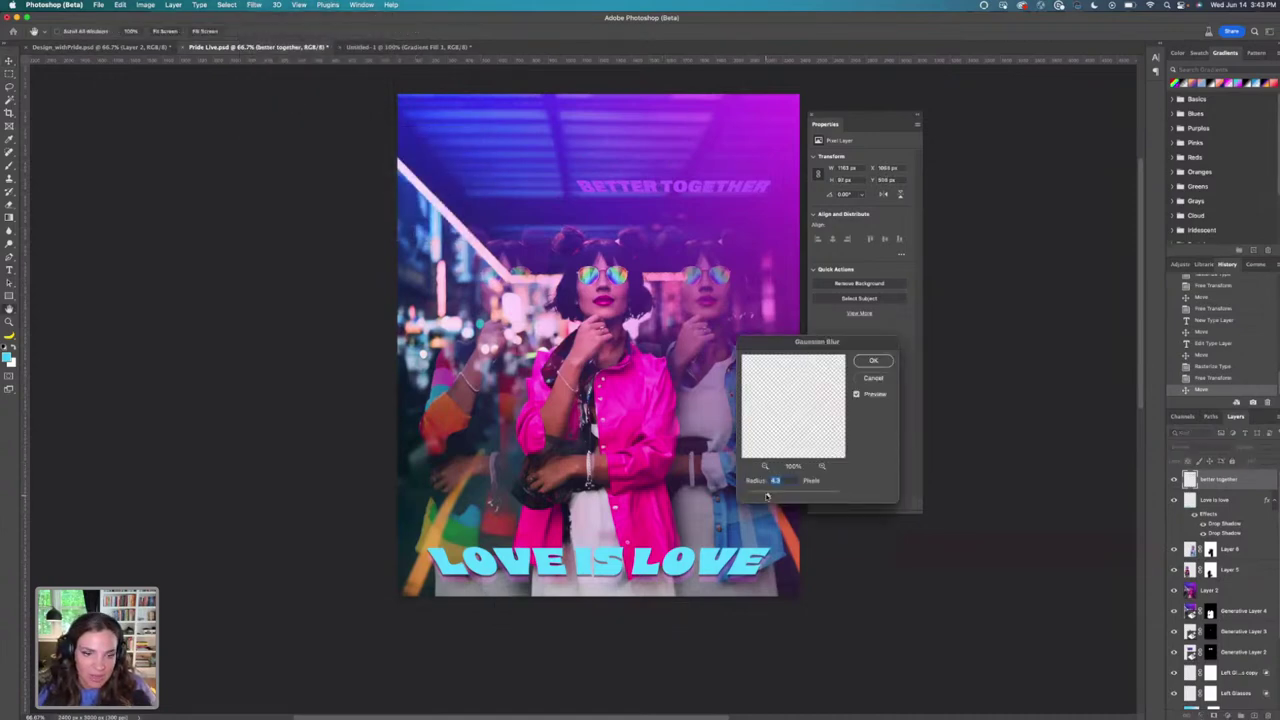
left_click_drag(767, 496, 771, 496)
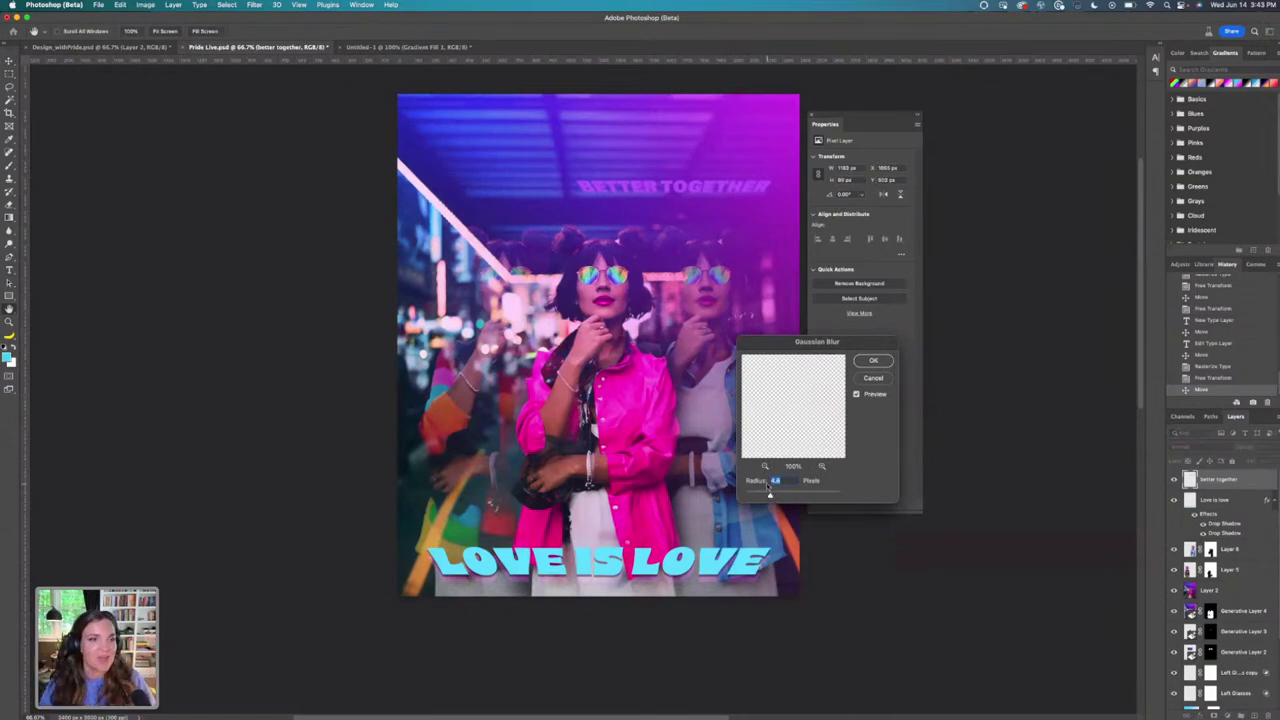
left_click(872, 360)
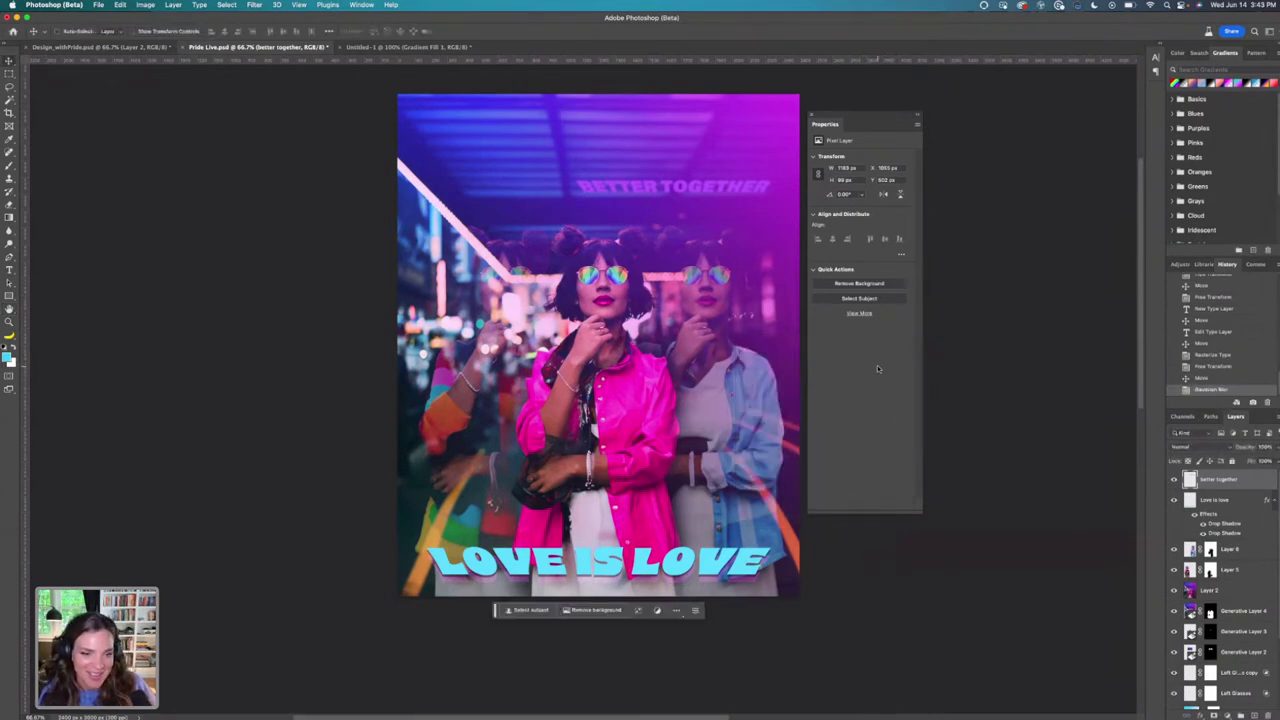
Reapply the last Gaussian Blur to the Love is love layer, then view Design_withPride.psd.
left_click(1210, 500)
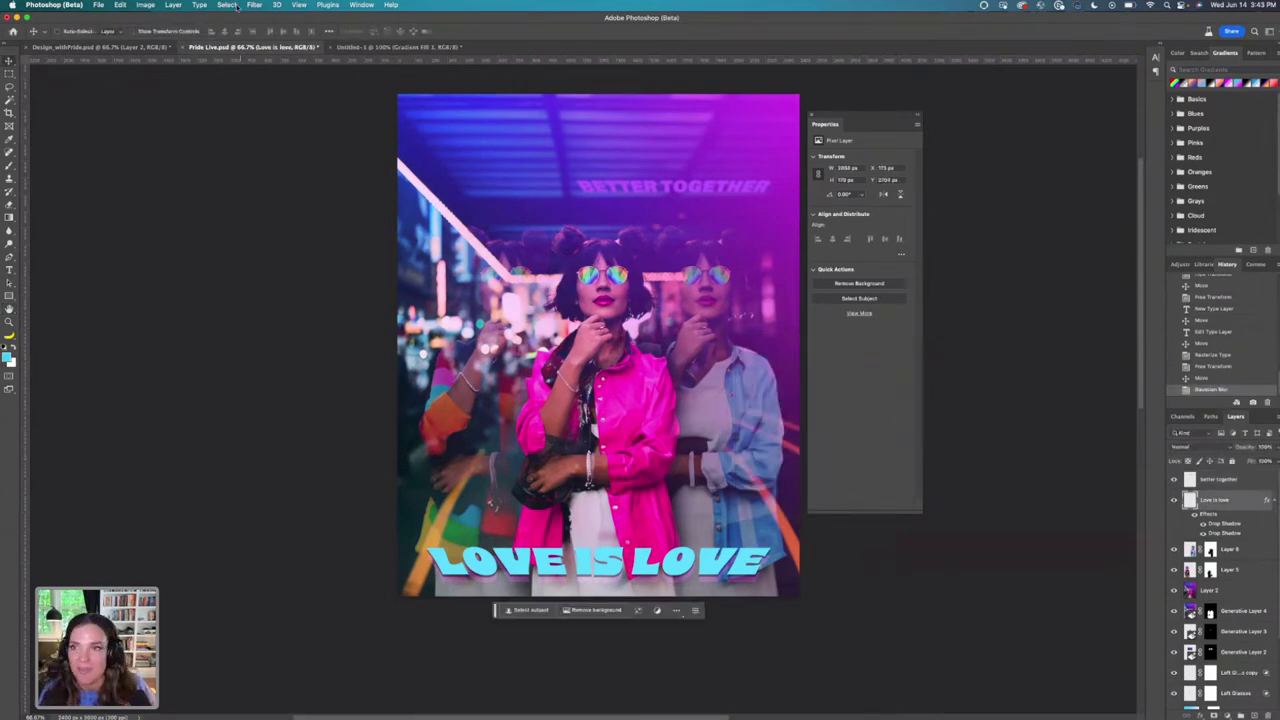
left_click(254, 5)
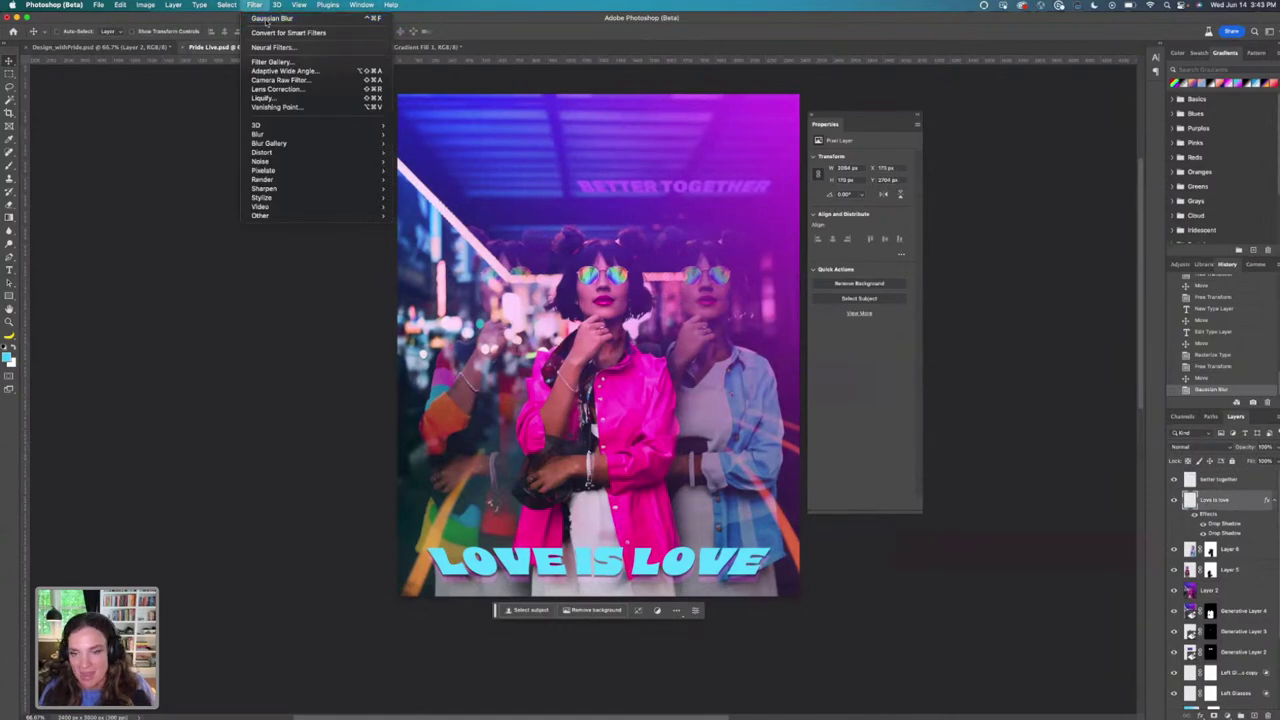
left_click(266, 19)
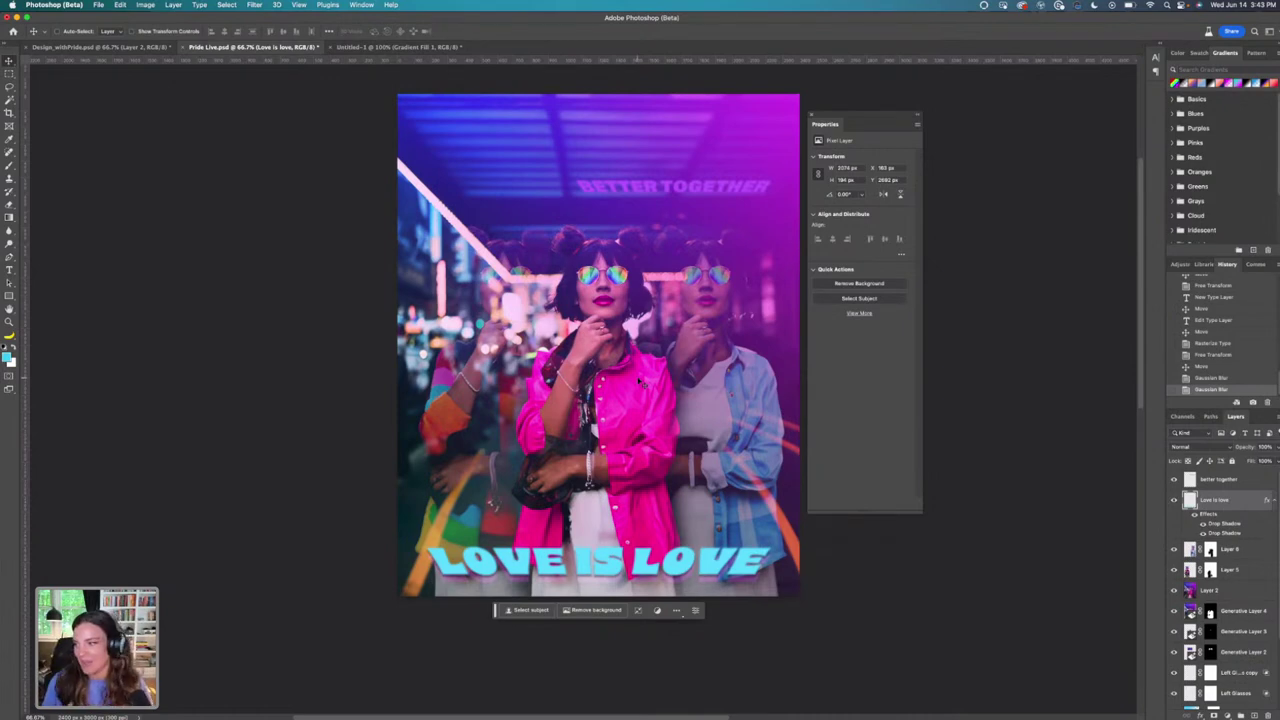
left_click(135, 48)
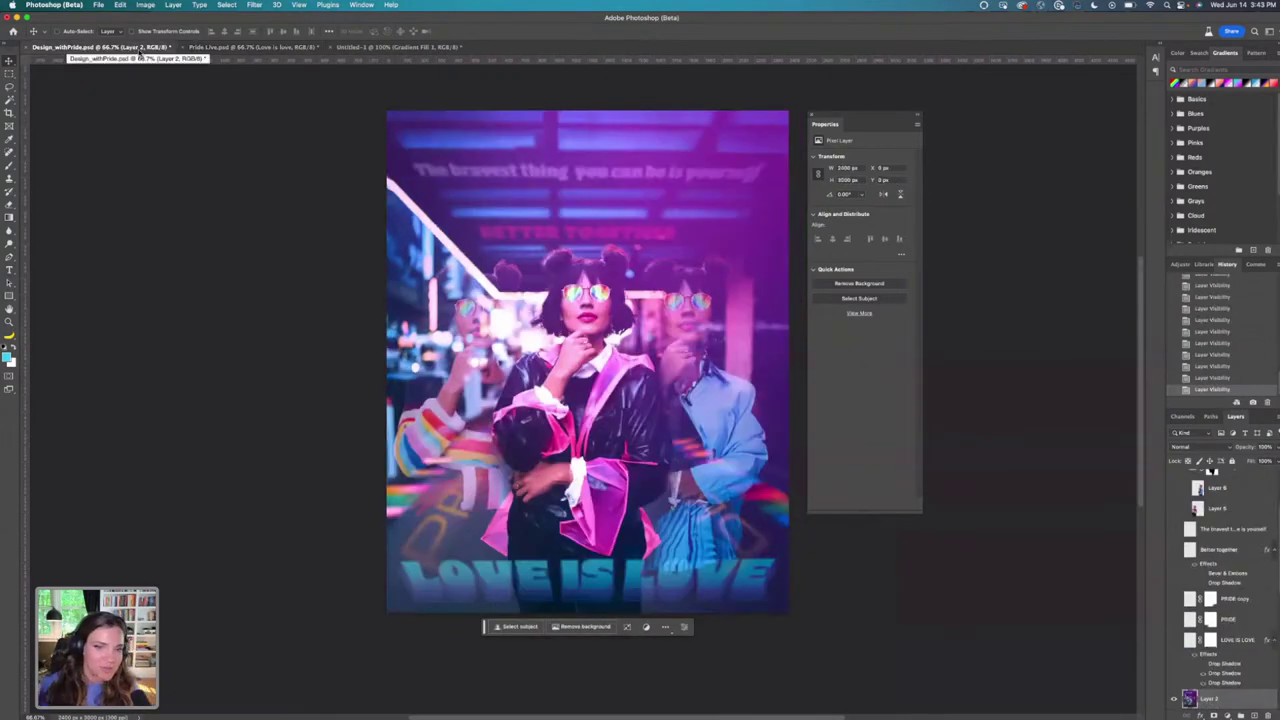
Nudge LOVE IS LOVE slightly down and reposition BETTER TOGETHER, comparing with the reference documents.
left_click(241, 48)
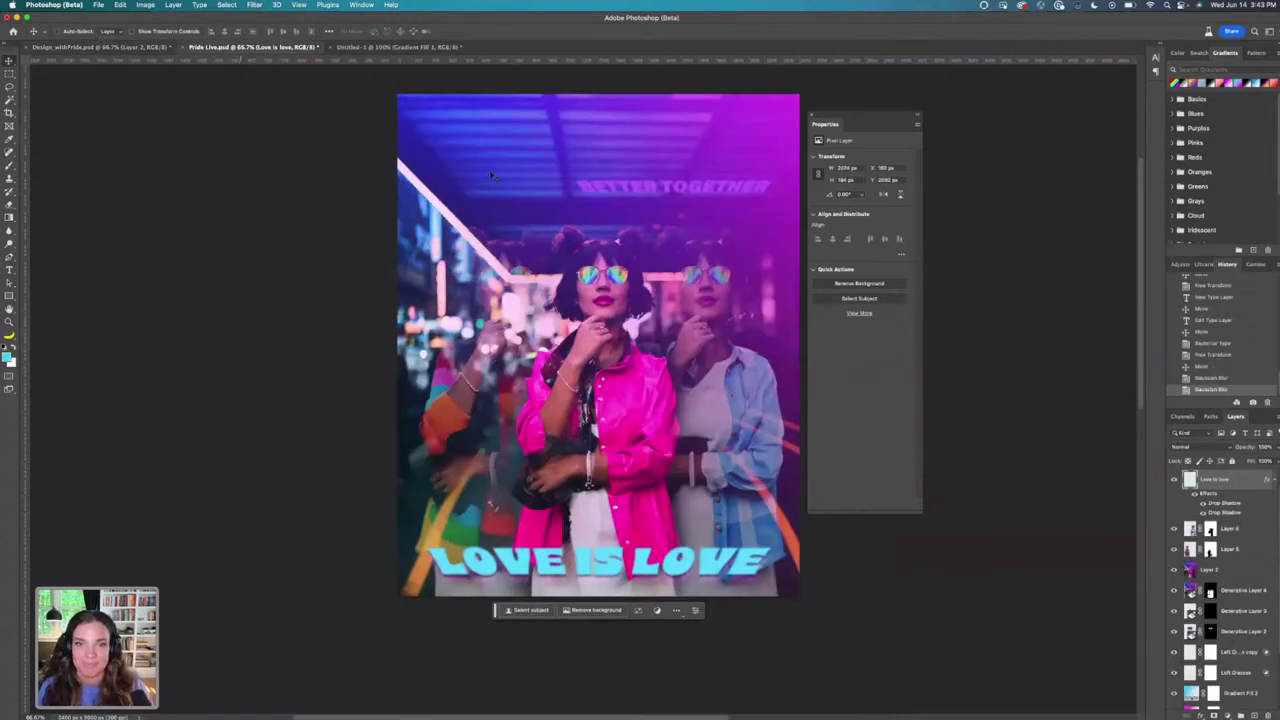
left_click(137, 48)
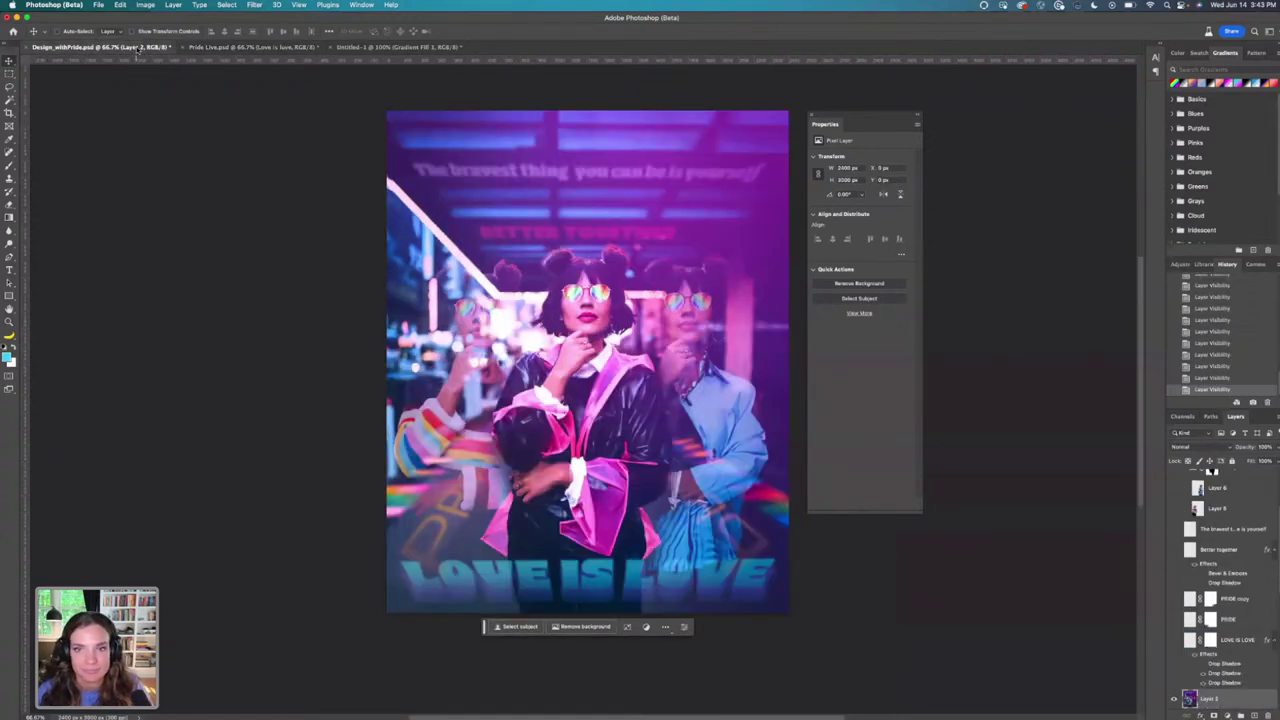
left_click(258, 48)
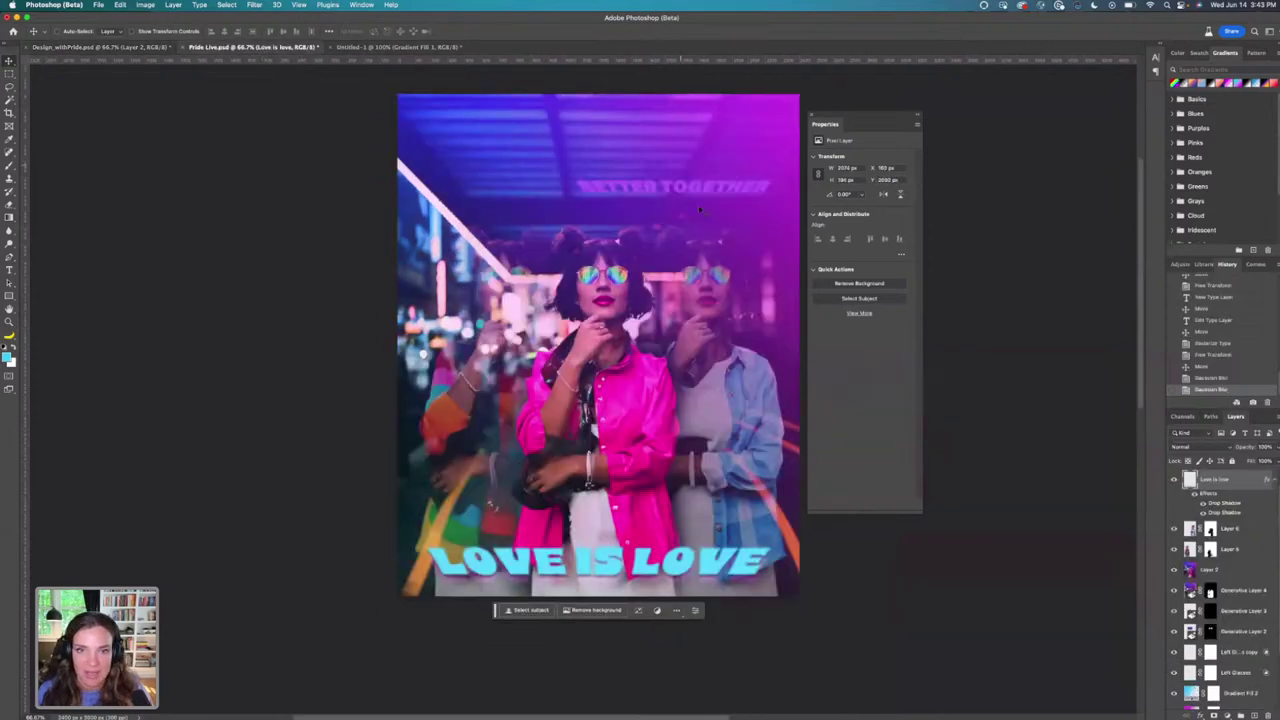
left_click_drag(684, 195, 681, 195)
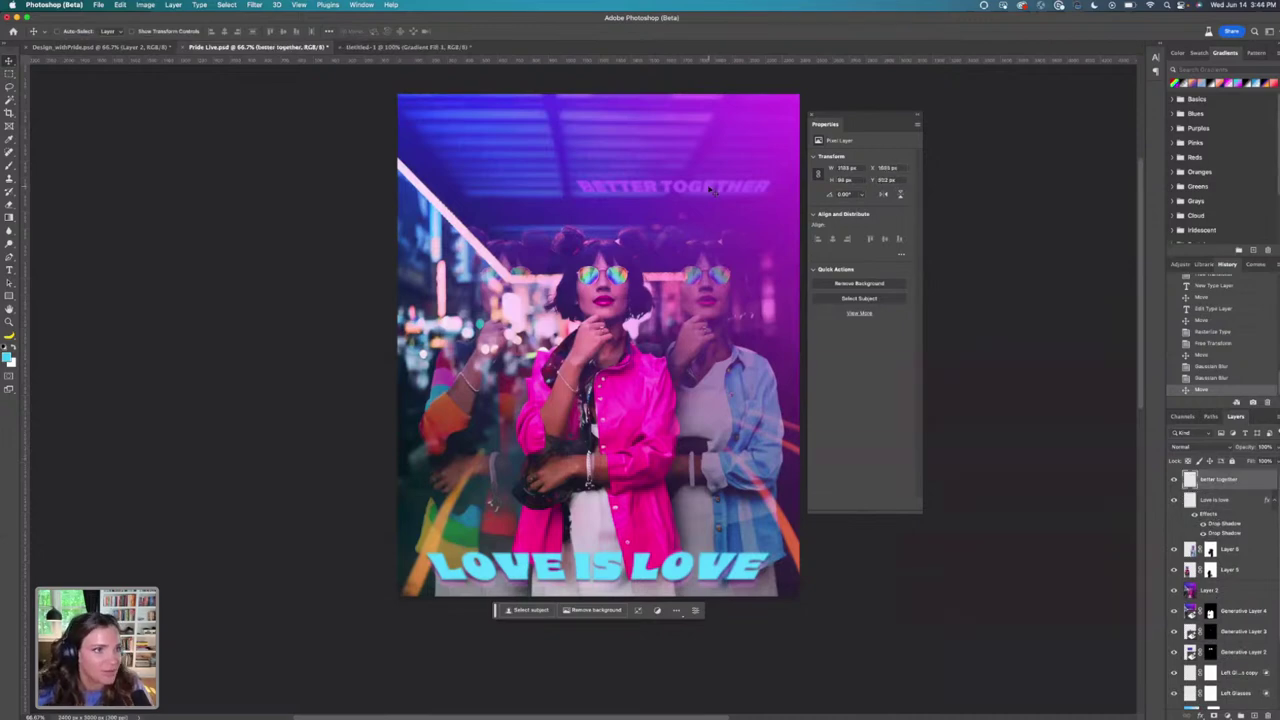
left_click_drag(710, 188, 709, 188)
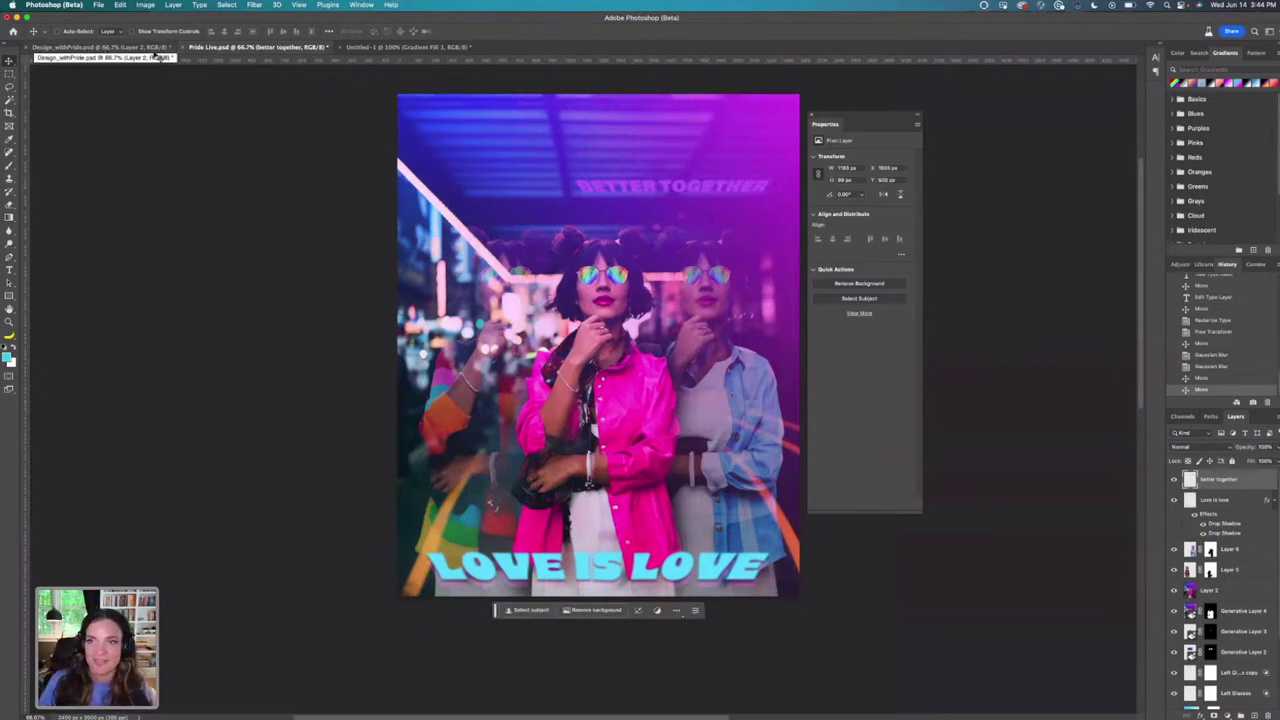
left_click(62, 48)
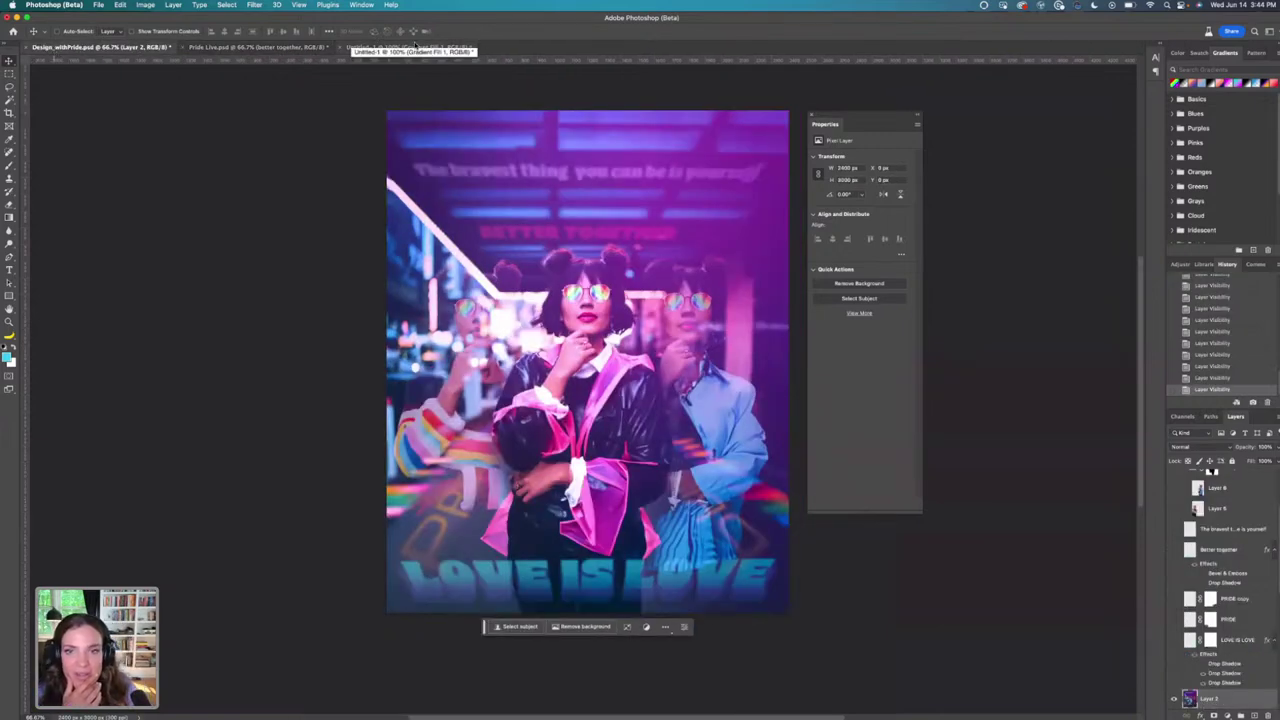
left_click(415, 47)
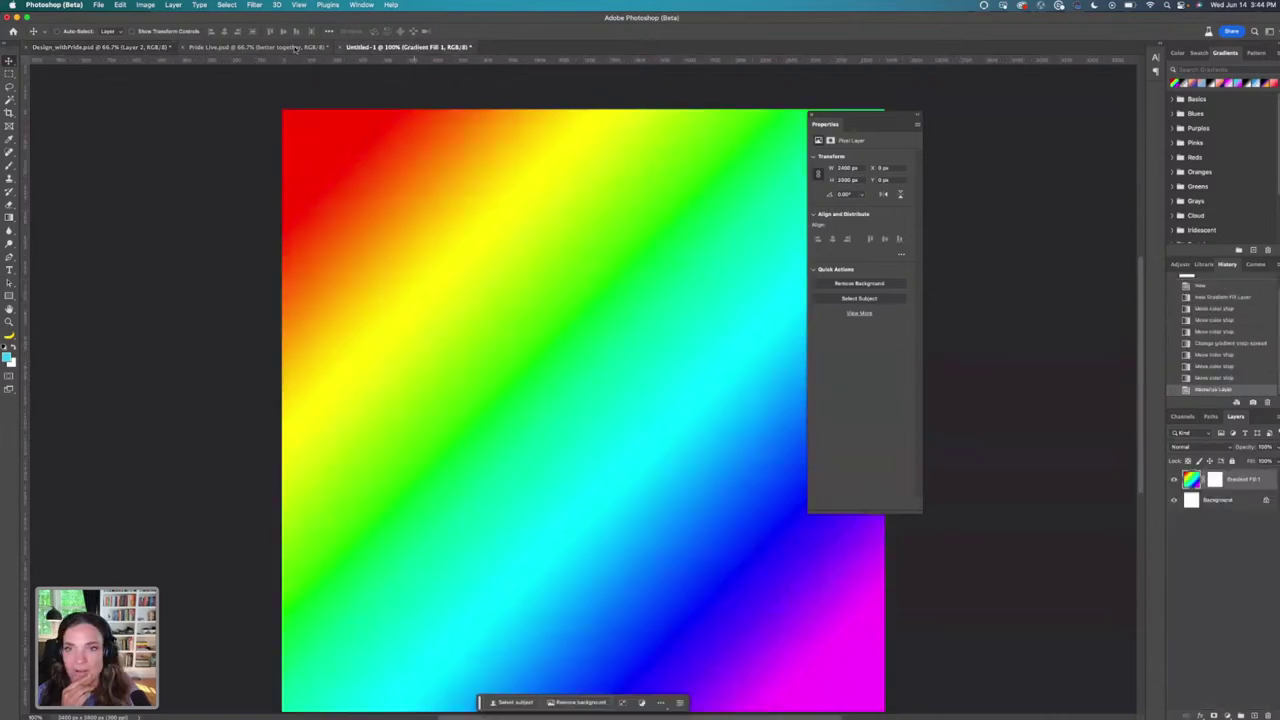
left_click(260, 47)
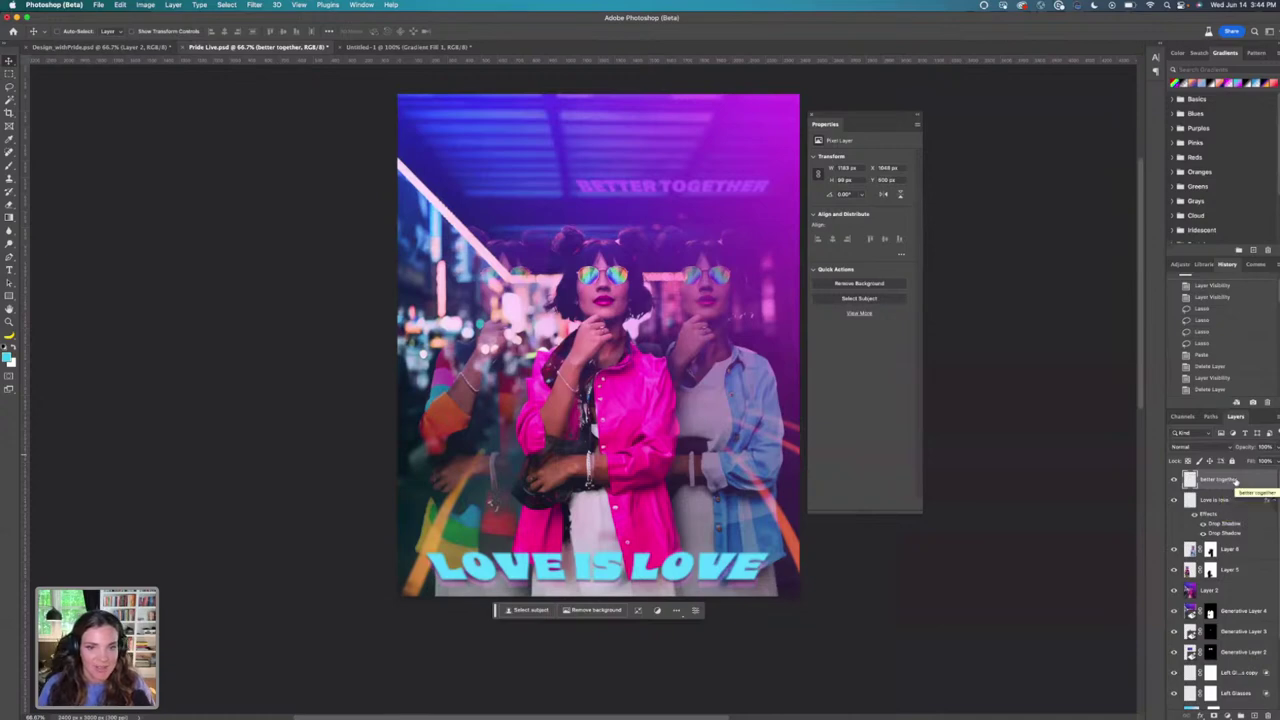
Add the text 'the best thing you can be is yourself' at the poster top in yellow.
left_click(9, 270)
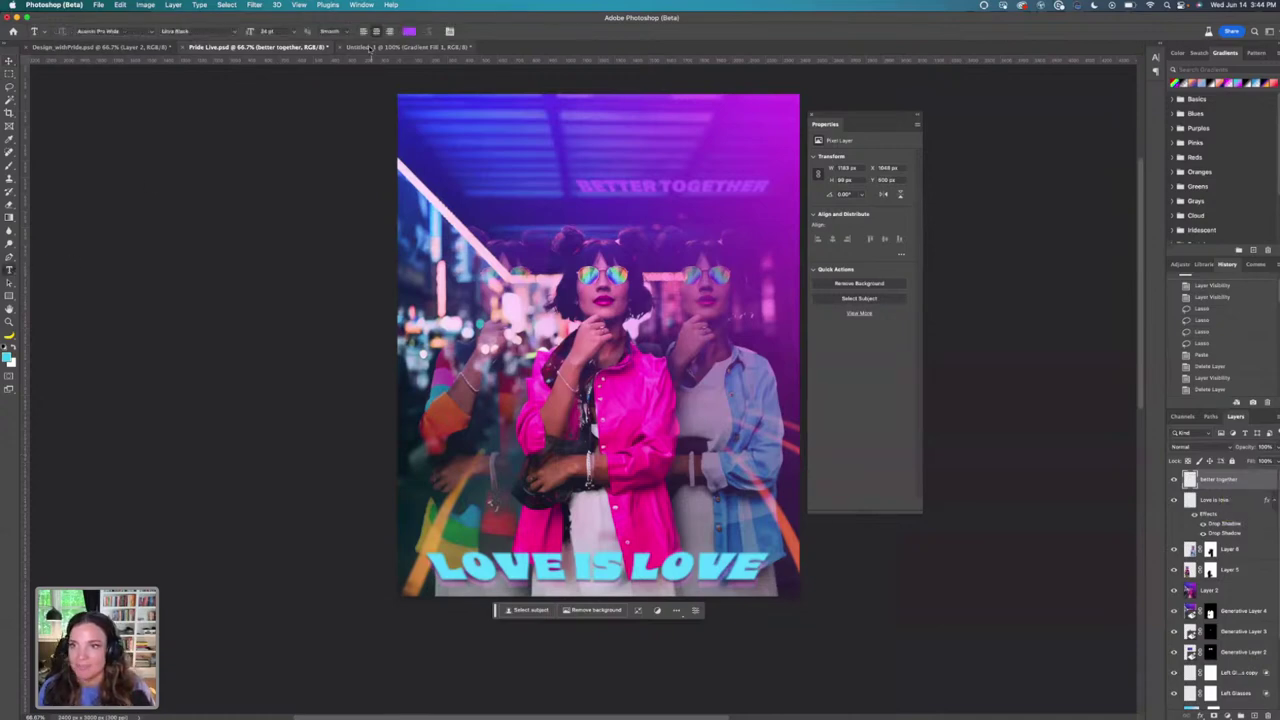
left_click(418, 142)
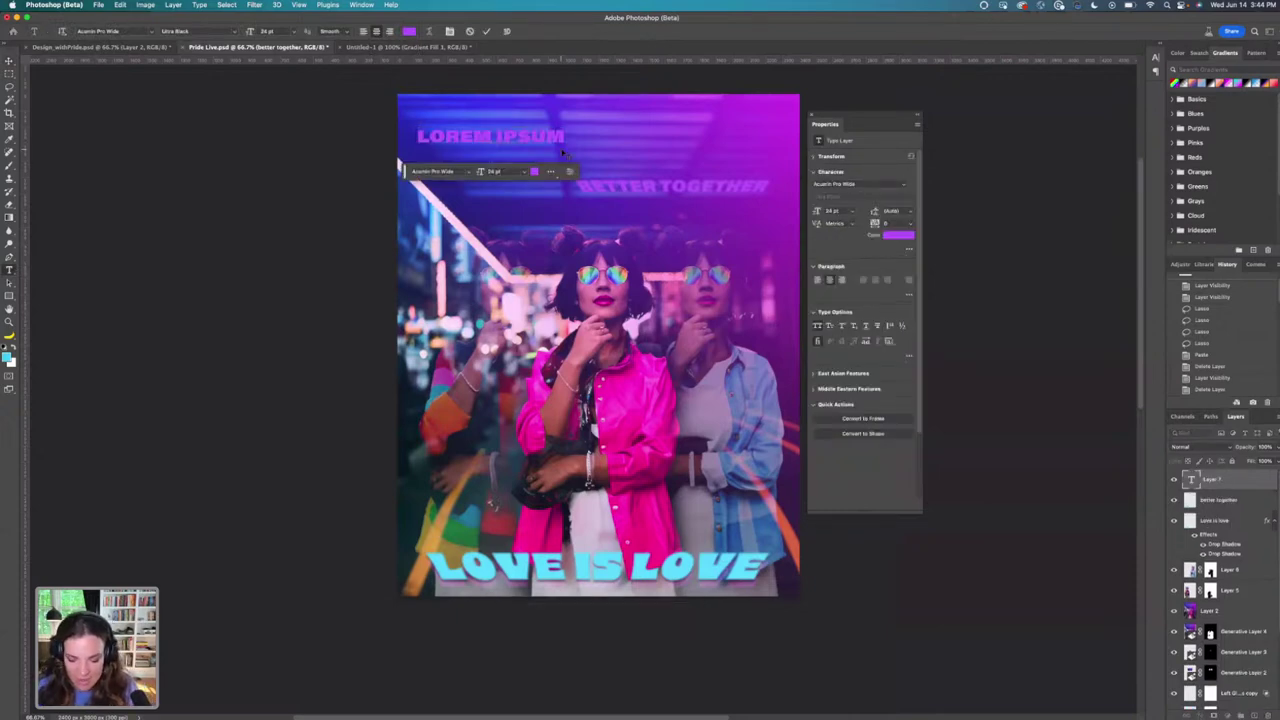
type("the best thing you")
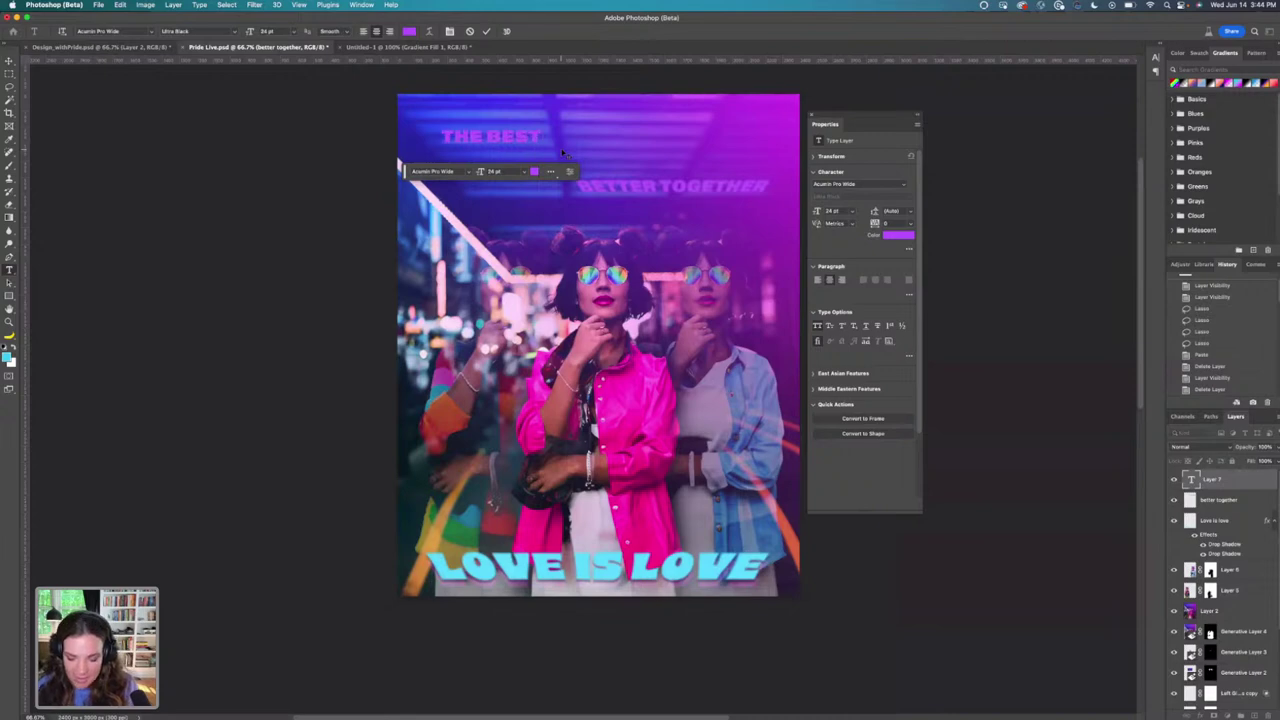
type(" can be is your")
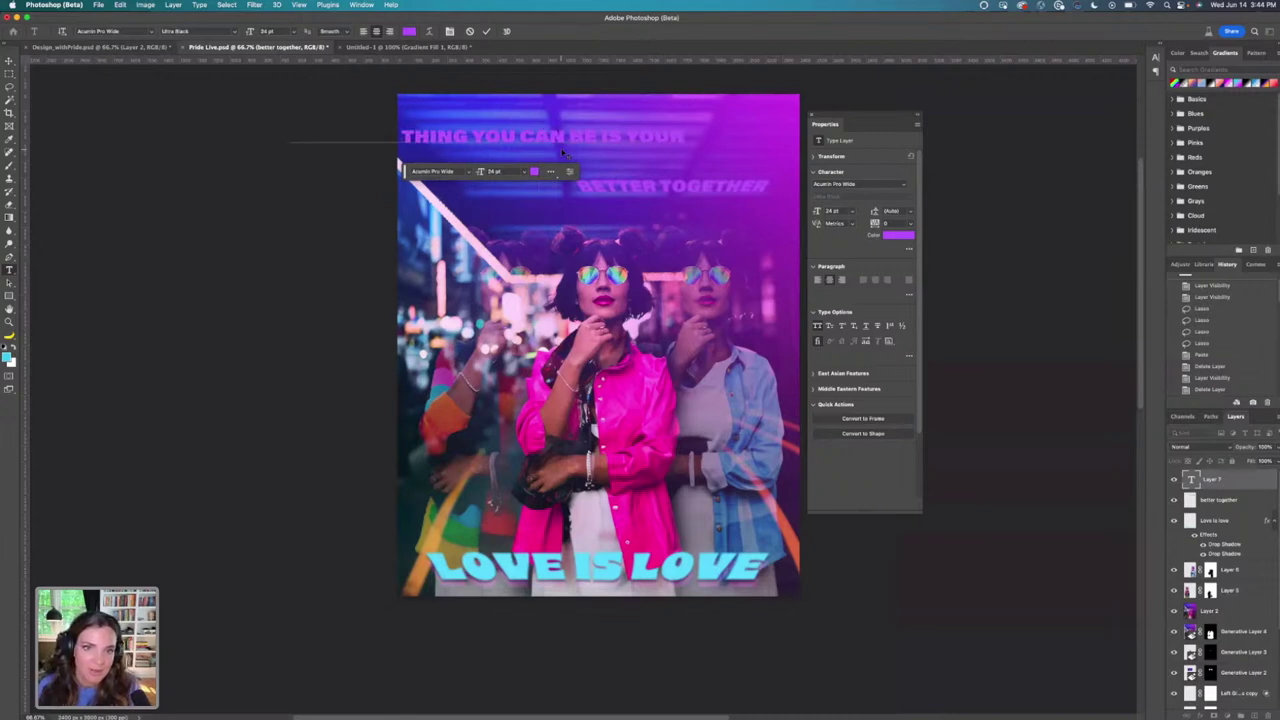
type("self")
key("ctrl+a")
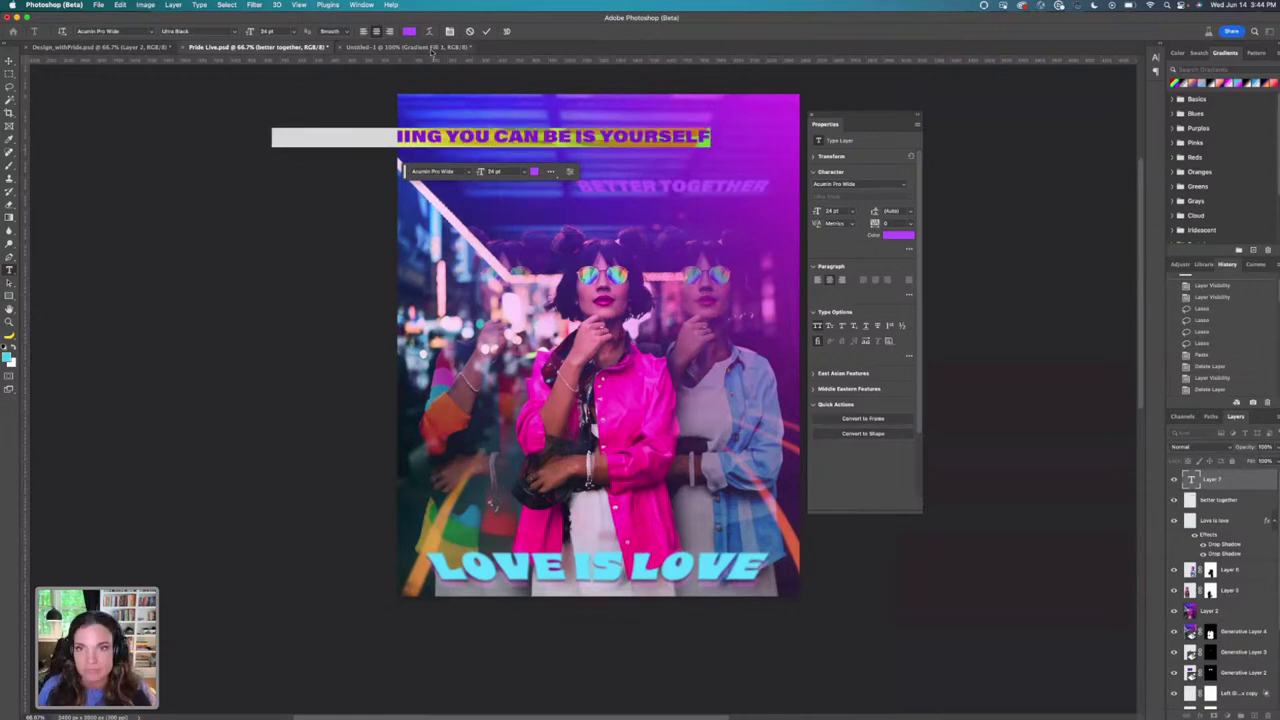
left_click(409, 31)
left_click_drag(561, 533, 554, 531)
left_click(640, 418)
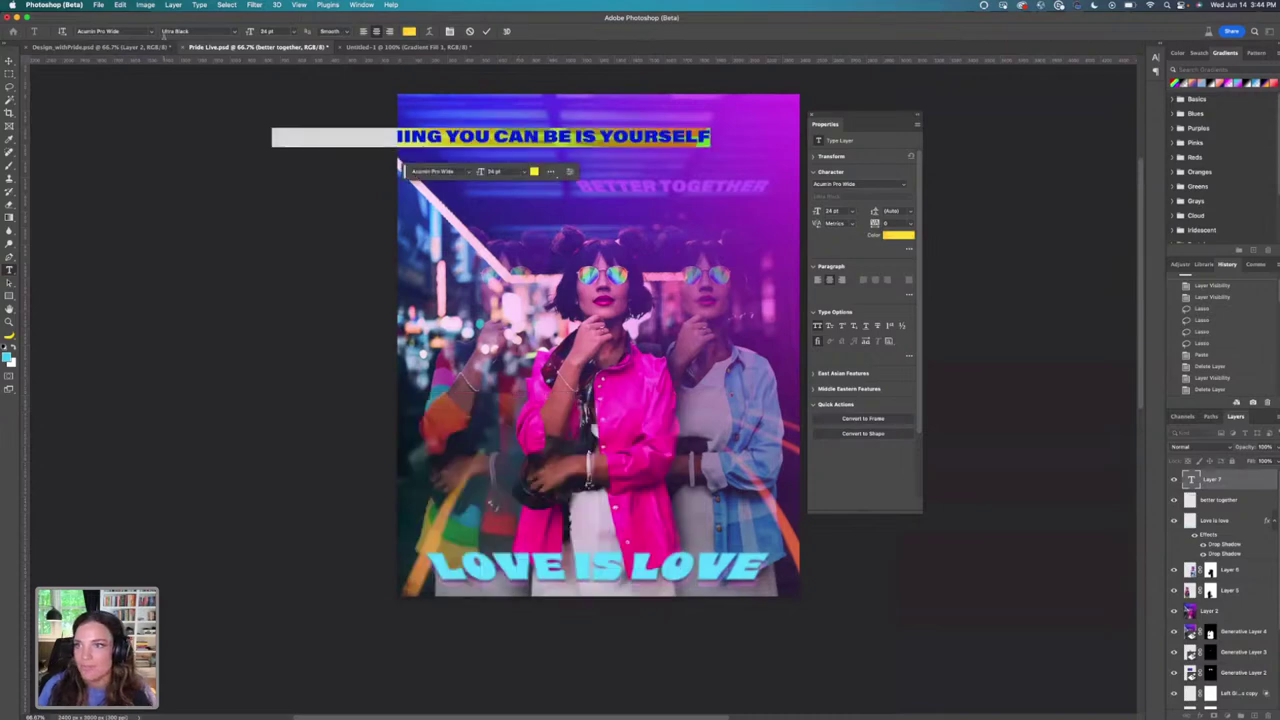
Set the new headline in Adobe Garamond Pro and move it fully onto the poster.
left_click(152, 33)
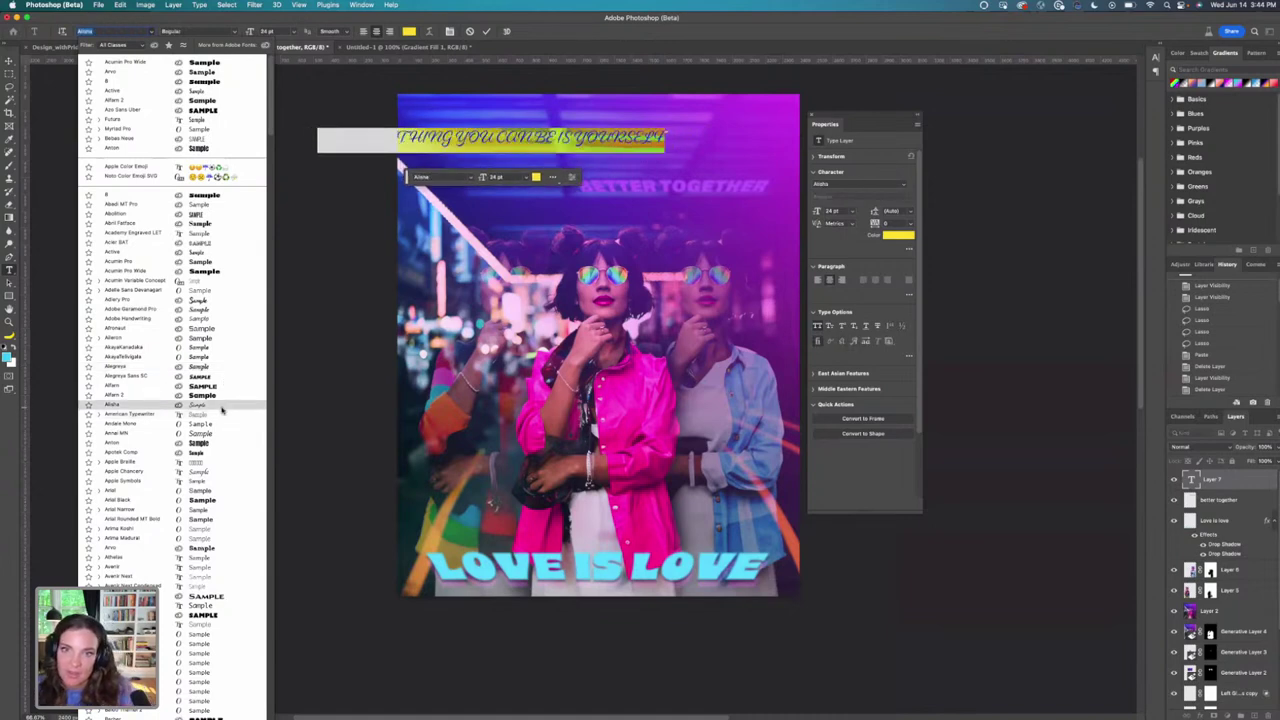
left_click(216, 311)
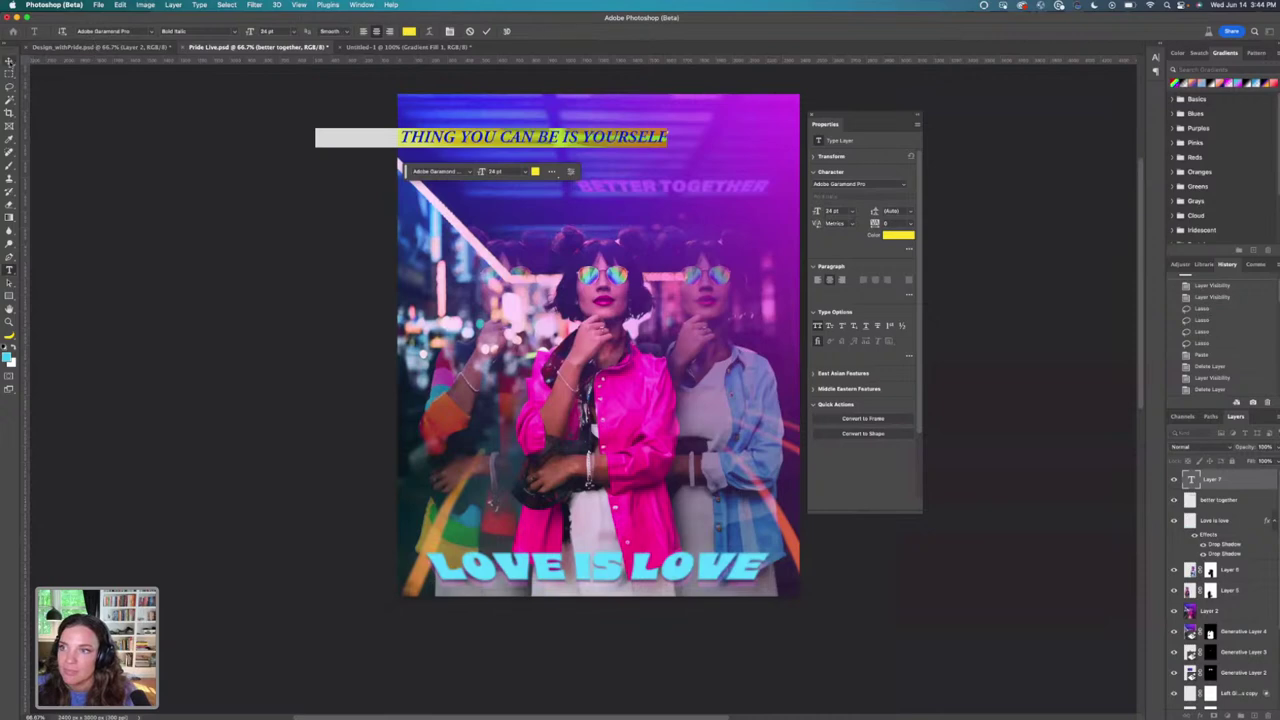
left_click(9, 61)
left_click_drag(490, 130, 603, 118)
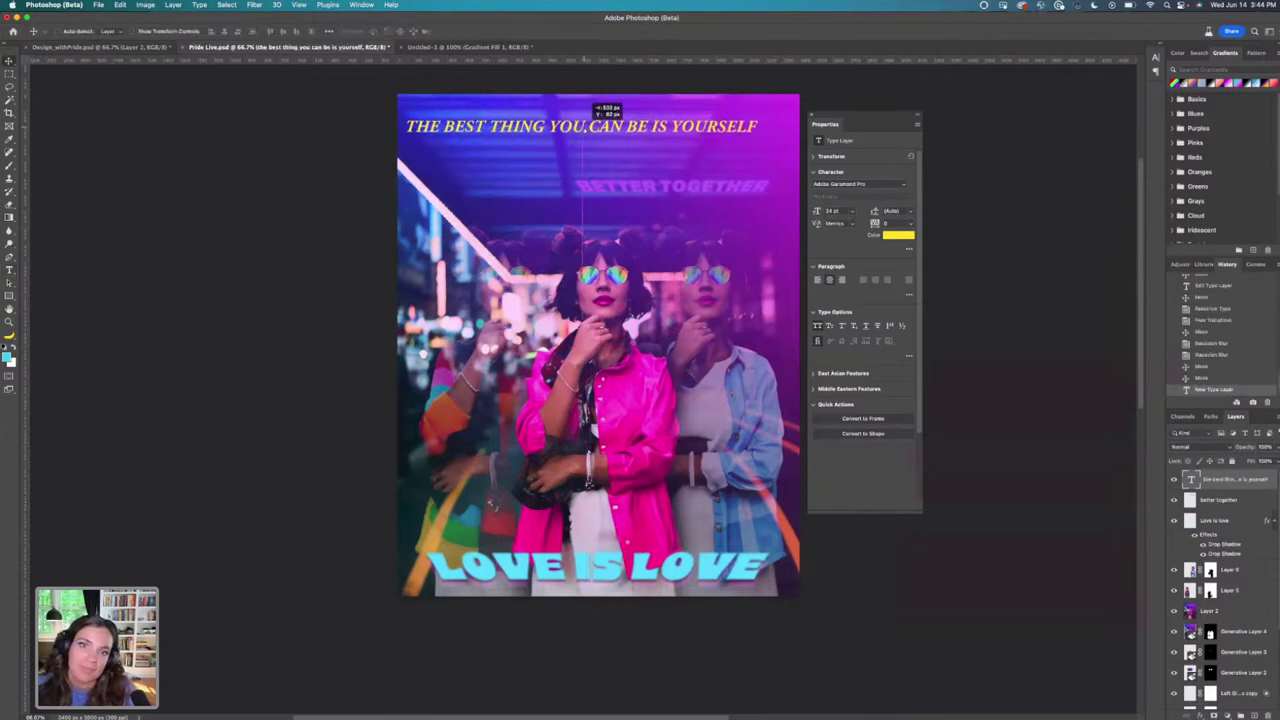
Resize the headline to 18 pt and shift it left.
left_click(9, 270)
left_click_drag(403, 126, 649, 162)
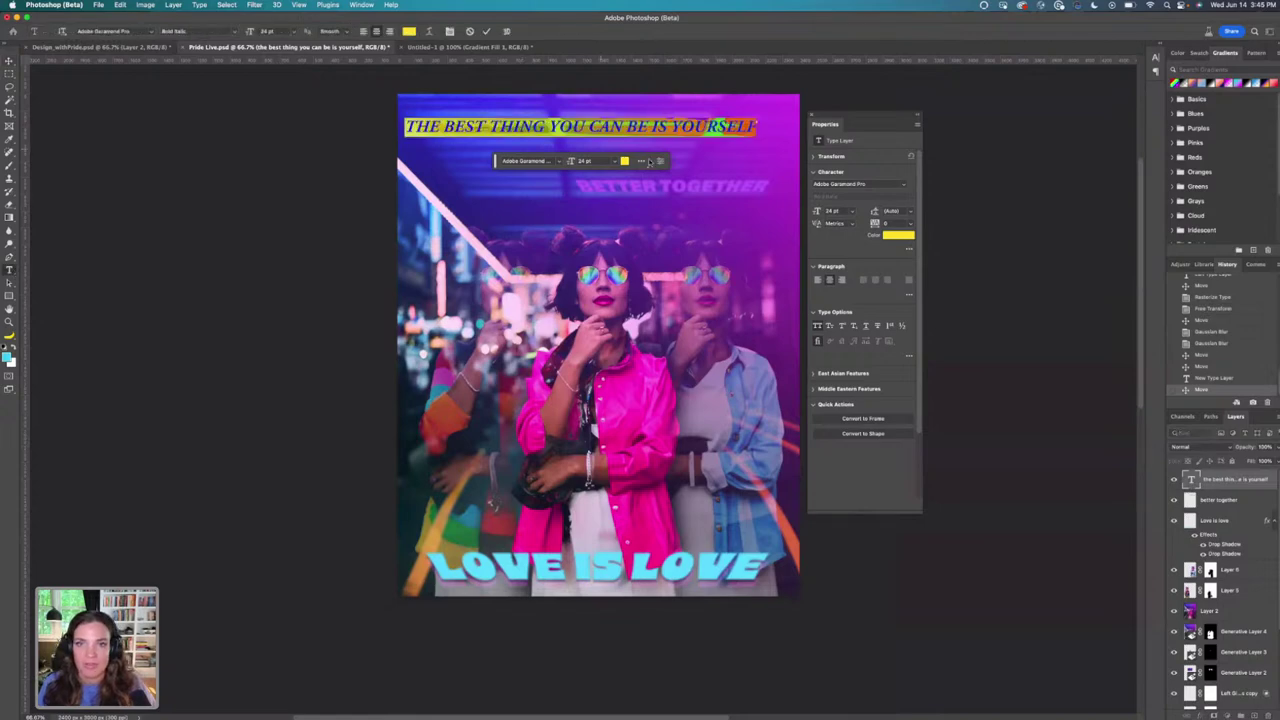
left_click(615, 162)
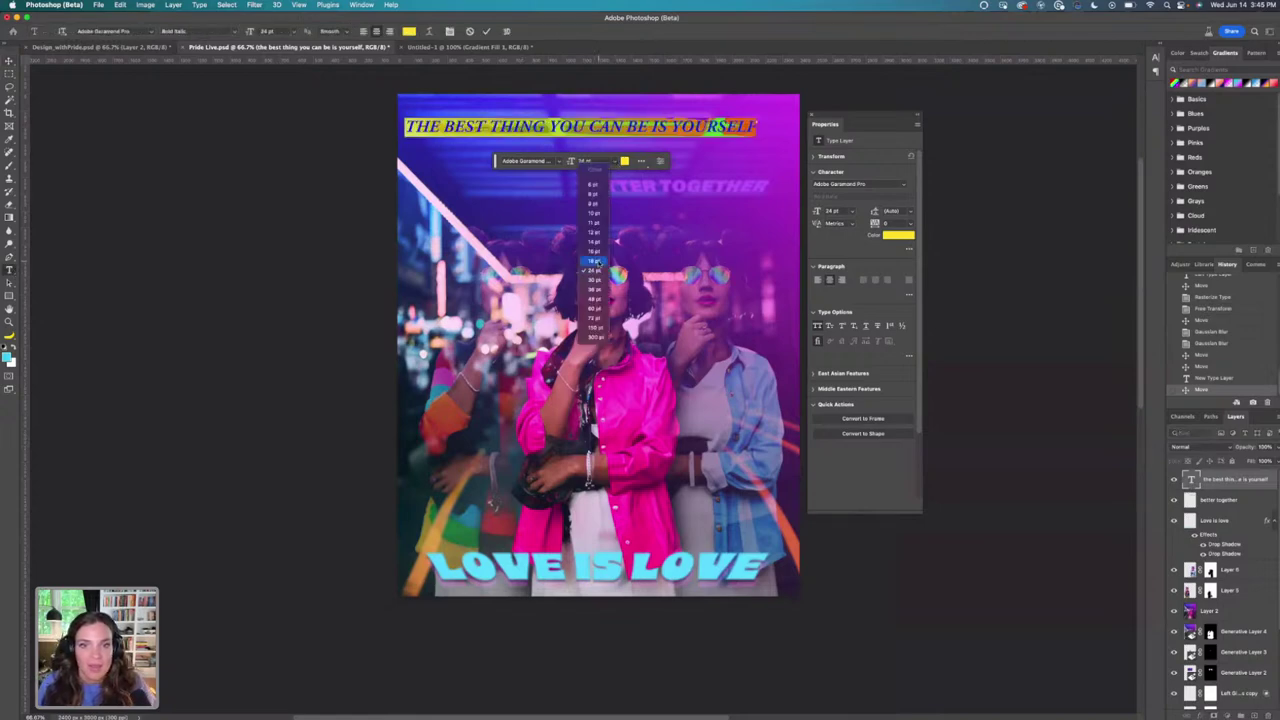
left_click(596, 261)
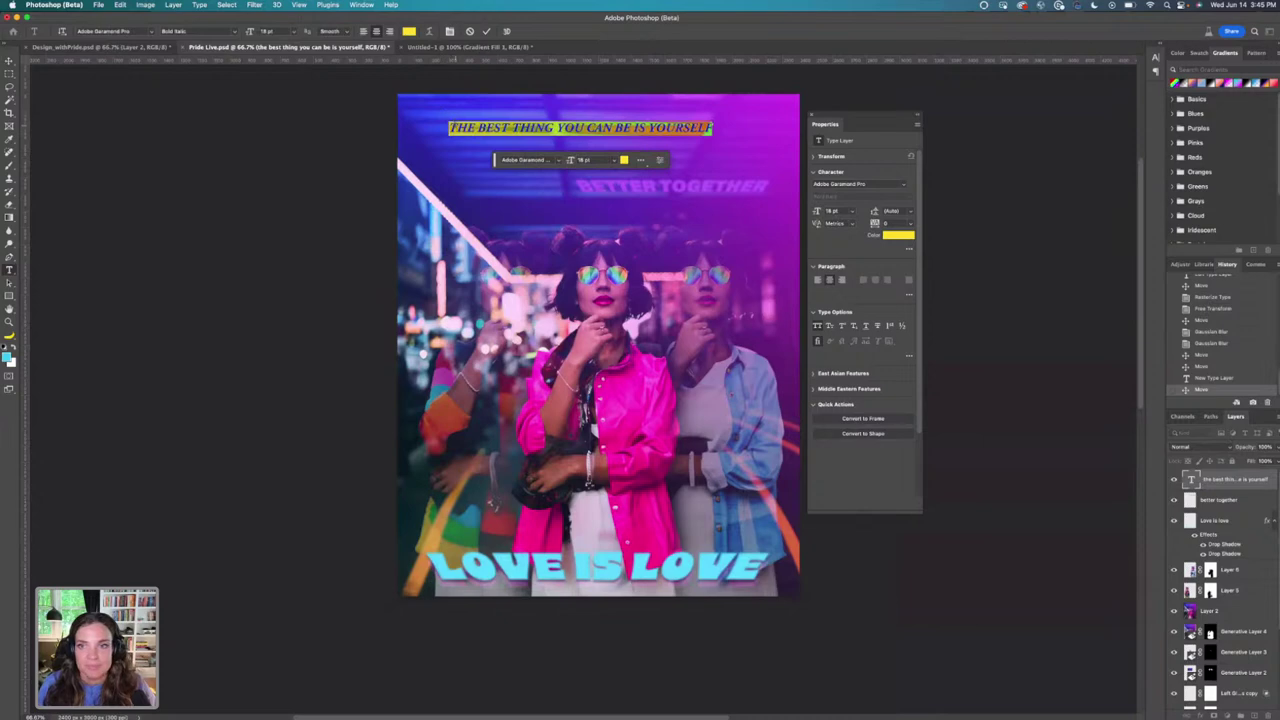
left_click(9, 61)
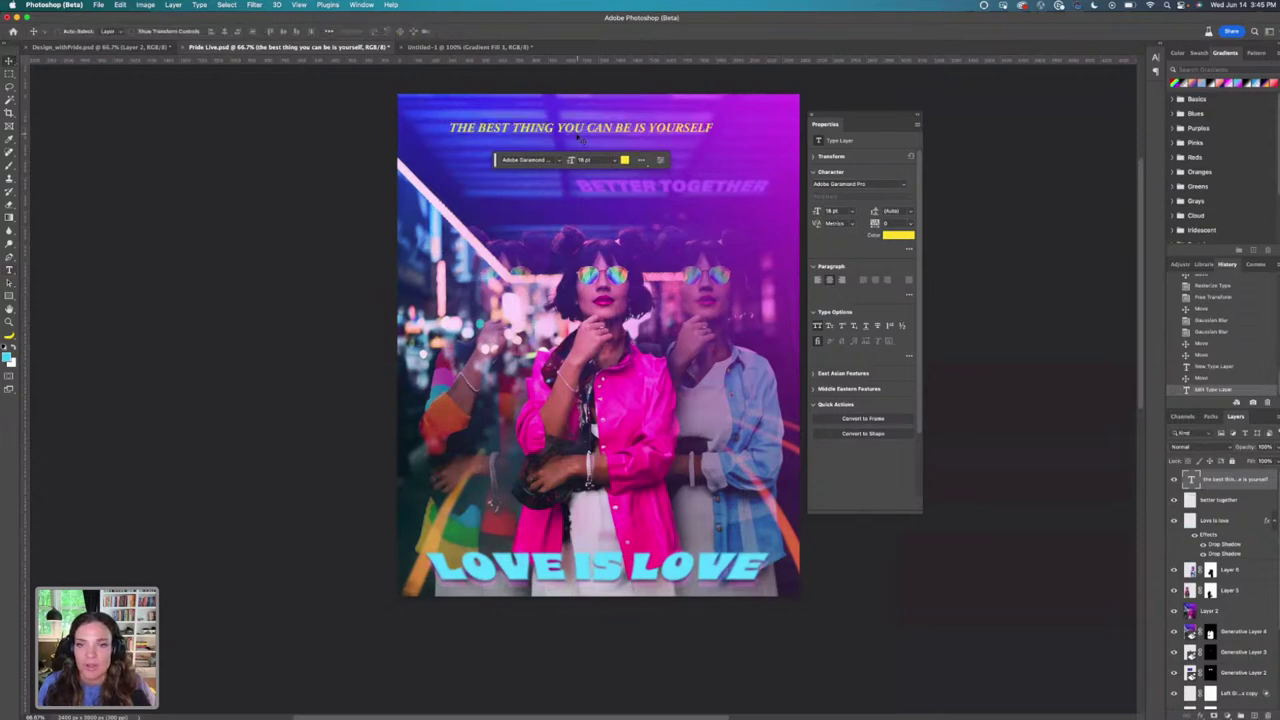
left_click_drag(580, 138, 545, 137)
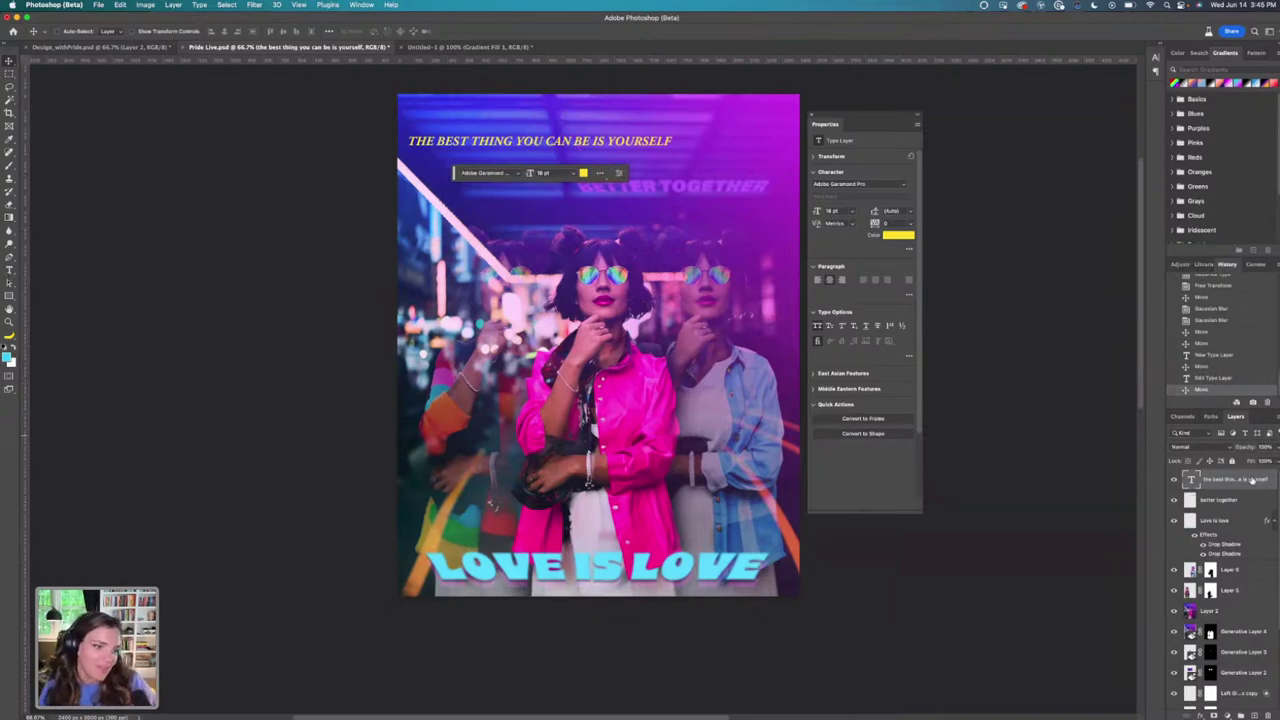
right_click(1252, 481)
Rasterize the yellow headline and tilt it with a Perspective transform.
left_click(1226, 398)
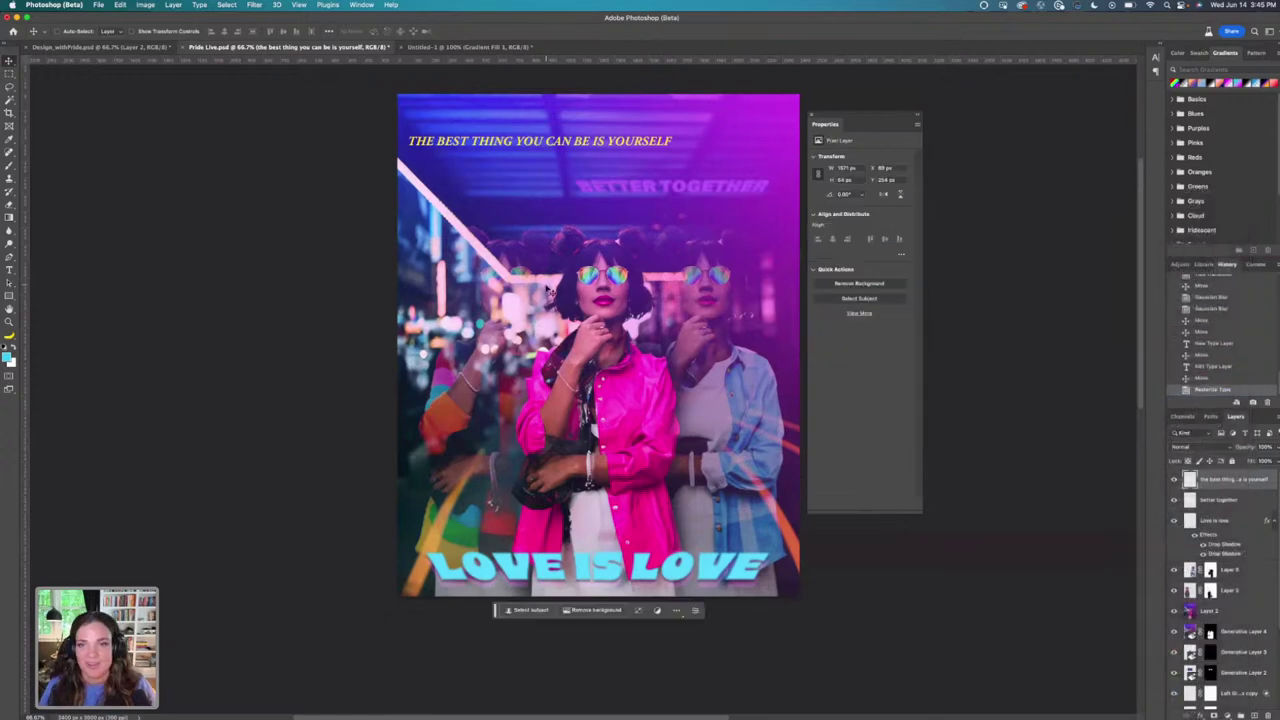
left_click(119, 5)
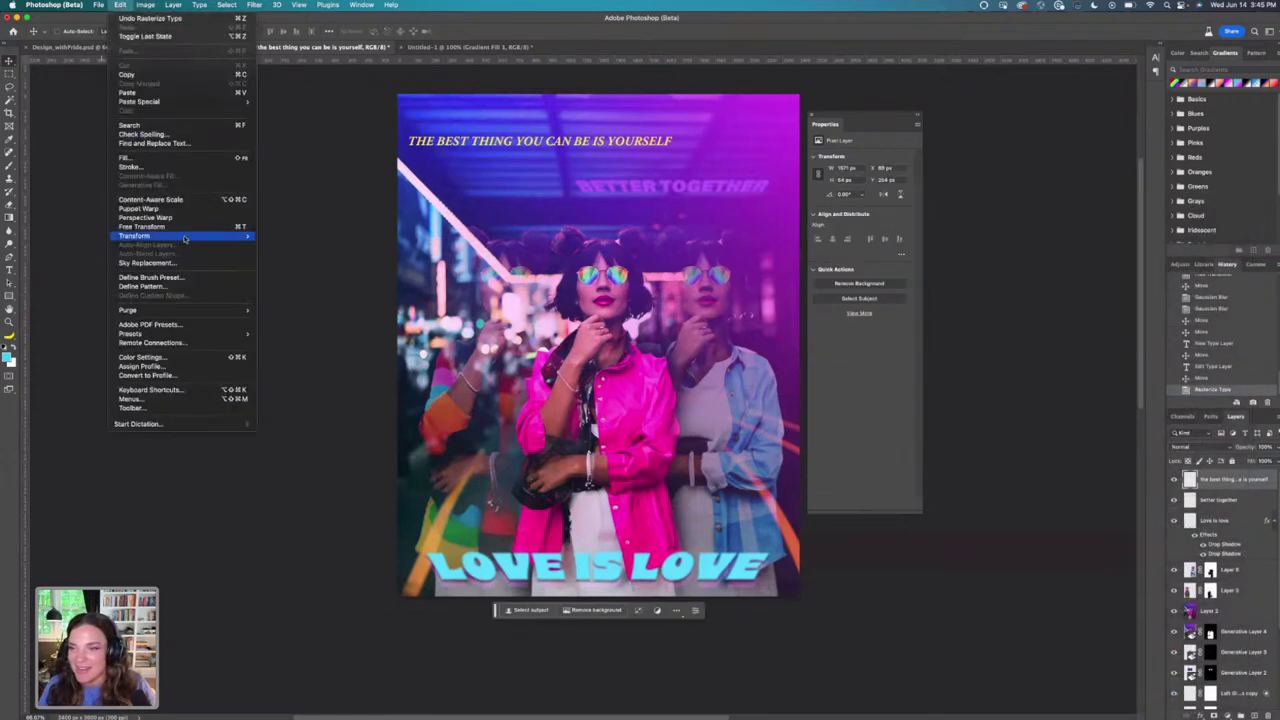
mouse_move(200, 236)
left_click(322, 285)
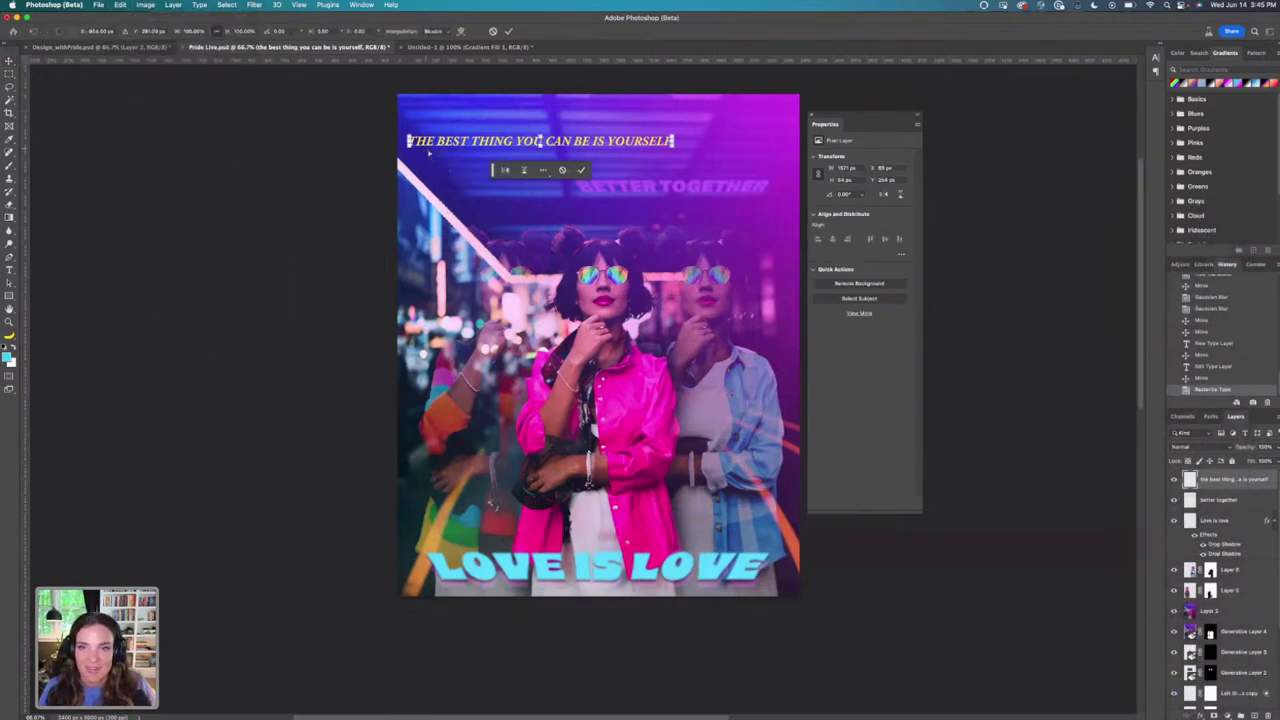
mouse_move(410, 138)
left_mouse_down()
mouse_move(399, 142)
mouse_move(412, 140)
left_mouse_up()
key("Return")
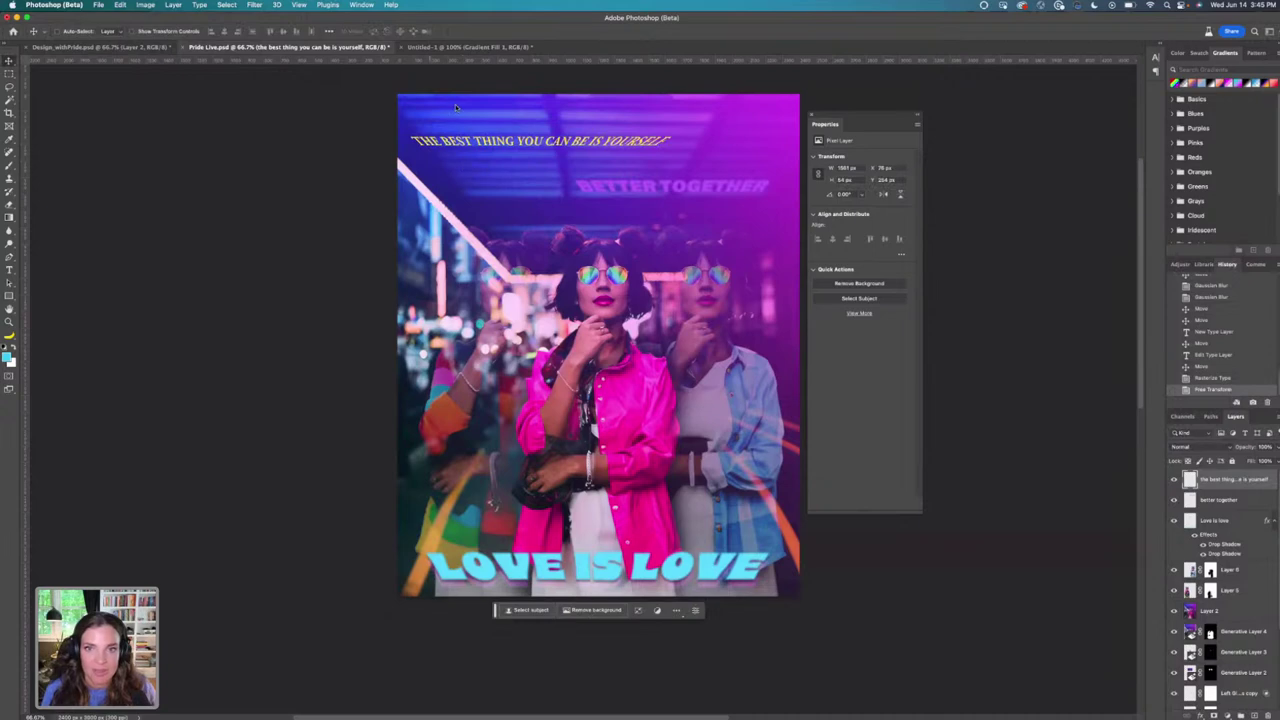
Reapply the last Gaussian Blur to the headline and raise it slightly.
left_click(252, 5)
left_click(275, 18)
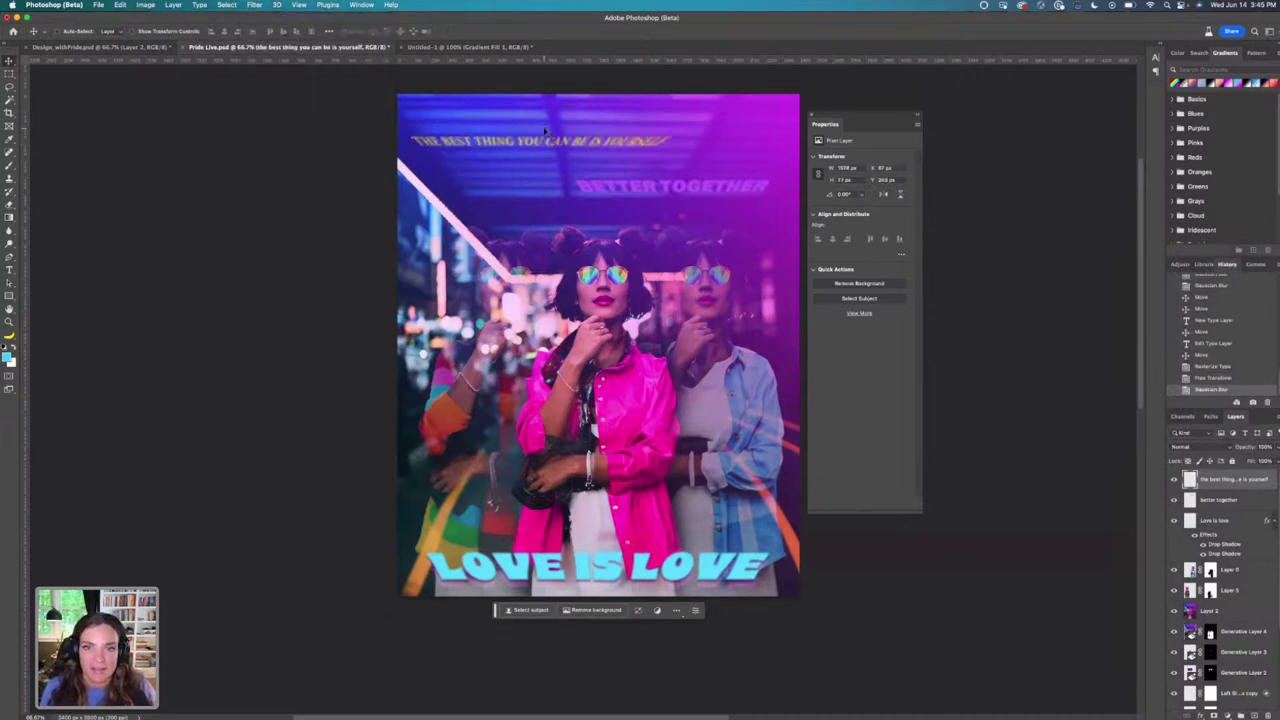
left_click_drag(545, 142, 537, 122)
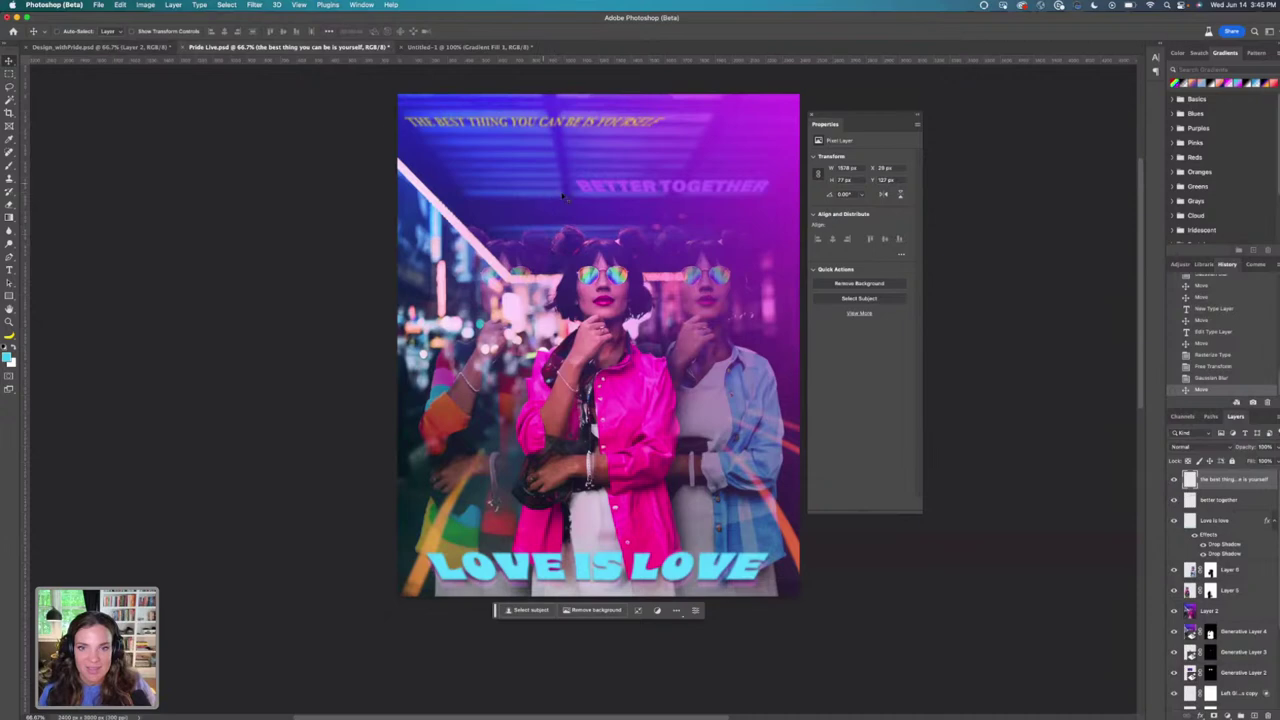
key("ctrl+shift+Tab")
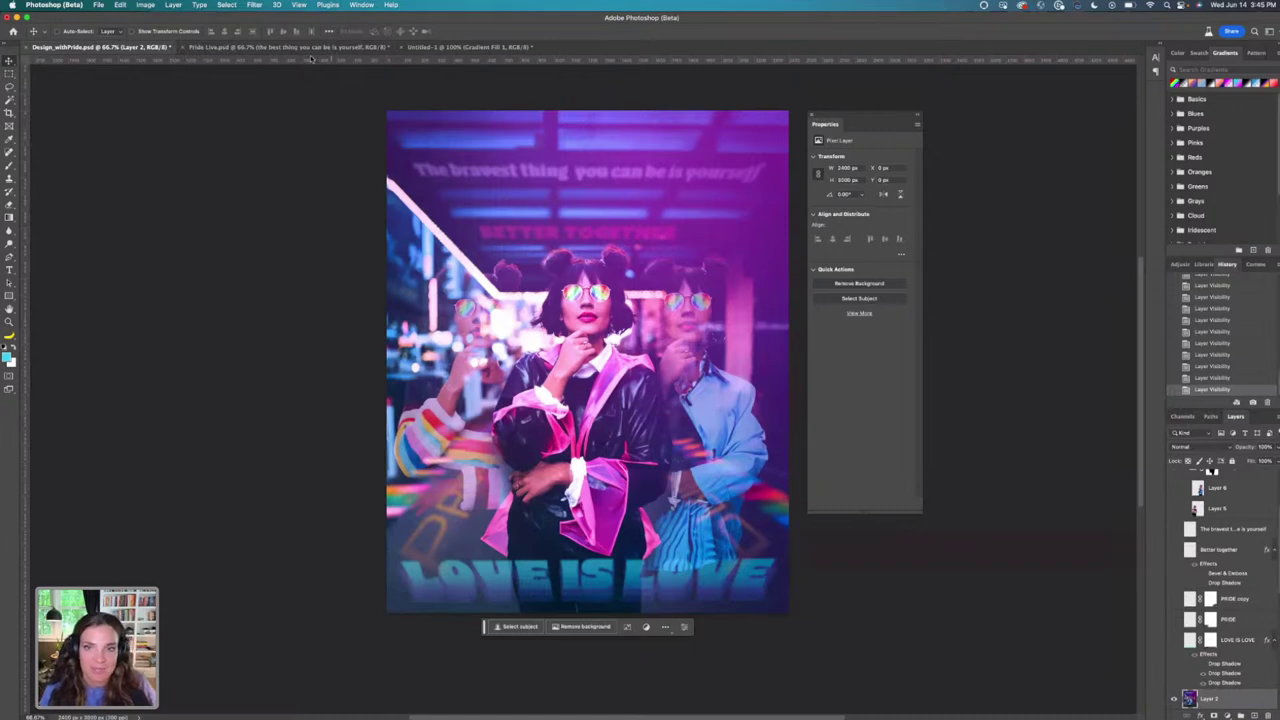
Nudge the top headline on Pride Live.psd, then stamp all visible layers into a new top layer.
left_click(296, 48)
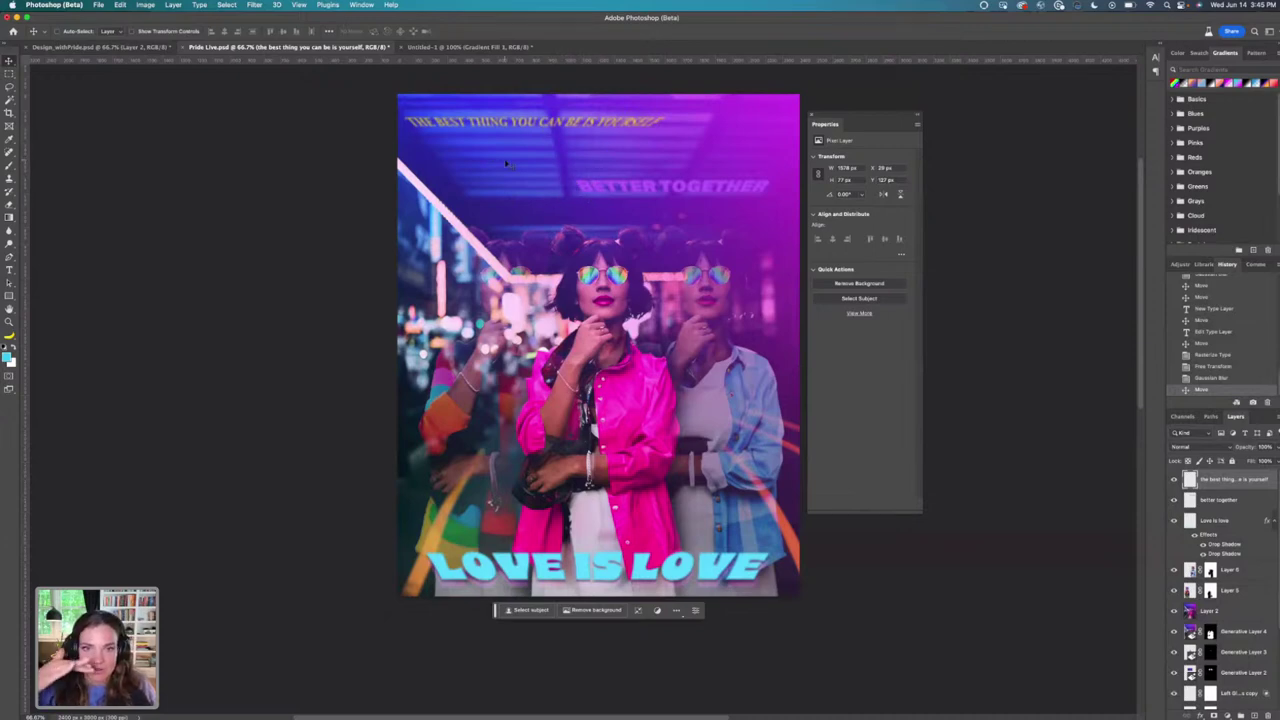
left_click(113, 47)
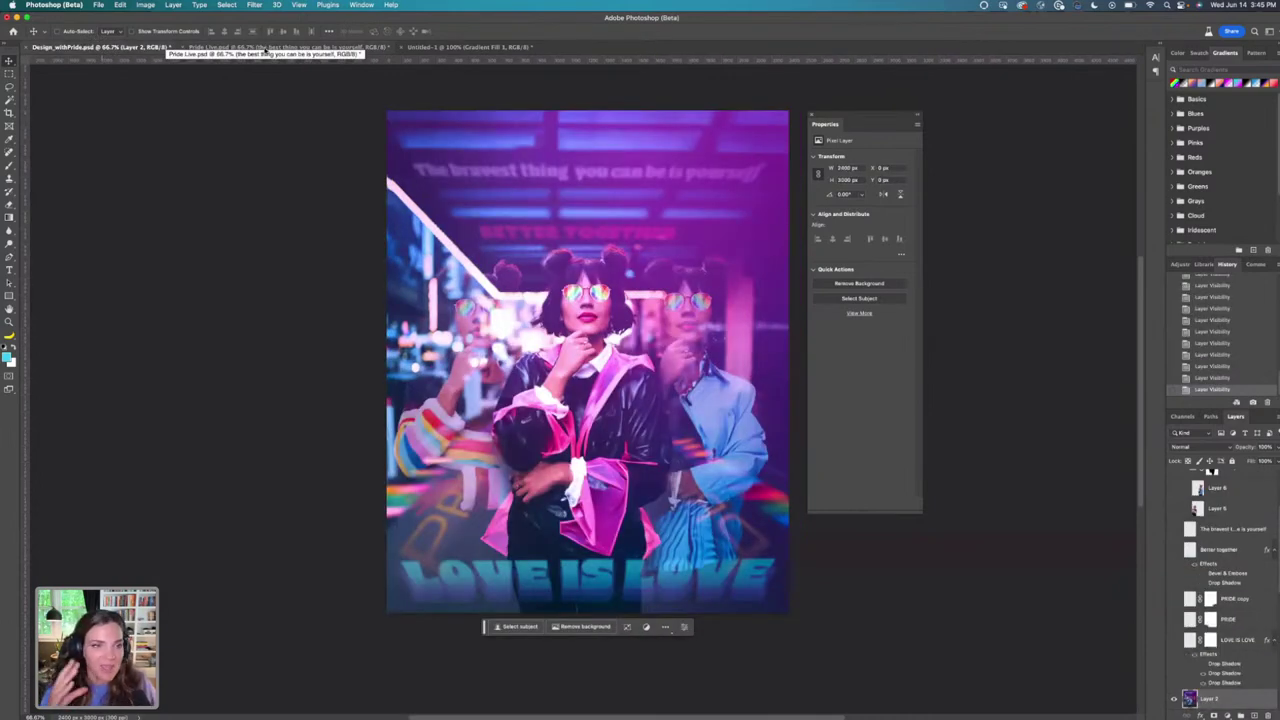
left_click(264, 48)
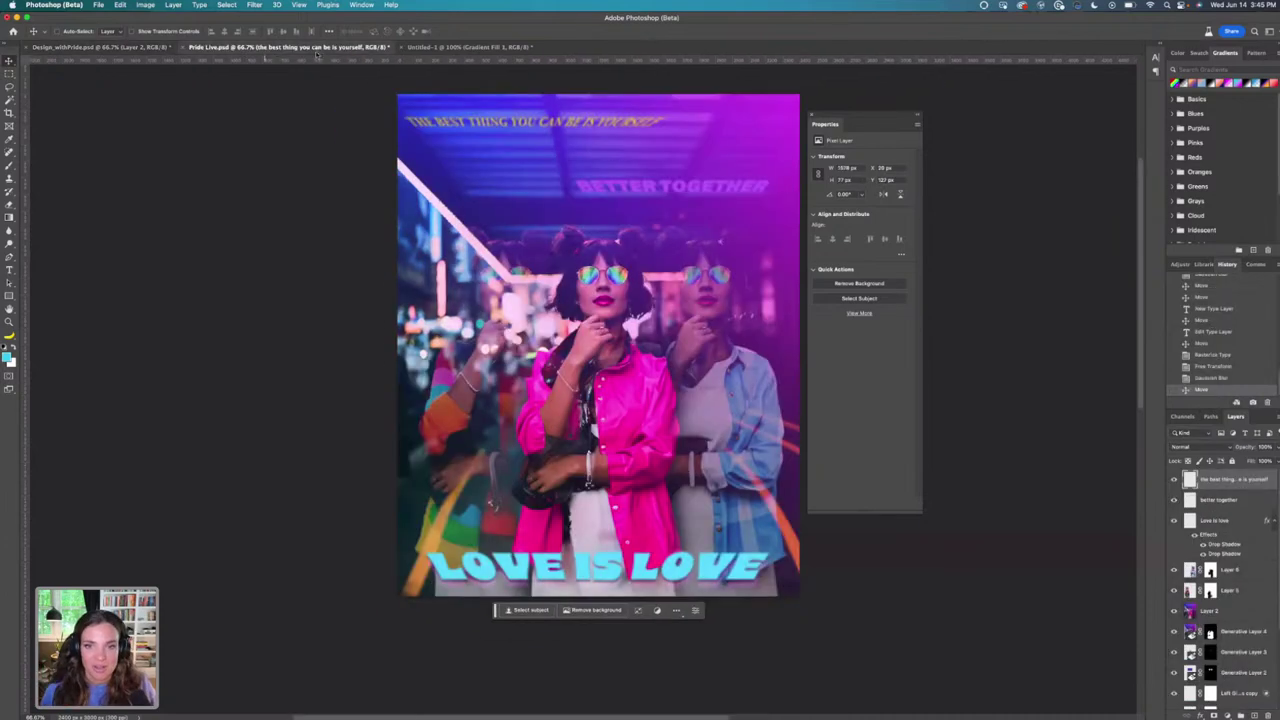
left_click_drag(734, 182, 736, 193)
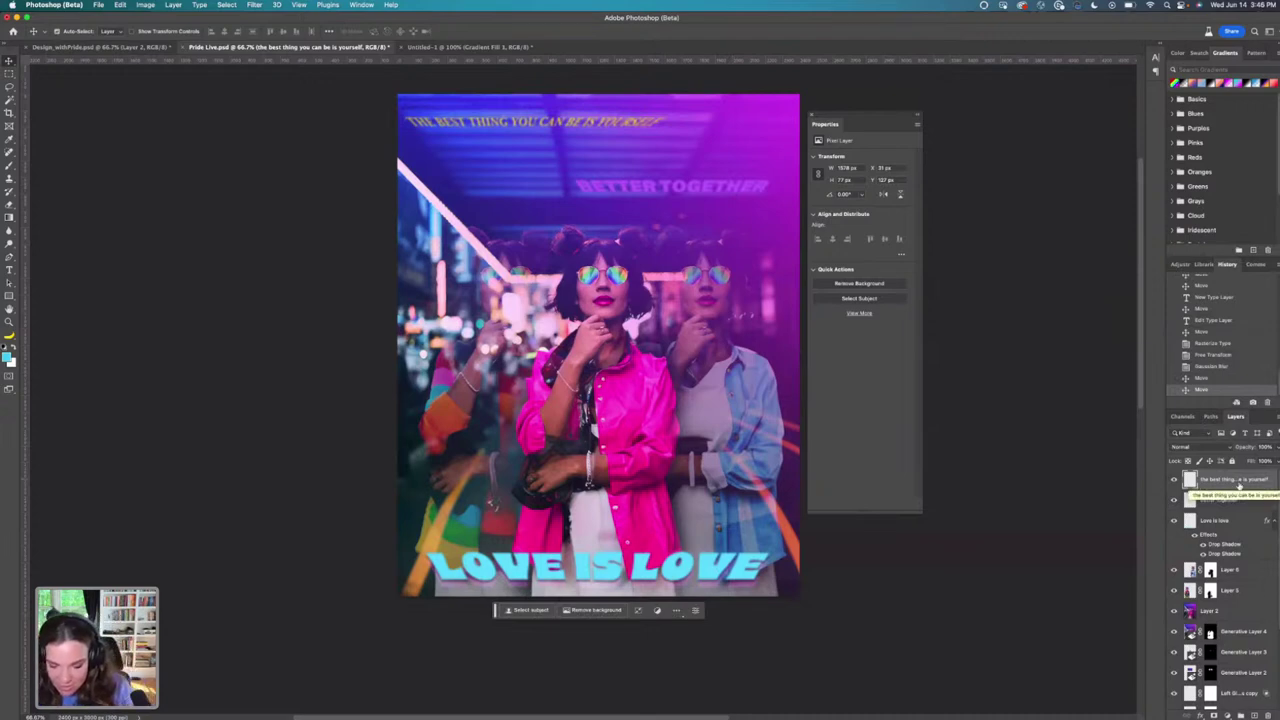
key("super+alt+shift+e")
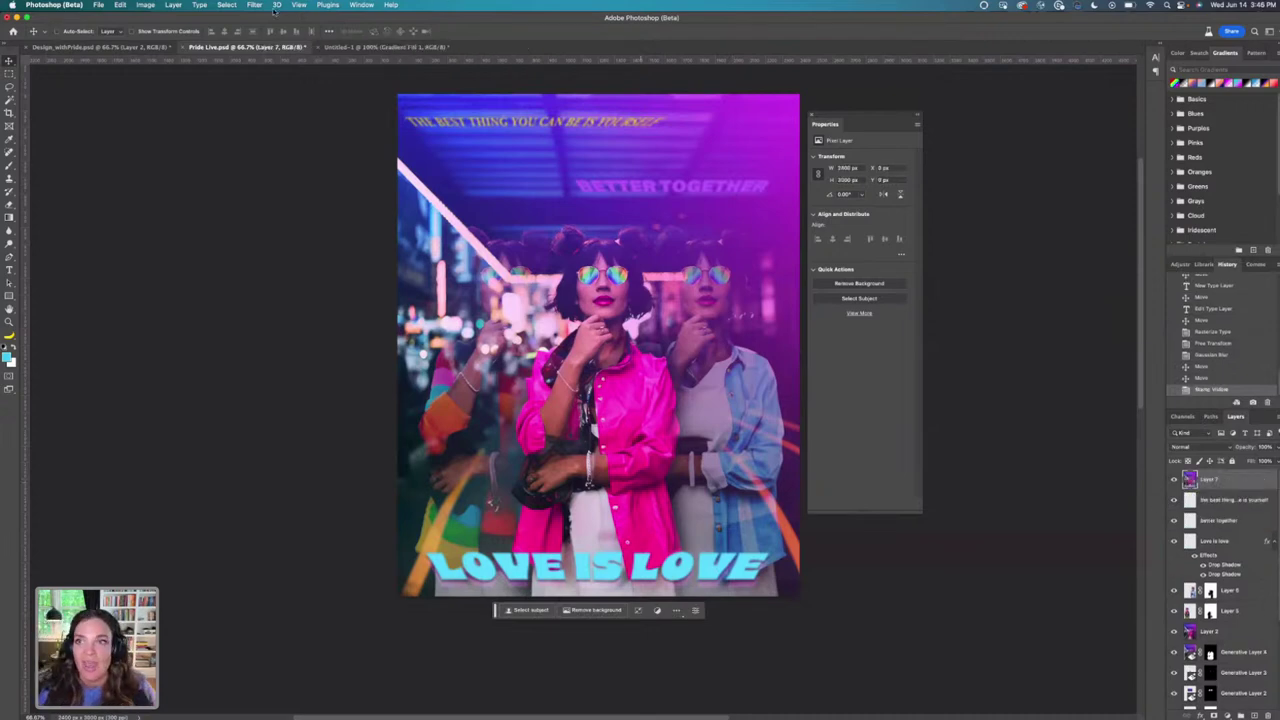
Convert Layer 7 to a smart object and open it in the Camera Raw Filter.
right_click(1243, 484)
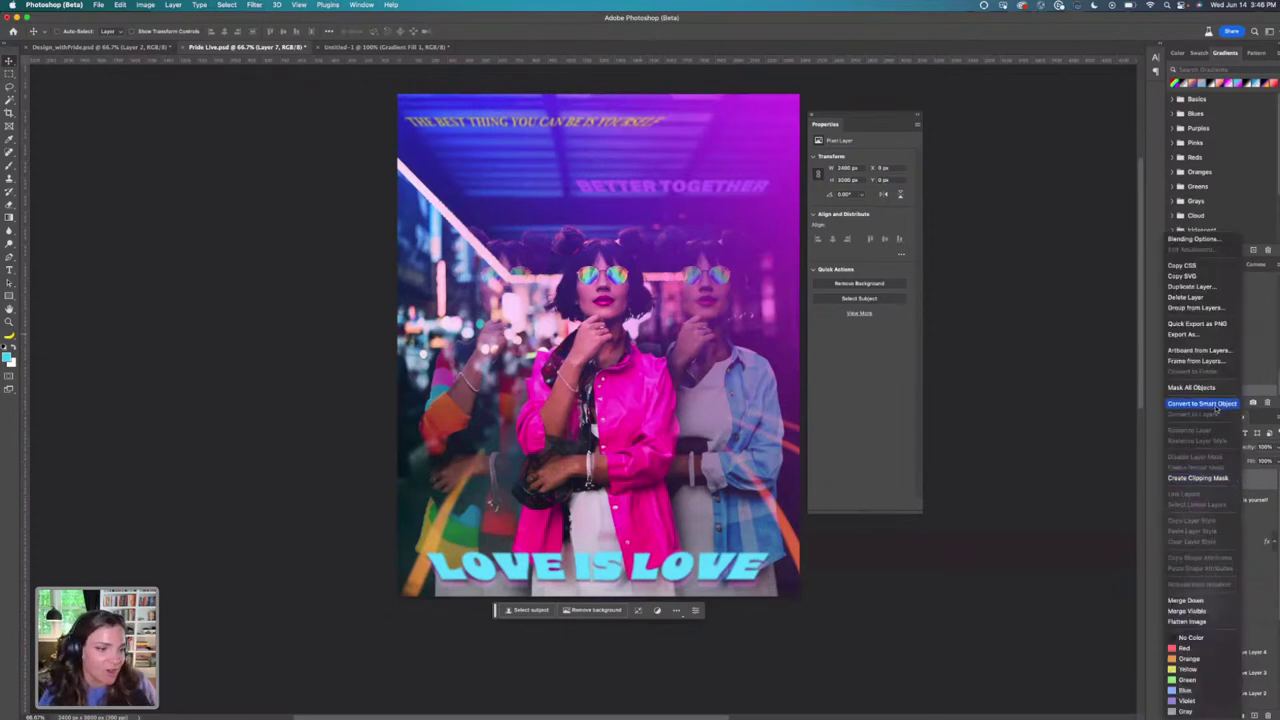
left_click(1203, 403)
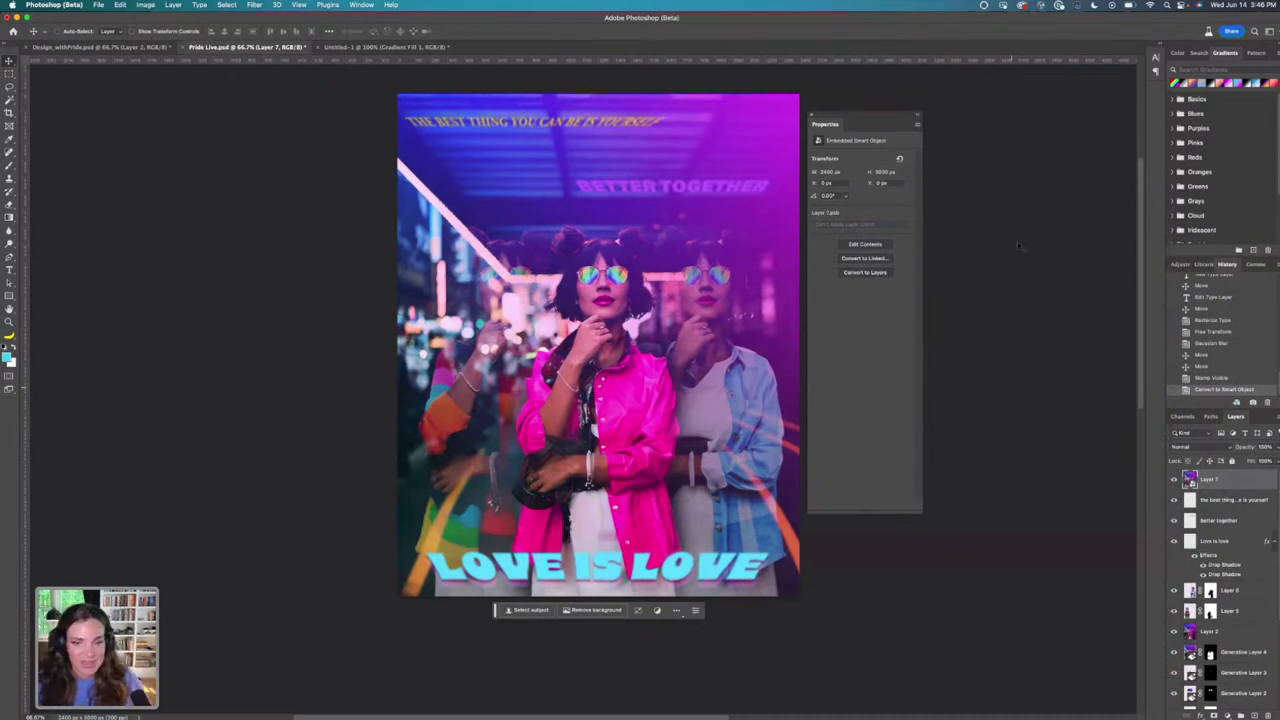
left_click(253, 5)
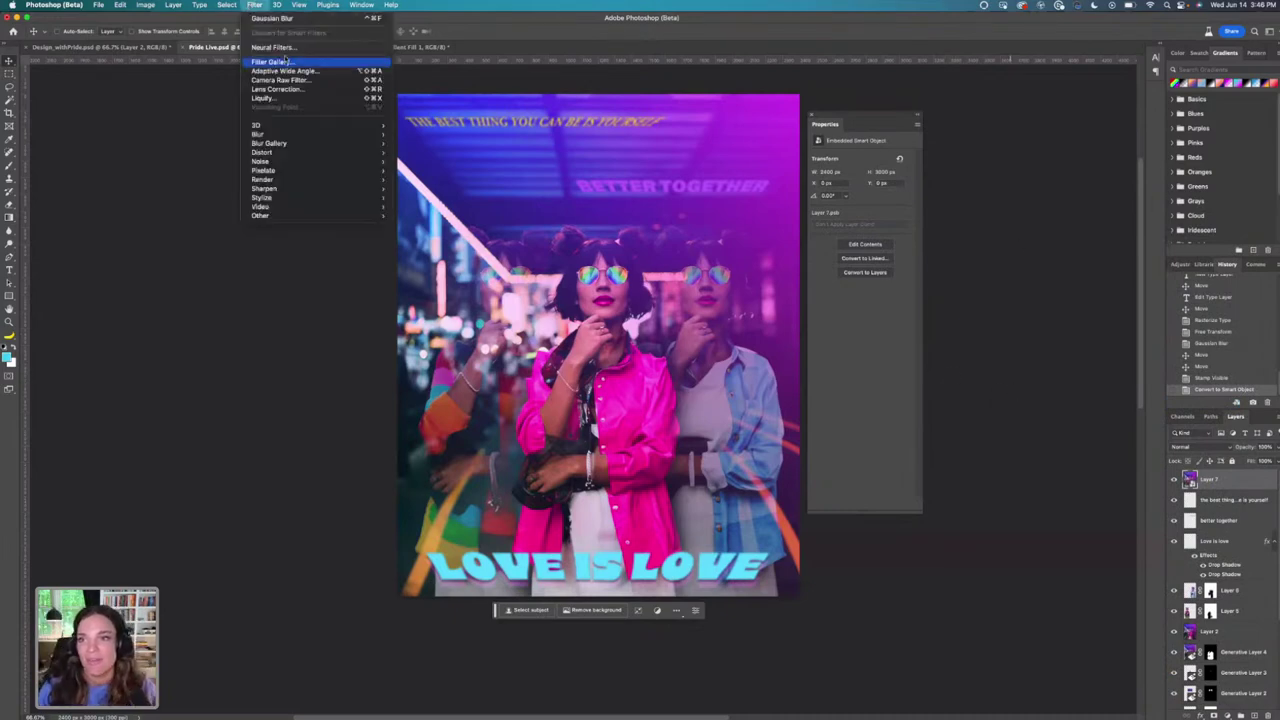
left_click(319, 89)
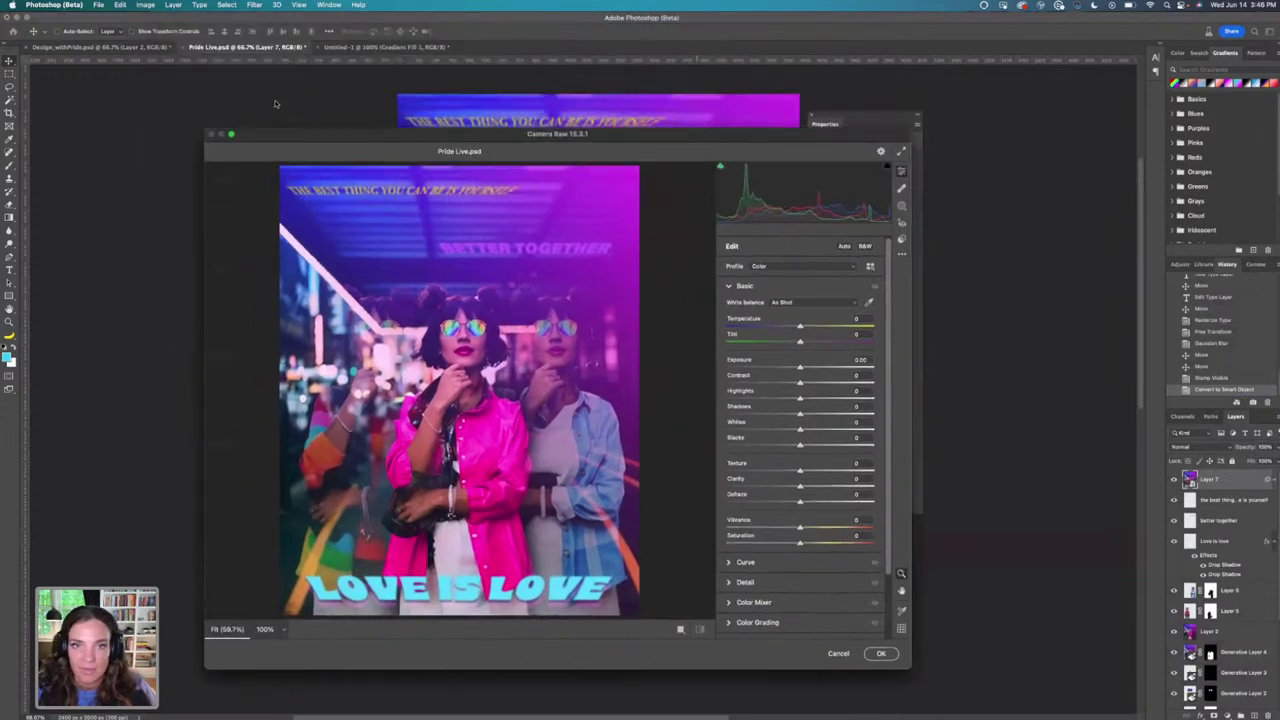
Cool the white balance, raise contrast and highlights, and set Vibrance to +16.
left_click_drag(801, 292, 808, 335)
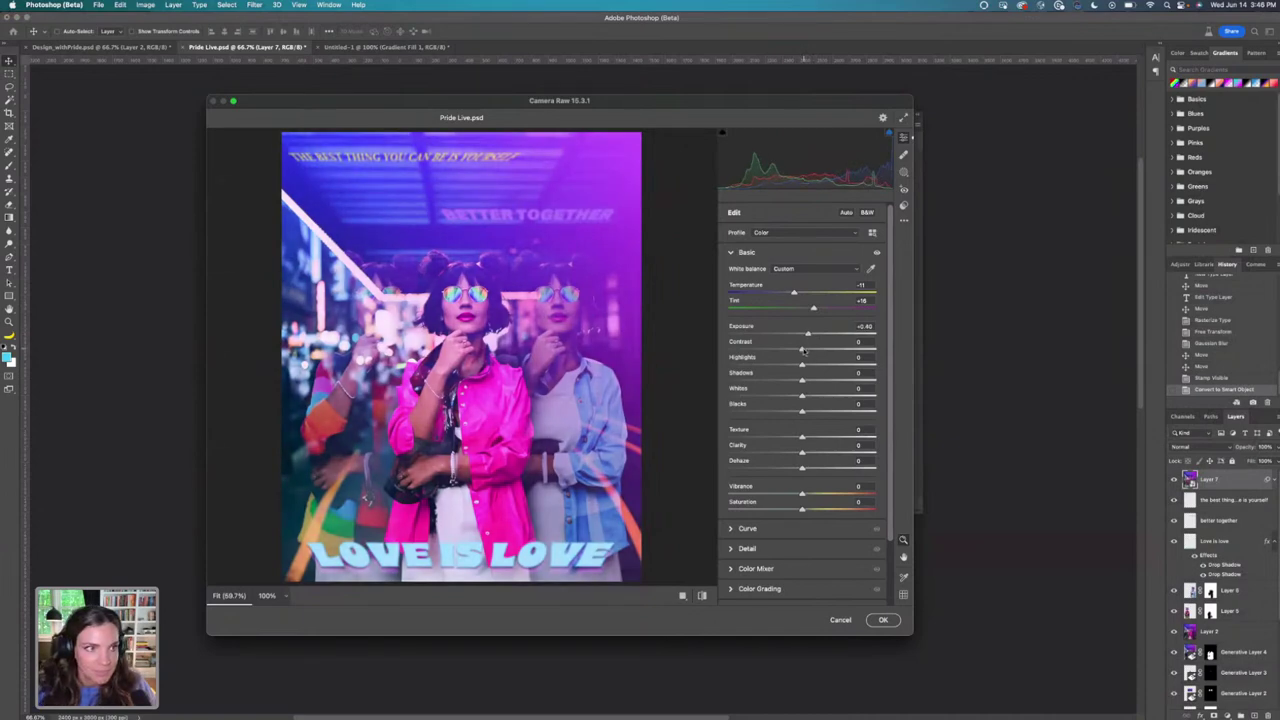
mouse_move(802, 350)
left_mouse_down()
mouse_move(816, 334)
mouse_move(844, 368)
mouse_move(816, 370)
left_mouse_up()
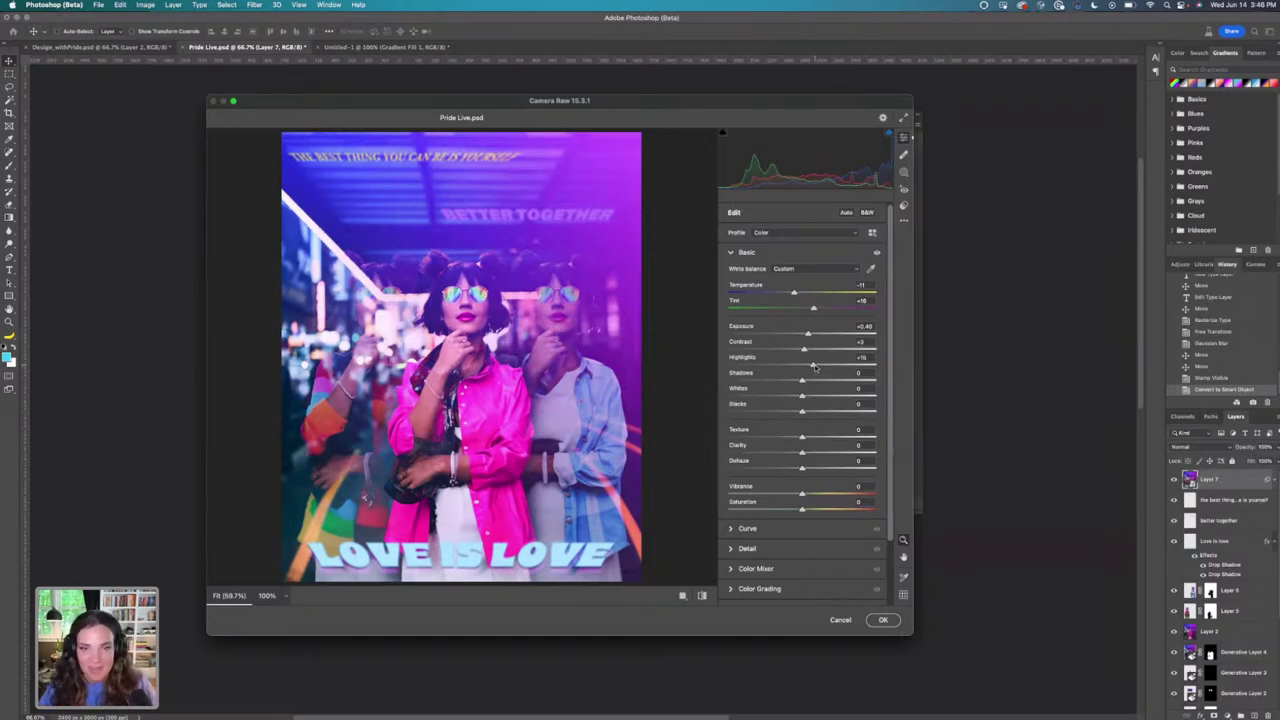
left_click_drag(815, 368, 857, 389)
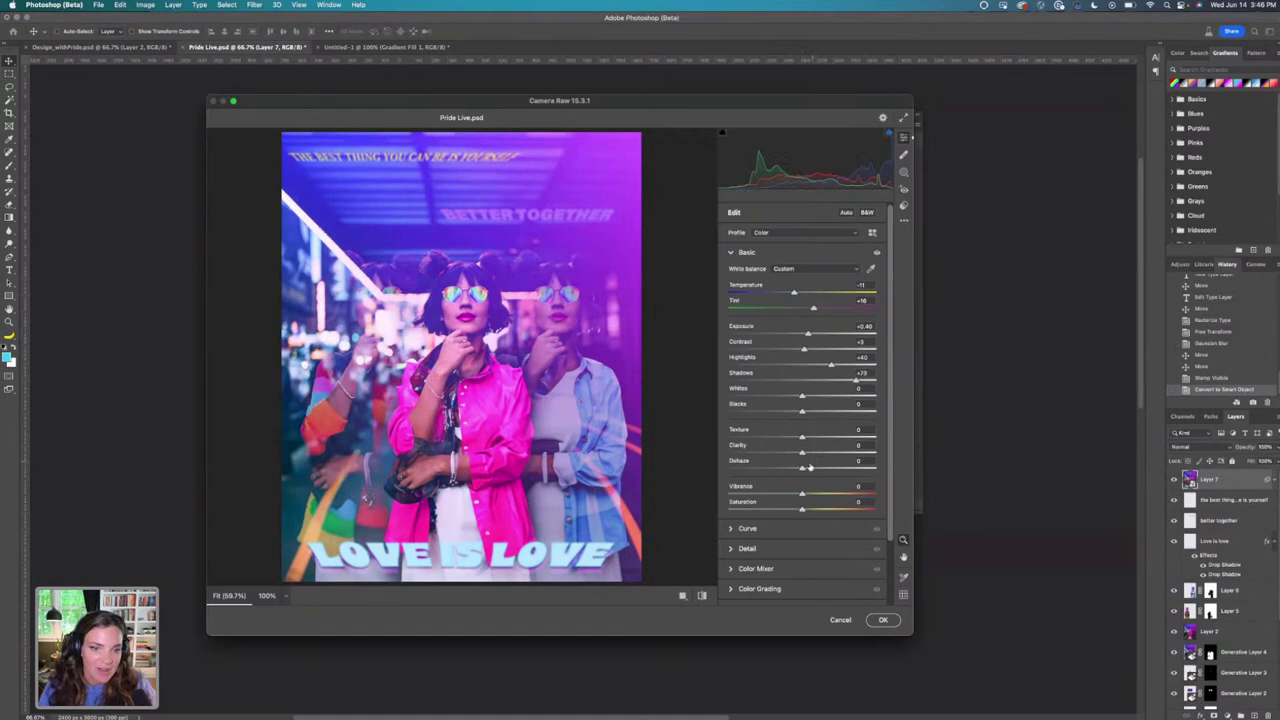
left_click_drag(802, 494, 815, 497)
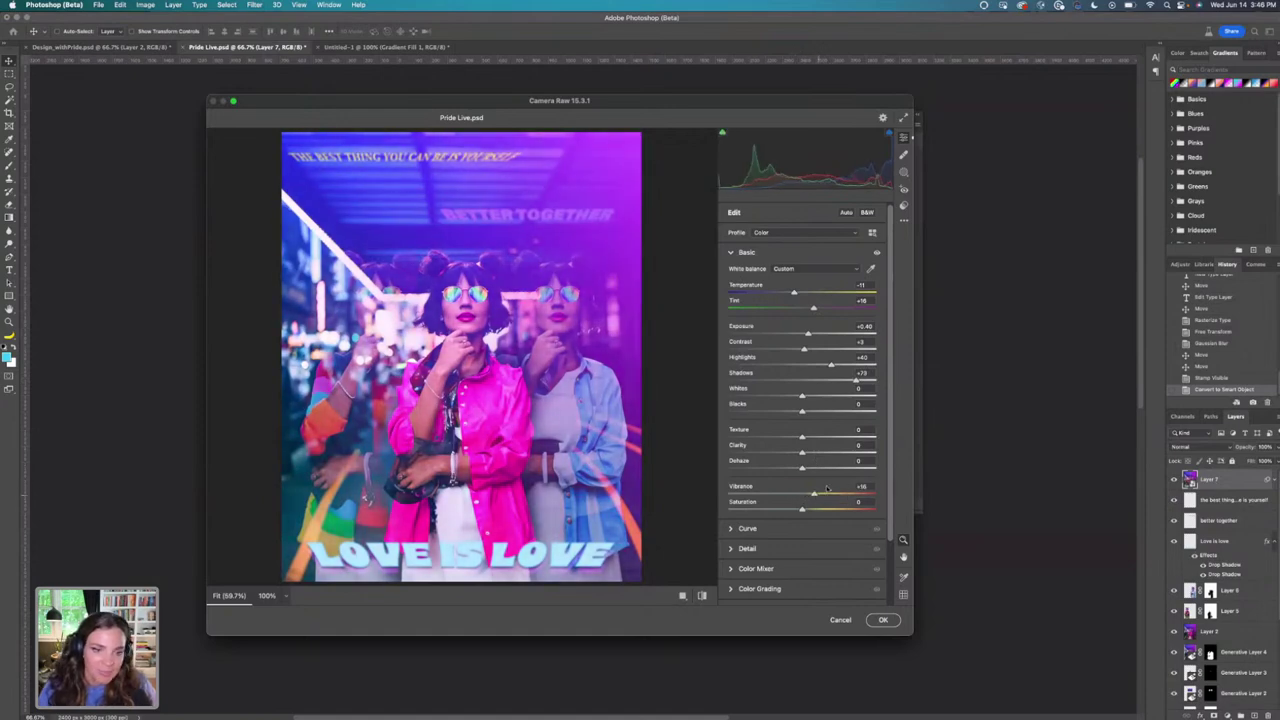
scroll(826, 487, "down", 5)
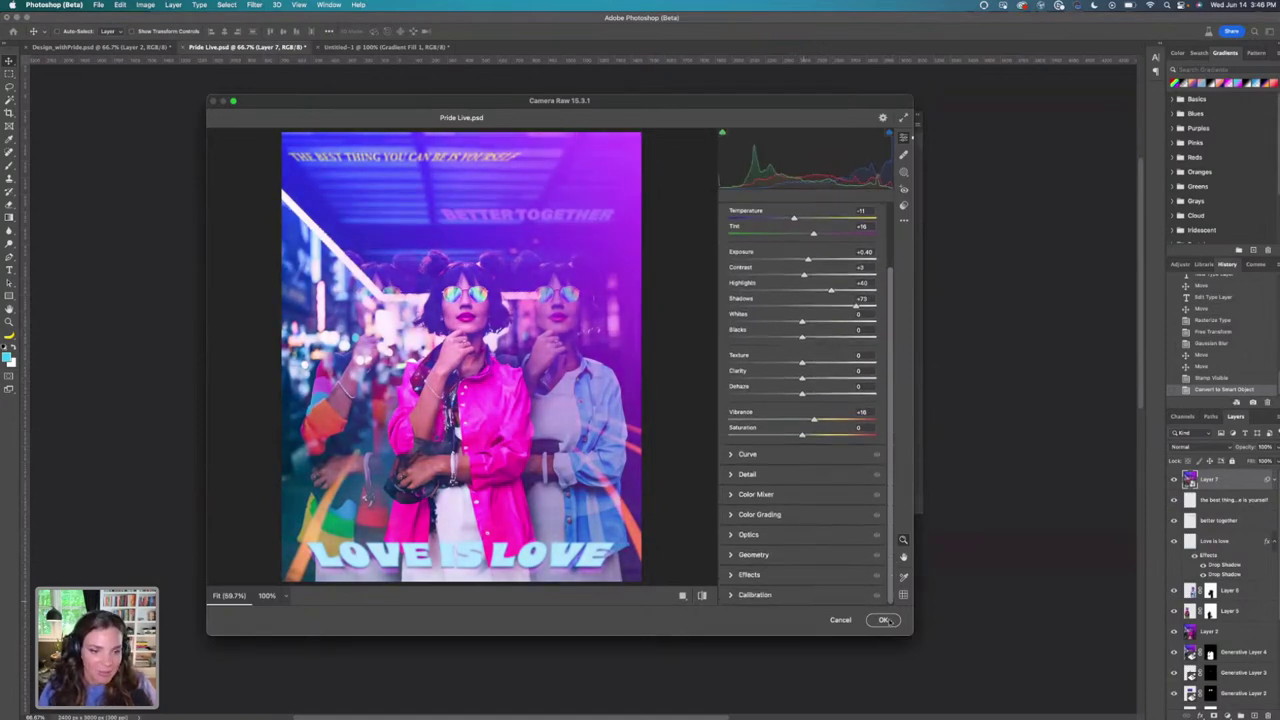
Shift the Blue, Green (+47) and Red primary hues in Calibration, then reveal Color Grading.
left_click(735, 595)
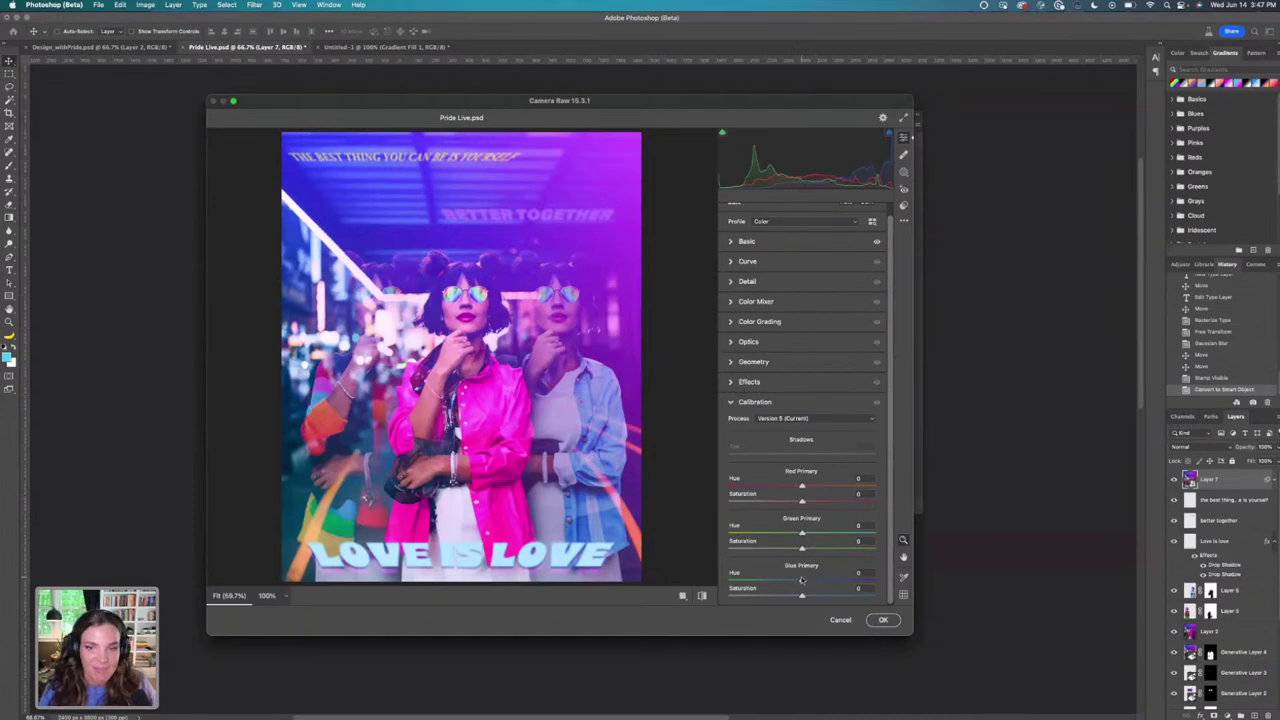
mouse_move(801, 580)
left_mouse_down()
mouse_move(830, 580)
mouse_move(700, 580)
mouse_move(845, 596)
mouse_move(760, 596)
mouse_move(801, 596)
left_mouse_up()
left_click_drag(806, 536, 883, 539)
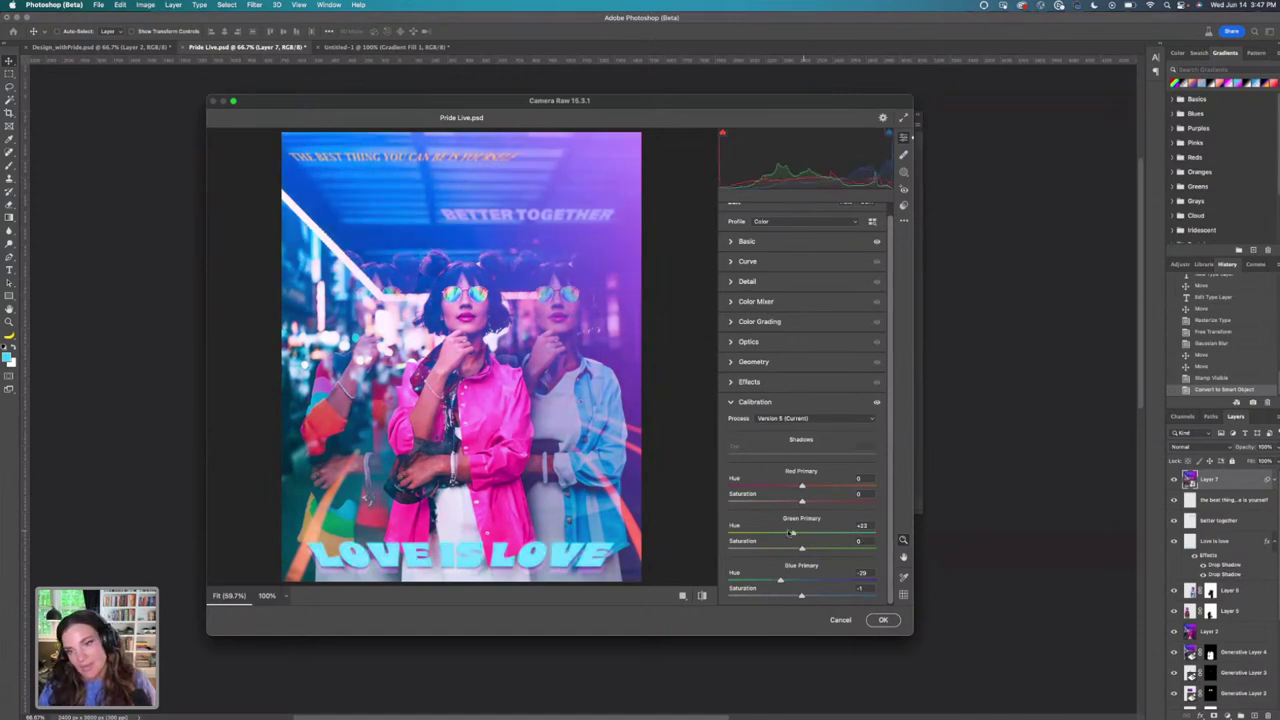
left_click_drag(876, 534, 838, 541)
mouse_move(801, 486)
left_mouse_down()
mouse_move(926, 503)
mouse_move(795, 490)
mouse_move(811, 491)
left_mouse_up()
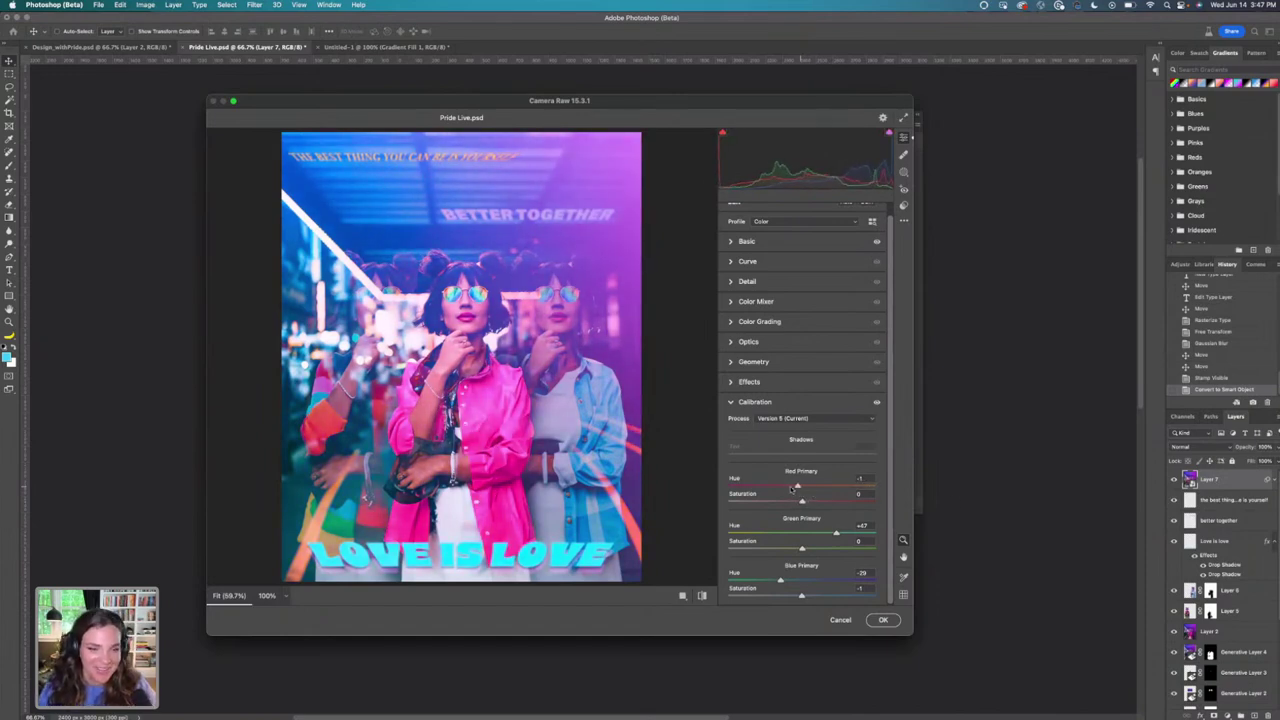
left_click(766, 324)
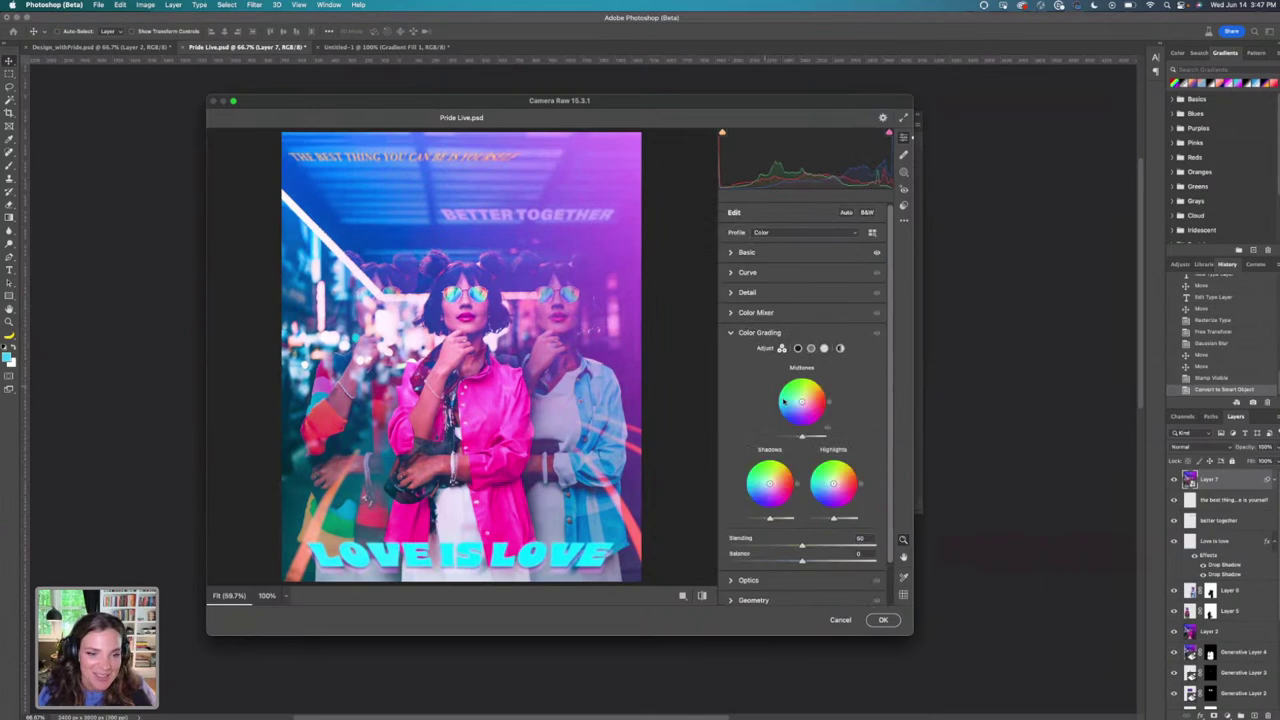
Push the Color Grading midtones toward green and the shadows toward cool blue, then expand Basic.
mouse_move(802, 403)
left_mouse_down()
mouse_move(803, 383)
mouse_move(817, 391)
mouse_move(796, 397)
mouse_move(808, 437)
left_mouse_up()
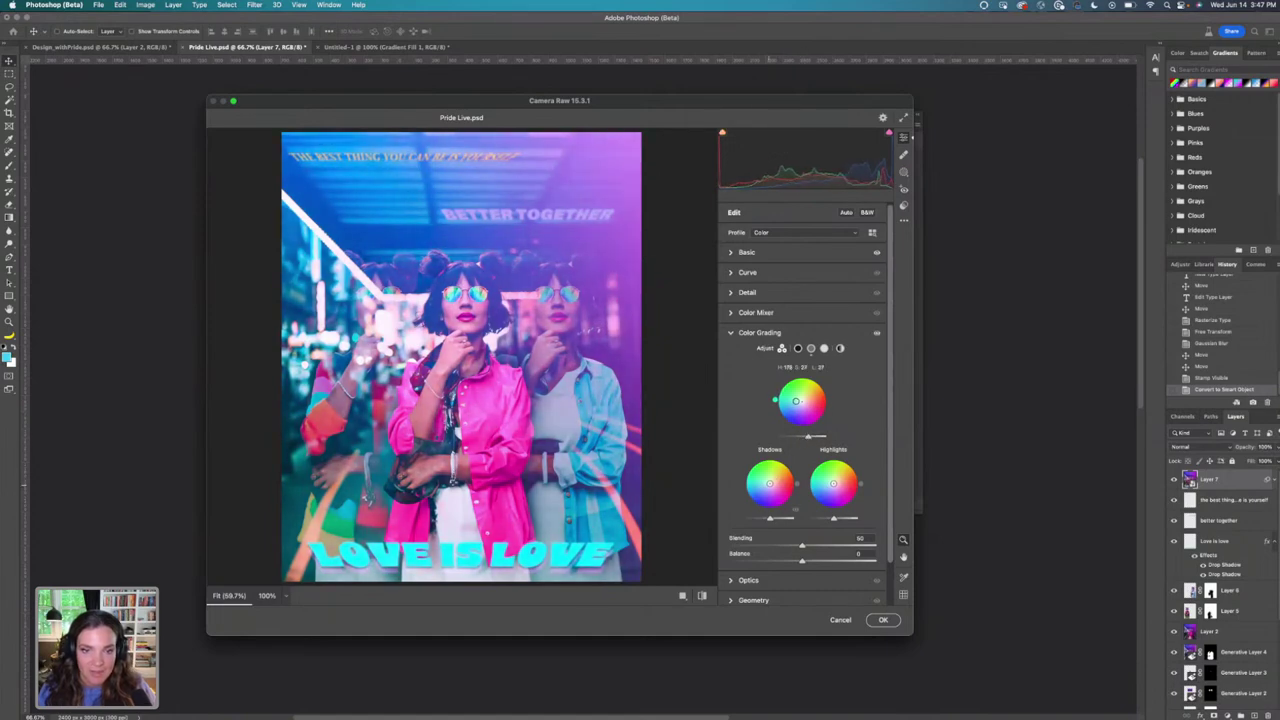
mouse_move(769, 495)
left_mouse_down()
mouse_move(765, 485)
mouse_move(774, 518)
mouse_move(751, 519)
mouse_move(772, 519)
left_mouse_up()
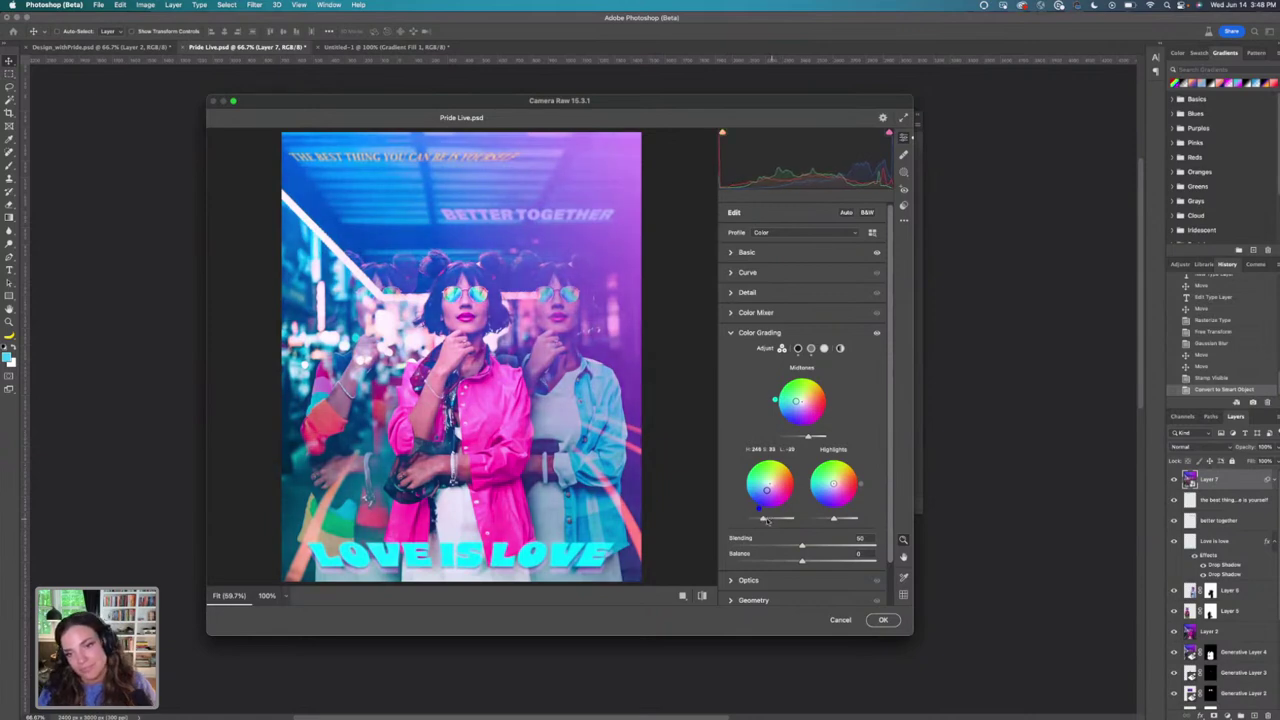
left_click(786, 256)
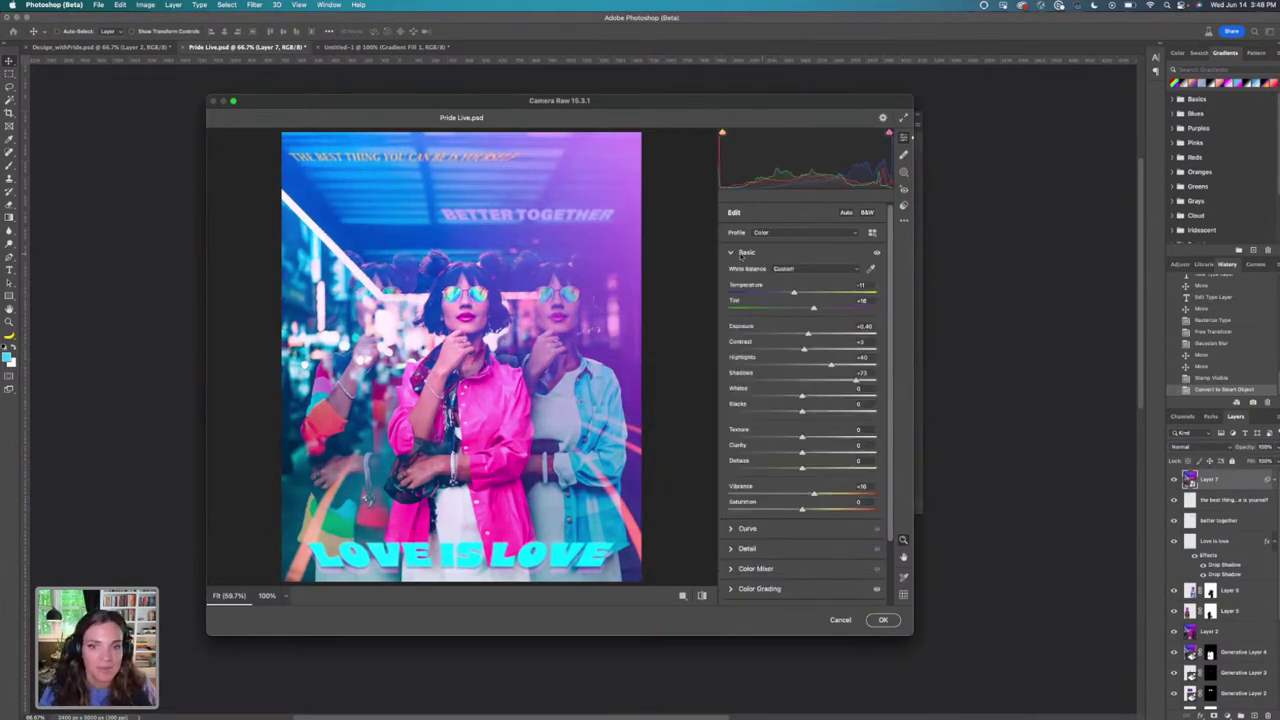
Add a radial gradient mask over the centre figure, invert it, and darken the surroundings.
left_click(903, 174)
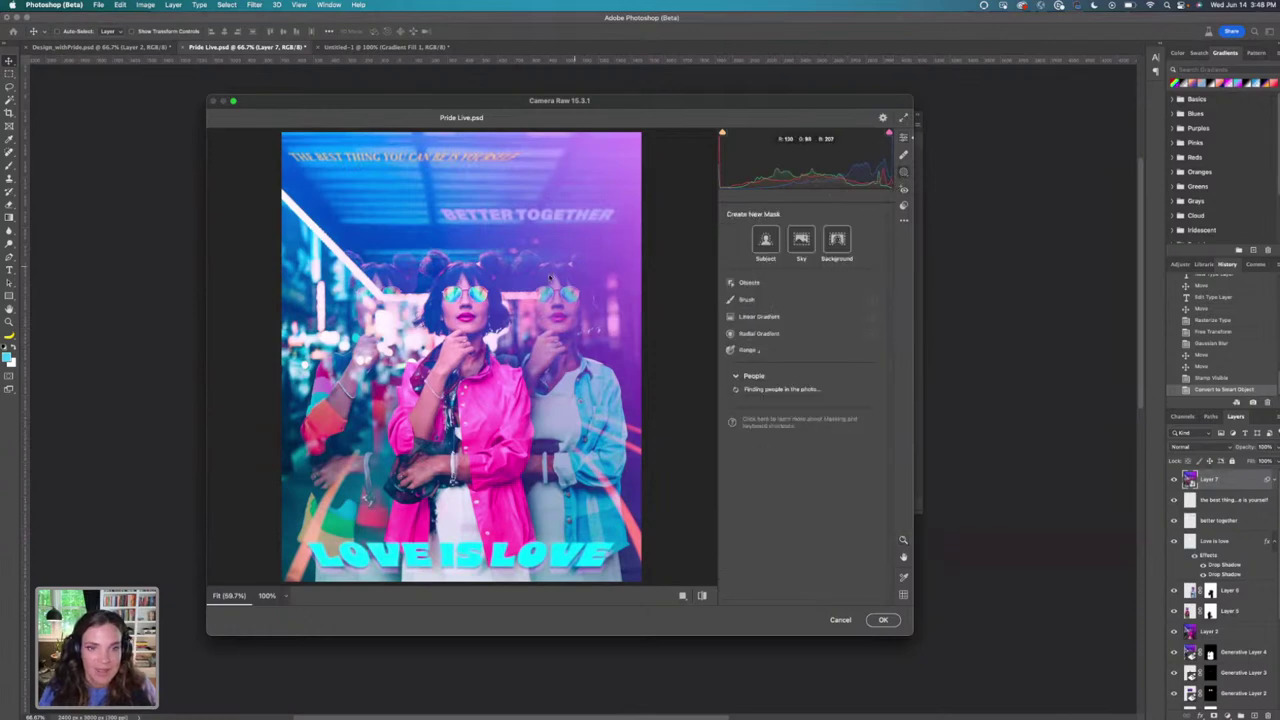
left_click(758, 333)
mouse_move(292, 158)
left_mouse_down()
mouse_move(556, 418)
mouse_move(572, 540)
left_mouse_up()
left_click_drag(478, 265, 520, 289)
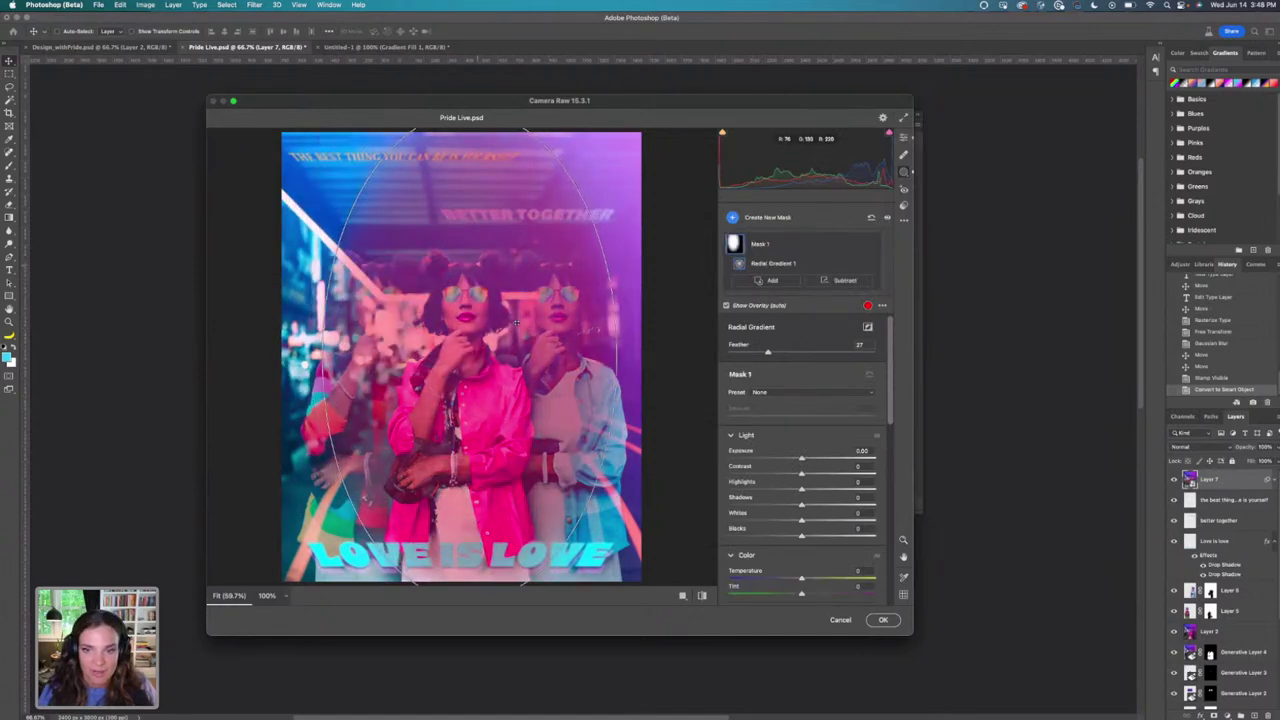
left_click(868, 328)
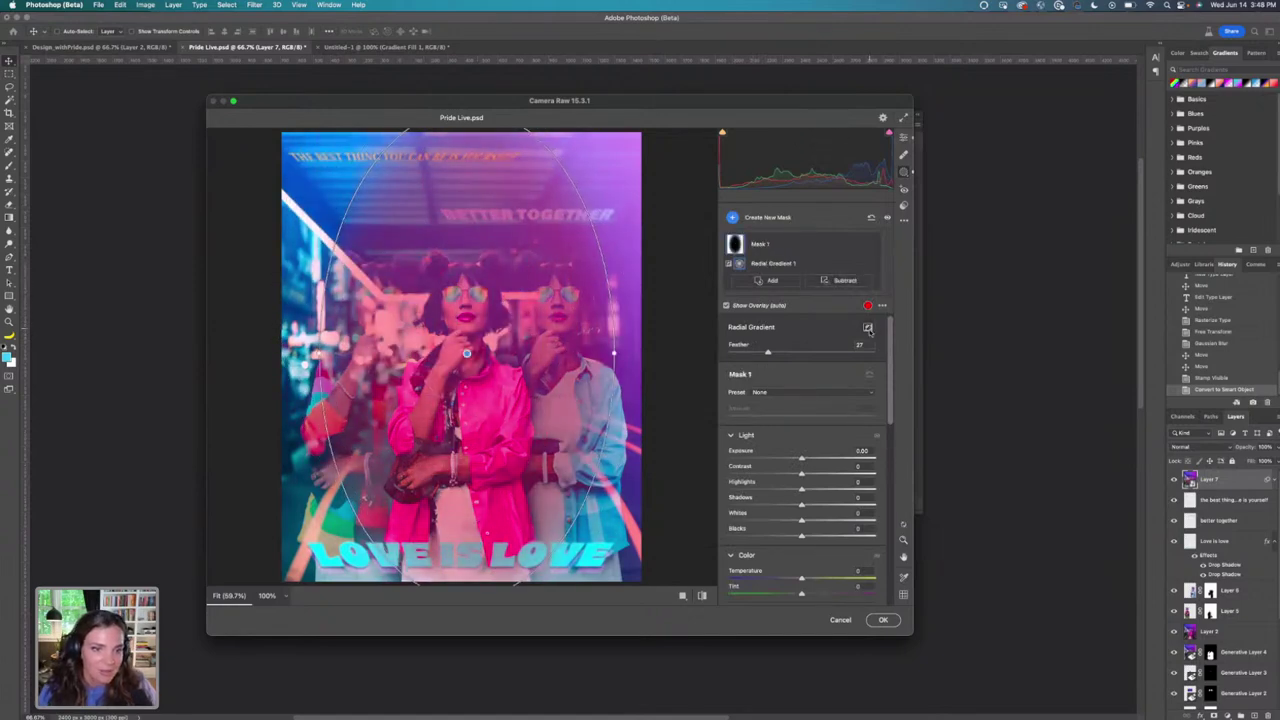
left_click_drag(795, 463, 785, 459)
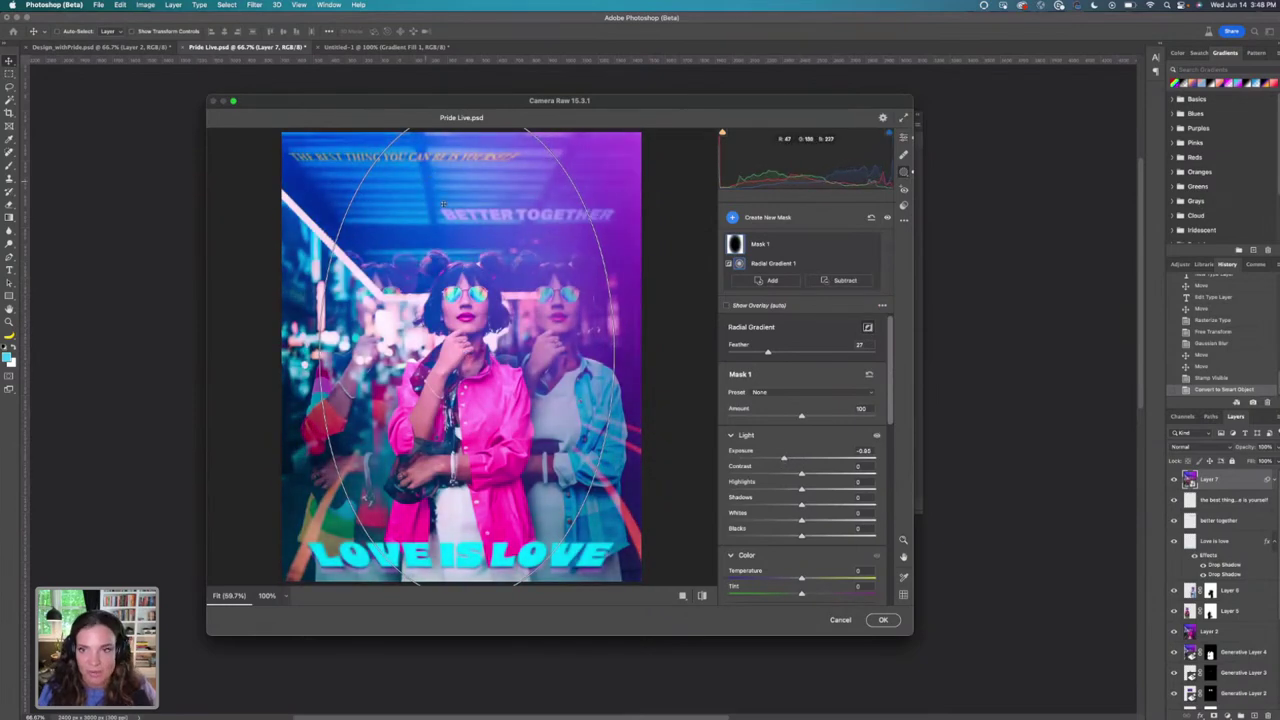
Reshape the ellipse to fit the figures and set the outer exposure to -0.75.
left_click_drag(443, 204, 485, 243)
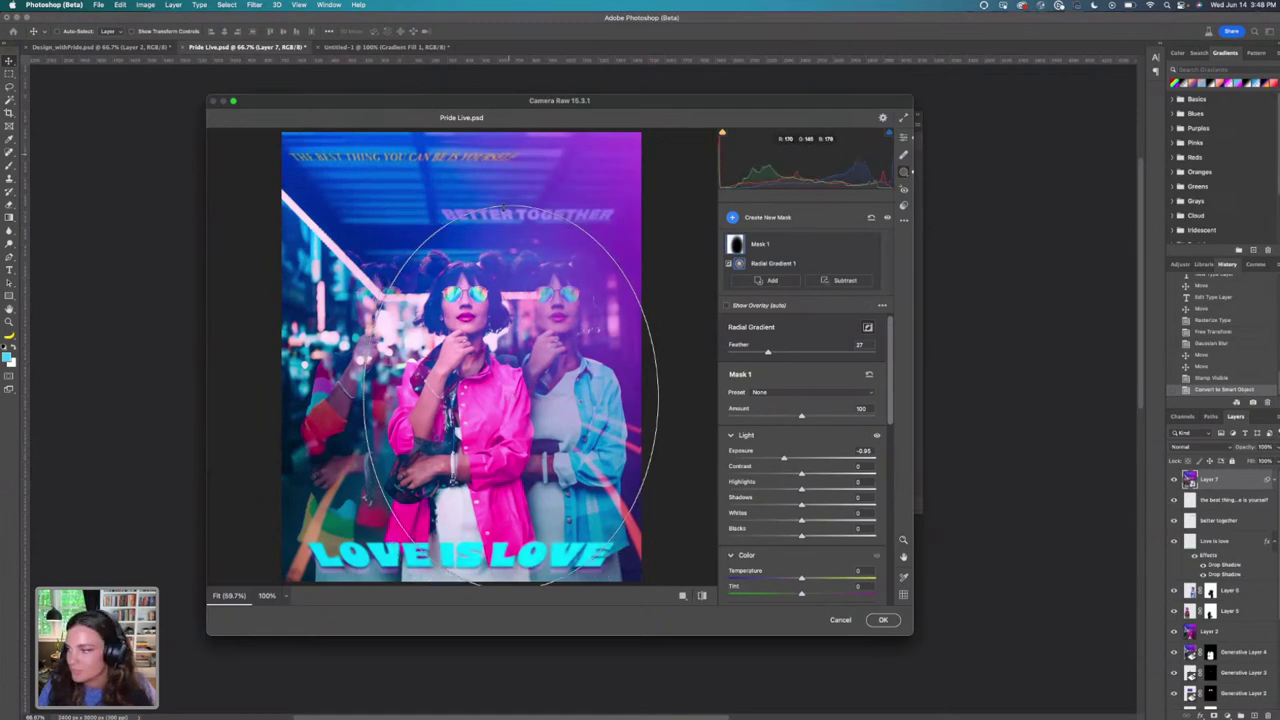
left_click_drag(658, 395, 643, 397)
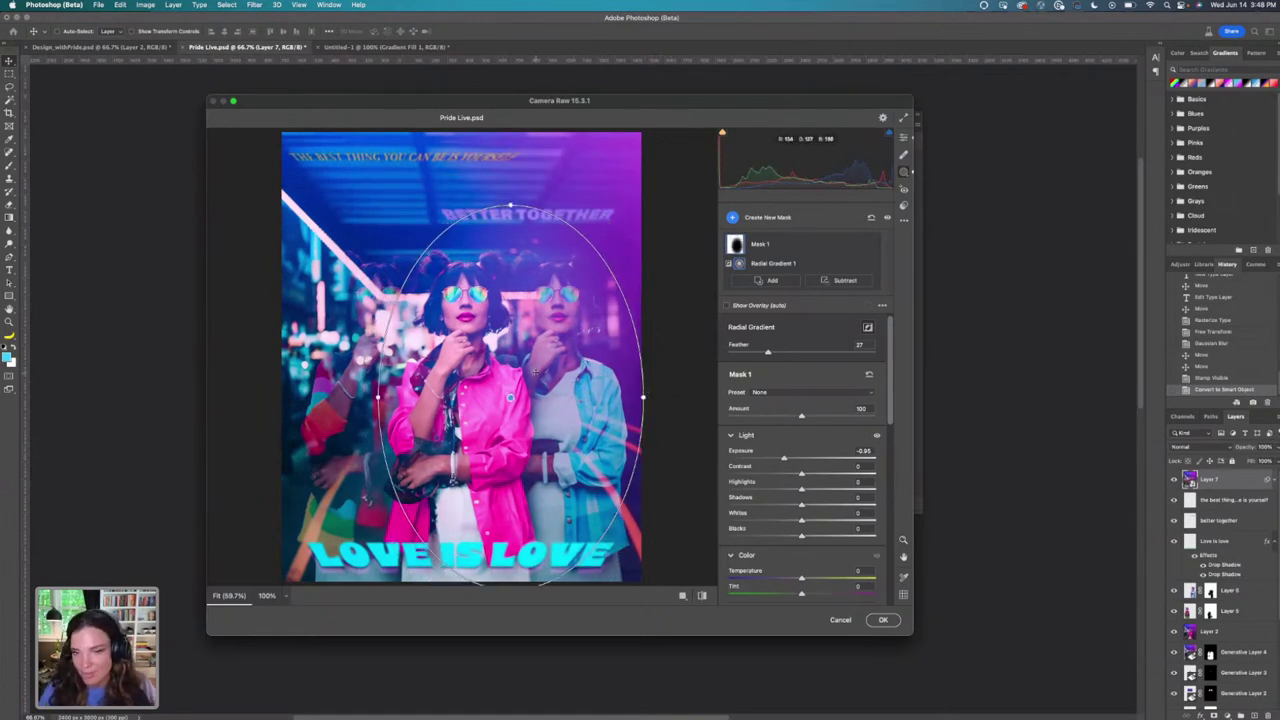
left_click_drag(533, 372, 485, 325)
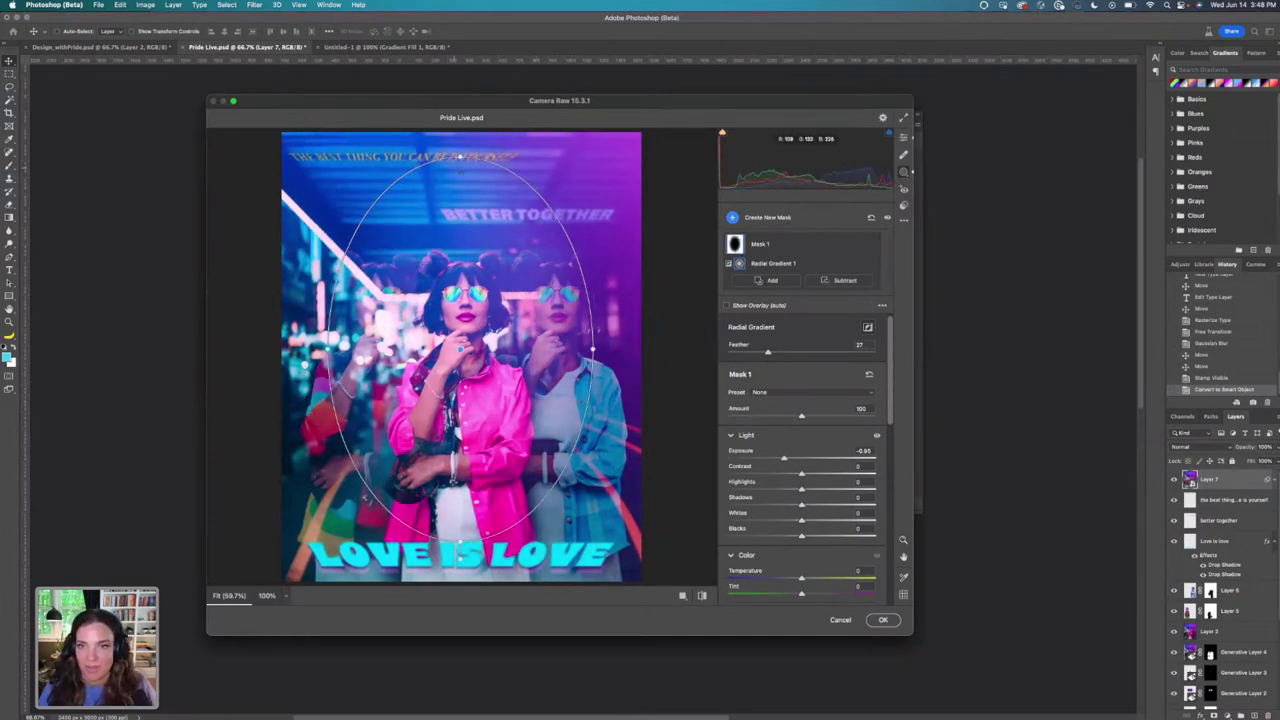
left_click_drag(458, 156, 474, 126)
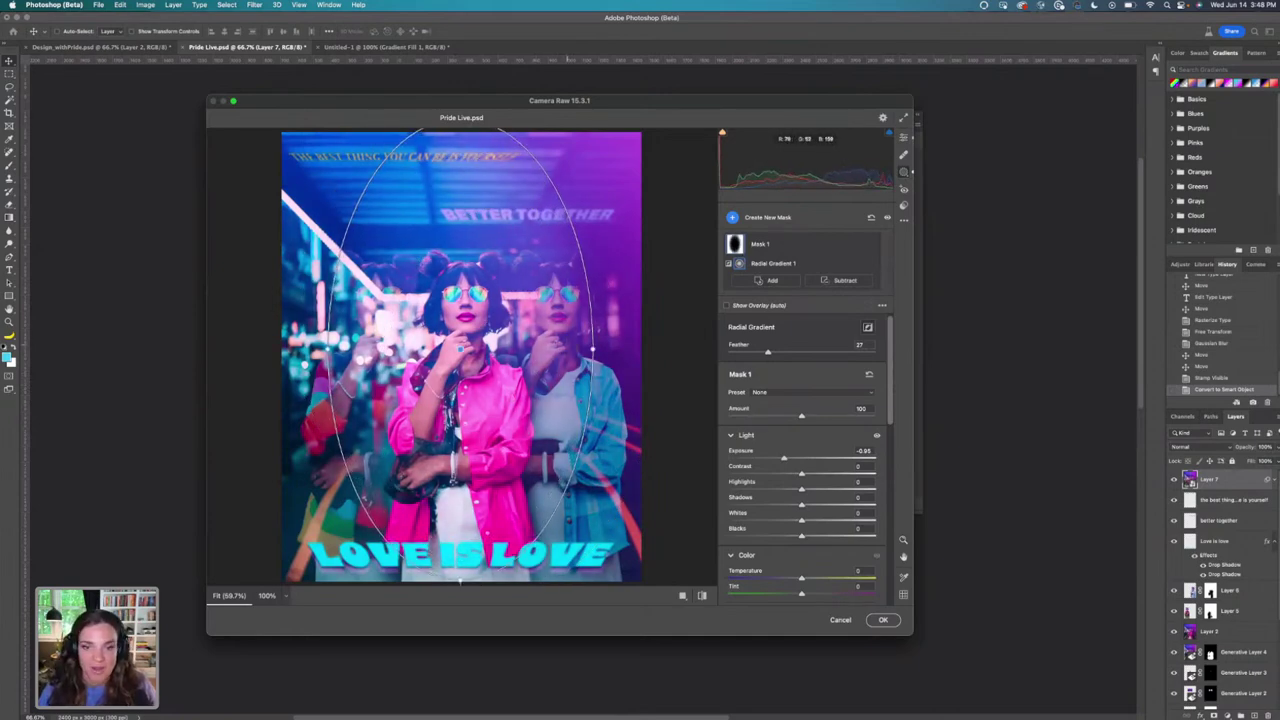
left_click_drag(593, 349, 584, 347)
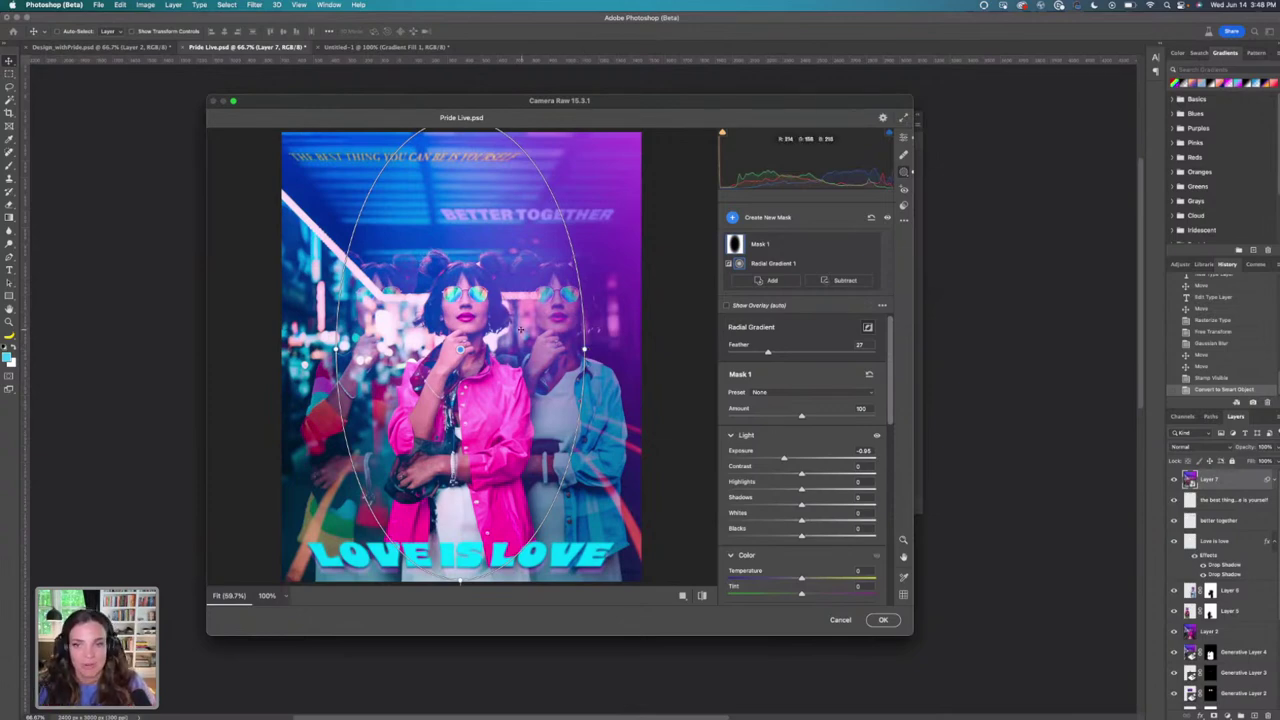
left_click_drag(519, 334, 524, 333)
left_click_drag(785, 459, 790, 461)
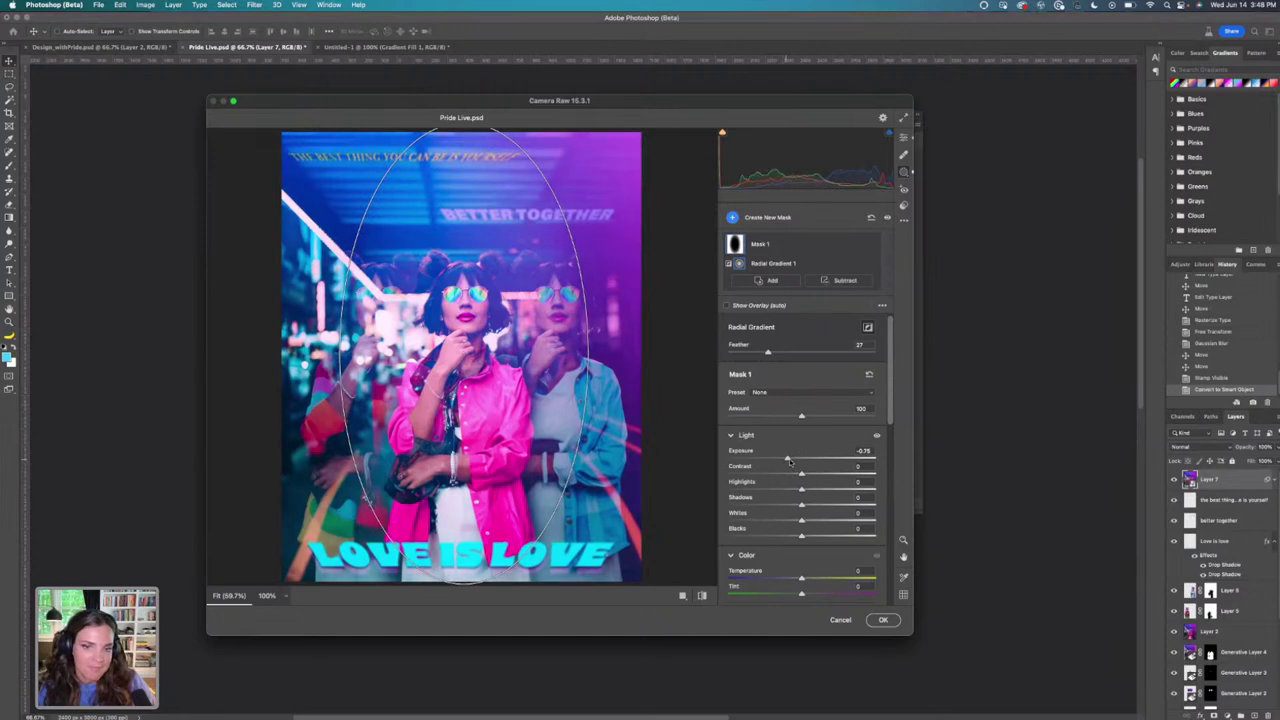
left_click_drag(341, 353, 320, 354)
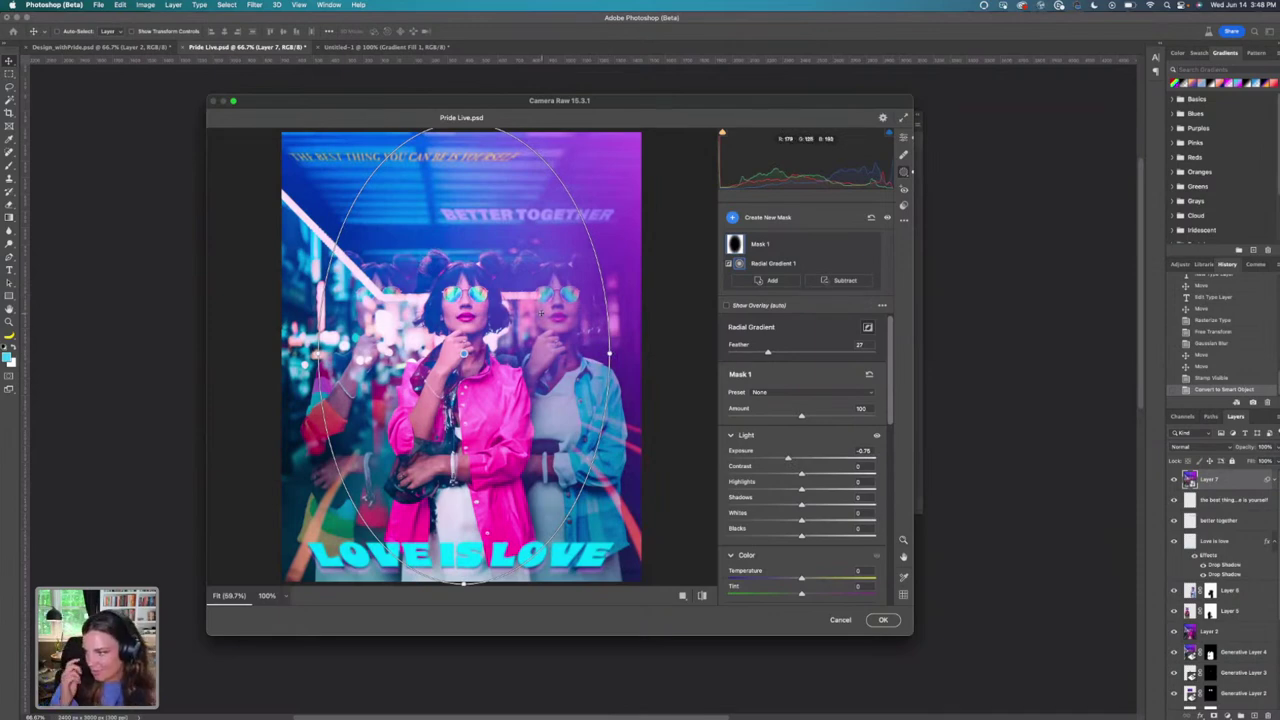
left_click(904, 138)
Tint the shadows green, shift the highlights and midtones, then adjust Temperature in Basic.
scroll(784, 413, "down", 1)
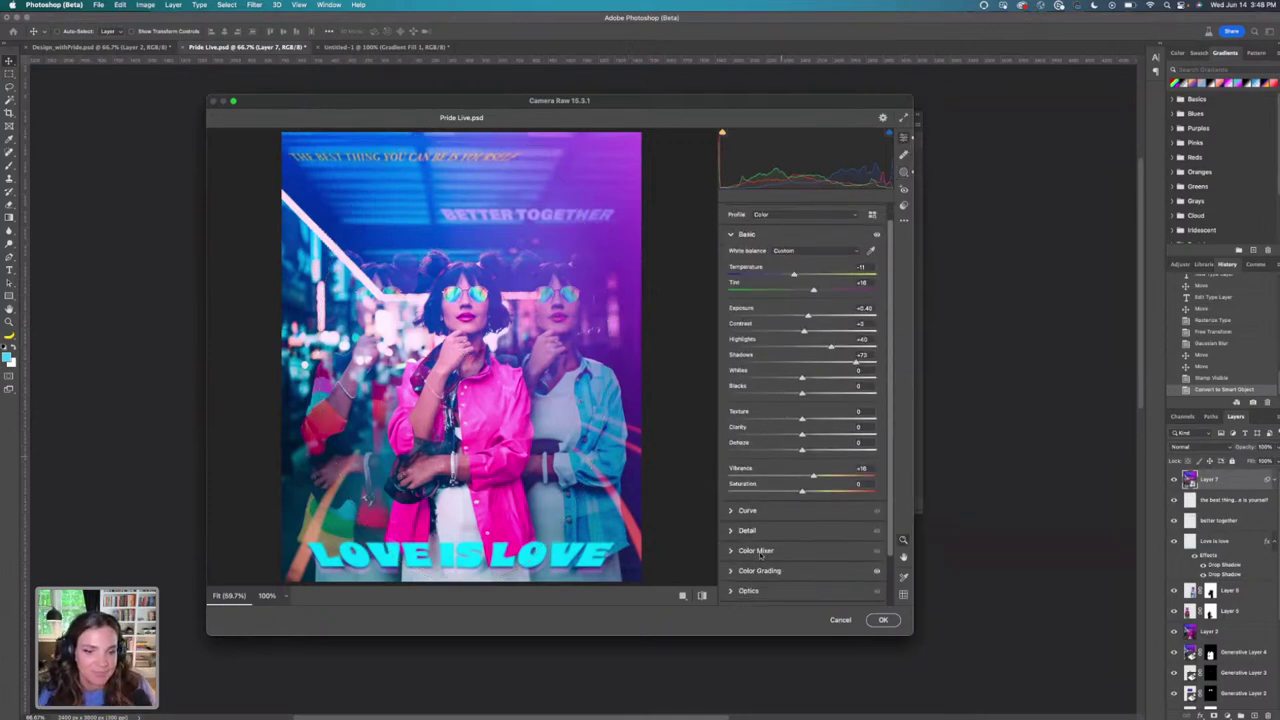
left_click(731, 571)
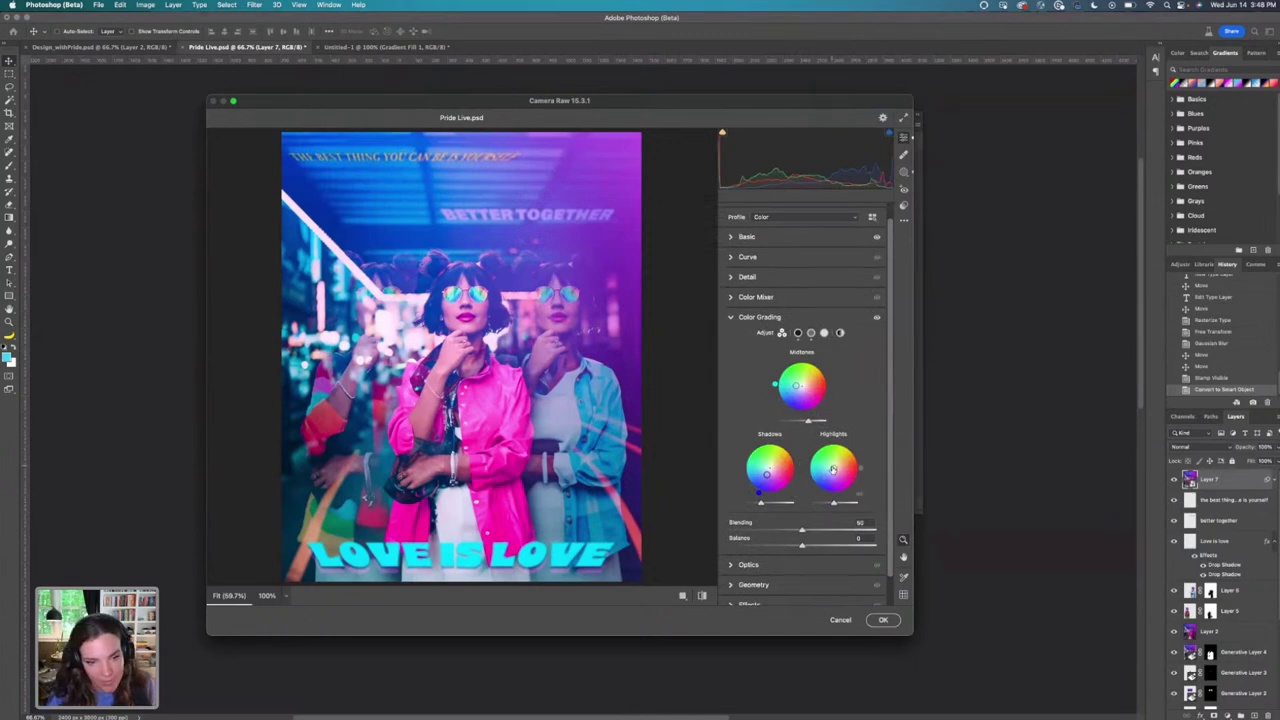
left_click_drag(834, 469, 839, 502)
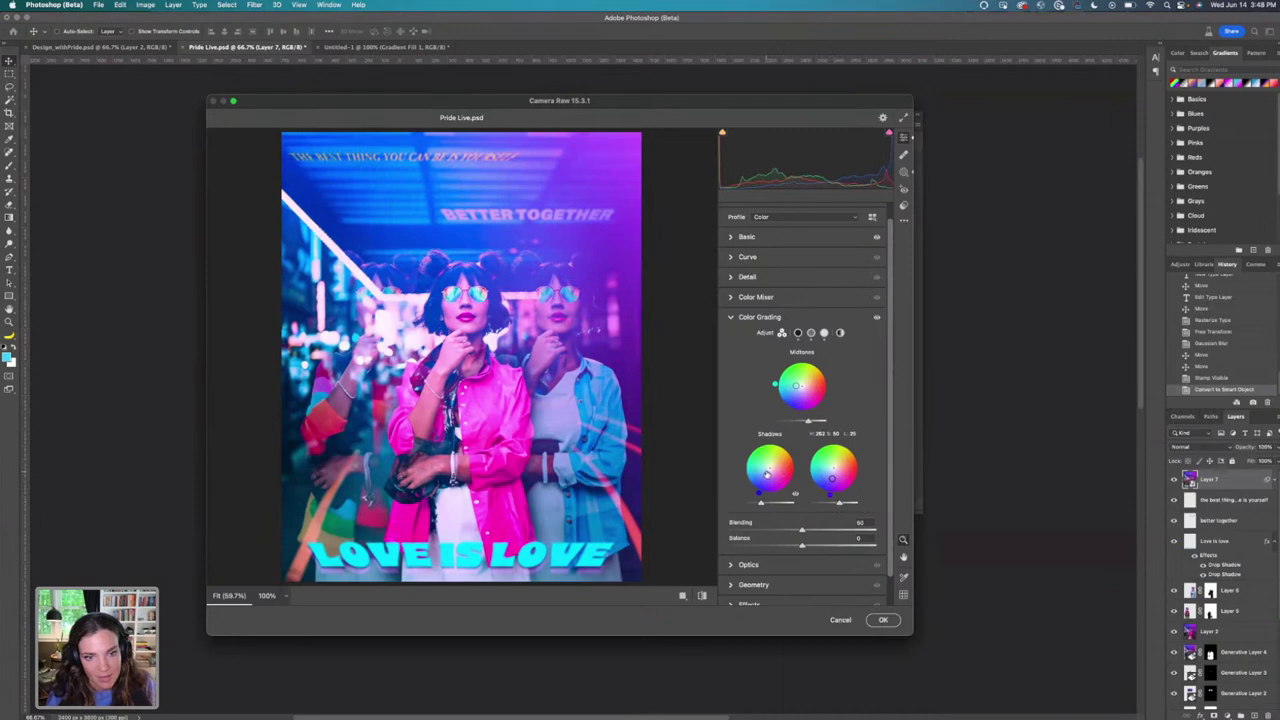
left_click_drag(767, 474, 753, 506)
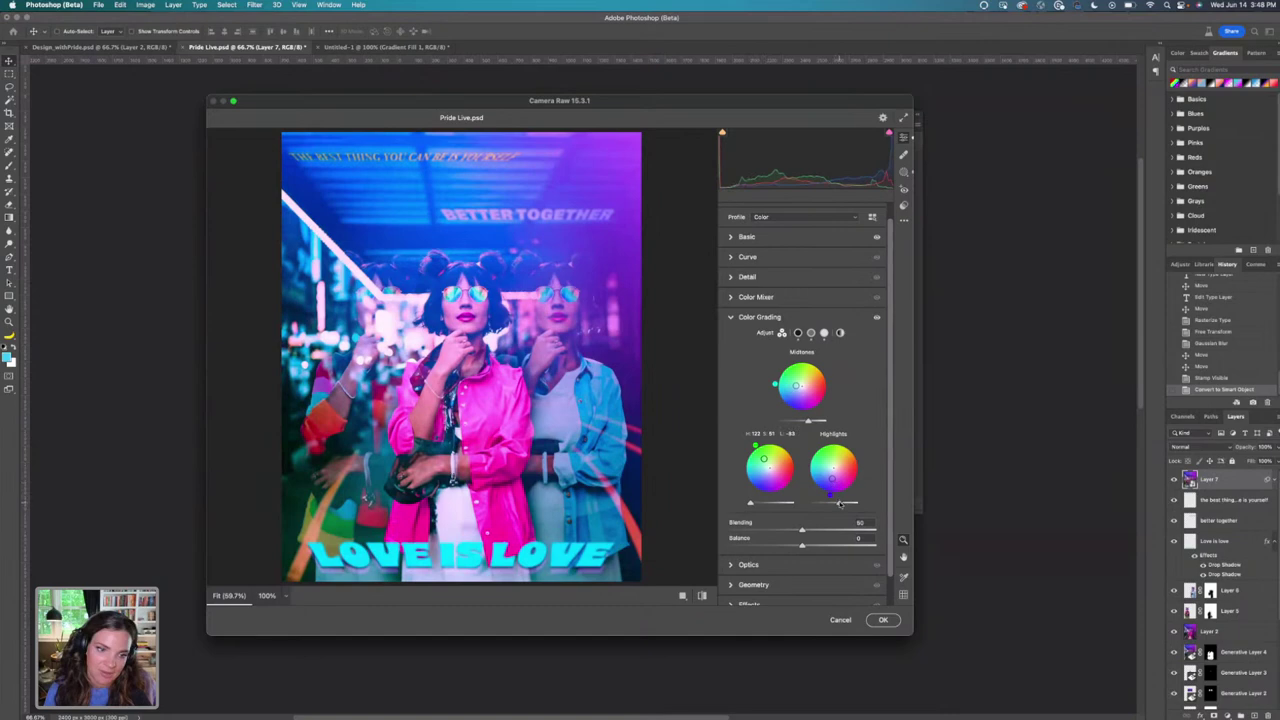
left_click_drag(839, 503, 843, 505)
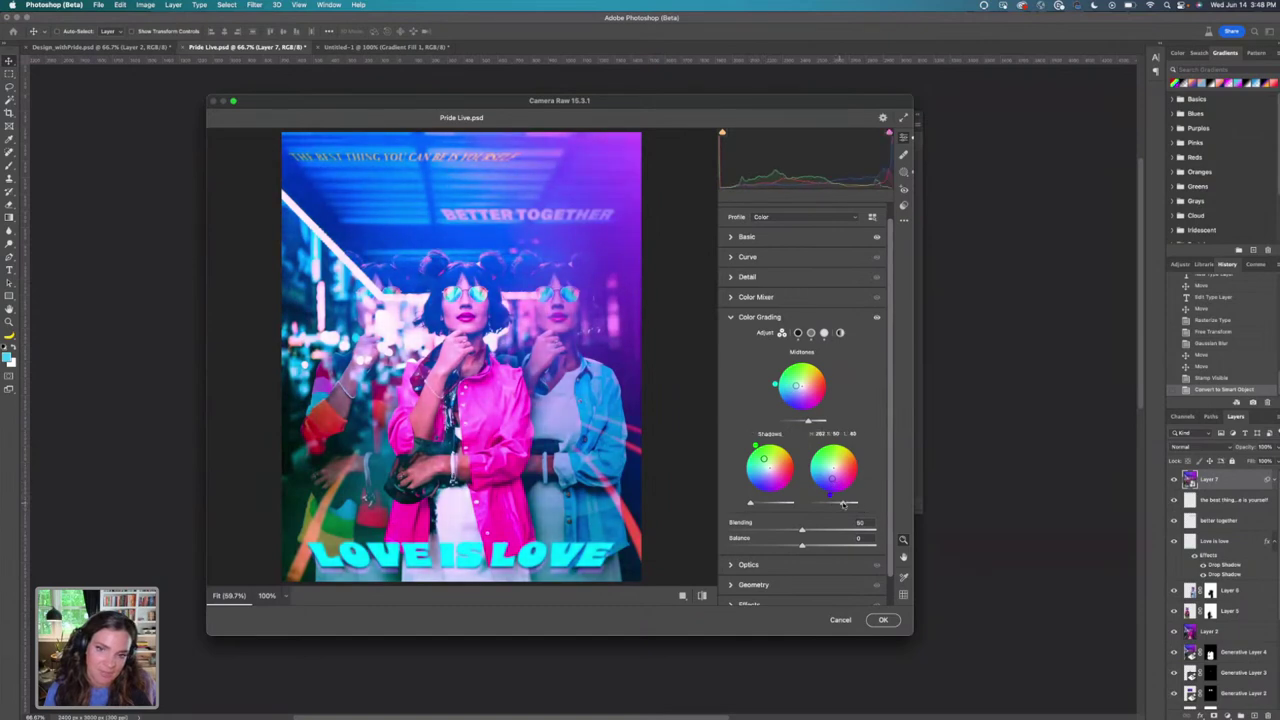
left_click_drag(796, 386, 813, 422)
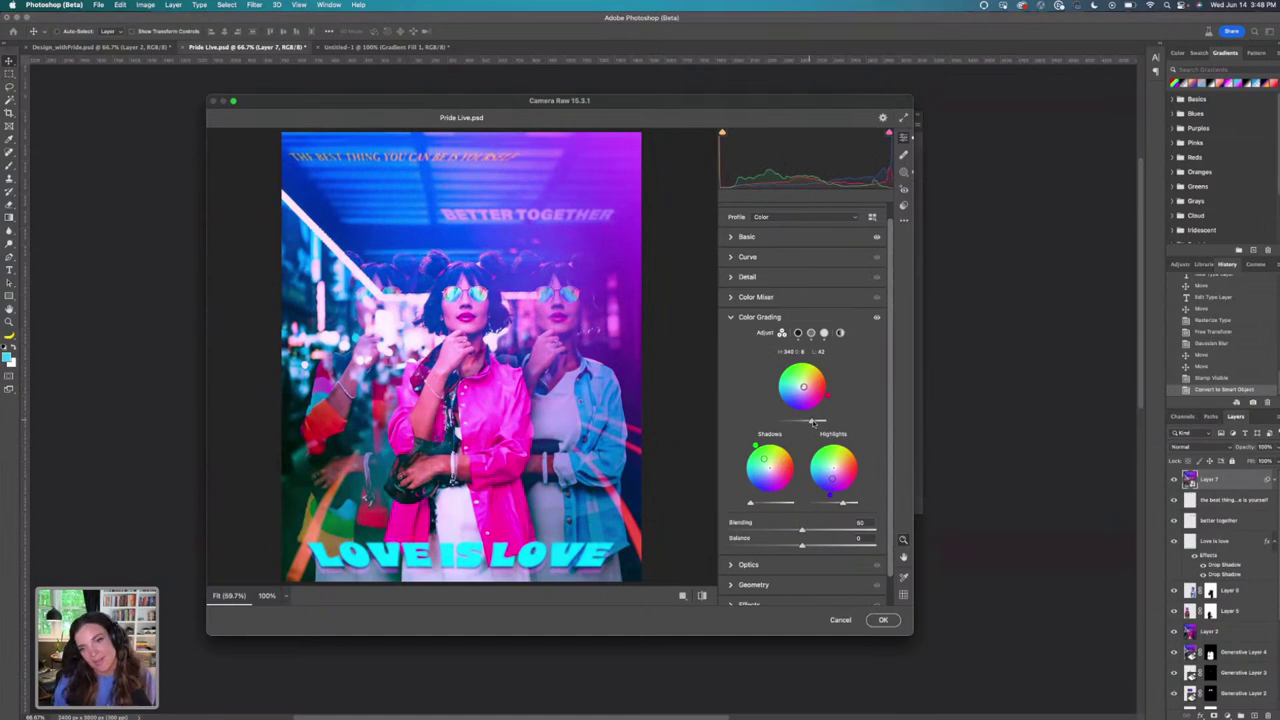
left_click(746, 237)
left_click_drag(795, 293, 862, 300)
Set white balance to Temperature +17 and Tint +39 for a warm magenta cast.
left_click_drag(735, 296, 889, 323)
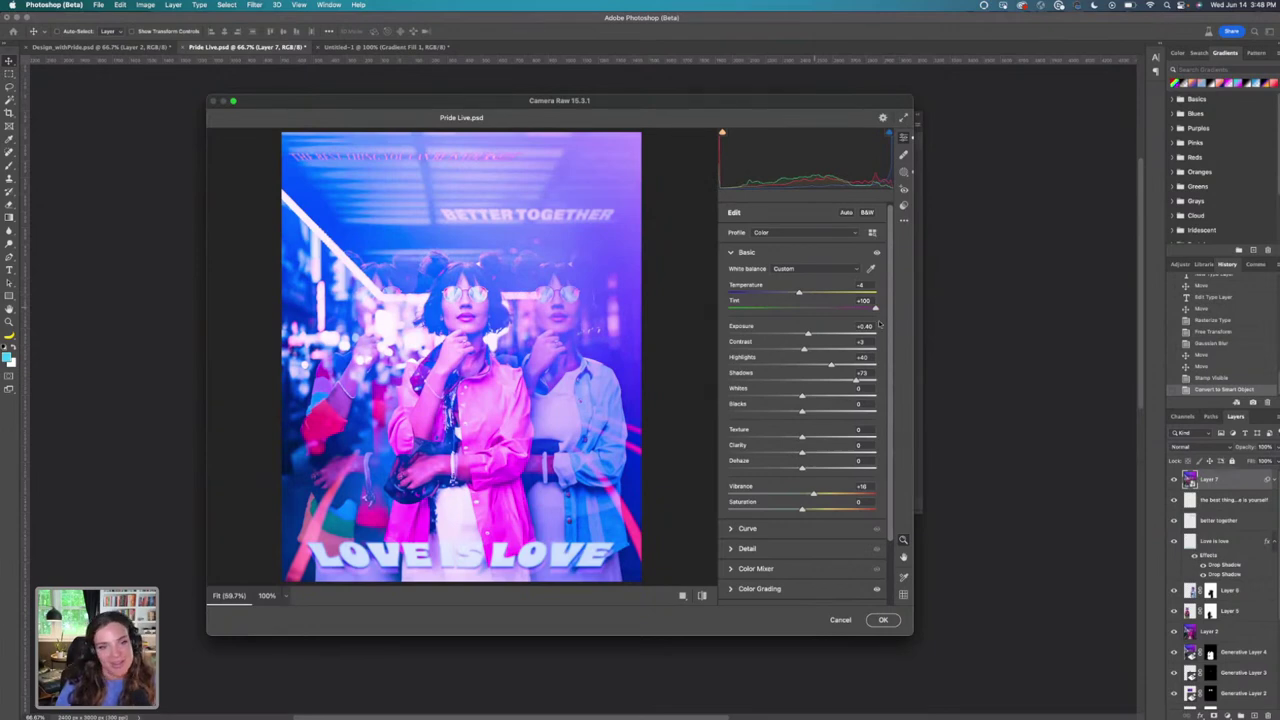
mouse_move(787, 292)
left_mouse_down()
mouse_move(816, 297)
mouse_move(778, 296)
mouse_move(793, 295)
left_mouse_up()
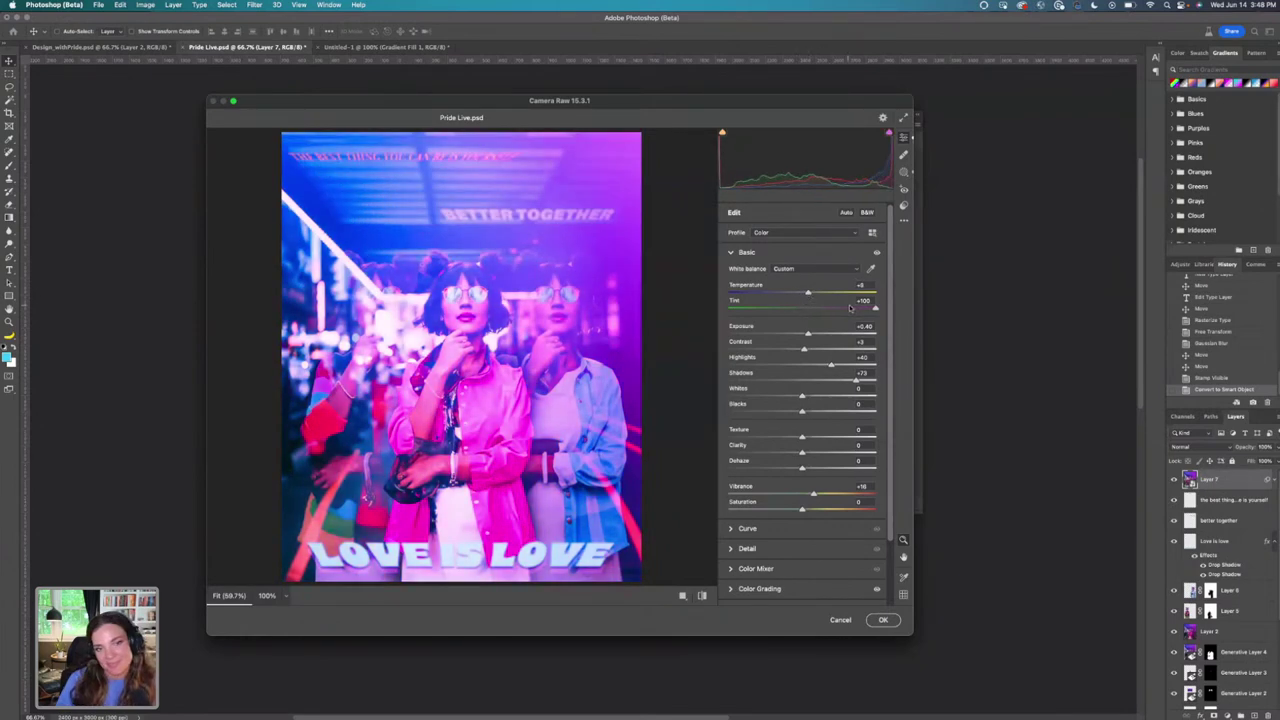
left_click_drag(852, 308, 814, 296)
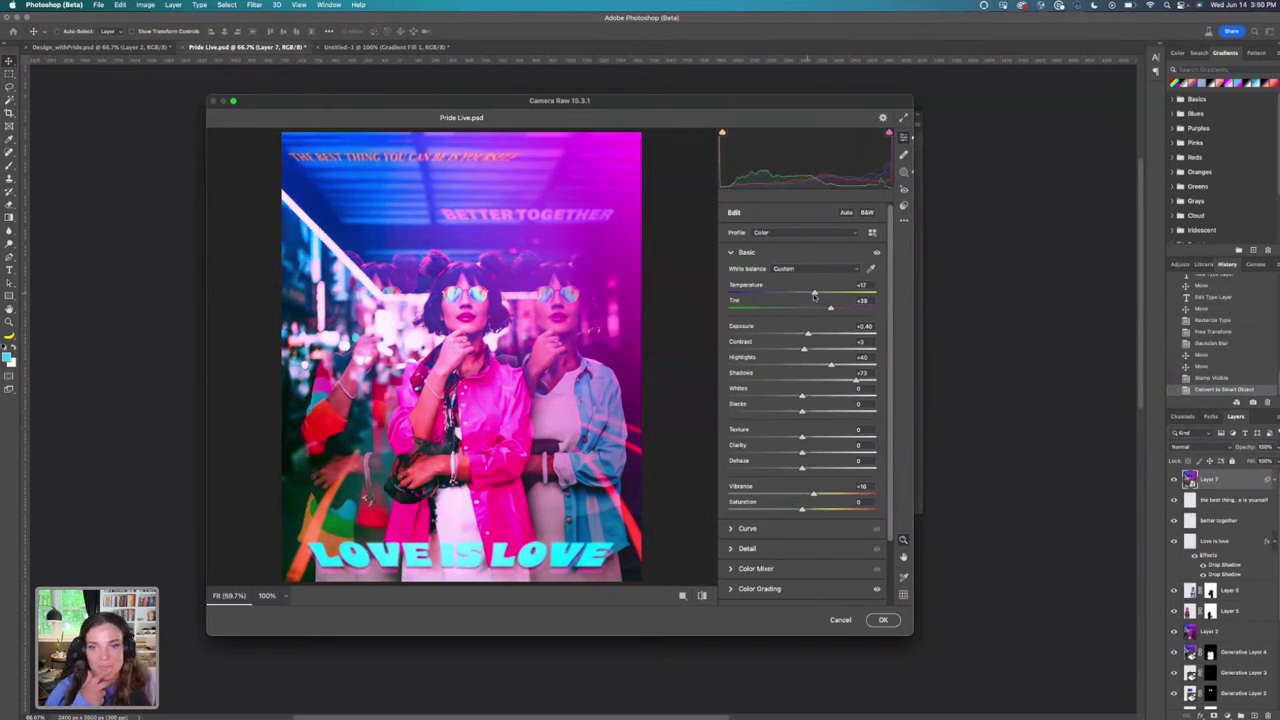
left_click(903, 173)
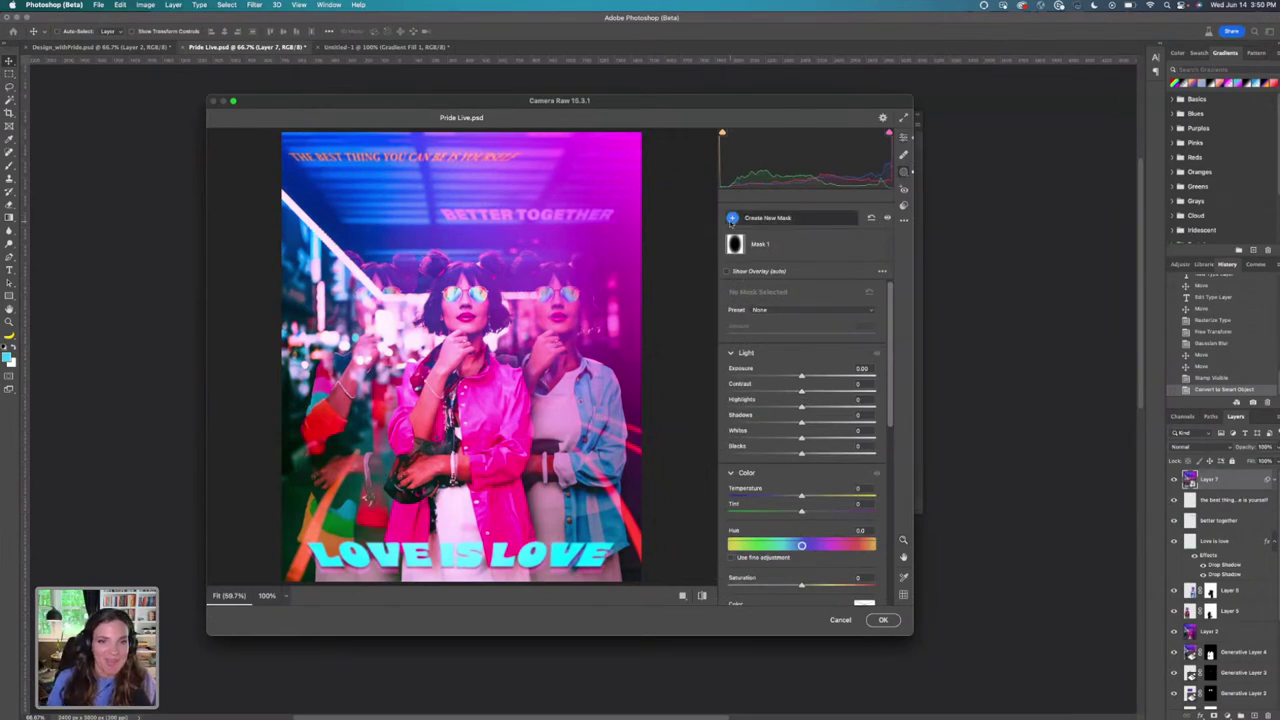
Paint a brush mask over the centre figure at +1.05 exposure and apply Camera Raw.
left_click(745, 217)
left_click(770, 289)
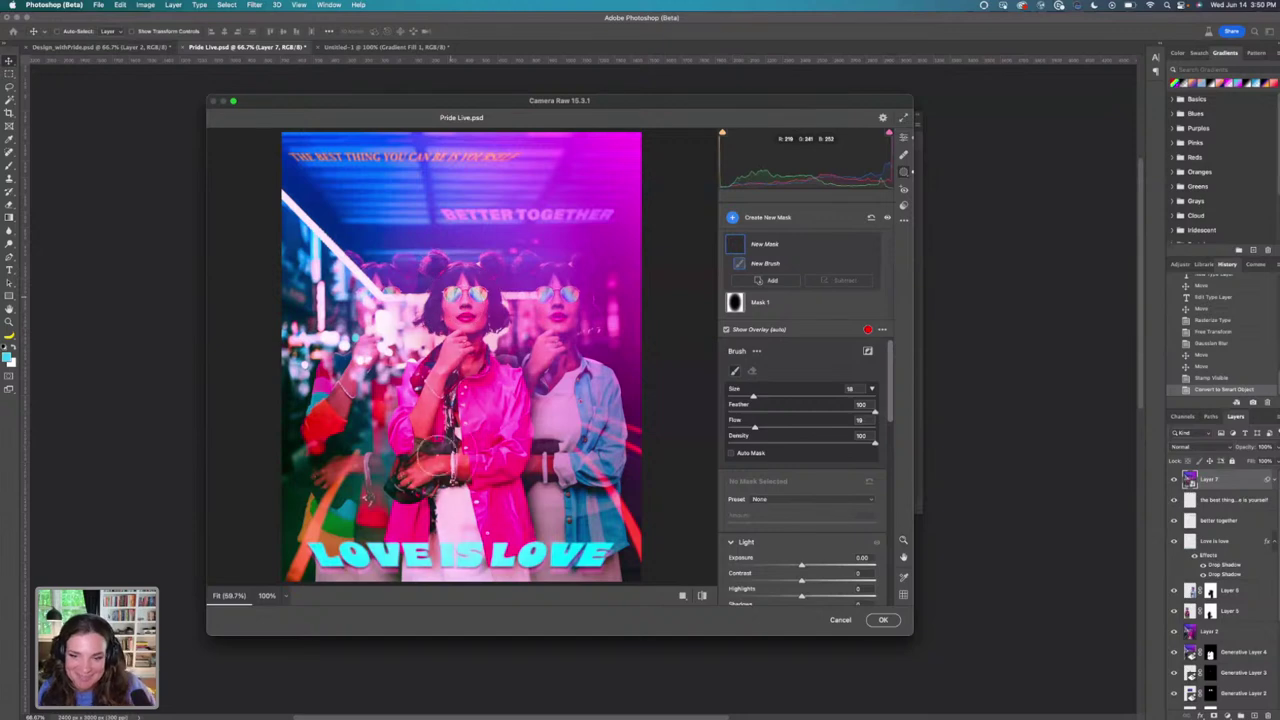
left_click_drag(462, 332, 463, 420)
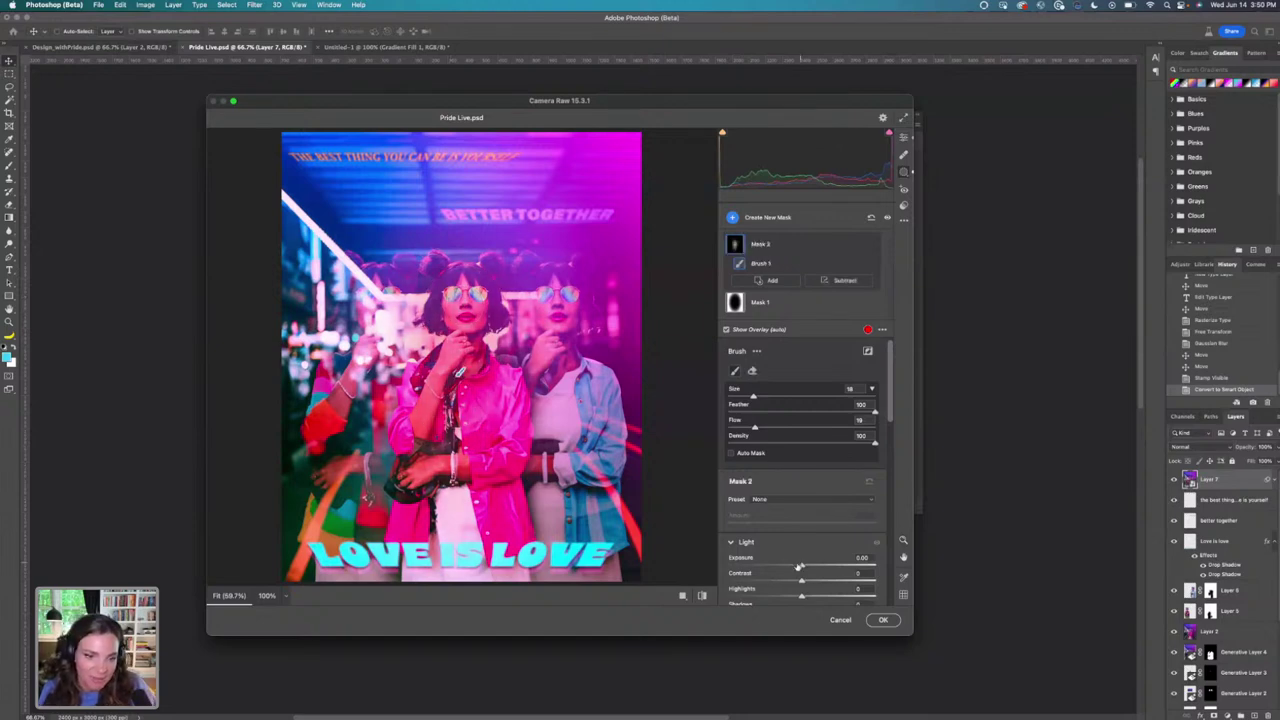
left_click_drag(801, 566, 814, 566)
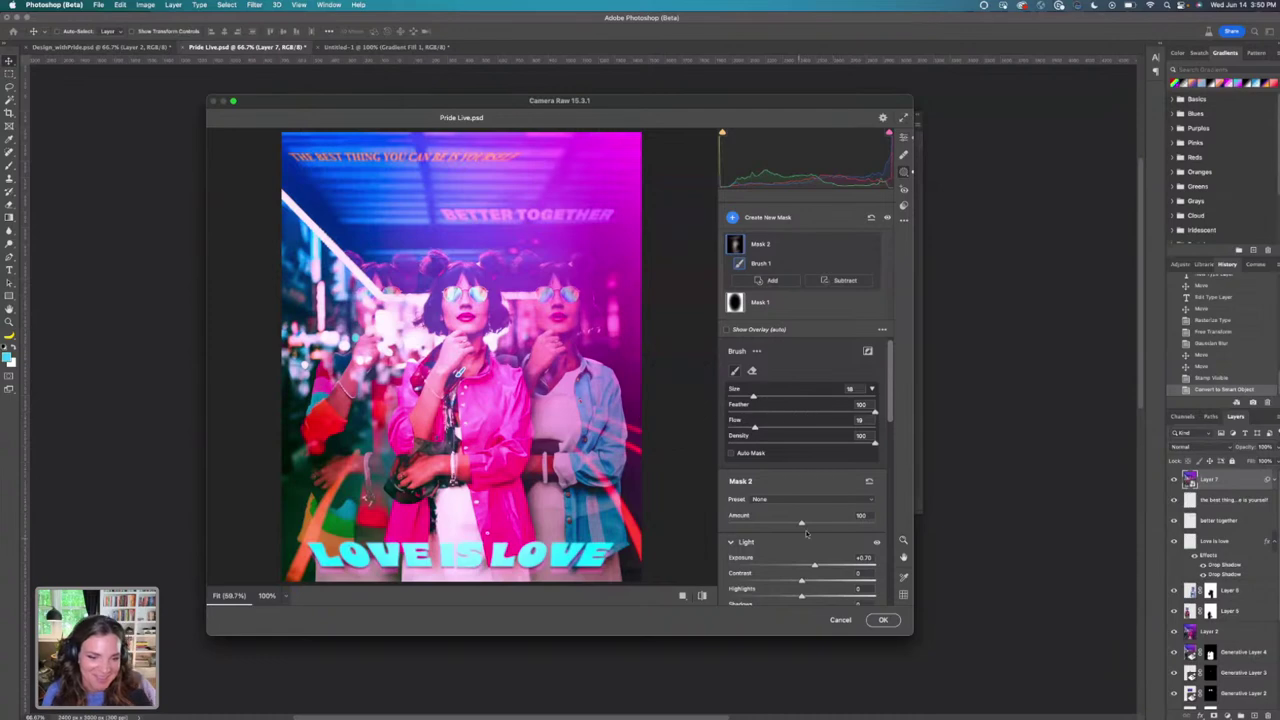
left_click_drag(816, 566, 823, 567)
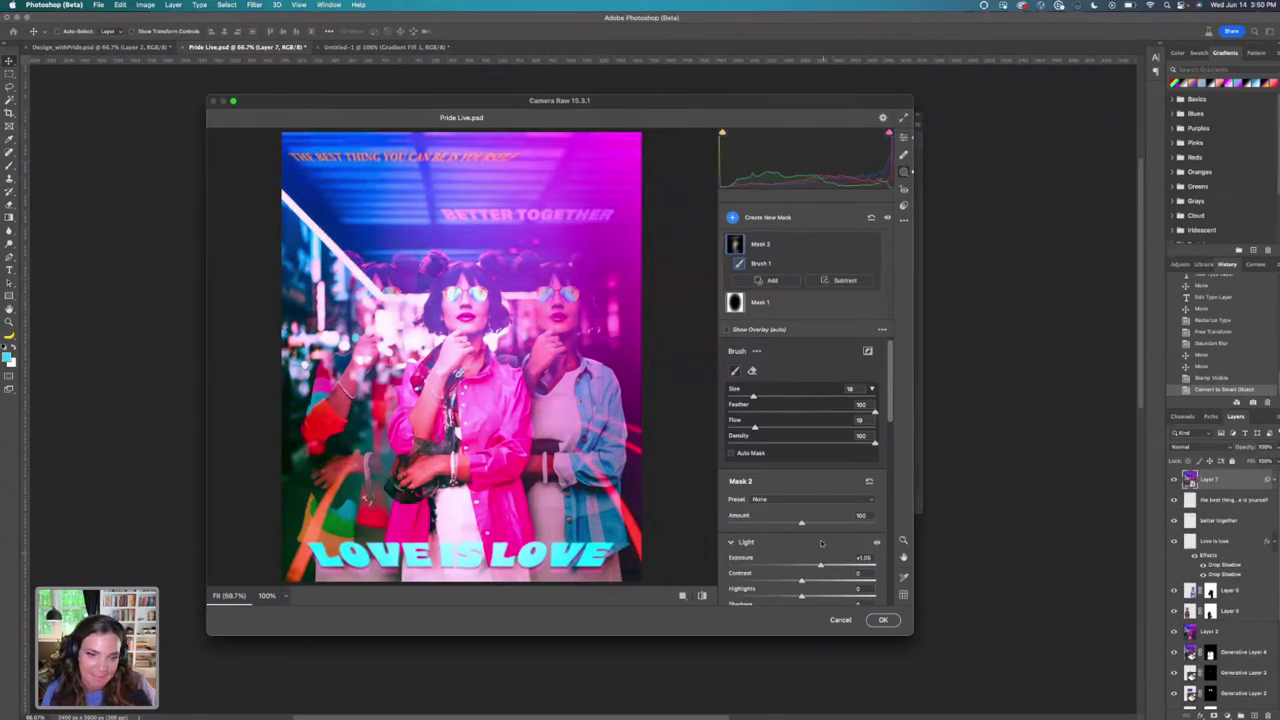
left_click(884, 620)
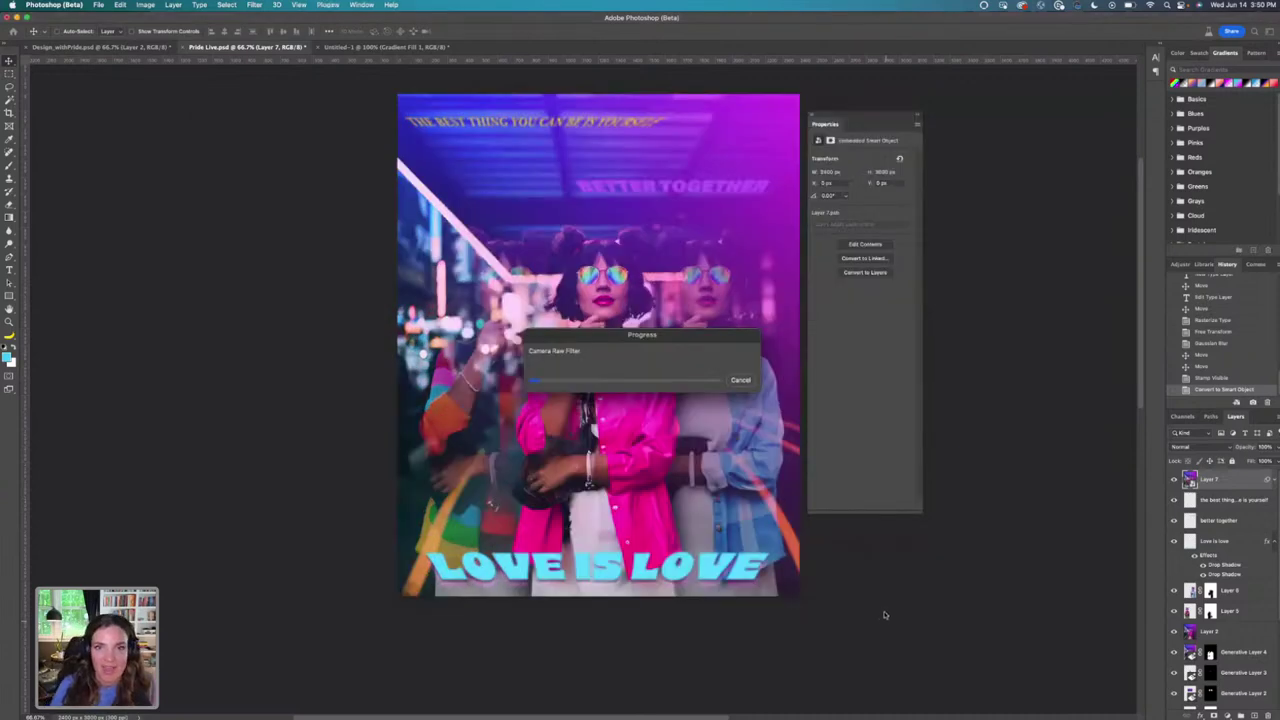
Compare Layer 7 and its Camera Raw filter on and off, then reopen and reconfirm the filter.
left_click(1174, 481)
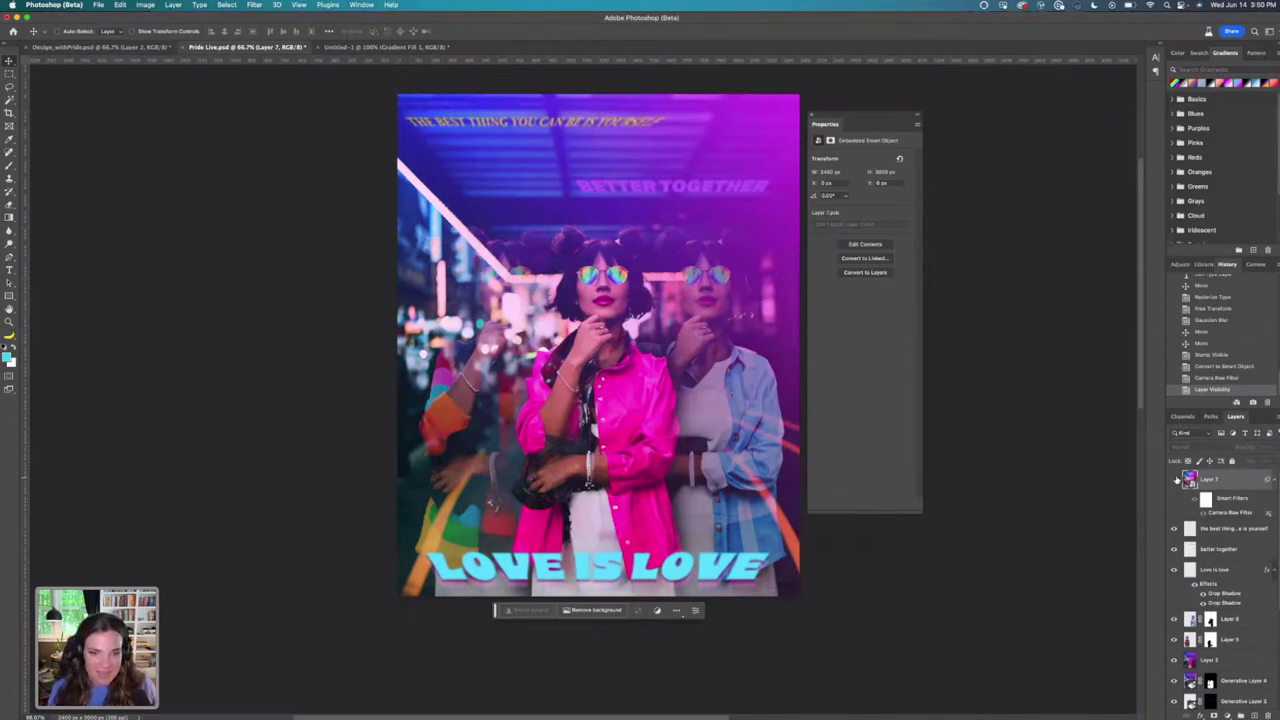
left_click(1175, 481)
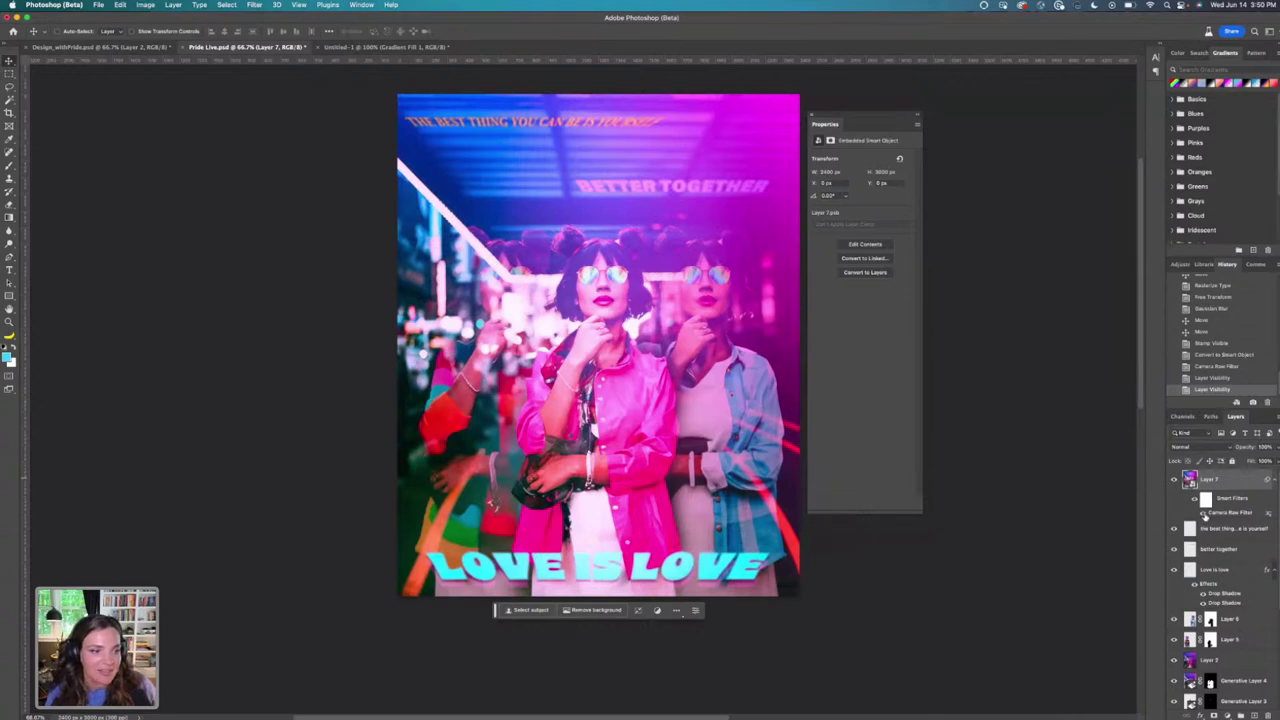
left_click(1203, 513)
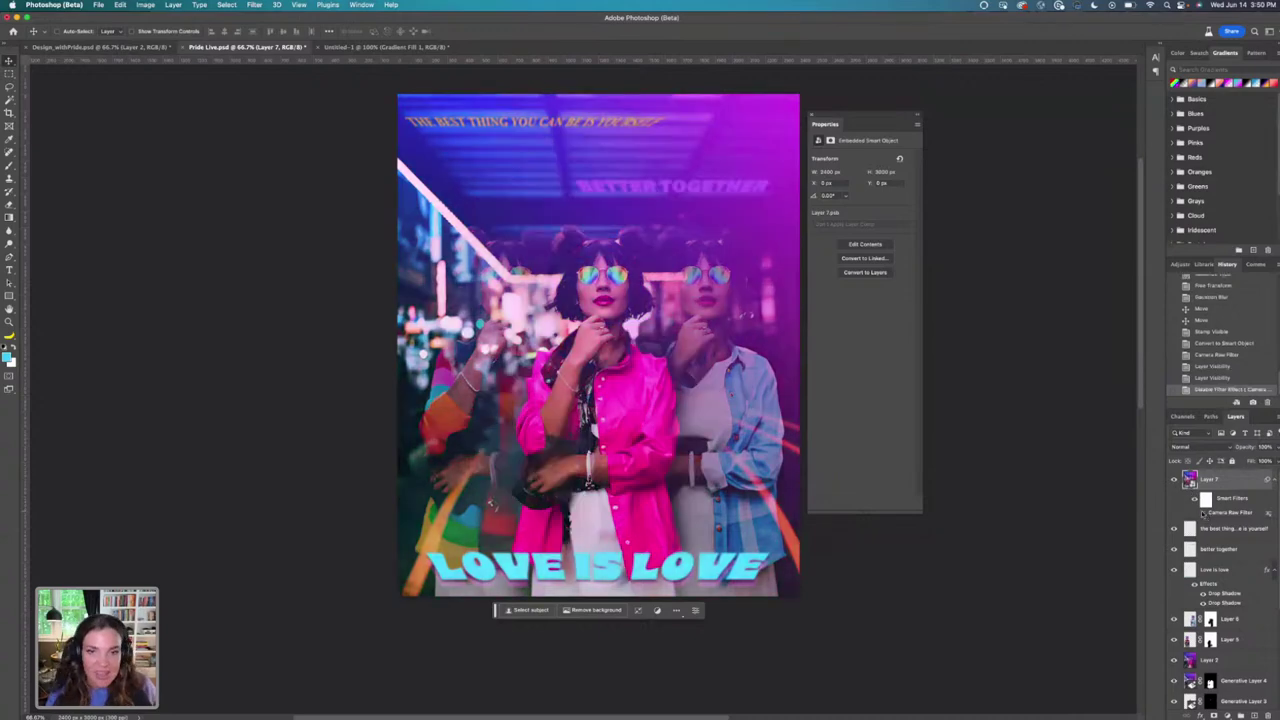
left_click(1203, 514)
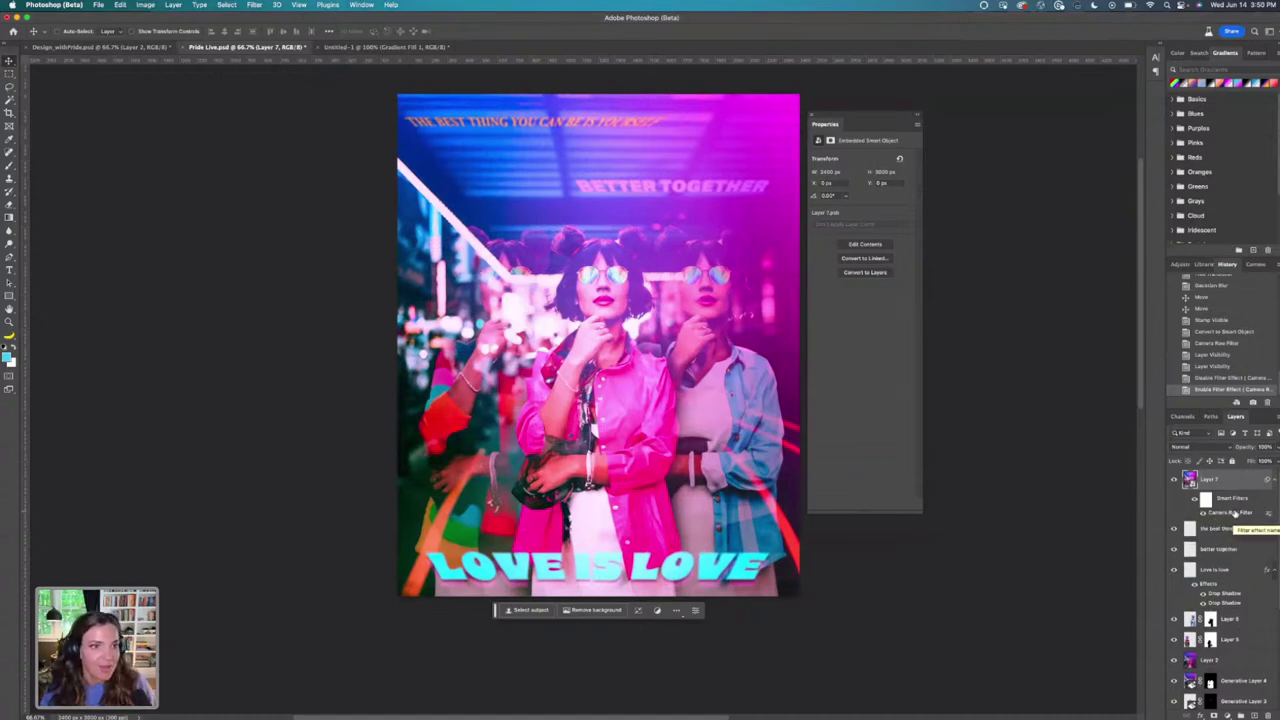
double_click(1236, 512)
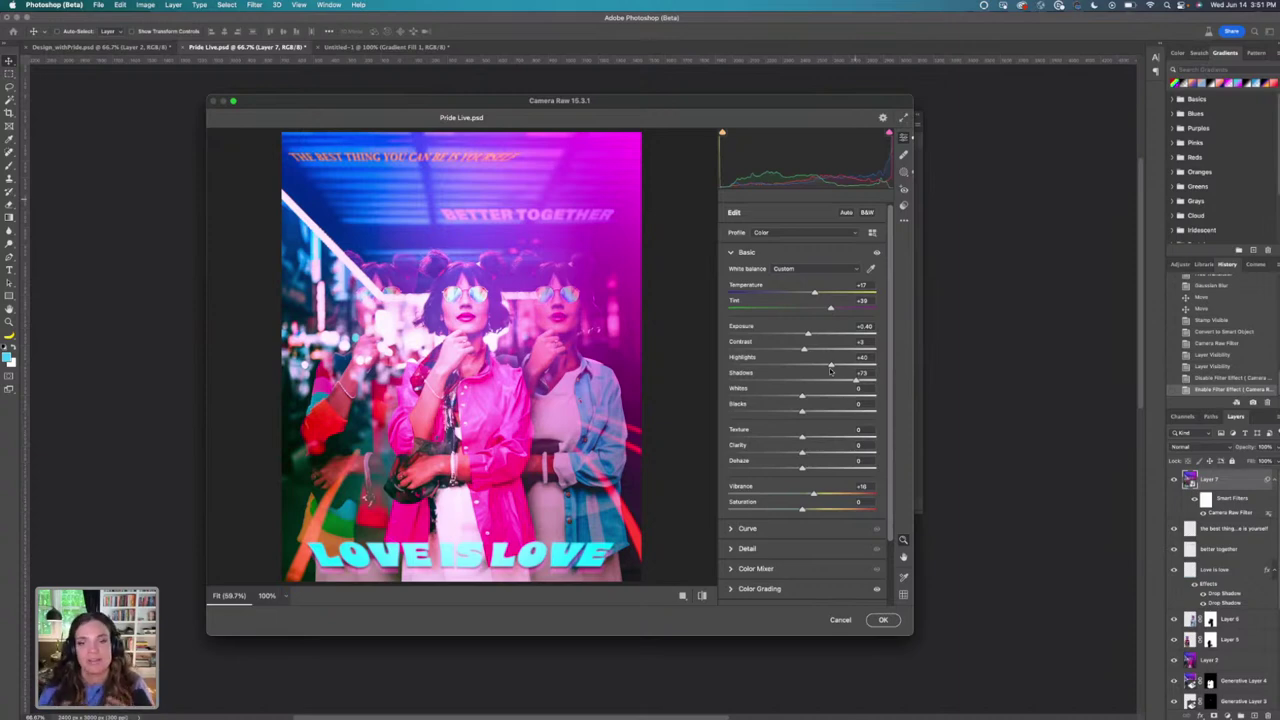
left_click(883, 620)
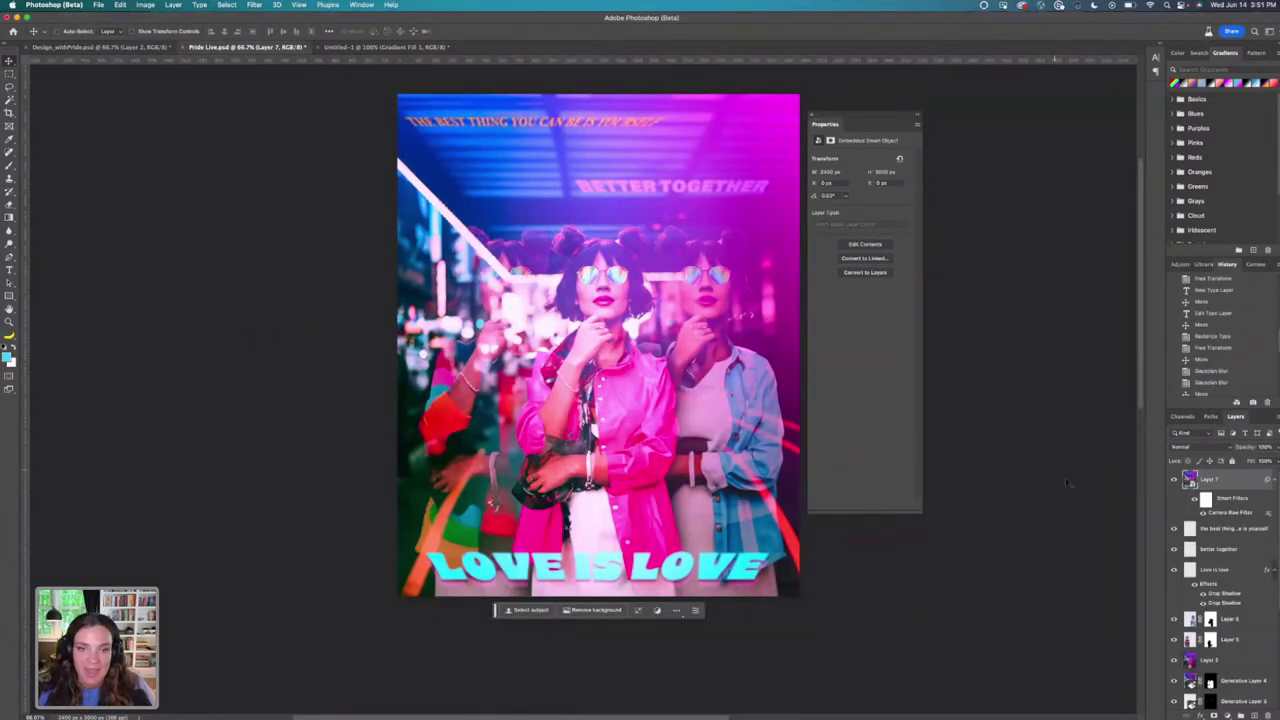
Add a Curves adjustment layer and bend its curve into a wavy neon shape.
left_click(1232, 713)
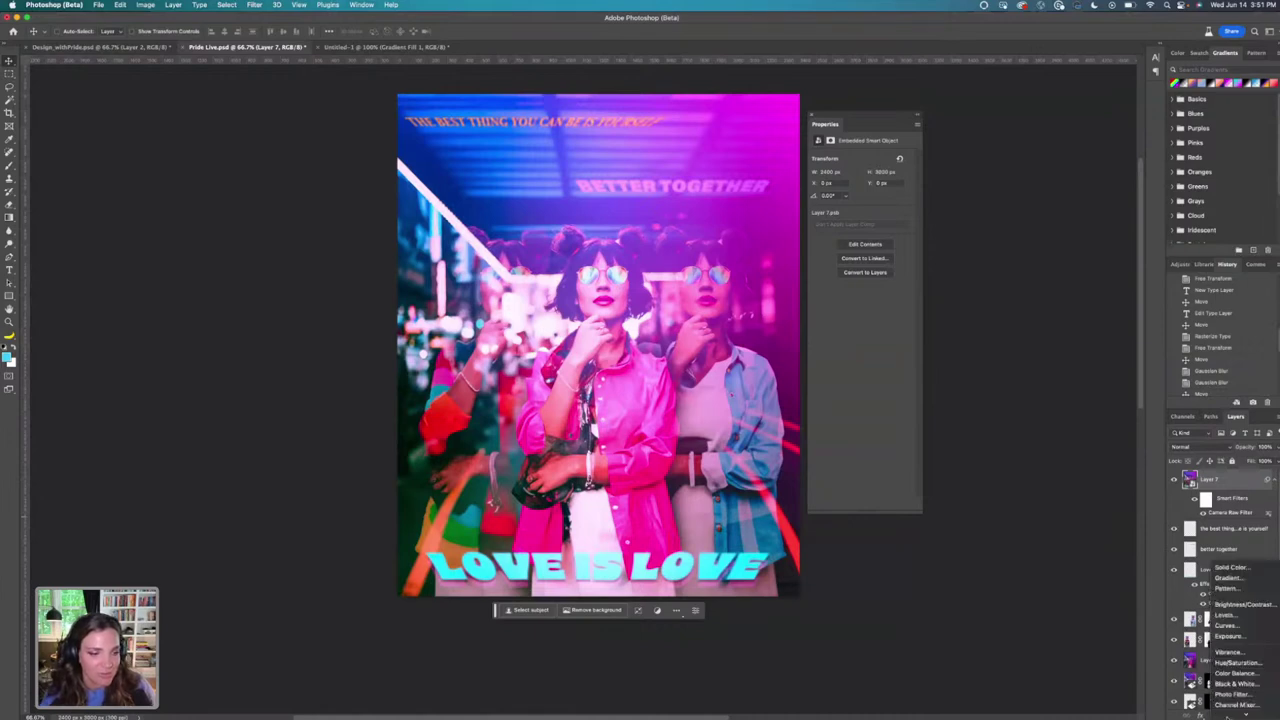
left_click(1252, 627)
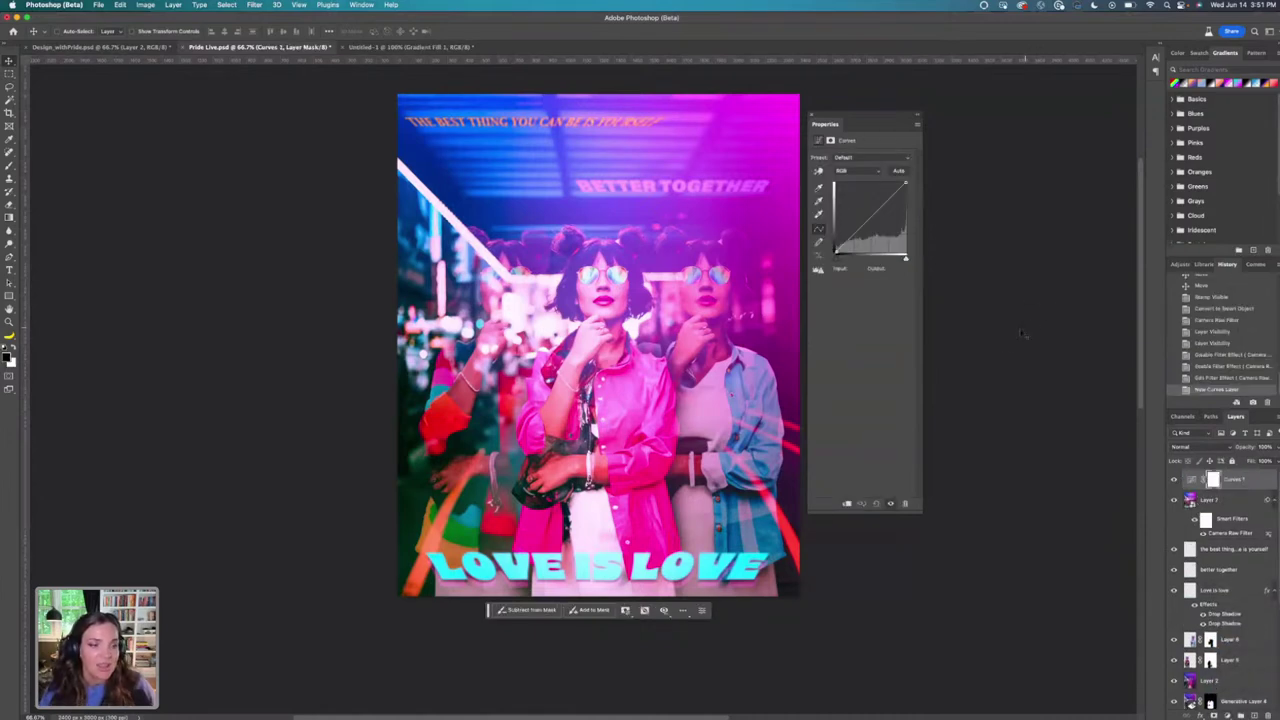
left_click_drag(870, 215, 846, 182)
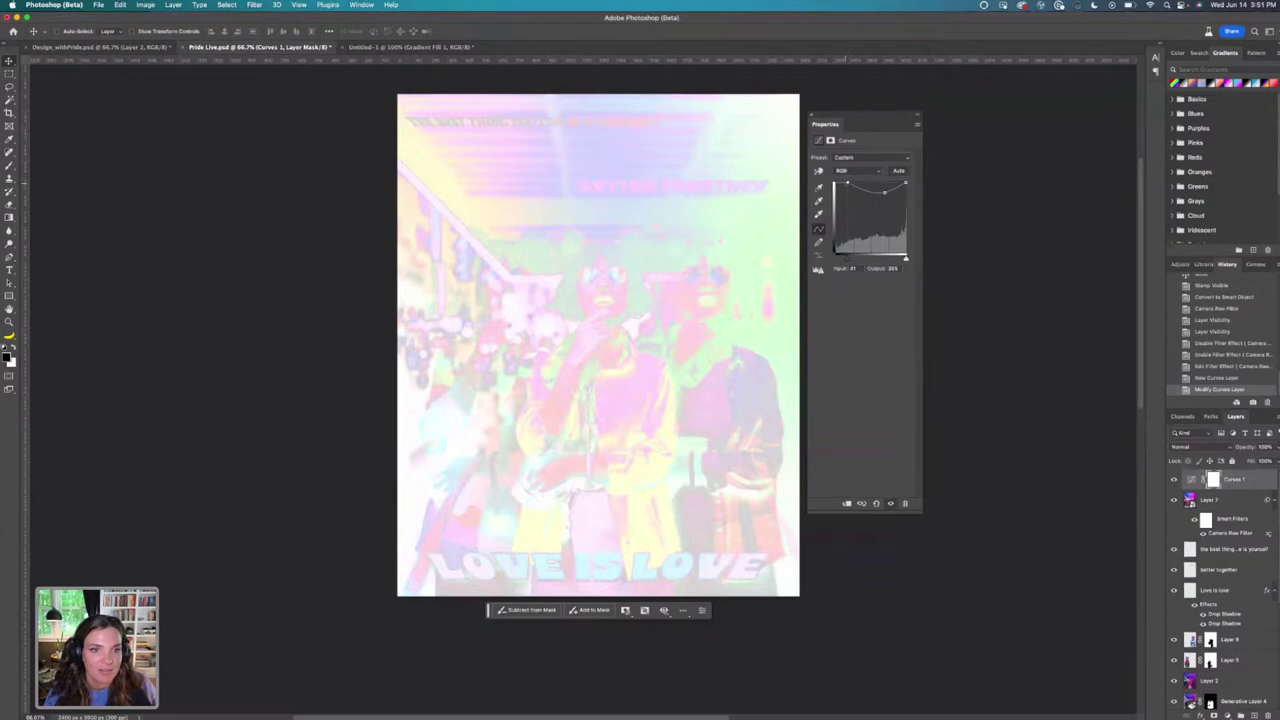
mouse_move(846, 183)
left_mouse_down()
mouse_move(866, 183)
mouse_move(885, 210)
mouse_move(886, 196)
mouse_move(888, 236)
mouse_move(887, 194)
mouse_move(837, 196)
mouse_move(882, 203)
mouse_move(885, 227)
mouse_move(879, 192)
mouse_move(878, 213)
mouse_move(837, 192)
mouse_move(838, 210)
mouse_move(837, 184)
left_mouse_up()
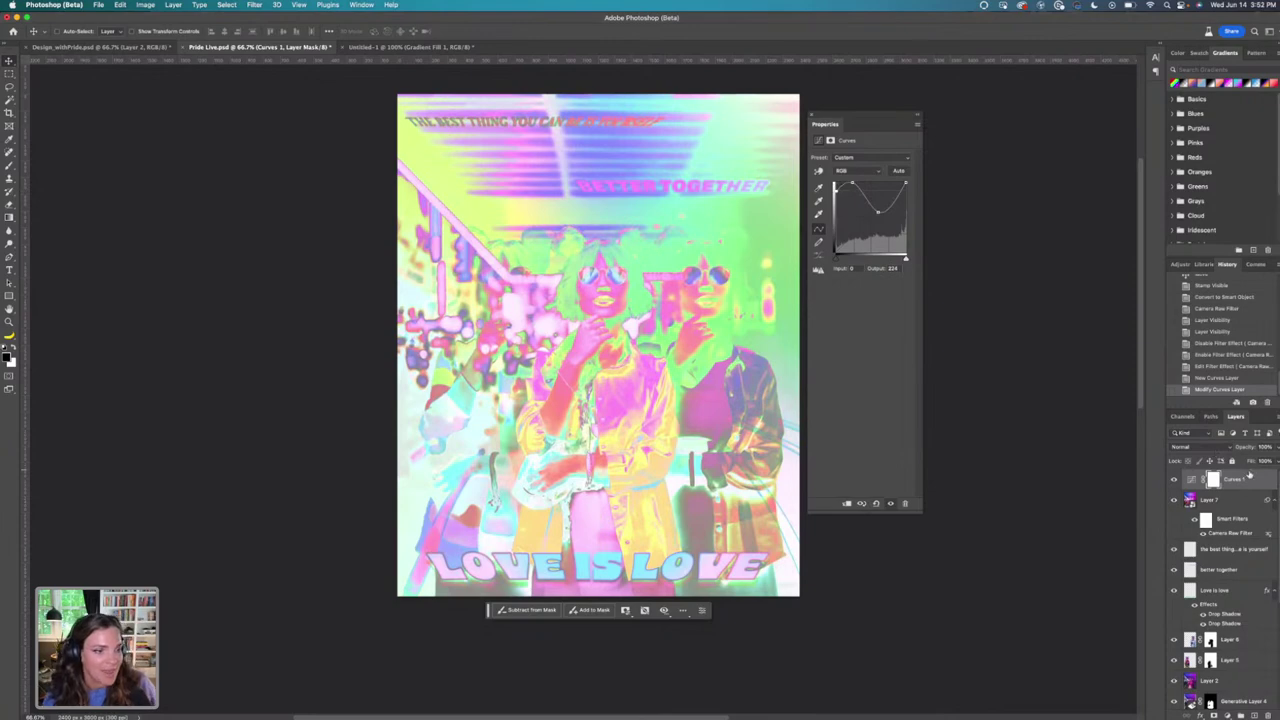
Open the Curves 1 blend mode list and preview the modes down to Hue.
left_click(1217, 448)
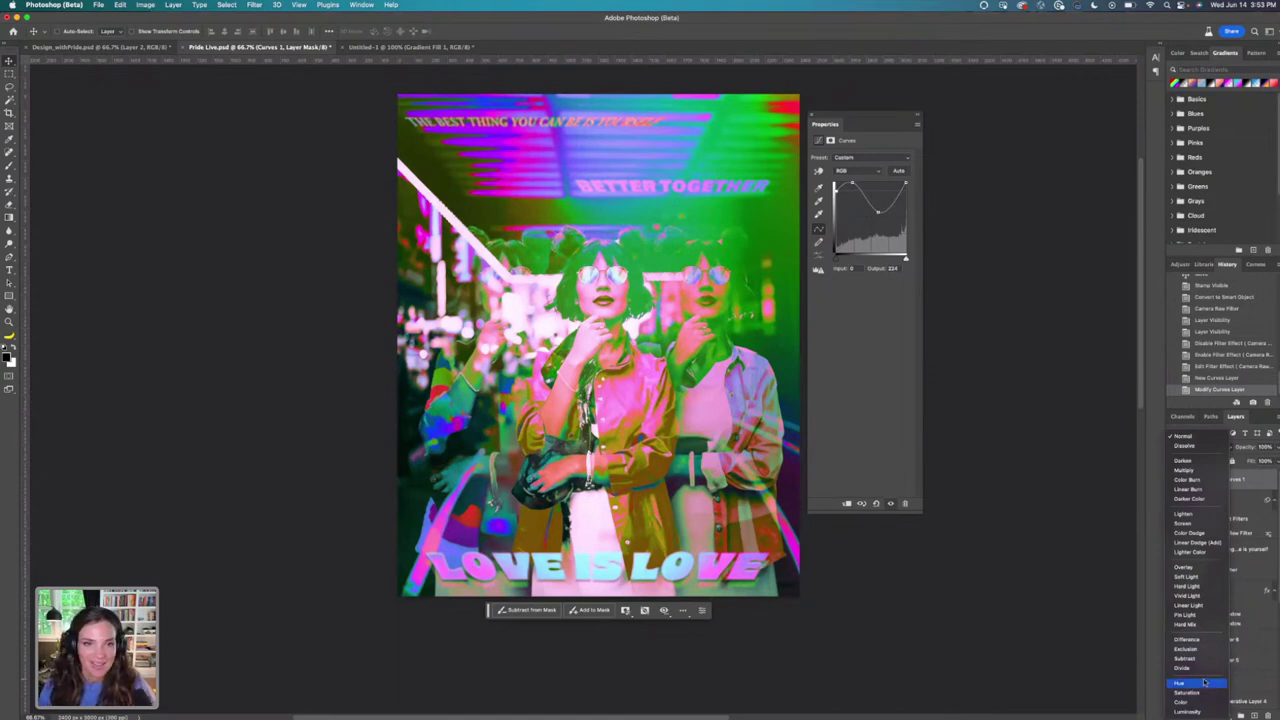
Set Curves 1 to Hue blend mode and prepare a 31% flow brush on its mask.
left_click(1204, 682)
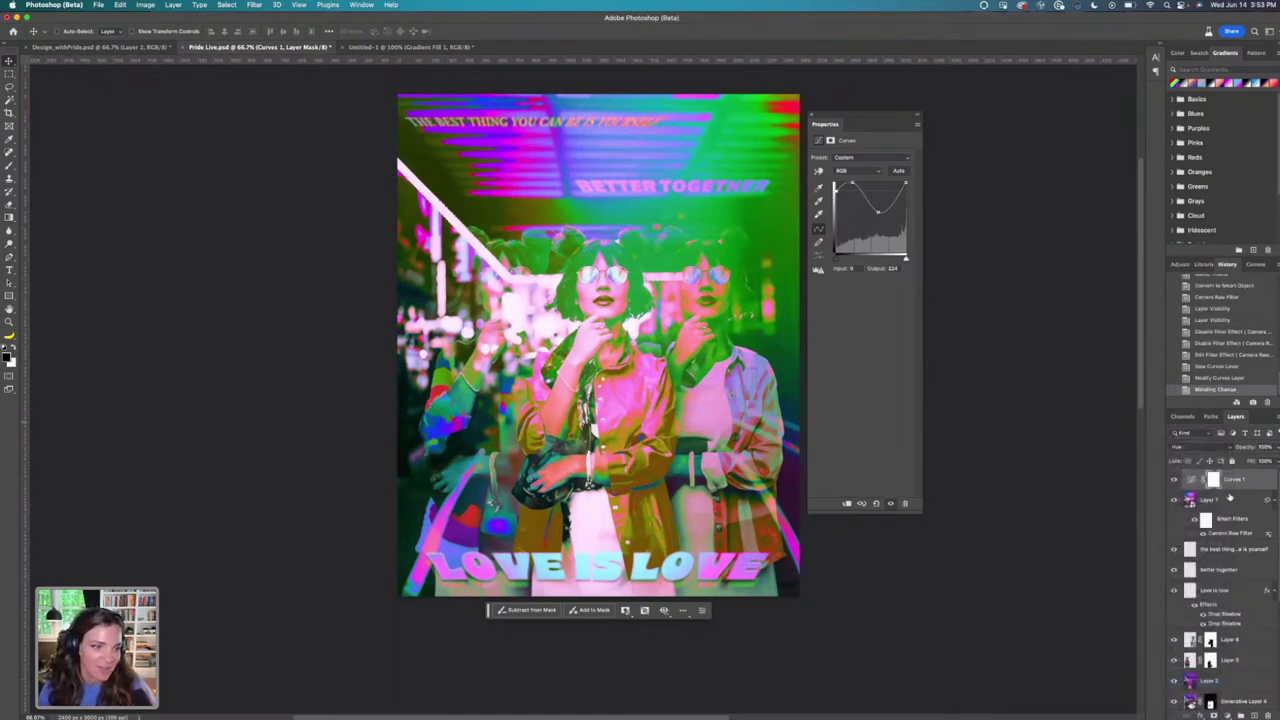
left_click(1191, 480)
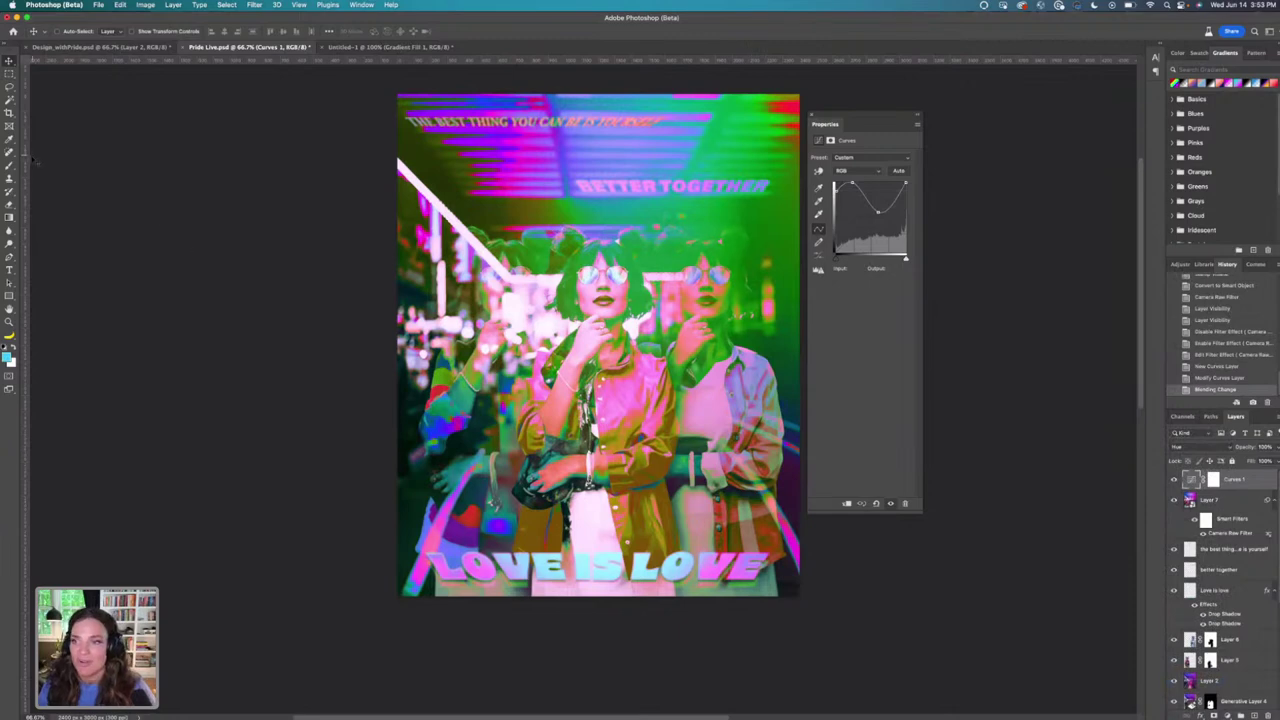
left_click(13, 165)
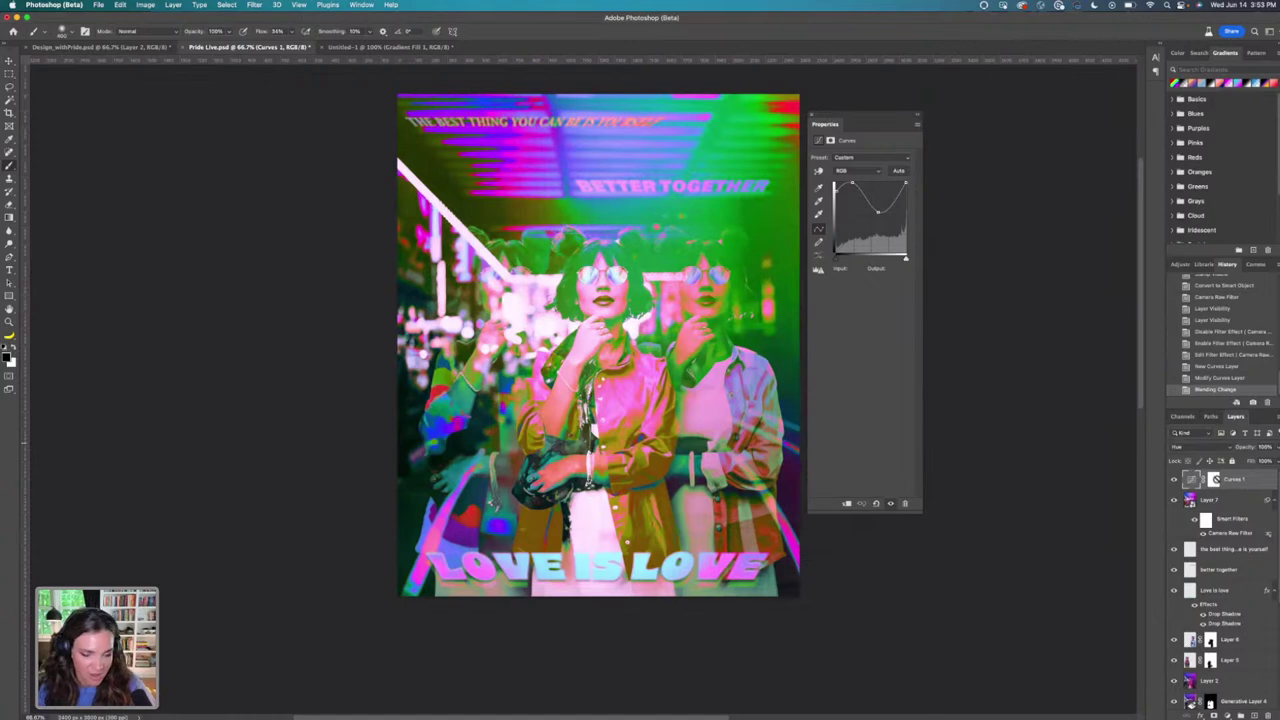
left_click(1212, 481)
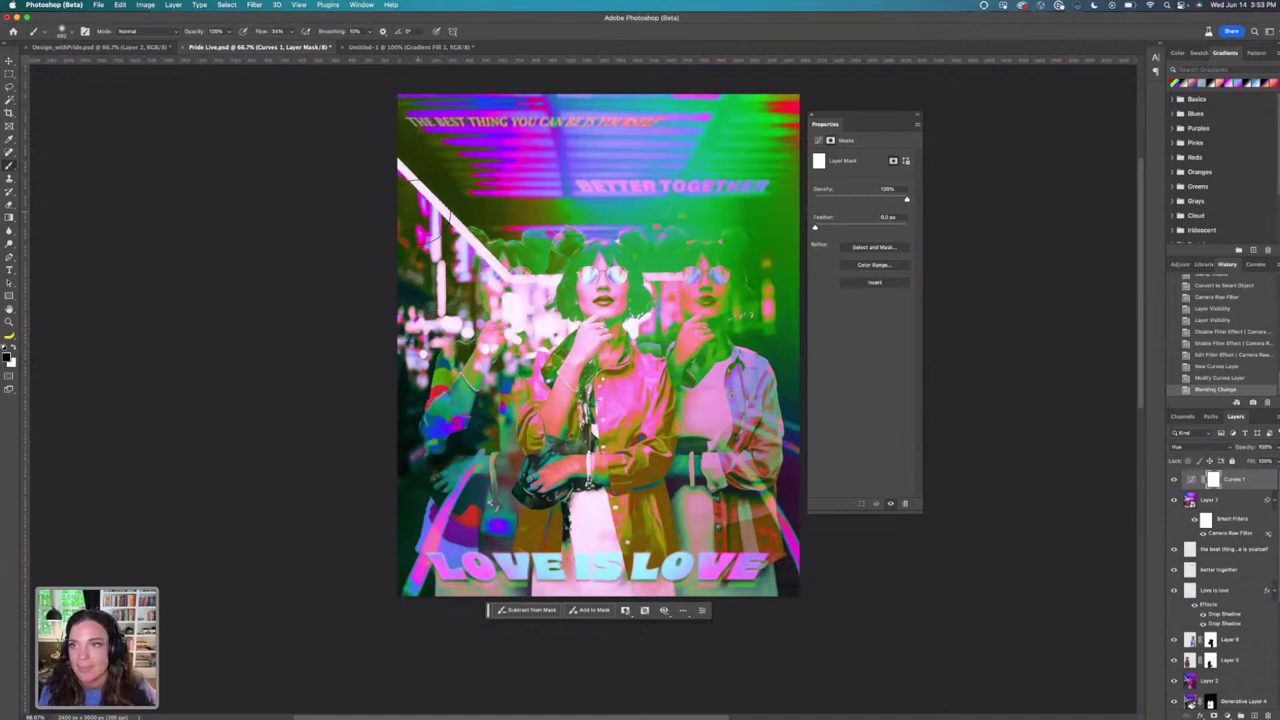
left_click(292, 31)
left_click_drag(289, 48, 286, 46)
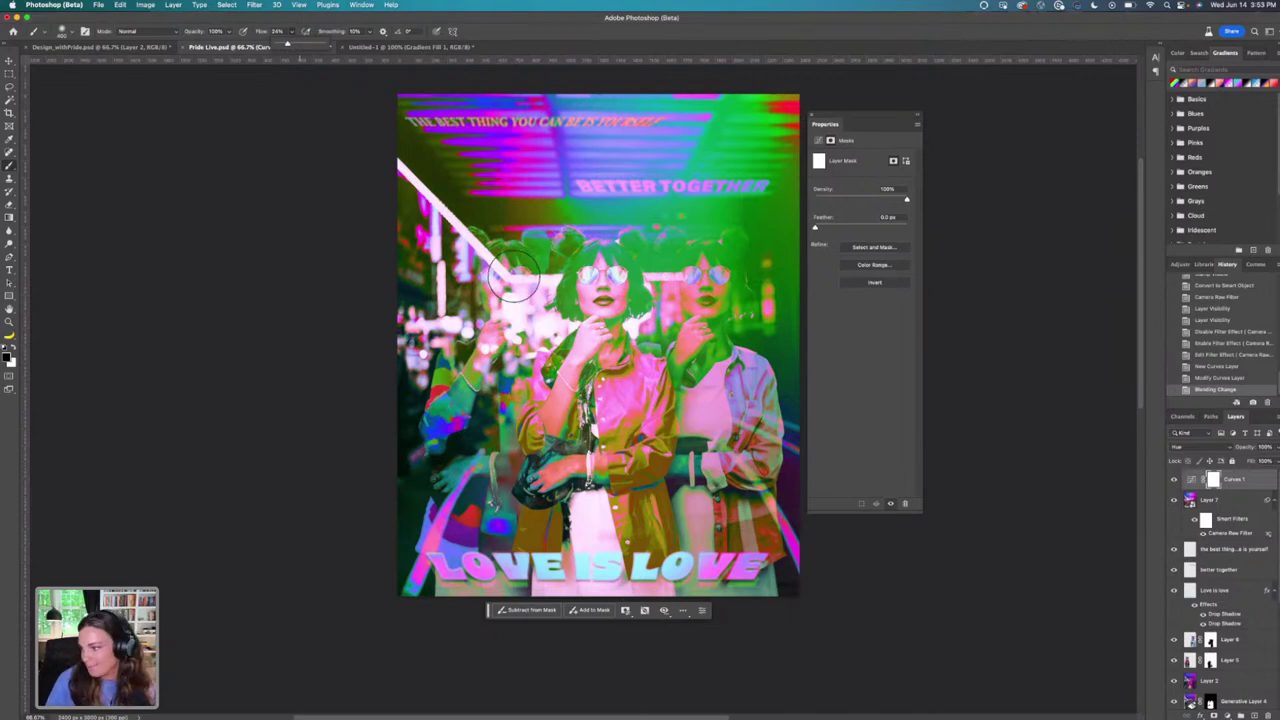
Paint the Curves mask back over both women, then switch to Design_withPride.psd.
mouse_move(514, 280)
left_mouse_down()
mouse_move(474, 300)
mouse_move(423, 352)
mouse_move(477, 368)
mouse_move(447, 395)
mouse_move(443, 425)
mouse_move(435, 355)
mouse_move(485, 295)
mouse_move(420, 215)
mouse_move(825, 225)
mouse_move(770, 225)
mouse_move(783, 225)
mouse_move(760, 260)
mouse_move(805, 262)
mouse_move(780, 283)
mouse_move(747, 240)
mouse_move(607, 228)
mouse_move(731, 272)
mouse_move(750, 310)
mouse_move(690, 295)
mouse_move(735, 355)
mouse_move(695, 370)
mouse_move(763, 405)
mouse_move(753, 488)
mouse_move(775, 515)
mouse_move(593, 525)
mouse_move(663, 522)
mouse_move(640, 492)
mouse_move(632, 385)
mouse_move(613, 342)
mouse_move(645, 397)
mouse_move(645, 440)
mouse_move(588, 382)
mouse_move(566, 398)
mouse_move(560, 450)
mouse_move(605, 465)
mouse_move(522, 530)
mouse_move(545, 535)
mouse_move(562, 518)
mouse_move(590, 440)
mouse_move(572, 366)
mouse_move(655, 373)
mouse_move(645, 435)
left_mouse_up()
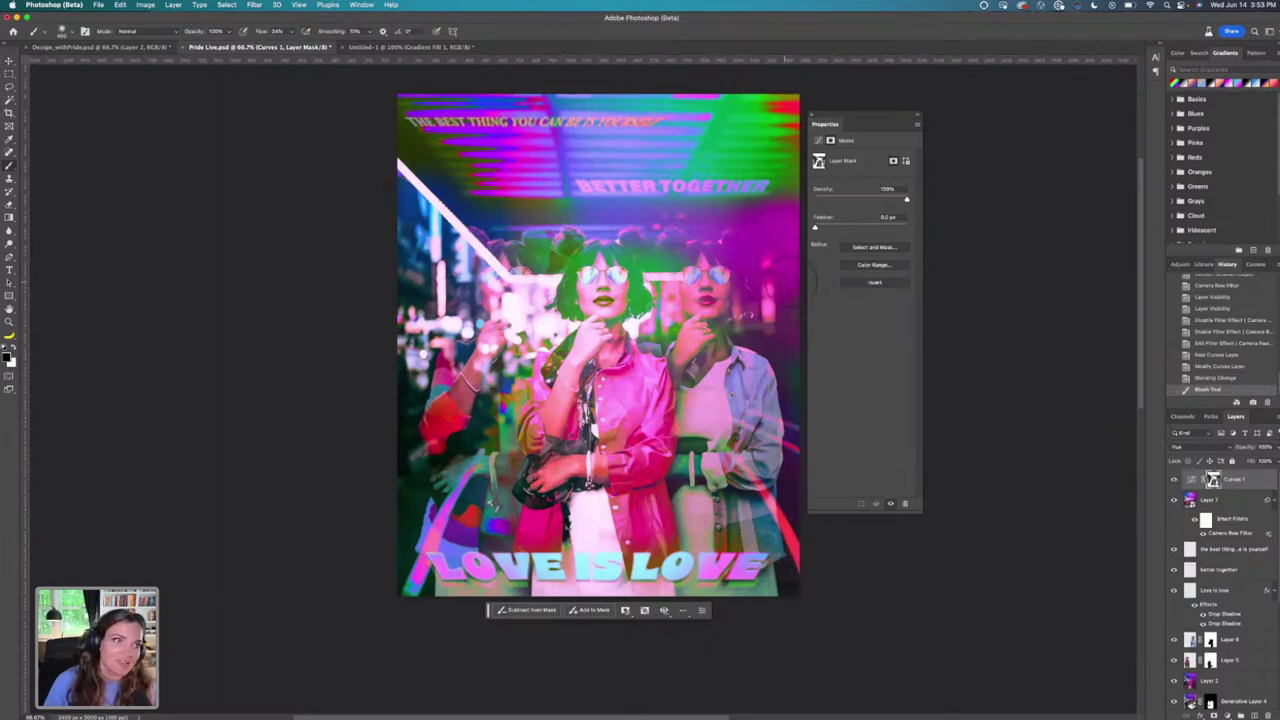
mouse_move(691, 351)
left_mouse_down()
mouse_move(752, 366)
mouse_move(748, 426)
mouse_move(718, 440)
left_mouse_up()
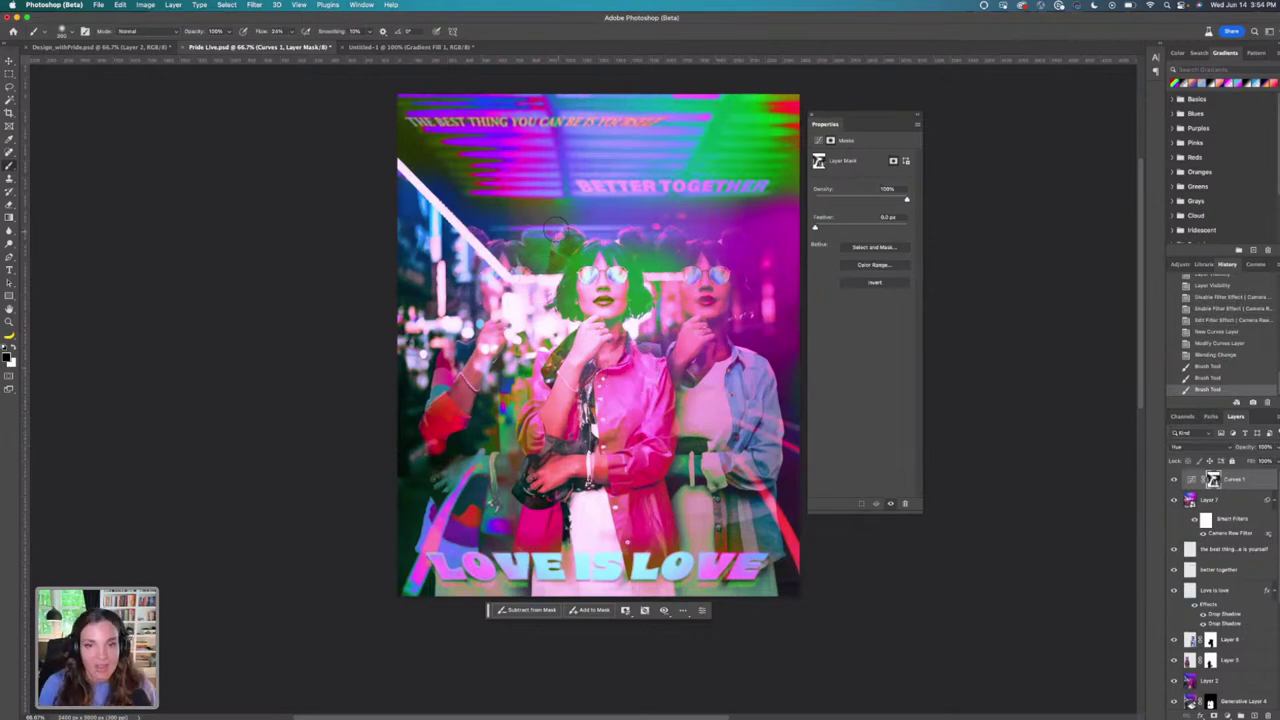
left_click(579, 246)
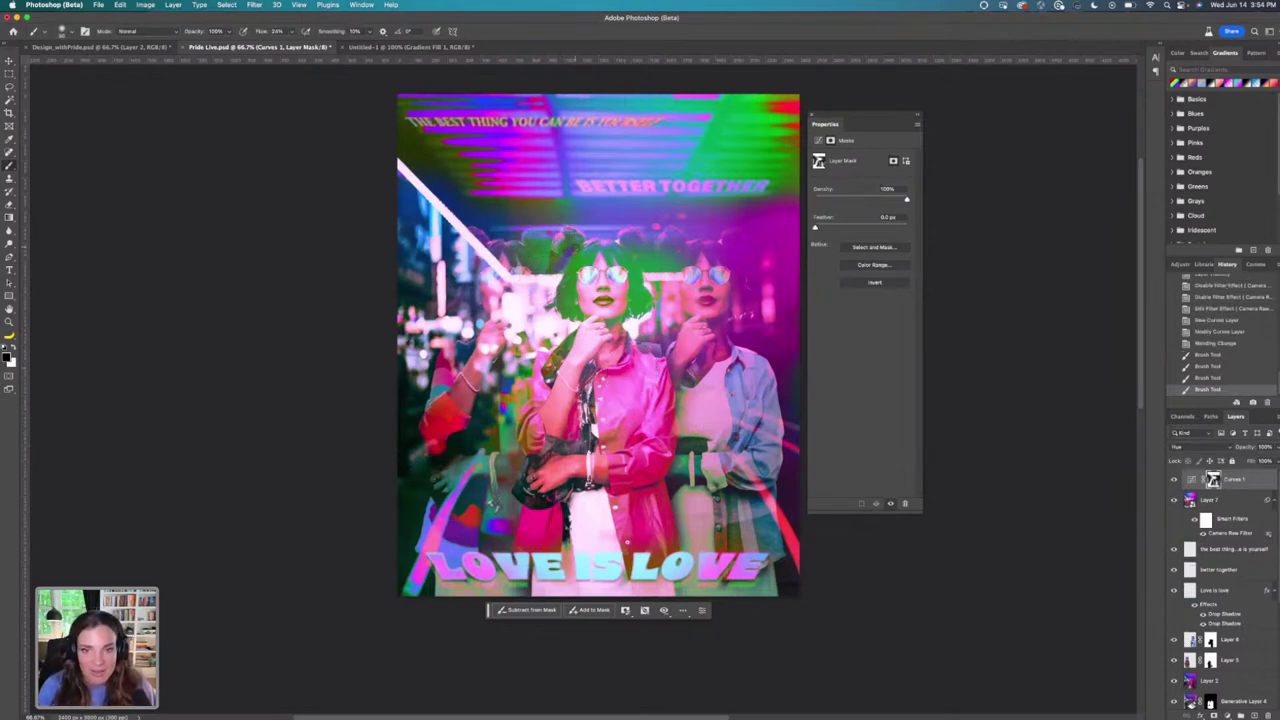
key("super+z")
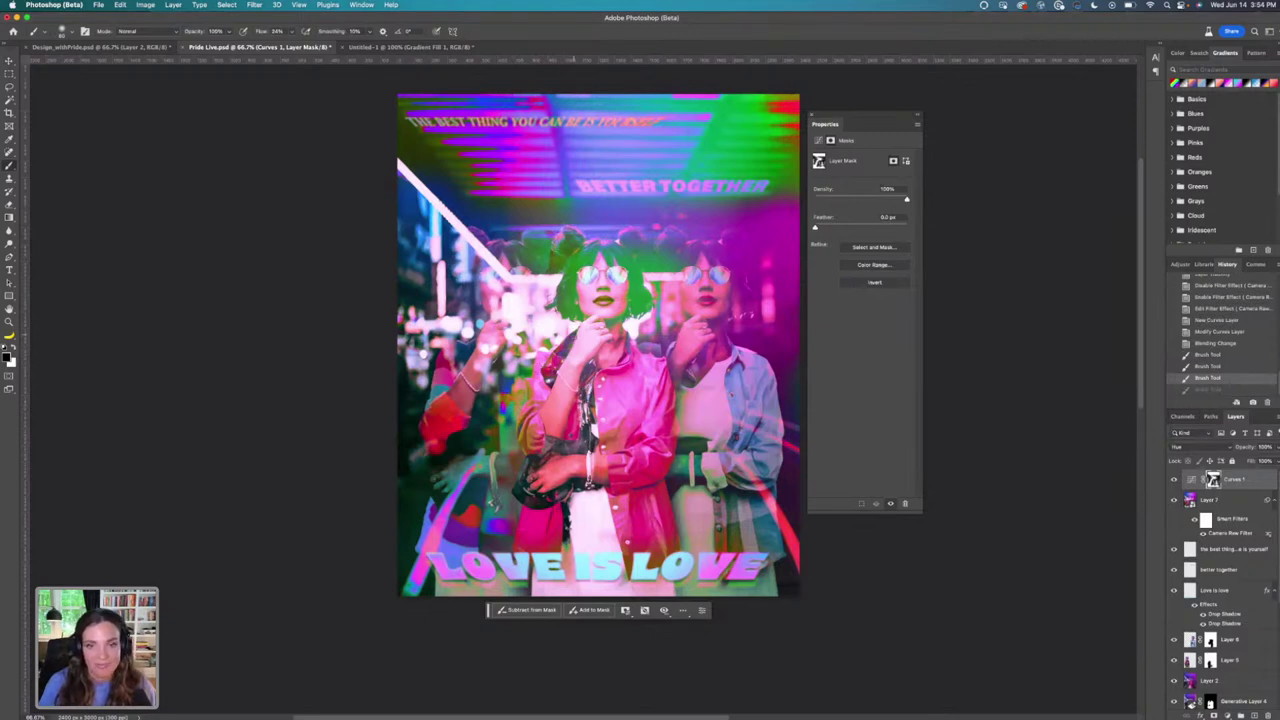
left_click_drag(574, 338, 632, 339)
left_click(614, 352)
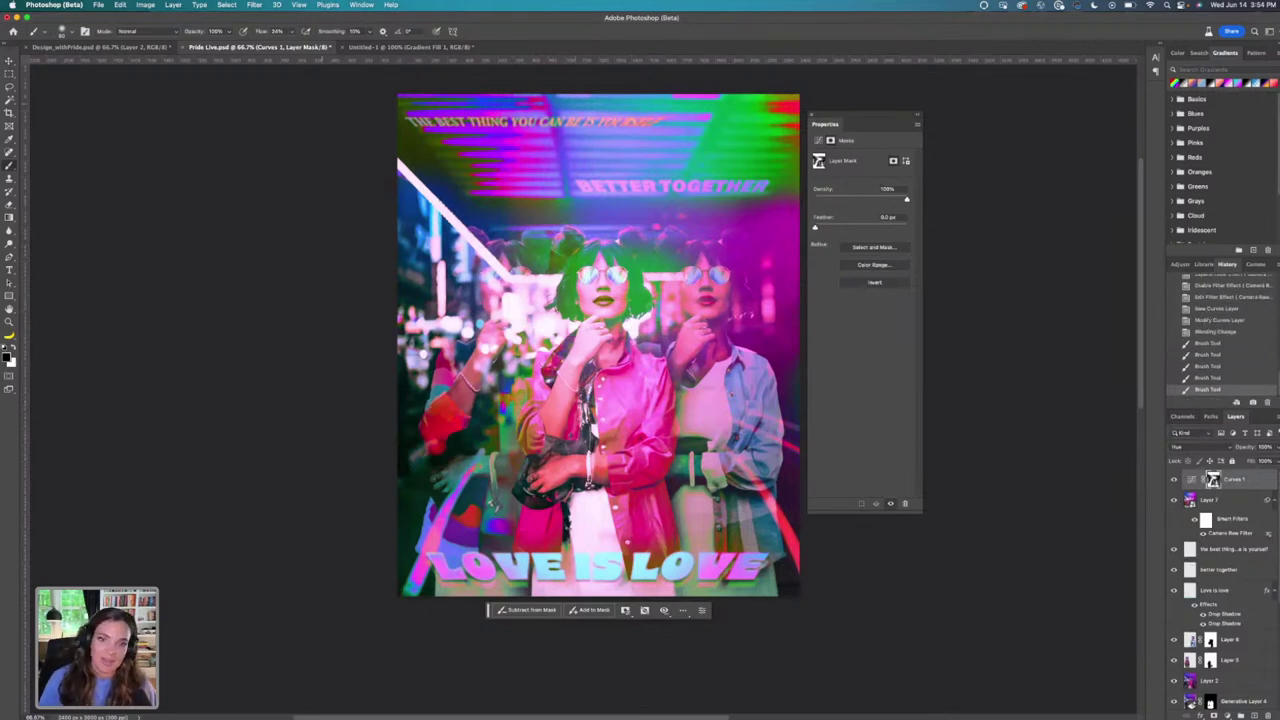
left_click(137, 48)
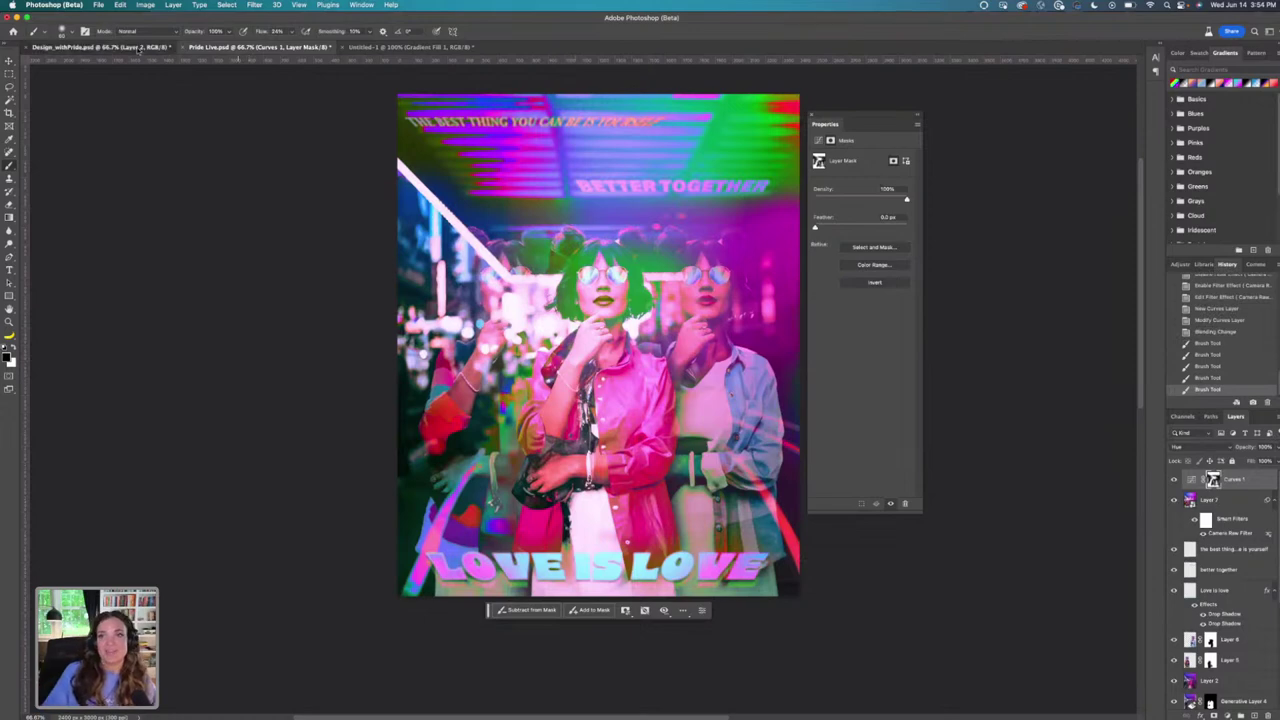
Return to Pride Live.psd, inspect it at 100% zoom, then zoom back out to 66.7%.
left_click(216, 47)
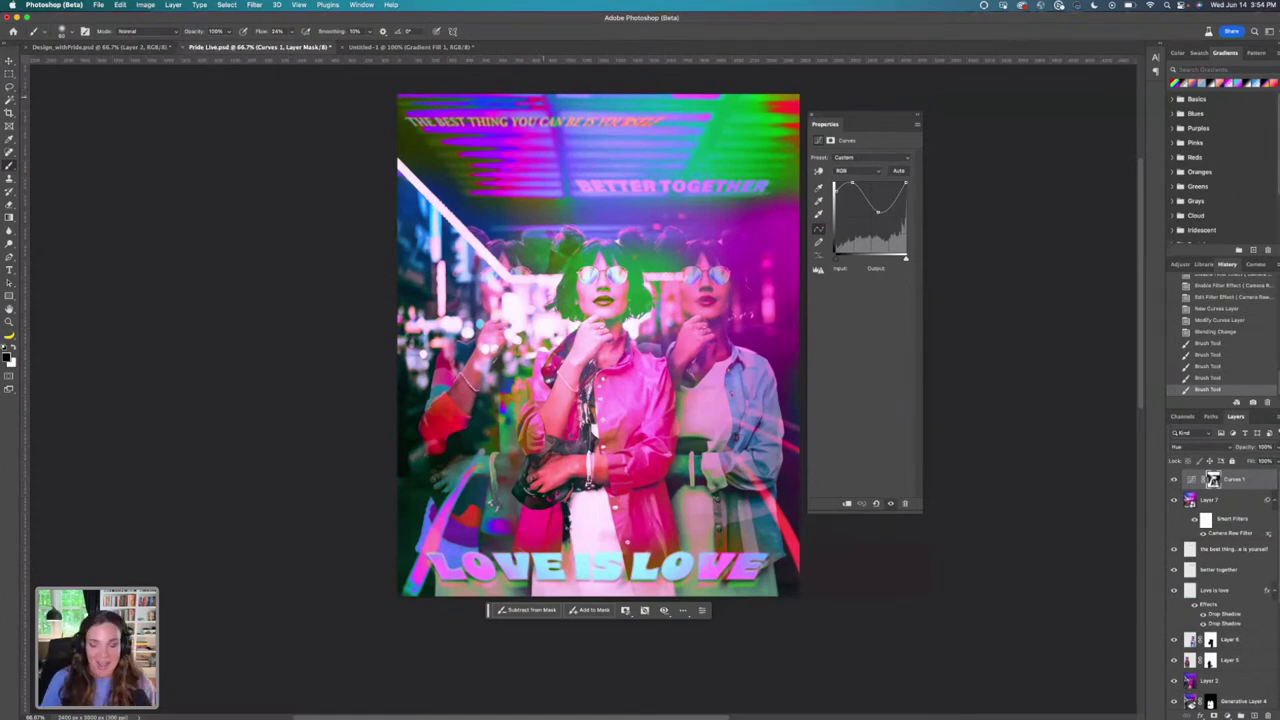
key("super+1")
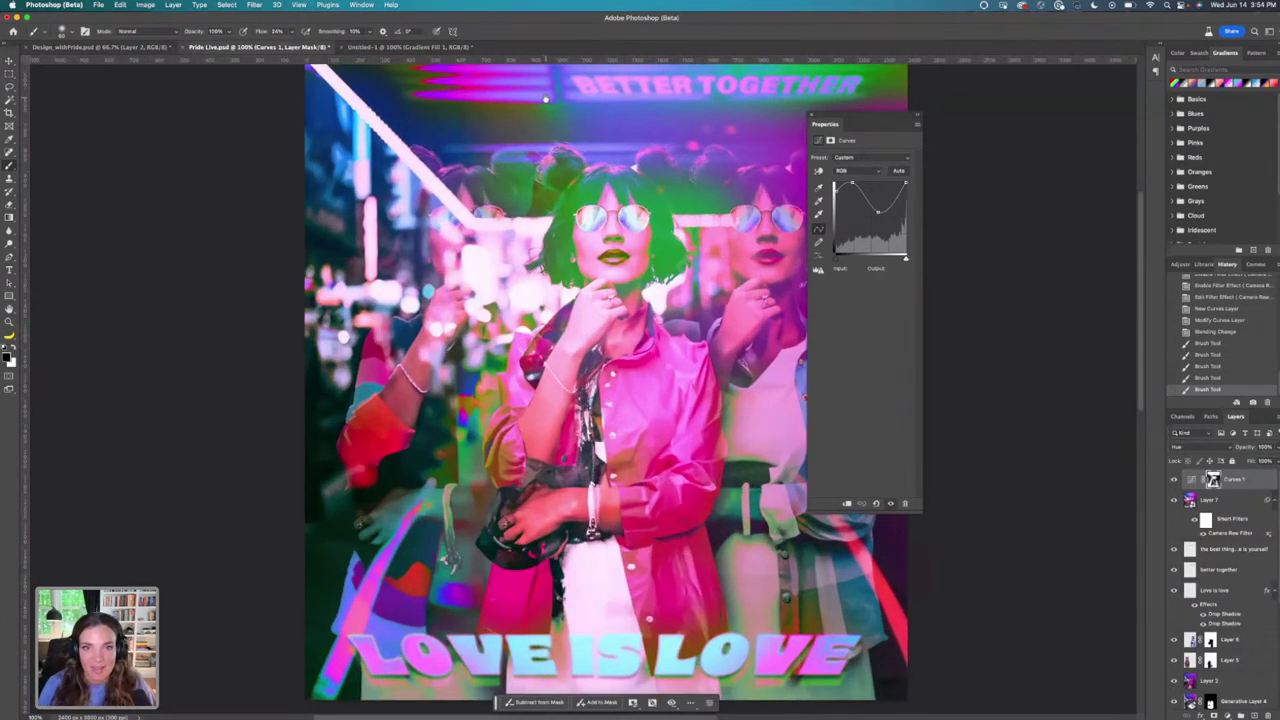
scroll(521, 302, "up", 3)
scroll(521, 302, "up", 3)
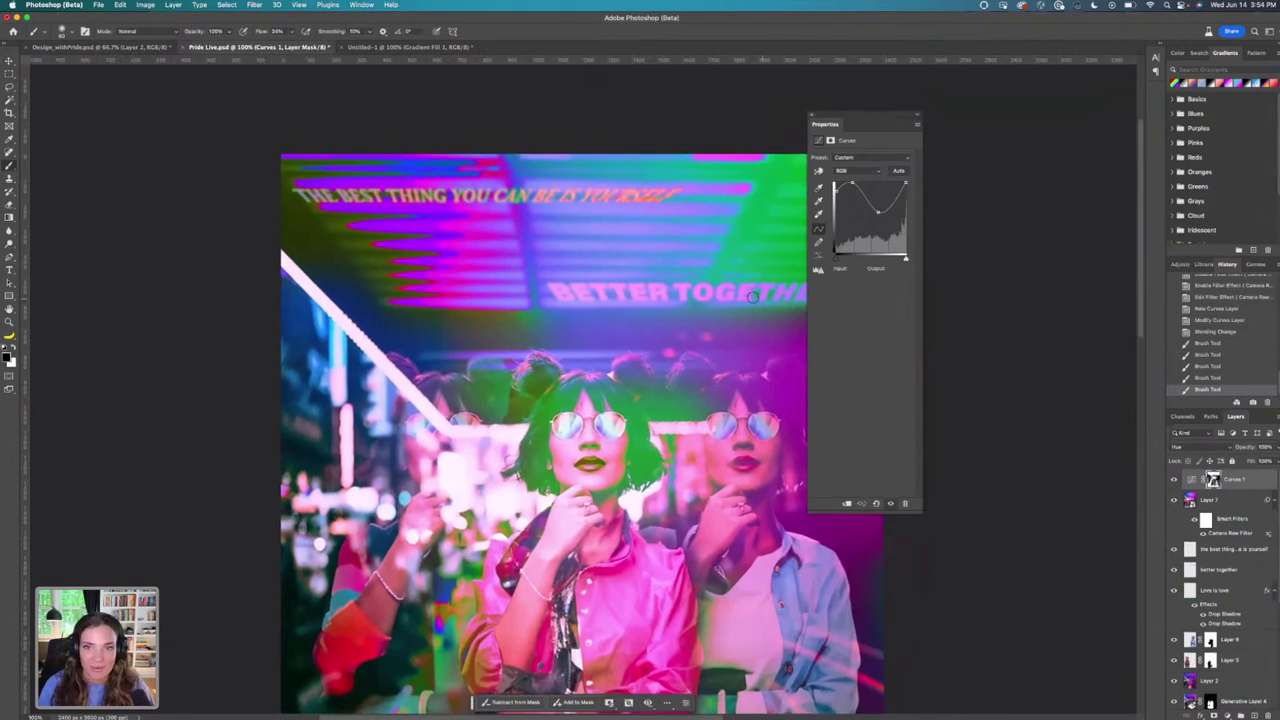
scroll(736, 232, "right", 2)
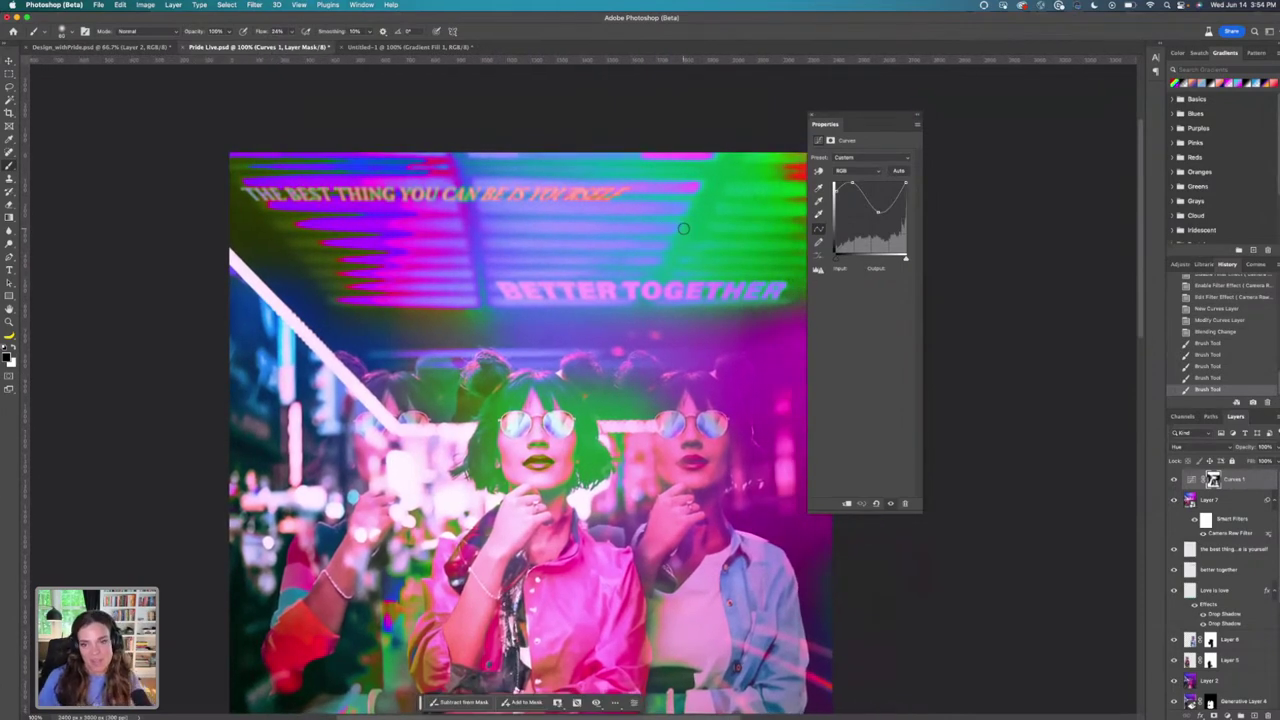
key("super+minus")
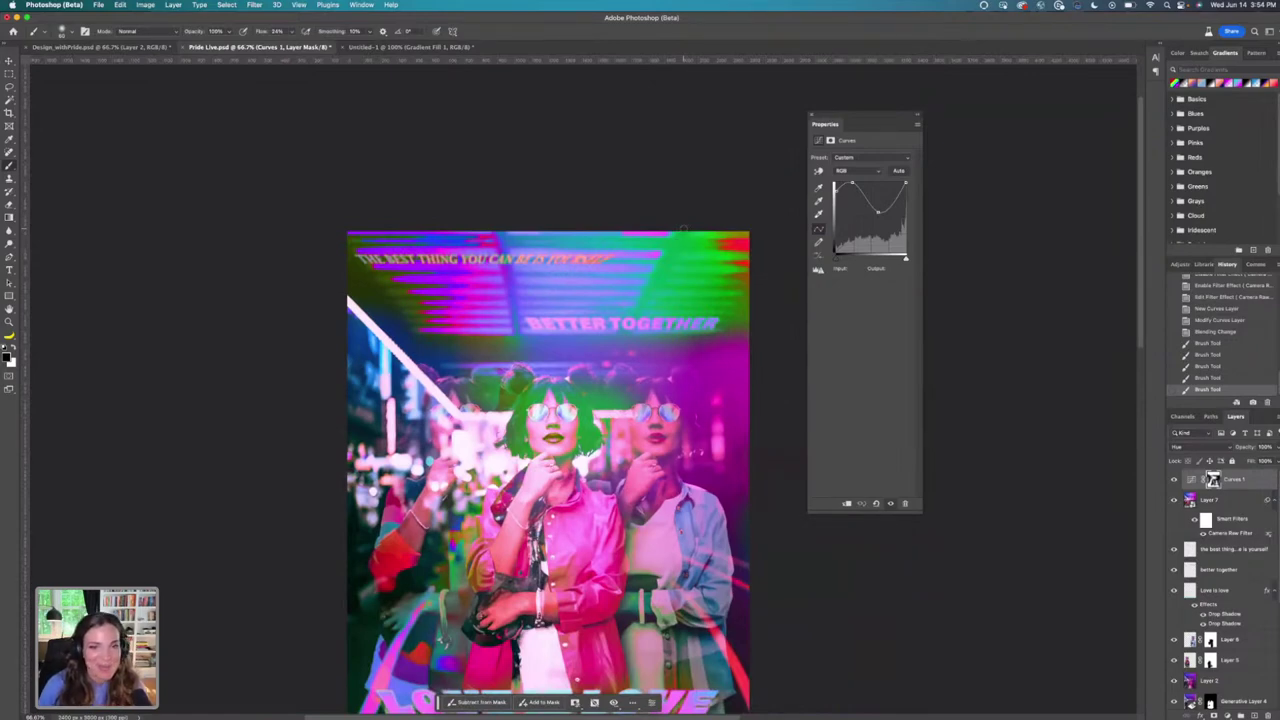
scroll(683, 180, "down", 5)
scroll(704, 148, "up", 1)
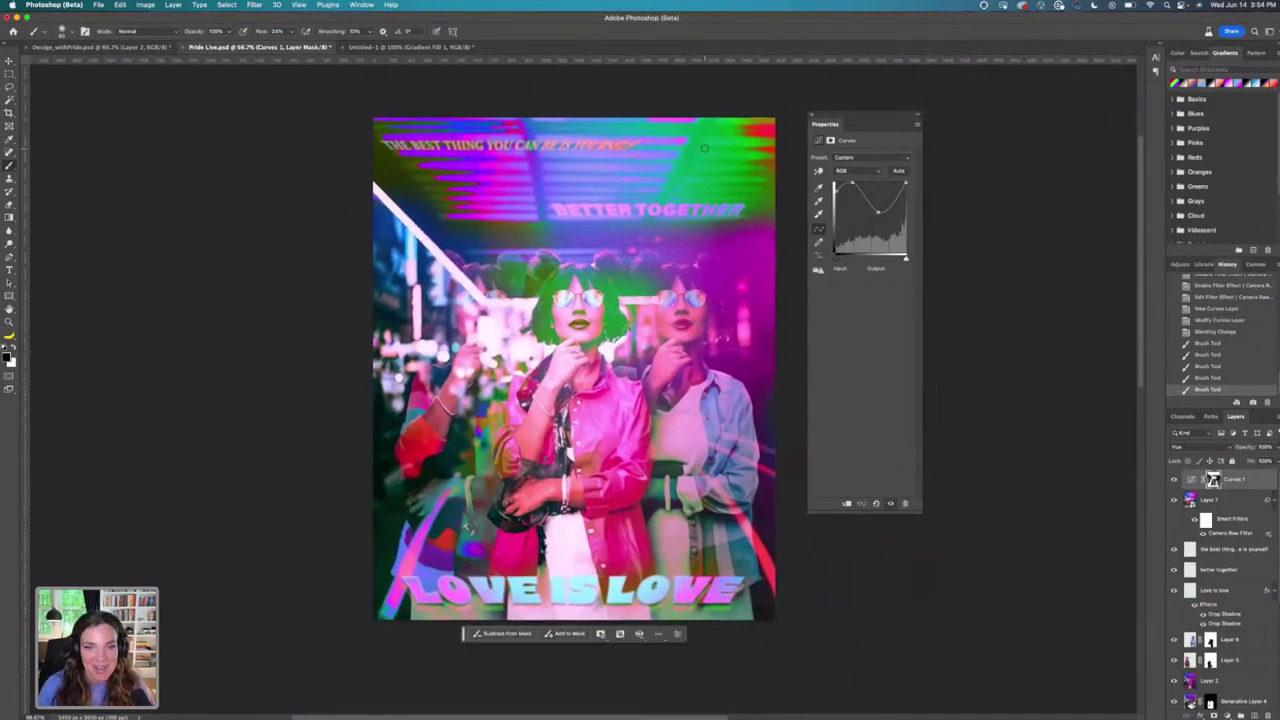